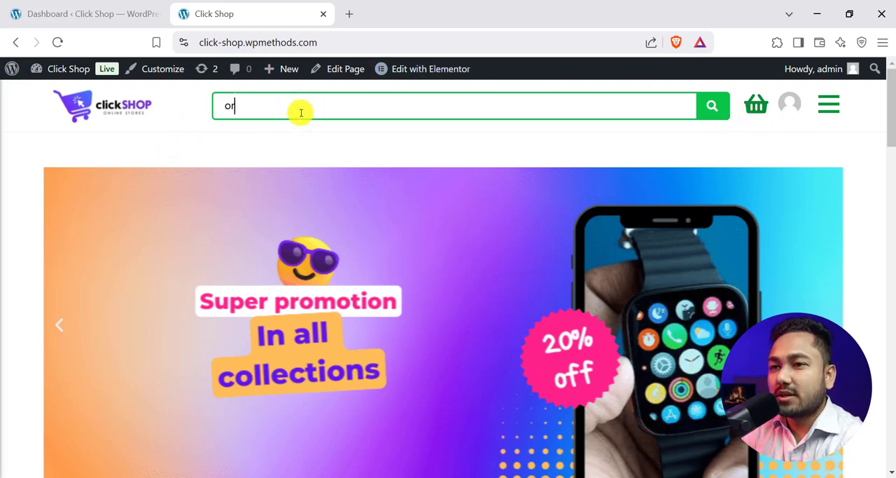
- Search the shop for "orga", open Organic Honey Demo and look over its features and customer information form
{"action": "type", "text": "ga"}
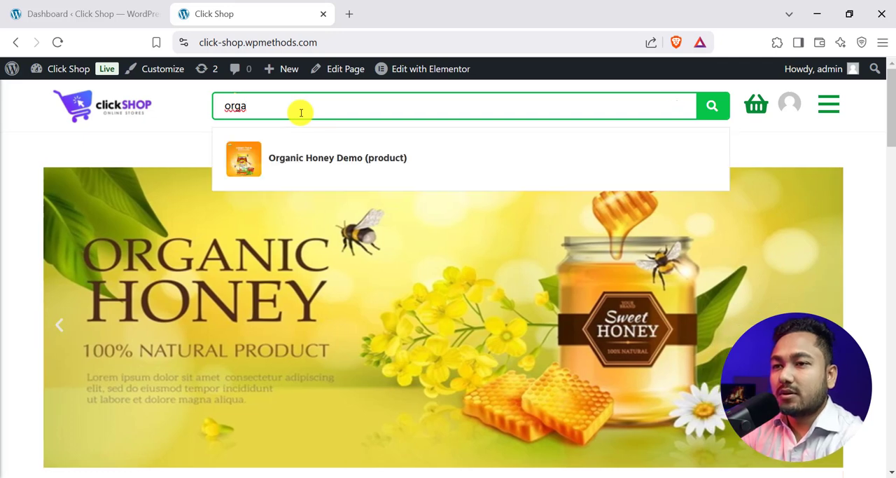
{"action": "left_click", "coordinate": [299, 158]}
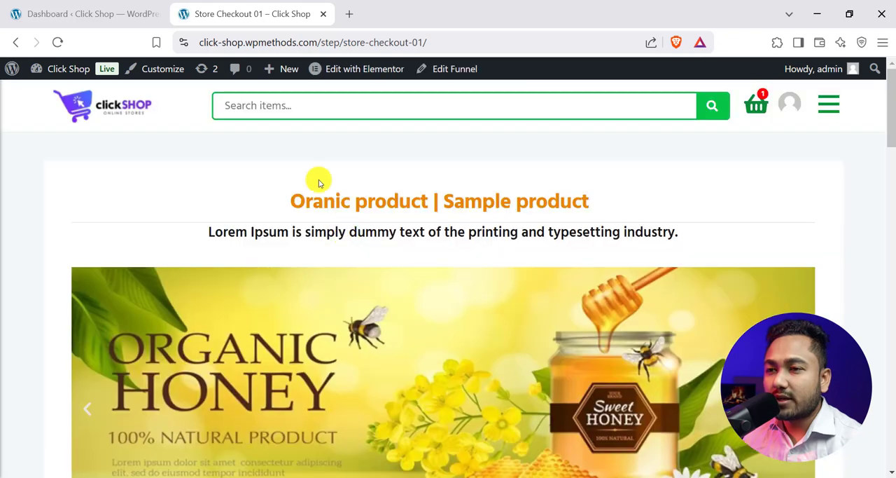
{"action": "scroll", "coordinate": [342, 214], "scroll_direction": "down", "scroll_amount": 6}
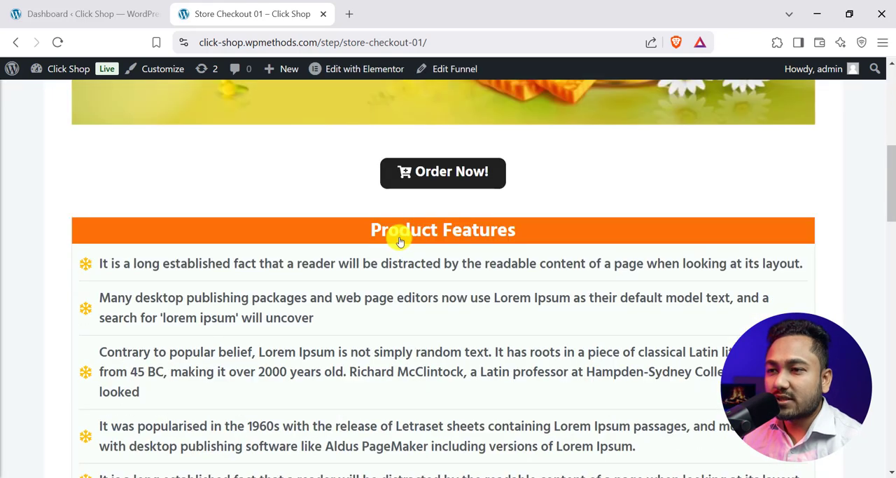
{"action": "scroll", "coordinate": [398, 234], "scroll_direction": "up", "scroll_amount": 6}
{"action": "scroll", "coordinate": [320, 238], "scroll_direction": "down", "scroll_amount": 10}
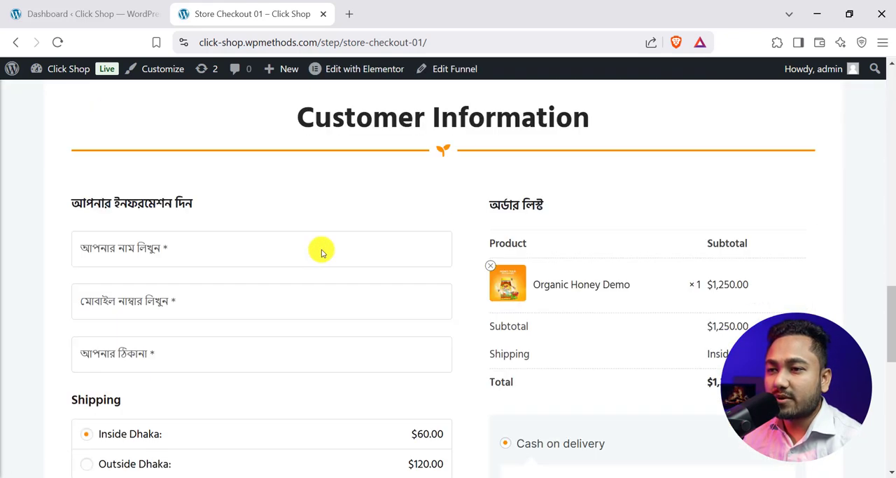
{"action": "scroll", "coordinate": [323, 245], "scroll_direction": "up", "scroll_amount": 4}
{"action": "scroll", "coordinate": [329, 256], "scroll_direction": "up", "scroll_amount": 6}
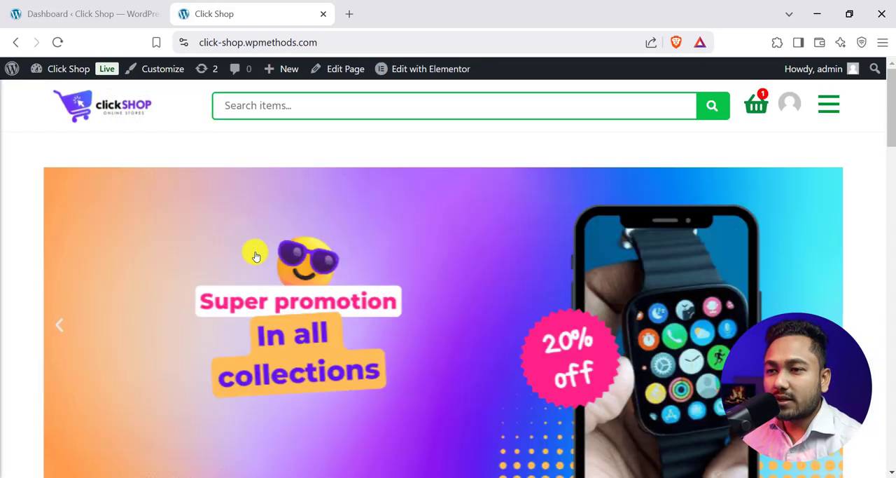
- Go back to the shop homepage, open the wireless earbuds product and view its landing page
{"action": "scroll", "coordinate": [254, 254], "scroll_direction": "down", "scroll_amount": 5}
{"action": "scroll", "coordinate": [153, 259], "scroll_direction": "down", "scroll_amount": 3}
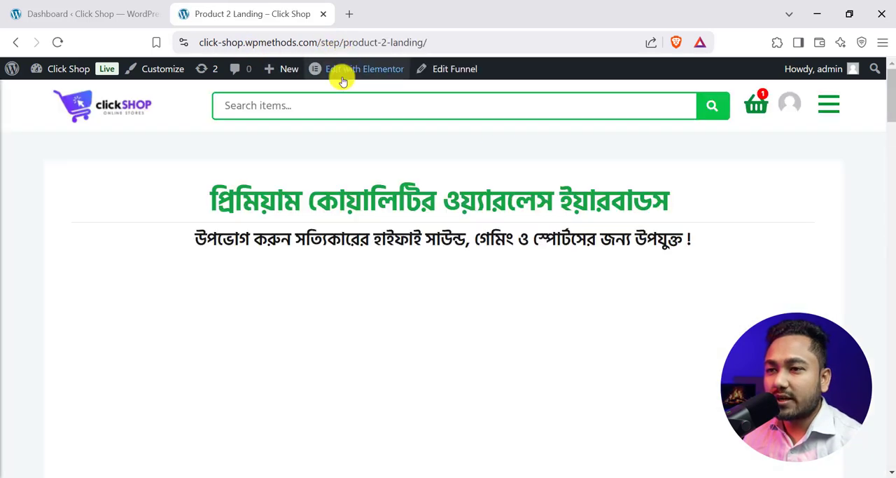
{"action": "scroll", "coordinate": [327, 240], "scroll_direction": "down", "scroll_amount": 8}
{"action": "scroll", "coordinate": [362, 254], "scroll_direction": "up", "scroll_amount": 8}
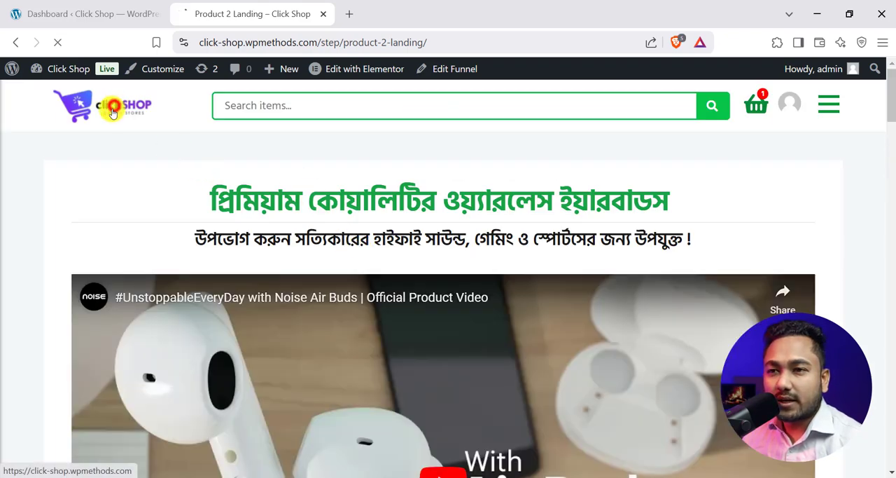
- Return to the shop homepage and browse the product carousels back and forth
{"action": "left_click", "coordinate": [112, 106]}
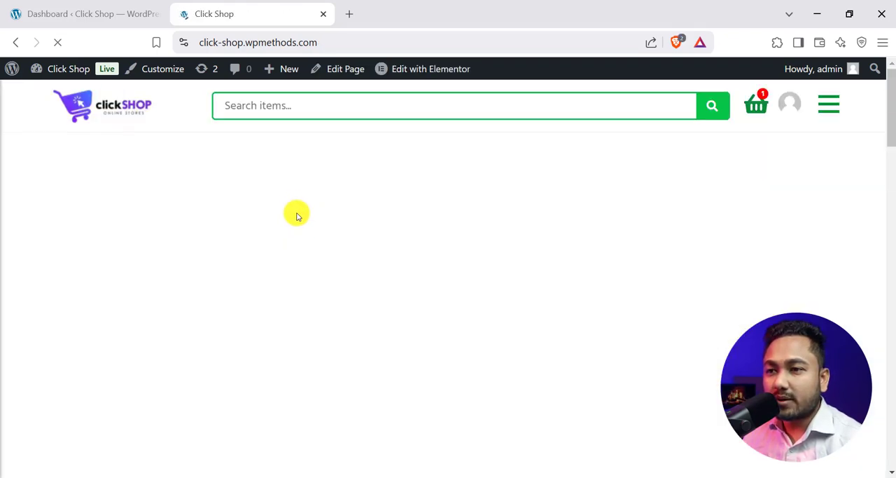
{"action": "scroll", "coordinate": [300, 236], "scroll_direction": "down", "scroll_amount": 6}
{"action": "scroll", "coordinate": [333, 258], "scroll_direction": "down", "scroll_amount": 5}
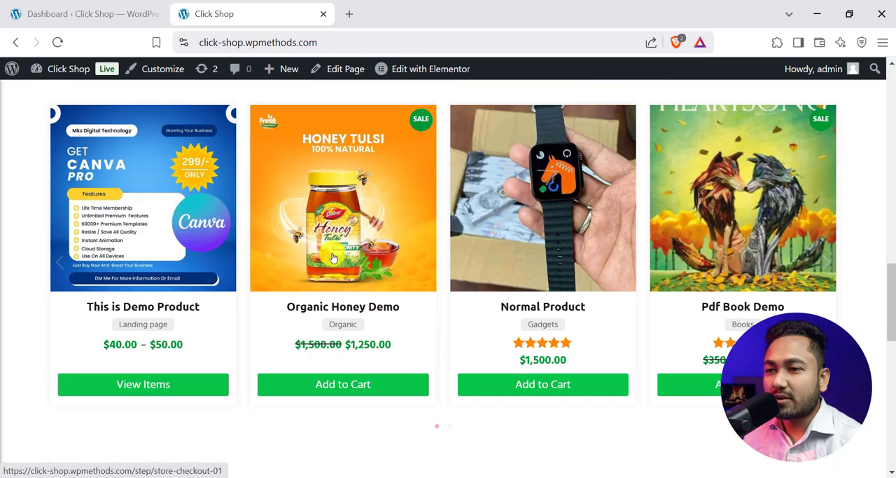
{"action": "left_click_drag", "start_coordinate": [721, 249], "coordinate": [337, 227]}
{"action": "left_click_drag", "start_coordinate": [341, 226], "coordinate": [684, 245]}
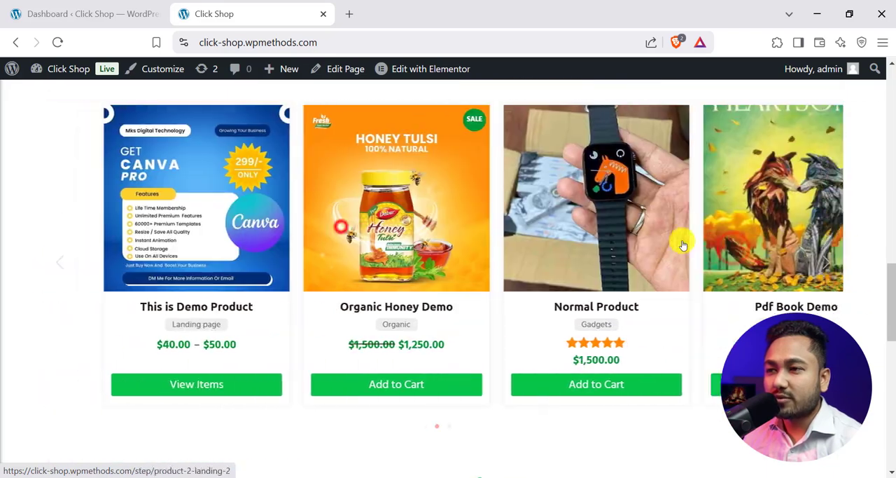
{"action": "scroll", "coordinate": [684, 245], "scroll_direction": "up", "scroll_amount": 10}
{"action": "scroll", "coordinate": [651, 201], "scroll_direction": "down", "scroll_amount": 6}
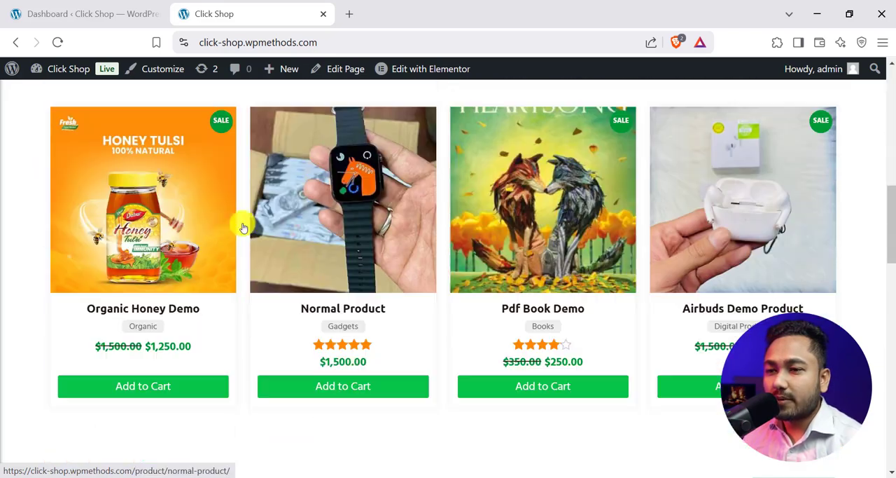
- Open the Normal Product page and examine its price, product code and feature list
{"action": "left_click", "coordinate": [352, 229]}
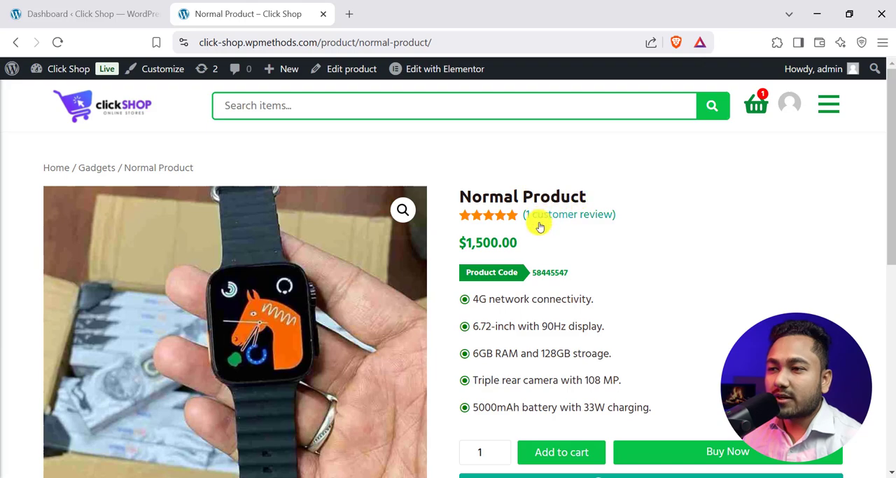
{"action": "scroll", "coordinate": [537, 222], "scroll_direction": "down", "scroll_amount": 1}
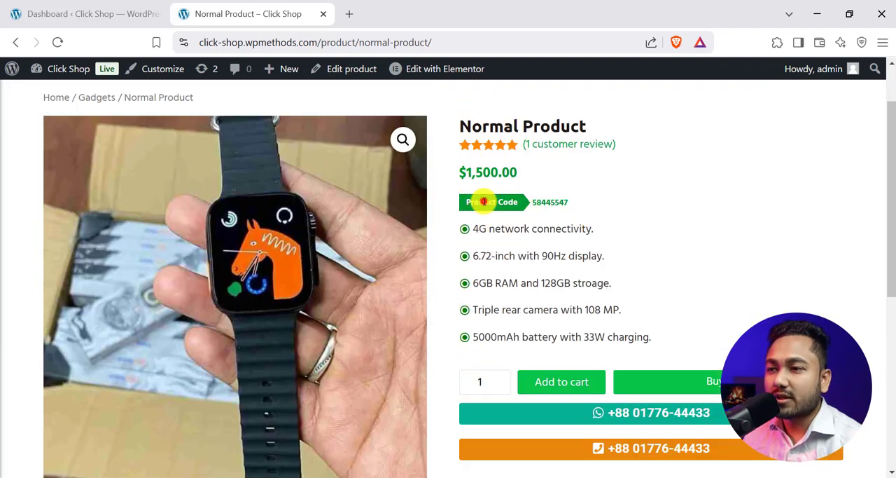
{"action": "triple_click", "coordinate": [484, 202]}
{"action": "left_click", "coordinate": [568, 205]}
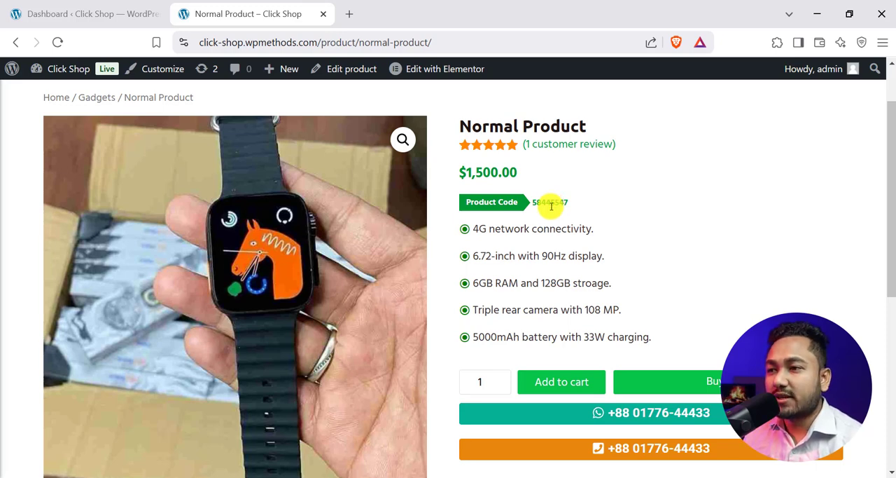
{"action": "left_click", "coordinate": [503, 201]}
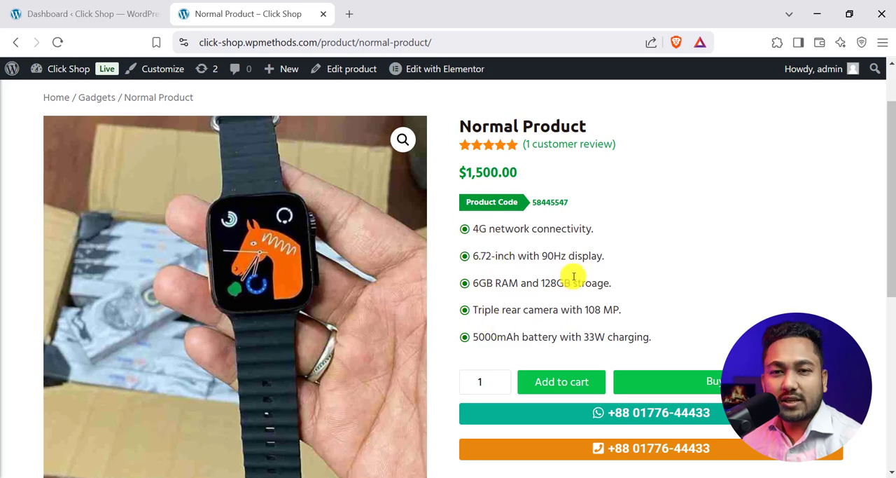
- Look over the product's purchase and contact options and read its description
{"action": "scroll", "coordinate": [568, 305], "scroll_direction": "down", "scroll_amount": 2}
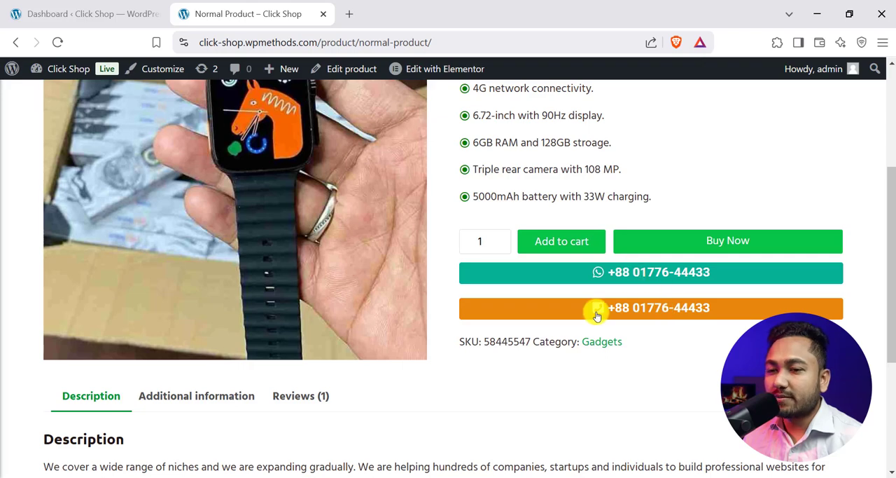
{"action": "scroll", "coordinate": [640, 306], "scroll_direction": "up", "scroll_amount": 3}
{"action": "scroll", "coordinate": [644, 299], "scroll_direction": "down", "scroll_amount": 6}
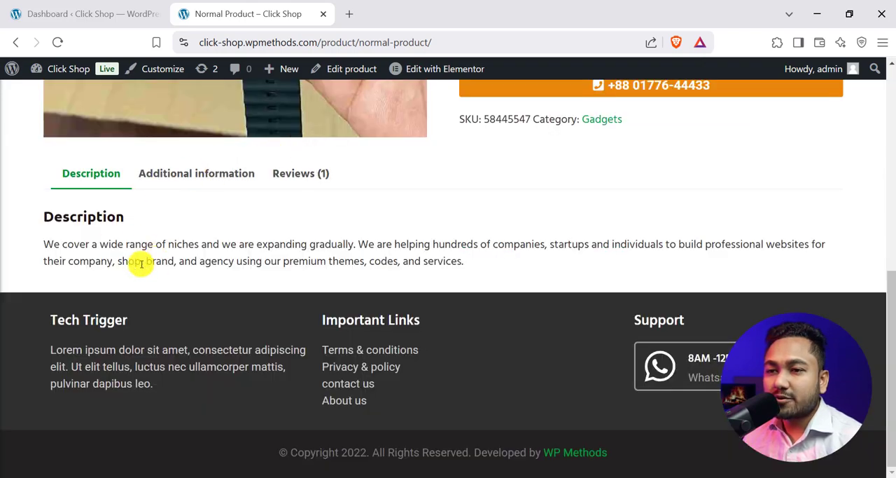
{"action": "left_click_drag", "start_coordinate": [56, 236], "coordinate": [370, 278]}
{"action": "left_click", "coordinate": [334, 247]}
- Show the customer reviews of Normal Product and look over the review form
{"action": "scroll", "coordinate": [334, 246], "scroll_direction": "up", "scroll_amount": 6}
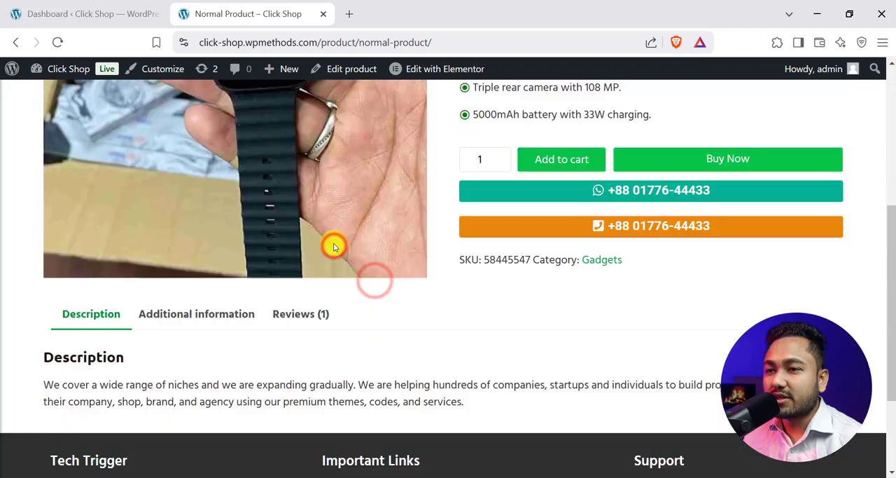
{"action": "scroll", "coordinate": [350, 253], "scroll_direction": "down", "scroll_amount": 6}
{"action": "left_click", "coordinate": [294, 179]}
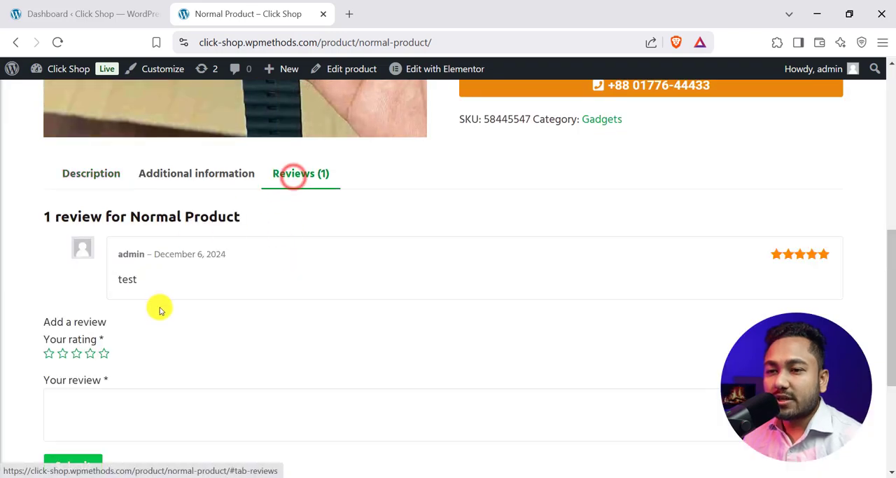
{"action": "scroll", "coordinate": [275, 356], "scroll_direction": "up", "scroll_amount": 4}
{"action": "scroll", "coordinate": [275, 355], "scroll_direction": "up", "scroll_amount": 3}
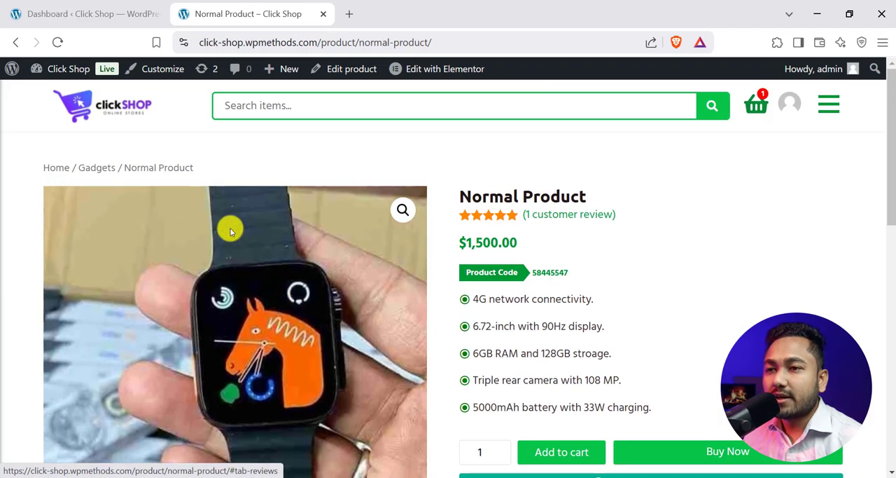
- Return to the shop homepage and look over the promotional banner slider and the categories below it
{"action": "left_click", "coordinate": [122, 108]}
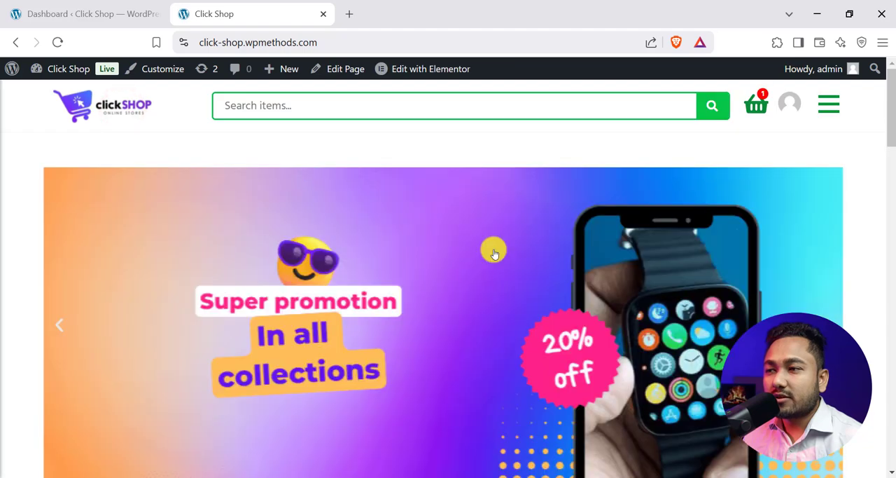
{"action": "scroll", "coordinate": [439, 274], "scroll_direction": "down", "scroll_amount": 3}
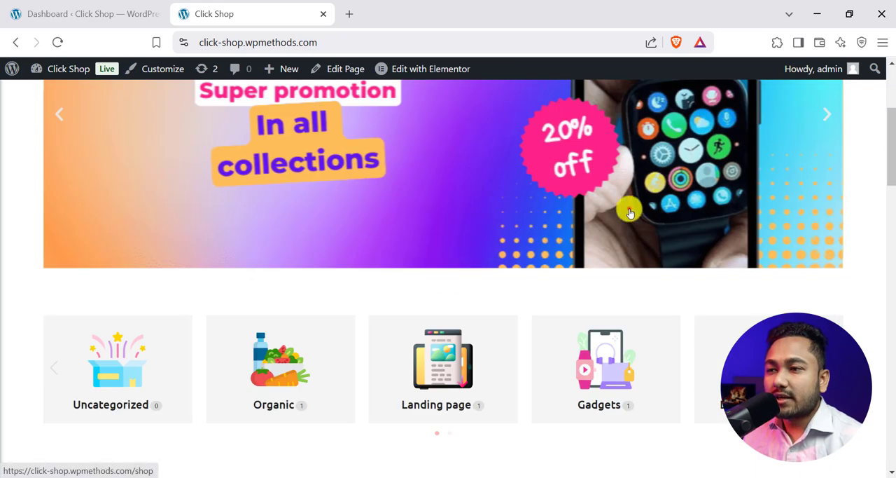
{"action": "scroll", "coordinate": [472, 234], "scroll_direction": "up", "scroll_amount": 3}
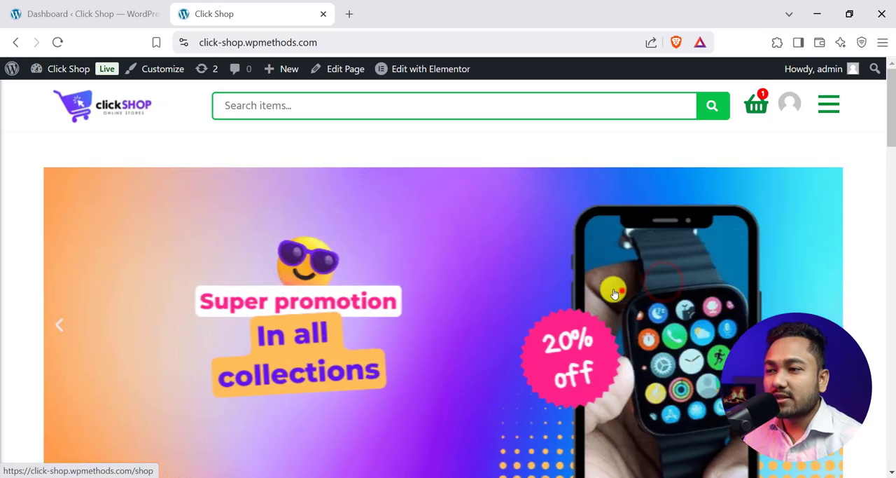
{"action": "scroll", "coordinate": [486, 257], "scroll_direction": "down", "scroll_amount": 5}
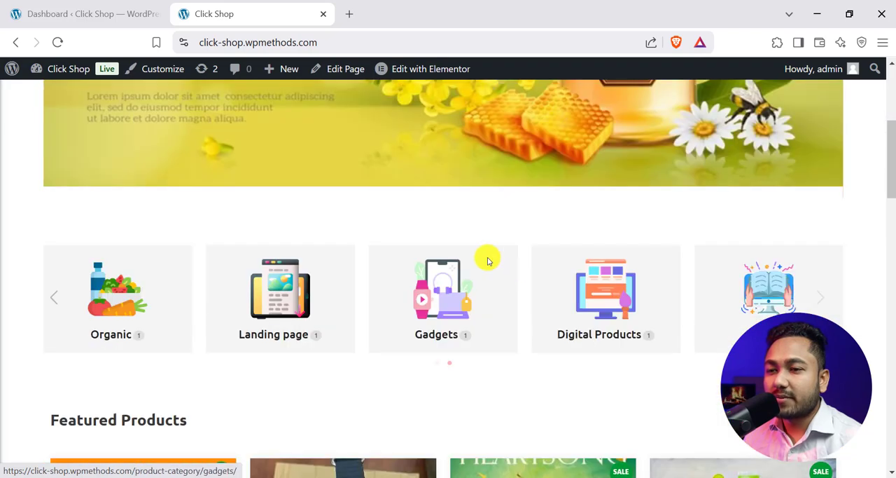
{"action": "scroll", "coordinate": [416, 236], "scroll_direction": "up", "scroll_amount": 2}
- Slide the product category carousel back and forth to view all categories from Uncategorized to Books
{"action": "left_click_drag", "start_coordinate": [607, 327], "coordinate": [620, 327]}
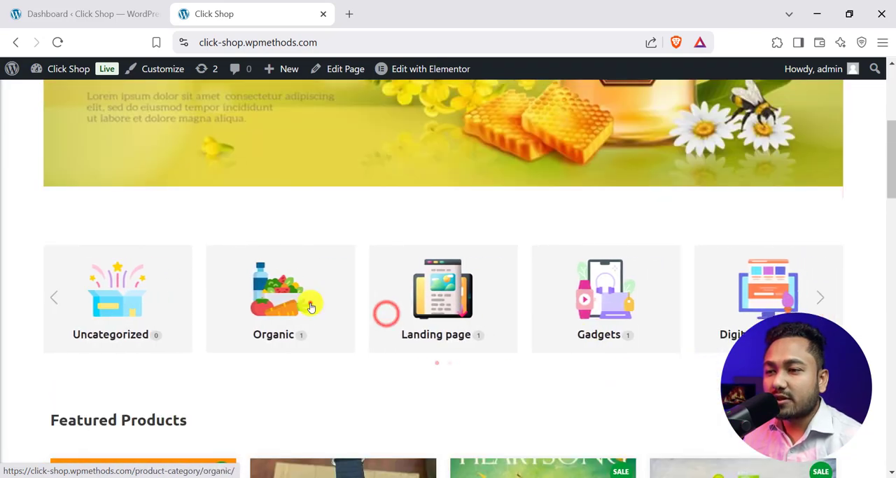
{"action": "left_click_drag", "start_coordinate": [314, 303], "coordinate": [343, 301]}
{"action": "left_click_drag", "start_coordinate": [533, 307], "coordinate": [329, 295]}
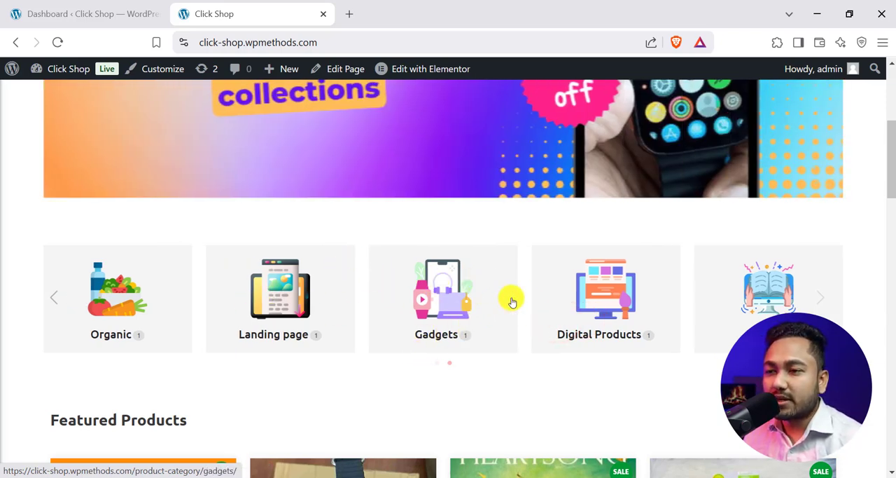
{"action": "left_click_drag", "start_coordinate": [465, 315], "coordinate": [670, 318]}
{"action": "left_click_drag", "start_coordinate": [551, 306], "coordinate": [406, 310]}
- Look through the Featured Products section and the product carousel below it on the homepage
{"action": "scroll", "coordinate": [523, 317], "scroll_direction": "down", "scroll_amount": 2}
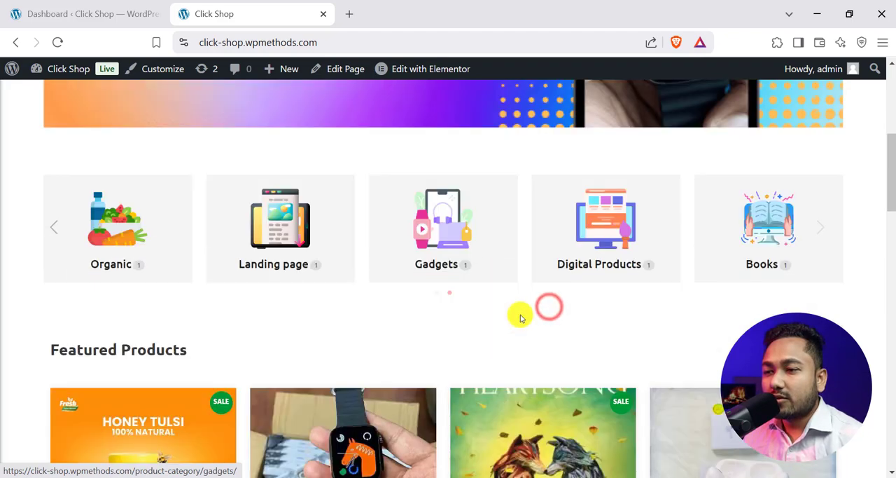
{"action": "scroll", "coordinate": [517, 203], "scroll_direction": "down", "scroll_amount": 4}
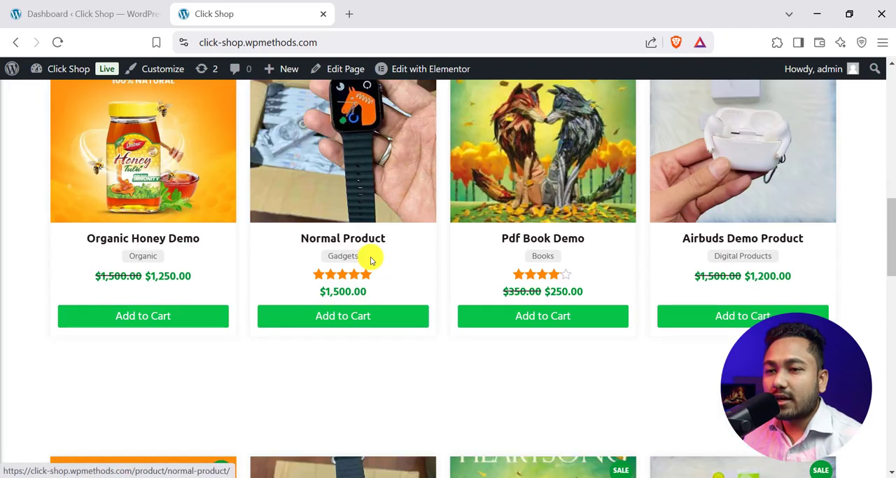
{"action": "scroll", "coordinate": [581, 286], "scroll_direction": "down", "scroll_amount": 5}
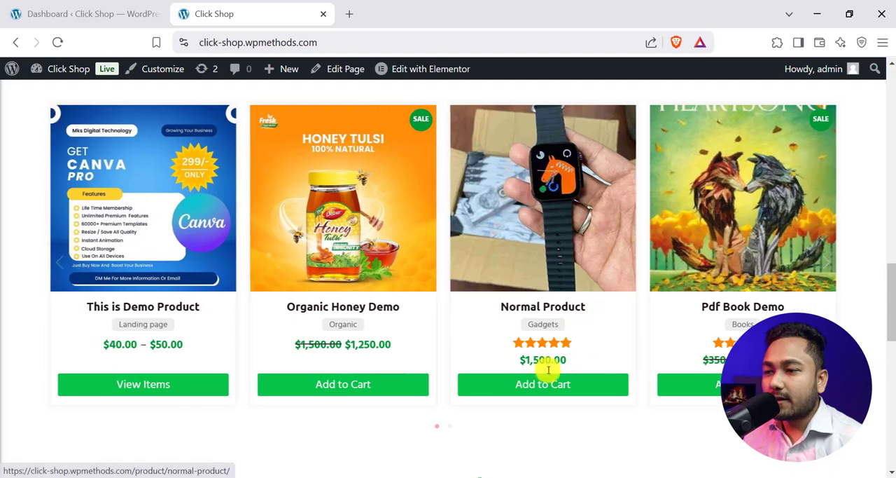
{"action": "scroll", "coordinate": [823, 279], "scroll_direction": "up", "scroll_amount": 3}
{"action": "scroll", "coordinate": [795, 270], "scroll_direction": "up", "scroll_amount": 10}
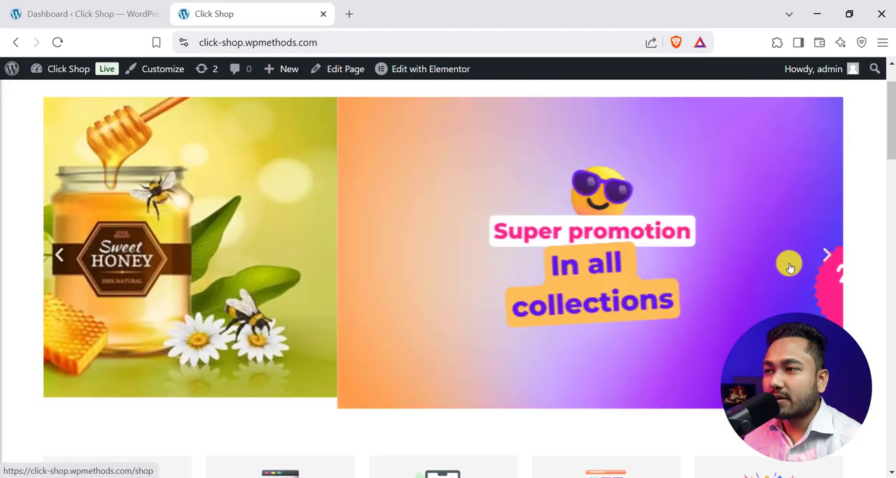
- Open the My account page and look over its dashboard tiles and account sections
{"action": "left_click", "coordinate": [790, 103]}
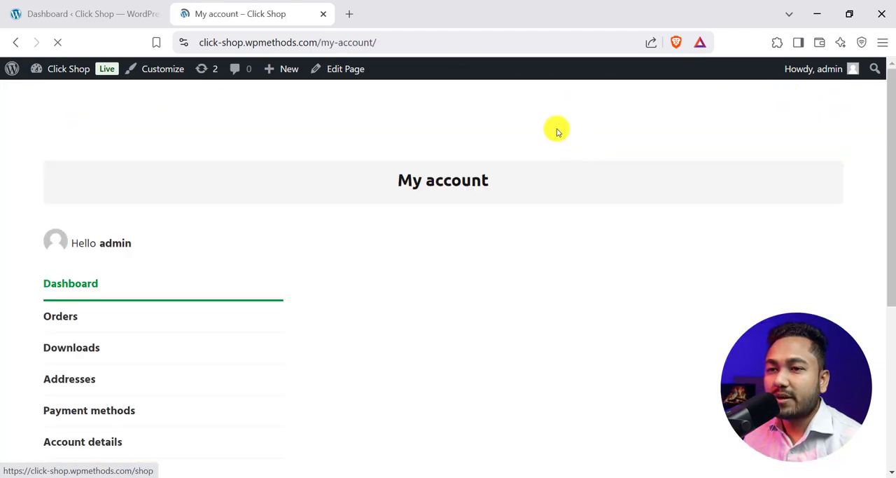
{"action": "scroll", "coordinate": [431, 321], "scroll_direction": "down", "scroll_amount": 2}
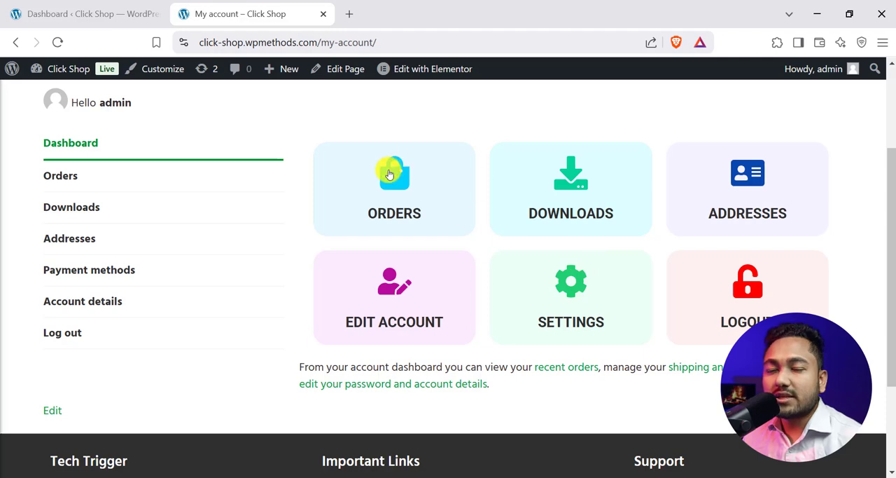
{"action": "scroll", "coordinate": [506, 269], "scroll_direction": "down", "scroll_amount": 1}
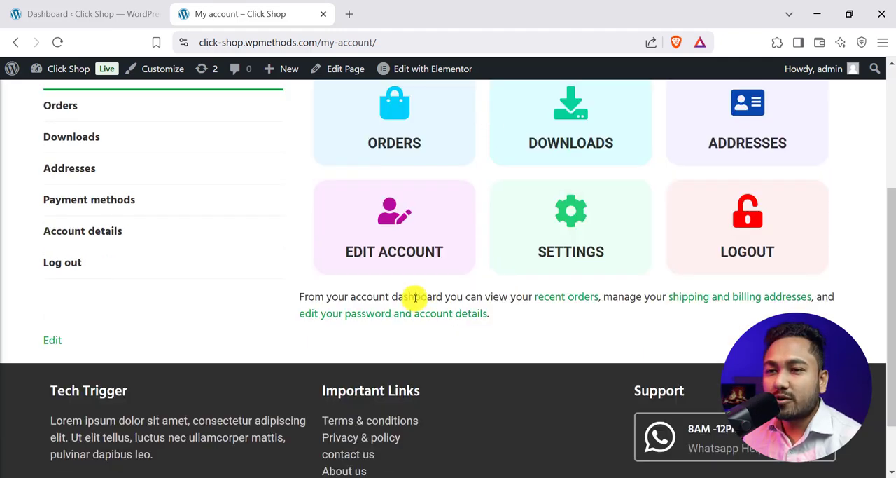
{"action": "scroll", "coordinate": [498, 274], "scroll_direction": "up", "scroll_amount": 3}
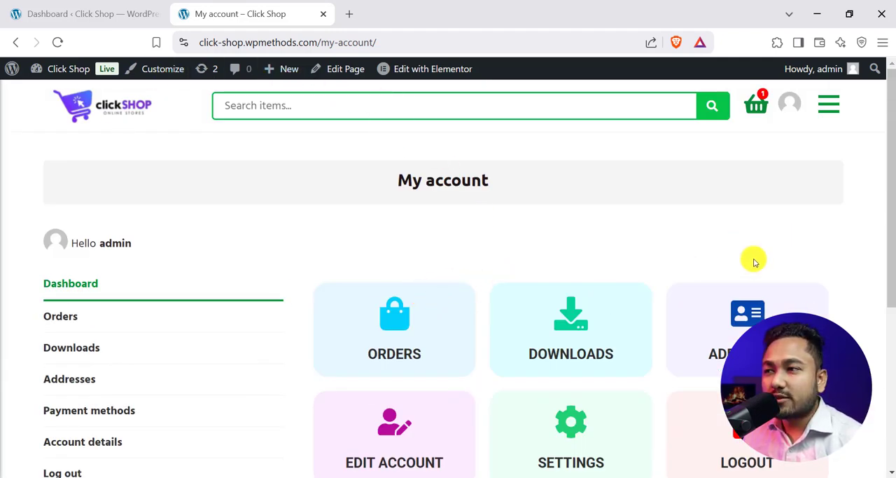
{"action": "scroll", "coordinate": [679, 348], "scroll_direction": "down", "scroll_amount": 5}
{"action": "scroll", "coordinate": [607, 348], "scroll_direction": "up", "scroll_amount": 5}
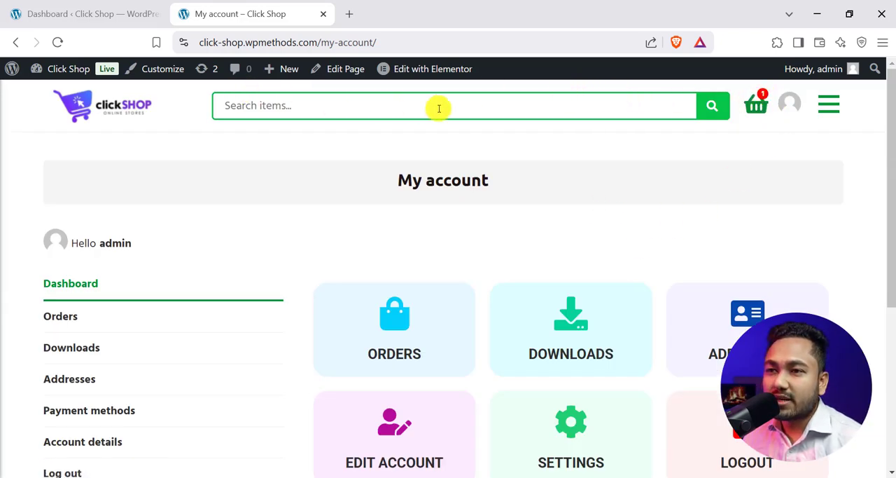
- Return to the shop homepage and look through its banner slider, categories, product sections, recent orders and footer
{"action": "left_click", "coordinate": [148, 99]}
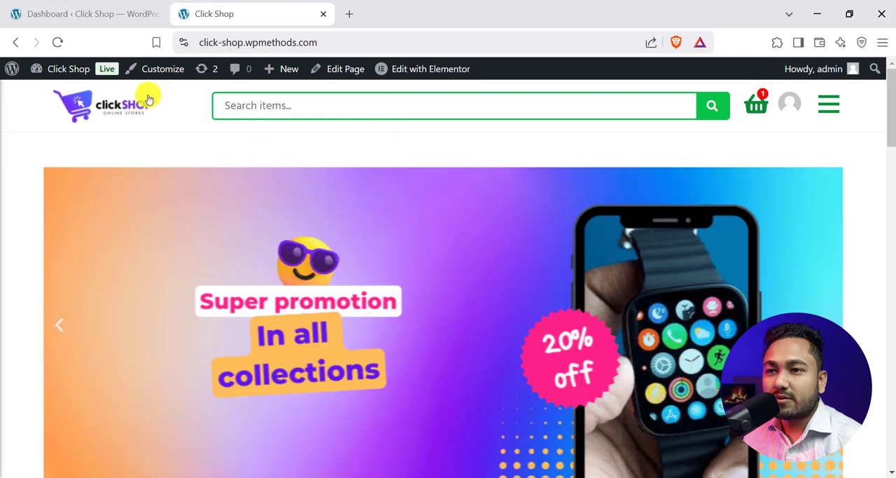
{"action": "left_click", "coordinate": [272, 107]}
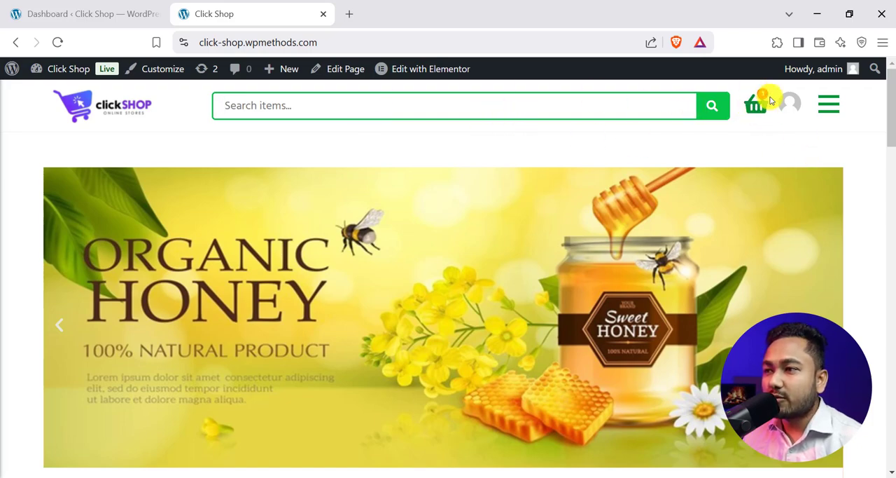
{"action": "scroll", "coordinate": [726, 230], "scroll_direction": "down", "scroll_amount": 20}
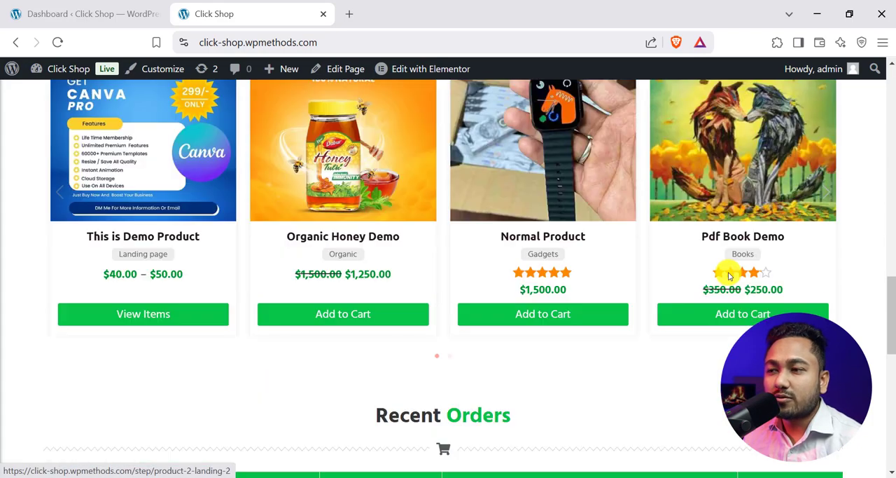
{"action": "scroll", "coordinate": [683, 340], "scroll_direction": "up", "scroll_amount": 10}
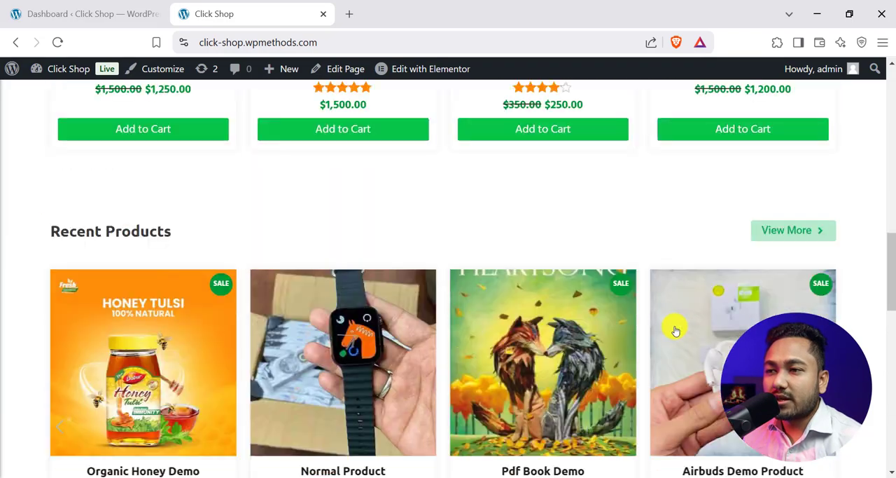
{"action": "scroll", "coordinate": [560, 322], "scroll_direction": "down", "scroll_amount": 10}
{"action": "scroll", "coordinate": [350, 343], "scroll_direction": "up", "scroll_amount": 2}
{"action": "scroll", "coordinate": [344, 347], "scroll_direction": "down", "scroll_amount": 3}
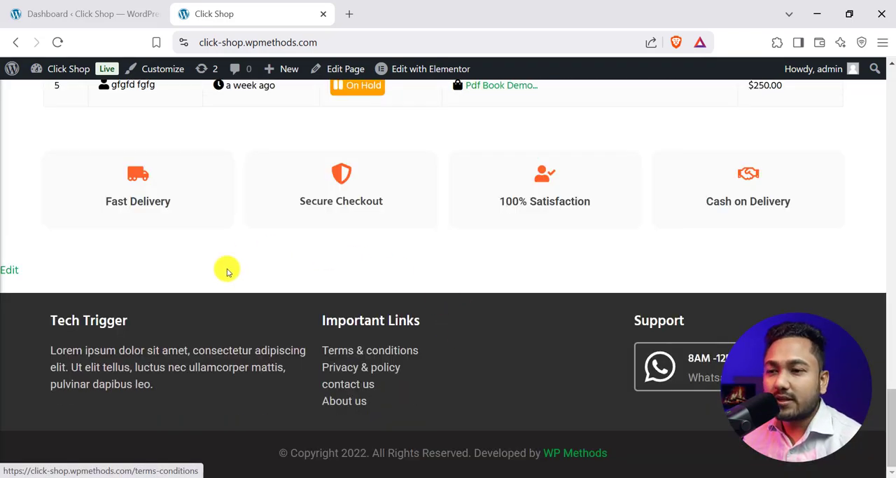
{"action": "scroll", "coordinate": [226, 268], "scroll_direction": "up", "scroll_amount": 15}
{"action": "scroll", "coordinate": [436, 269], "scroll_direction": "down", "scroll_amount": 5}
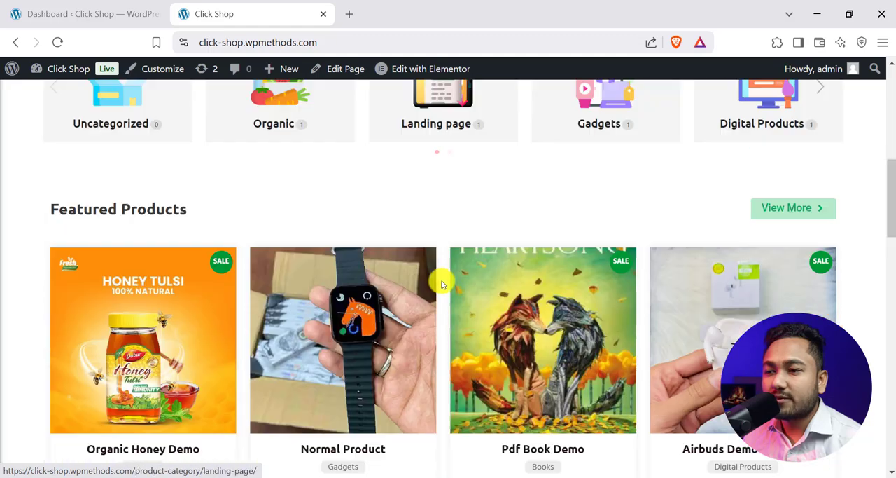
{"action": "scroll", "coordinate": [442, 278], "scroll_direction": "up", "scroll_amount": 5}
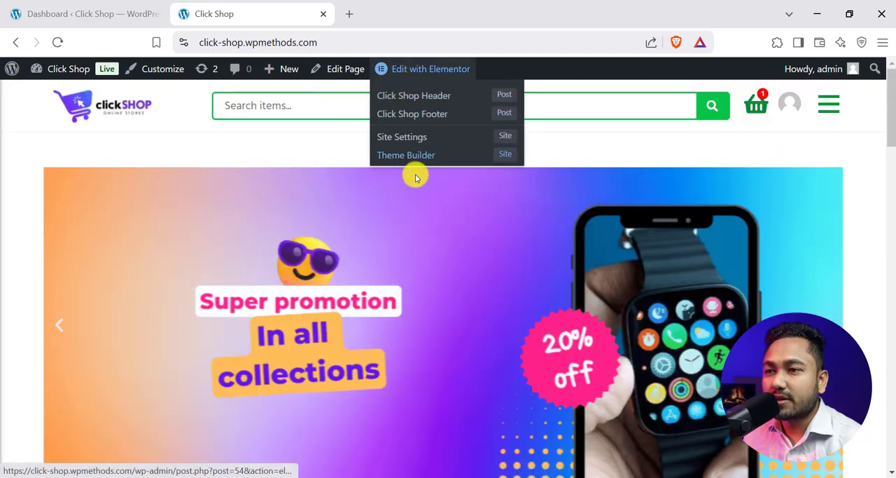
{"action": "scroll", "coordinate": [530, 216], "scroll_direction": "down", "scroll_amount": 10}
{"action": "scroll", "coordinate": [534, 222], "scroll_direction": "up", "scroll_amount": 5}
{"action": "scroll", "coordinate": [532, 222], "scroll_direction": "down", "scroll_amount": 4}
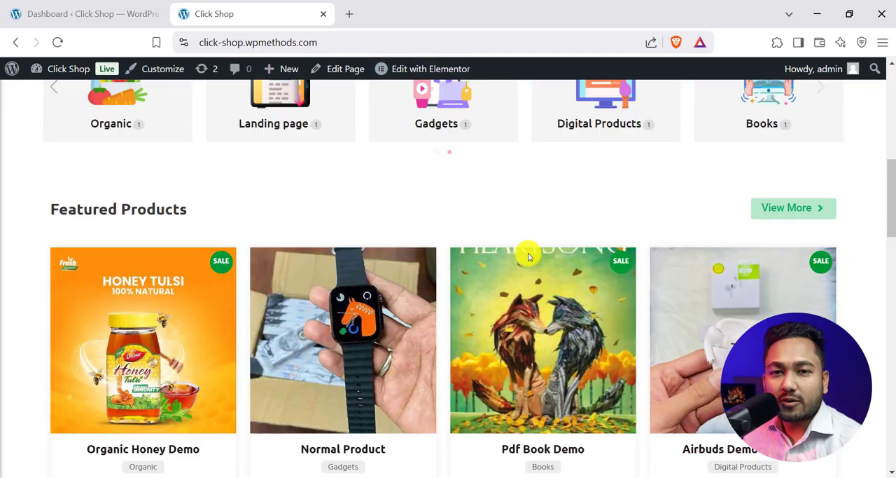
- Open the store checkout page and fill in the customer's name, mobile number and address from the saved suggestions
{"action": "left_click", "coordinate": [347, 289]}
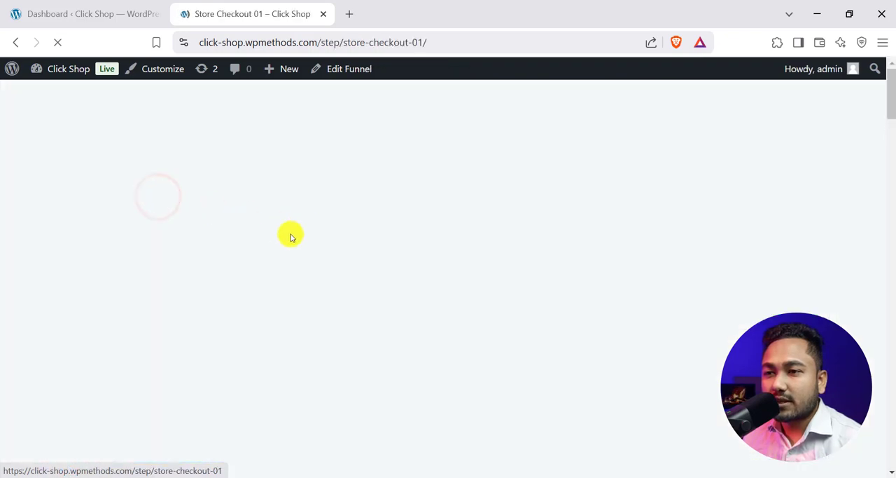
{"action": "scroll", "coordinate": [399, 232], "scroll_direction": "down", "scroll_amount": 15}
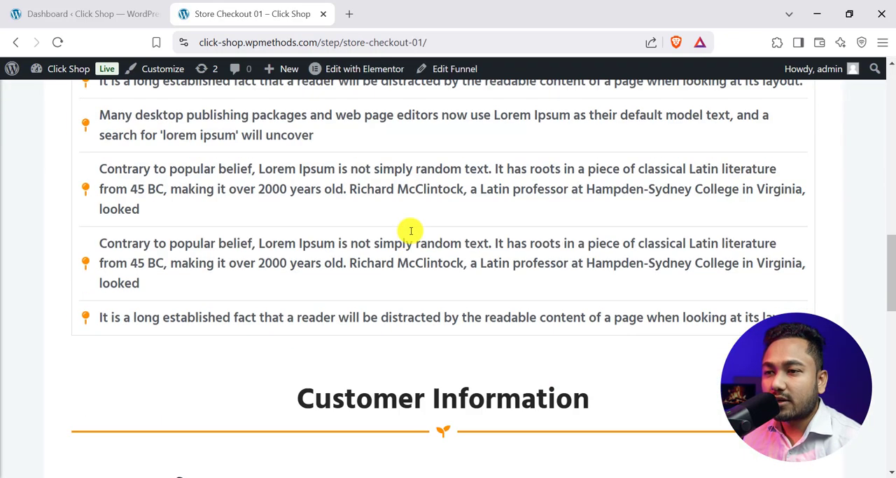
{"action": "scroll", "coordinate": [175, 152], "scroll_direction": "up", "scroll_amount": 1}
{"action": "left_click", "coordinate": [164, 246]}
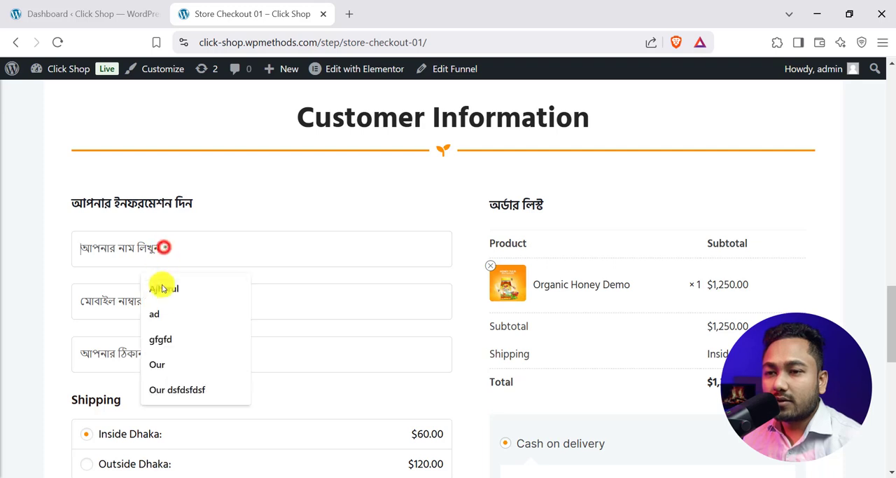
{"action": "left_click", "coordinate": [171, 288]}
{"action": "left_click", "coordinate": [169, 311]}
{"action": "left_click", "coordinate": [173, 340]}
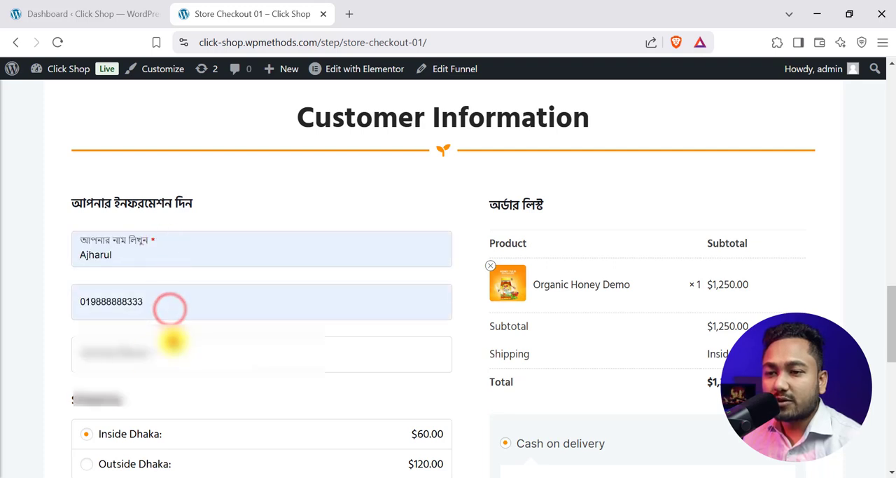
{"action": "left_click", "coordinate": [149, 359]}
{"action": "left_click", "coordinate": [174, 398]}
- Review the shipping and payment options and place the order with Inside Dhaka shipping and cash on delivery
{"action": "scroll", "coordinate": [174, 378], "scroll_direction": "down", "scroll_amount": 2}
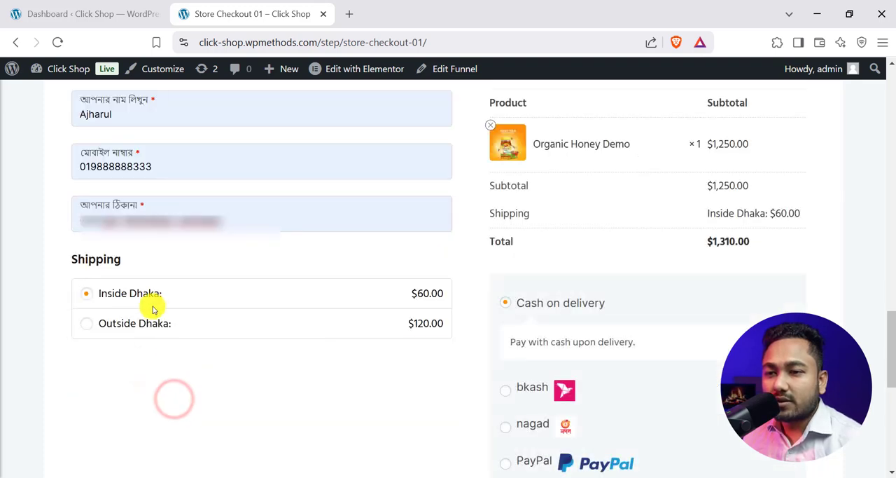
{"action": "scroll", "coordinate": [625, 351], "scroll_direction": "down", "scroll_amount": 4}
{"action": "scroll", "coordinate": [567, 266], "scroll_direction": "up", "scroll_amount": 2}
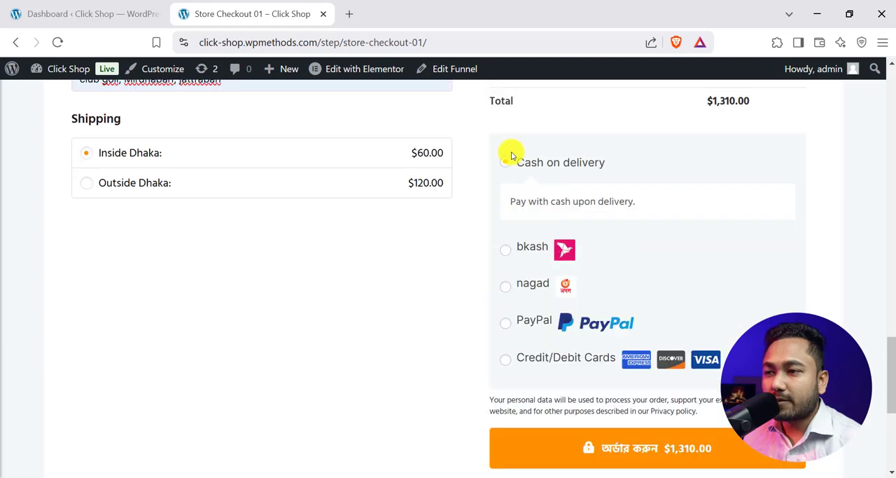
{"action": "scroll", "coordinate": [632, 355], "scroll_direction": "down", "scroll_amount": 2}
{"action": "left_click", "coordinate": [644, 306]}
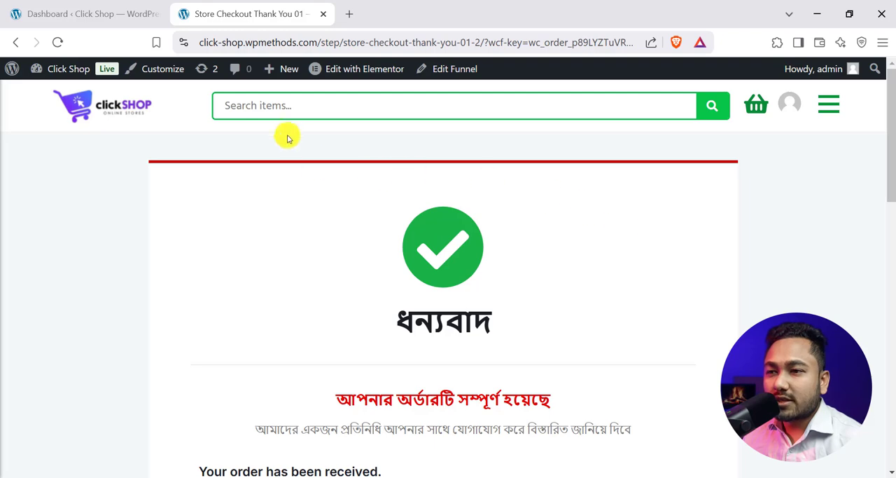
- Look over the thank-you page's confirmation message and order summary
{"action": "scroll", "coordinate": [434, 202], "scroll_direction": "down", "scroll_amount": 4}
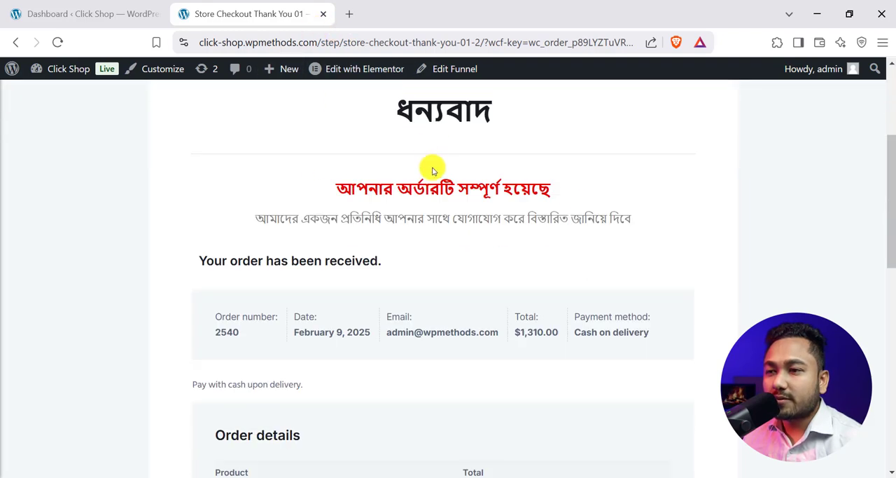
{"action": "scroll", "coordinate": [420, 189], "scroll_direction": "up", "scroll_amount": 3}
{"action": "scroll", "coordinate": [455, 300], "scroll_direction": "down", "scroll_amount": 2}
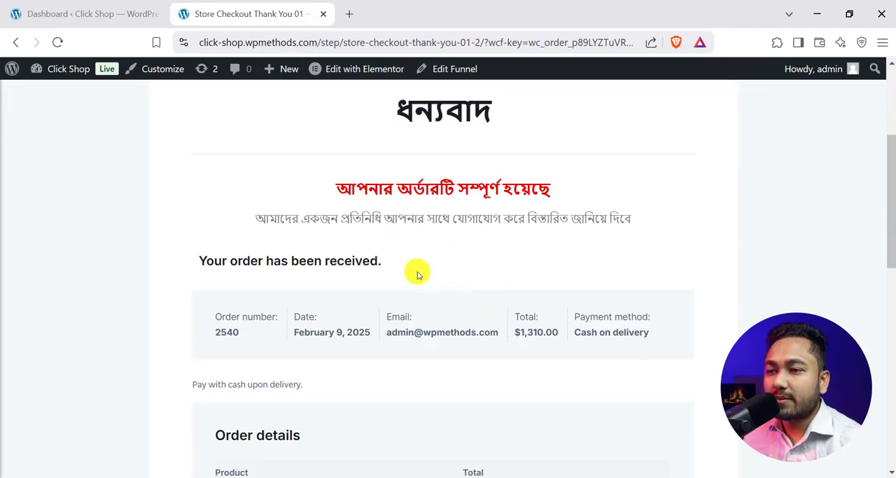
{"action": "scroll", "coordinate": [439, 284], "scroll_direction": "down", "scroll_amount": 3}
{"action": "scroll", "coordinate": [434, 231], "scroll_direction": "up", "scroll_amount": 6}
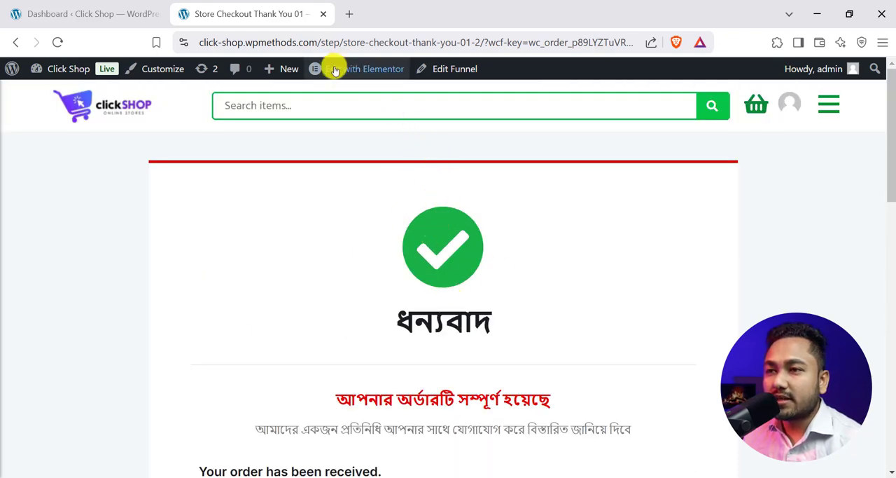
{"action": "mouse_move", "coordinate": [370, 71]}
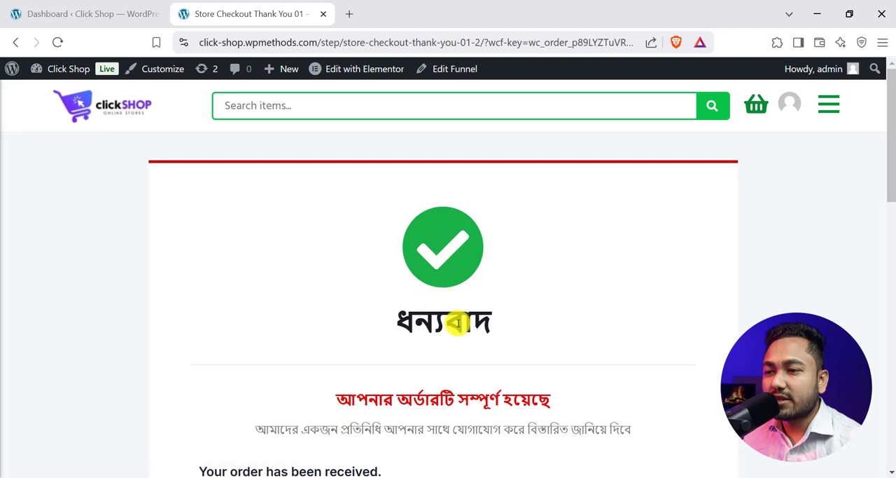
- Examine the order details, billing and shipping addresses and the invoice option on the thank-you page
{"action": "scroll", "coordinate": [448, 277], "scroll_direction": "down", "scroll_amount": 3}
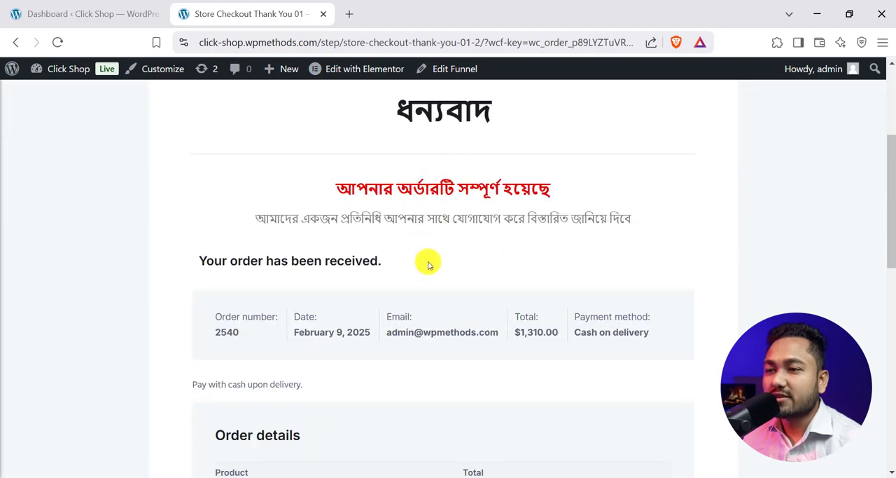
{"action": "scroll", "coordinate": [437, 335], "scroll_direction": "down", "scroll_amount": 3}
{"action": "scroll", "coordinate": [437, 336], "scroll_direction": "up", "scroll_amount": 6}
{"action": "scroll", "coordinate": [456, 236], "scroll_direction": "down", "scroll_amount": 10}
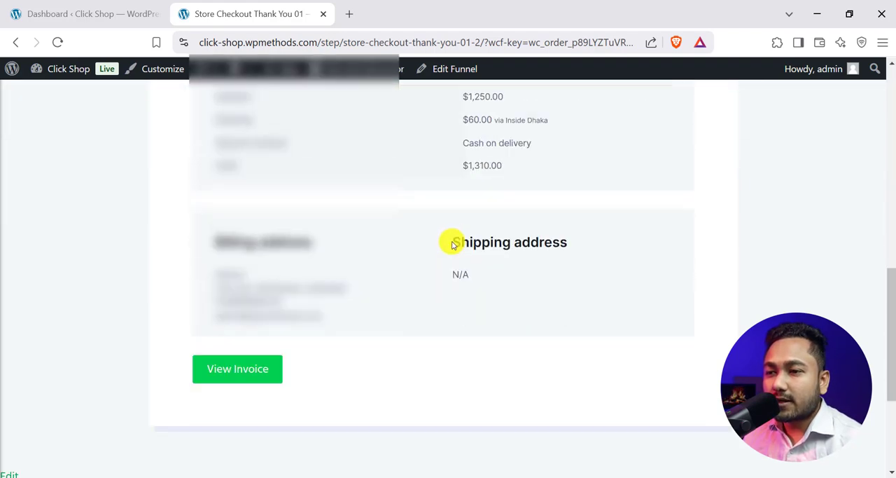
{"action": "scroll", "coordinate": [453, 242], "scroll_direction": "down", "scroll_amount": 3}
{"action": "scroll", "coordinate": [263, 204], "scroll_direction": "up", "scroll_amount": 3}
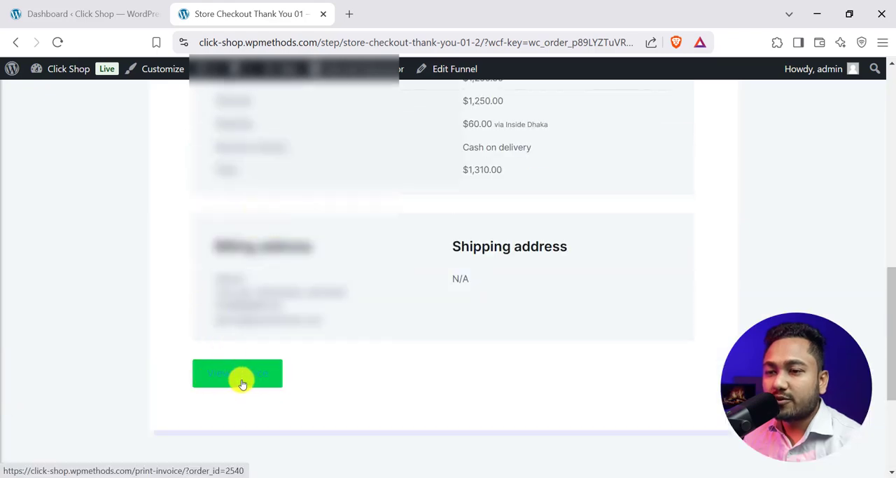
{"action": "scroll", "coordinate": [241, 371], "scroll_direction": "up", "scroll_amount": 10}
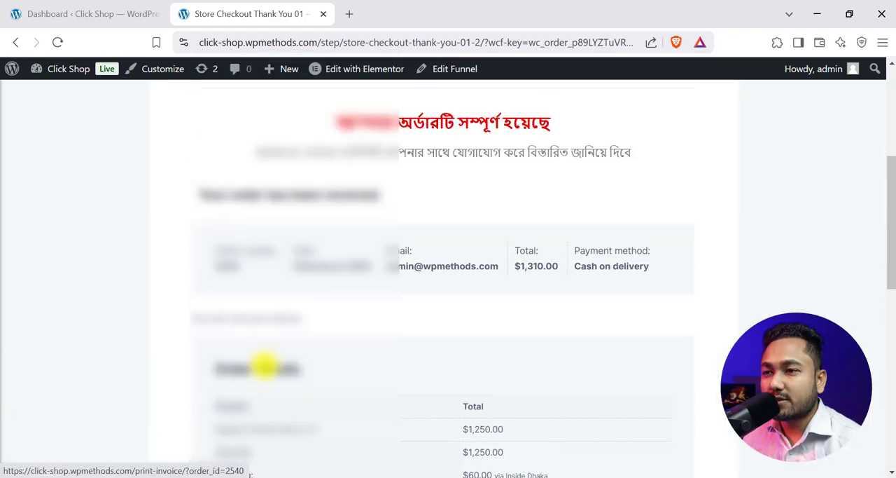
{"action": "scroll", "coordinate": [437, 280], "scroll_direction": "down", "scroll_amount": 1}
{"action": "scroll", "coordinate": [440, 279], "scroll_direction": "down", "scroll_amount": 2}
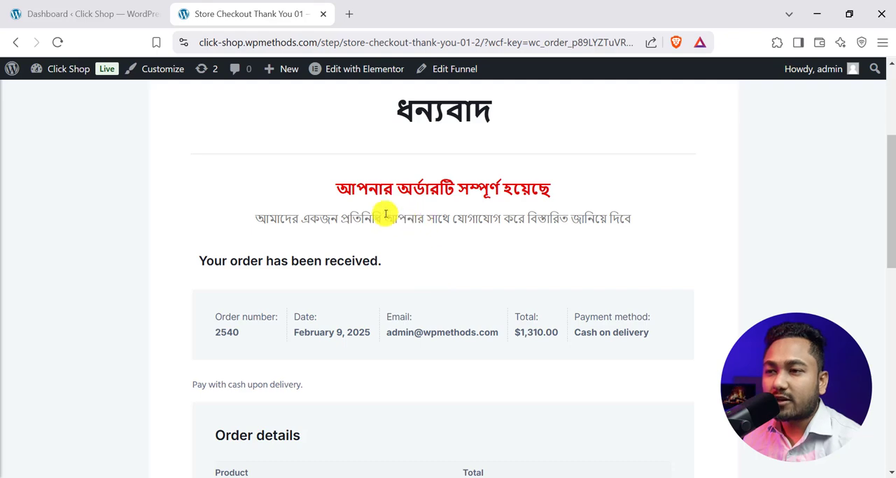
- Open the invoice for the placed order and look over its customer details and order items
{"action": "scroll", "coordinate": [385, 214], "scroll_direction": "down", "scroll_amount": 8}
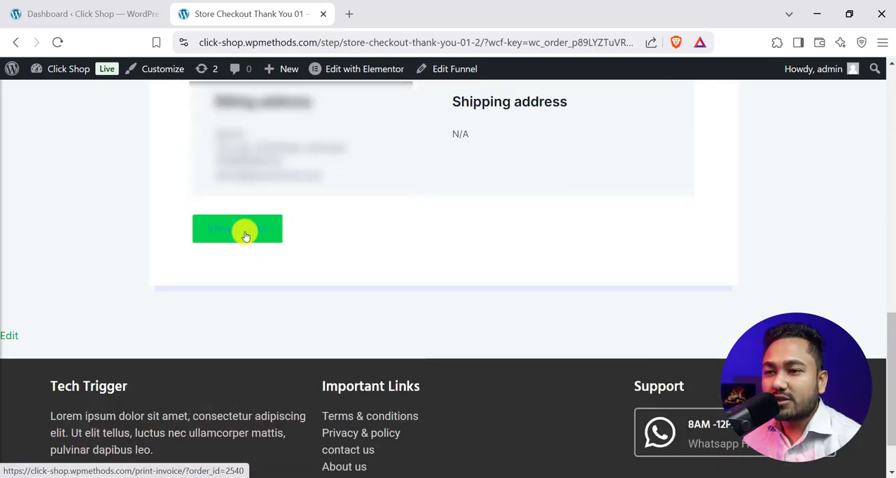
{"action": "left_click", "coordinate": [244, 233]}
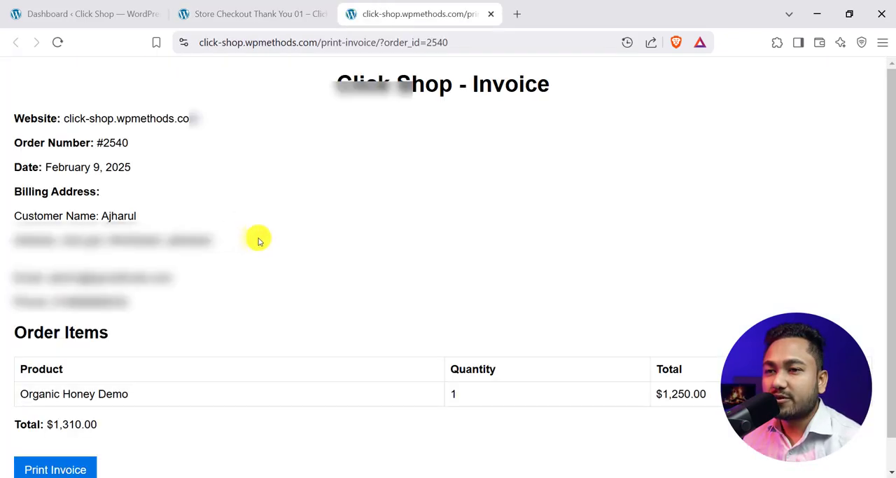
{"action": "scroll", "coordinate": [90, 301], "scroll_direction": "down", "scroll_amount": 1}
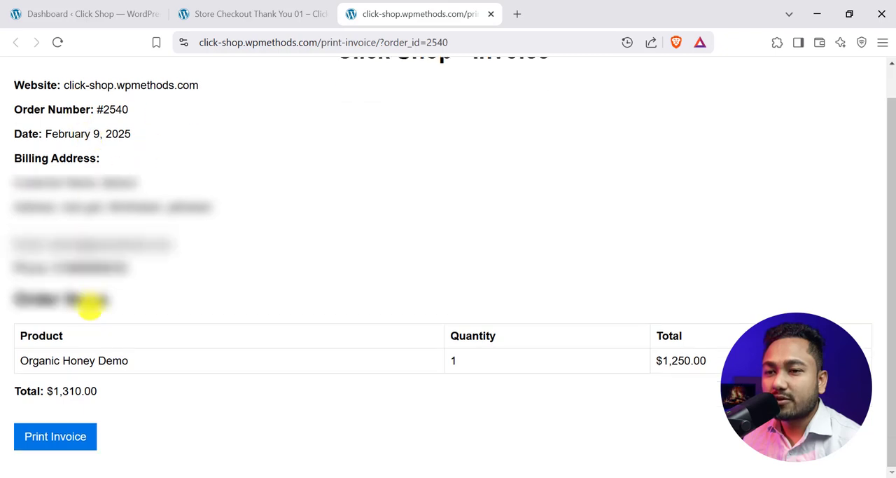
- Preview the invoice printout, close the preview without saving it, and review the invoice page again
{"action": "left_click", "coordinate": [55, 434]}
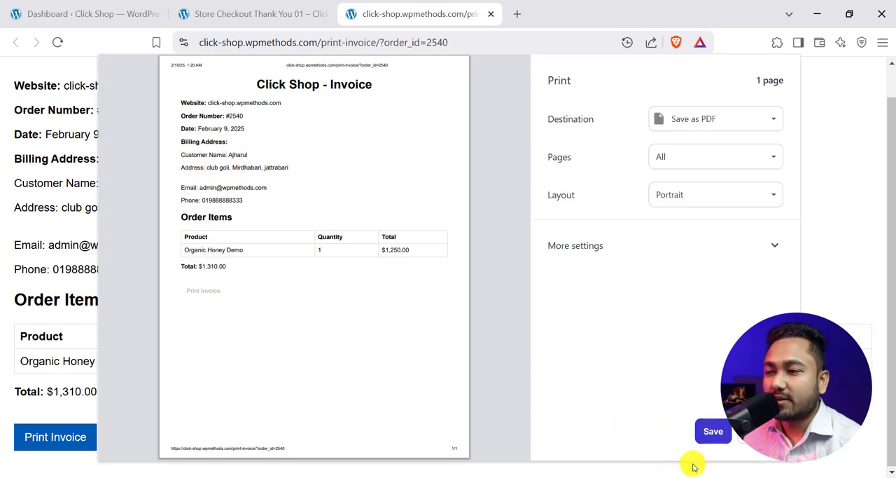
{"action": "left_click", "coordinate": [761, 432]}
{"action": "scroll", "coordinate": [162, 262], "scroll_direction": "up", "scroll_amount": 1}
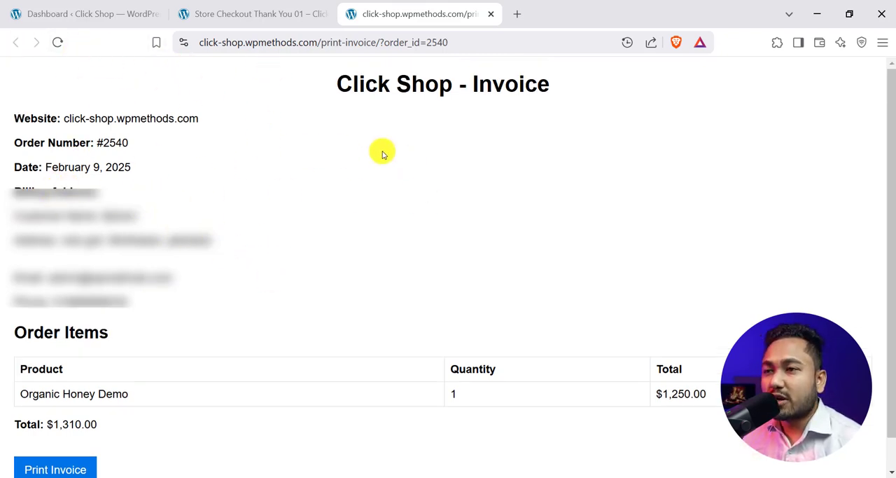
{"action": "scroll", "coordinate": [58, 320], "scroll_direction": "down", "scroll_amount": 1}
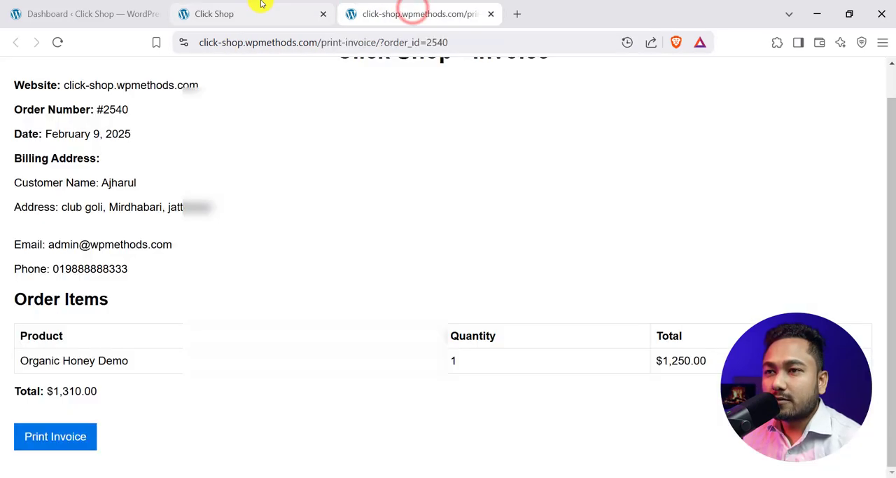
- Leave the invoice for the WordPress admin dashboard and open the WooCommerce orders list
{"action": "left_click", "coordinate": [260, 10]}
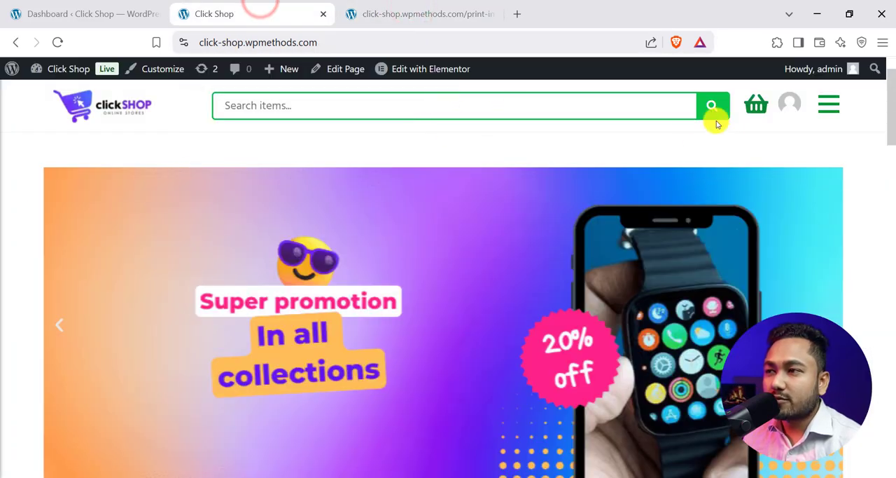
{"action": "left_click", "coordinate": [93, 5]}
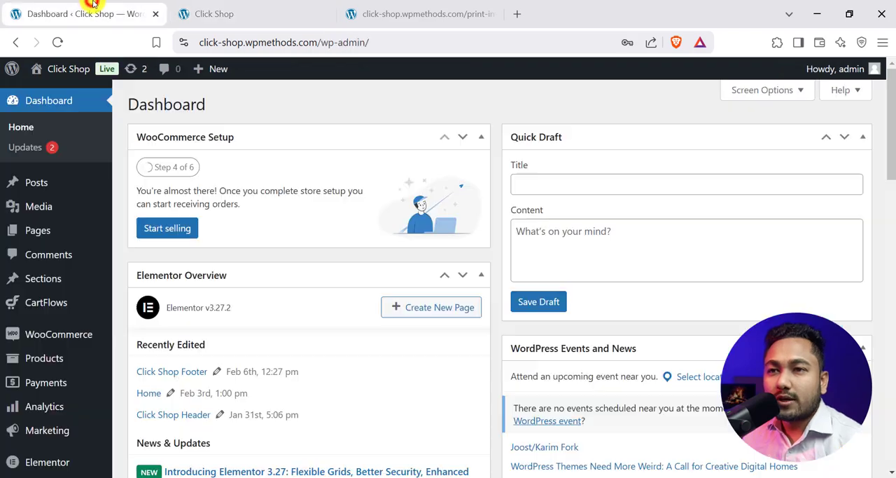
{"action": "scroll", "coordinate": [31, 210], "scroll_direction": "down", "scroll_amount": 2}
{"action": "mouse_move", "coordinate": [30, 223]}
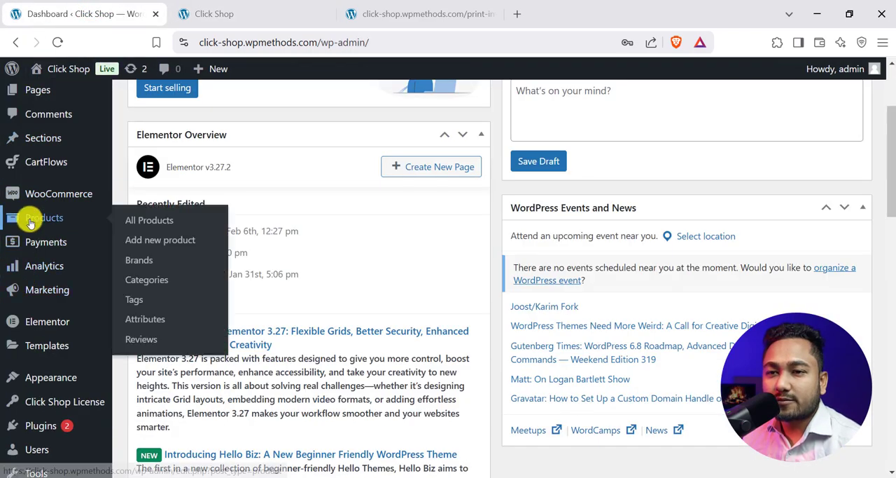
{"action": "mouse_move", "coordinate": [59, 196]}
{"action": "left_click", "coordinate": [138, 219]}
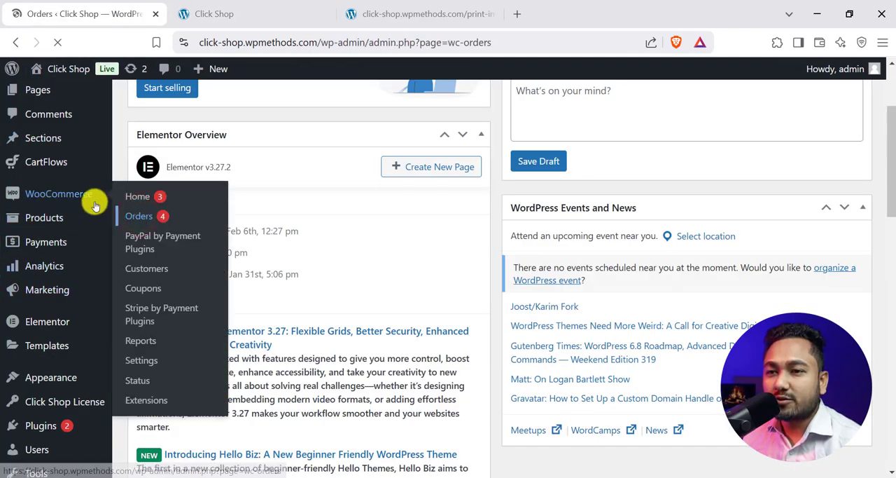
{"action": "scroll", "coordinate": [336, 254], "scroll_direction": "down", "scroll_amount": 1}
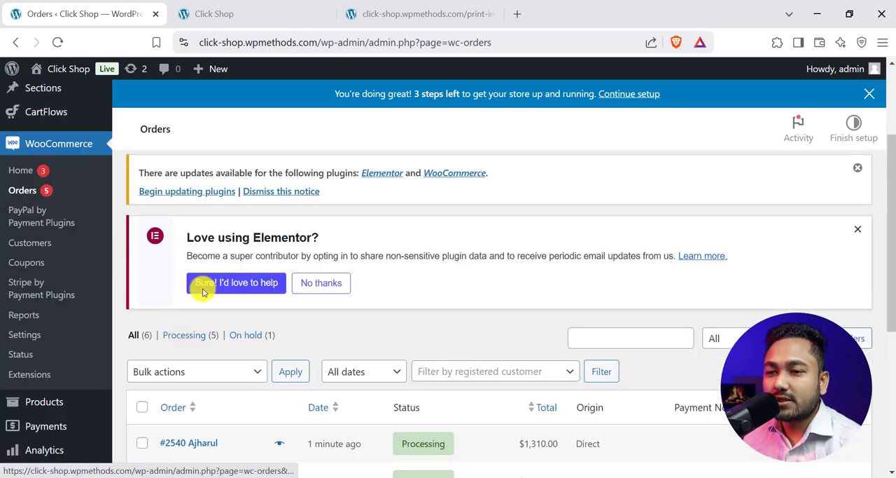
- Open the newest order from the orders list and go to its general details
{"action": "scroll", "coordinate": [234, 394], "scroll_direction": "down", "scroll_amount": 3}
{"action": "left_click", "coordinate": [194, 266]}
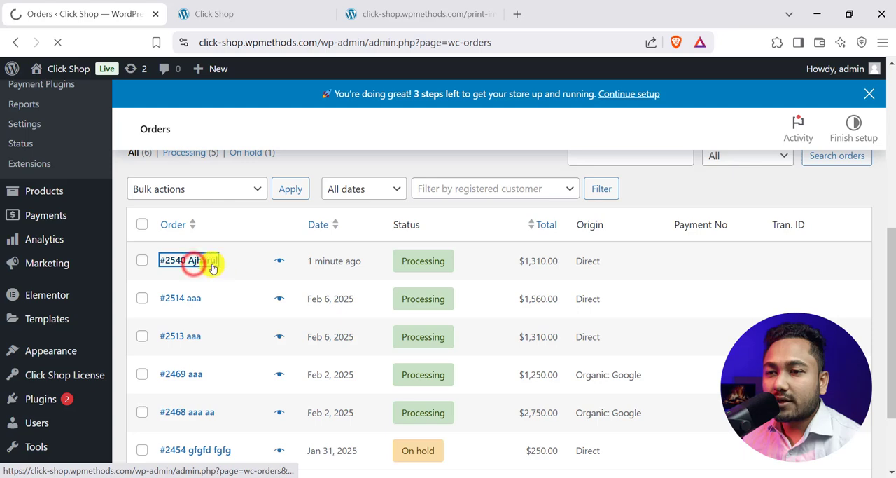
{"action": "scroll", "coordinate": [242, 268], "scroll_direction": "down", "scroll_amount": 2}
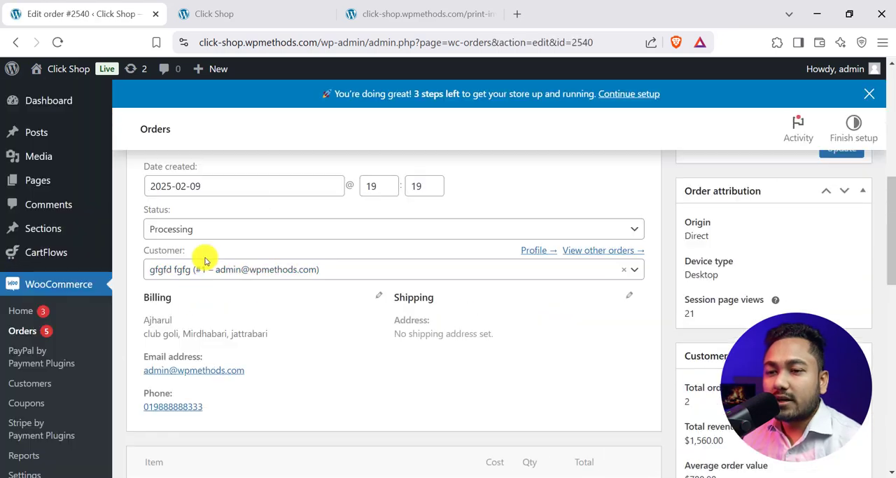
- Try to set the order's status to Completed and update the order
{"action": "left_click", "coordinate": [187, 228]}
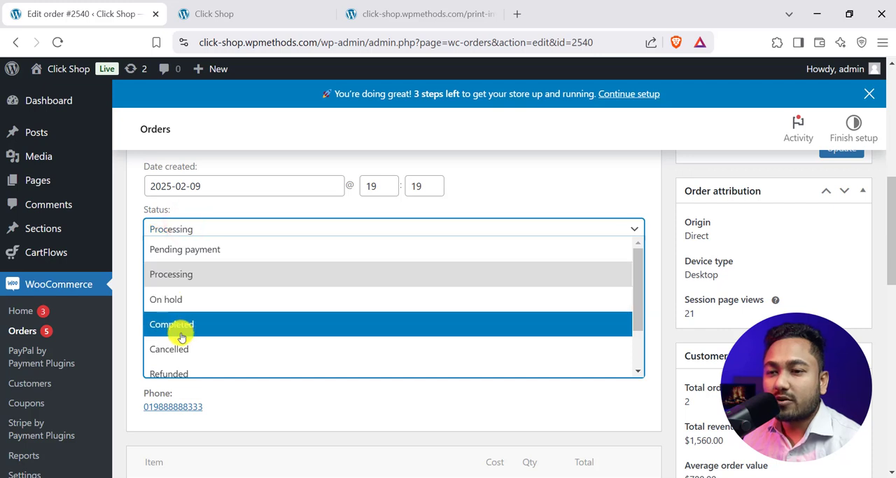
{"action": "scroll", "coordinate": [181, 336], "scroll_direction": "down", "scroll_amount": 2}
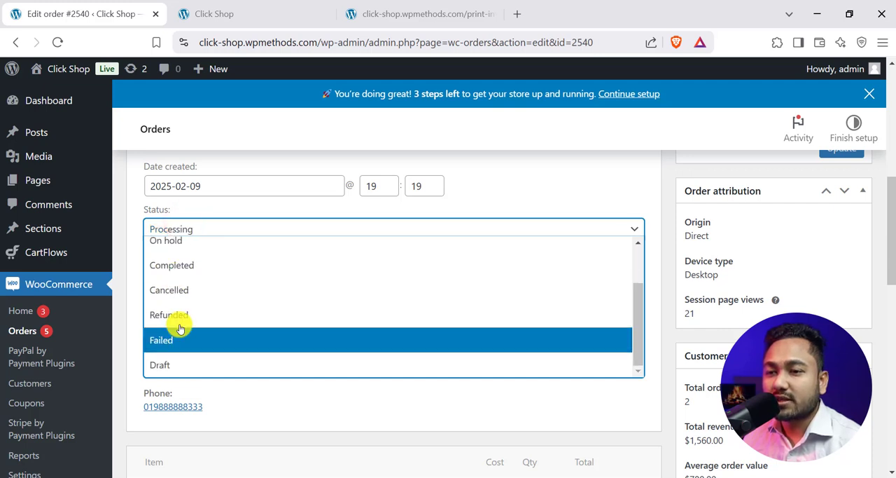
{"action": "left_click", "coordinate": [185, 269]}
{"action": "scroll", "coordinate": [184, 267], "scroll_direction": "up", "scroll_amount": 2}
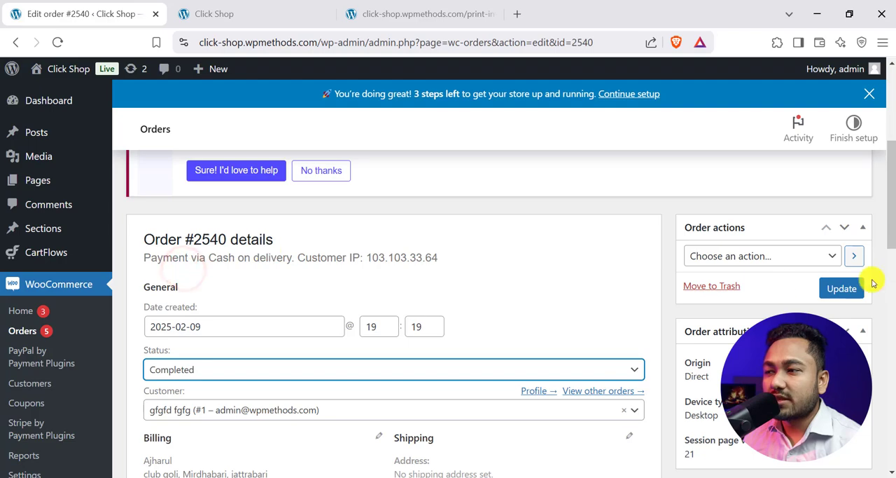
{"action": "left_click", "coordinate": [843, 288]}
- Look over the order's items, totals and order notes on its edit page
{"action": "scroll", "coordinate": [313, 276], "scroll_direction": "down", "scroll_amount": 2}
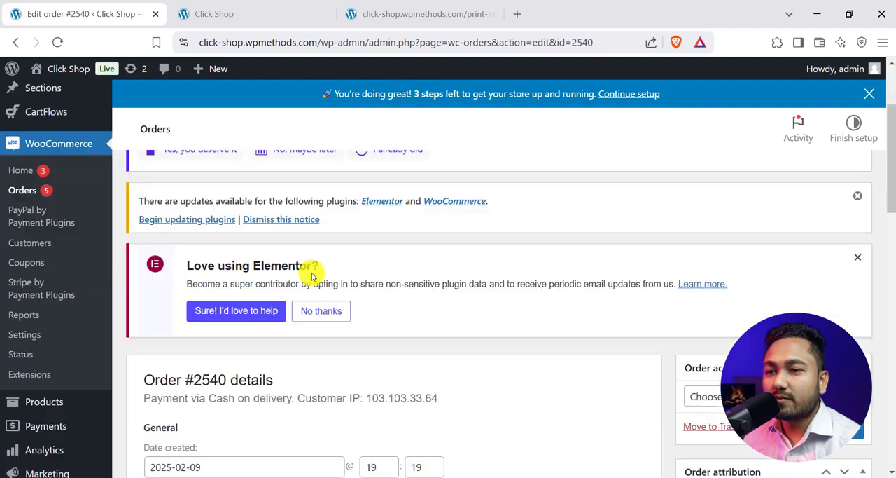
{"action": "scroll", "coordinate": [446, 312], "scroll_direction": "down", "scroll_amount": 10}
{"action": "scroll", "coordinate": [444, 308], "scroll_direction": "up", "scroll_amount": 6}
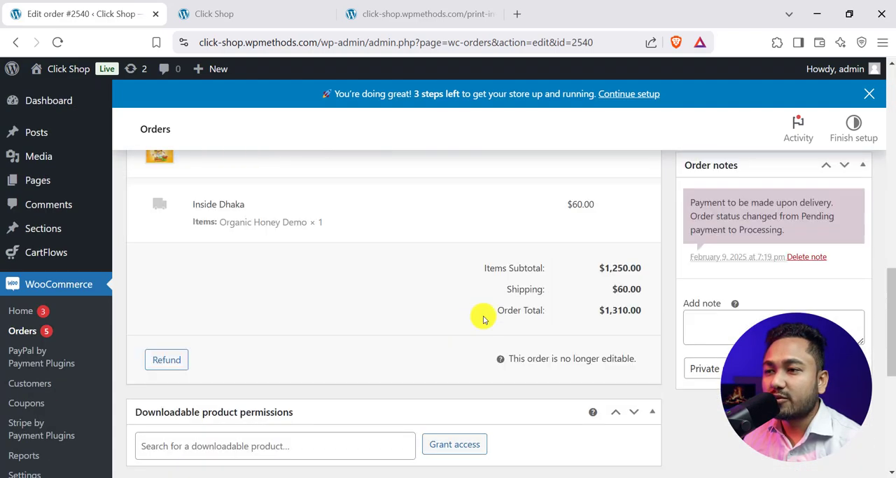
{"action": "scroll", "coordinate": [483, 318], "scroll_direction": "up", "scroll_amount": 1}
- Return to the WooCommerce orders list and review the status of each order, including the description of Processing
{"action": "left_click", "coordinate": [22, 330]}
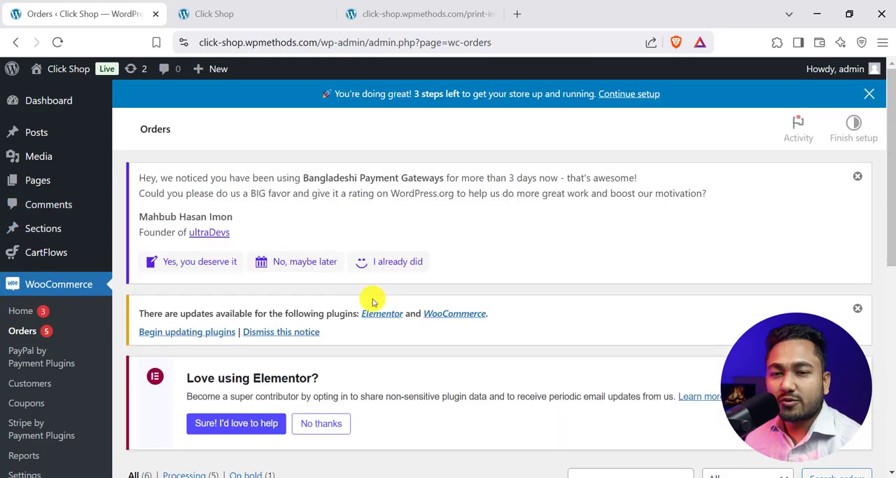
{"action": "scroll", "coordinate": [378, 303], "scroll_direction": "down", "scroll_amount": 2}
{"action": "scroll", "coordinate": [378, 302], "scroll_direction": "down", "scroll_amount": 4}
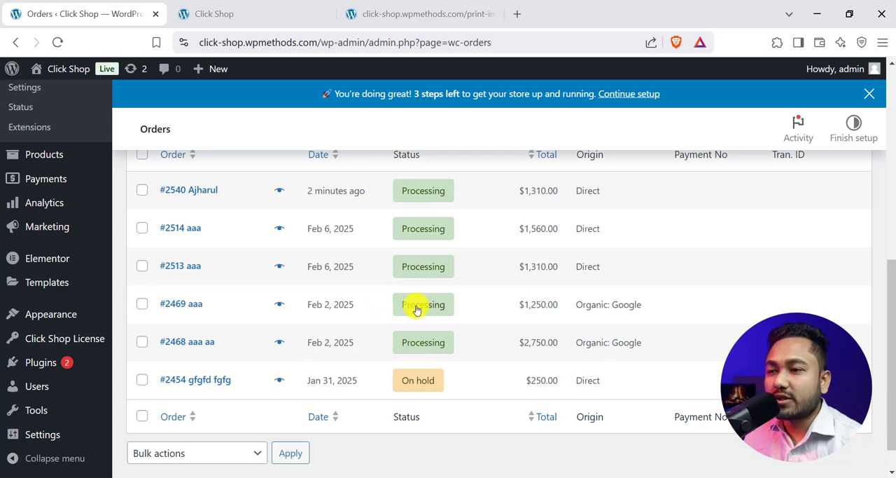
{"action": "mouse_move", "coordinate": [432, 318]}
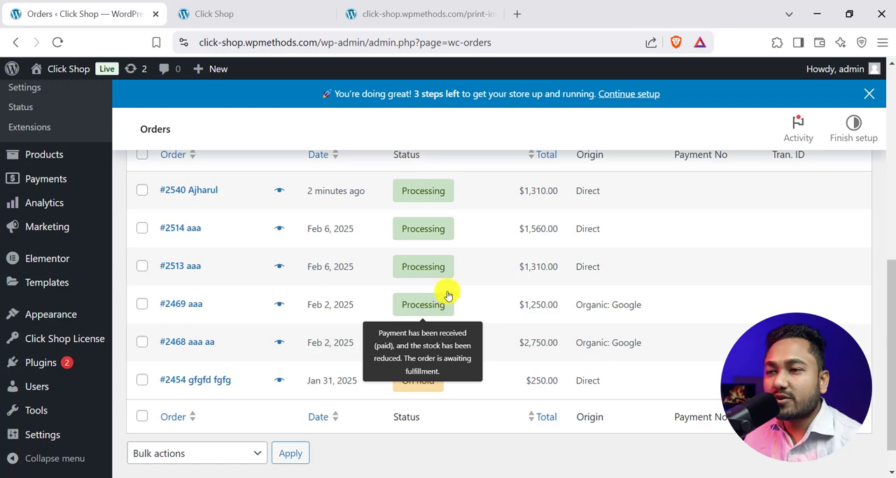
{"action": "scroll", "coordinate": [451, 287], "scroll_direction": "up", "scroll_amount": 2}
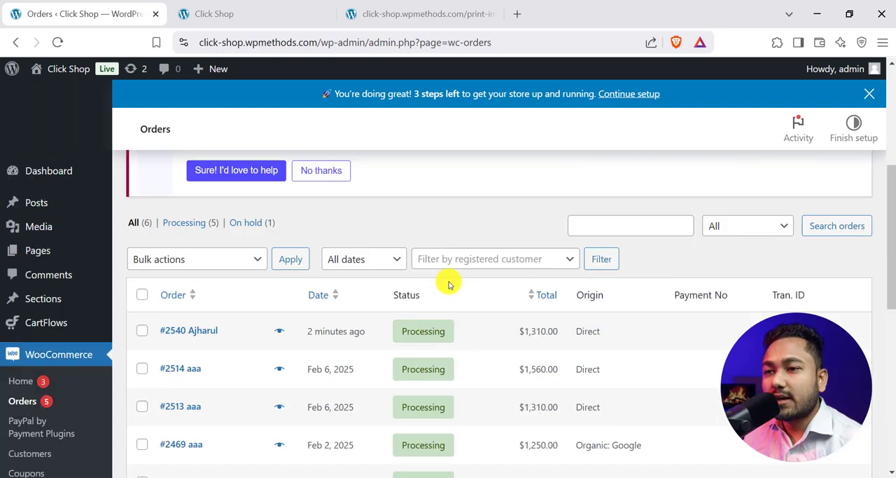
{"action": "scroll", "coordinate": [286, 261], "scroll_direction": "down", "scroll_amount": 2}
- Look at the printable invoice page again, and return to the WooCommerce orders list
{"action": "left_click", "coordinate": [381, 7]}
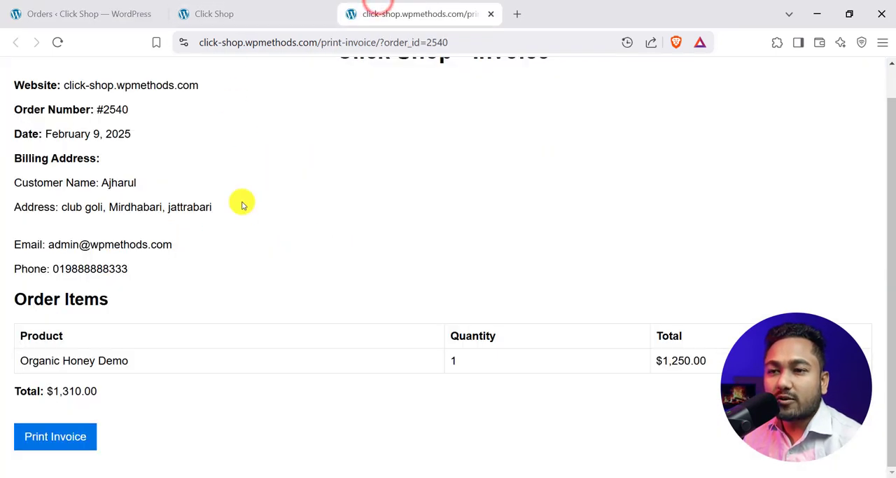
{"action": "scroll", "coordinate": [240, 203], "scroll_direction": "up", "scroll_amount": 1}
{"action": "left_click", "coordinate": [244, 9]}
{"action": "left_click", "coordinate": [90, 13]}
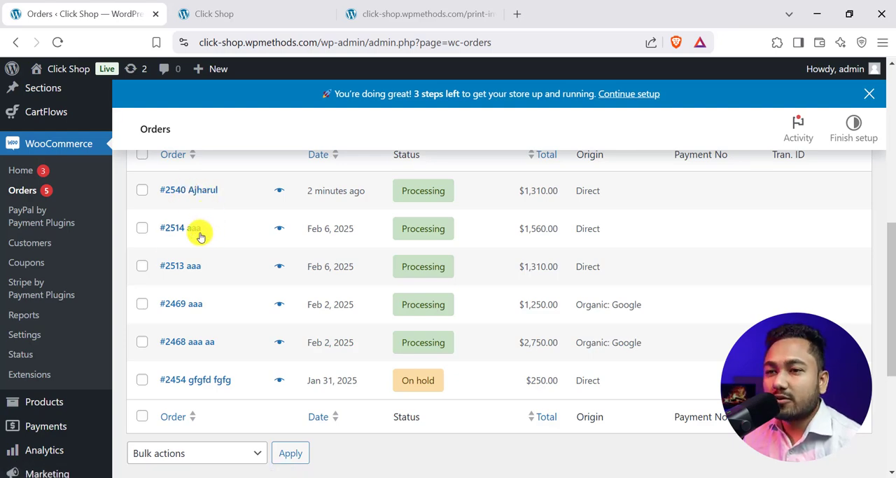
- Open the Pdf Book Demo landing page from the store homepage and review its checkout form and payment options
{"action": "left_click", "coordinate": [277, 8]}
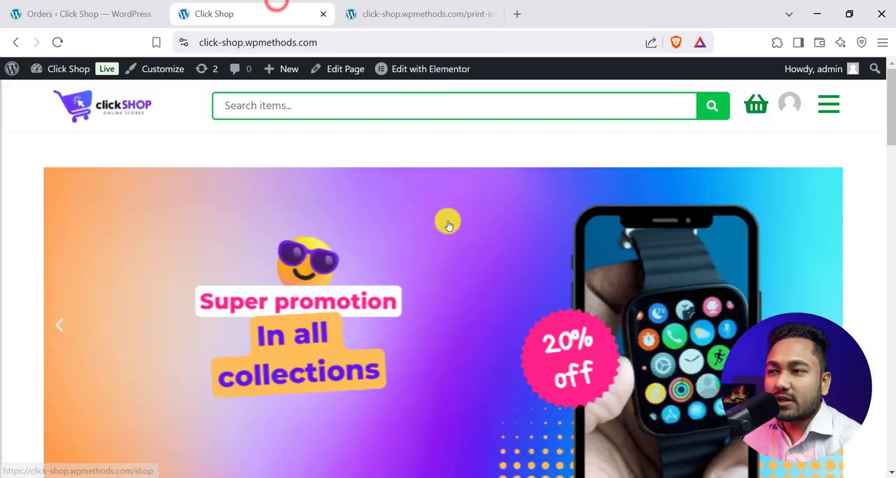
{"action": "scroll", "coordinate": [448, 224], "scroll_direction": "down", "scroll_amount": 10}
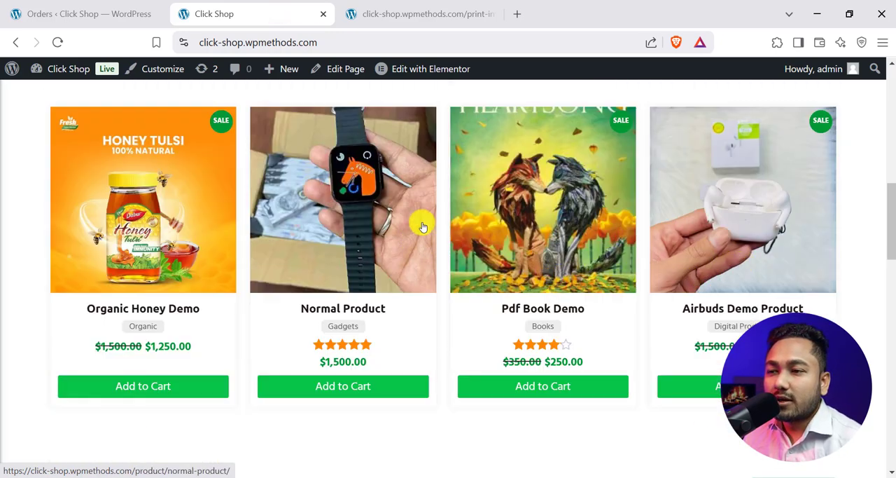
{"action": "left_click", "coordinate": [536, 255]}
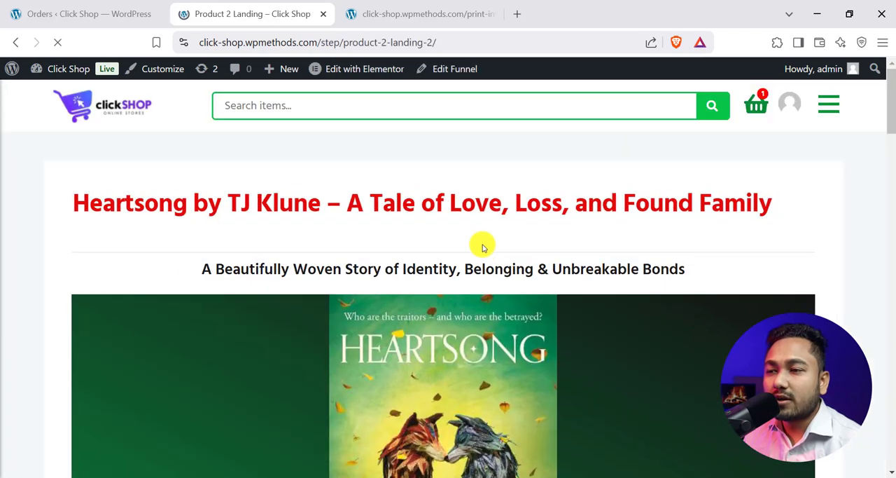
{"action": "scroll", "coordinate": [482, 247], "scroll_direction": "down", "scroll_amount": 20}
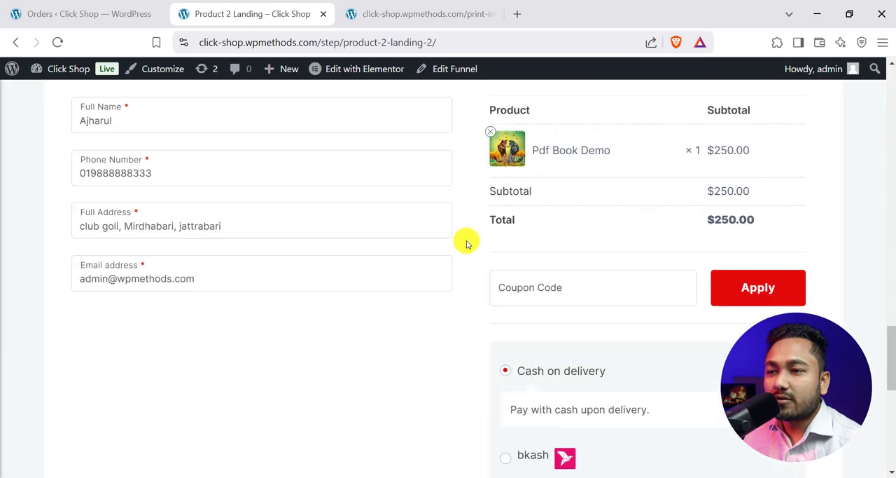
{"action": "scroll", "coordinate": [584, 418], "scroll_direction": "down", "scroll_amount": 5}
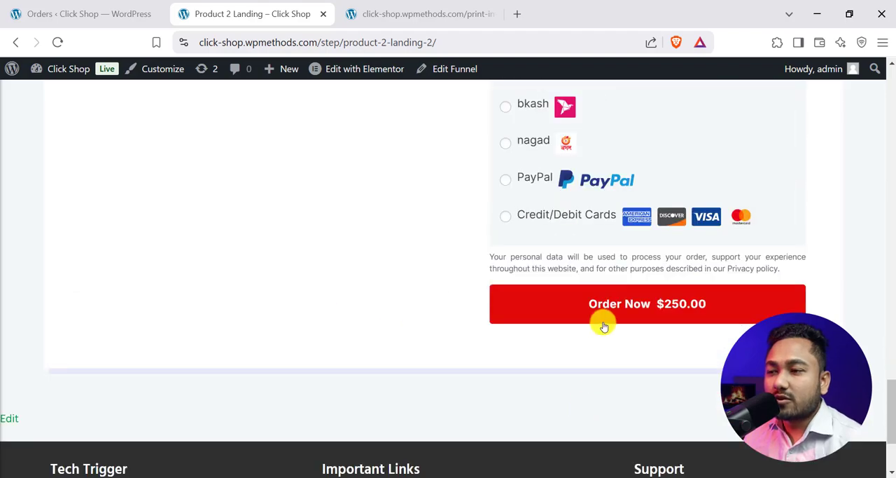
{"action": "scroll", "coordinate": [560, 343], "scroll_direction": "up", "scroll_amount": 6}
{"action": "scroll", "coordinate": [532, 365], "scroll_direction": "up", "scroll_amount": 20}
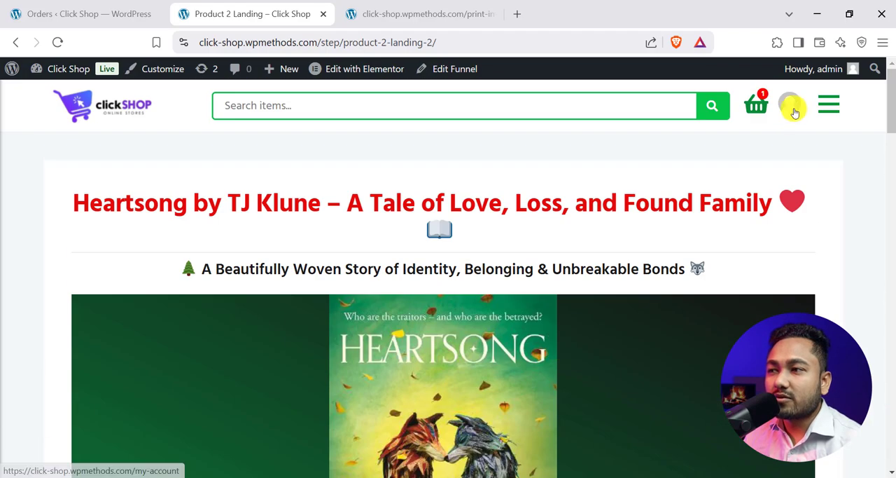
- Open the My account page and view its Downloads section
{"action": "left_click", "coordinate": [790, 105]}
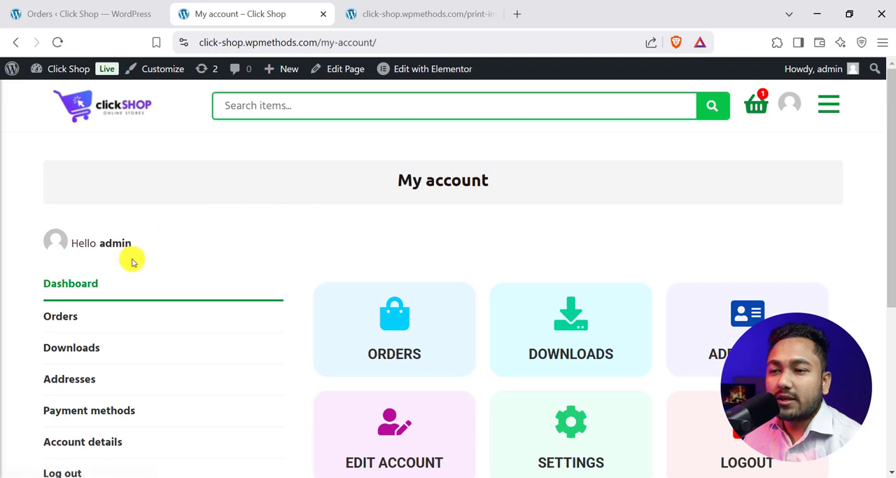
{"action": "scroll", "coordinate": [483, 362], "scroll_direction": "down", "scroll_amount": 1}
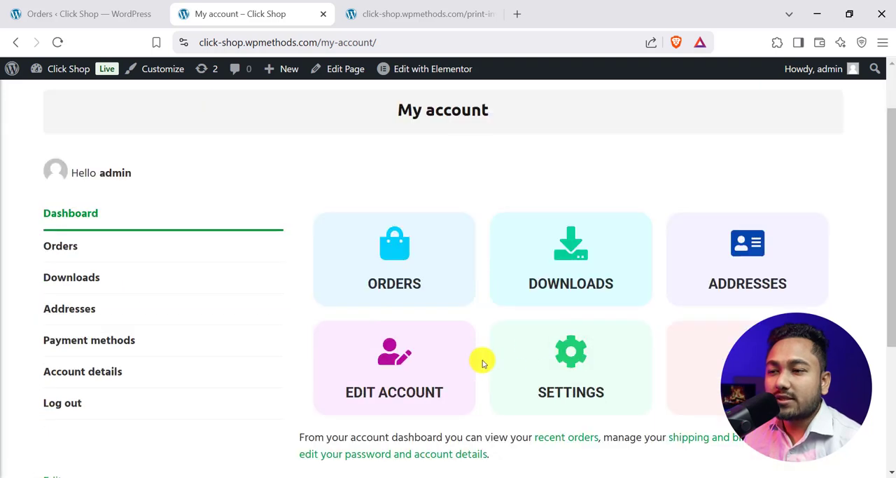
{"action": "left_click", "coordinate": [67, 280]}
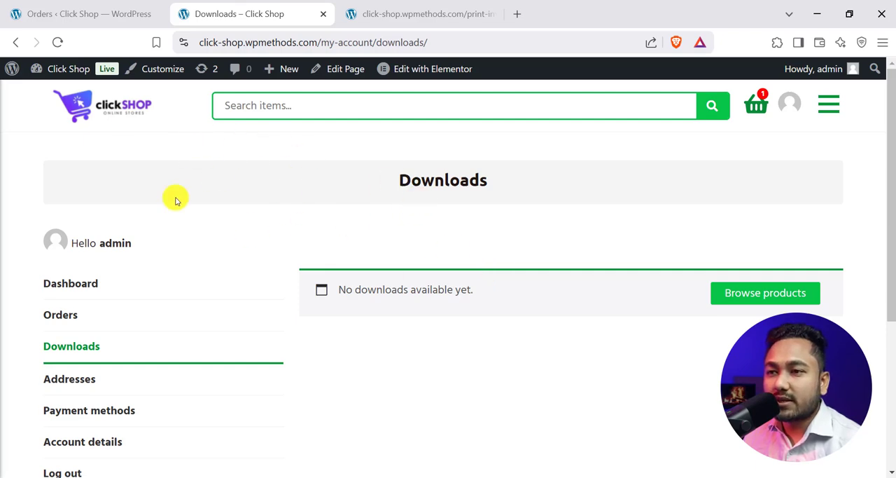
- Go back to the store homepage and examine the product carousel and the Recent Orders table
{"action": "left_click", "coordinate": [123, 110]}
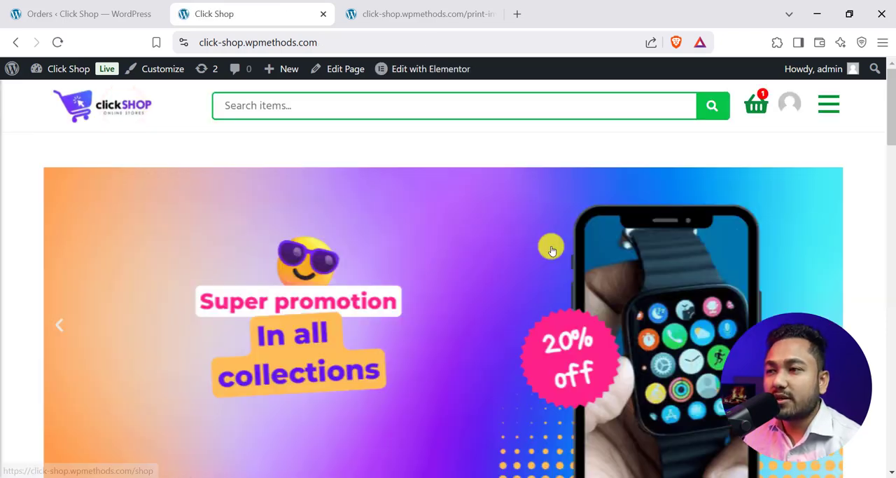
{"action": "scroll", "coordinate": [443, 294], "scroll_direction": "down", "scroll_amount": 15}
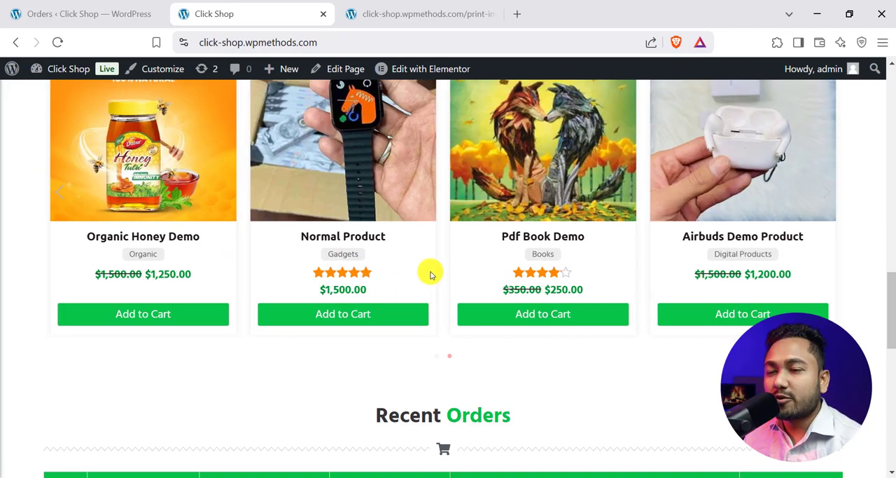
{"action": "scroll", "coordinate": [458, 287], "scroll_direction": "up", "scroll_amount": 3}
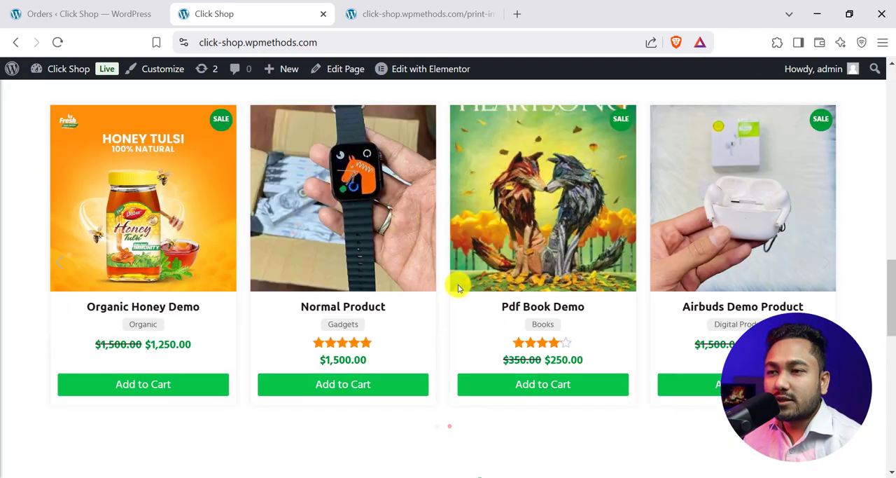
{"action": "scroll", "coordinate": [456, 273], "scroll_direction": "down", "scroll_amount": 2}
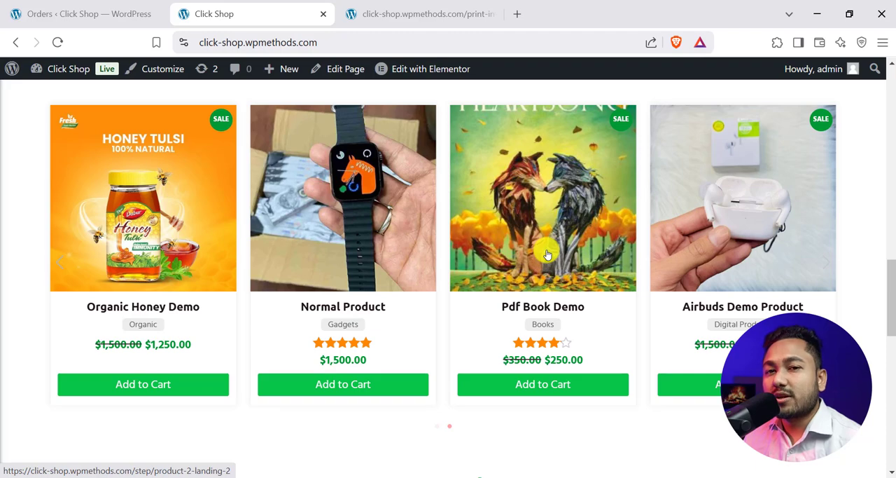
{"action": "scroll", "coordinate": [481, 252], "scroll_direction": "down", "scroll_amount": 5}
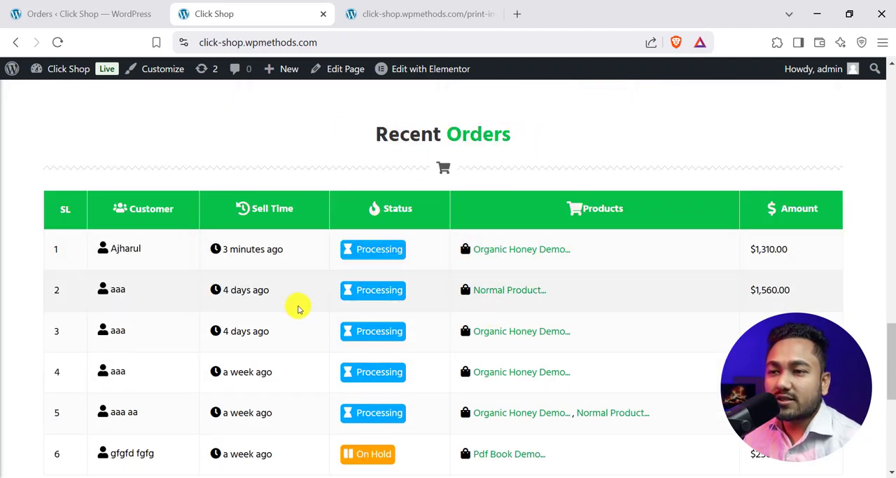
{"action": "scroll", "coordinate": [296, 281], "scroll_direction": "down", "scroll_amount": 3}
{"action": "scroll", "coordinate": [245, 210], "scroll_direction": "up", "scroll_amount": 1}
{"action": "scroll", "coordinate": [281, 229], "scroll_direction": "up", "scroll_amount": 1}
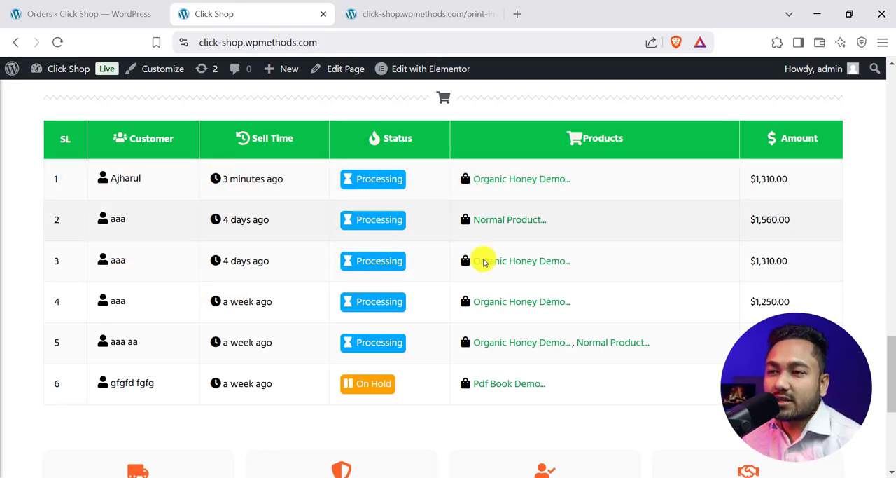
{"action": "scroll", "coordinate": [319, 340], "scroll_direction": "down", "scroll_amount": 3}
{"action": "scroll", "coordinate": [436, 337], "scroll_direction": "up", "scroll_amount": 15}
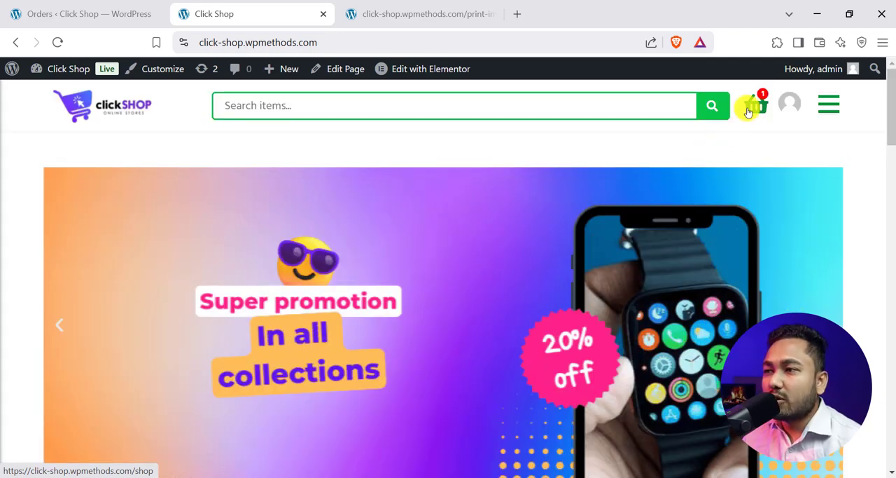
- Show the store's main menu with its product categories and close it again, twice
{"action": "left_click", "coordinate": [831, 105]}
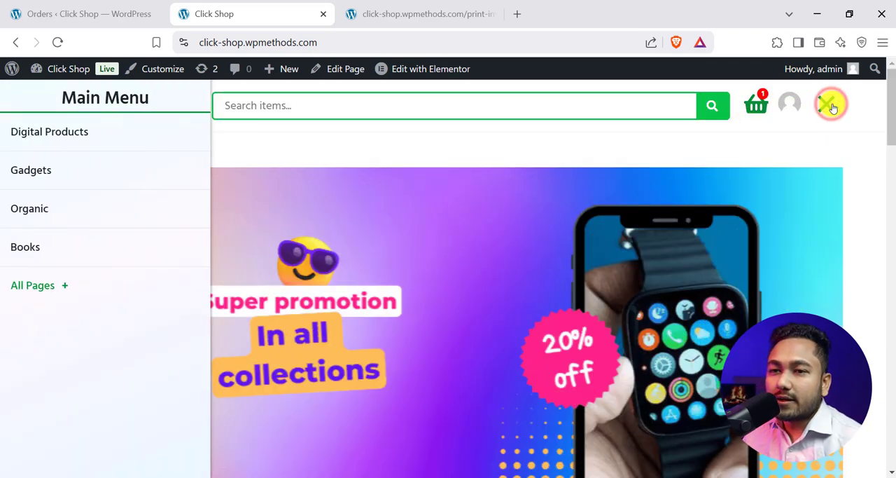
{"action": "left_click", "coordinate": [825, 105]}
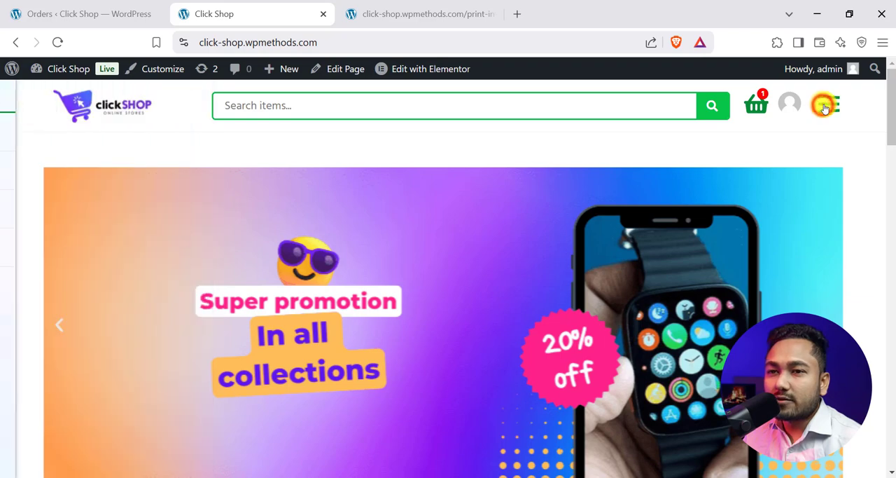
{"action": "left_click", "coordinate": [823, 104]}
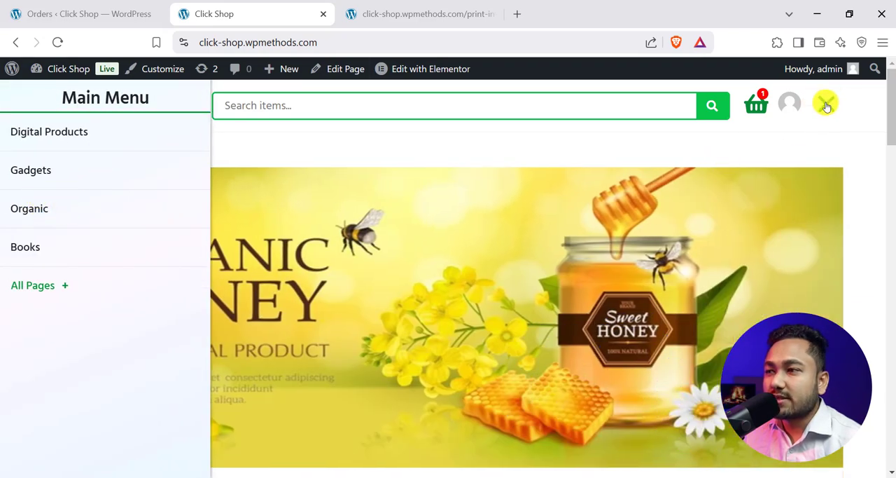
{"action": "left_click", "coordinate": [826, 105]}
- Reduce the browser window to a phone-like width and look over the homepage's mobile layout down to Recent Orders
{"action": "left_click", "coordinate": [841, 15]}
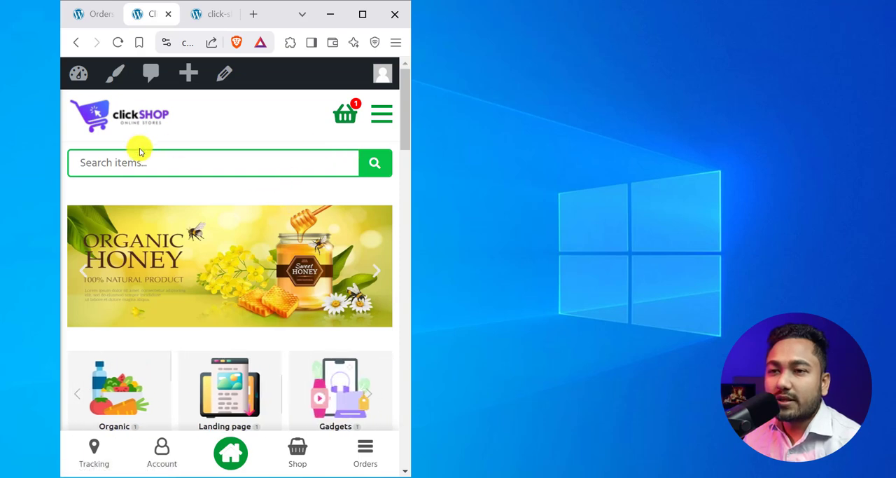
{"action": "scroll", "coordinate": [137, 154], "scroll_direction": "down", "scroll_amount": 1}
{"action": "scroll", "coordinate": [107, 140], "scroll_direction": "up", "scroll_amount": 1}
{"action": "left_click", "coordinate": [121, 158]}
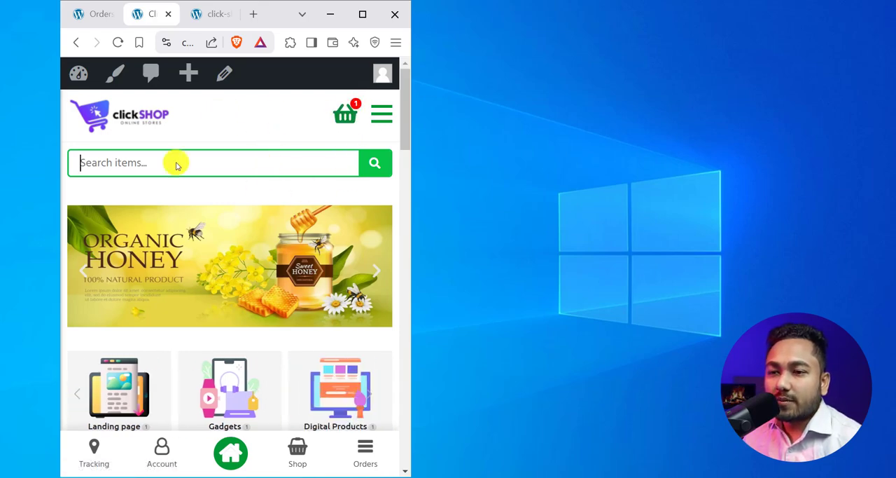
{"action": "scroll", "coordinate": [213, 311], "scroll_direction": "down", "scroll_amount": 4}
{"action": "scroll", "coordinate": [213, 311], "scroll_direction": "down", "scroll_amount": 15}
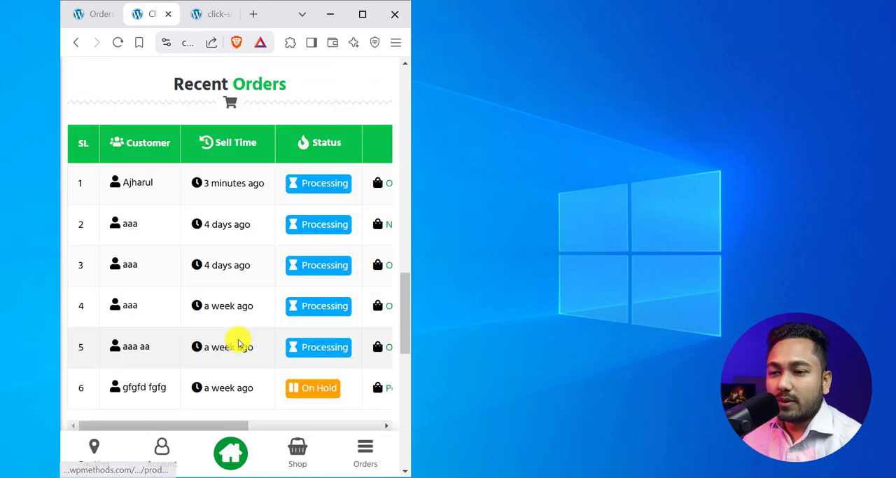
- Open the store's Shop page in the phone-width layout and look over its product grid
{"action": "scroll", "coordinate": [220, 386], "scroll_direction": "up", "scroll_amount": 20}
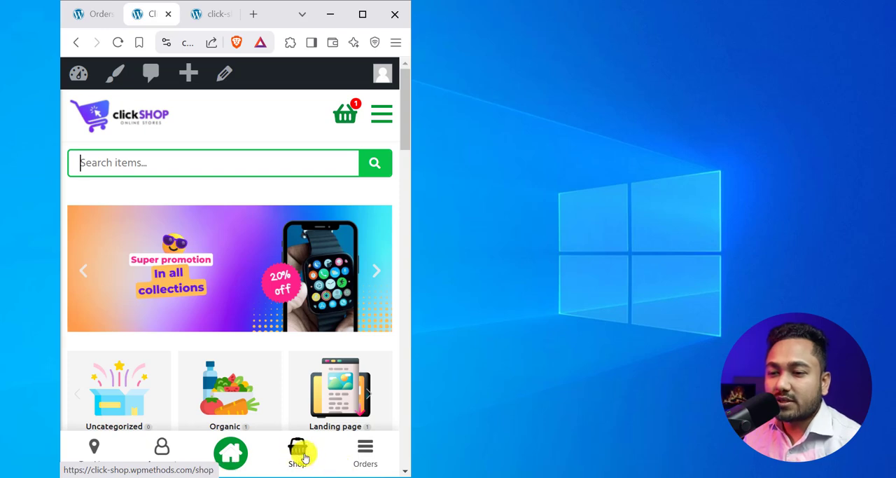
{"action": "scroll", "coordinate": [266, 308], "scroll_direction": "down", "scroll_amount": 5}
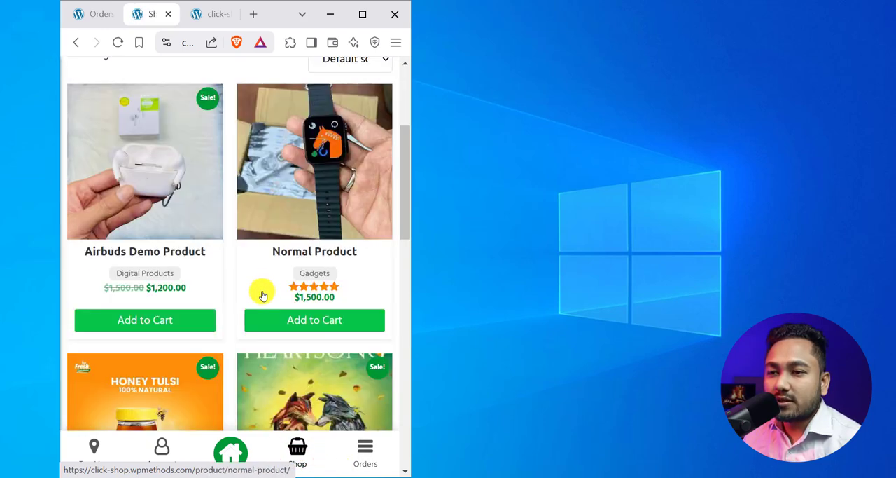
{"action": "scroll", "coordinate": [271, 316], "scroll_direction": "down", "scroll_amount": 4}
- Open the account's Orders page in the phone-width layout and look through the order list
{"action": "left_click", "coordinate": [363, 457]}
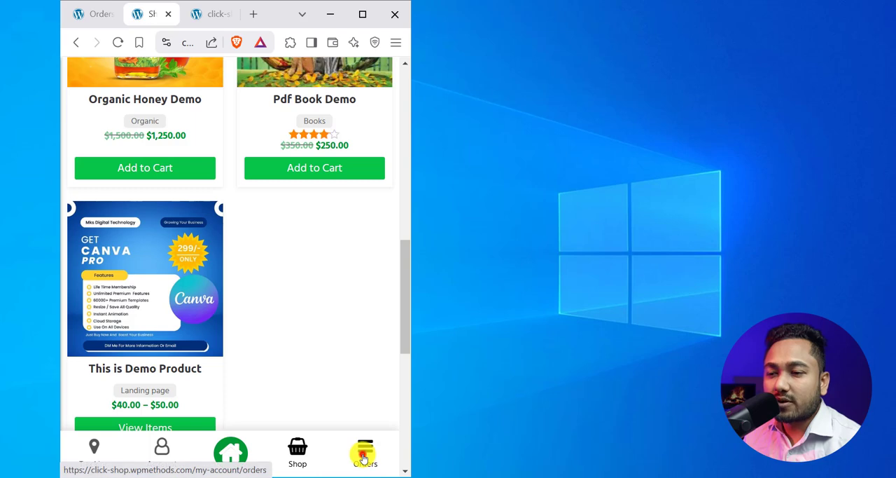
{"action": "scroll", "coordinate": [260, 263], "scroll_direction": "down", "scroll_amount": 10}
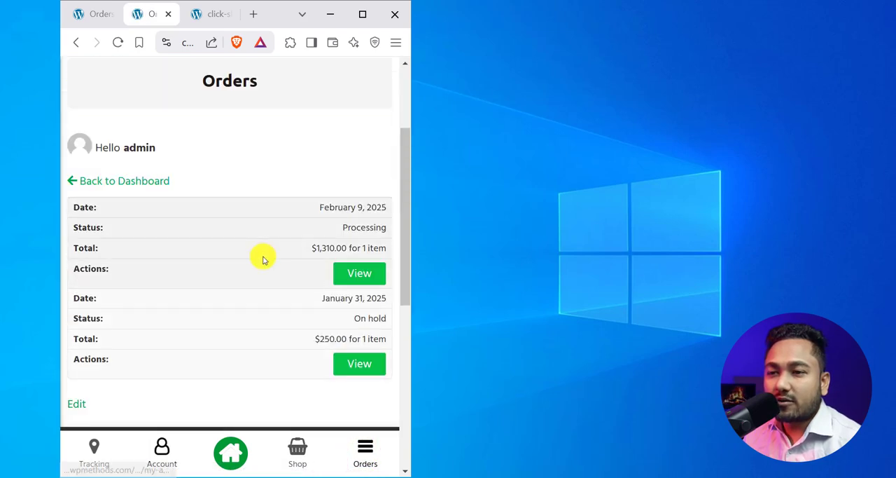
{"action": "scroll", "coordinate": [258, 270], "scroll_direction": "up", "scroll_amount": 8}
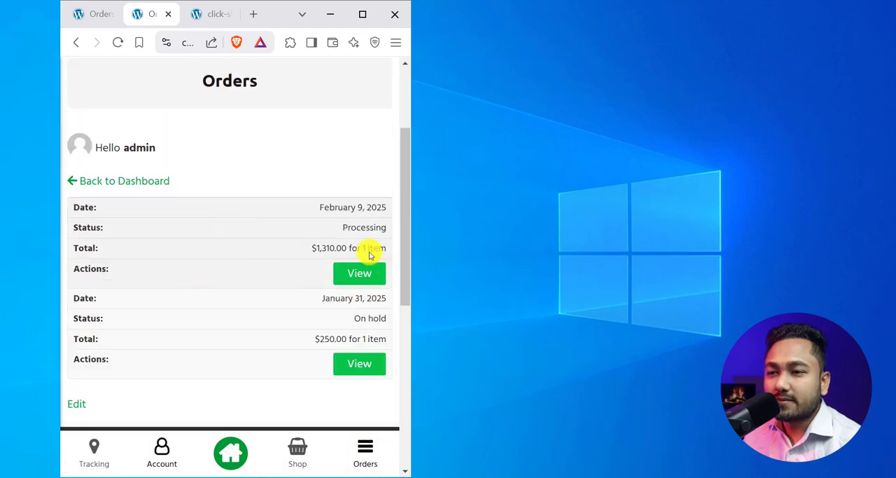
{"action": "scroll", "coordinate": [326, 336], "scroll_direction": "down", "scroll_amount": 2}
{"action": "scroll", "coordinate": [334, 315], "scroll_direction": "up", "scroll_amount": 4}
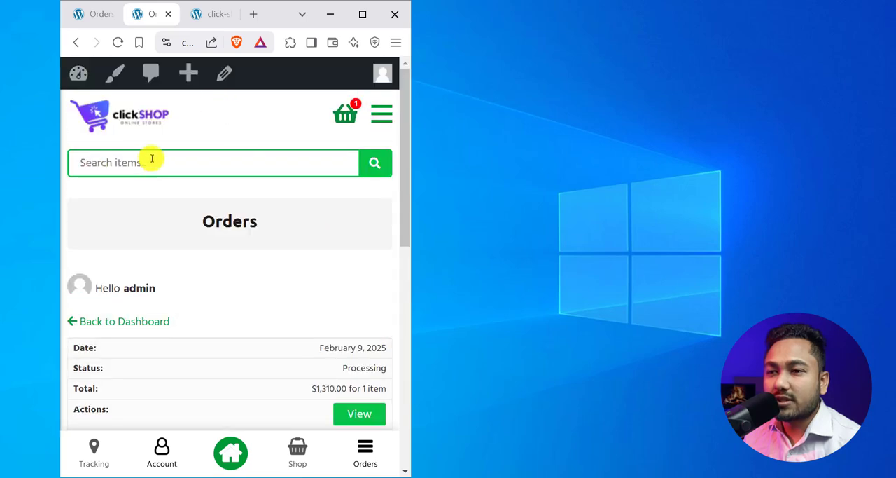
- Maximize the browser window, go back to the store homepage and look over its promotional banner and product categories
{"action": "left_click", "coordinate": [363, 14]}
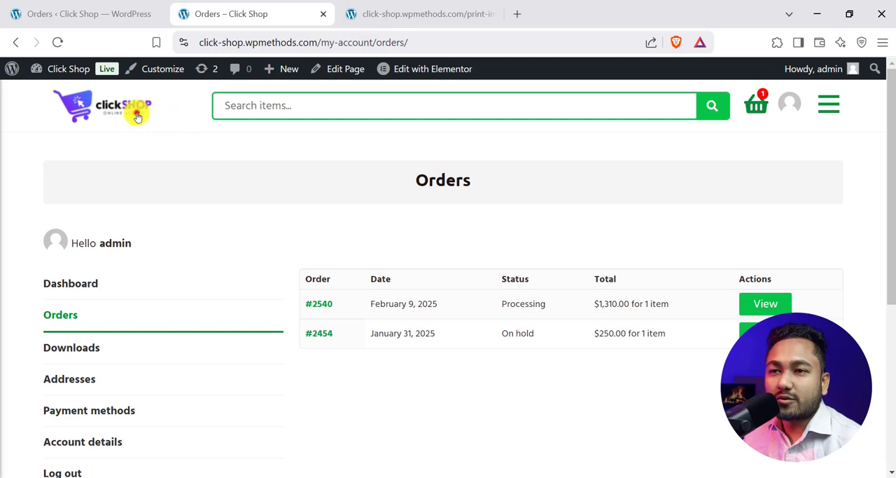
{"action": "left_click", "coordinate": [138, 116]}
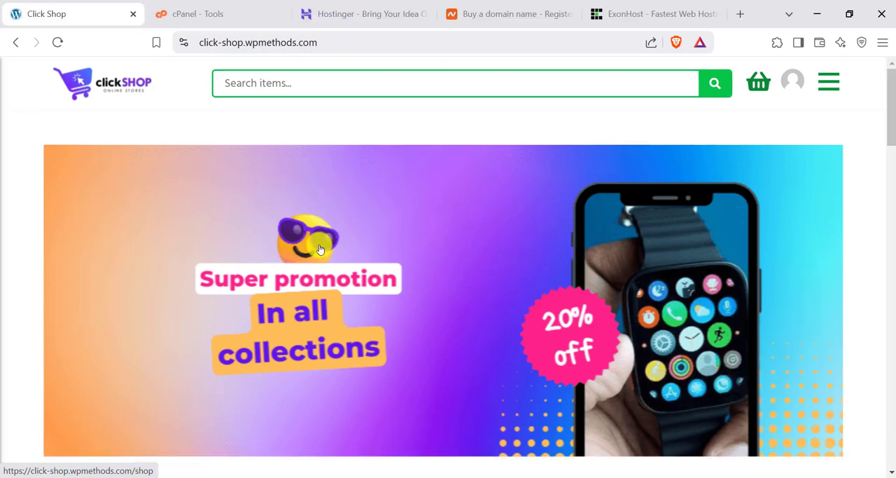
{"action": "scroll", "coordinate": [266, 298], "scroll_direction": "down", "scroll_amount": 4}
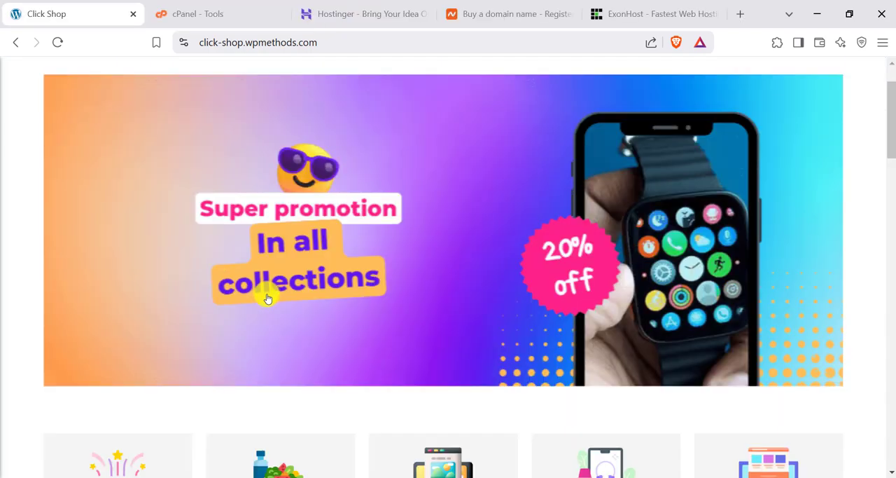
{"action": "scroll", "coordinate": [267, 300], "scroll_direction": "down", "scroll_amount": 5}
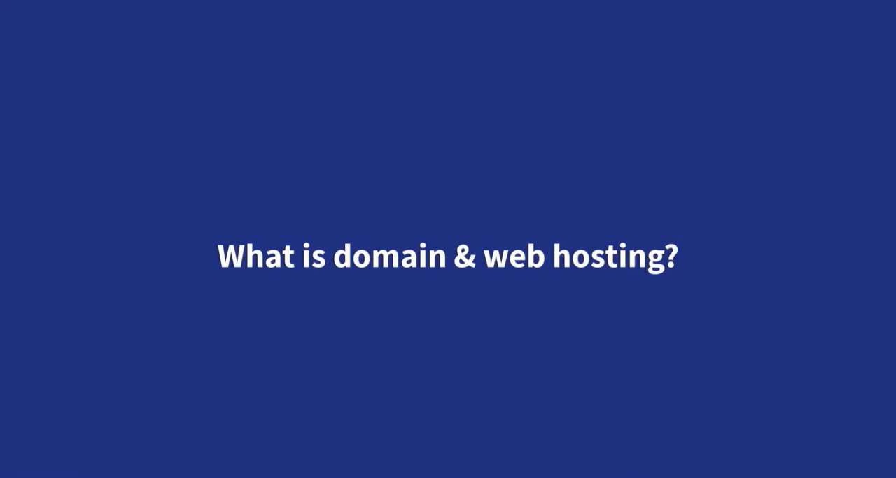
{"action": "type", "text": "www.face"}
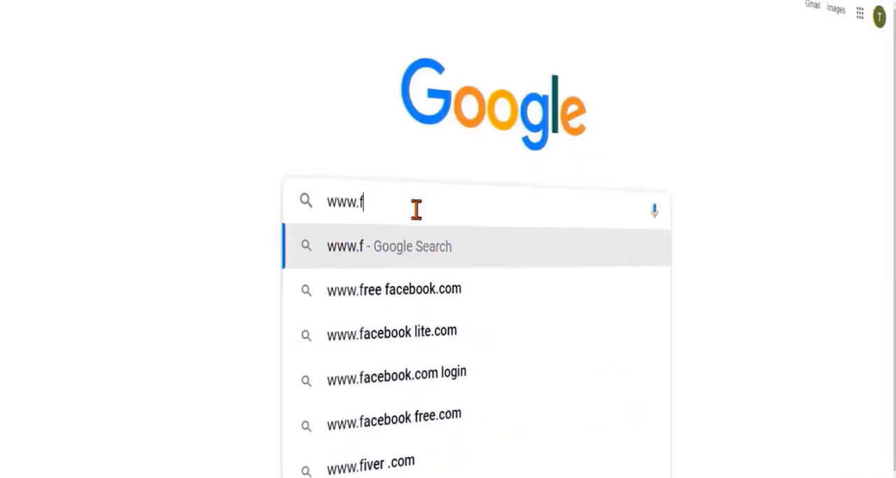
{"action": "type", "text": "book.com"}
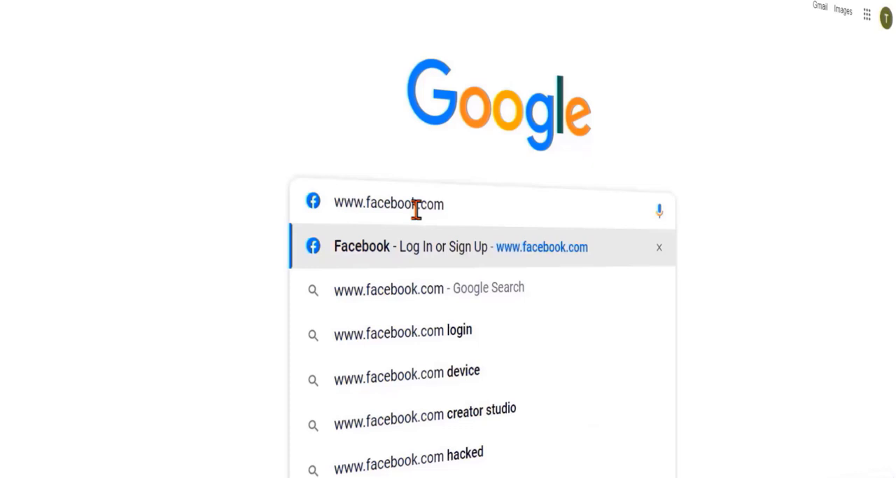
{"action": "double_click", "coordinate": [417, 209]}
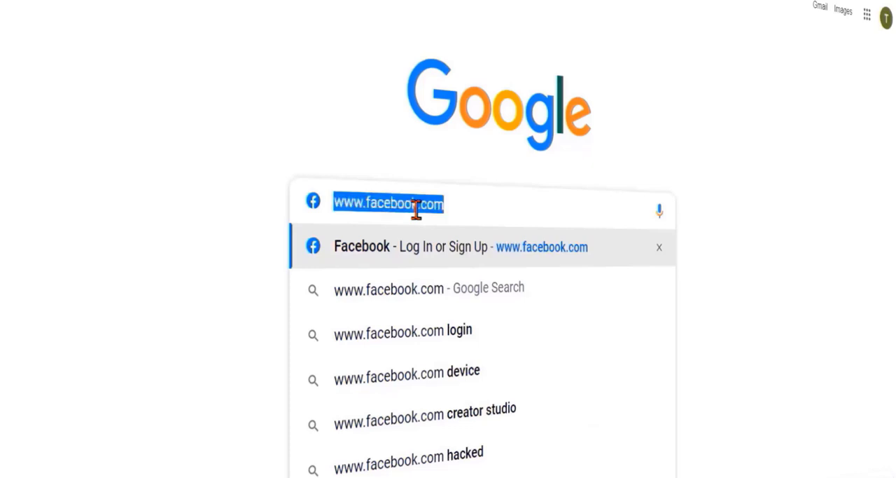
{"action": "type", "text": "goog"}
{"action": "key", "text": "BackSpace"}
{"action": "key", "text": "BackSpace"}
{"action": "key", "text": "BackSpace"}
{"action": "key", "text": "BackSpace"}
{"action": "type", "text": "amazon"}
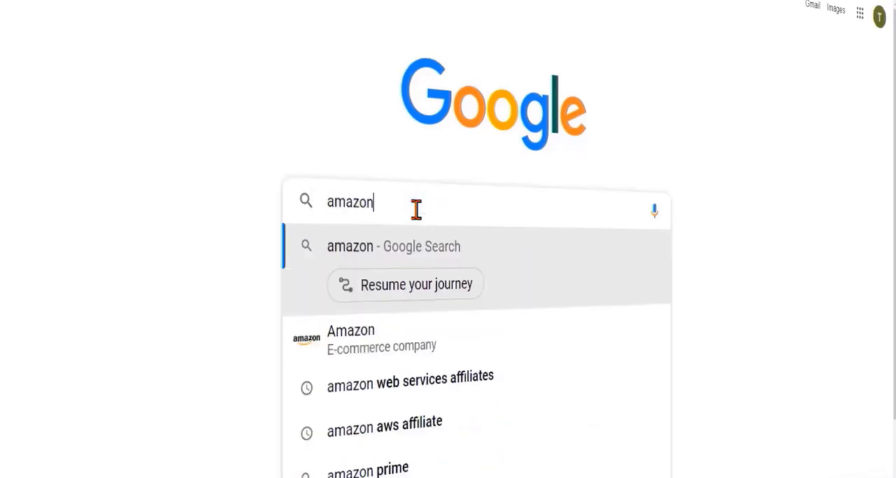
{"action": "type", "text": ".in"}
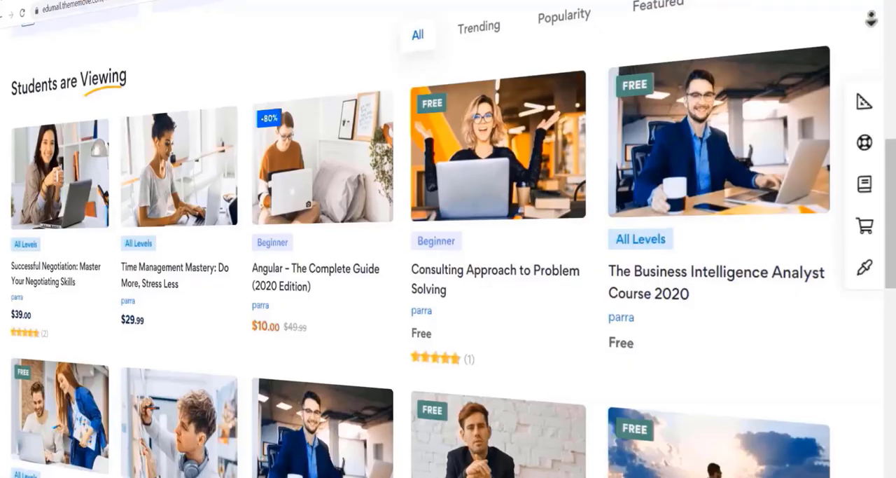
- Look through the course listings on the Edumall website as an example of hosted content
{"action": "scroll", "coordinate": [448, 239], "scroll_direction": "down", "scroll_amount": 5}
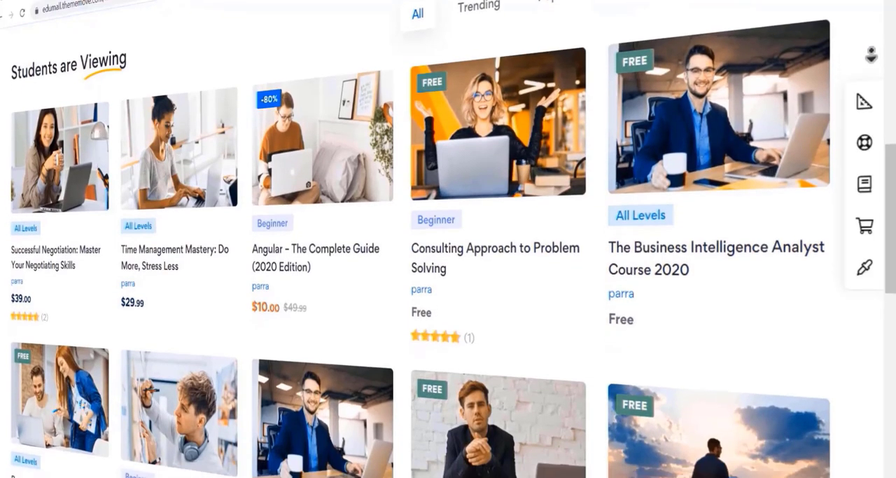
{"action": "scroll", "coordinate": [872, 42], "scroll_direction": "down", "scroll_amount": 2}
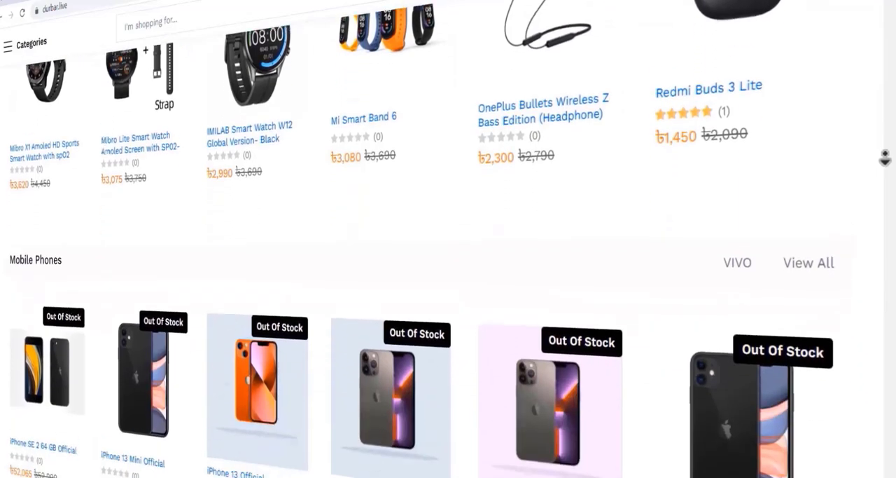
{"action": "scroll", "coordinate": [885, 158], "scroll_direction": "down", "scroll_amount": 2}
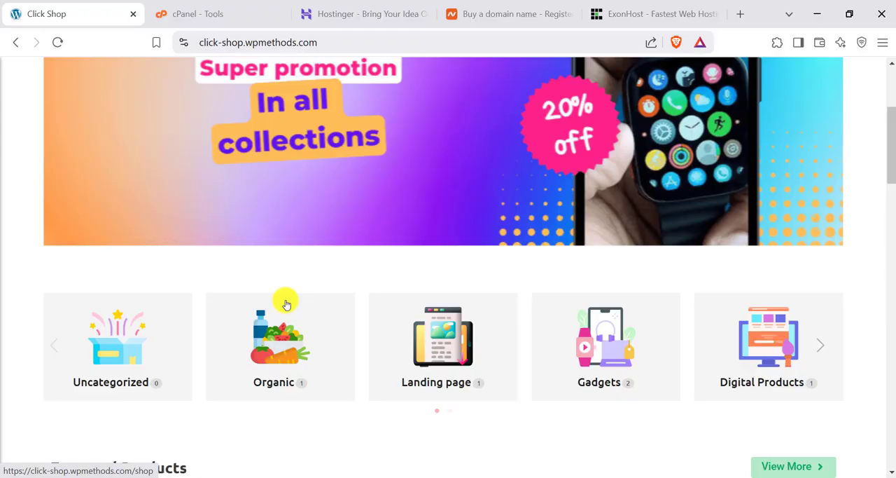
- Look over the store's product sections, view the Hostinger and Namecheap homepages, and return to Hostinger
{"action": "scroll", "coordinate": [287, 297], "scroll_direction": "down", "scroll_amount": 10}
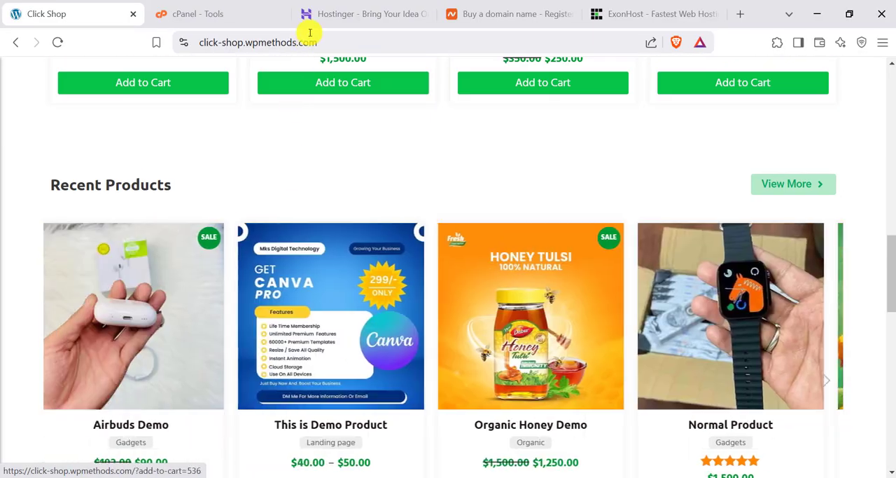
{"action": "left_click", "coordinate": [345, 9]}
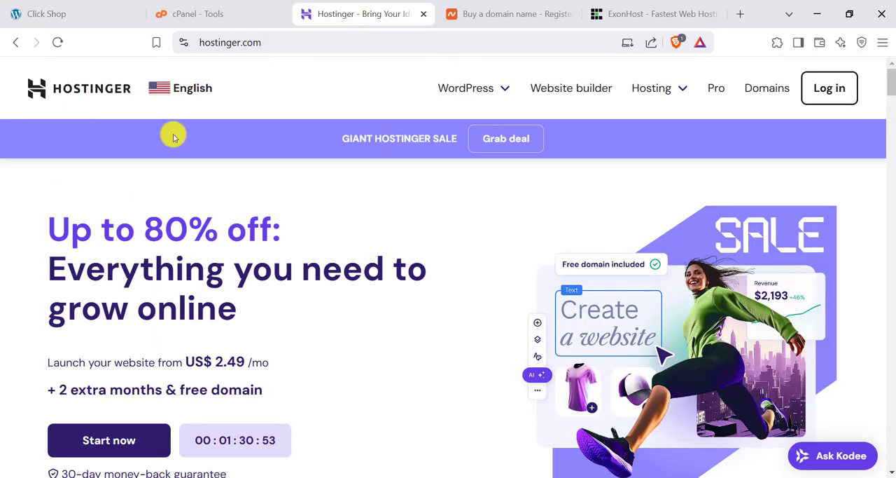
{"action": "scroll", "coordinate": [210, 264], "scroll_direction": "down", "scroll_amount": 4}
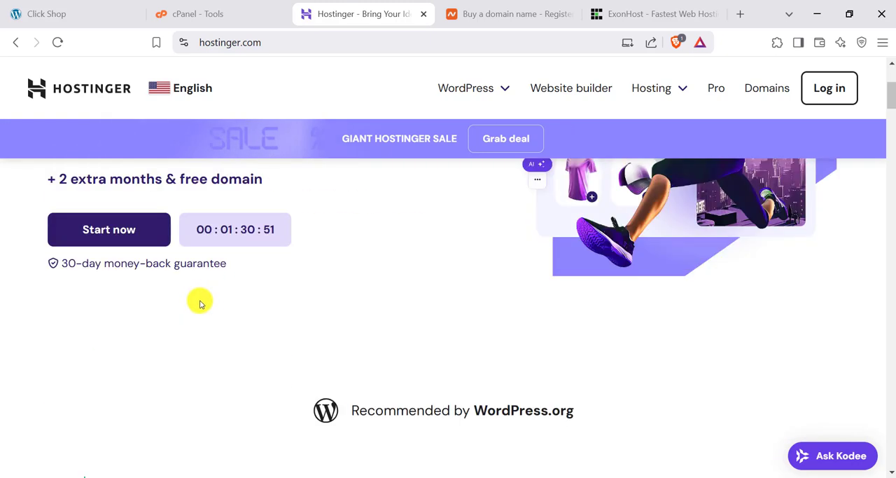
{"action": "scroll", "coordinate": [404, 276], "scroll_direction": "up", "scroll_amount": 3}
{"action": "left_click", "coordinate": [502, 14]}
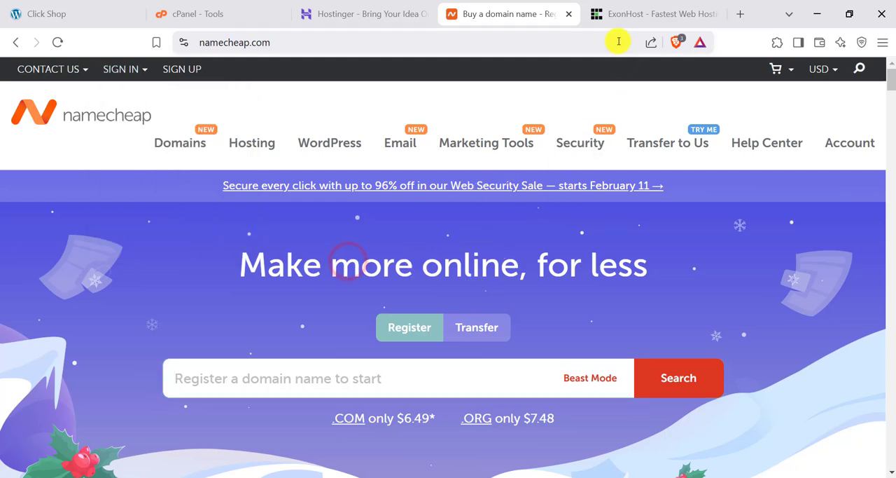
{"action": "left_click", "coordinate": [340, 10]}
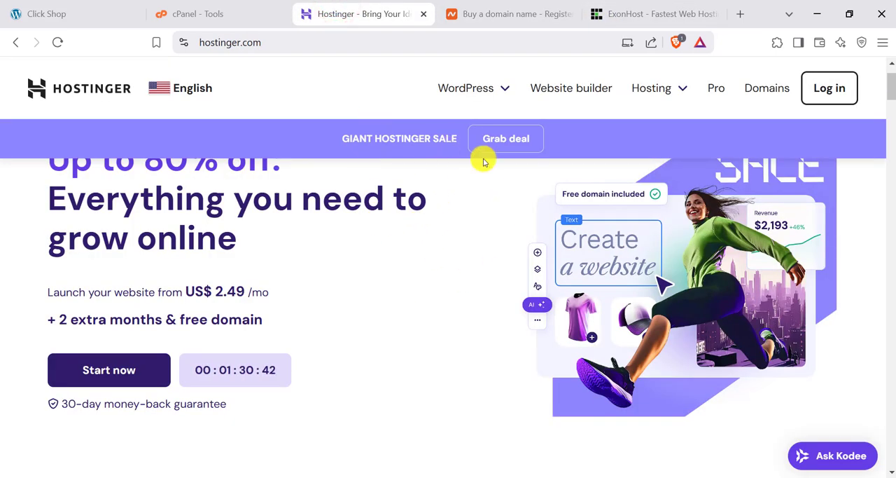
- Switch to the ExonHost site and look through its hosting offers, features and datacenters, returning to the page's start
{"action": "left_click", "coordinate": [626, 13]}
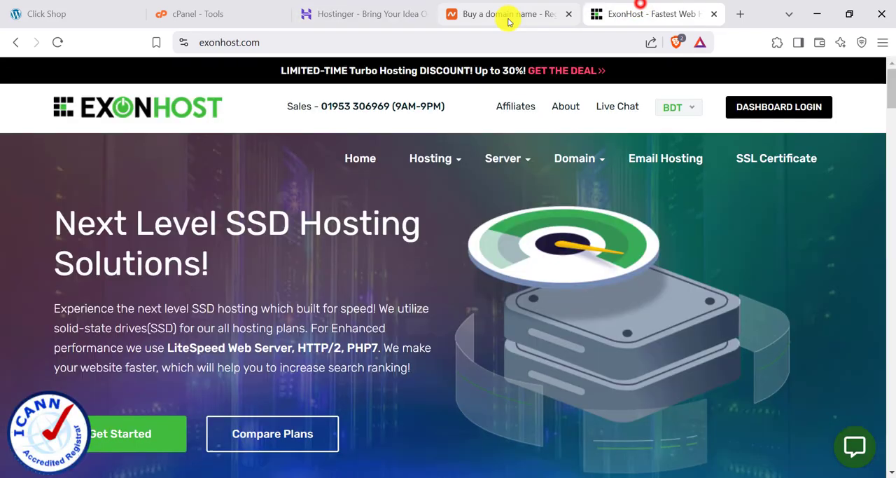
{"action": "scroll", "coordinate": [260, 308], "scroll_direction": "down", "scroll_amount": 8}
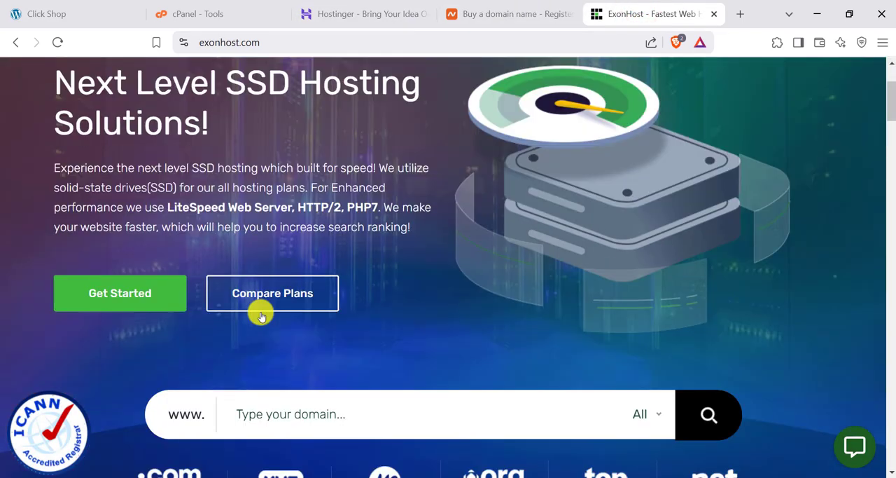
{"action": "scroll", "coordinate": [260, 315], "scroll_direction": "down", "scroll_amount": 3}
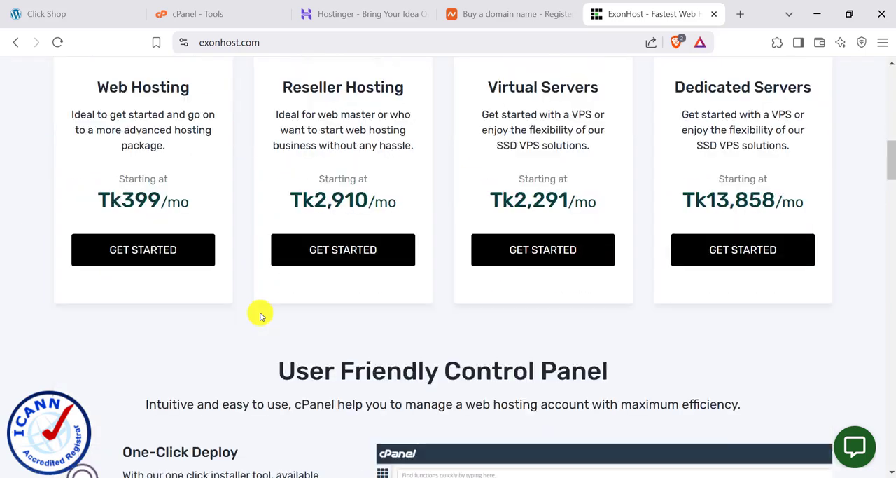
{"action": "scroll", "coordinate": [380, 274], "scroll_direction": "down", "scroll_amount": 15}
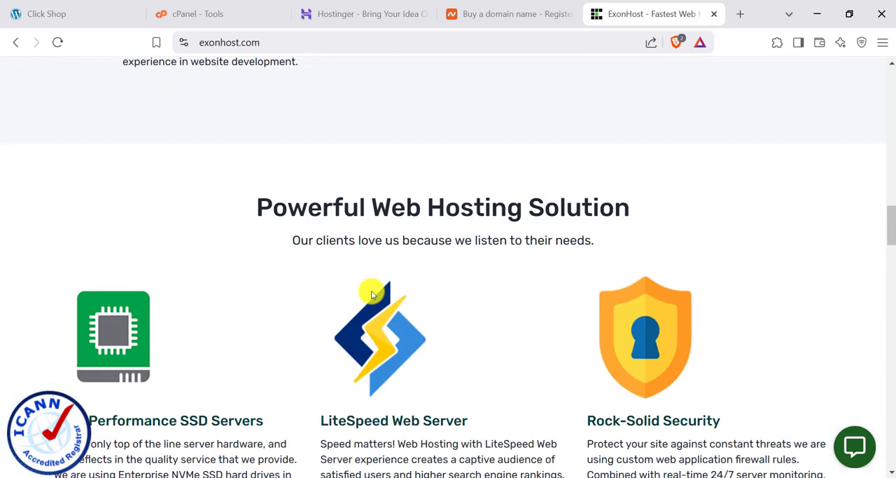
{"action": "scroll", "coordinate": [371, 293], "scroll_direction": "down", "scroll_amount": 2}
{"action": "scroll", "coordinate": [371, 293], "scroll_direction": "down", "scroll_amount": 5}
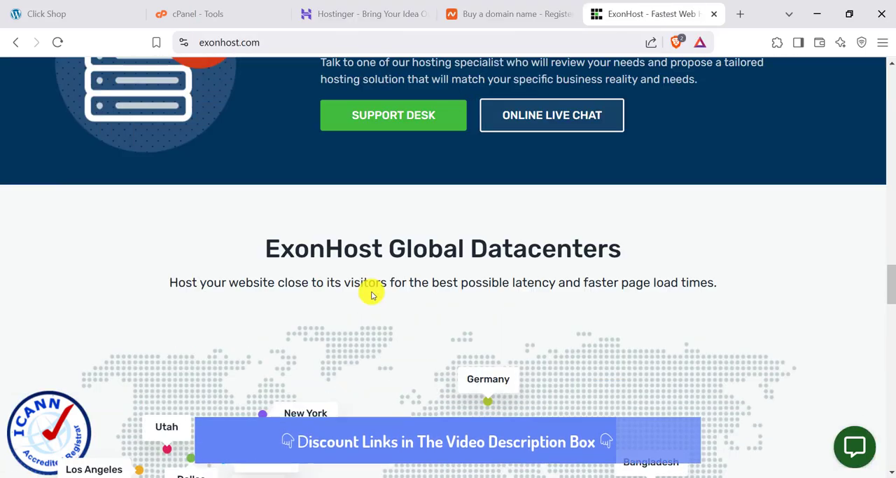
{"action": "scroll", "coordinate": [371, 294], "scroll_direction": "up", "scroll_amount": 20}
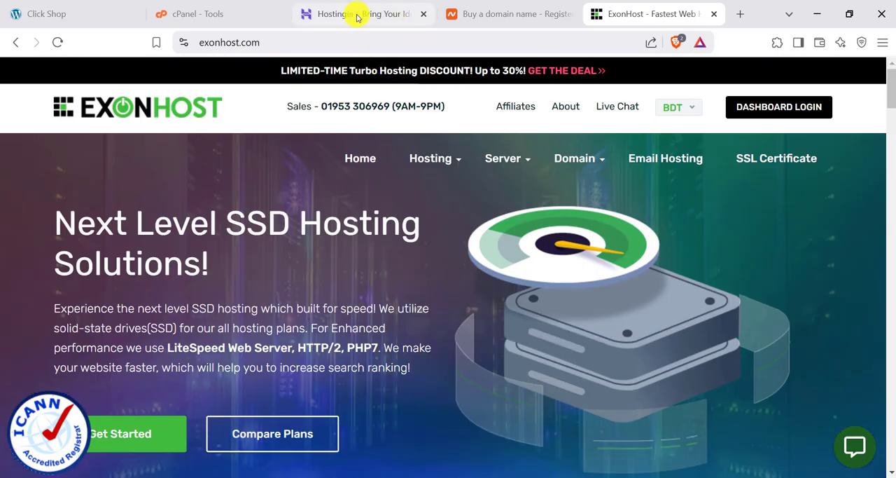
- Return to the Hostinger site and examine the prices of the Premium, Business and Cloud Startup plans
{"action": "left_click", "coordinate": [357, 14]}
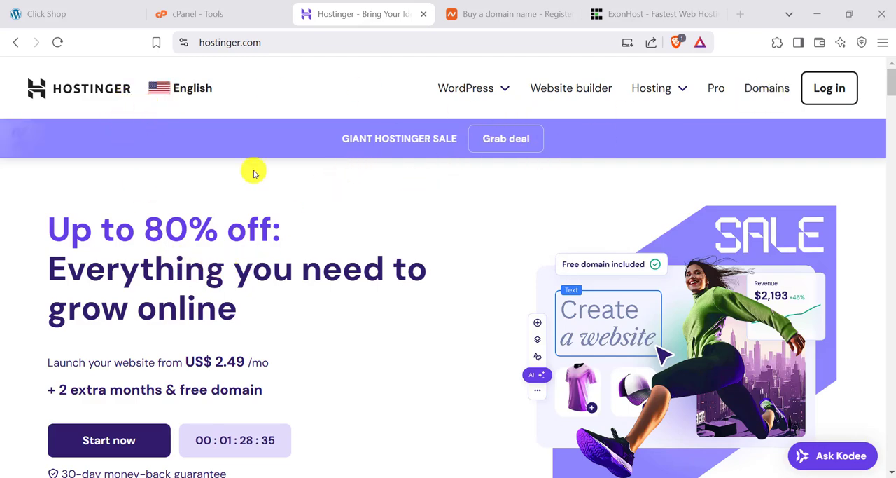
{"action": "scroll", "coordinate": [370, 296], "scroll_direction": "down", "scroll_amount": 4}
{"action": "scroll", "coordinate": [451, 285], "scroll_direction": "down", "scroll_amount": 6}
{"action": "scroll", "coordinate": [448, 286], "scroll_direction": "up", "scroll_amount": 2}
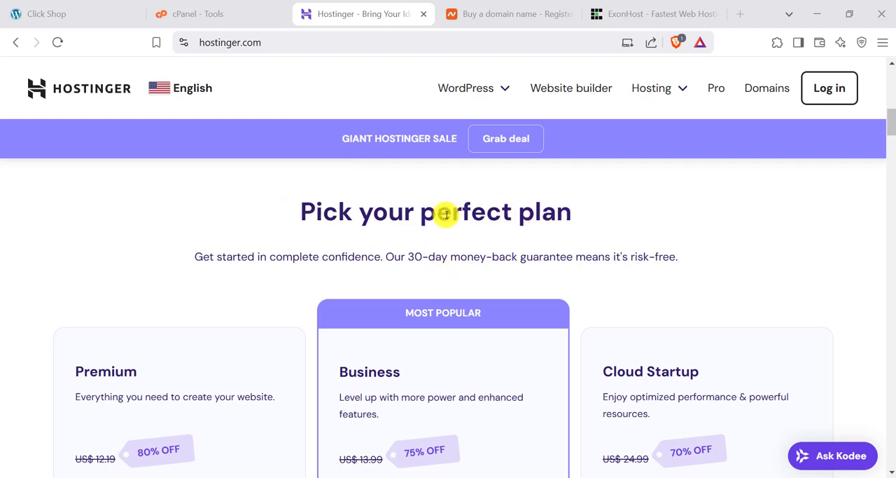
{"action": "scroll", "coordinate": [476, 252], "scroll_direction": "down", "scroll_amount": 3}
{"action": "scroll", "coordinate": [141, 266], "scroll_direction": "up", "scroll_amount": 1}
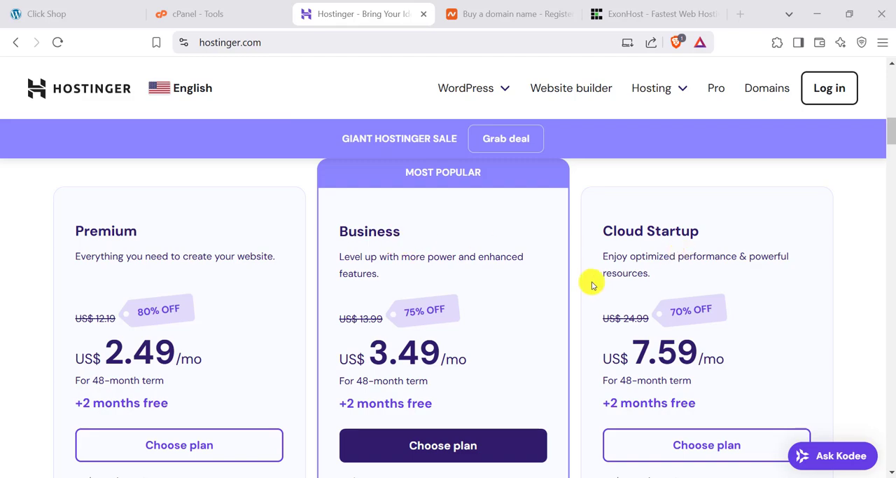
{"action": "scroll", "coordinate": [334, 252], "scroll_direction": "down", "scroll_amount": 4}
{"action": "scroll", "coordinate": [383, 300], "scroll_direction": "up", "scroll_amount": 3}
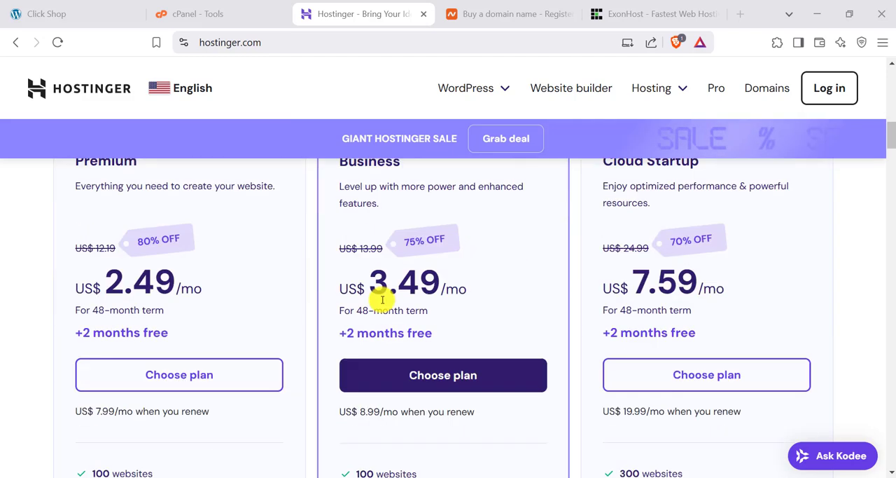
- Examine the features included in the Premium, Business and Cloud Startup plans, and view the Hostinger site's connection information
{"action": "scroll", "coordinate": [382, 300], "scroll_direction": "down", "scroll_amount": 3}
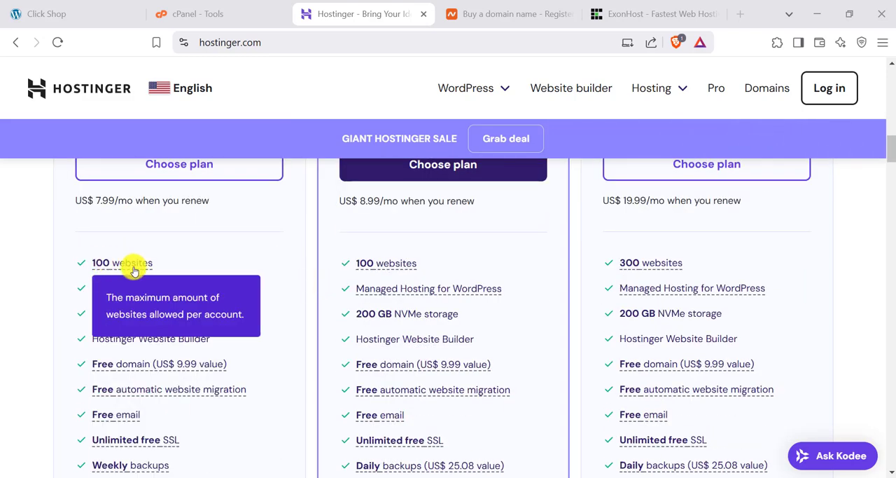
{"action": "scroll", "coordinate": [134, 259], "scroll_direction": "down", "scroll_amount": 1}
{"action": "mouse_move", "coordinate": [110, 196]}
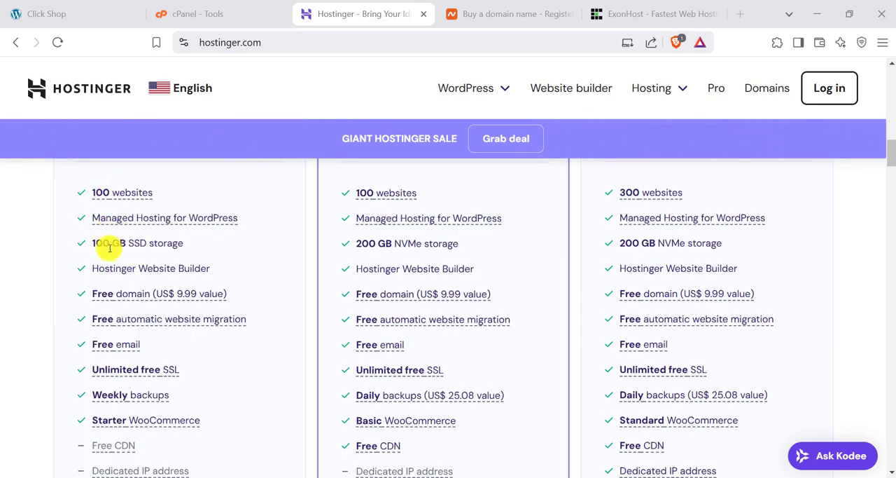
{"action": "mouse_move", "coordinate": [114, 294]}
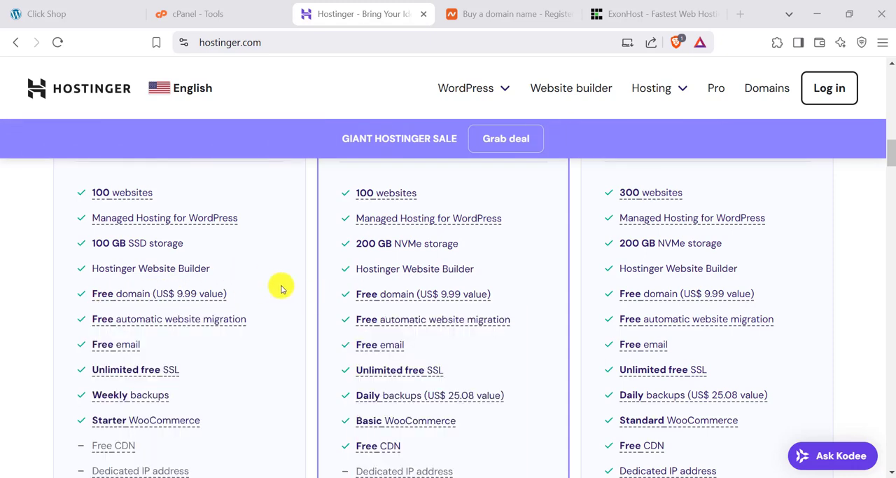
{"action": "mouse_move", "coordinate": [133, 322]}
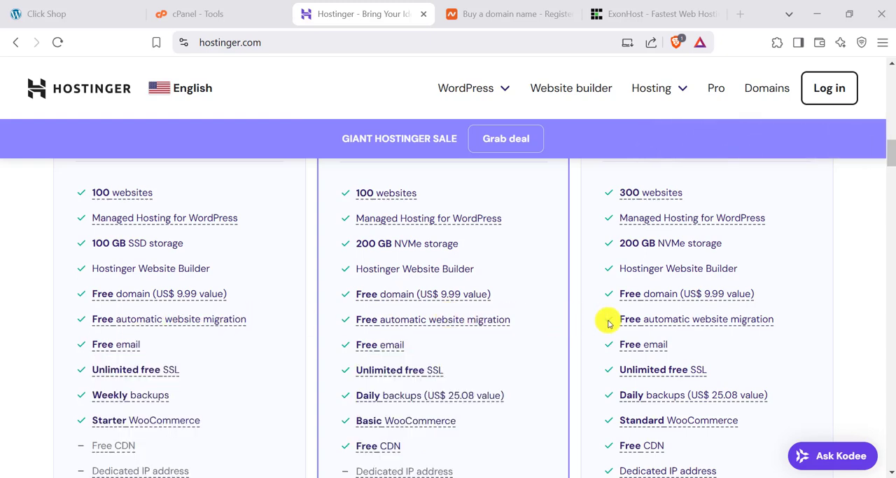
{"action": "mouse_move", "coordinate": [175, 318]}
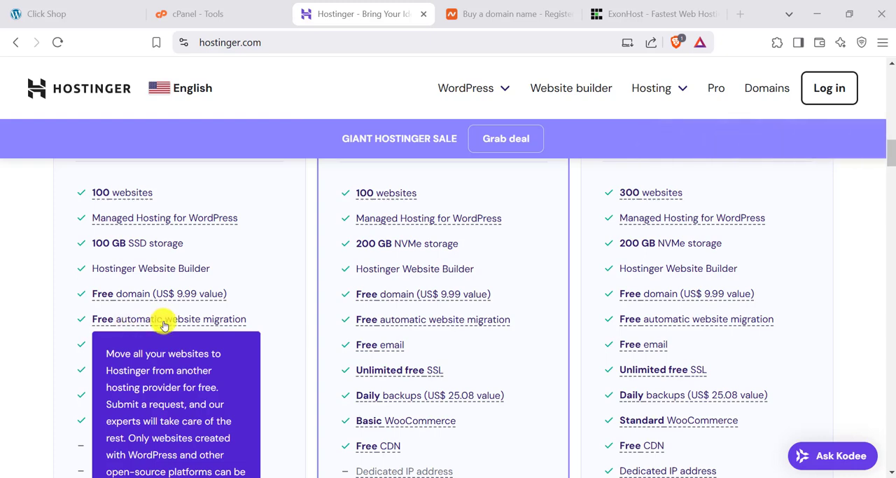
{"action": "scroll", "coordinate": [160, 324], "scroll_direction": "down", "scroll_amount": 1}
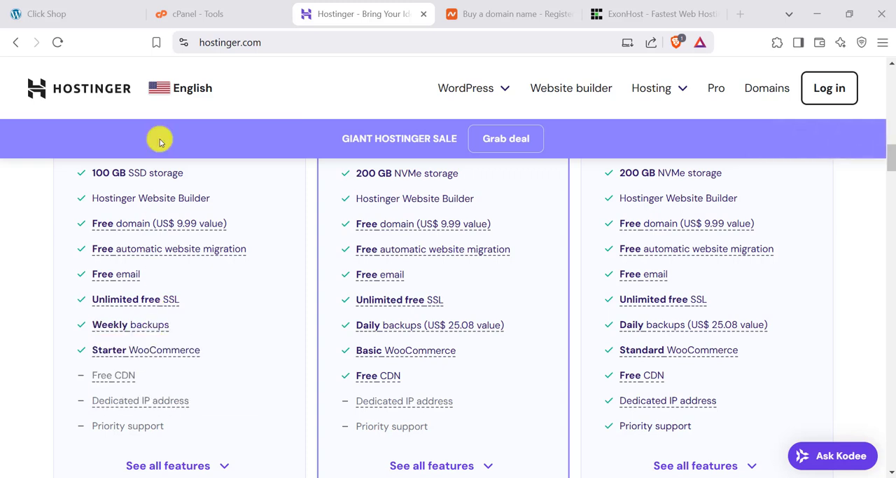
{"action": "left_click", "coordinate": [185, 41]}
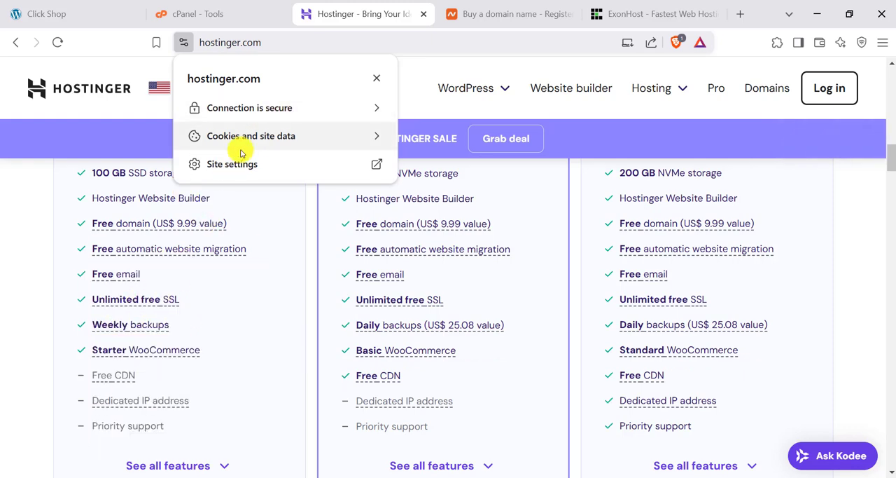
{"action": "left_click", "coordinate": [30, 312]}
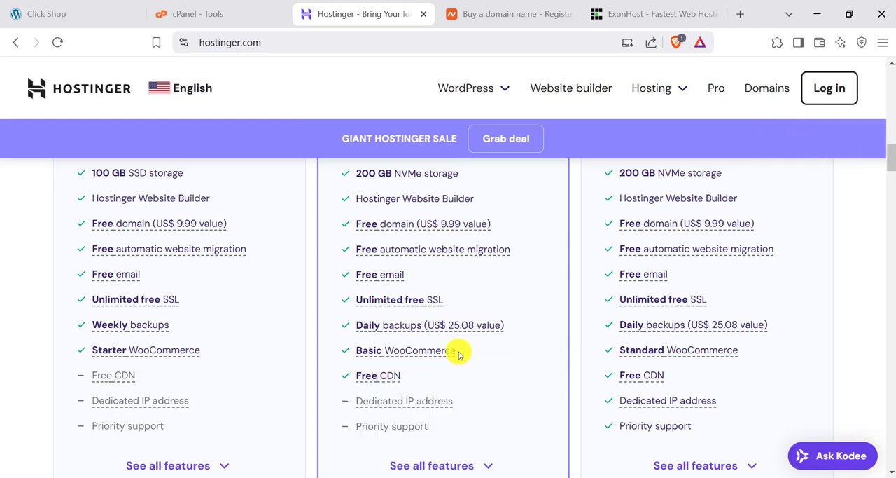
- Review the plan cards once more and choose the Premium hosting plan
{"action": "scroll", "coordinate": [187, 387], "scroll_direction": "up", "scroll_amount": 3}
{"action": "scroll", "coordinate": [187, 387], "scroll_direction": "up", "scroll_amount": 3}
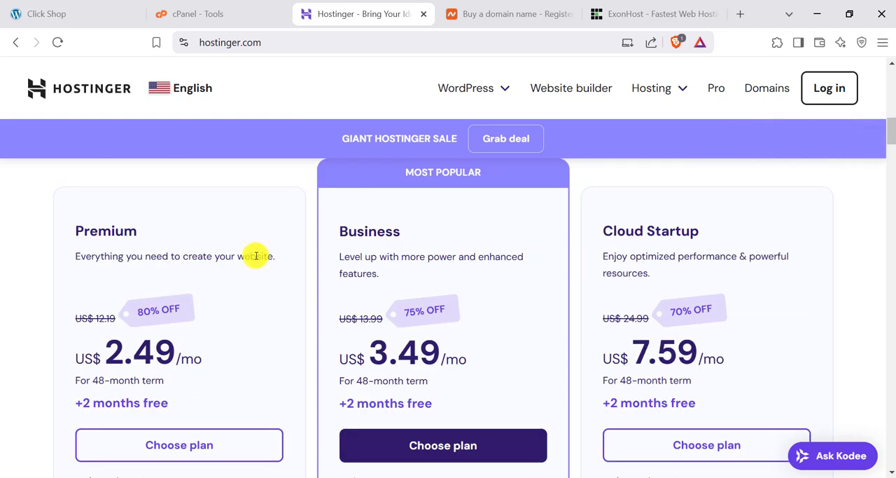
{"action": "scroll", "coordinate": [490, 281], "scroll_direction": "down", "scroll_amount": 2}
{"action": "scroll", "coordinate": [484, 274], "scroll_direction": "up", "scroll_amount": 2}
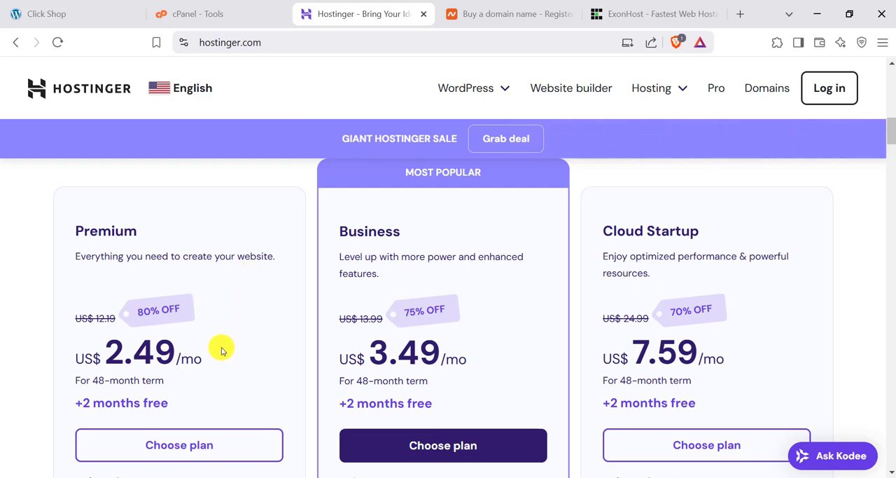
{"action": "scroll", "coordinate": [203, 349], "scroll_direction": "down", "scroll_amount": 1}
{"action": "scroll", "coordinate": [162, 256], "scroll_direction": "up", "scroll_amount": 1}
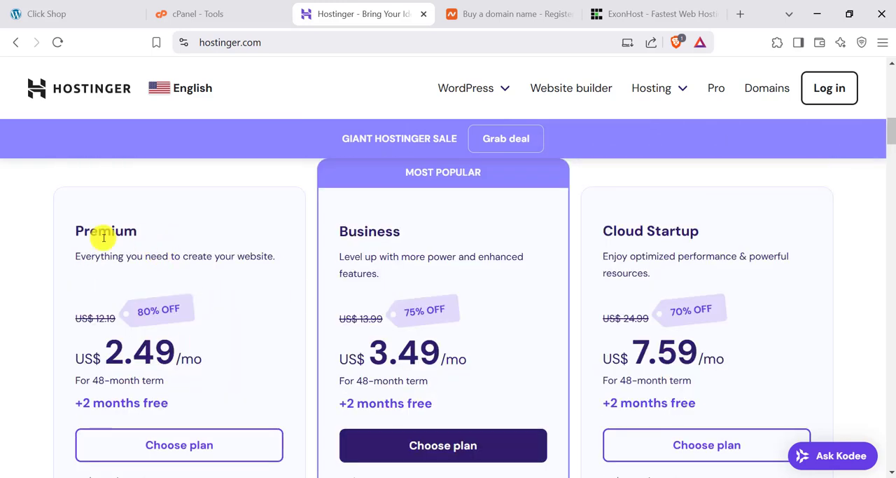
{"action": "left_click", "coordinate": [175, 449]}
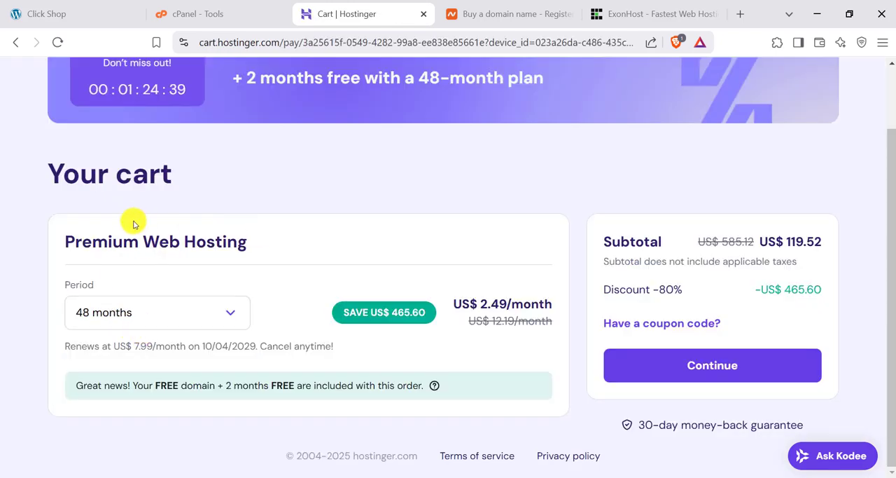
- Set the Premium Web Hosting period to 12 months and continue to checkout
{"action": "scroll", "coordinate": [160, 325], "scroll_direction": "up", "scroll_amount": 1}
{"action": "left_click", "coordinate": [175, 389]}
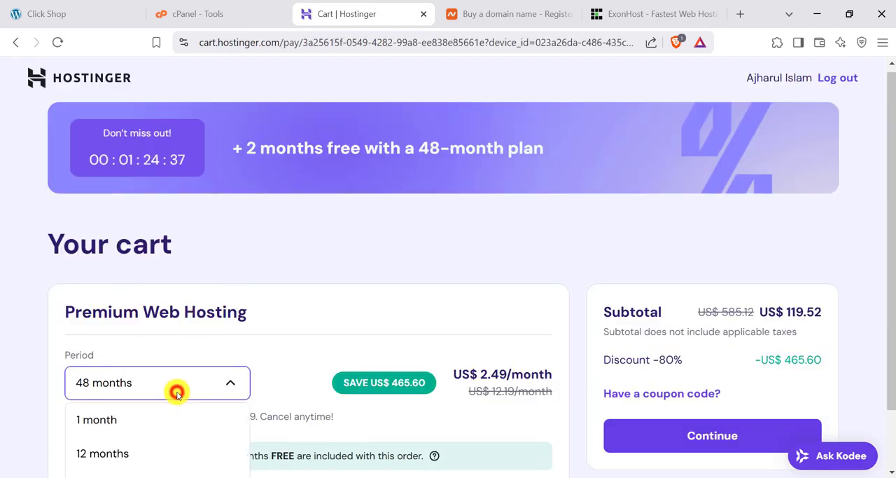
{"action": "scroll", "coordinate": [179, 387], "scroll_direction": "down", "scroll_amount": 1}
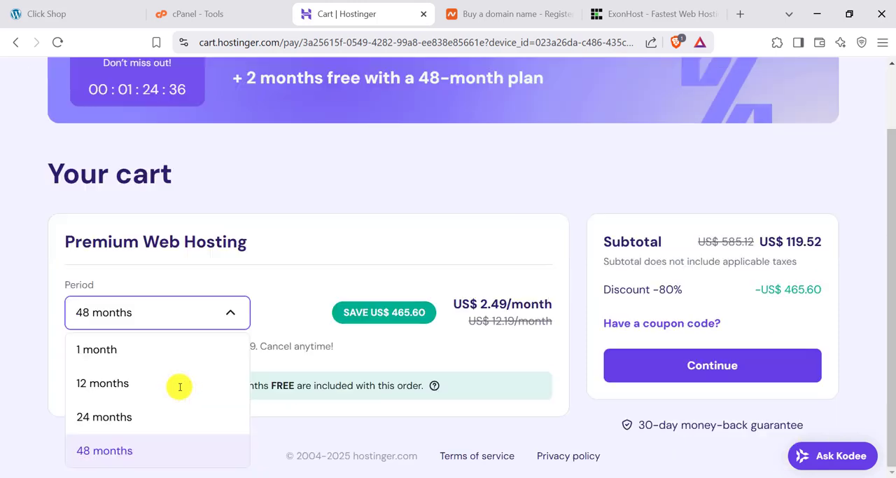
{"action": "left_click", "coordinate": [125, 385]}
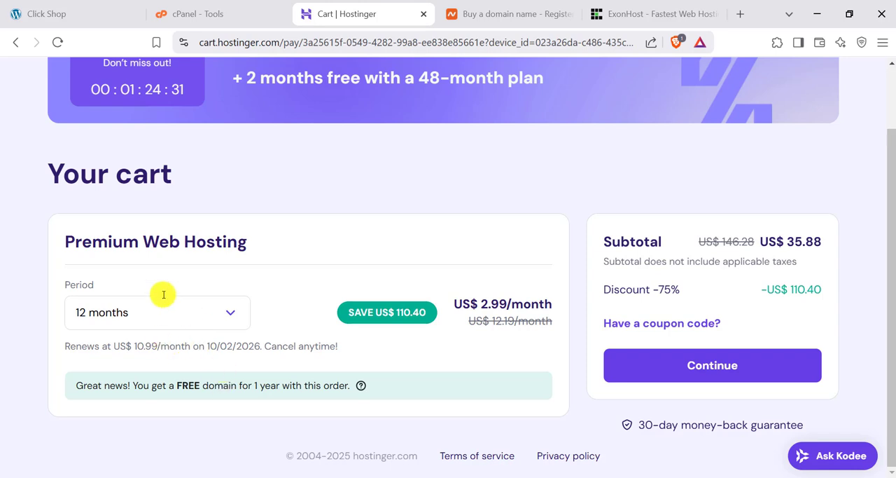
{"action": "left_click", "coordinate": [713, 380]}
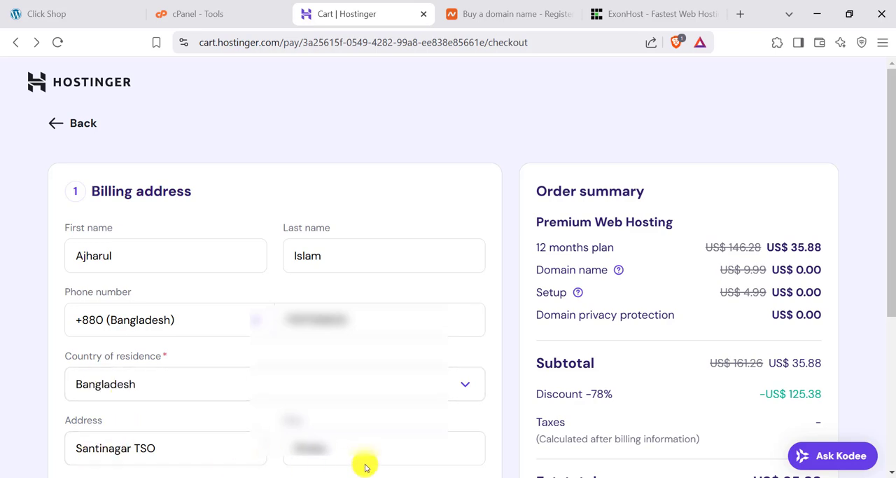
- Accept the billing address for the order and look over the available payment methods
{"action": "scroll", "coordinate": [246, 394], "scroll_direction": "down", "scroll_amount": 4}
{"action": "left_click", "coordinate": [150, 310]}
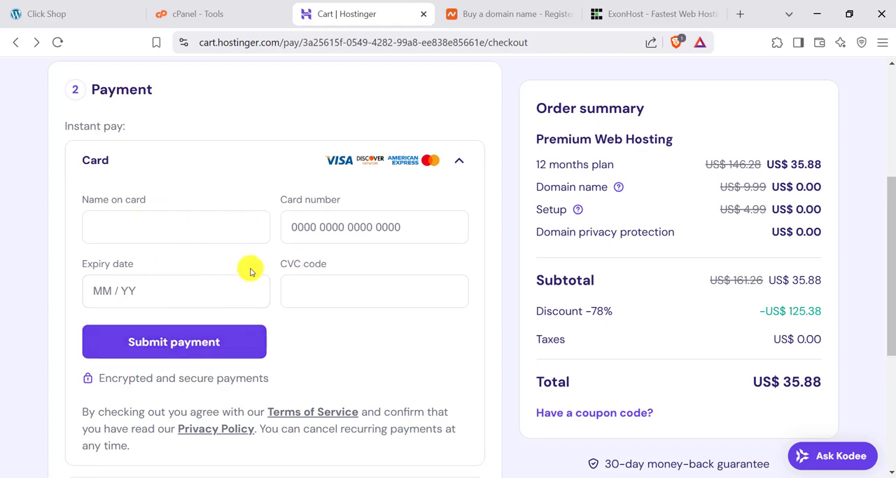
{"action": "scroll", "coordinate": [238, 320], "scroll_direction": "down", "scroll_amount": 3}
{"action": "scroll", "coordinate": [140, 220], "scroll_direction": "up", "scroll_amount": 3}
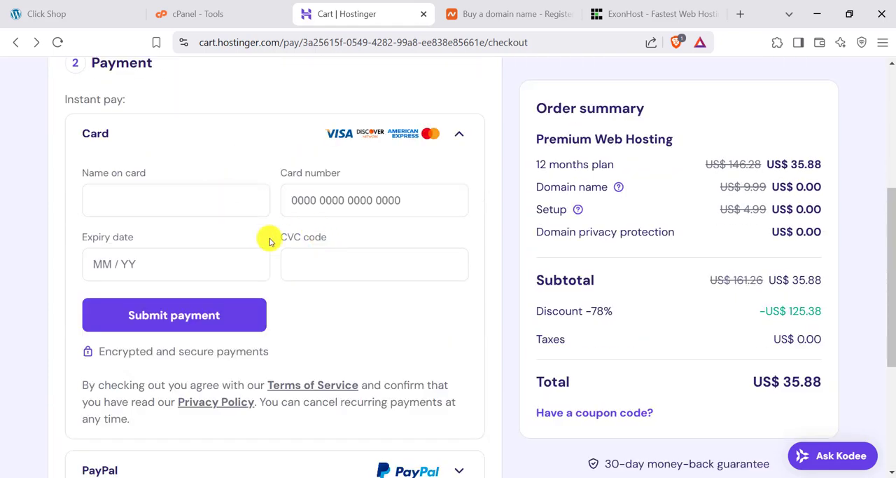
- Look at ExonHost's hosting offers for comparison and return to the Hostinger checkout
{"action": "left_click", "coordinate": [644, 13]}
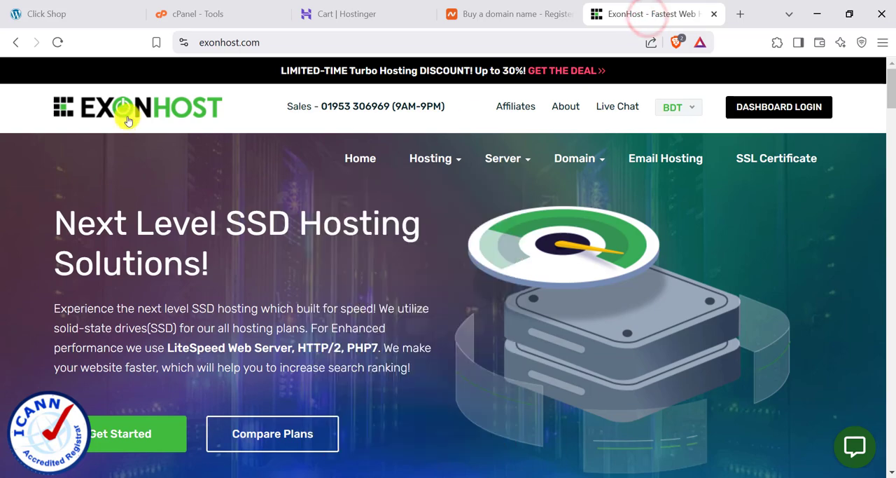
{"action": "scroll", "coordinate": [324, 266], "scroll_direction": "down", "scroll_amount": 9}
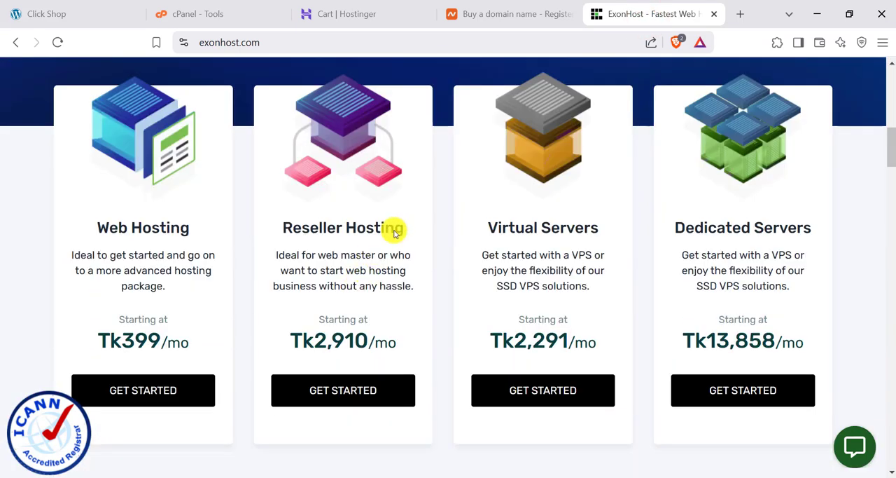
{"action": "left_click", "coordinate": [532, 3]}
{"action": "left_click", "coordinate": [371, 10]}
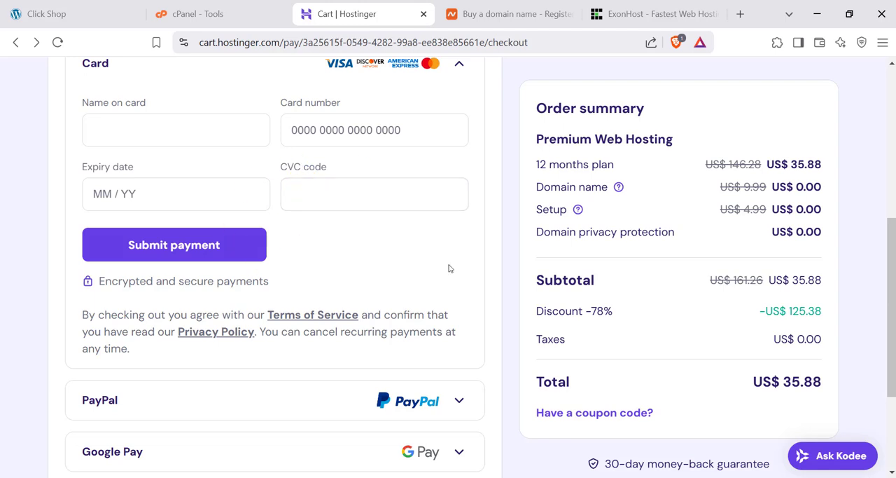
- Create the WordPress login details with English (United States), the admin e-mail and the administrator password
{"action": "left_click", "coordinate": [207, 175]}
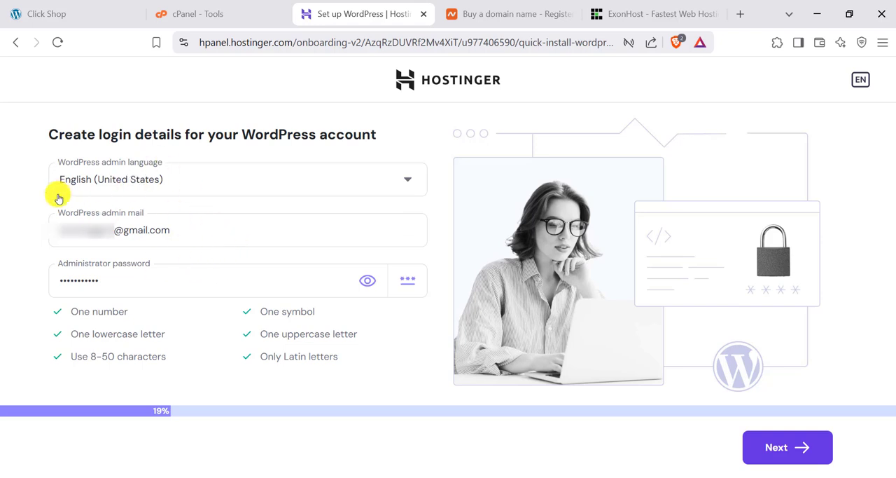
{"action": "left_click", "coordinate": [761, 450]}
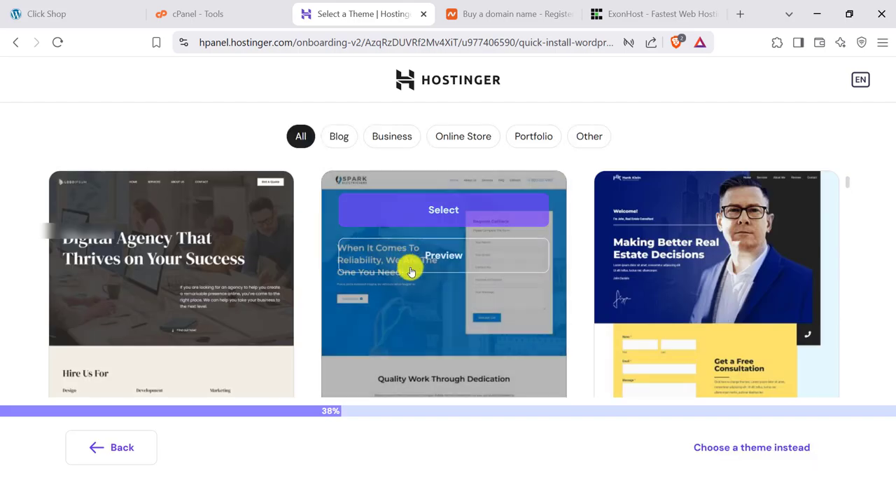
- Browse the prebuilt site templates, and choose the default Twenty Twenty-Five theme instead
{"action": "scroll", "coordinate": [374, 266], "scroll_direction": "down", "scroll_amount": 5}
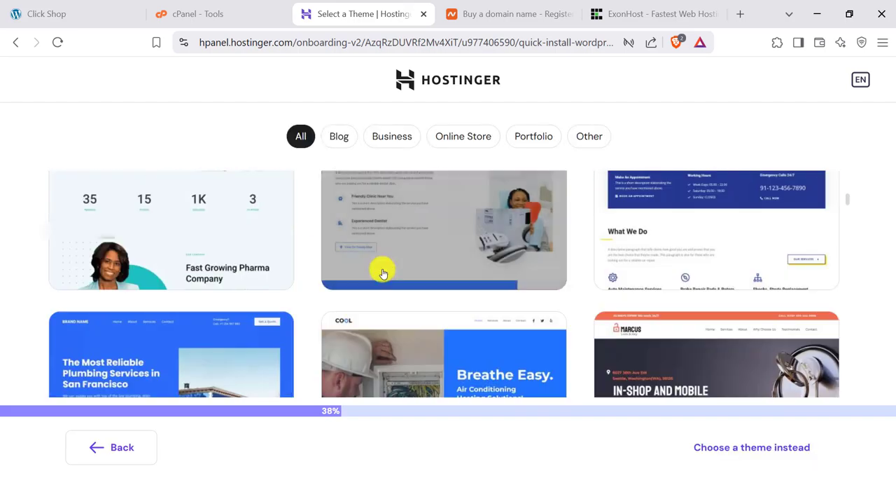
{"action": "scroll", "coordinate": [371, 272], "scroll_direction": "down", "scroll_amount": 3}
{"action": "scroll", "coordinate": [448, 287], "scroll_direction": "down", "scroll_amount": 10}
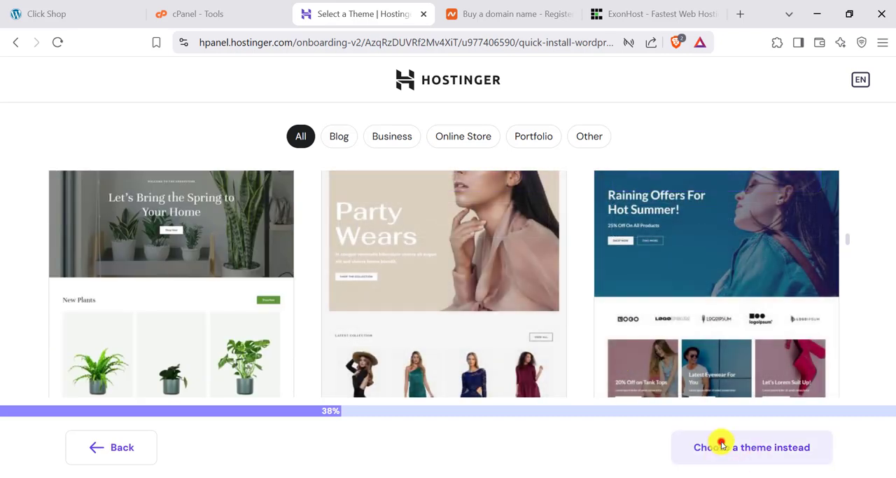
{"action": "left_click", "coordinate": [722, 445]}
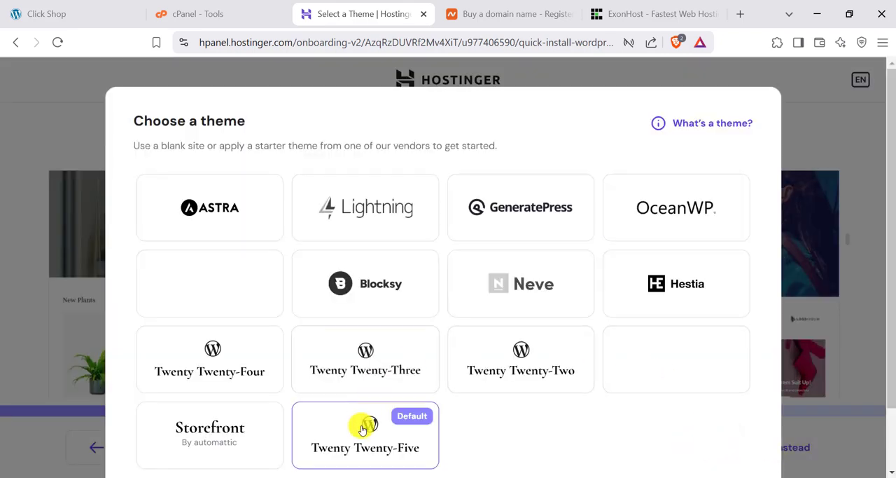
{"action": "scroll", "coordinate": [368, 434], "scroll_direction": "down", "scroll_amount": 1}
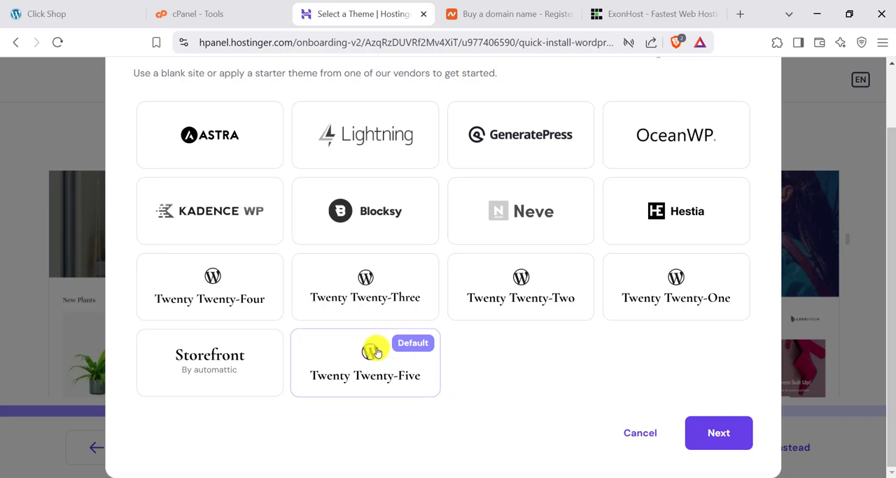
{"action": "left_click", "coordinate": [732, 440]}
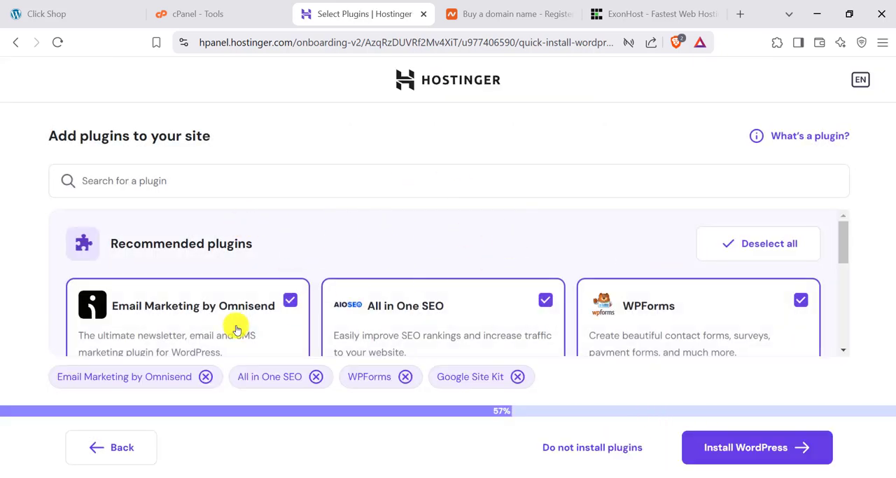
- Deselect all recommended plugins and continue with the WordPress installation
{"action": "scroll", "coordinate": [280, 308], "scroll_direction": "down", "scroll_amount": 3}
{"action": "scroll", "coordinate": [522, 299], "scroll_direction": "up", "scroll_amount": 3}
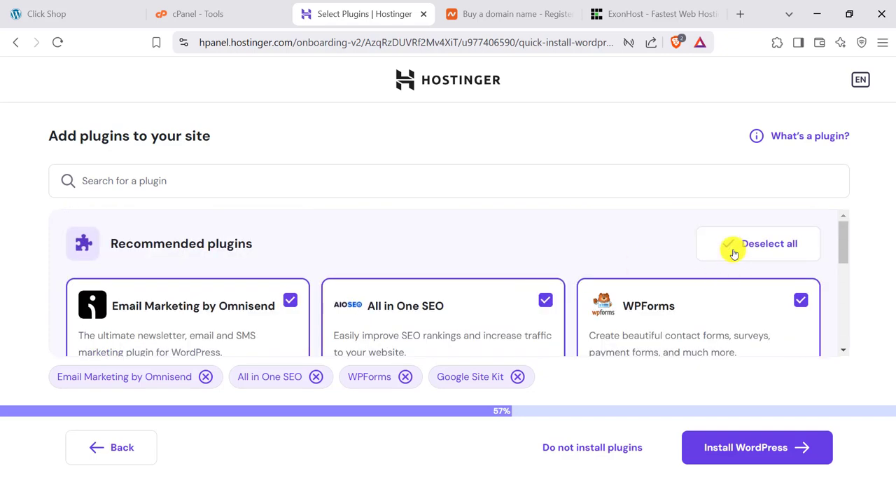
{"action": "left_click", "coordinate": [776, 245]}
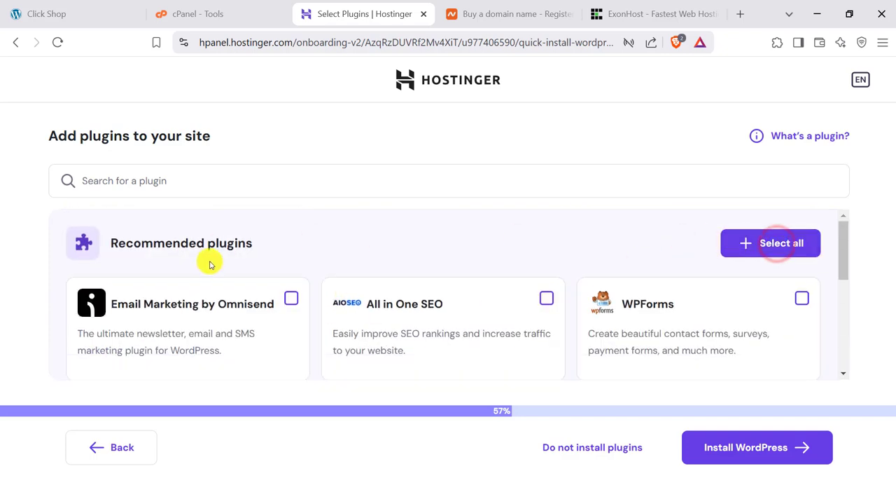
{"action": "scroll", "coordinate": [654, 313], "scroll_direction": "down", "scroll_amount": 2}
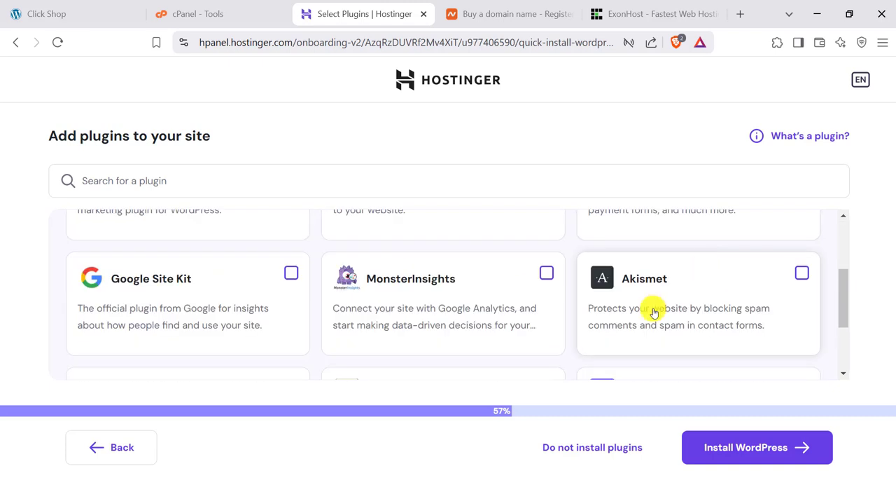
{"action": "left_click", "coordinate": [742, 450]}
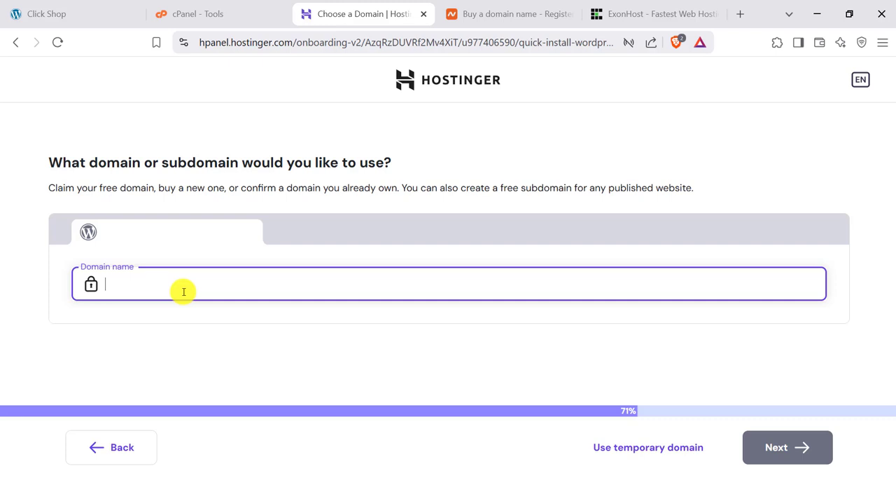
- Choose the free subdomain under tech-trigger-tutorial.com made from the site owner's name without a hyphen, and start the WordPress installation
{"action": "type", "text": "-r"}
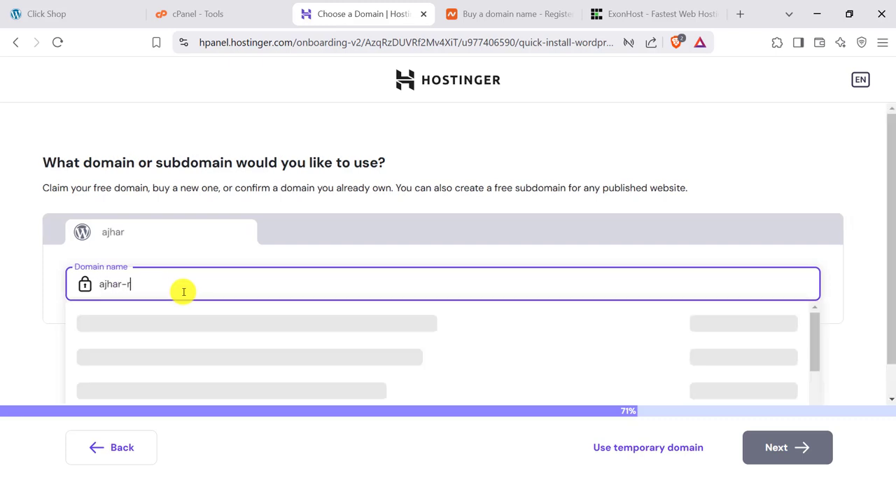
{"action": "type", "text": "ashed.com"}
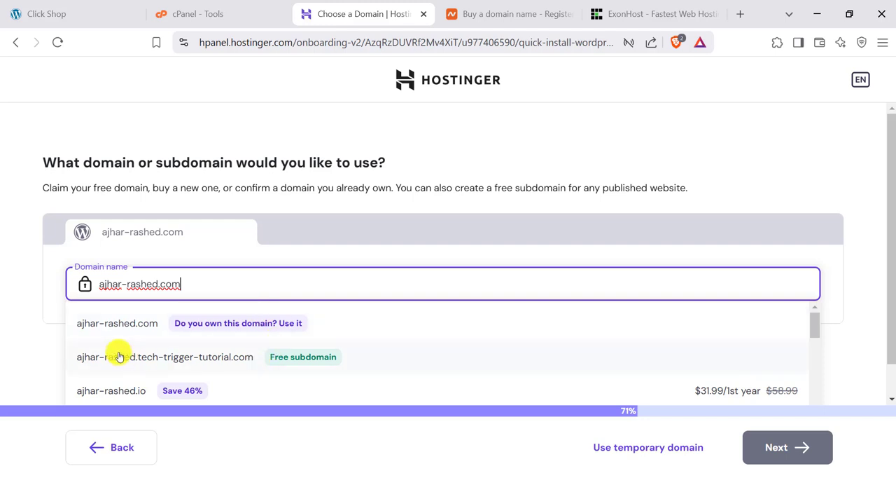
{"action": "scroll", "coordinate": [153, 340], "scroll_direction": "down", "scroll_amount": 2}
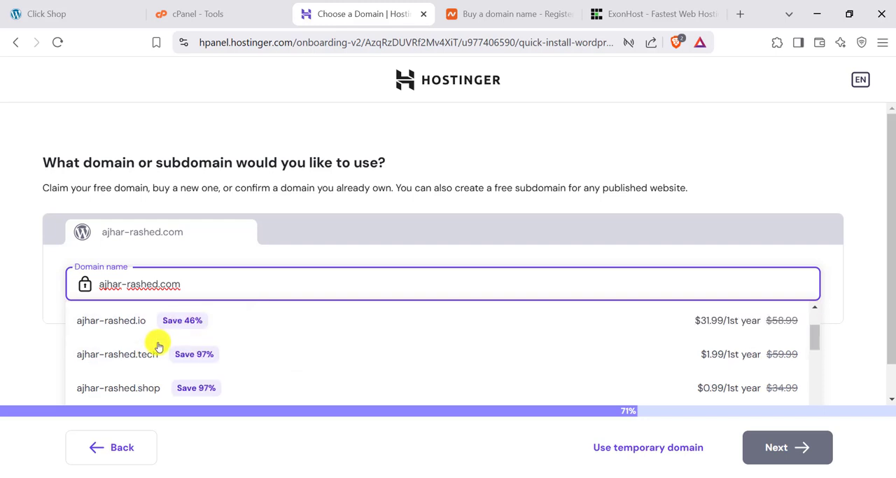
{"action": "scroll", "coordinate": [147, 355], "scroll_direction": "up", "scroll_amount": 2}
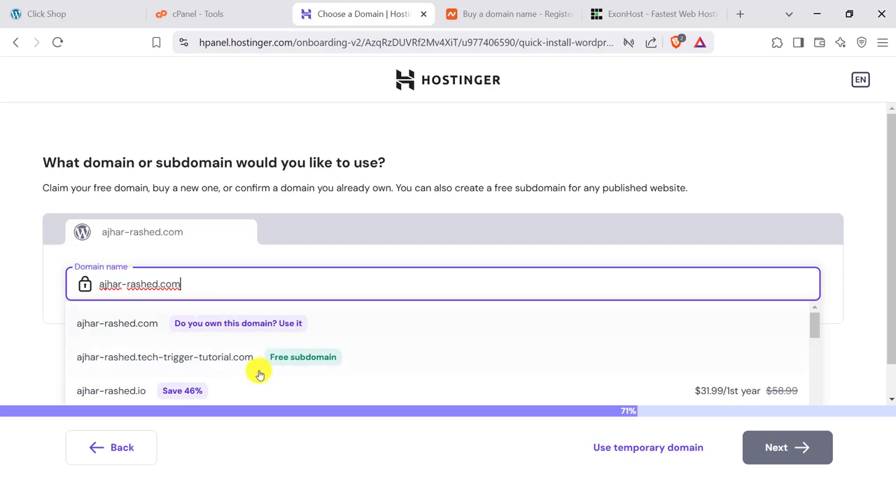
{"action": "left_click_drag", "start_coordinate": [174, 286], "coordinate": [105, 285]}
{"action": "left_click", "coordinate": [120, 286]}
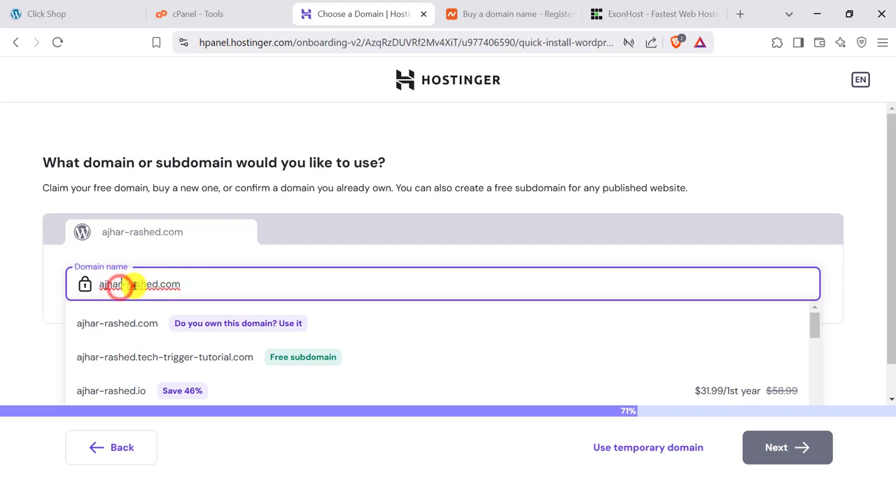
{"action": "key", "text": "BackSpace"}
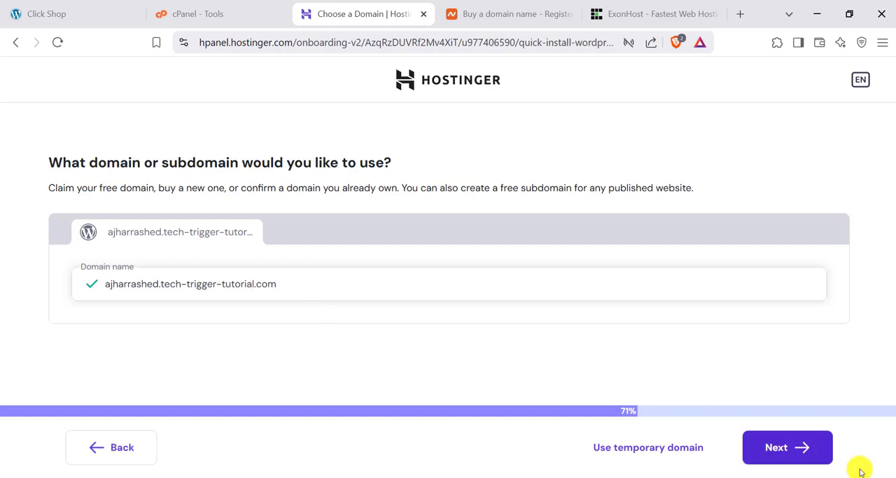
{"action": "left_click", "coordinate": [784, 447]}
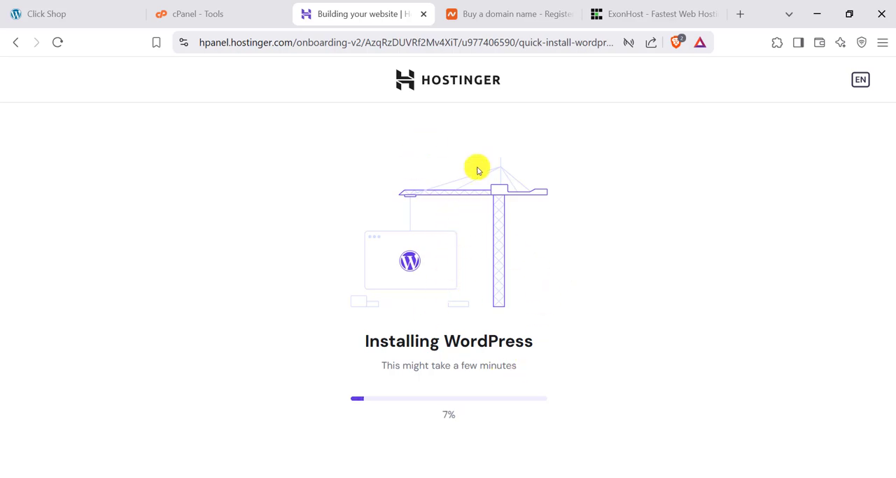
- Look at the Namecheap home page, ExonHost's hosting offers and the cPanel tools while WordPress installs
{"action": "left_click", "coordinate": [457, 14]}
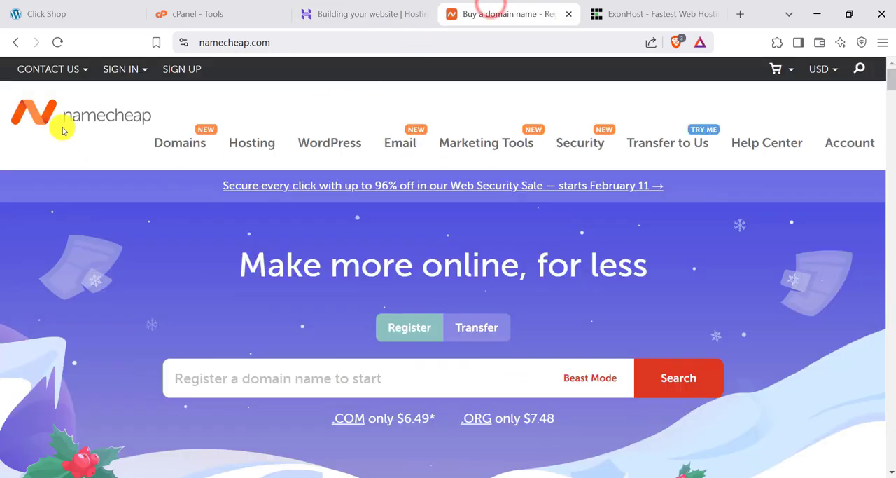
{"action": "left_click", "coordinate": [615, 13]}
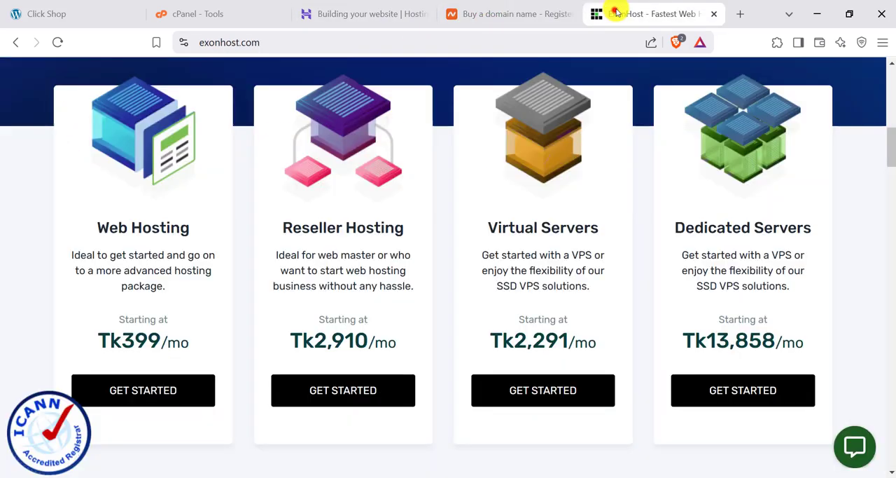
{"action": "left_click", "coordinate": [201, 12]}
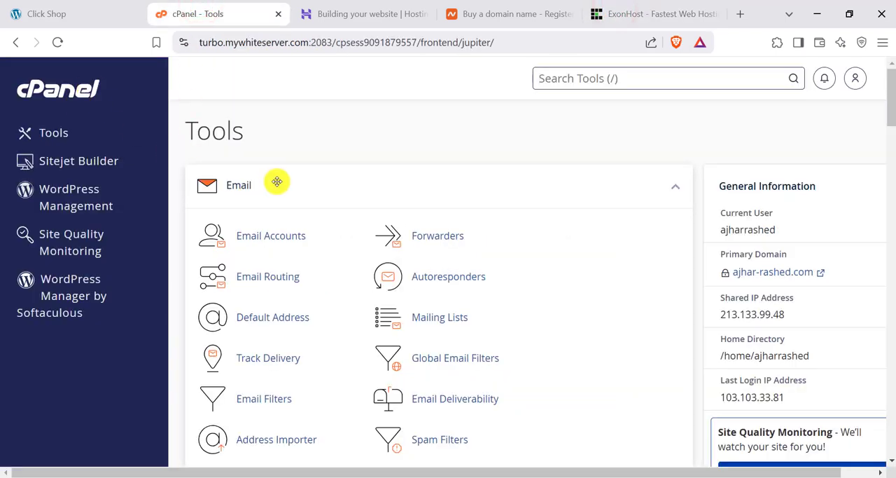
{"action": "left_click", "coordinate": [507, 5]}
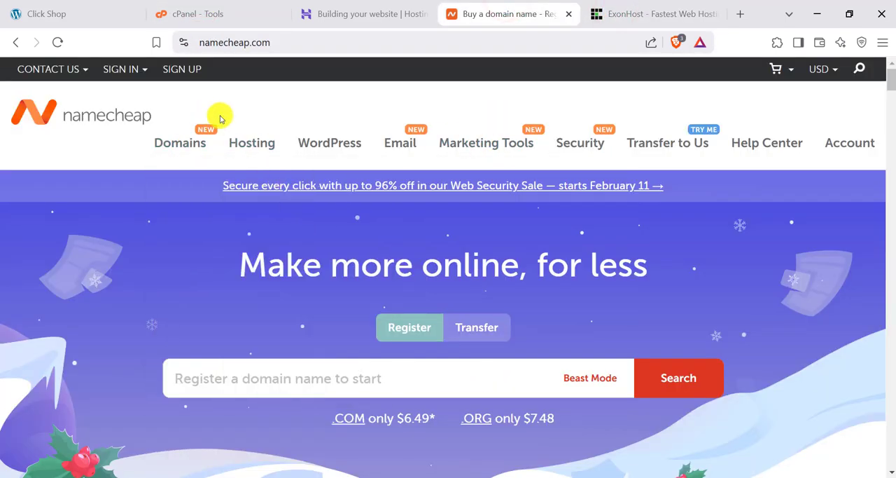
{"action": "mouse_move", "coordinate": [311, 140]}
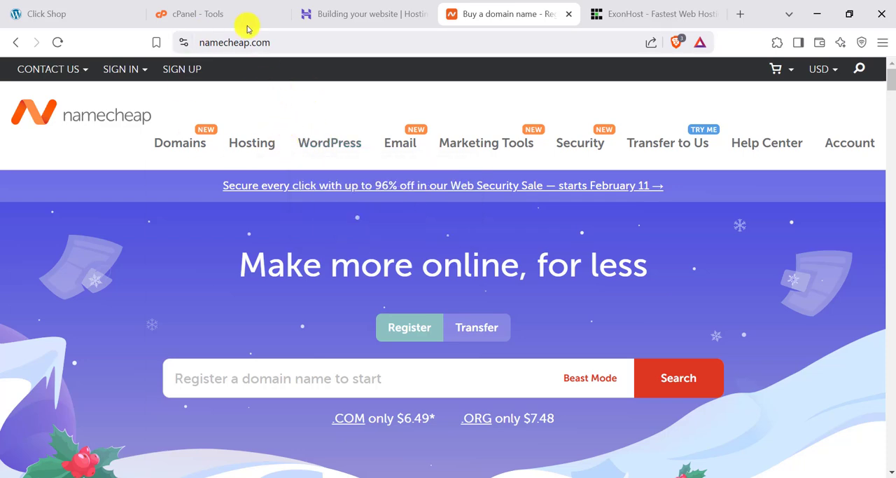
- Switch to cPanel and open the WordPress installation form in the Softaculous Apps Installer
{"action": "left_click", "coordinate": [226, 14]}
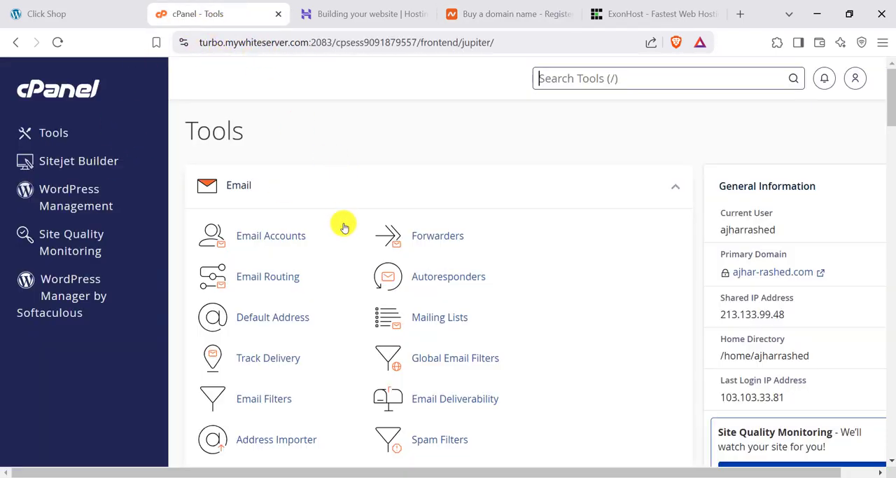
{"action": "scroll", "coordinate": [343, 228], "scroll_direction": "down", "scroll_amount": 12}
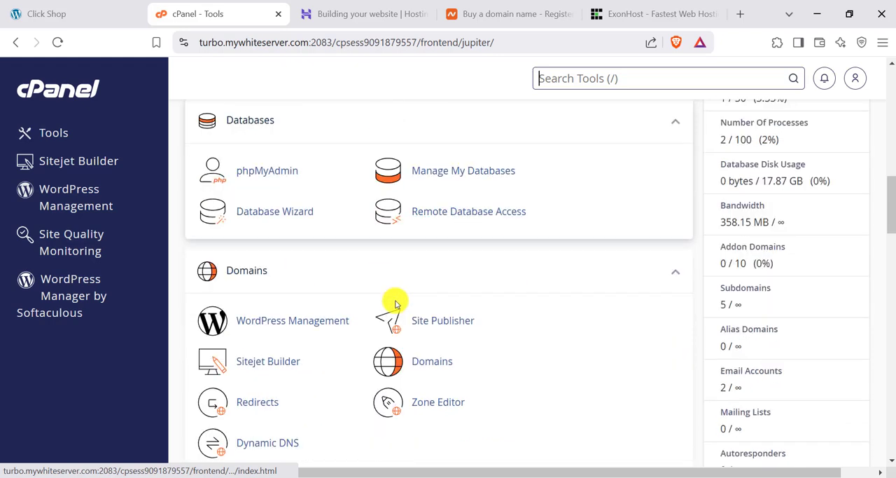
{"action": "scroll", "coordinate": [396, 303], "scroll_direction": "down", "scroll_amount": 12}
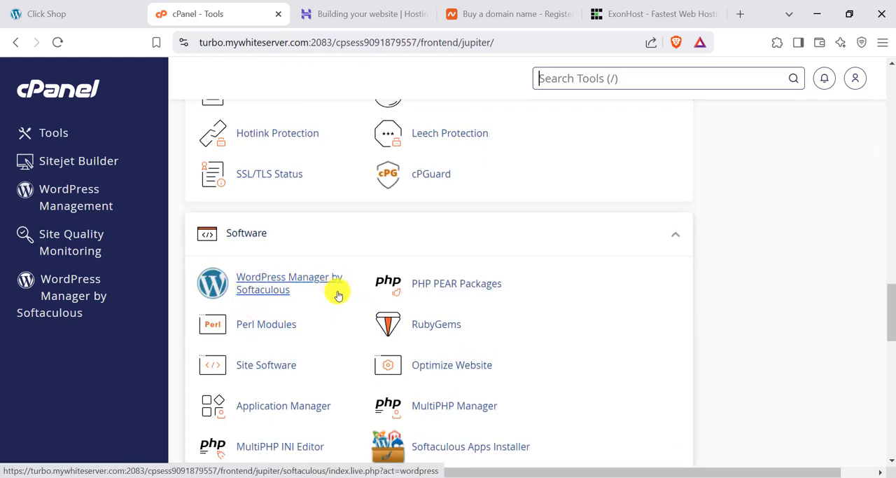
{"action": "scroll", "coordinate": [280, 279], "scroll_direction": "down", "scroll_amount": 2}
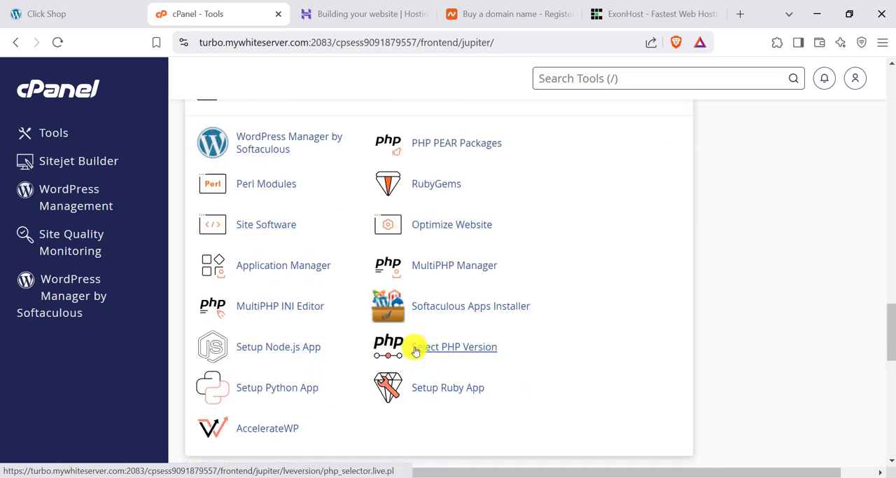
{"action": "left_click", "coordinate": [456, 308]}
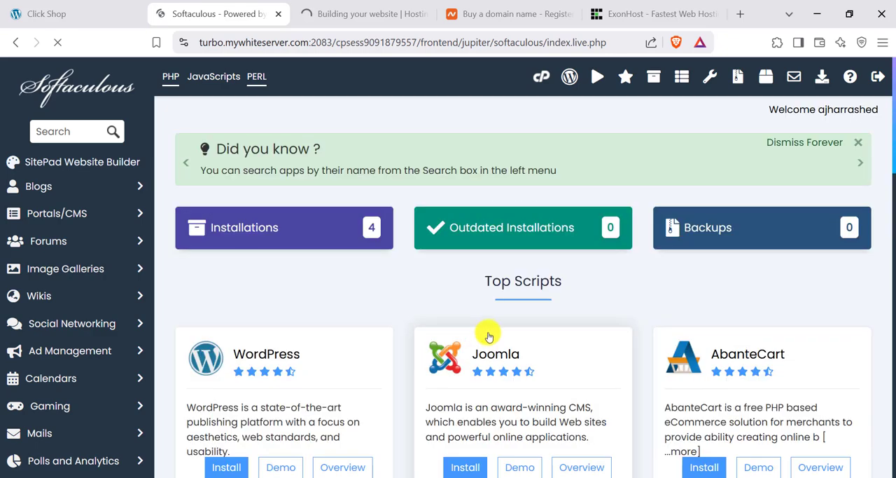
{"action": "scroll", "coordinate": [265, 275], "scroll_direction": "down", "scroll_amount": 1}
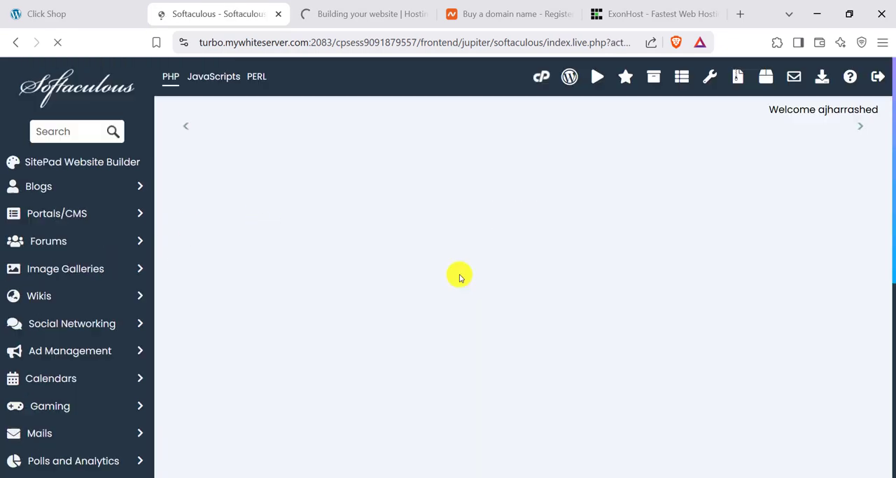
{"action": "scroll", "coordinate": [264, 303], "scroll_direction": "down", "scroll_amount": 3}
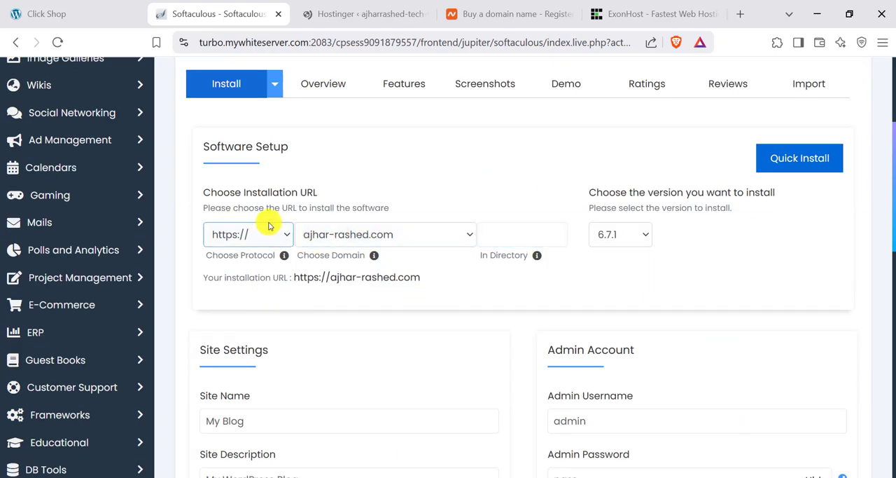
- Examine the domain choices and the directory field of the WordPress installation URL
{"action": "left_click", "coordinate": [359, 238]}
{"action": "left_click", "coordinate": [357, 237]}
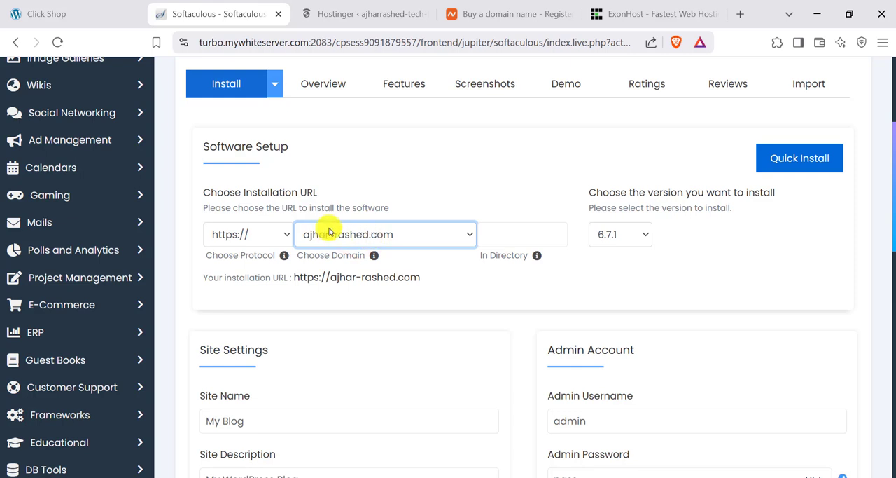
{"action": "left_click", "coordinate": [539, 233]}
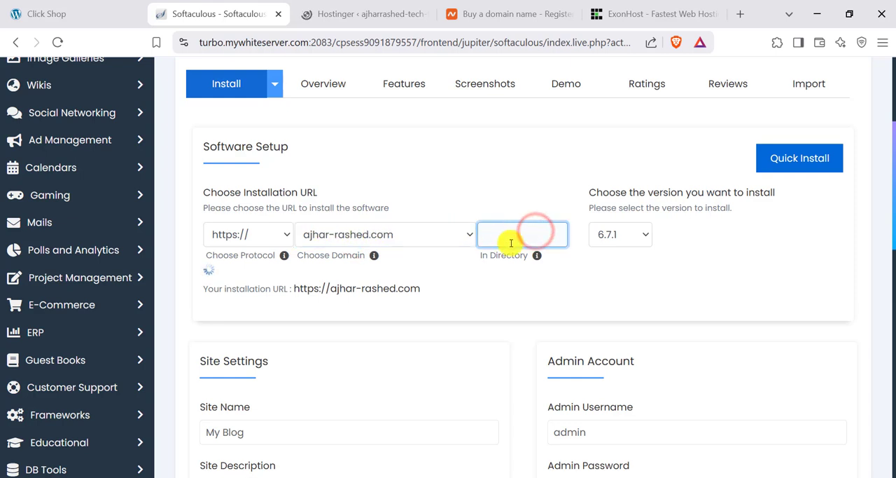
{"action": "left_click", "coordinate": [501, 192]}
{"action": "left_click", "coordinate": [488, 235]}
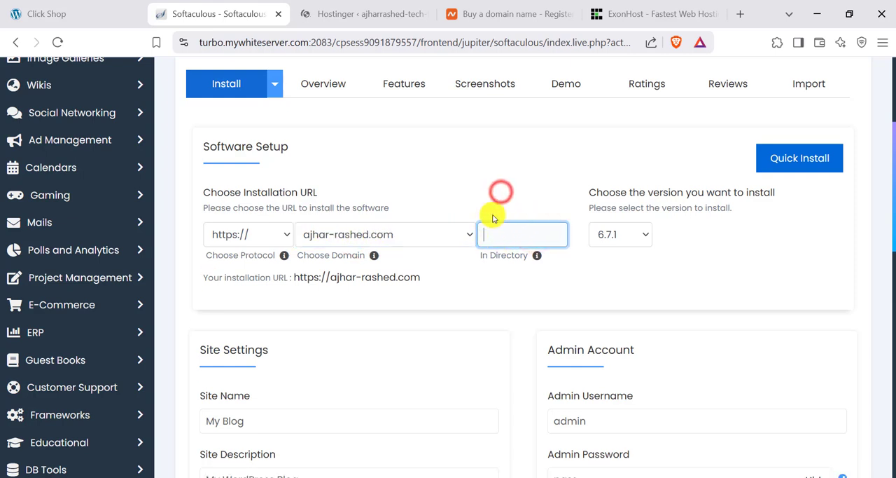
{"action": "left_click", "coordinate": [517, 189]}
{"action": "left_click", "coordinate": [513, 238]}
{"action": "left_click", "coordinate": [484, 284]}
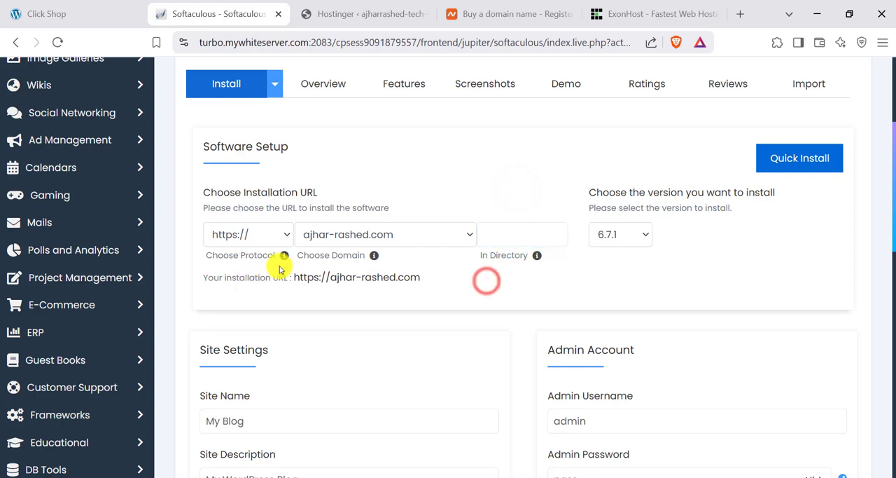
{"action": "key", "text": "Tab"}
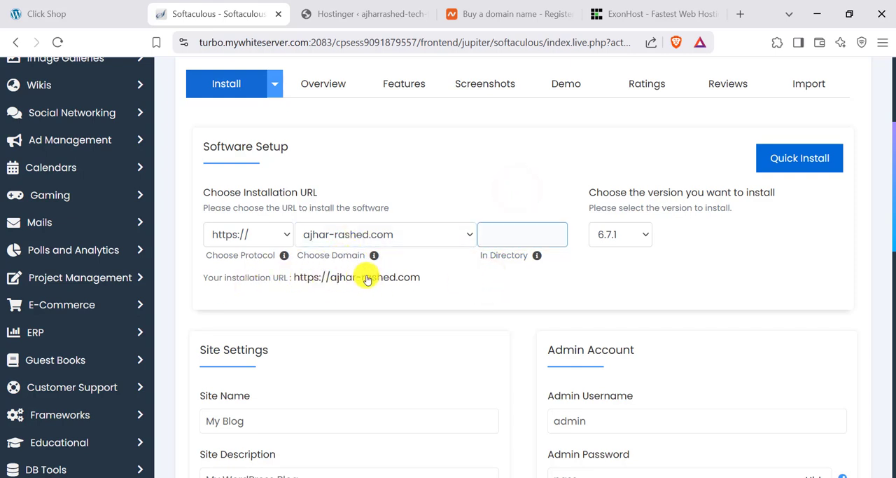
{"action": "left_click", "coordinate": [422, 284]}
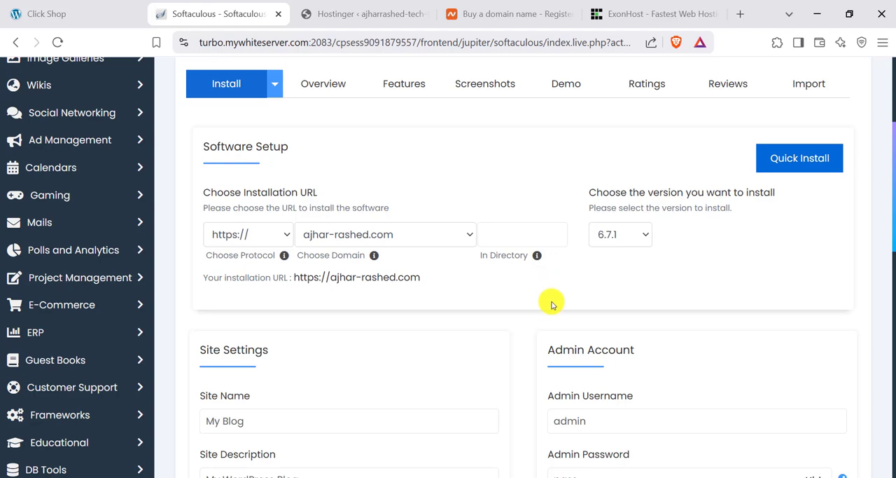
- Review the site settings and the administrator username, password and e-mail fields of the installation form
{"action": "scroll", "coordinate": [551, 303], "scroll_direction": "down", "scroll_amount": 3}
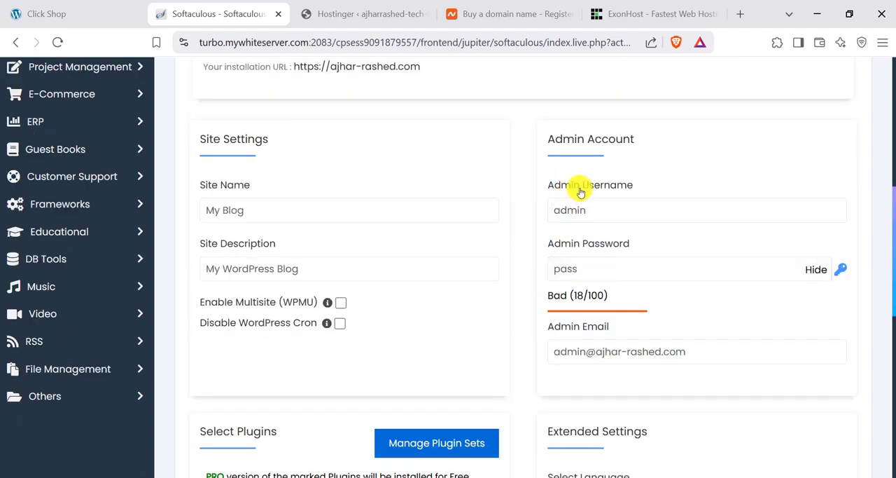
{"action": "left_click", "coordinate": [596, 208]}
{"action": "left_click", "coordinate": [594, 267]}
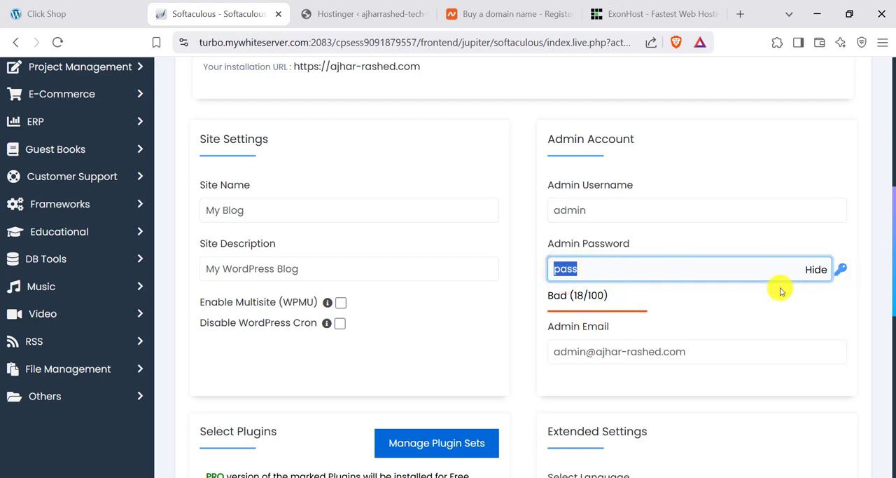
{"action": "scroll", "coordinate": [569, 275], "scroll_direction": "up", "scroll_amount": 1}
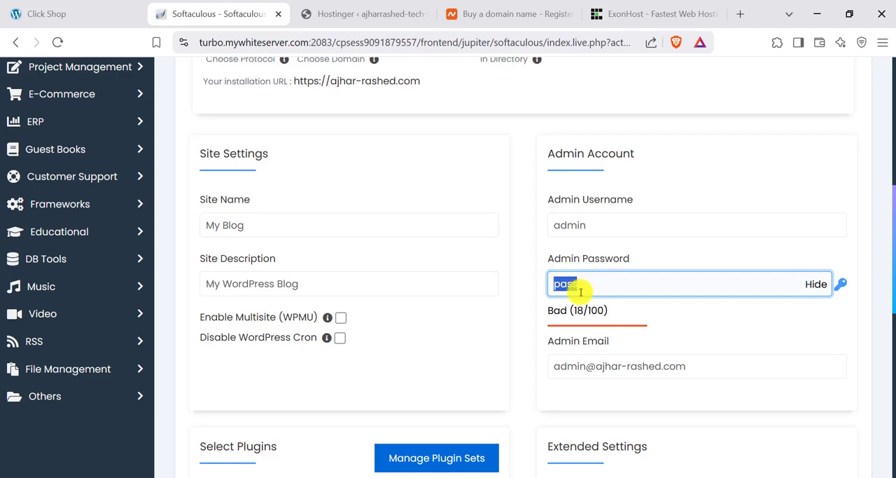
{"action": "scroll", "coordinate": [560, 308], "scroll_direction": "down", "scroll_amount": 10}
{"action": "scroll", "coordinate": [460, 324], "scroll_direction": "up", "scroll_amount": 3}
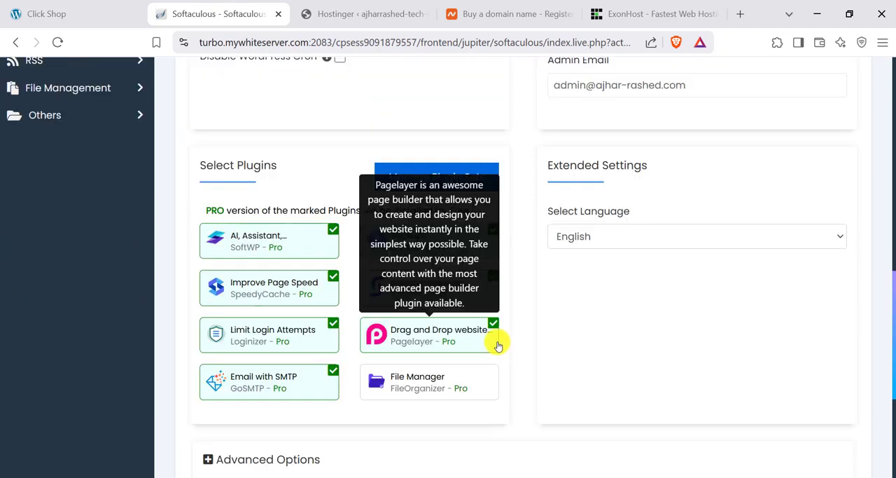
- Deselect all preselected plugins, from SoftWP and SpeedyCache to Pagelayer and Backuply, and install WordPress
{"action": "left_click", "coordinate": [329, 232]}
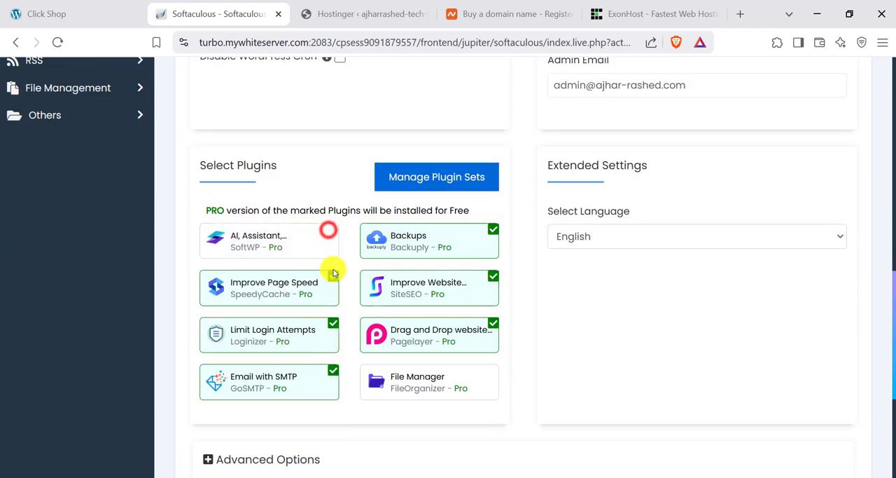
{"action": "left_click", "coordinate": [329, 276]}
{"action": "scroll", "coordinate": [329, 310], "scroll_direction": "down", "scroll_amount": 1}
{"action": "left_click", "coordinate": [330, 325]}
{"action": "left_click", "coordinate": [326, 360]}
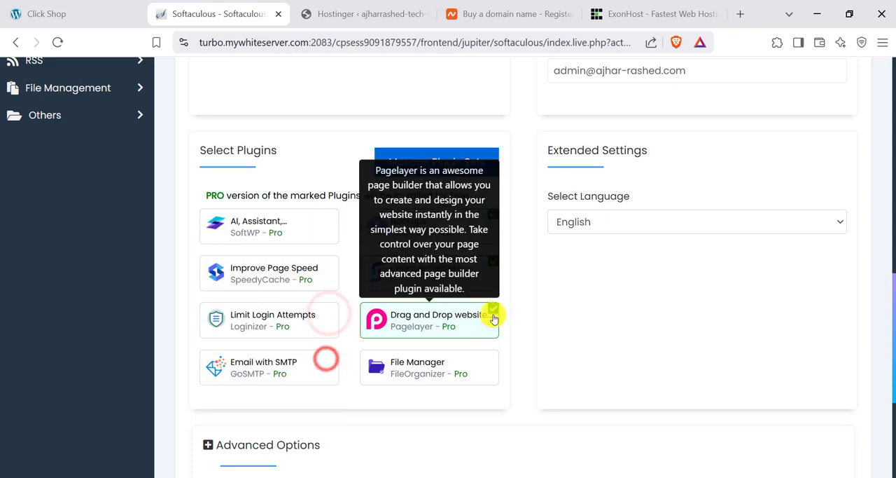
{"action": "left_click", "coordinate": [494, 308]}
{"action": "left_click", "coordinate": [494, 261]}
{"action": "left_click", "coordinate": [494, 214]}
{"action": "scroll", "coordinate": [530, 280], "scroll_direction": "down", "scroll_amount": 4}
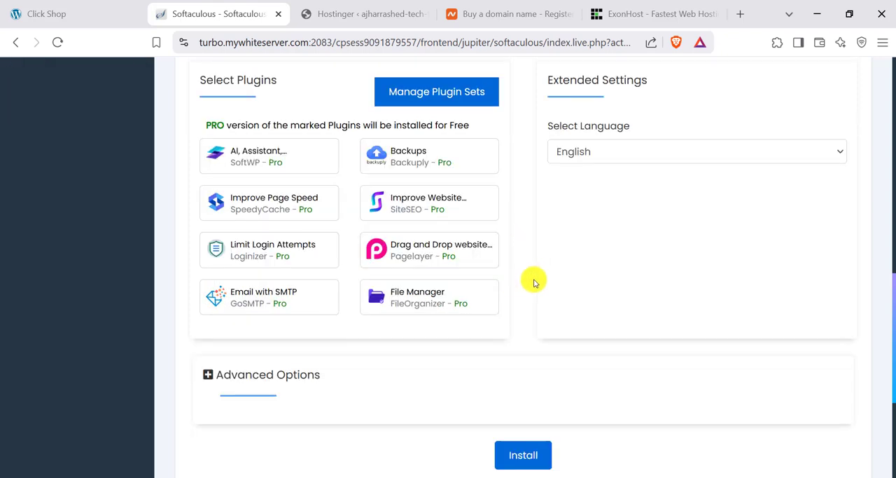
{"action": "left_click", "coordinate": [524, 284]}
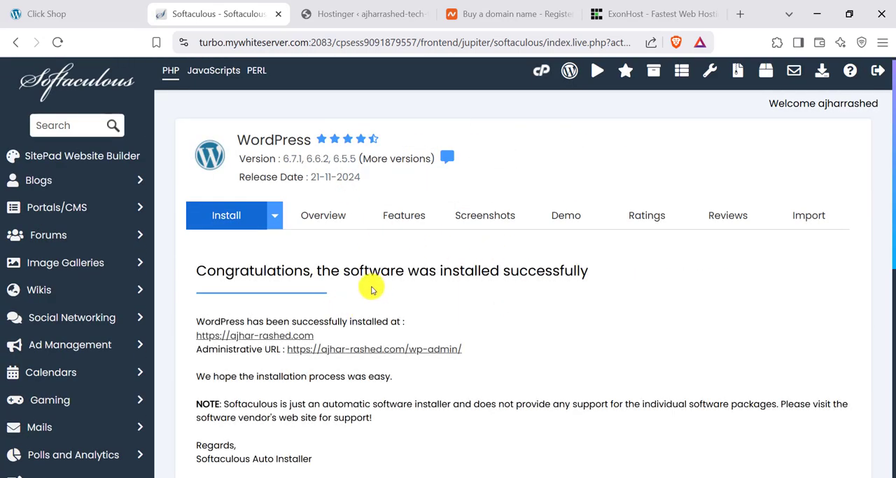
- Check the Click Shop and Softaculous pages, and switch to the WordPress dashboard of the Hostinger site
{"action": "left_click", "coordinate": [73, 10]}
{"action": "left_click", "coordinate": [236, 10]}
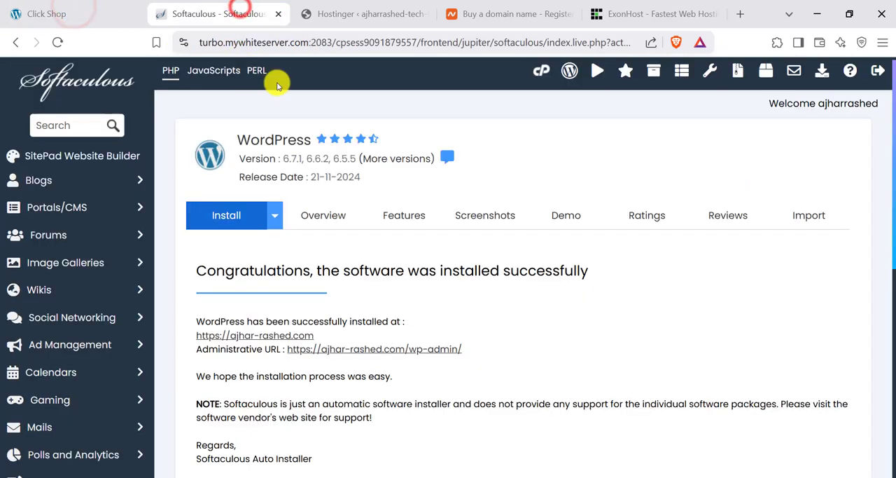
{"action": "scroll", "coordinate": [125, 103], "scroll_direction": "up", "scroll_amount": 1}
{"action": "left_click", "coordinate": [370, 14]}
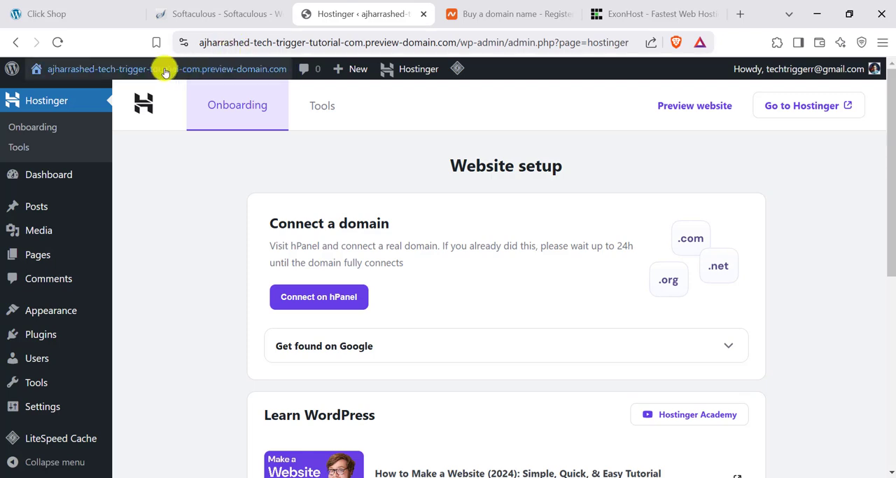
- Go to Hostinger's hPanel, open the tech-trigger-tutorial.com website dashboard and launch its WordPress Admin
{"action": "scroll", "coordinate": [231, 203], "scroll_direction": "down", "scroll_amount": 2}
{"action": "scroll", "coordinate": [232, 202], "scroll_direction": "up", "scroll_amount": 2}
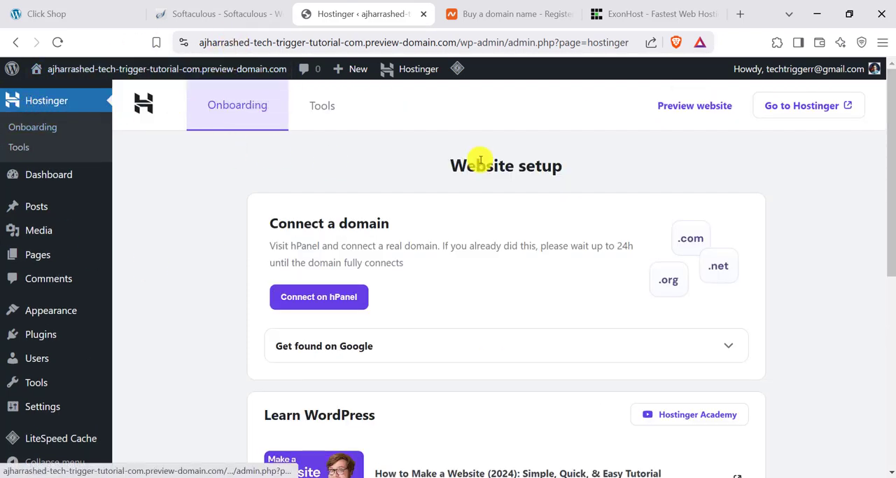
{"action": "left_click", "coordinate": [780, 106]}
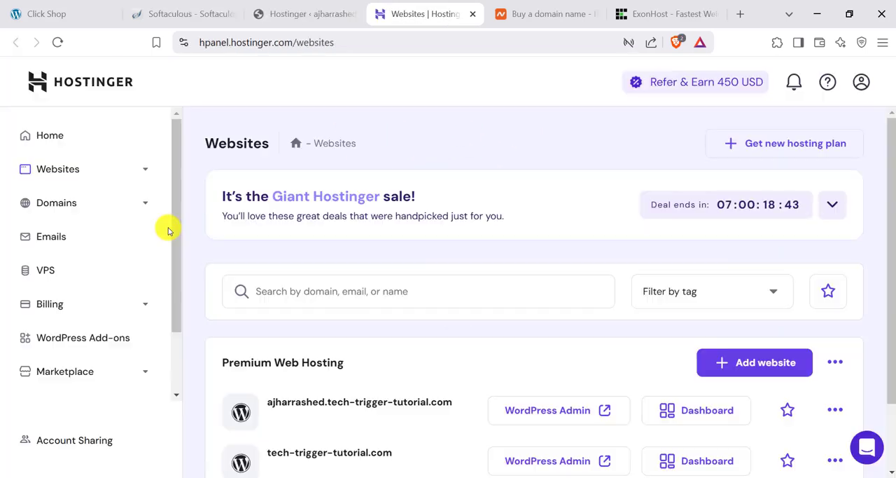
{"action": "scroll", "coordinate": [315, 248], "scroll_direction": "down", "scroll_amount": 2}
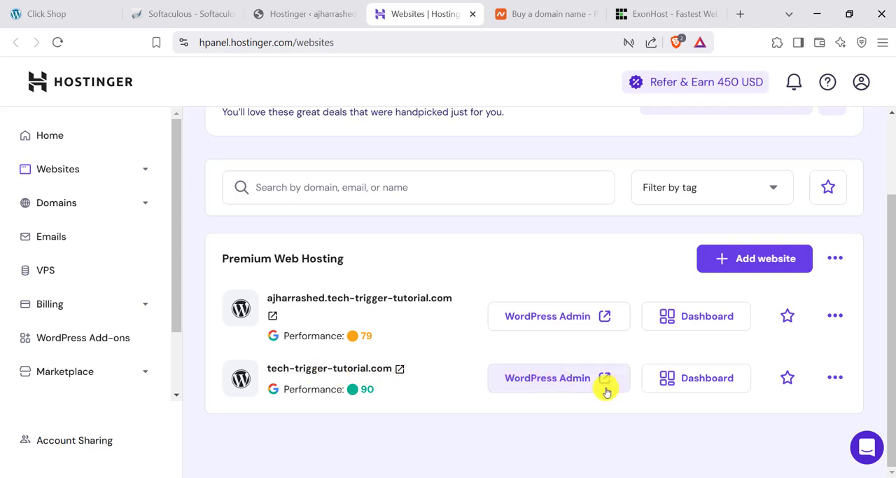
{"action": "left_click", "coordinate": [690, 380]}
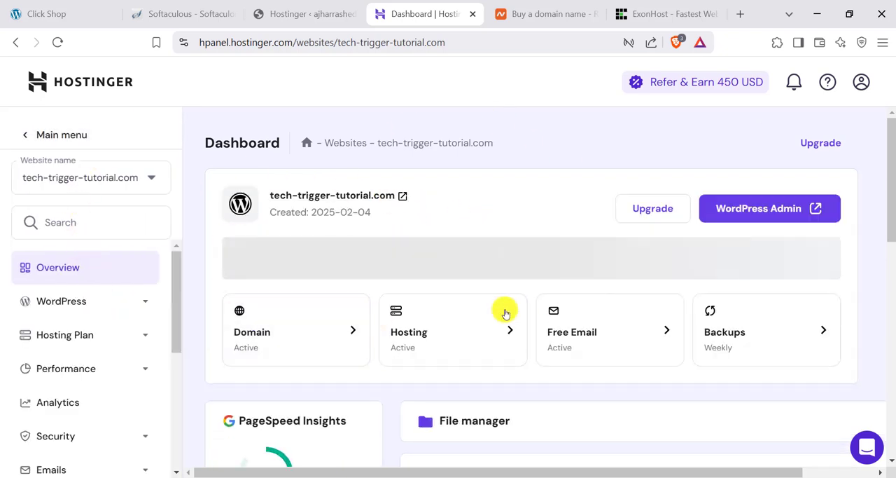
{"action": "scroll", "coordinate": [31, 296], "scroll_direction": "down", "scroll_amount": 2}
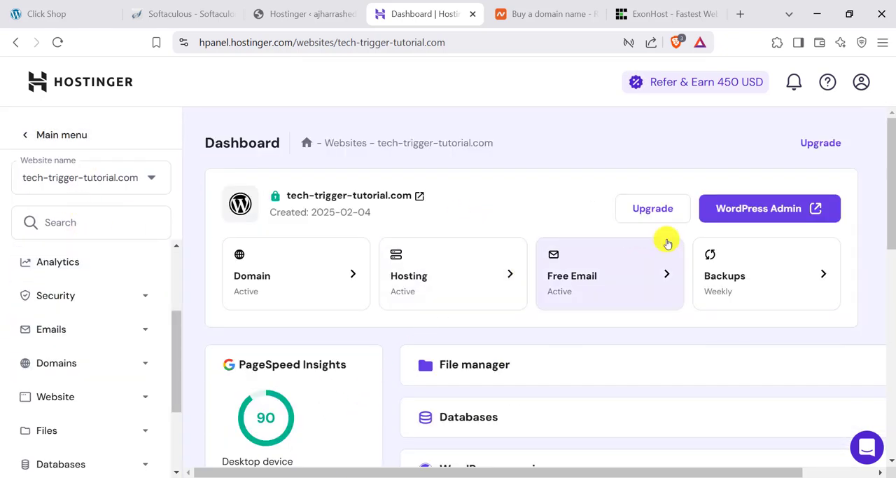
{"action": "left_click", "coordinate": [755, 209]}
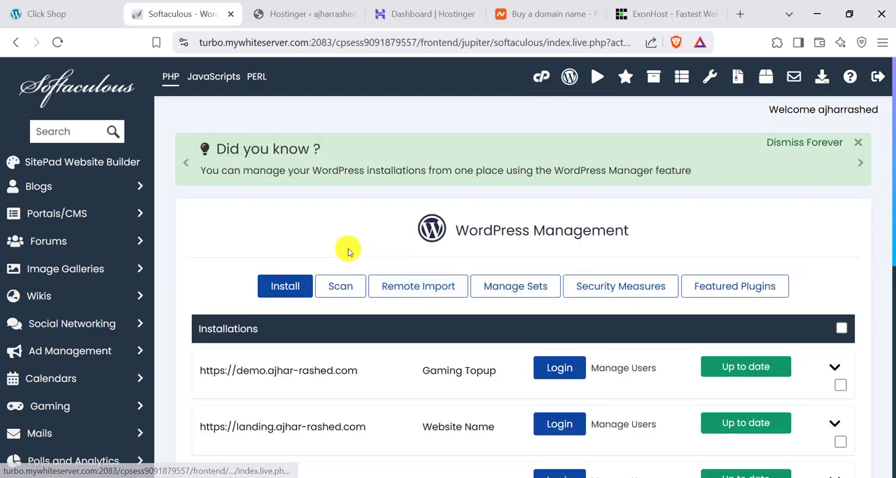
- Log in to WordPress as admin for the main-domain My Blog installation in Softaculous's WordPress Management list
{"action": "scroll", "coordinate": [345, 249], "scroll_direction": "down", "scroll_amount": 4}
{"action": "scroll", "coordinate": [394, 202], "scroll_direction": "up", "scroll_amount": 1}
{"action": "scroll", "coordinate": [336, 322], "scroll_direction": "up", "scroll_amount": 1}
{"action": "scroll", "coordinate": [296, 272], "scroll_direction": "down", "scroll_amount": 1}
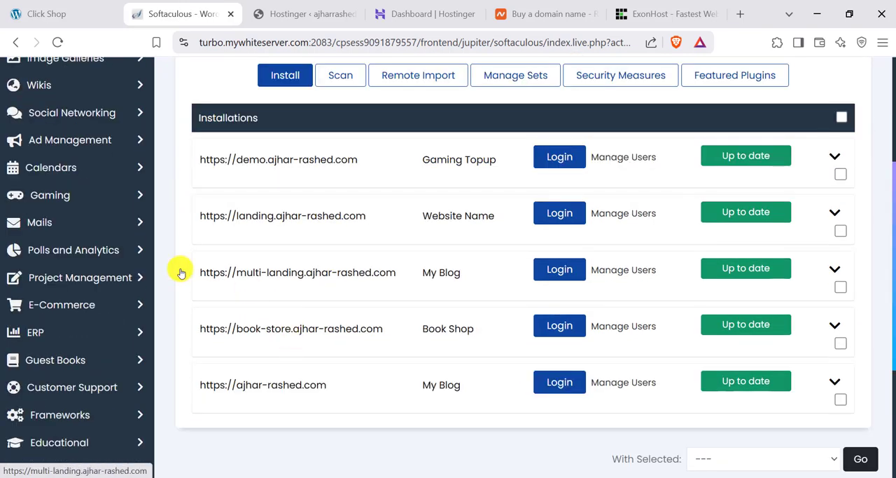
{"action": "scroll", "coordinate": [65, 161], "scroll_direction": "up", "scroll_amount": 3}
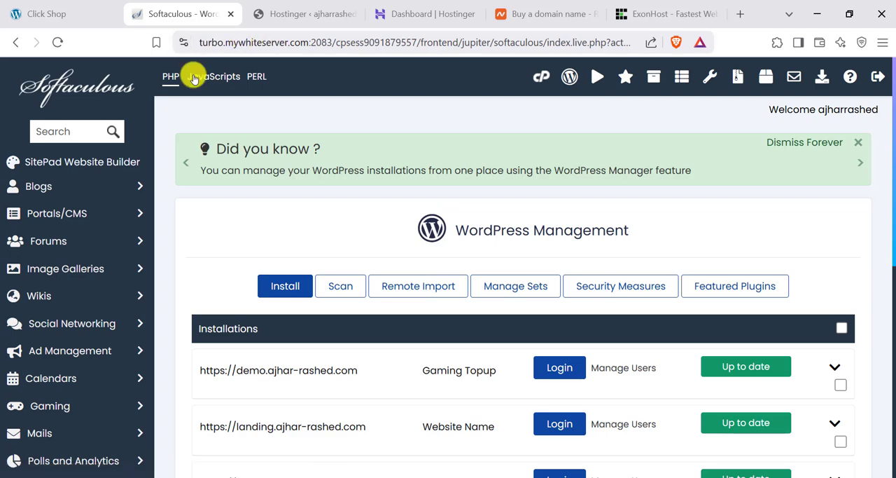
{"action": "scroll", "coordinate": [483, 368], "scroll_direction": "down", "scroll_amount": 5}
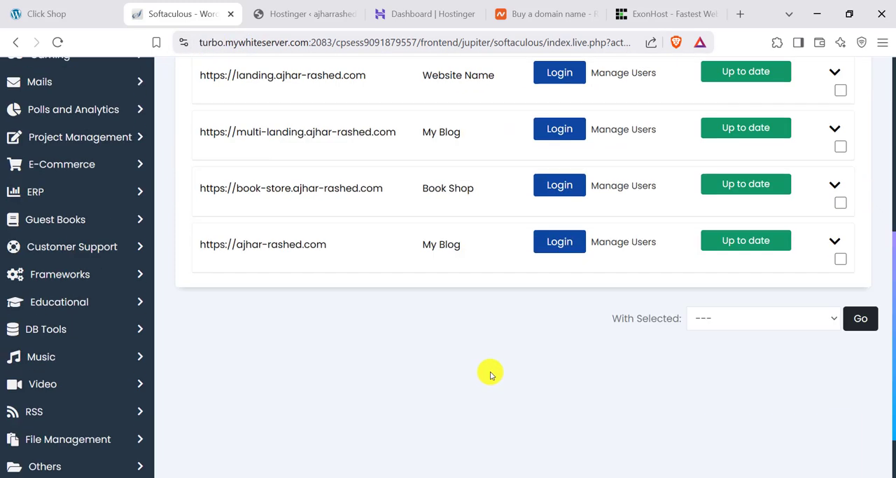
{"action": "left_click", "coordinate": [558, 247]}
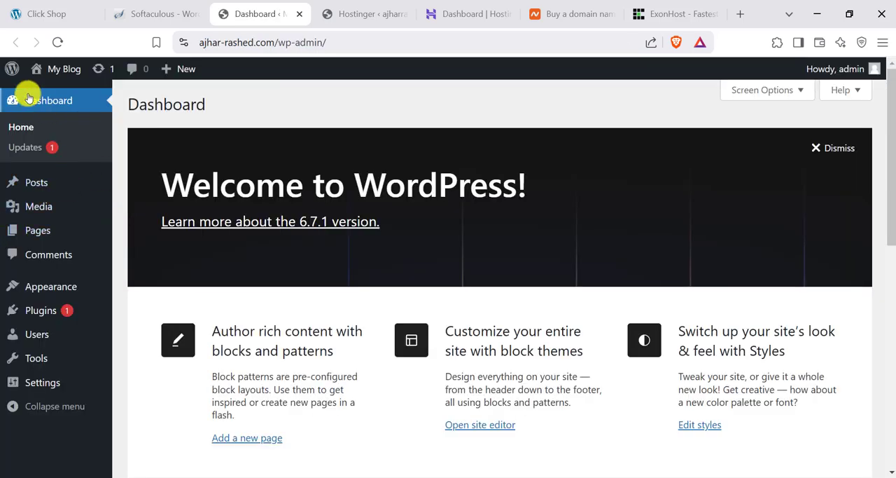
- Visit the My Blog site in a separate tab and look over its default front page
{"action": "mouse_move", "coordinate": [69, 75]}
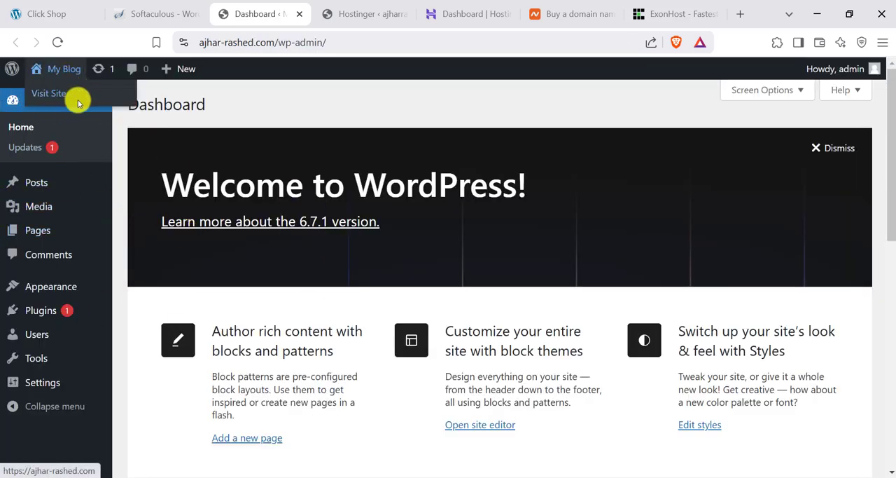
{"action": "left_click", "coordinate": [104, 103], "text": "ctrl"}
{"action": "left_click", "coordinate": [315, 12]}
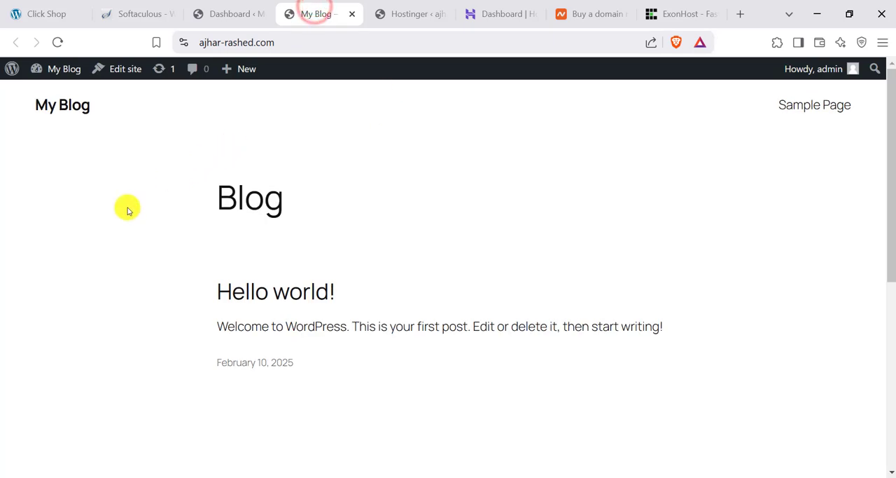
{"action": "scroll", "coordinate": [294, 248], "scroll_direction": "down", "scroll_amount": 5}
{"action": "scroll", "coordinate": [568, 327], "scroll_direction": "up", "scroll_amount": 5}
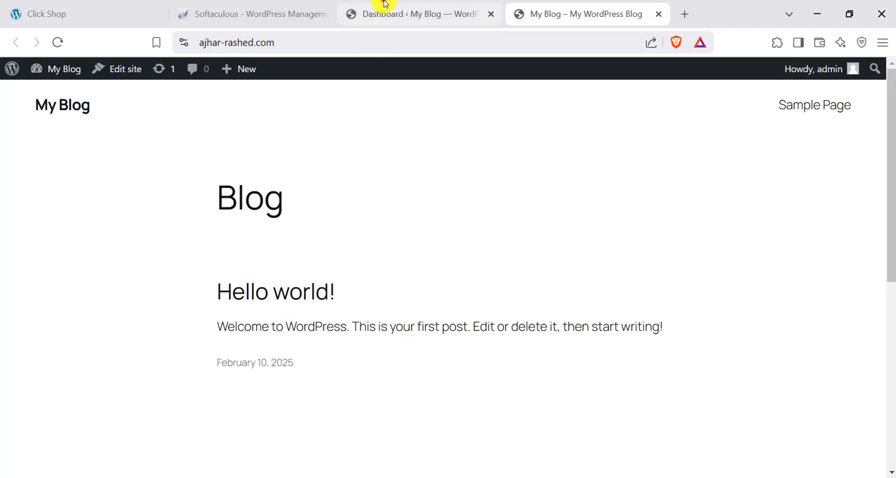
- Open wpmethods.com in a new tab and go to its Shop page
{"action": "key", "text": "ctrl+t"}
{"action": "type", "text": "wpmethods.com"}
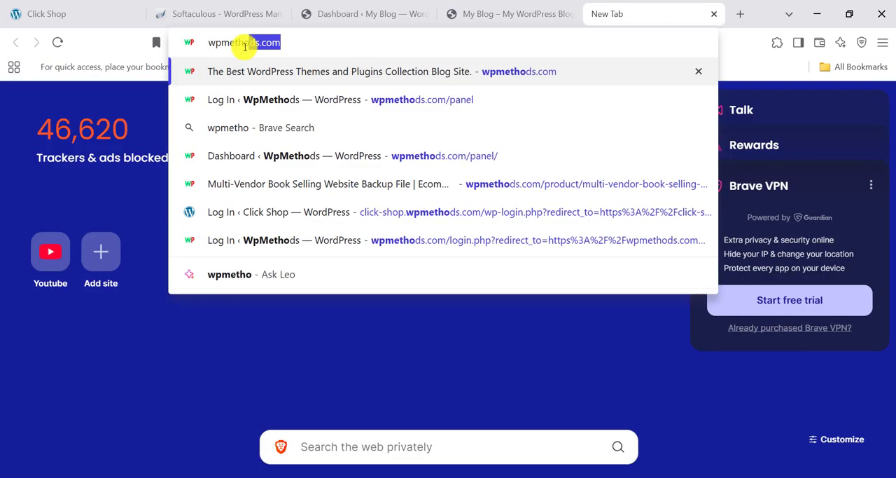
{"action": "key", "text": "Return"}
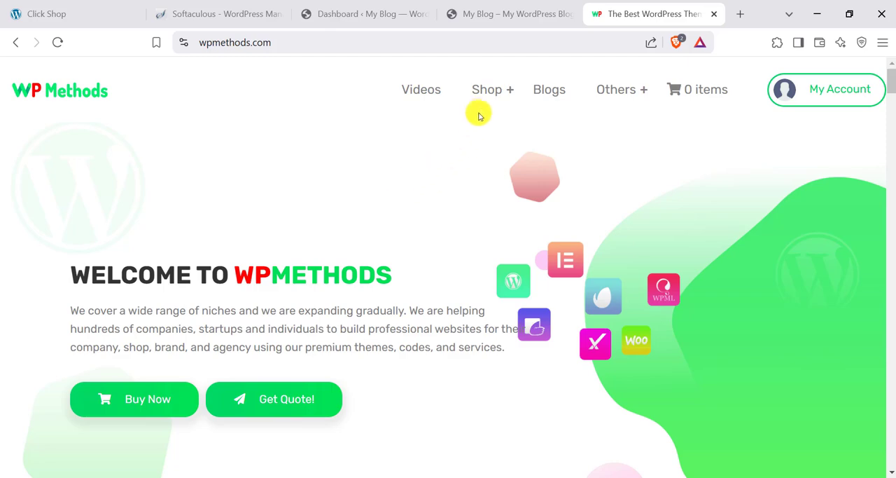
{"action": "left_click", "coordinate": [483, 90]}
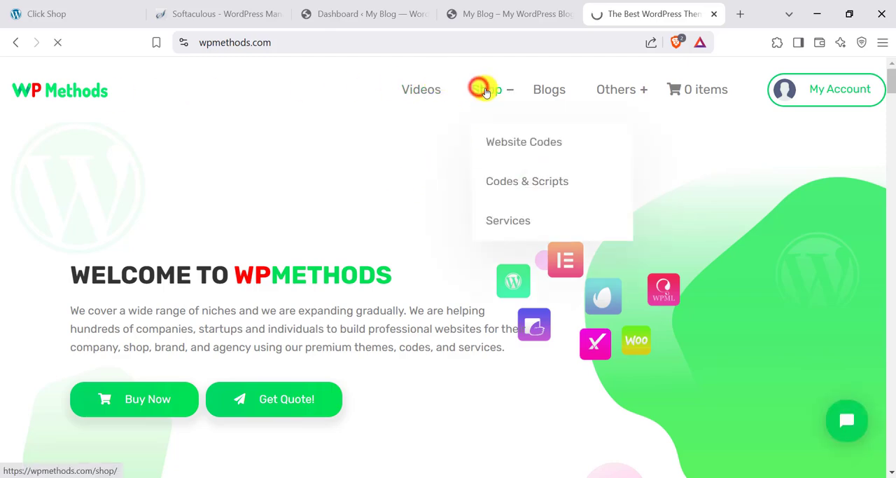
- Browse the shop's products and open the Click Shop – Simple Ecommerce Theme & Multi Product Landing Page product
{"action": "scroll", "coordinate": [388, 164], "scroll_direction": "down", "scroll_amount": 3}
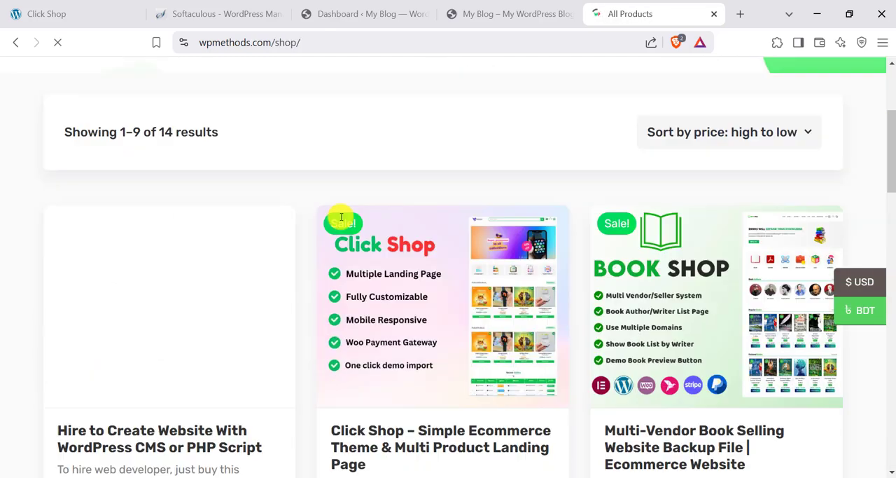
{"action": "scroll", "coordinate": [474, 237], "scroll_direction": "down", "scroll_amount": 2}
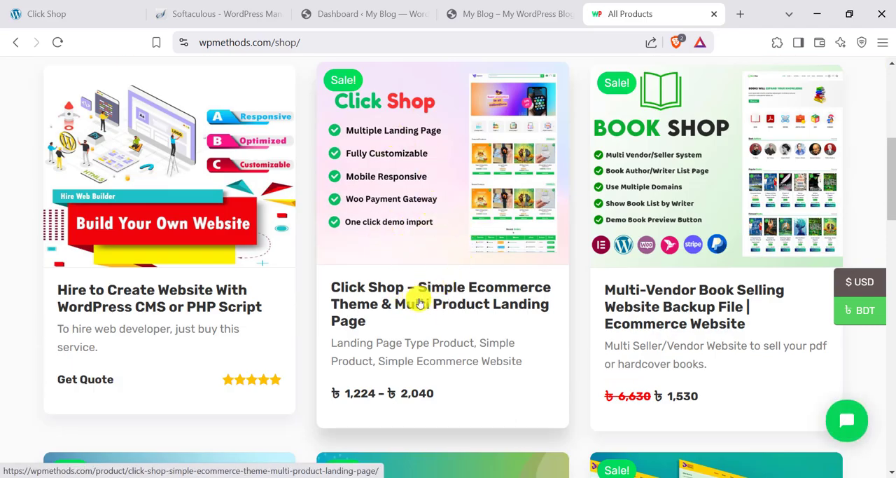
{"action": "scroll", "coordinate": [472, 273], "scroll_direction": "down", "scroll_amount": 4}
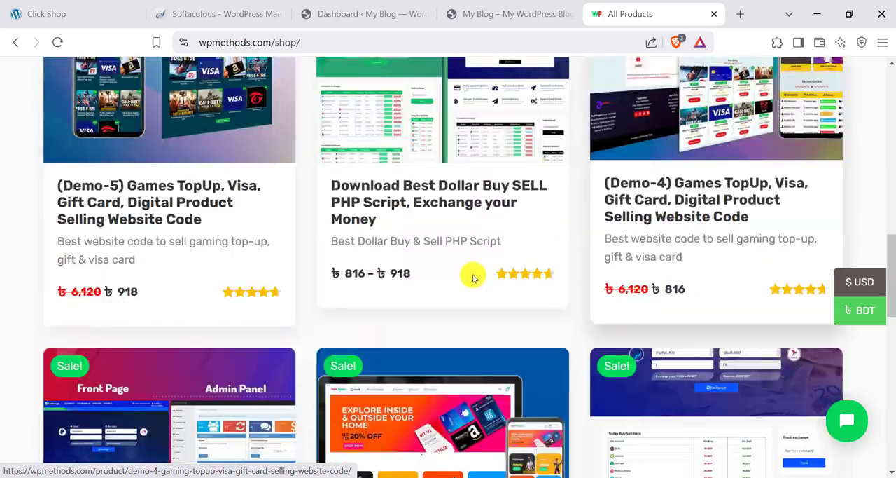
{"action": "scroll", "coordinate": [176, 236], "scroll_direction": "up", "scroll_amount": 2}
{"action": "scroll", "coordinate": [579, 306], "scroll_direction": "down", "scroll_amount": 6}
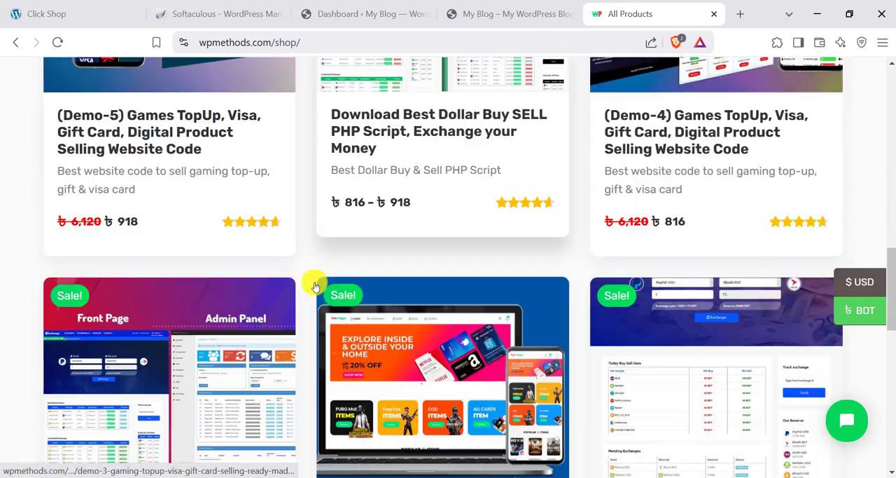
{"action": "scroll", "coordinate": [450, 281], "scroll_direction": "up", "scroll_amount": 4}
{"action": "scroll", "coordinate": [450, 282], "scroll_direction": "up", "scroll_amount": 10}
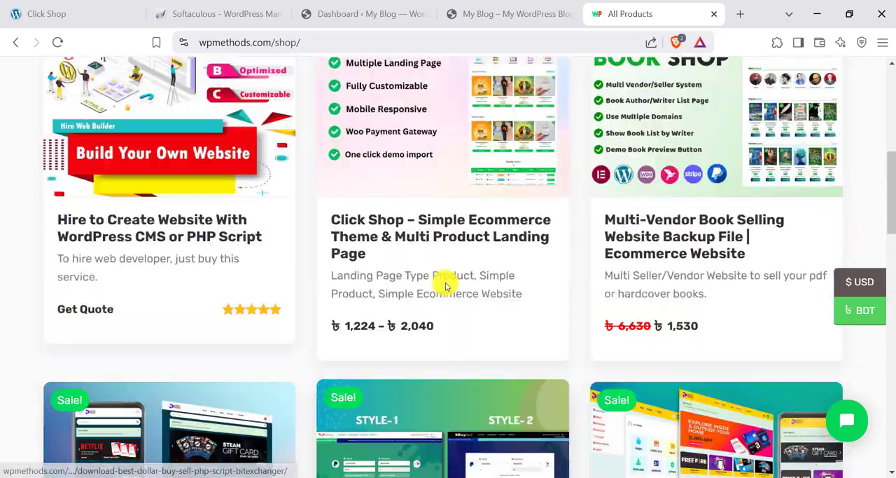
{"action": "scroll", "coordinate": [472, 280], "scroll_direction": "down", "scroll_amount": 1}
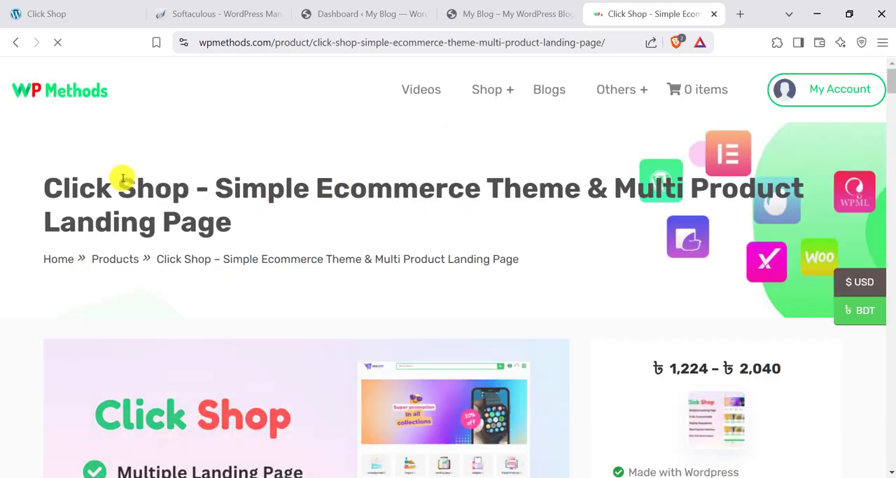
- Review the feature list, price range and license options on the Click Shop product page
{"action": "scroll", "coordinate": [500, 256], "scroll_direction": "down", "scroll_amount": 4}
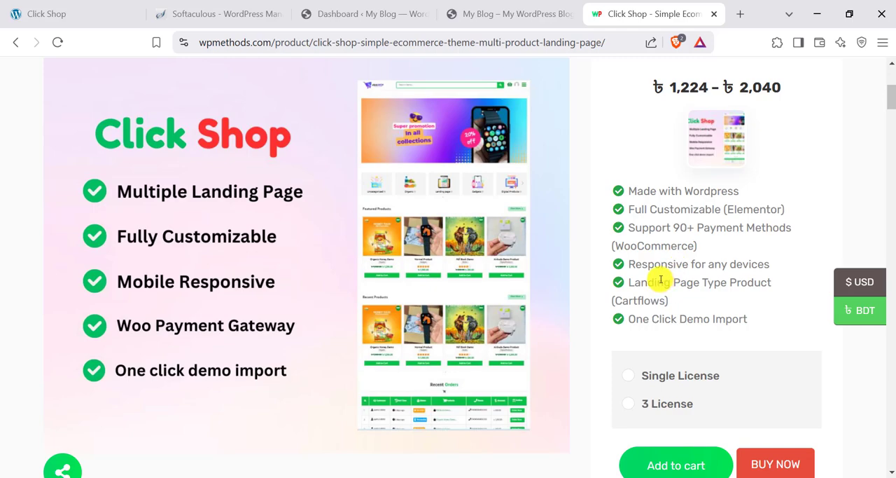
{"action": "scroll", "coordinate": [660, 279], "scroll_direction": "up", "scroll_amount": 4}
{"action": "scroll", "coordinate": [372, 190], "scroll_direction": "down", "scroll_amount": 5}
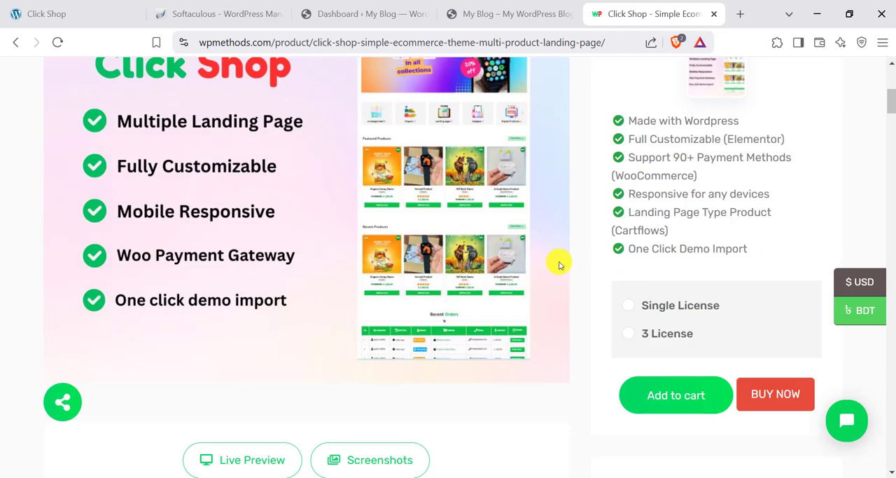
{"action": "scroll", "coordinate": [392, 269], "scroll_direction": "up", "scroll_amount": 2}
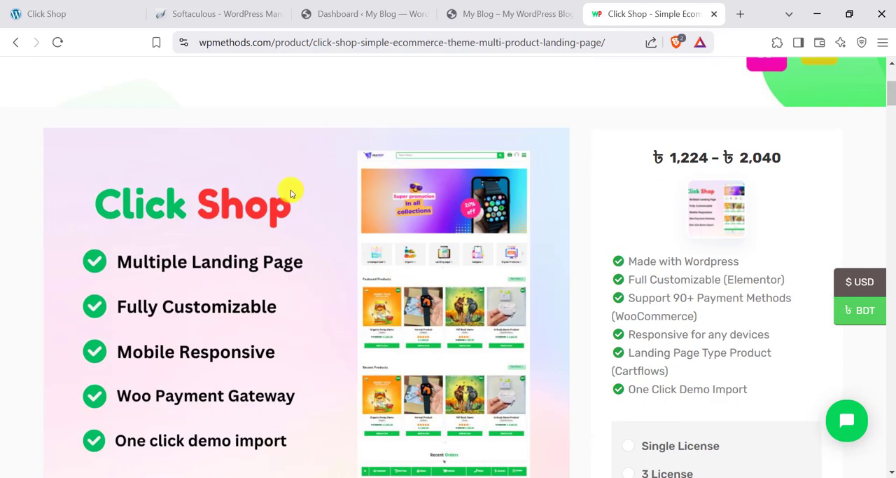
{"action": "scroll", "coordinate": [650, 276], "scroll_direction": "down", "scroll_amount": 1}
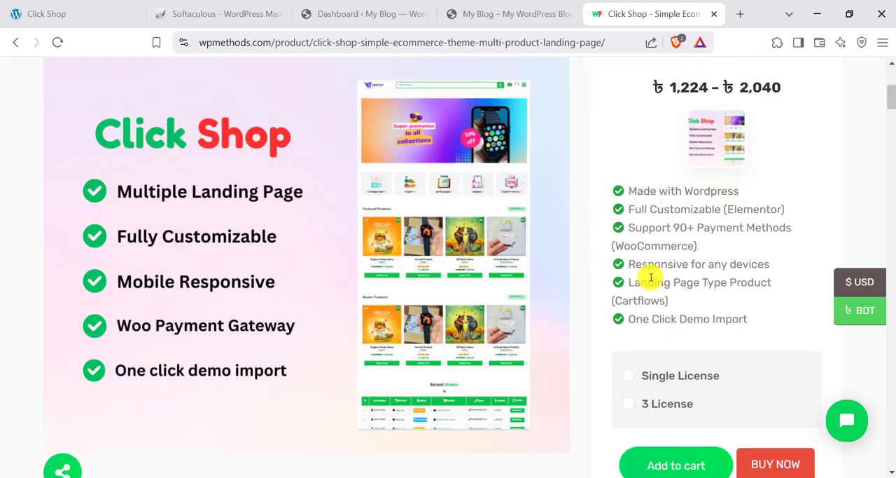
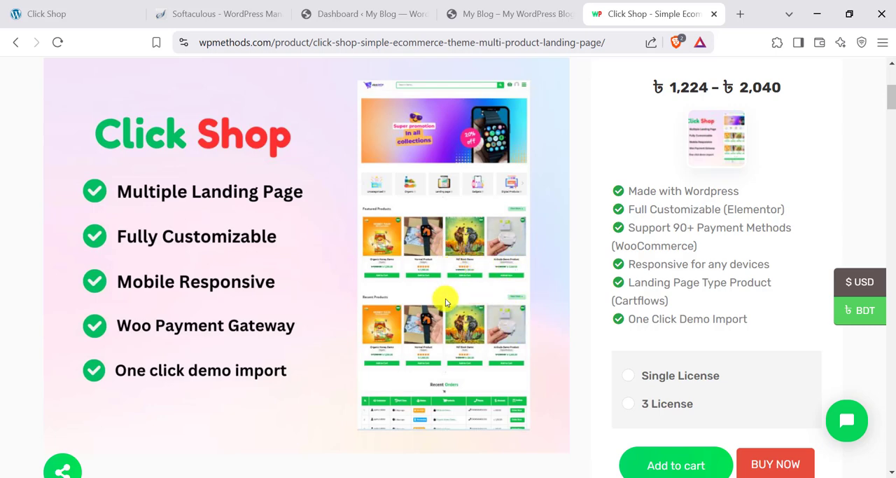
- Compare the Single License and 3 License options for the Click Shop theme, checking each one's price and website limit
{"action": "scroll", "coordinate": [445, 302], "scroll_direction": "down", "scroll_amount": 2}
{"action": "scroll", "coordinate": [465, 270], "scroll_direction": "up", "scroll_amount": 3}
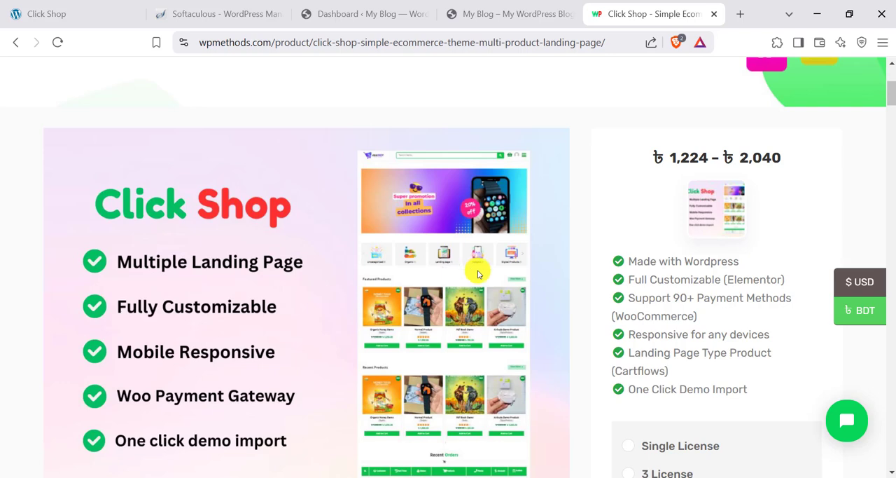
{"action": "scroll", "coordinate": [479, 274], "scroll_direction": "up", "scroll_amount": 1}
{"action": "scroll", "coordinate": [481, 280], "scroll_direction": "down", "scroll_amount": 2}
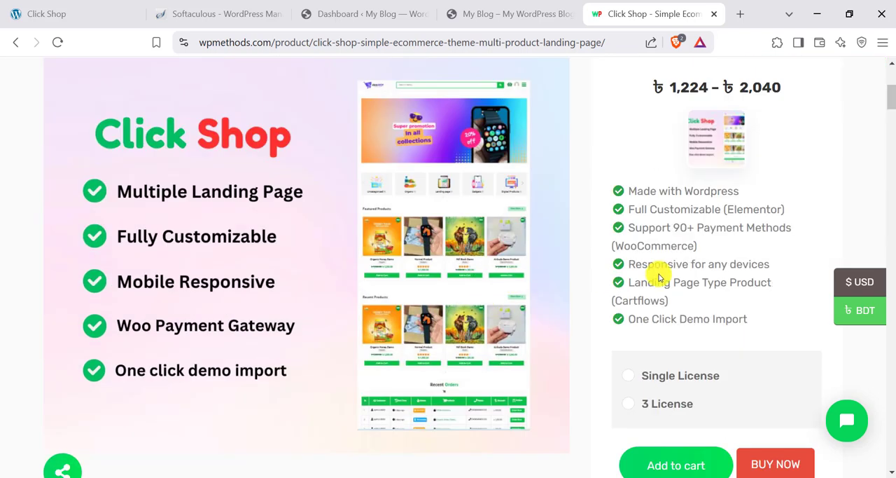
{"action": "left_click", "coordinate": [627, 376]}
{"action": "scroll", "coordinate": [654, 290], "scroll_direction": "down", "scroll_amount": 2}
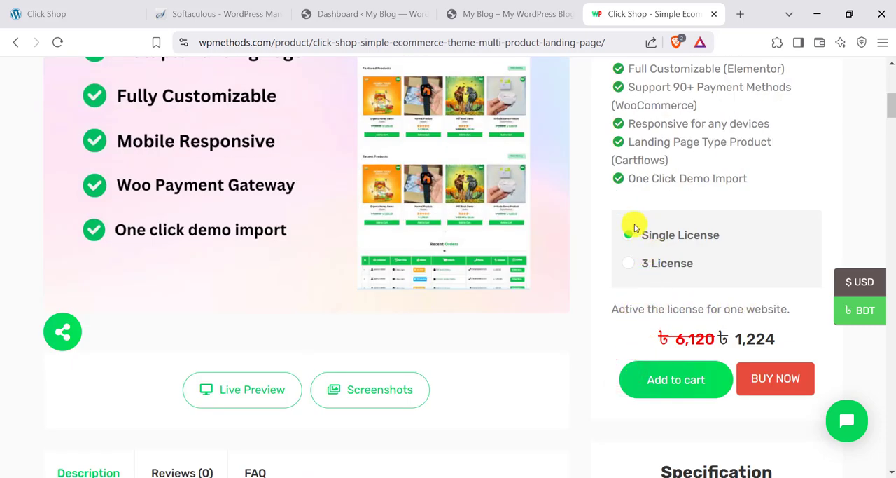
{"action": "scroll", "coordinate": [465, 223], "scroll_direction": "up", "scroll_amount": 2}
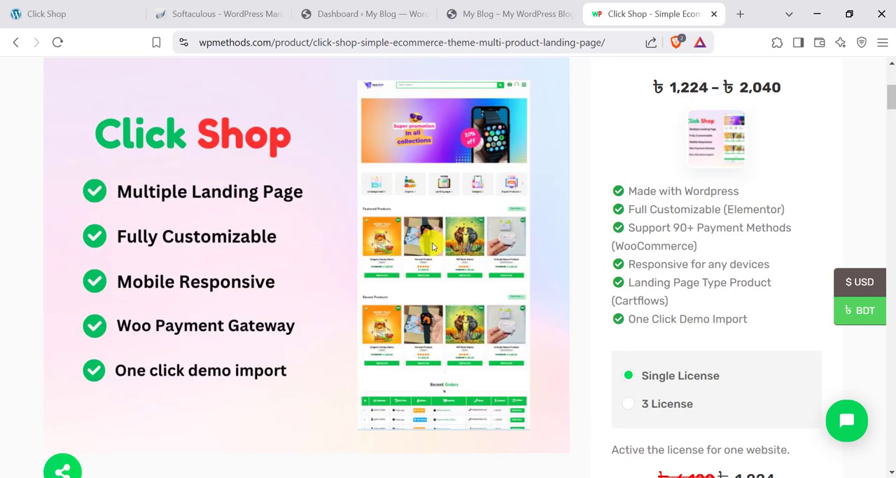
{"action": "left_click", "coordinate": [637, 398]}
{"action": "scroll", "coordinate": [655, 382], "scroll_direction": "down", "scroll_amount": 1}
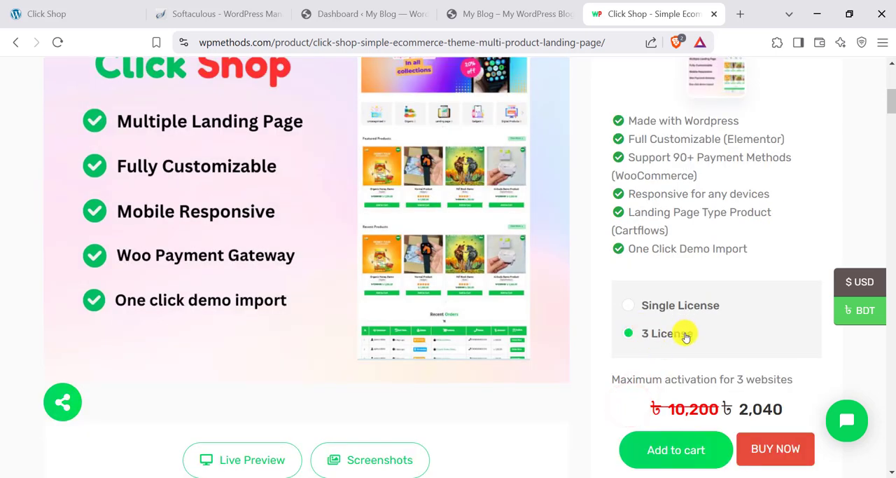
{"action": "left_click_drag", "start_coordinate": [657, 375], "coordinate": [762, 382]}
{"action": "left_click", "coordinate": [763, 382]}
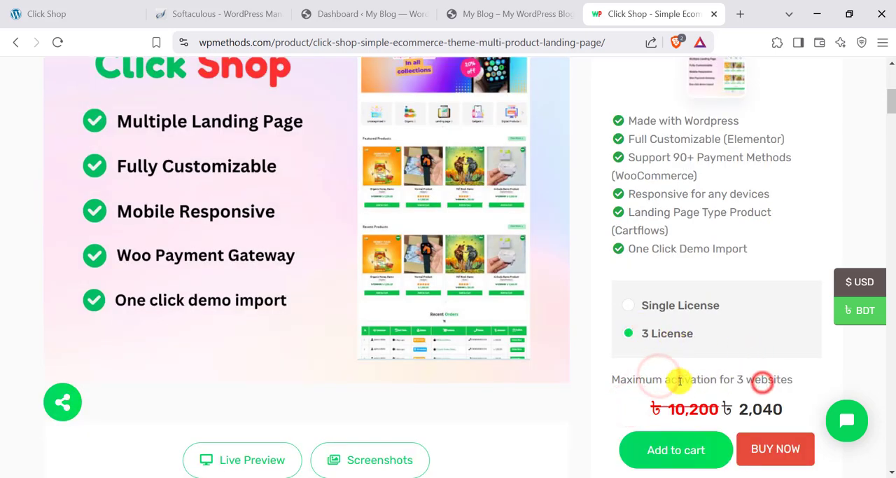
{"action": "left_click", "coordinate": [652, 306]}
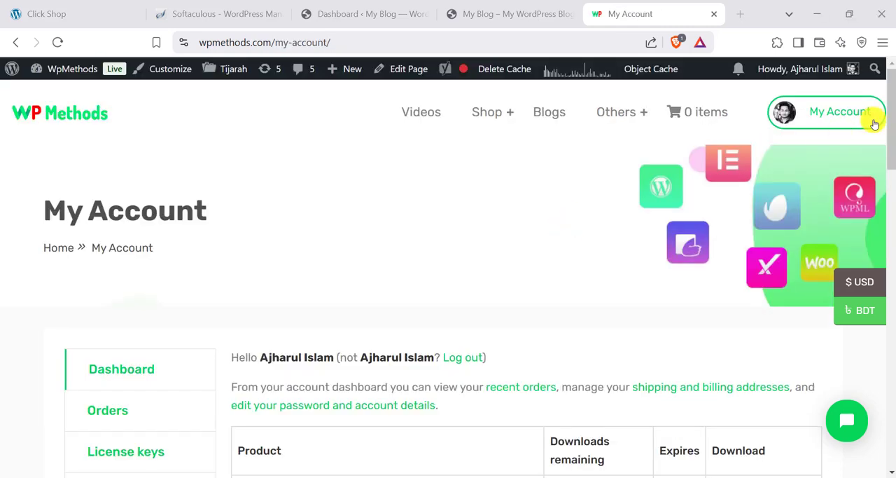
- Open the account's orders and view the January 31, 2025 Click Shop 3 License order with its theme download
{"action": "mouse_move", "coordinate": [820, 115]}
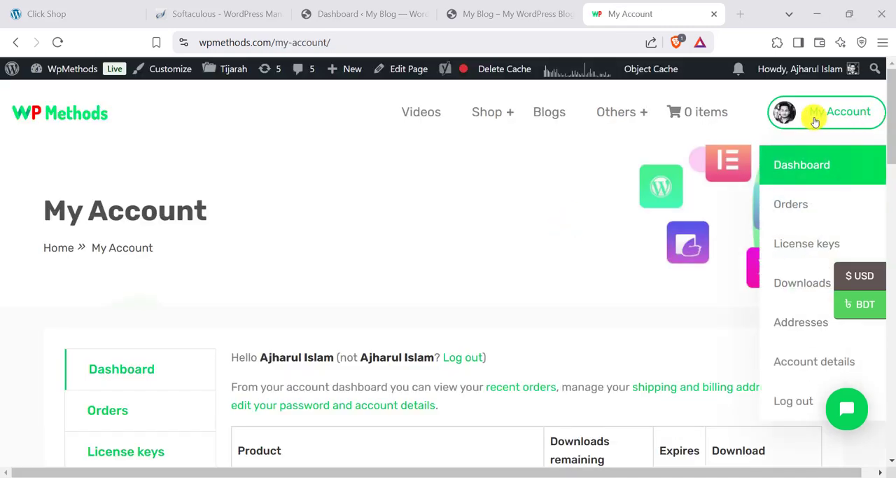
{"action": "left_click", "coordinate": [798, 203]}
{"action": "scroll", "coordinate": [530, 306], "scroll_direction": "down", "scroll_amount": 2}
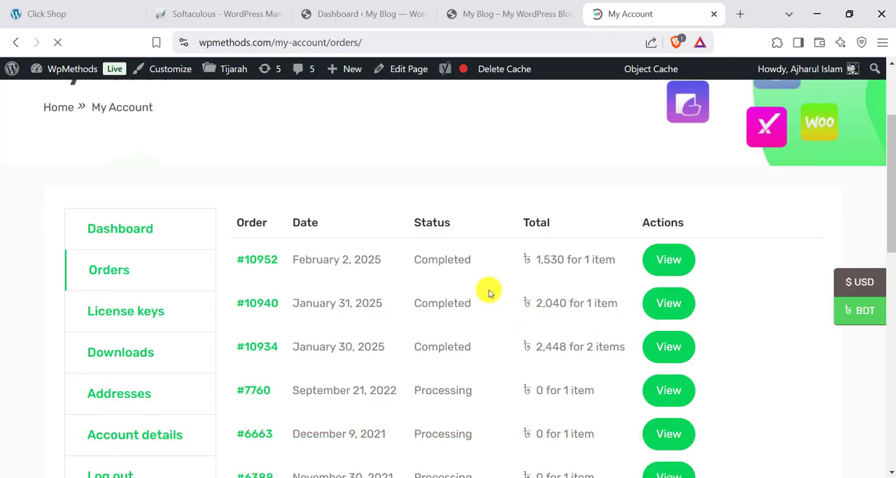
{"action": "left_click", "coordinate": [668, 320]}
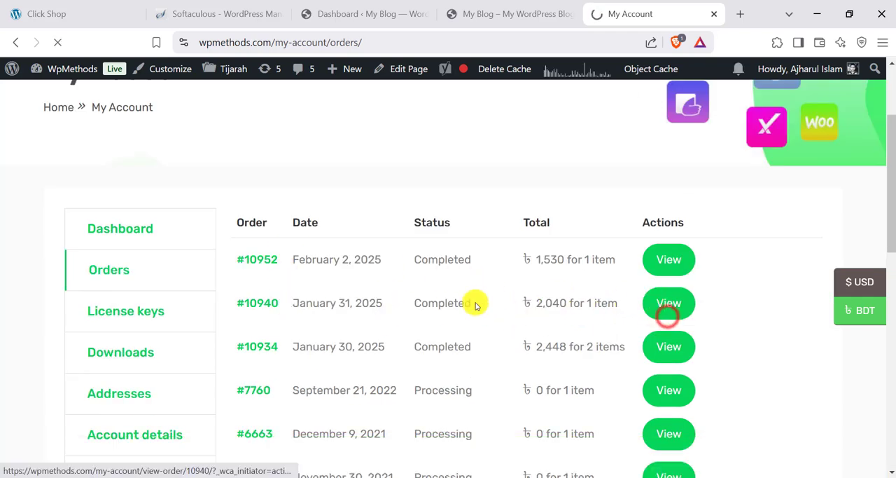
{"action": "scroll", "coordinate": [354, 315], "scroll_direction": "down", "scroll_amount": 3}
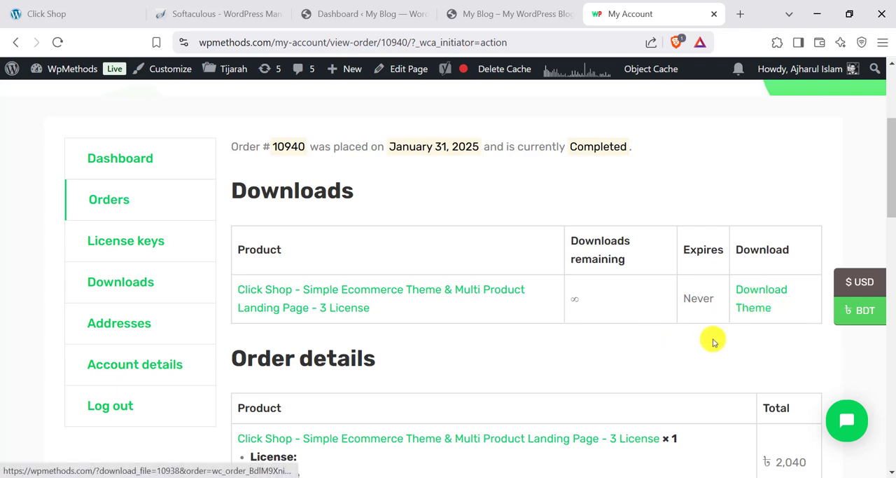
{"action": "scroll", "coordinate": [713, 343], "scroll_direction": "down", "scroll_amount": 2}
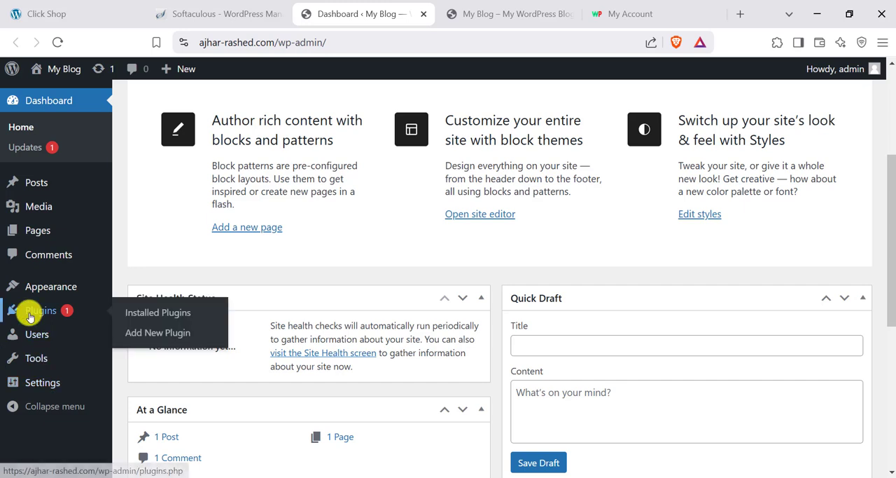
- In the My Blog WordPress admin, upload click-shop.zip as a new theme, then install and activate it
{"action": "mouse_move", "coordinate": [37, 298]}
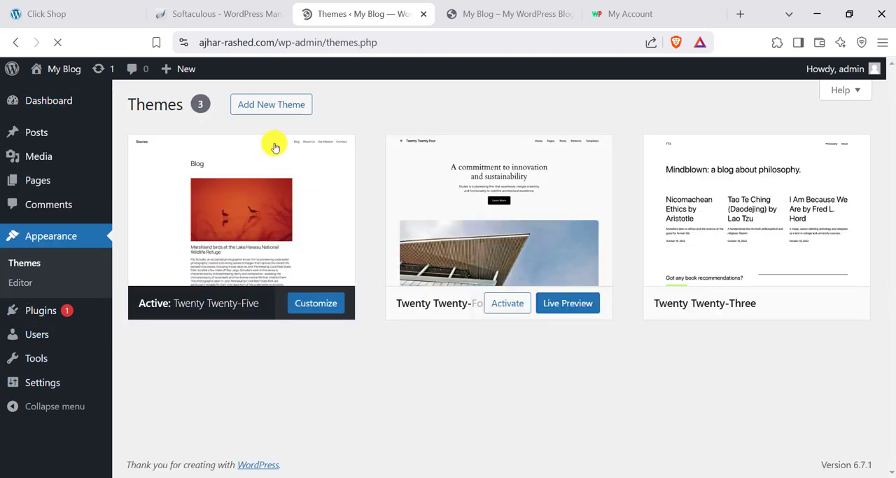
{"action": "left_click", "coordinate": [273, 105]}
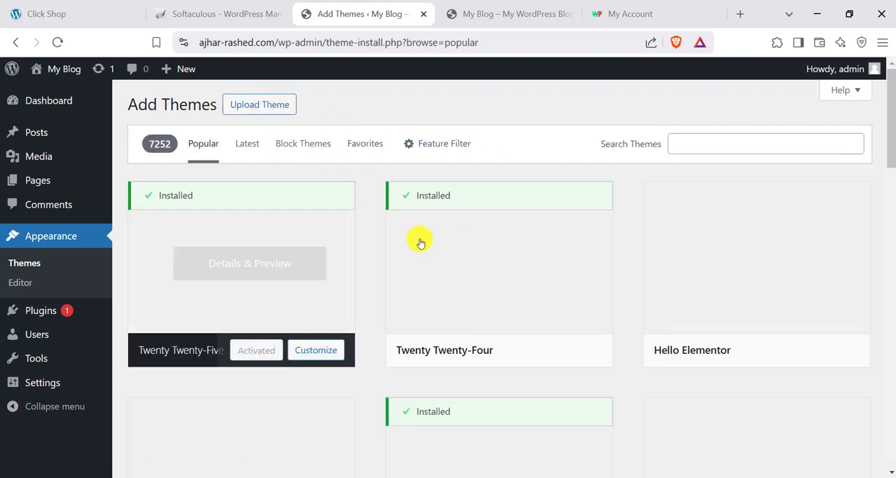
{"action": "left_click", "coordinate": [257, 104]}
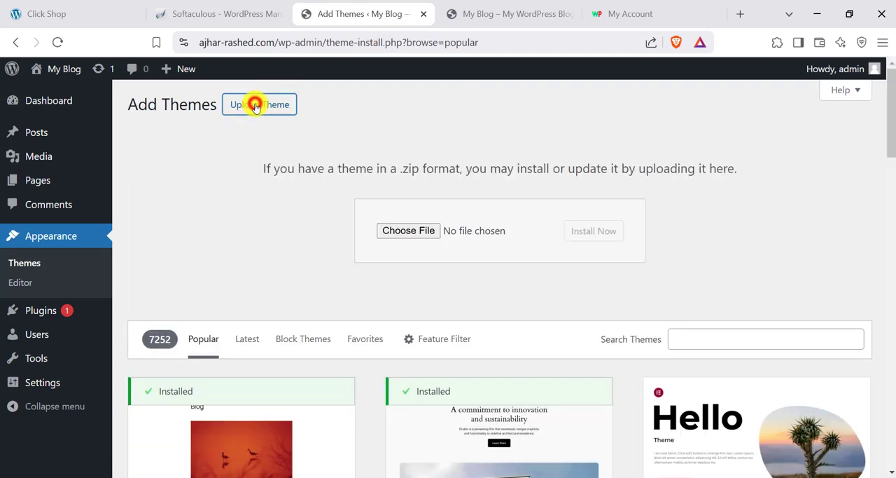
{"action": "left_click", "coordinate": [416, 235]}
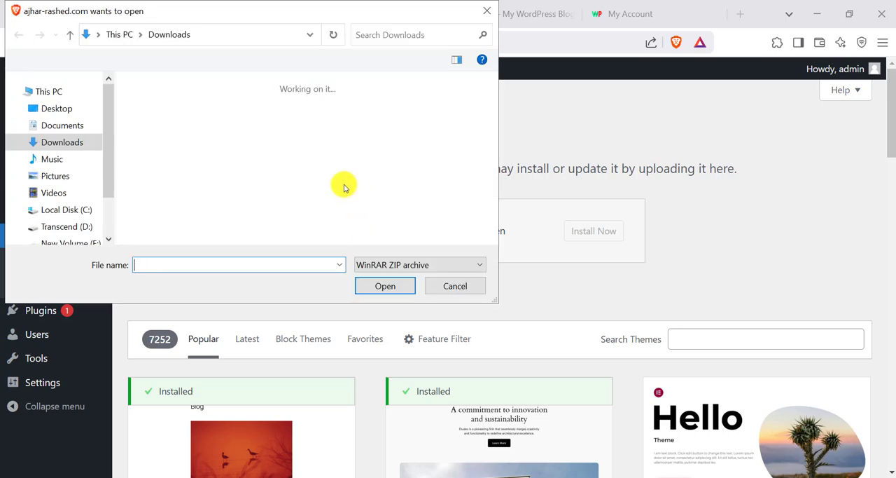
{"action": "left_click", "coordinate": [178, 147]}
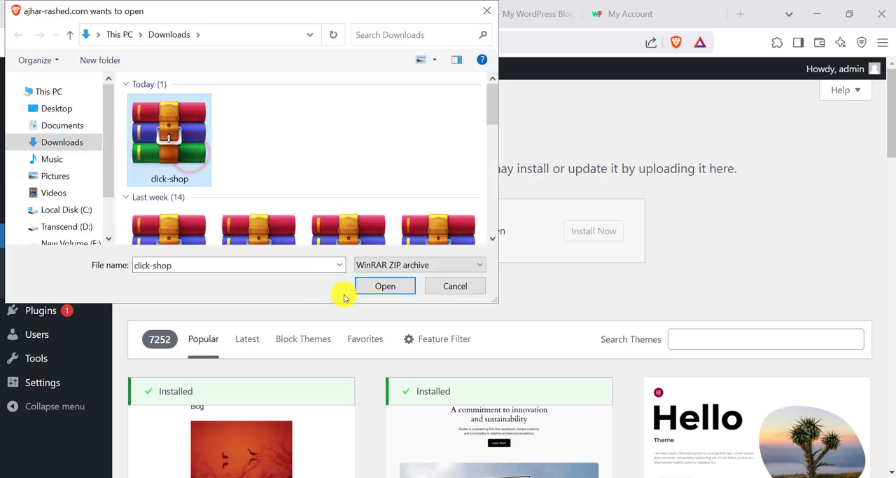
{"action": "left_click", "coordinate": [384, 285]}
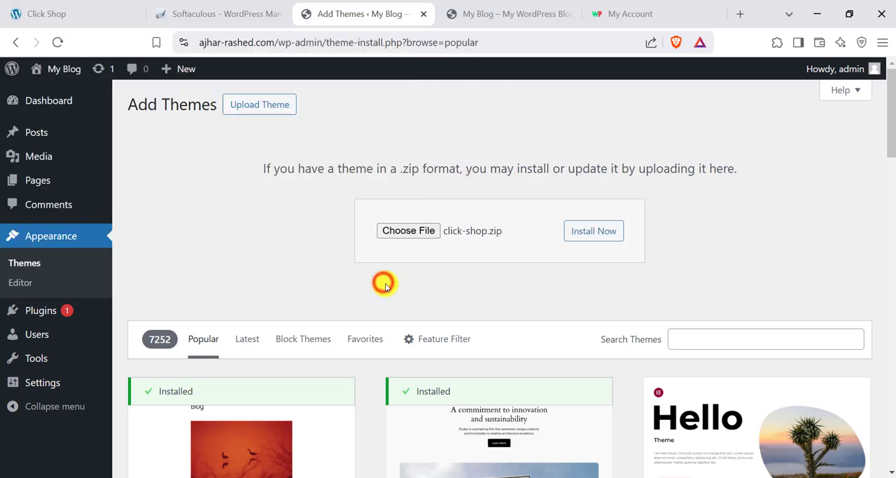
{"action": "left_click", "coordinate": [592, 231]}
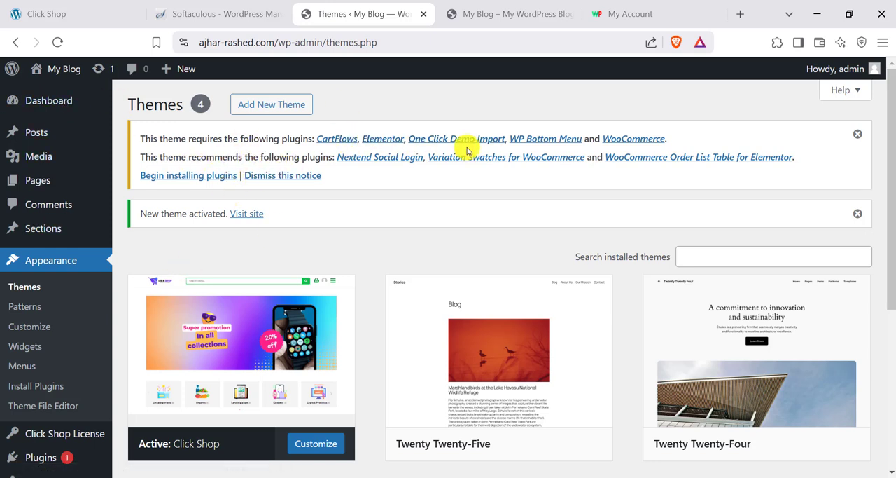
- Review the Click Shop theme's required and recommended plugins and try to install all of them in bulk
{"action": "left_click", "coordinate": [182, 176]}
{"action": "scroll", "coordinate": [198, 291], "scroll_direction": "down", "scroll_amount": 2}
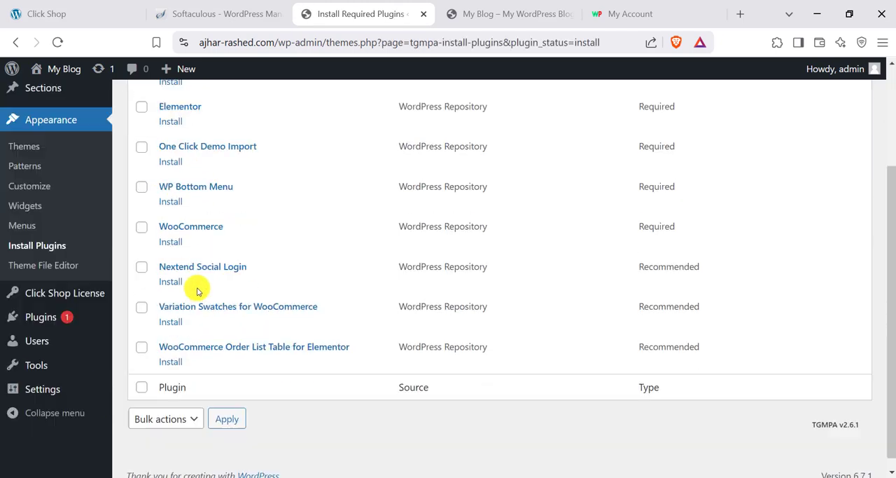
{"action": "scroll", "coordinate": [182, 200], "scroll_direction": "up", "scroll_amount": 1}
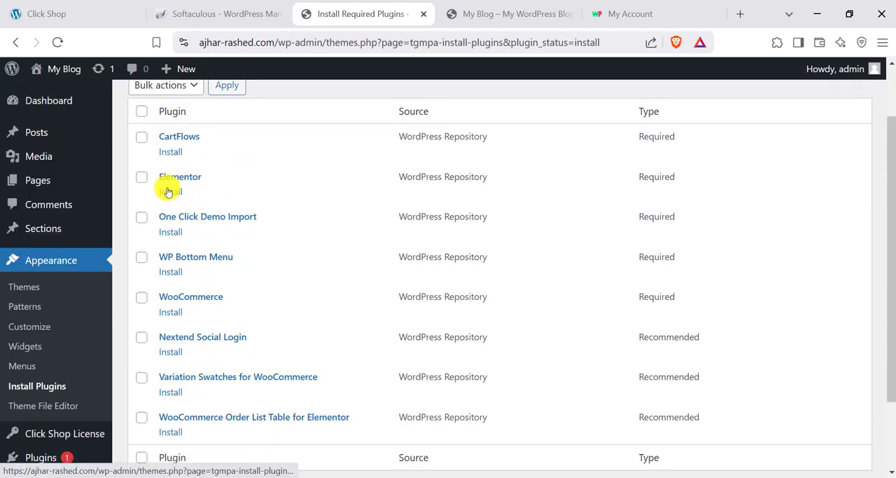
{"action": "scroll", "coordinate": [179, 342], "scroll_direction": "down", "scroll_amount": 1}
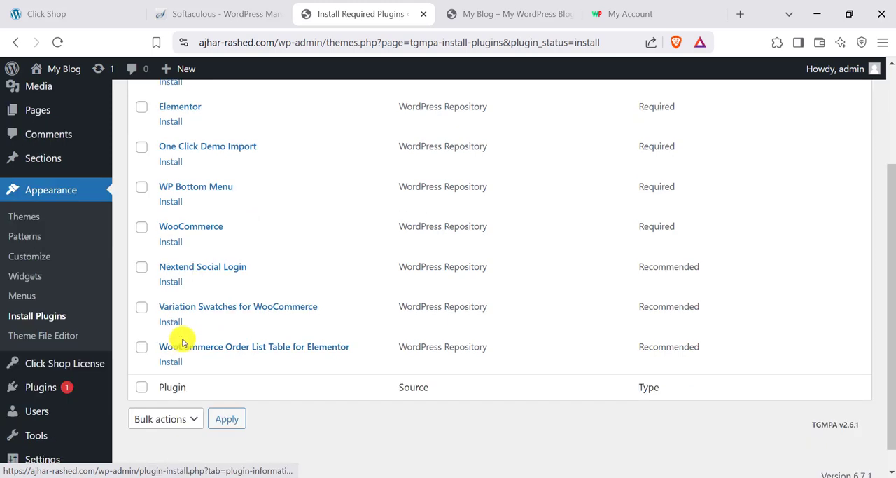
{"action": "scroll", "coordinate": [182, 342], "scroll_direction": "up", "scroll_amount": 1}
{"action": "scroll", "coordinate": [144, 110], "scroll_direction": "up", "scroll_amount": 1}
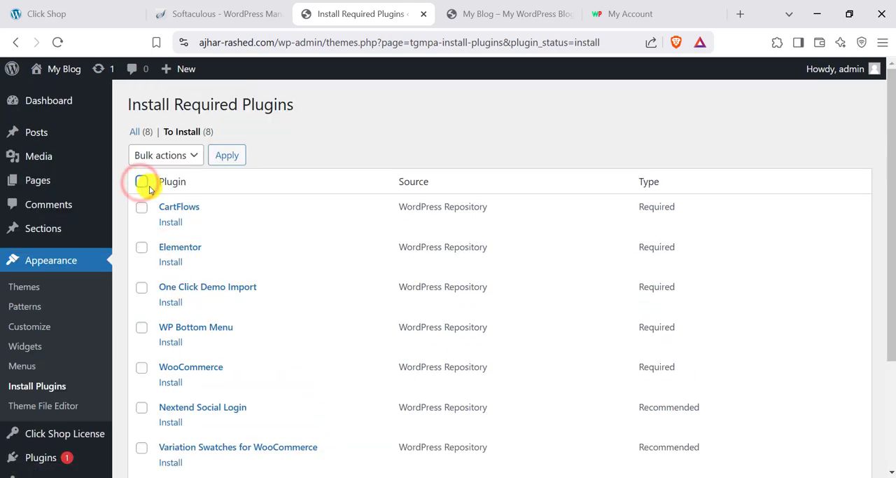
{"action": "left_click", "coordinate": [137, 183]}
{"action": "left_click", "coordinate": [162, 155]}
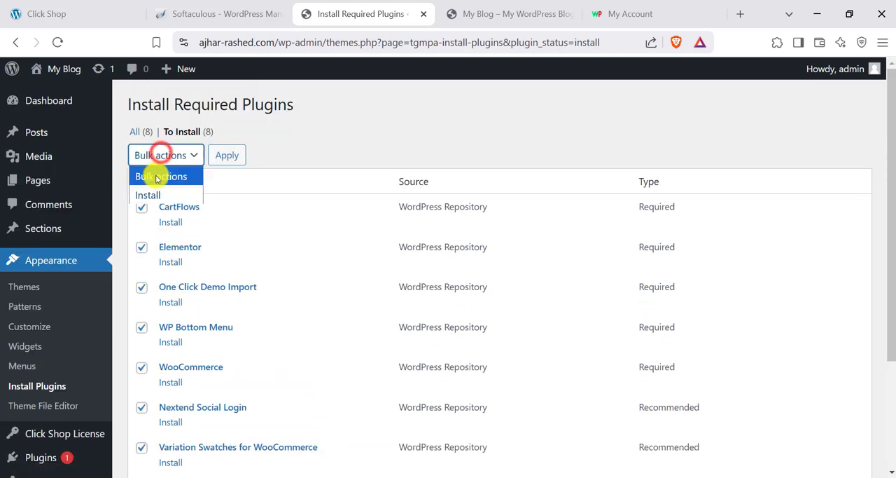
{"action": "left_click", "coordinate": [148, 192]}
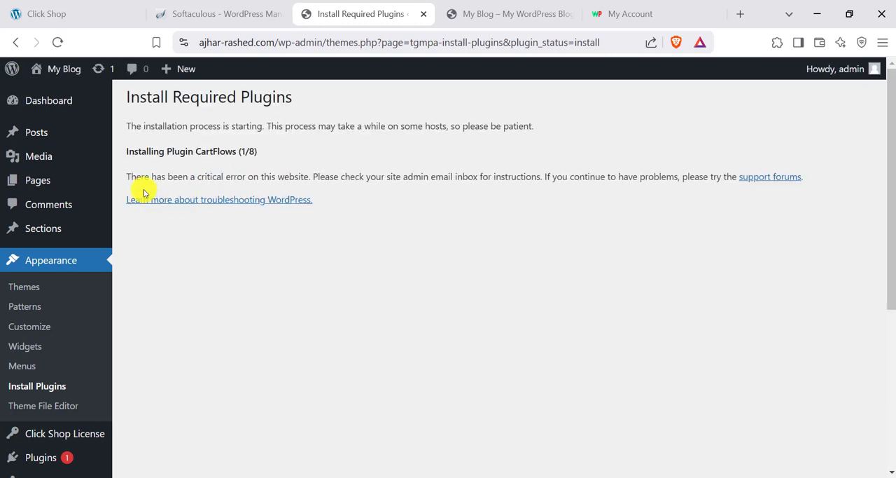
- Install the remaining theme plugins individually, starting with Elementor and One Click Demo Import
{"action": "left_click", "coordinate": [36, 386]}
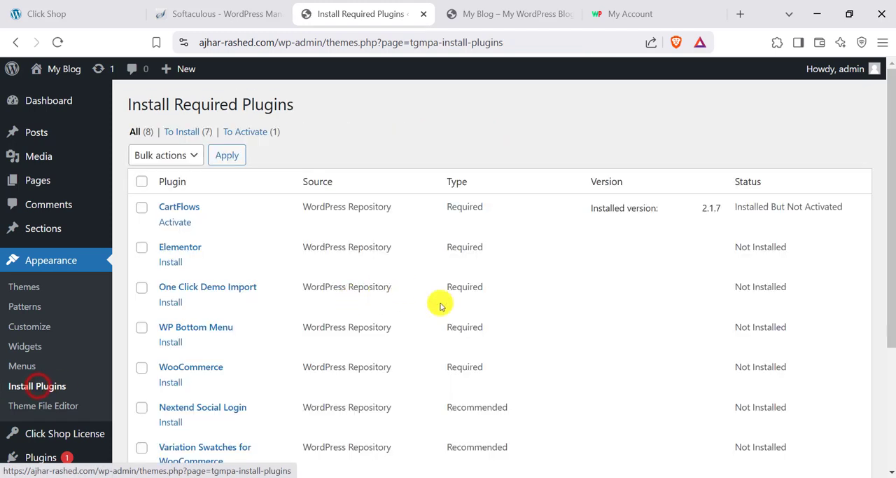
{"action": "left_click", "coordinate": [167, 263]}
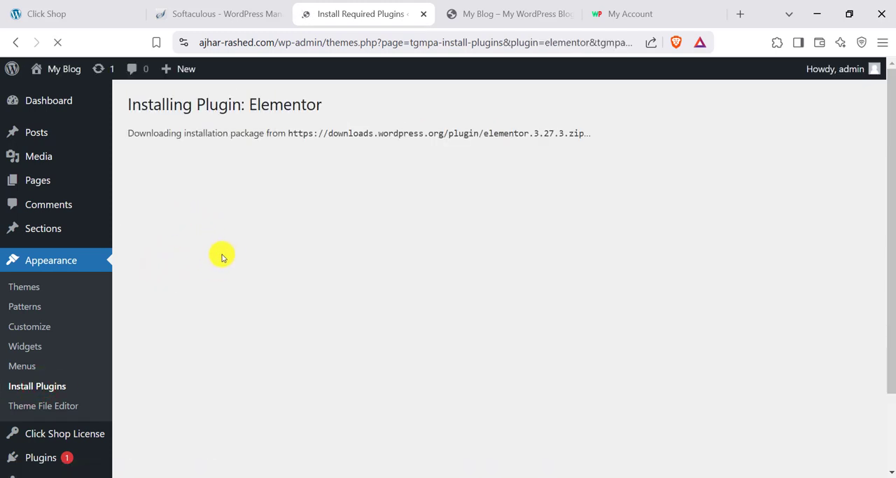
{"action": "left_click", "coordinate": [32, 387]}
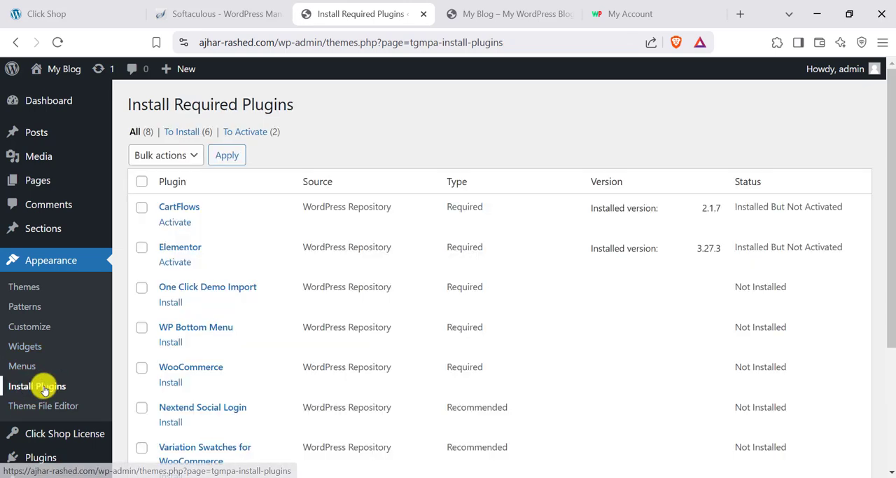
{"action": "left_click", "coordinate": [168, 309]}
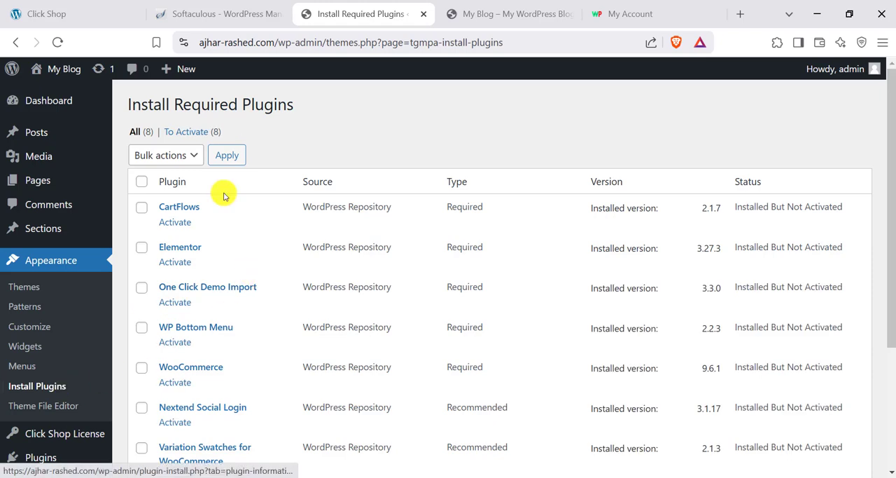
- Activate all eight installed theme plugins in one bulk action
{"action": "scroll", "coordinate": [176, 278], "scroll_direction": "down", "scroll_amount": 3}
{"action": "scroll", "coordinate": [175, 310], "scroll_direction": "up", "scroll_amount": 2}
{"action": "scroll", "coordinate": [175, 310], "scroll_direction": "up", "scroll_amount": 2}
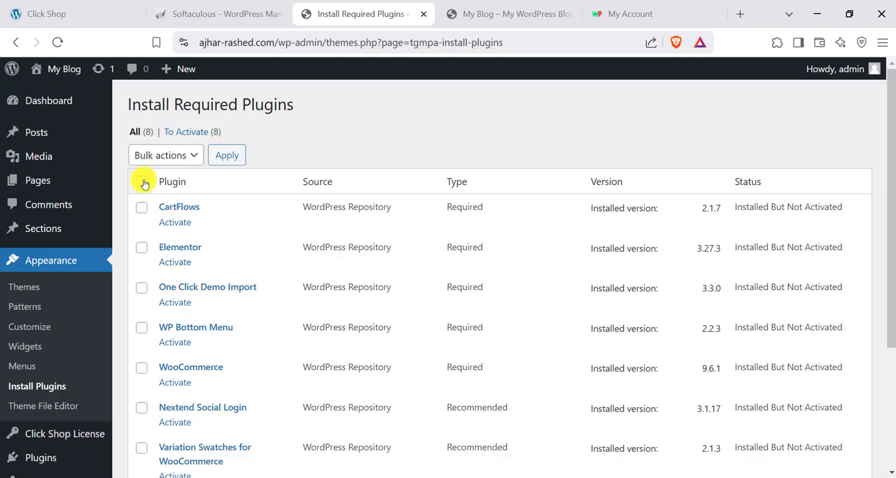
{"action": "left_click", "coordinate": [144, 183]}
{"action": "left_click", "coordinate": [145, 155]}
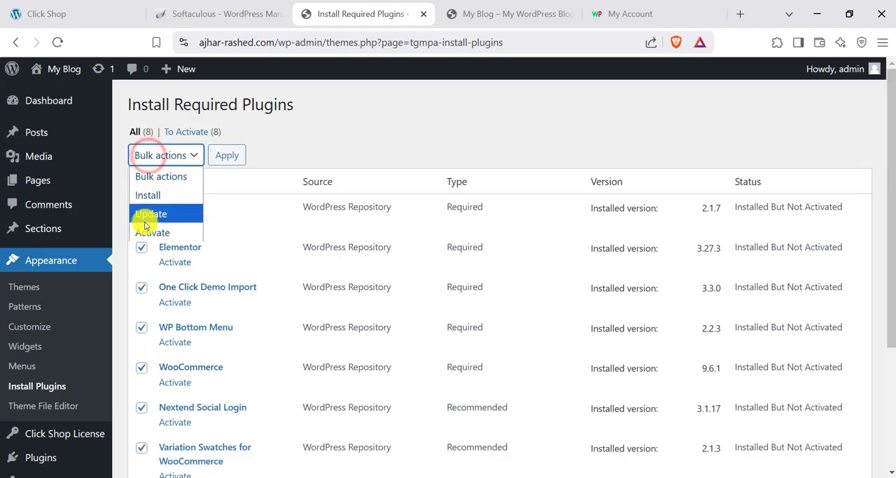
{"action": "left_click", "coordinate": [149, 232]}
{"action": "left_click", "coordinate": [227, 155]}
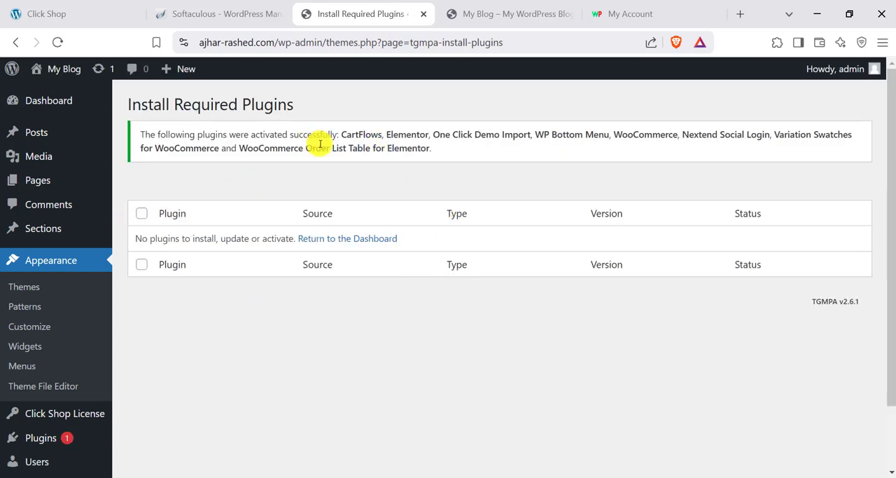
- Return to the WordPress Dashboard, closing the Elementor onboarding, and read the Click Shop theme license notice
{"action": "left_click", "coordinate": [56, 105]}
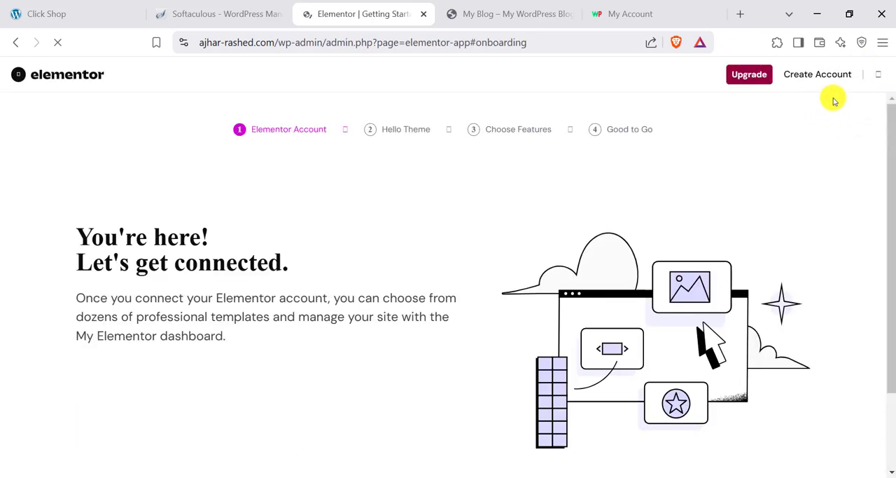
{"action": "left_click", "coordinate": [880, 70]}
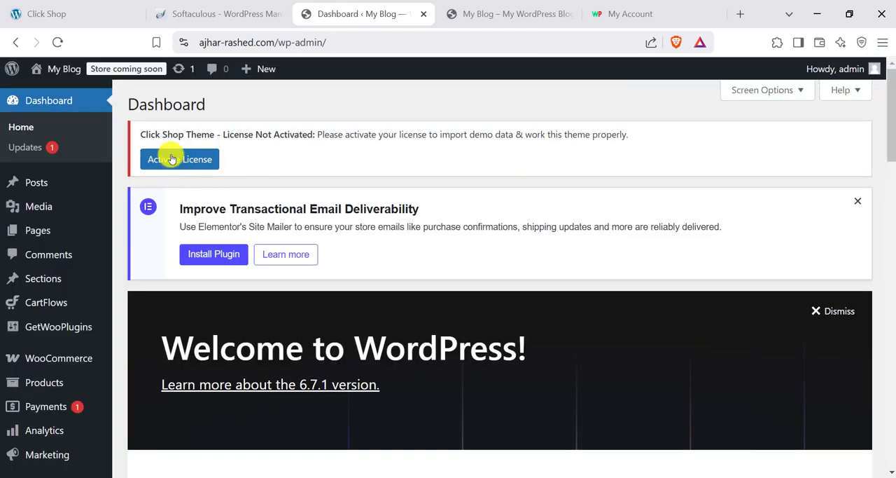
{"action": "left_click_drag", "start_coordinate": [137, 141], "coordinate": [216, 129]}
{"action": "left_click", "coordinate": [220, 129]}
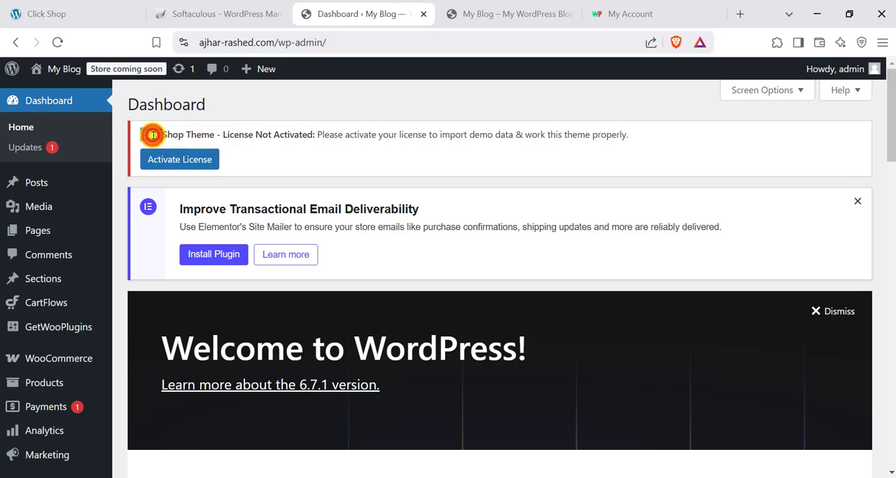
- Read the Click Shop license notice on the Dashboard and open the theme's license activation page
{"action": "double_click", "coordinate": [276, 136]}
{"action": "left_click", "coordinate": [503, 145]}
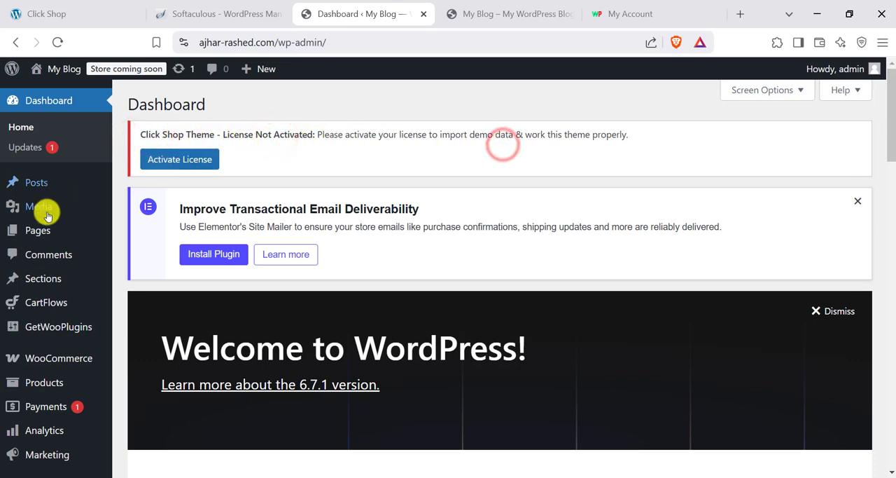
{"action": "scroll", "coordinate": [56, 266], "scroll_direction": "down", "scroll_amount": 7}
{"action": "scroll", "coordinate": [74, 330], "scroll_direction": "up", "scroll_amount": 7}
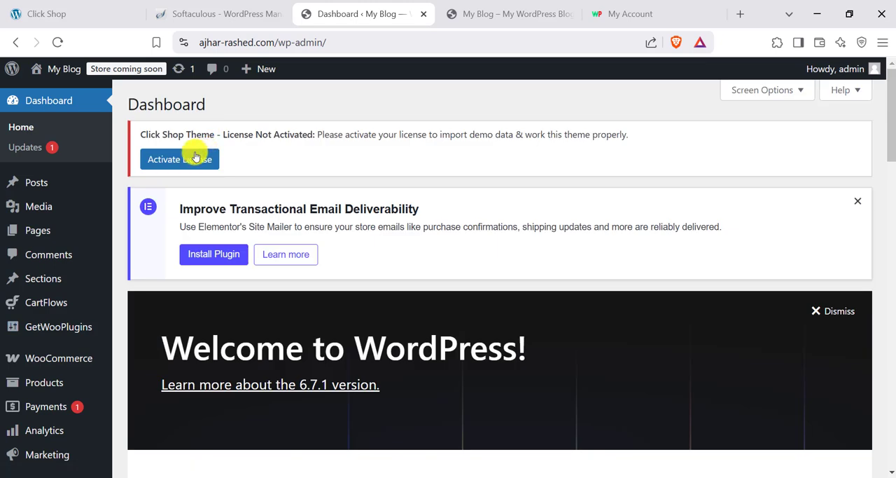
{"action": "left_click", "coordinate": [180, 158]}
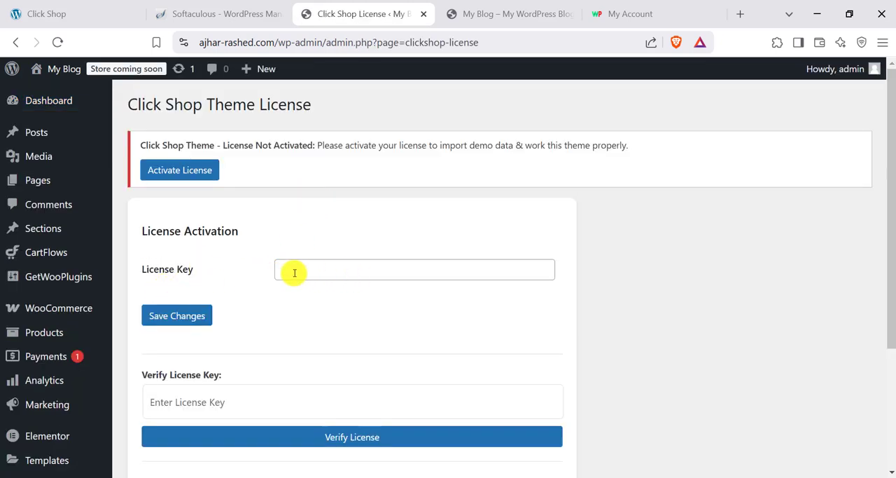
- Switch to the WP Methods account's order page and copy the Click Shop license key
{"action": "left_click", "coordinate": [627, 10]}
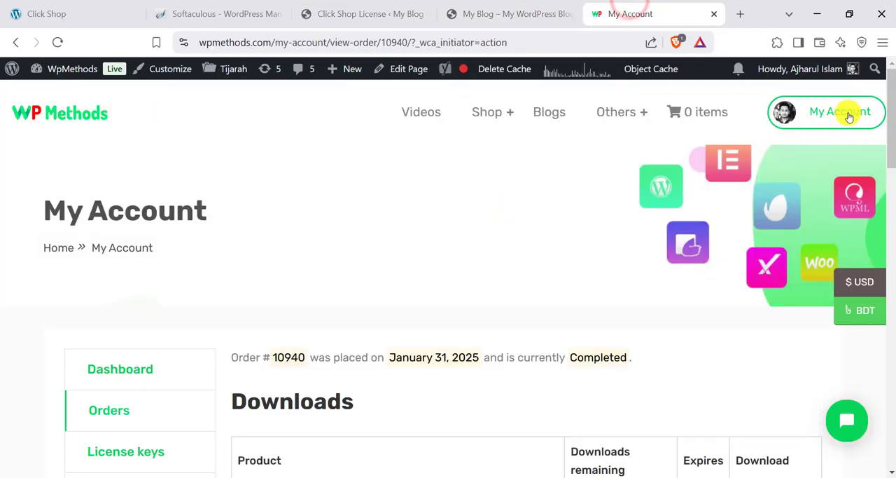
{"action": "scroll", "coordinate": [784, 133], "scroll_direction": "down", "scroll_amount": 2}
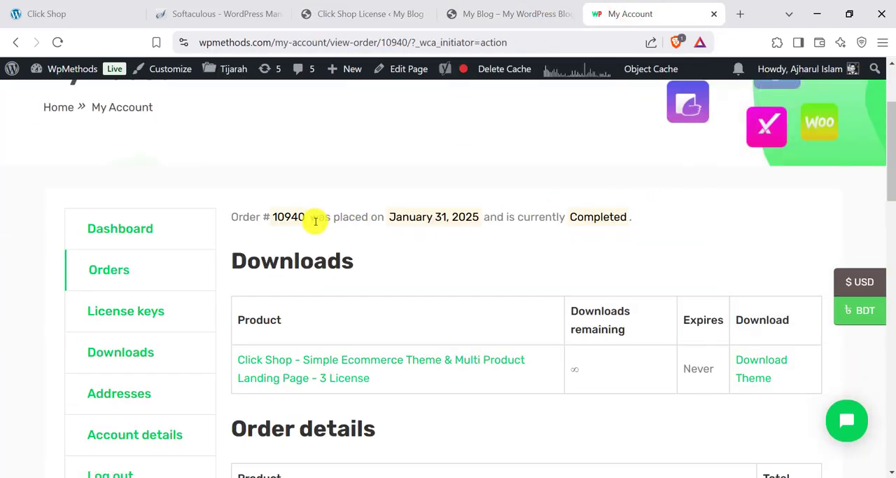
{"action": "scroll", "coordinate": [315, 221], "scroll_direction": "down", "scroll_amount": 1}
{"action": "scroll", "coordinate": [248, 213], "scroll_direction": "up", "scroll_amount": 1}
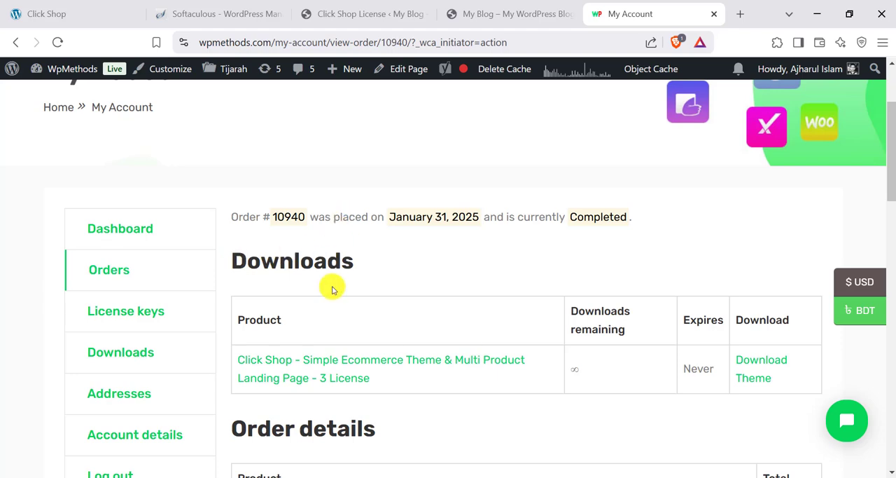
{"action": "scroll", "coordinate": [332, 289], "scroll_direction": "down", "scroll_amount": 8}
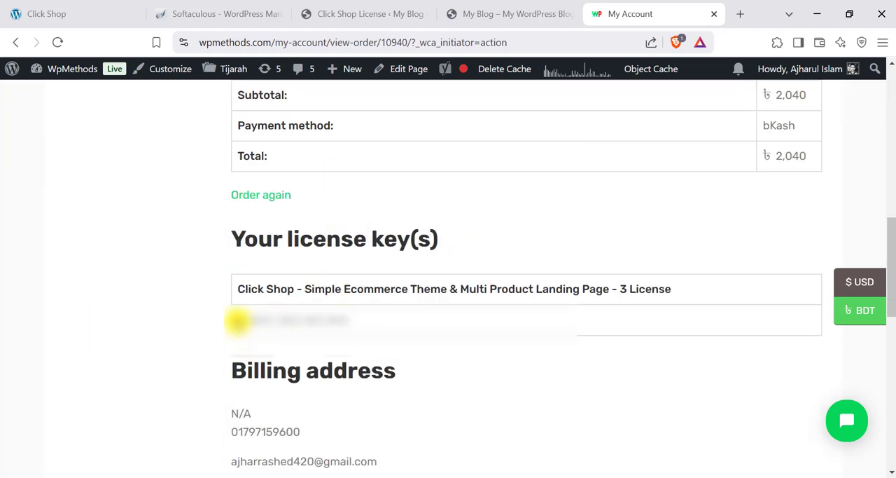
{"action": "left_click_drag", "start_coordinate": [238, 320], "coordinate": [322, 317]}
{"action": "right_click", "coordinate": [341, 337]}
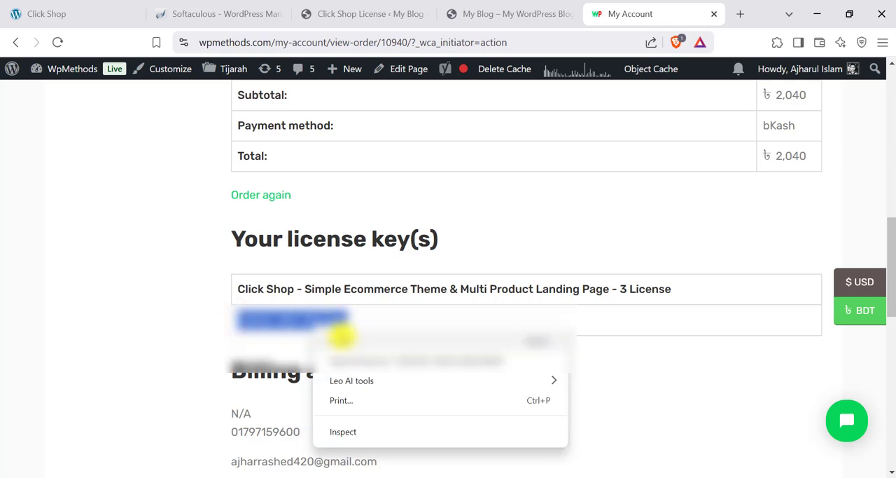
{"action": "left_click", "coordinate": [341, 337]}
- Return to the Click Shop Theme License page, paste the copied license key as the License Key and save the changes
{"action": "left_click", "coordinate": [365, 13]}
{"action": "left_click", "coordinate": [347, 270]}
{"action": "key", "text": "ctrl+v"}
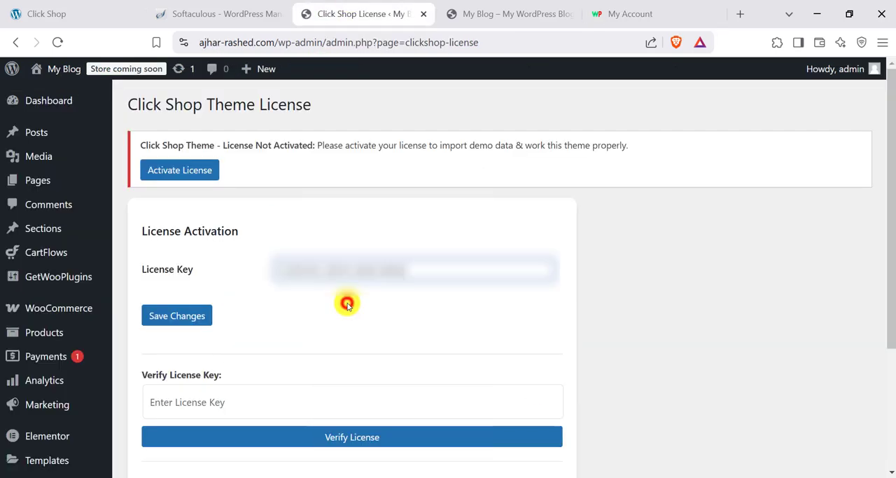
{"action": "left_click", "coordinate": [175, 320]}
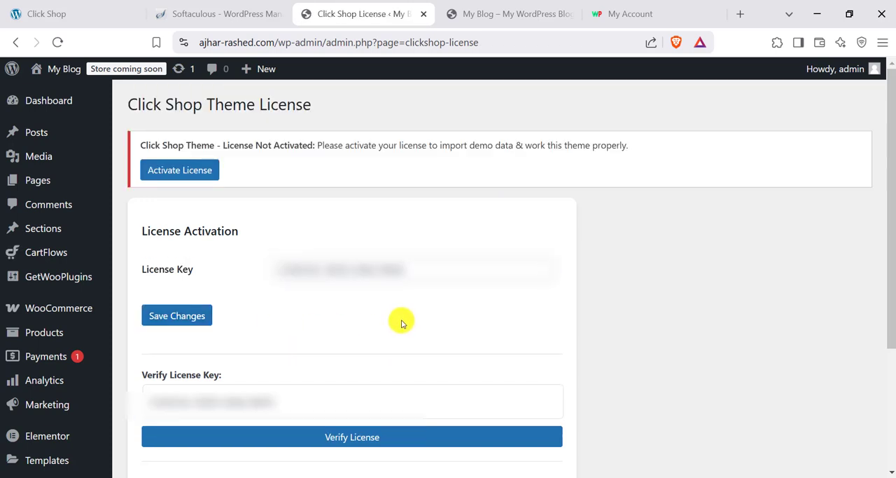
- Verify the saved Click Shop license key and check the resulting license status
{"action": "scroll", "coordinate": [345, 299], "scroll_direction": "down", "scroll_amount": 2}
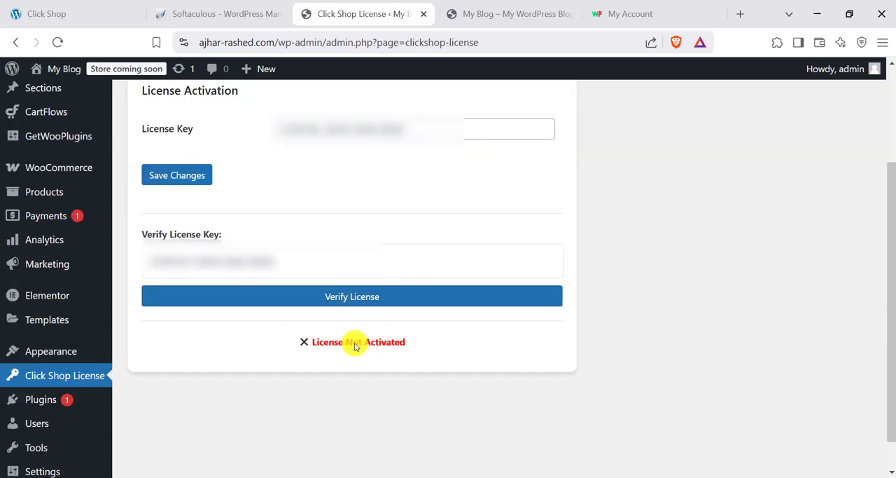
{"action": "left_click", "coordinate": [330, 297]}
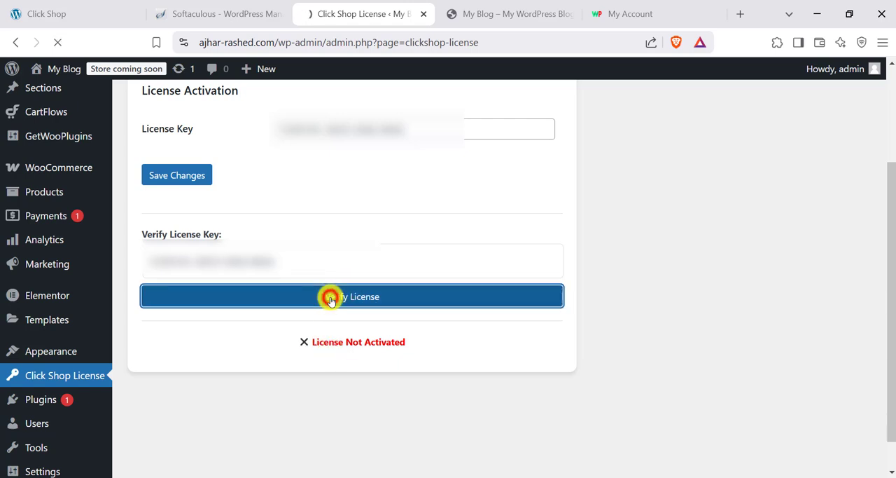
{"action": "left_click_drag", "start_coordinate": [319, 275], "coordinate": [423, 268]}
{"action": "left_click", "coordinate": [350, 275]}
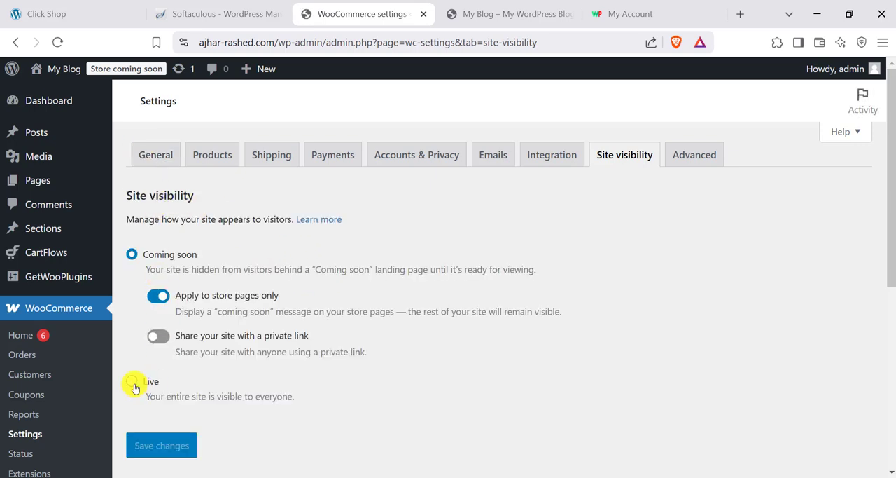
- Set the WooCommerce site visibility to Live and save the changes
{"action": "left_click", "coordinate": [132, 383]}
{"action": "left_click", "coordinate": [143, 365]}
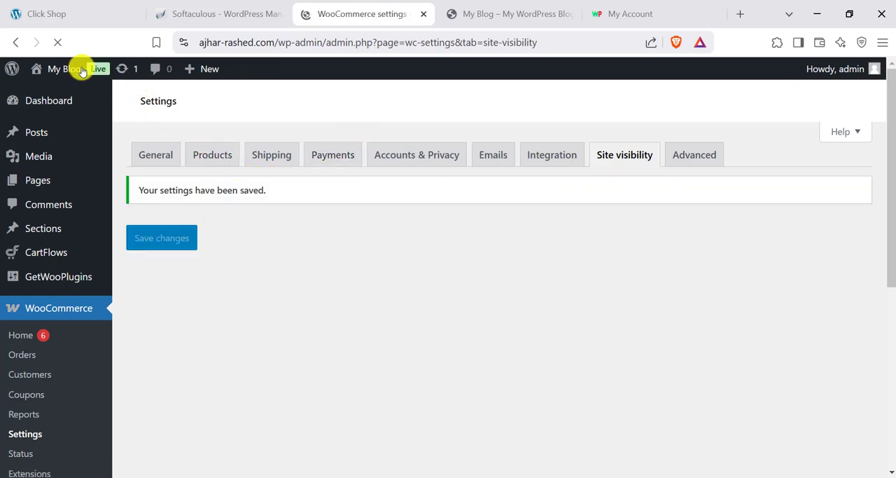
- Open the theme's Import Demo Data page and check how the site's front page currently looks
{"action": "scroll", "coordinate": [52, 270], "scroll_direction": "down", "scroll_amount": 5}
{"action": "mouse_move", "coordinate": [58, 258]}
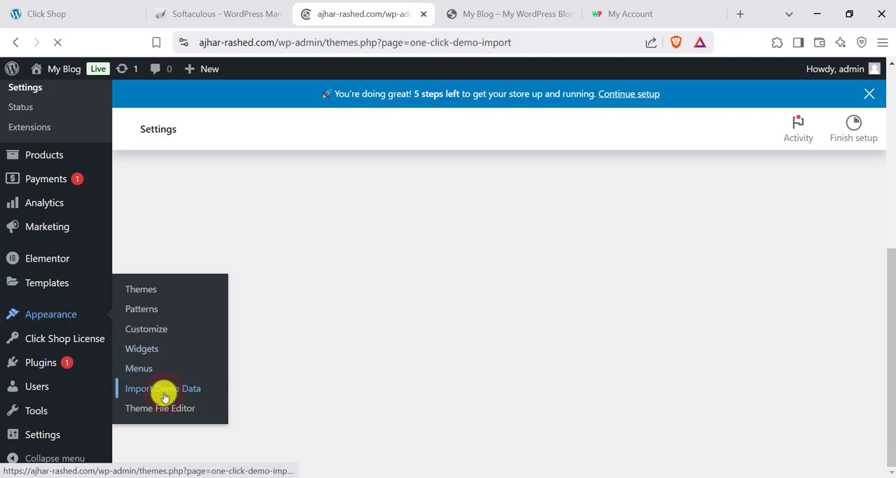
{"action": "scroll", "coordinate": [410, 259], "scroll_direction": "down", "scroll_amount": 2}
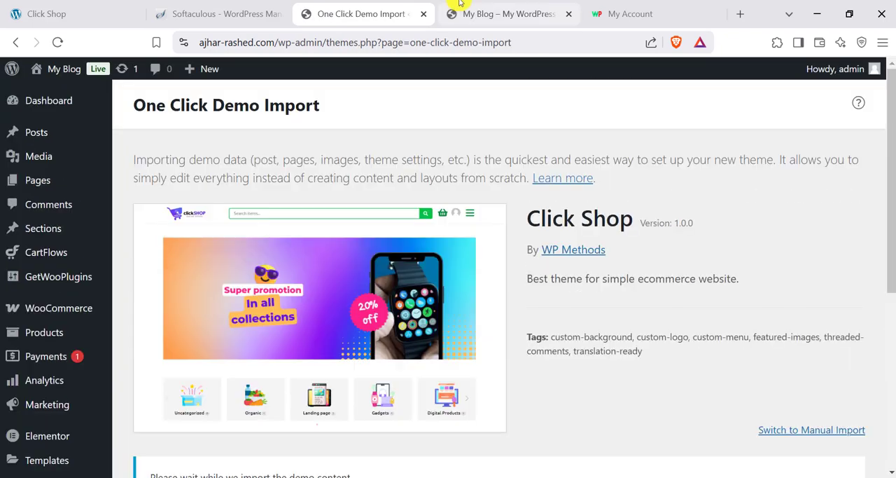
{"action": "left_click", "coordinate": [458, 10]}
{"action": "left_click", "coordinate": [59, 42]}
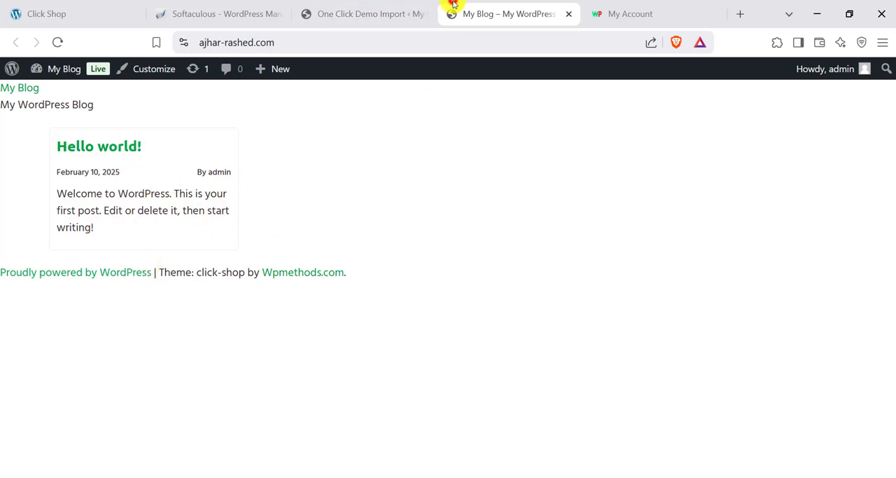
- Start the Click Shop demo data import without selecting any of the recommended extra plugins
{"action": "left_click", "coordinate": [328, 10]}
{"action": "scroll", "coordinate": [45, 216], "scroll_direction": "down", "scroll_amount": 5}
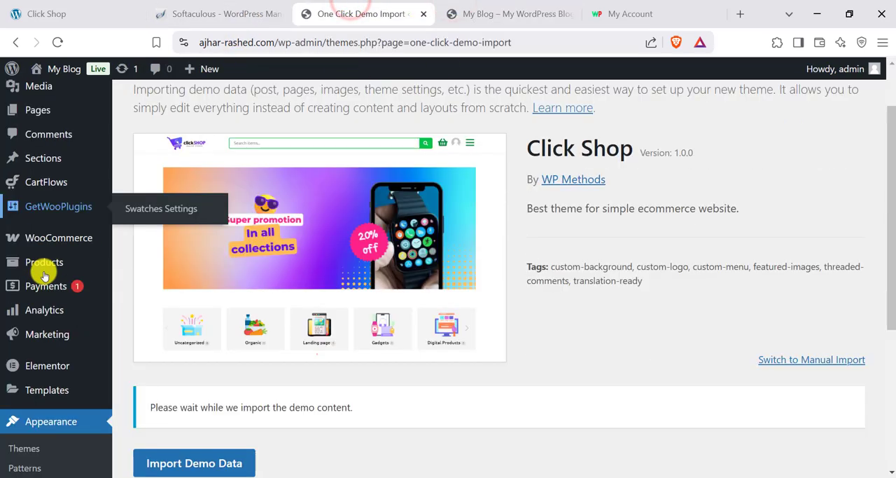
{"action": "scroll", "coordinate": [257, 334], "scroll_direction": "up", "scroll_amount": 2}
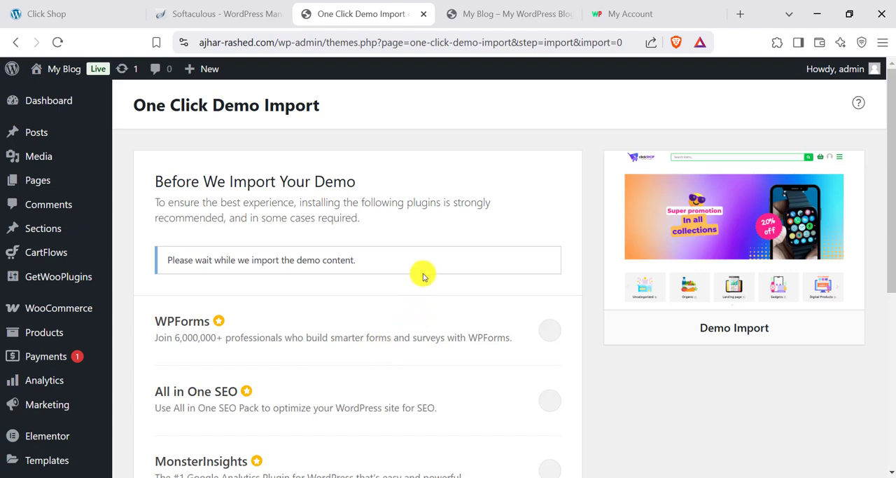
{"action": "scroll", "coordinate": [483, 280], "scroll_direction": "down", "scroll_amount": 5}
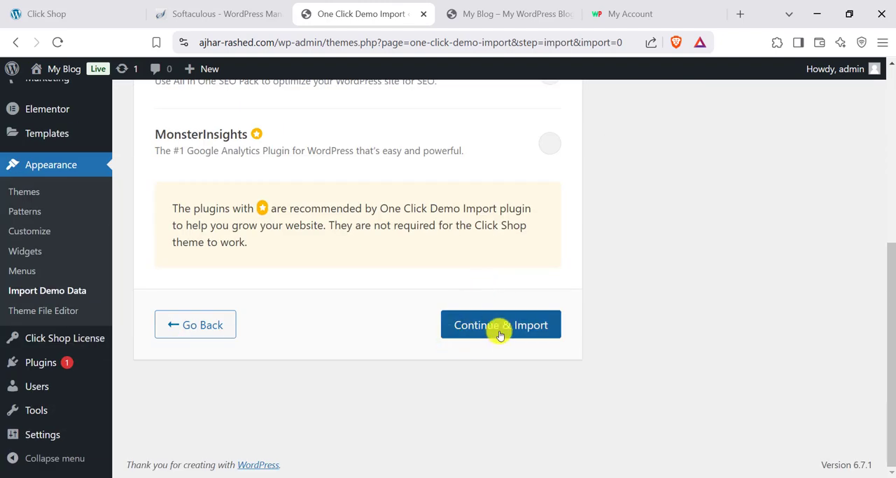
{"action": "left_click", "coordinate": [500, 326]}
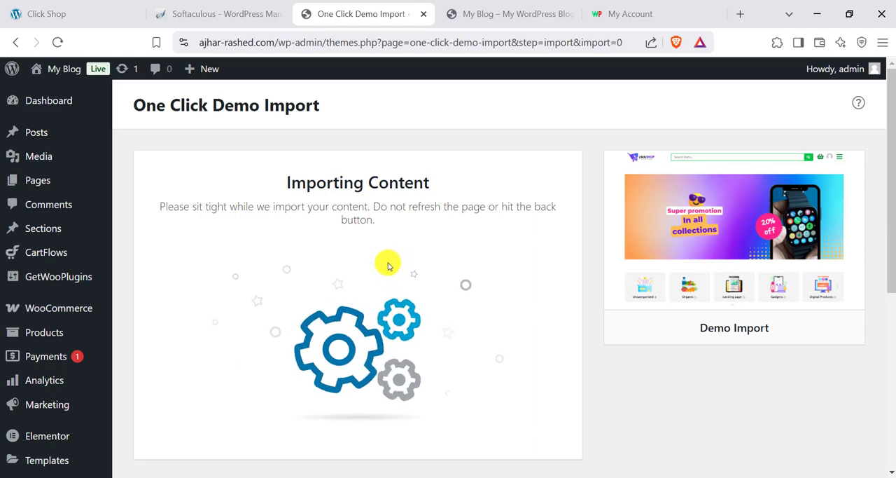
- Switch to the hosting control panel, leave Softaculous for the cPanel tools and open Select PHP Version
{"action": "left_click", "coordinate": [218, 14]}
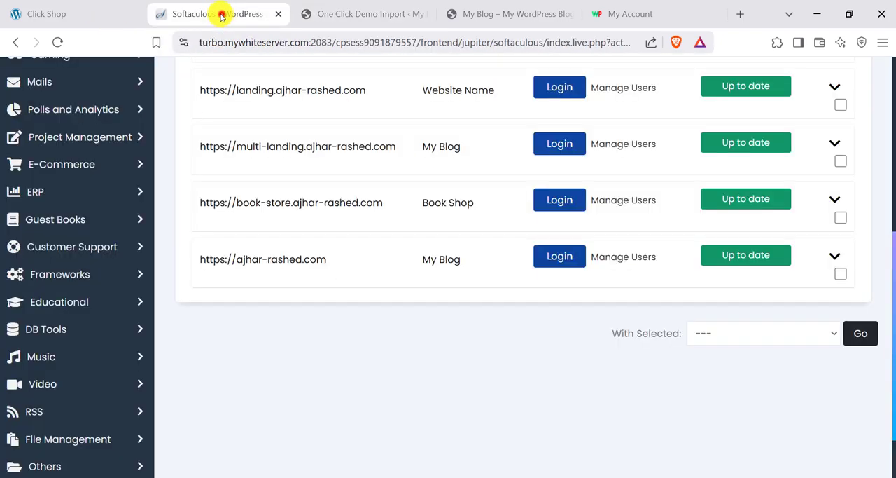
{"action": "scroll", "coordinate": [114, 122], "scroll_direction": "up", "scroll_amount": 3}
{"action": "scroll", "coordinate": [114, 122], "scroll_direction": "up", "scroll_amount": 3}
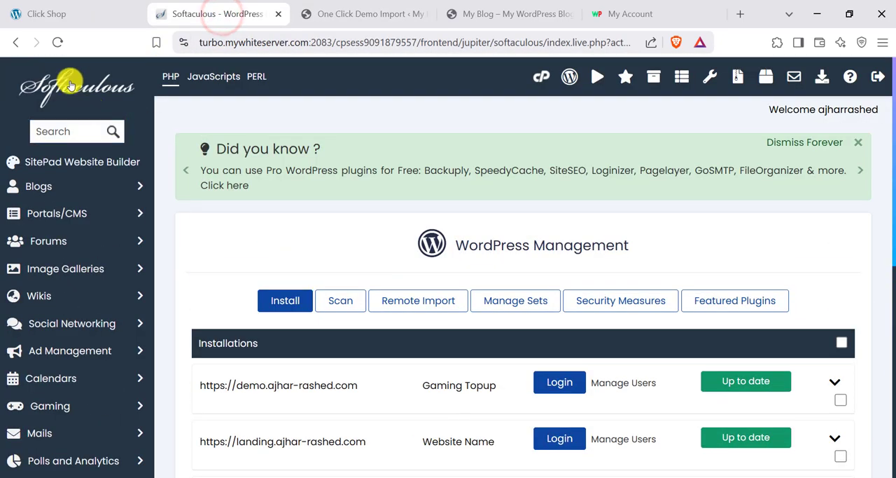
{"action": "left_click", "coordinate": [538, 77]}
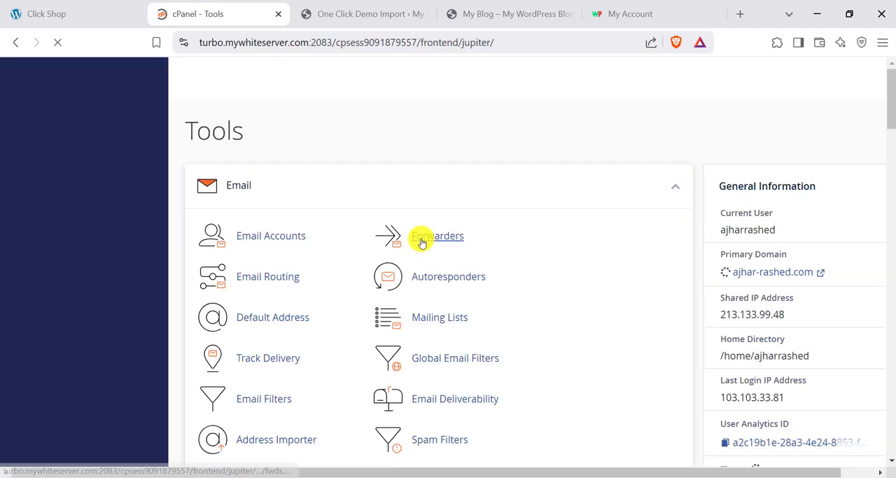
{"action": "scroll", "coordinate": [454, 287], "scroll_direction": "down", "scroll_amount": 20}
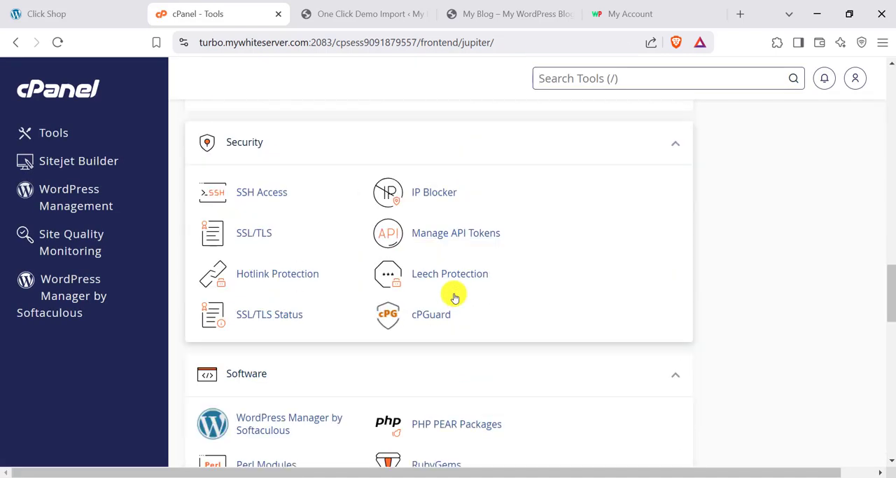
{"action": "scroll", "coordinate": [453, 296], "scroll_direction": "down", "scroll_amount": 4}
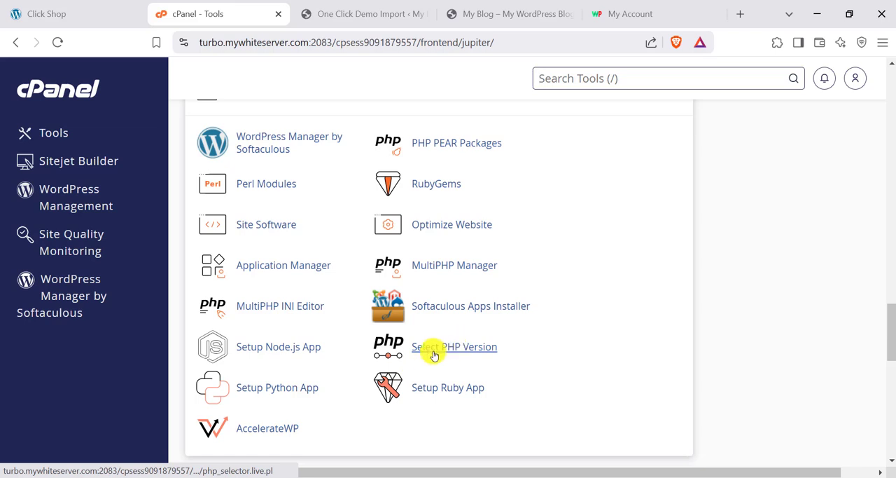
{"action": "left_click", "coordinate": [434, 354]}
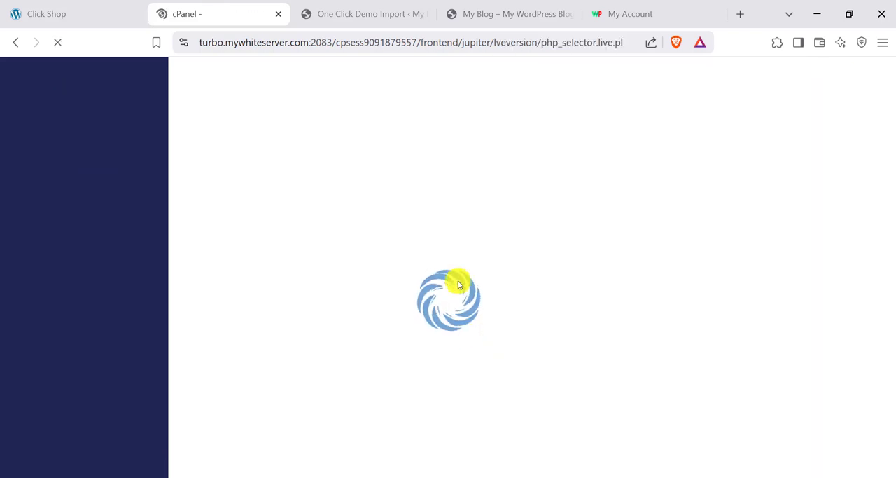
- Review the PHP options for execution time, input time, memory limit, post size and upload size
{"action": "left_click", "coordinate": [354, 142]}
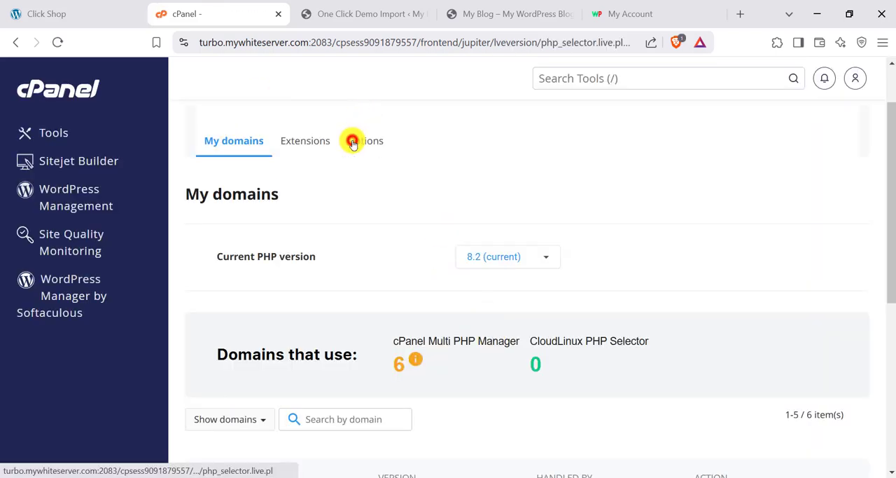
{"action": "scroll", "coordinate": [421, 264], "scroll_direction": "down", "scroll_amount": 5}
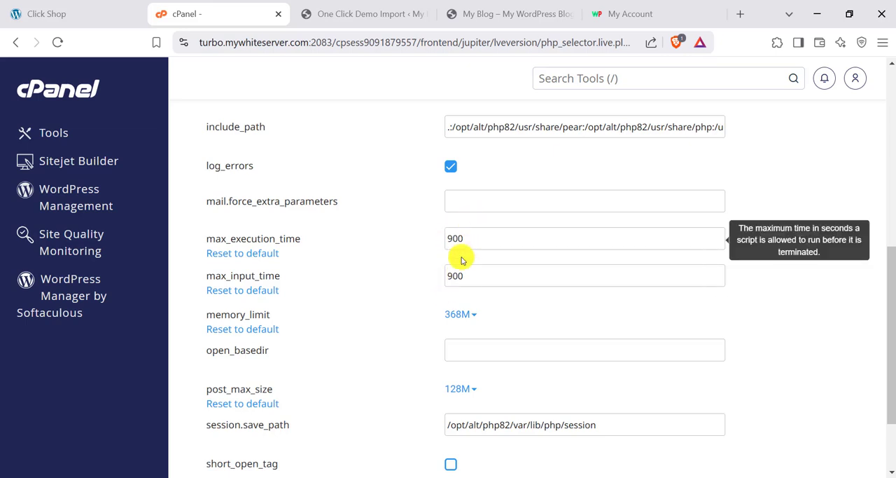
{"action": "scroll", "coordinate": [459, 254], "scroll_direction": "down", "scroll_amount": 1}
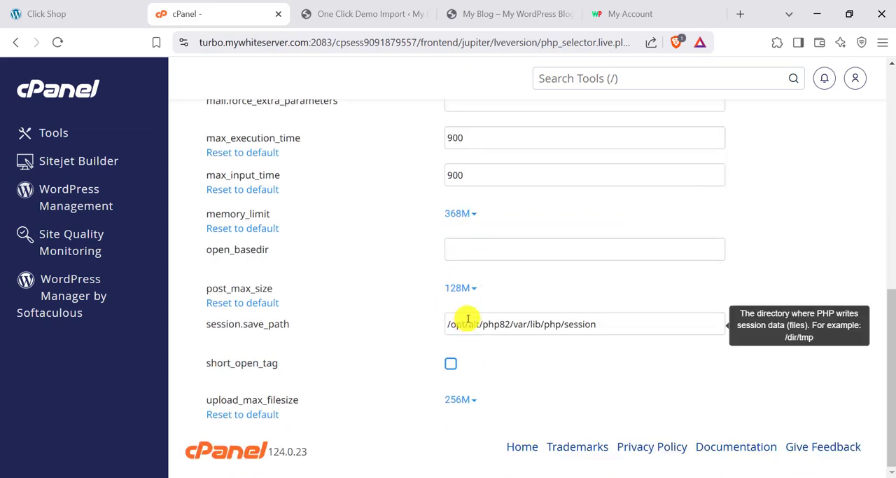
{"action": "scroll", "coordinate": [448, 254], "scroll_direction": "up", "scroll_amount": 8}
- Return to One Click Demo Import in WordPress and examine the import result and any reported errors
{"action": "left_click", "coordinate": [356, 3]}
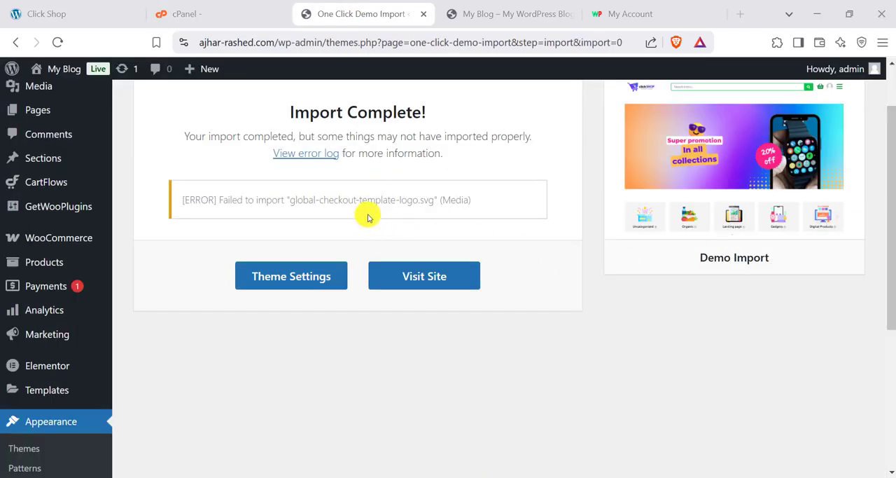
{"action": "scroll", "coordinate": [392, 245], "scroll_direction": "up", "scroll_amount": 2}
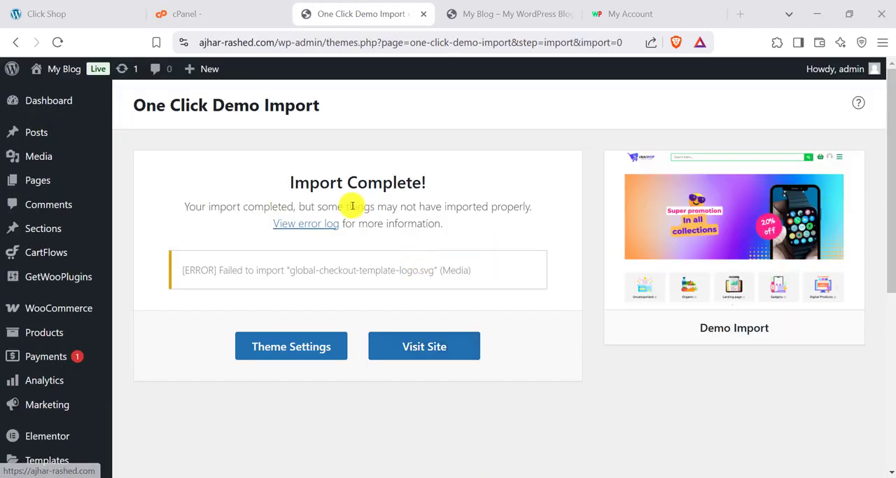
{"action": "left_click_drag", "start_coordinate": [286, 182], "coordinate": [456, 187]}
{"action": "left_click", "coordinate": [445, 187]}
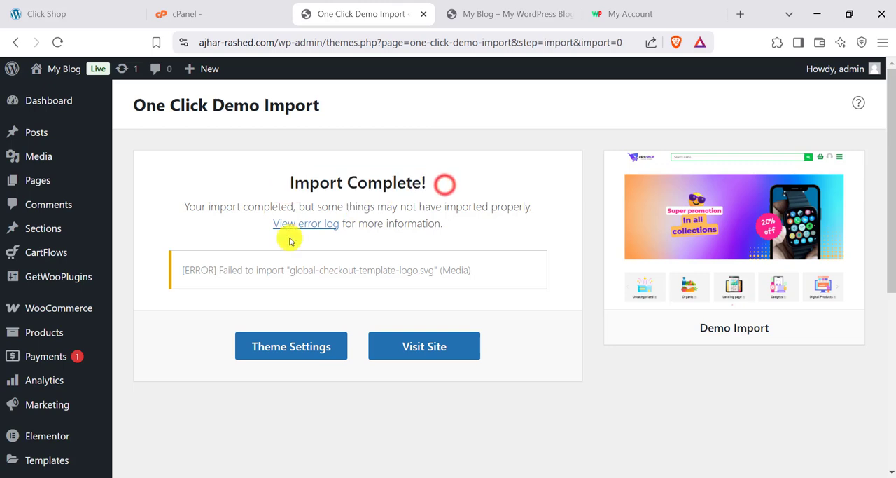
{"action": "left_click_drag", "start_coordinate": [187, 272], "coordinate": [336, 268]}
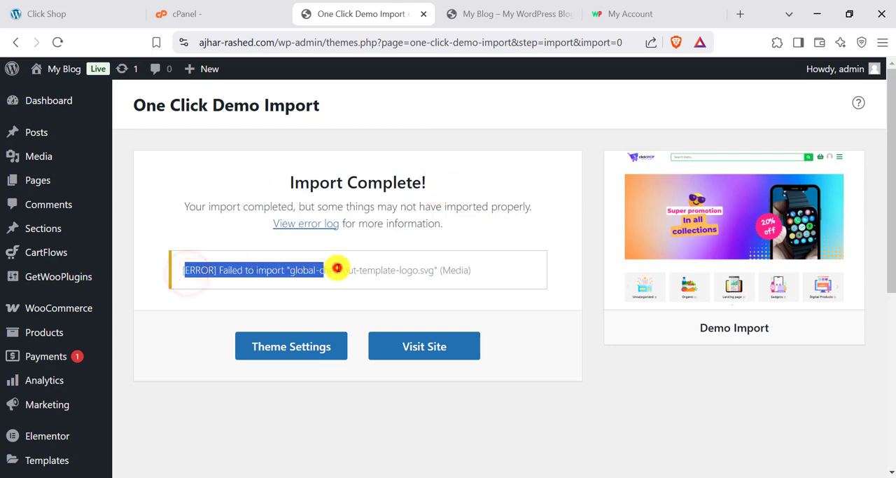
{"action": "double_click", "coordinate": [336, 268]}
{"action": "double_click", "coordinate": [441, 270]}
{"action": "left_click", "coordinate": [365, 274]}
{"action": "left_click", "coordinate": [294, 270]}
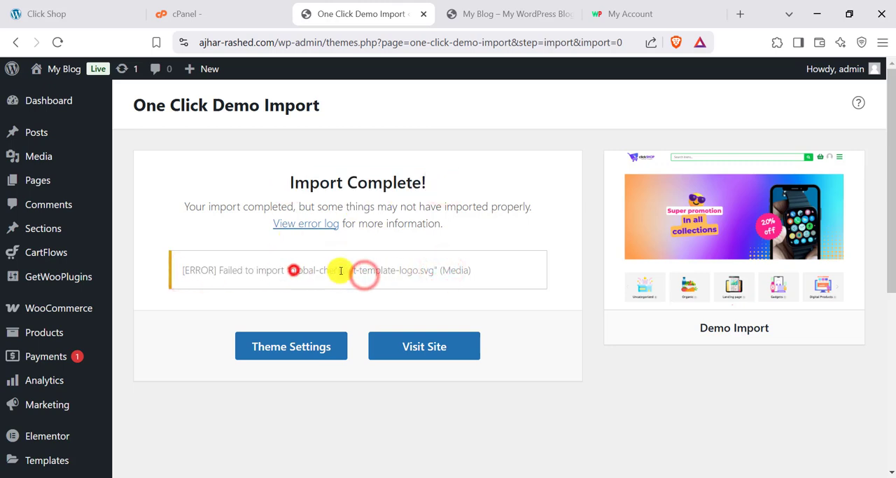
- Visit the live site from the import page and review the imported homepage with its product listings
{"action": "left_click", "coordinate": [397, 271]}
{"action": "left_click", "coordinate": [420, 348]}
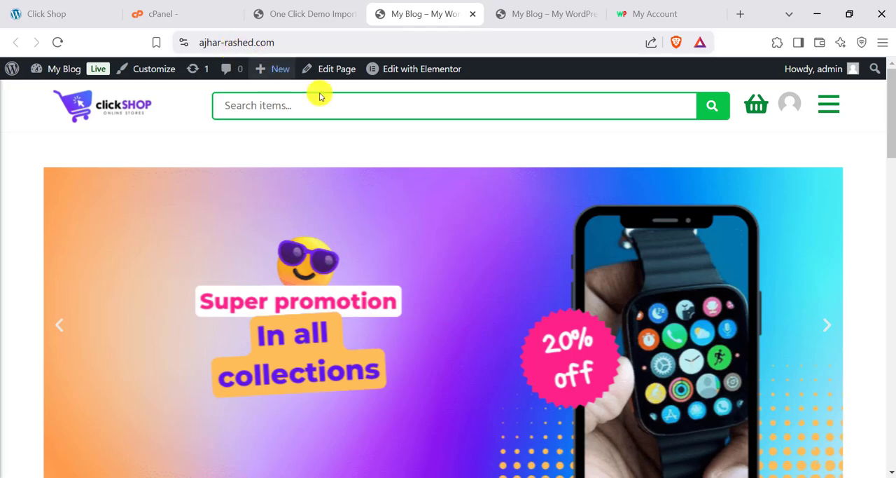
{"action": "scroll", "coordinate": [357, 220], "scroll_direction": "down", "scroll_amount": 10}
{"action": "scroll", "coordinate": [368, 245], "scroll_direction": "down", "scroll_amount": 10}
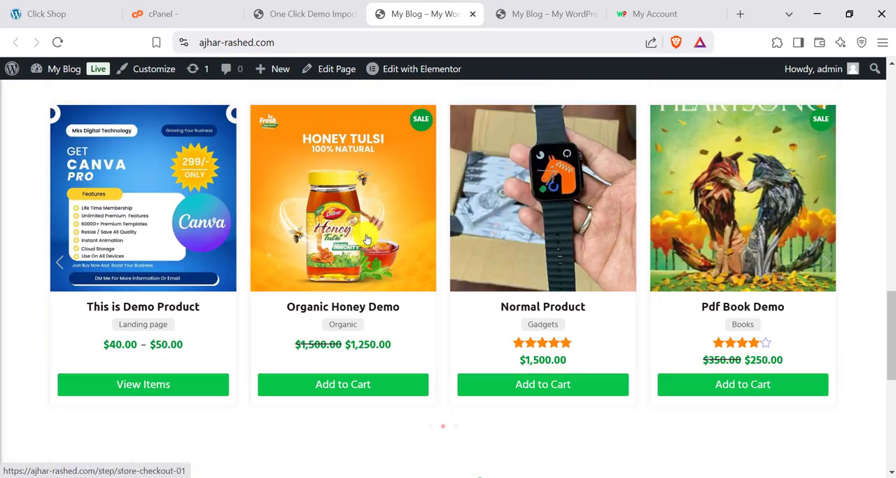
- Open the Pdf Book Demo product's landing page and review its book information, customer form, order list and payment area
{"action": "scroll", "coordinate": [511, 275], "scroll_direction": "up", "scroll_amount": 12}
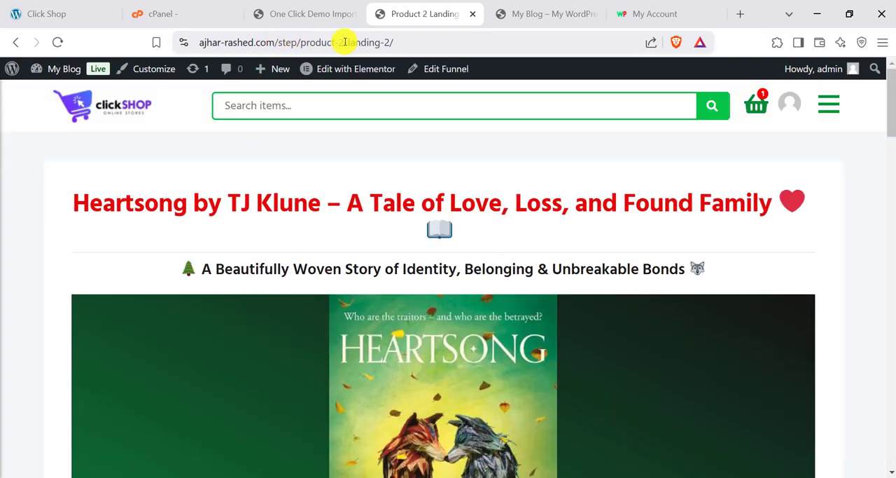
{"action": "scroll", "coordinate": [414, 237], "scroll_direction": "down", "scroll_amount": 15}
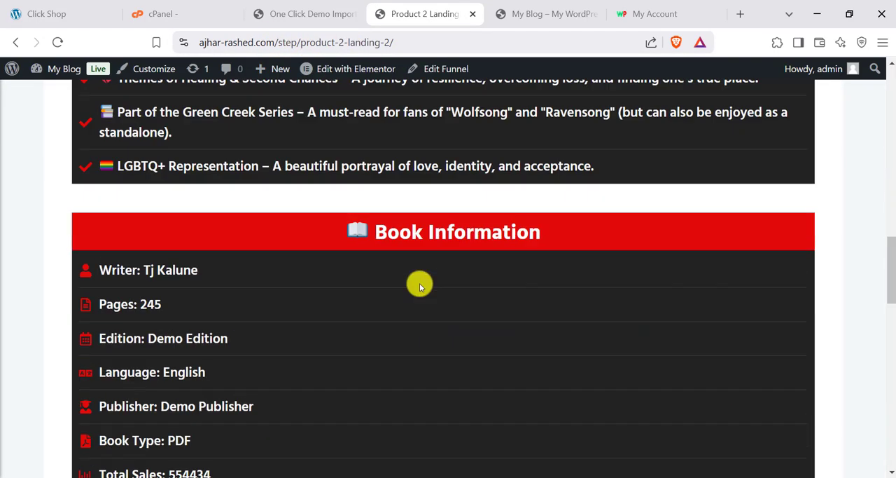
{"action": "scroll", "coordinate": [420, 282], "scroll_direction": "down", "scroll_amount": 2}
{"action": "scroll", "coordinate": [420, 280], "scroll_direction": "up", "scroll_amount": 6}
{"action": "scroll", "coordinate": [420, 280], "scroll_direction": "down", "scroll_amount": 5}
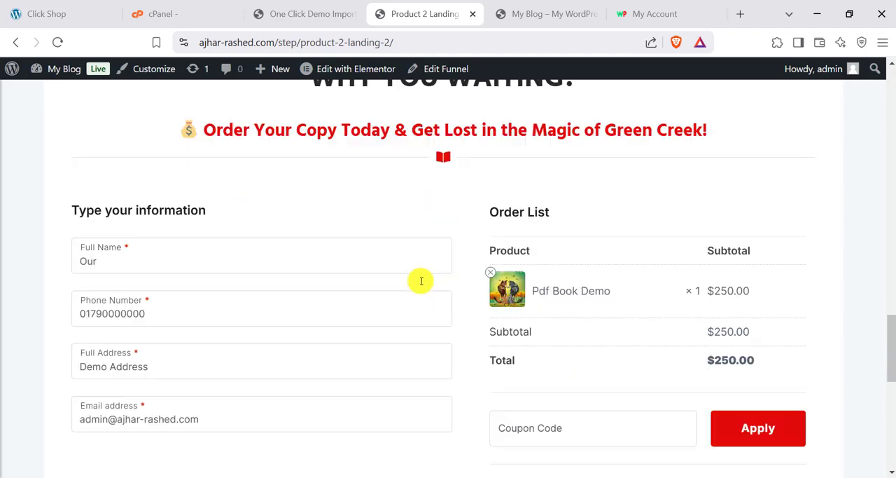
{"action": "scroll", "coordinate": [545, 319], "scroll_direction": "down", "scroll_amount": 2}
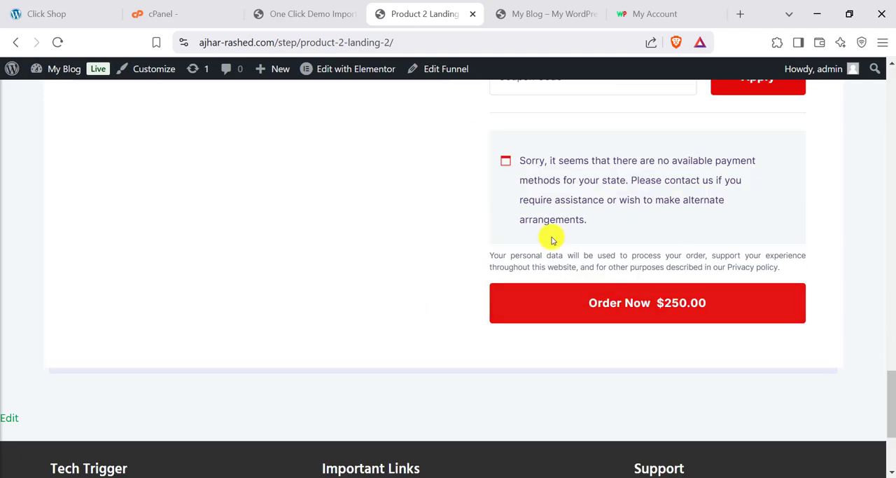
{"action": "scroll", "coordinate": [551, 236], "scroll_direction": "up", "scroll_amount": 3}
{"action": "scroll", "coordinate": [185, 344], "scroll_direction": "up", "scroll_amount": 15}
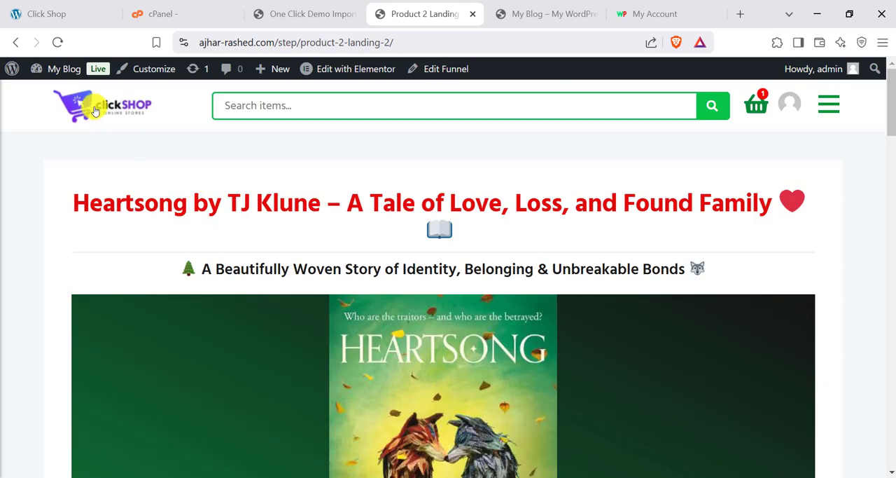
- Return to the store homepage and look over the banner and product sections again
{"action": "left_click", "coordinate": [96, 111]}
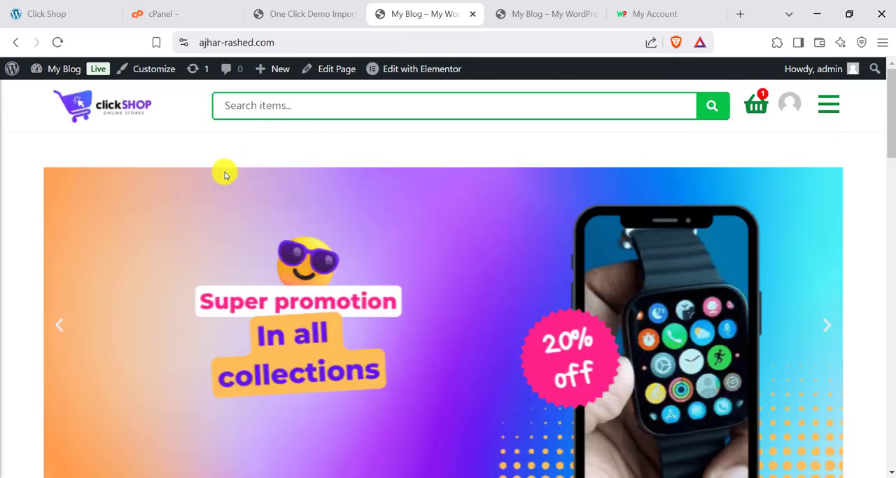
{"action": "scroll", "coordinate": [449, 291], "scroll_direction": "down", "scroll_amount": 15}
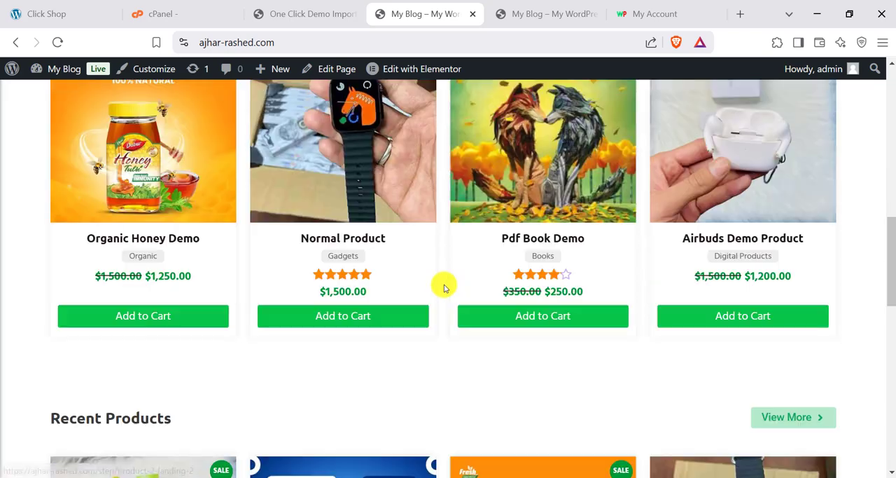
{"action": "scroll", "coordinate": [444, 283], "scroll_direction": "up", "scroll_amount": 15}
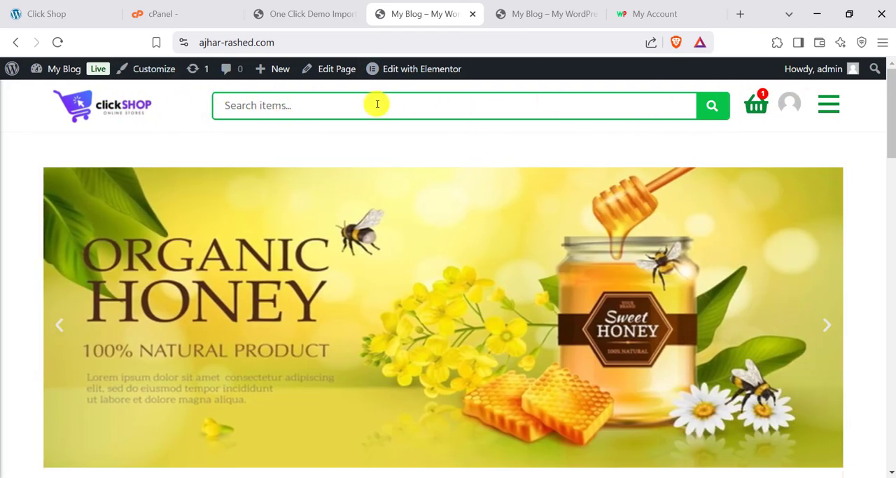
- Go back to the WordPress admin and open the list of all Click Shop sections
{"action": "left_click", "coordinate": [290, 10]}
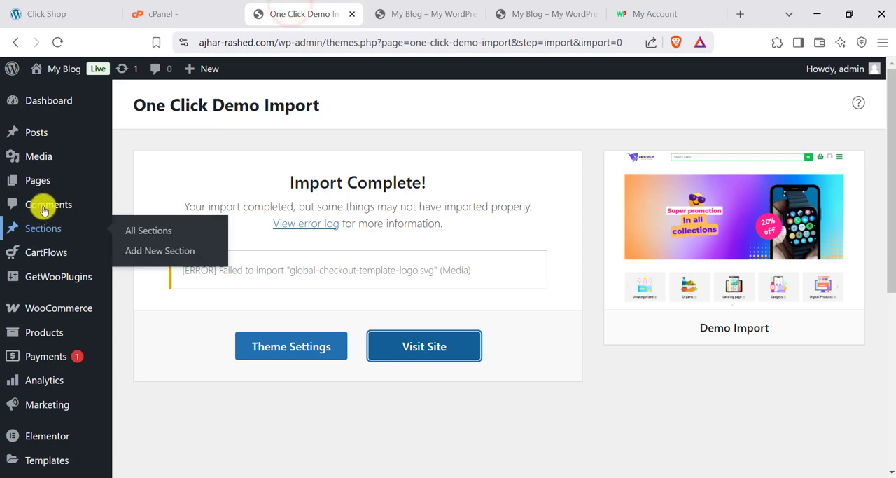
{"action": "scroll", "coordinate": [38, 294], "scroll_direction": "down", "scroll_amount": 3}
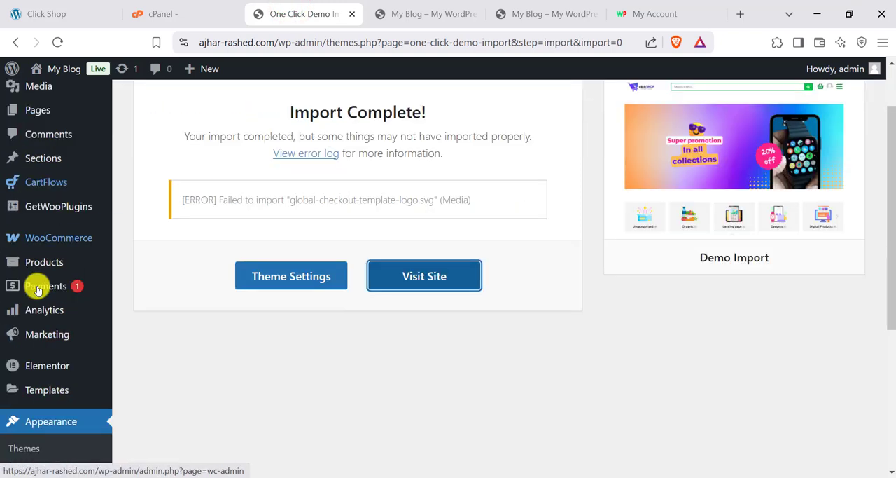
{"action": "scroll", "coordinate": [40, 304], "scroll_direction": "up", "scroll_amount": 3}
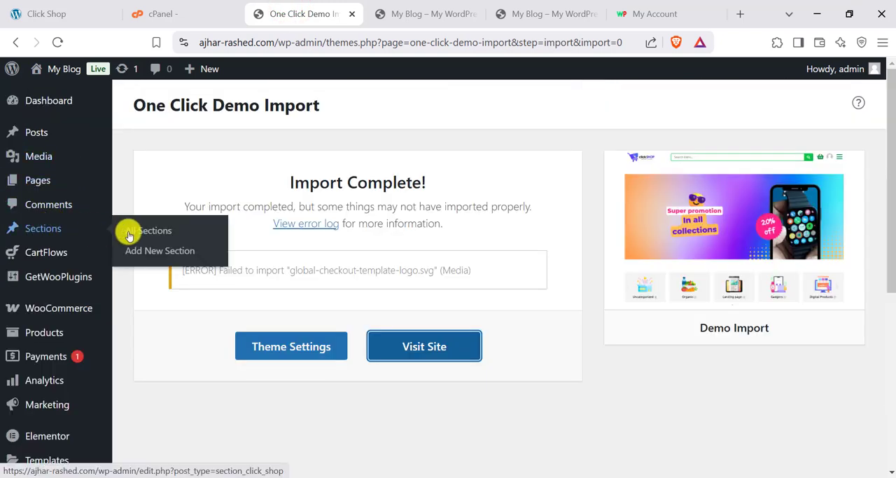
{"action": "left_click", "coordinate": [145, 238]}
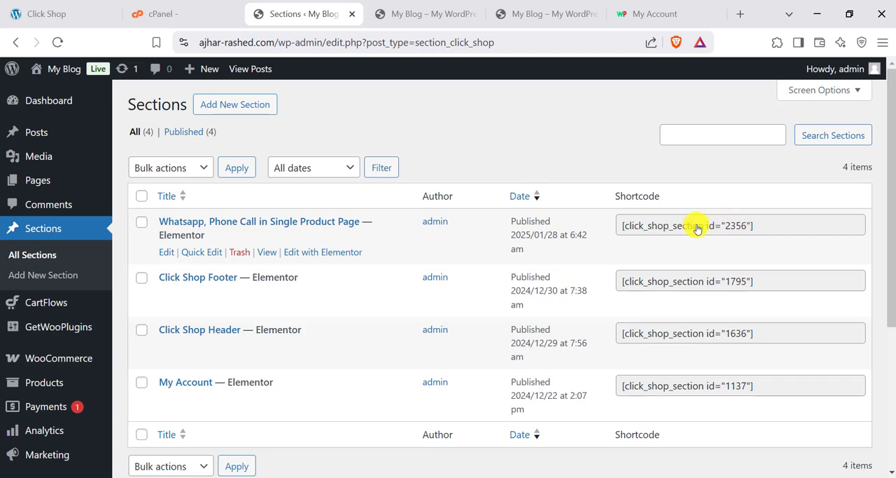
- Compare the listed footer, header and account sections and their shortcodes with the live storefront
{"action": "left_click", "coordinate": [428, 11]}
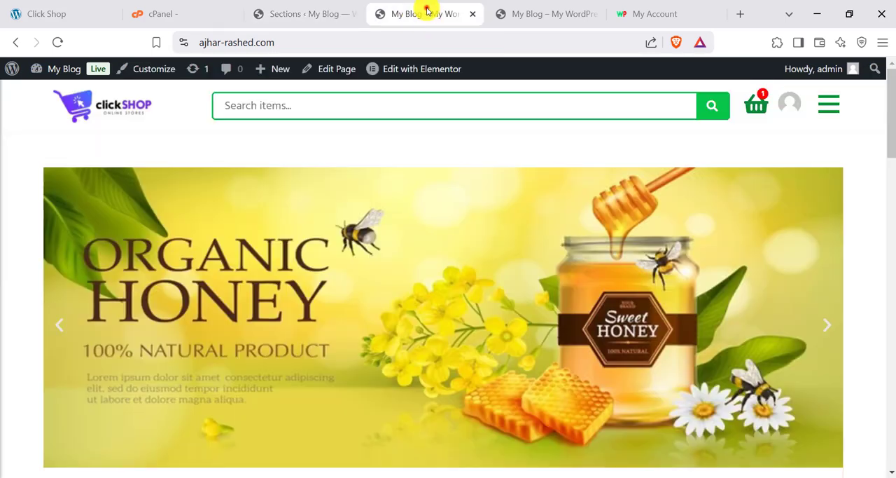
{"action": "left_click", "coordinate": [298, 10]}
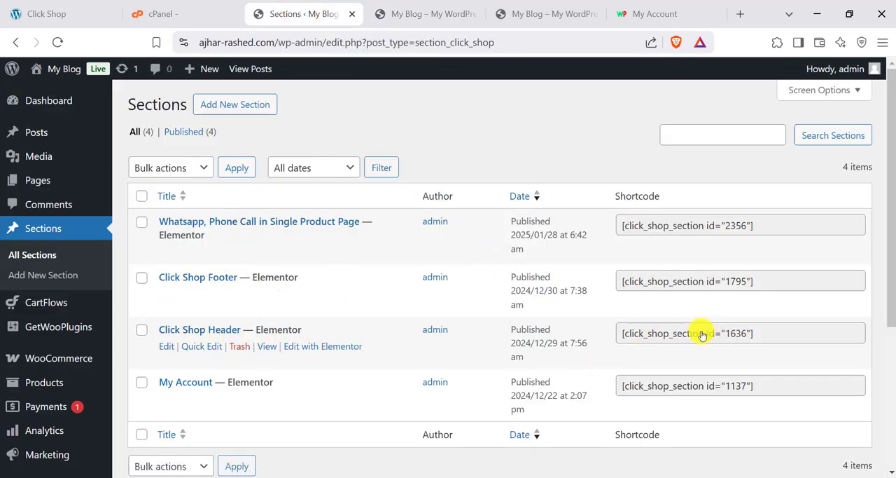
{"action": "left_click", "coordinate": [426, 13]}
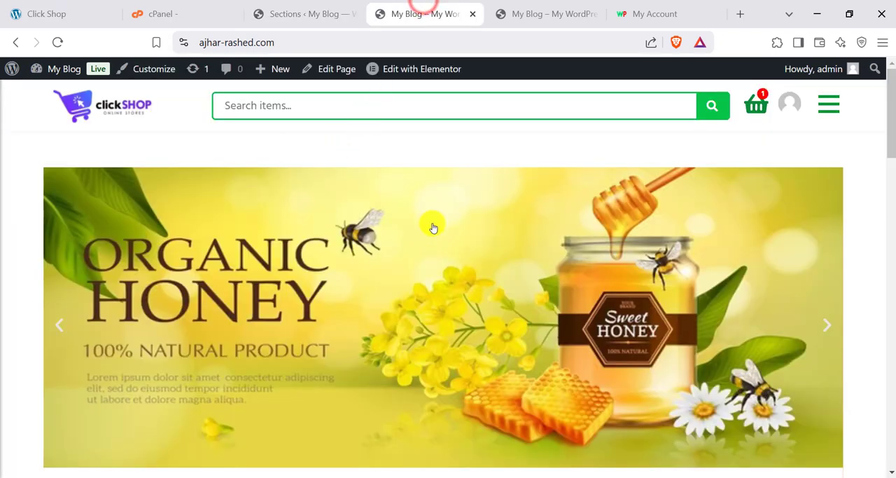
{"action": "left_click", "coordinate": [287, 11]}
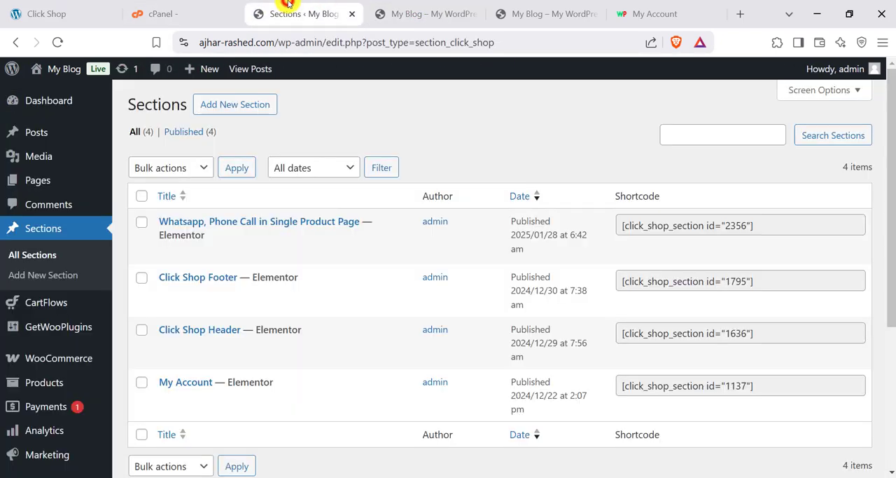
- Open the form for a new section and view the choices for its section template
{"action": "left_click", "coordinate": [231, 105]}
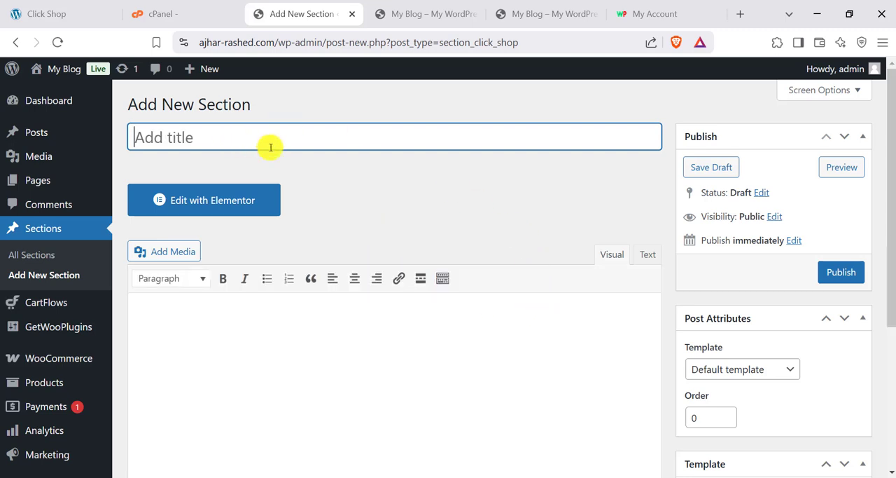
{"action": "scroll", "coordinate": [276, 306], "scroll_direction": "down", "scroll_amount": 2}
{"action": "scroll", "coordinate": [228, 194], "scroll_direction": "up", "scroll_amount": 1}
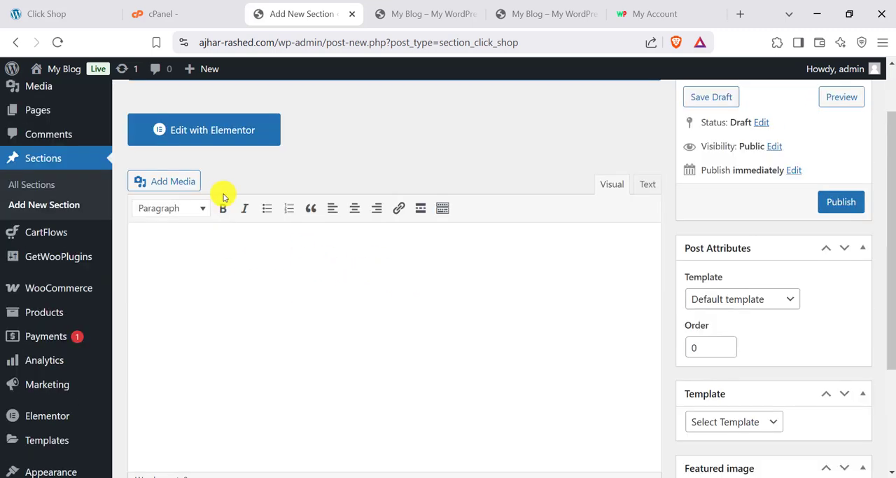
{"action": "scroll", "coordinate": [490, 268], "scroll_direction": "down", "scroll_amount": 2}
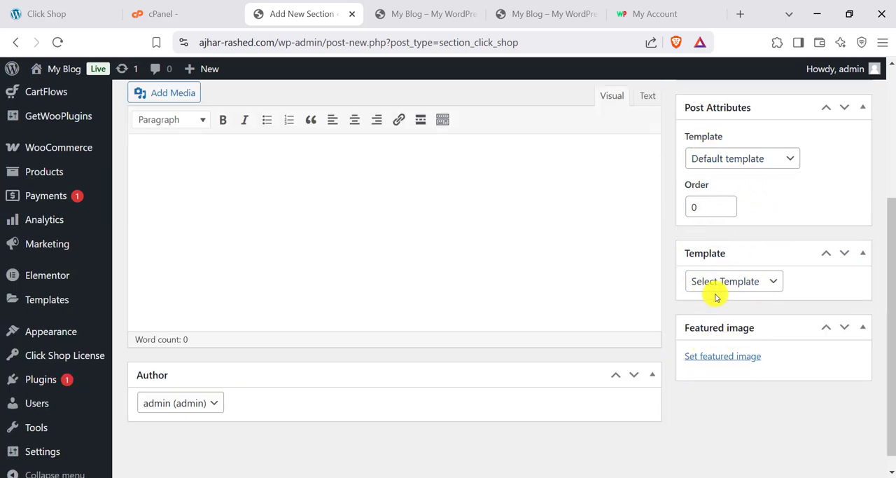
{"action": "left_click", "coordinate": [728, 293]}
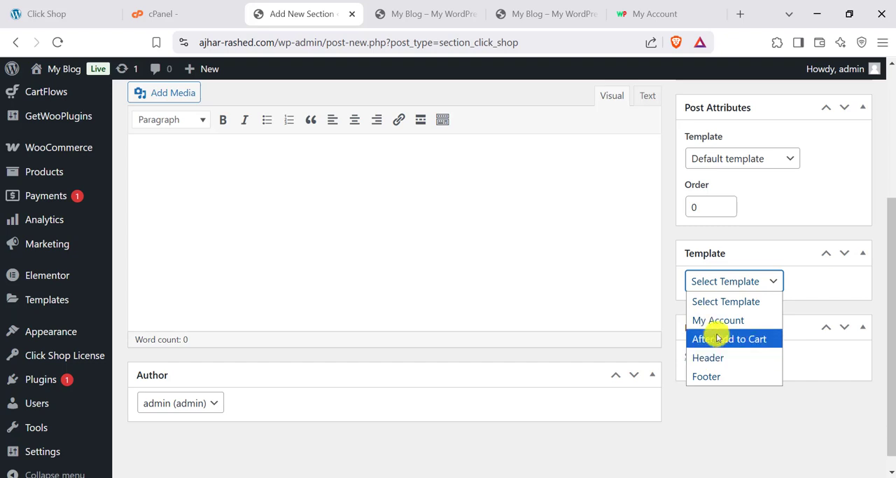
- Leave the new section form and open the existing Click Shop Header section in the Elementor editor
{"action": "scroll", "coordinate": [382, 247], "scroll_direction": "up", "scroll_amount": 3}
{"action": "left_click", "coordinate": [47, 261]}
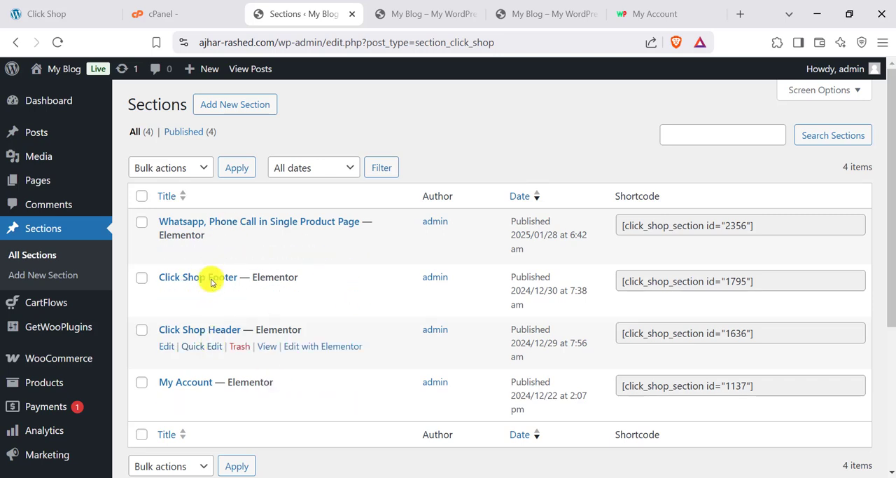
{"action": "left_click", "coordinate": [166, 346]}
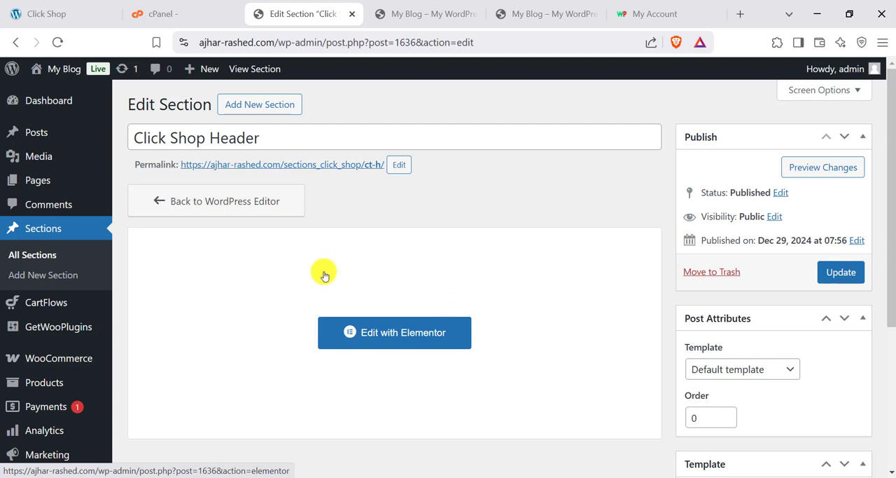
{"action": "scroll", "coordinate": [336, 283], "scroll_direction": "down", "scroll_amount": 2}
{"action": "left_click", "coordinate": [398, 211]}
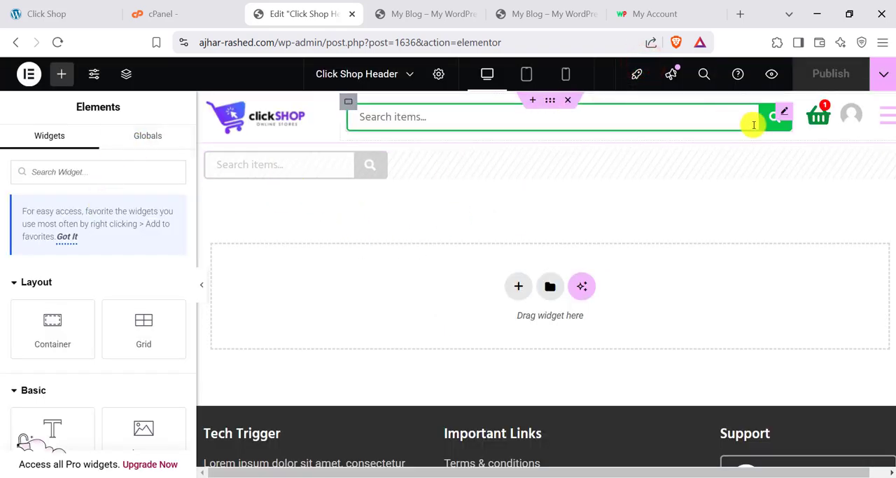
- Inspect the header search bar's Ajax Search settings, then look through the available Click Shop Widgets
{"action": "left_click", "coordinate": [780, 117]}
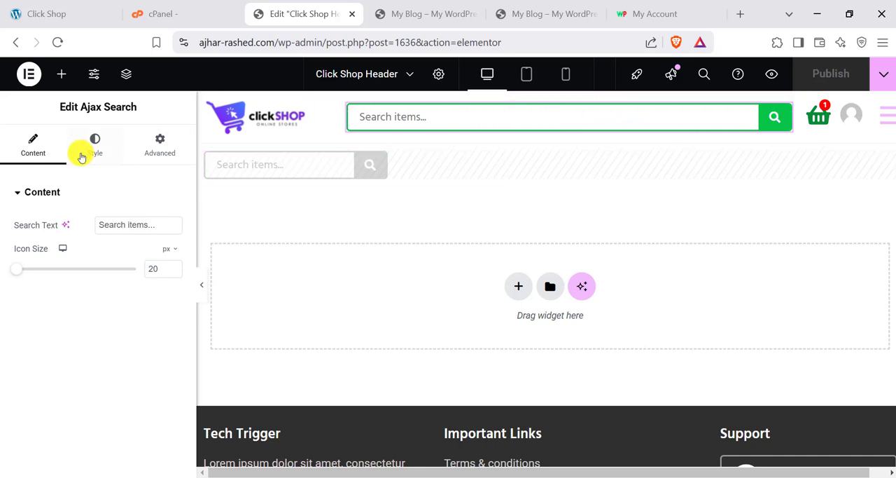
{"action": "left_click", "coordinate": [57, 75]}
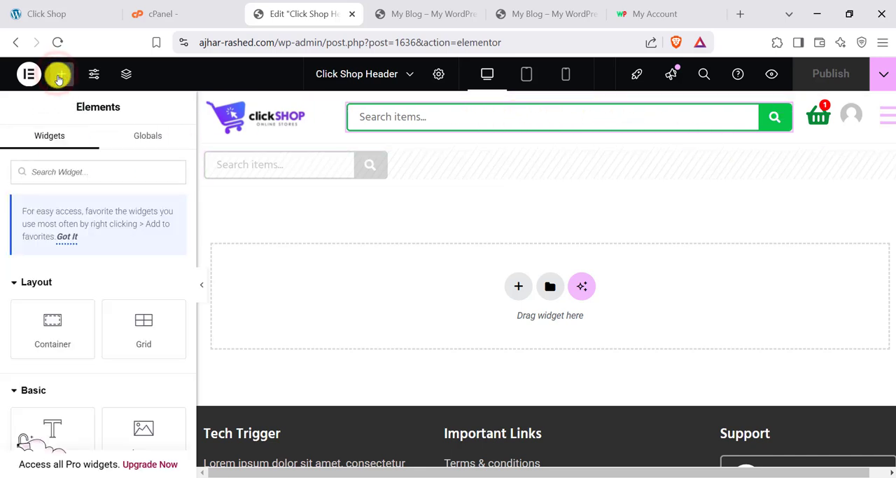
{"action": "scroll", "coordinate": [80, 327], "scroll_direction": "down", "scroll_amount": 20}
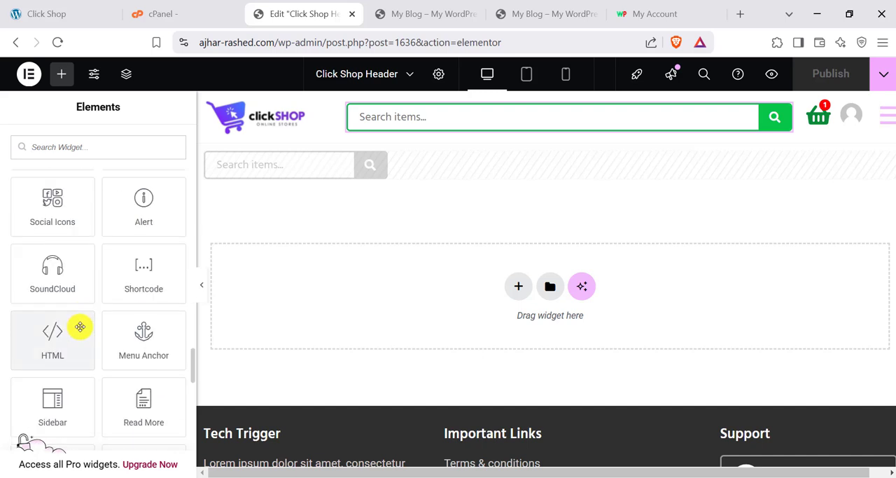
{"action": "scroll", "coordinate": [80, 327], "scroll_direction": "down", "scroll_amount": 10}
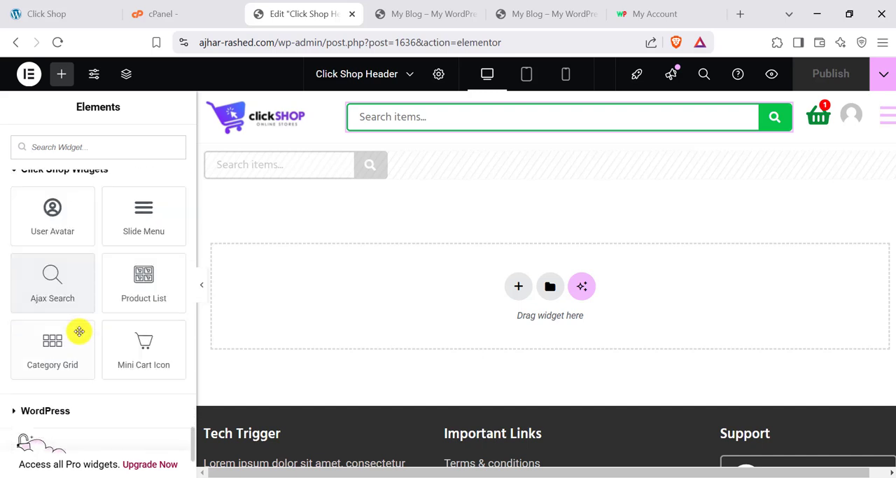
{"action": "scroll", "coordinate": [70, 321], "scroll_direction": "up", "scroll_amount": 1}
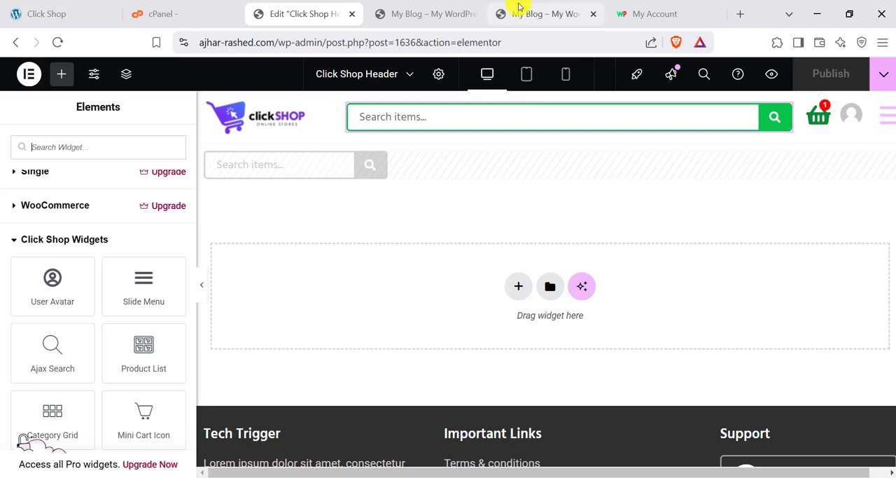
- Try opening and closing the slide menu on the live storefront, then return to the header editor
{"action": "left_click", "coordinate": [412, 14]}
{"action": "left_click", "coordinate": [830, 109]}
{"action": "left_click", "coordinate": [829, 108]}
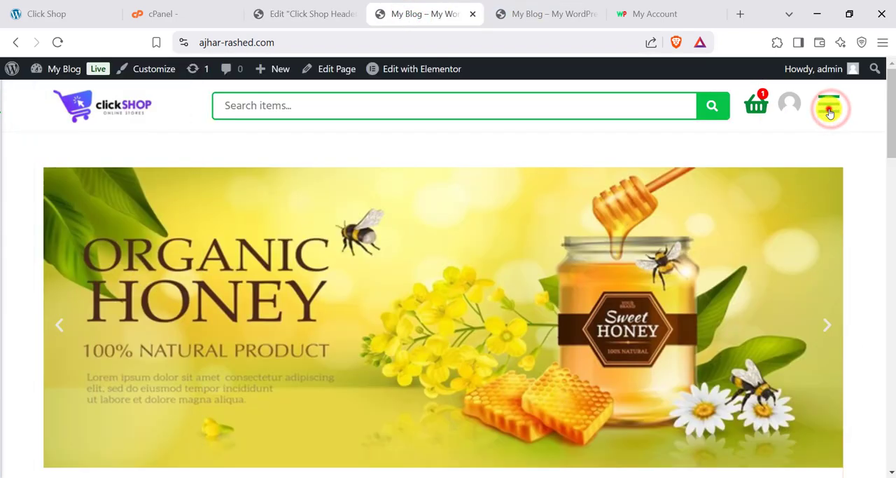
{"action": "left_click", "coordinate": [830, 108]}
{"action": "left_click", "coordinate": [829, 109]}
{"action": "left_click", "coordinate": [301, 14]}
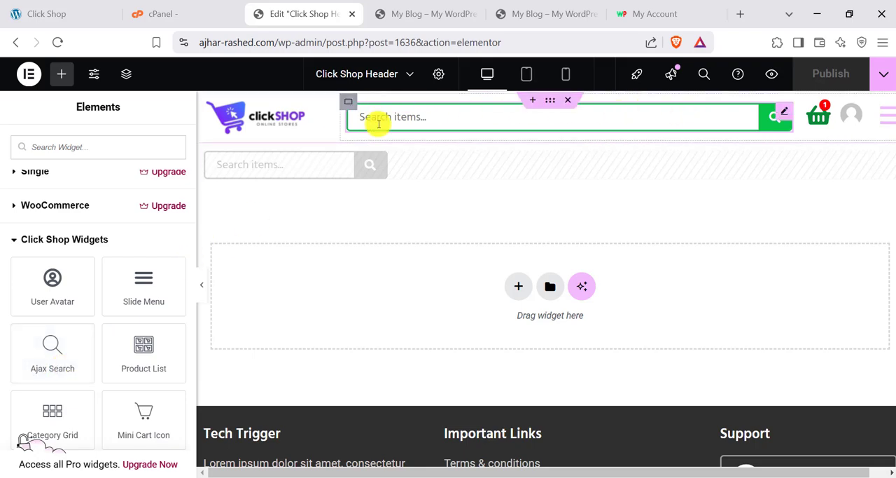
- Test the storefront's product search with "organic", then return to the header editor
{"action": "left_click", "coordinate": [394, 7]}
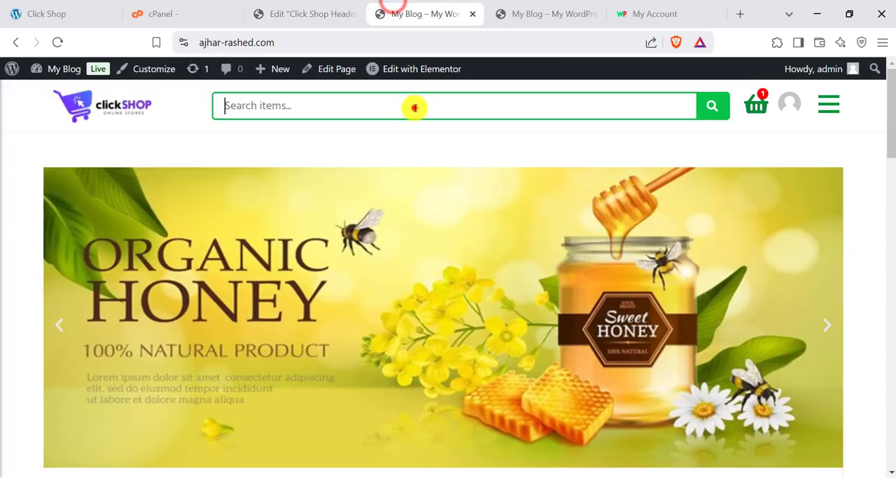
{"action": "scroll", "coordinate": [408, 178], "scroll_direction": "down", "scroll_amount": 5}
{"action": "scroll", "coordinate": [238, 309], "scroll_direction": "up", "scroll_amount": 8}
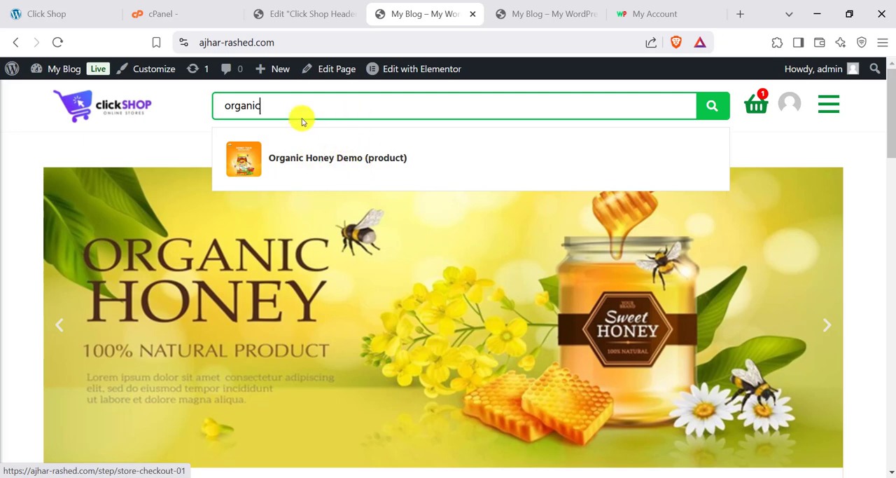
{"action": "left_click", "coordinate": [304, 14]}
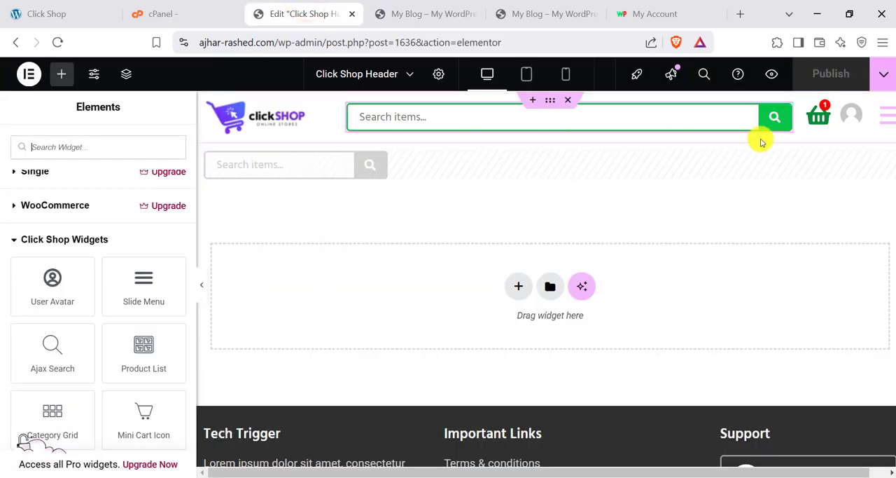
- Review the style settings of the header's Ajax Search widget, including its border colour
{"action": "left_click", "coordinate": [787, 116]}
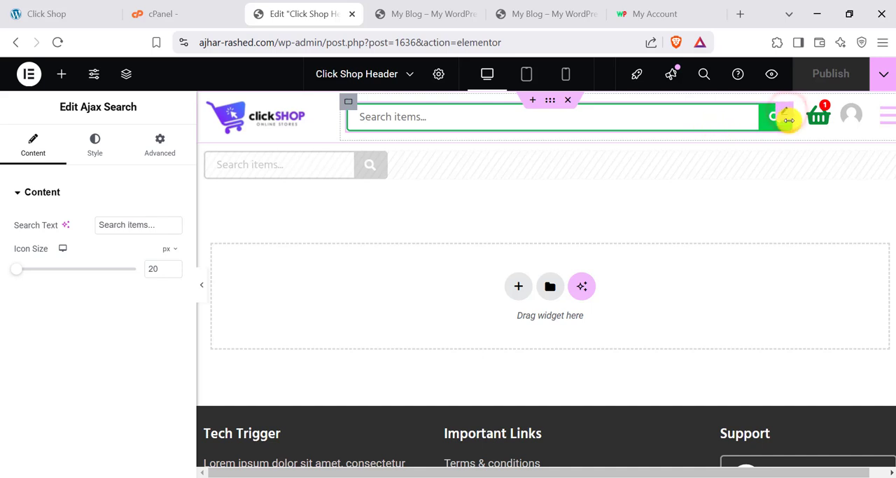
{"action": "left_click", "coordinate": [87, 148]}
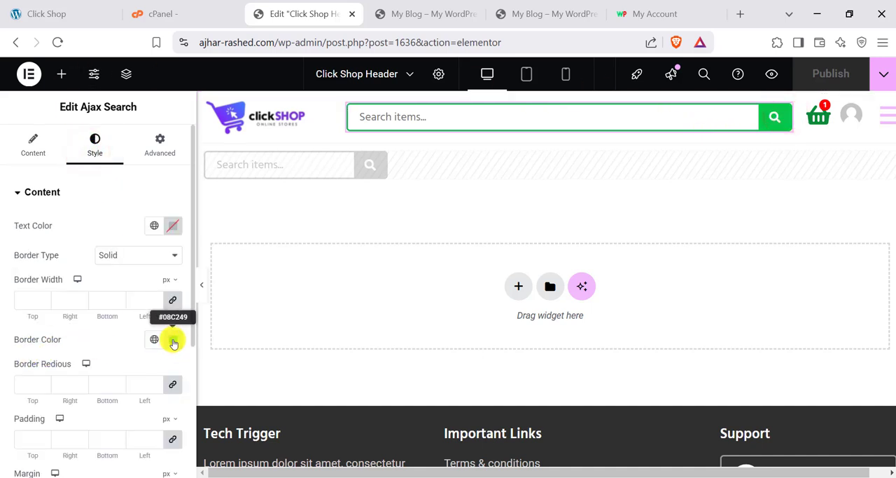
{"action": "scroll", "coordinate": [136, 357], "scroll_direction": "down", "scroll_amount": 3}
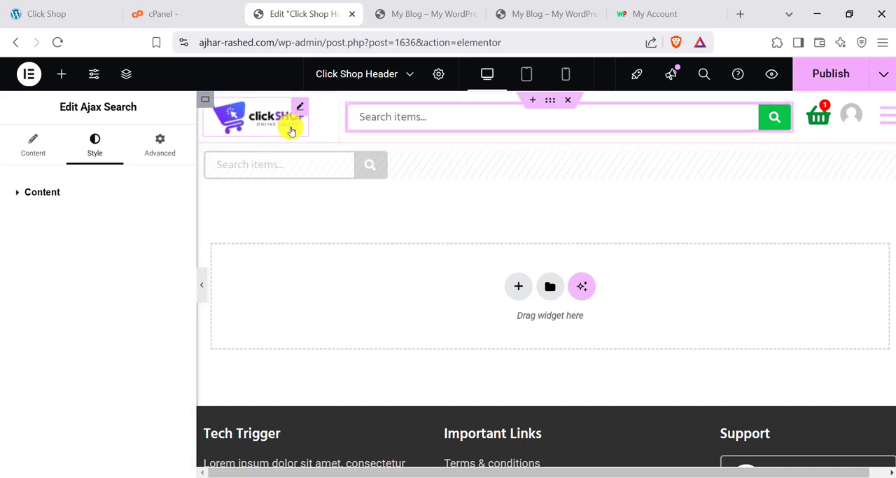
- Try replacing the header's Click Shop logo with a WP Methods logo image, keeping the full image resolution
{"action": "left_click", "coordinate": [298, 117]}
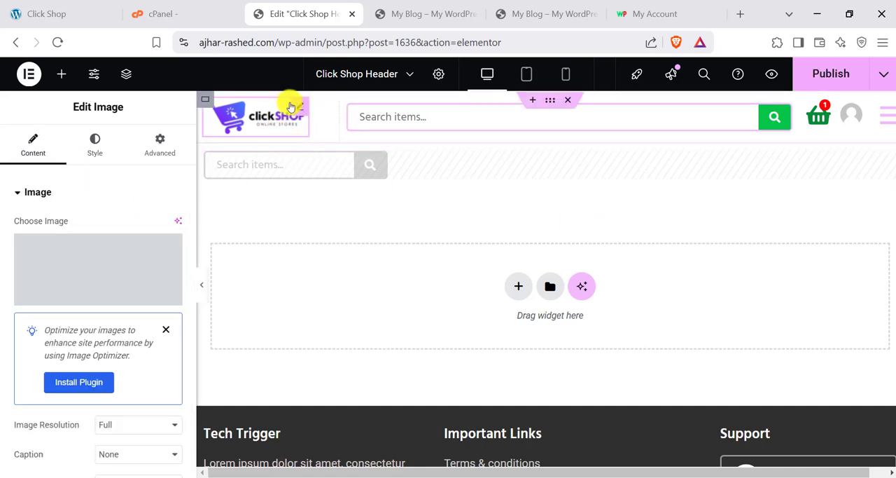
{"action": "left_click", "coordinate": [166, 324]}
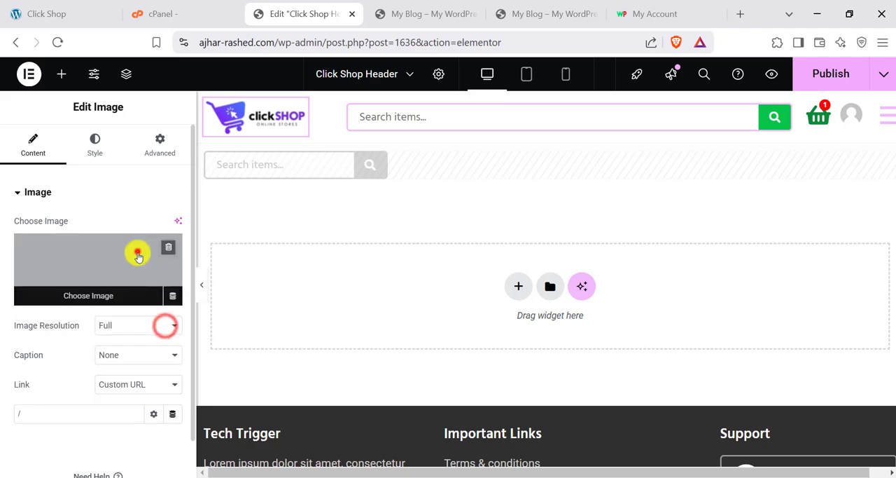
{"action": "left_click", "coordinate": [135, 253]}
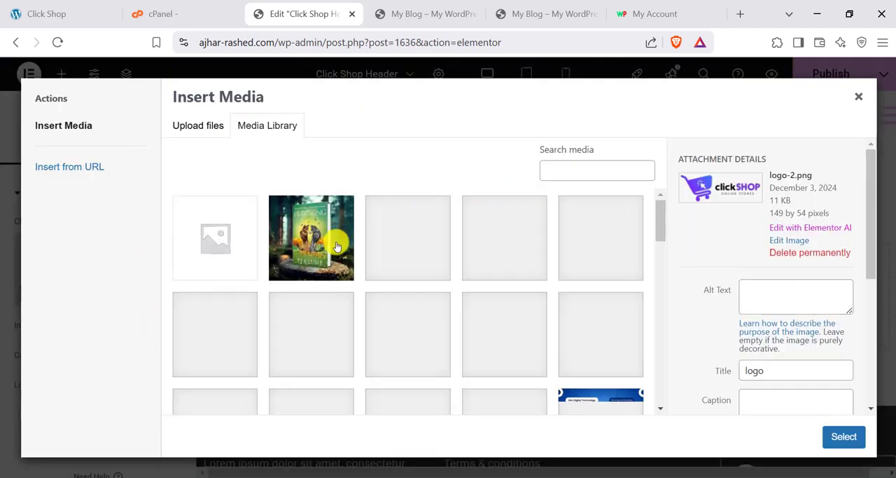
{"action": "scroll", "coordinate": [453, 315], "scroll_direction": "down", "scroll_amount": 5}
{"action": "left_click", "coordinate": [205, 127]}
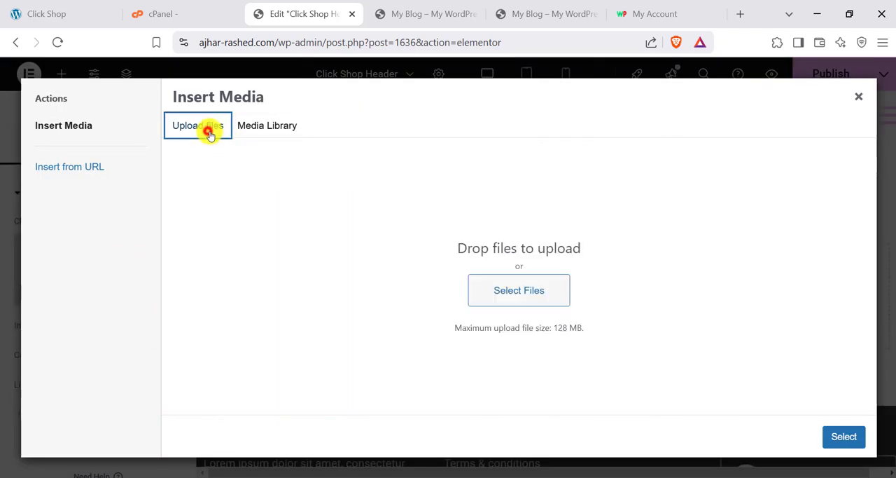
{"action": "left_click", "coordinate": [500, 281]}
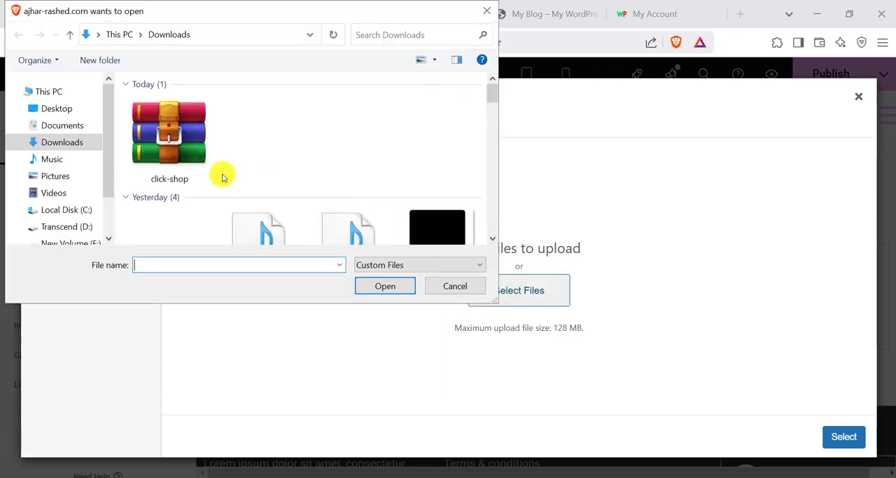
{"action": "left_click", "coordinate": [81, 142]}
{"action": "scroll", "coordinate": [301, 193], "scroll_direction": "down", "scroll_amount": 10}
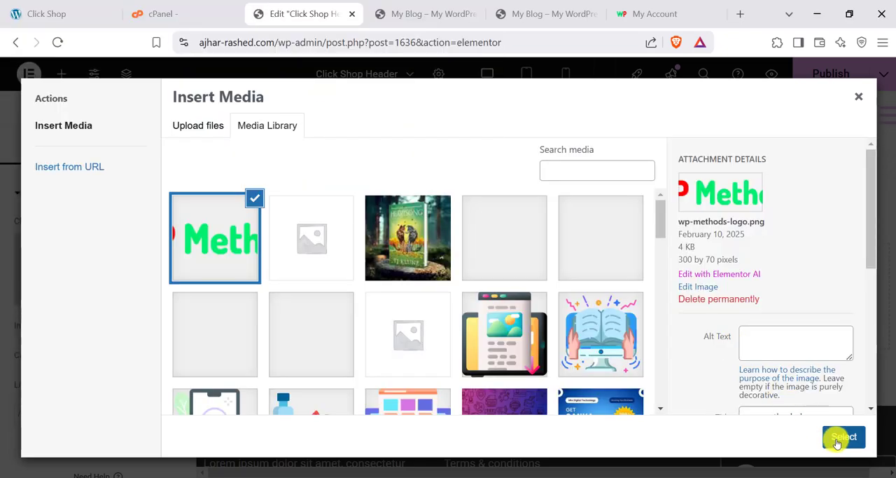
{"action": "left_click", "coordinate": [836, 439]}
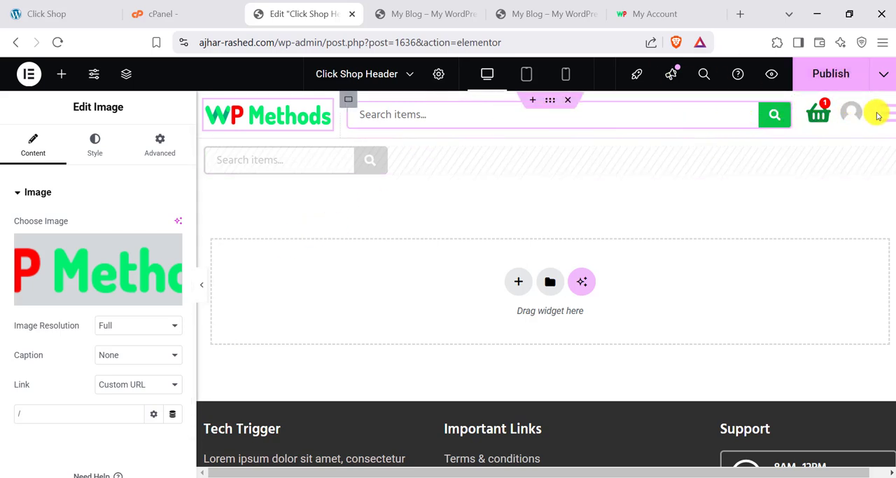
- Close the header editor without saving and open the Click Shop Footer in Elementor from the storefront
{"action": "left_click", "coordinate": [353, 16]}
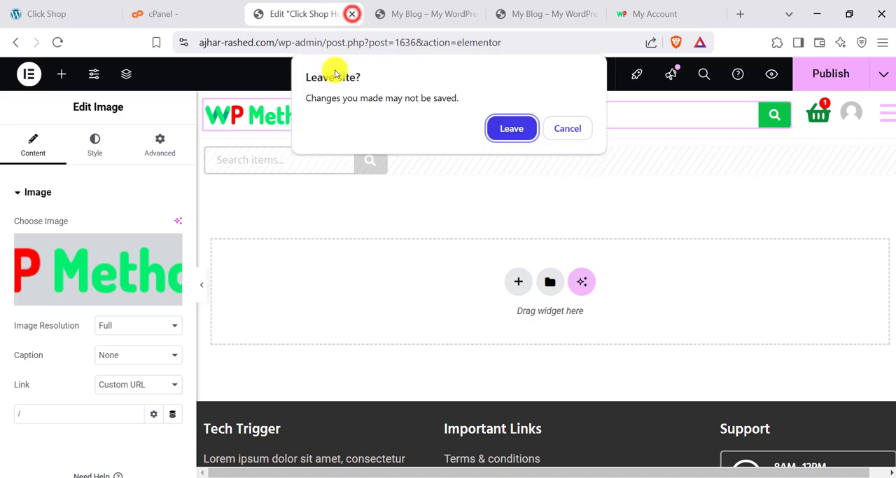
{"action": "left_click", "coordinate": [508, 131]}
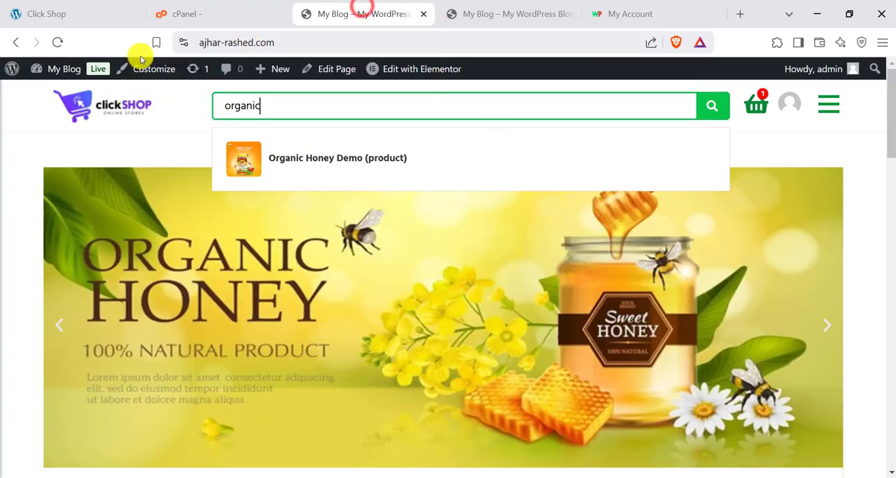
{"action": "mouse_move", "coordinate": [379, 69]}
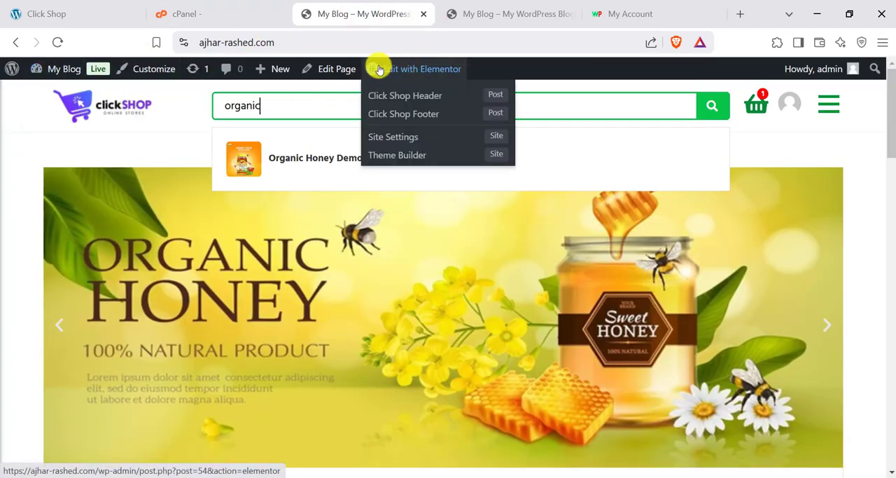
{"action": "left_click", "coordinate": [413, 117]}
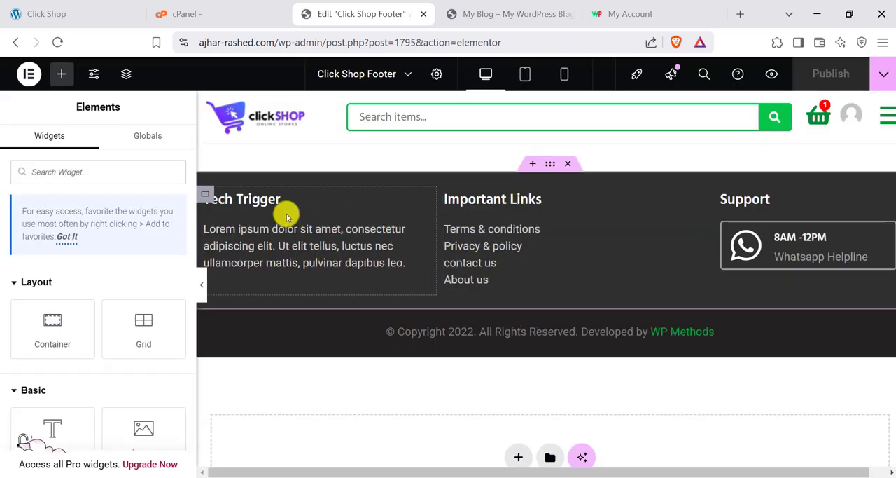
- Inspect the footer's description text and the Important Links icon list, closing the productivity checklist on the way
{"action": "left_click", "coordinate": [421, 233]}
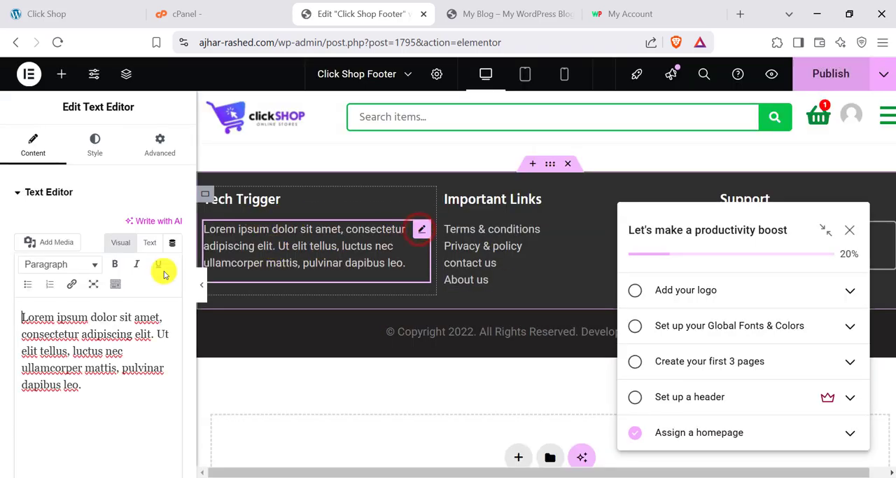
{"action": "left_click", "coordinate": [114, 344]}
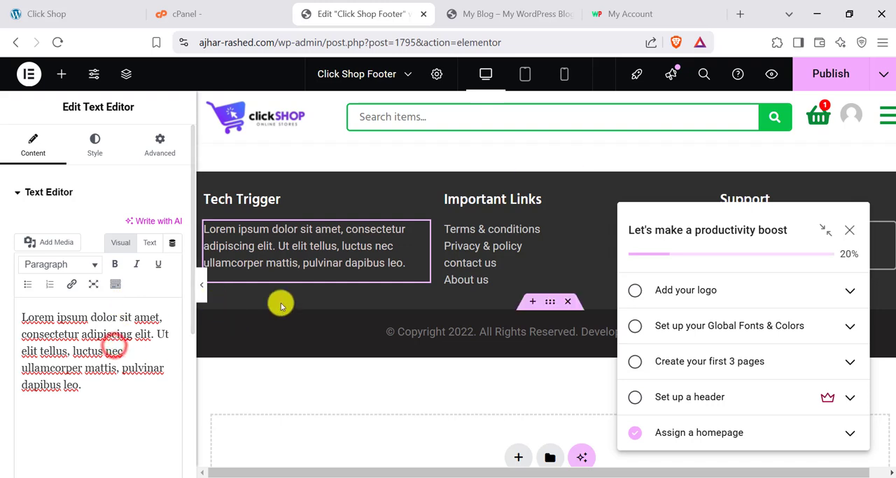
{"action": "left_click", "coordinate": [849, 229]}
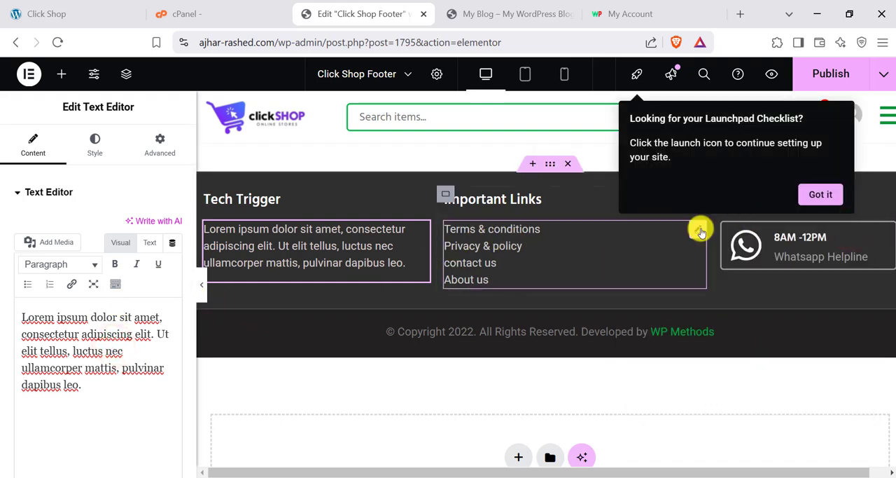
{"action": "left_click", "coordinate": [701, 231]}
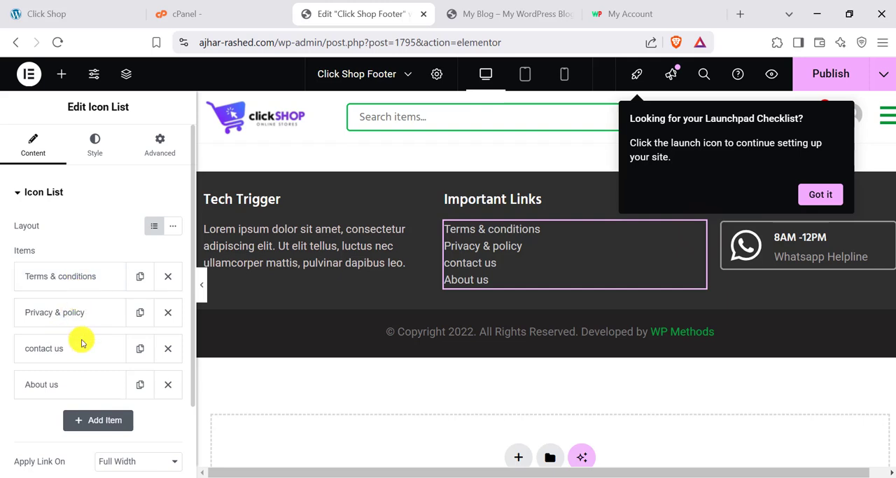
- Inspect the footer's Whatsapp Helpline icon box and highlight the phone number in its link
{"action": "left_click", "coordinate": [889, 231]}
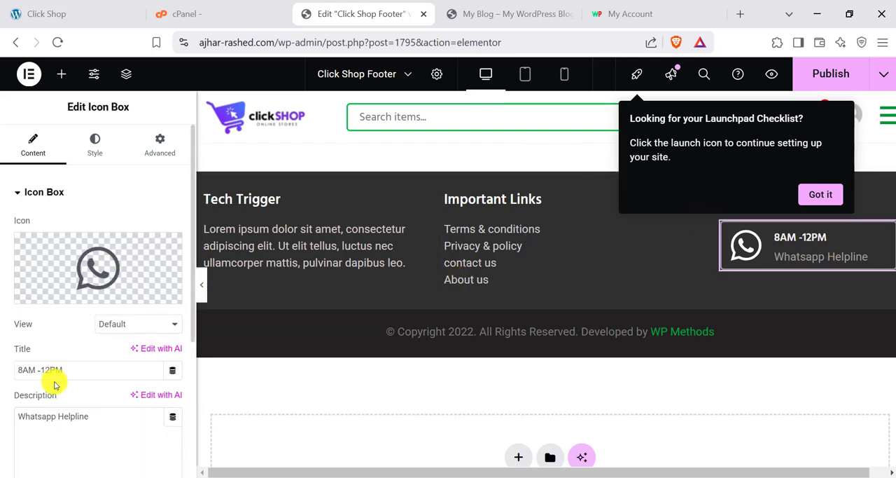
{"action": "scroll", "coordinate": [49, 376], "scroll_direction": "down", "scroll_amount": 3}
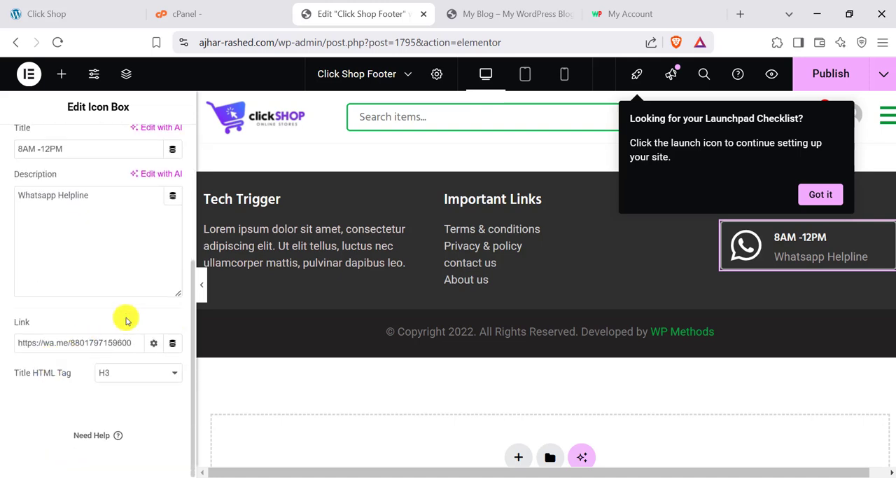
{"action": "left_click", "coordinate": [57, 342]}
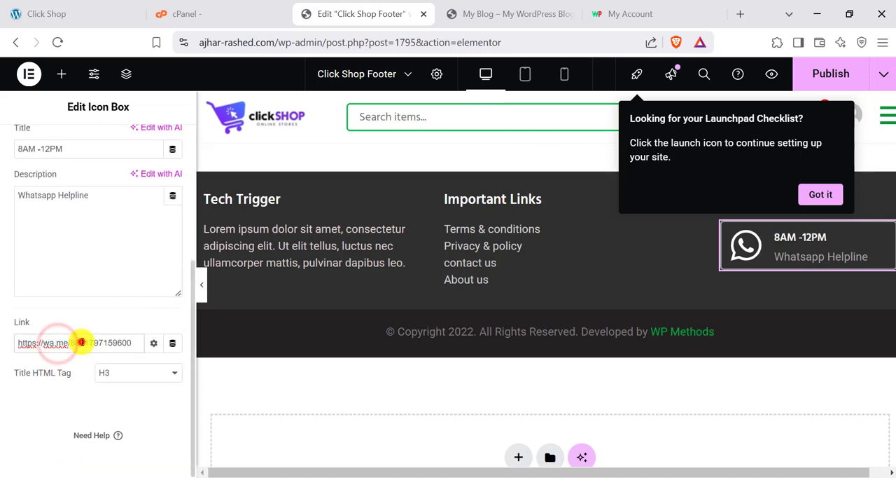
{"action": "left_click_drag", "start_coordinate": [71, 344], "coordinate": [132, 343]}
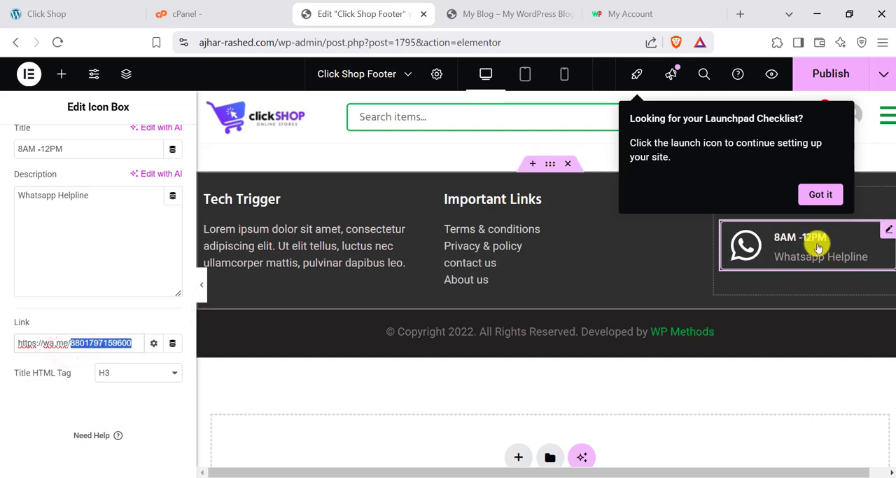
{"action": "scroll", "coordinate": [72, 237], "scroll_direction": "up", "scroll_amount": 5}
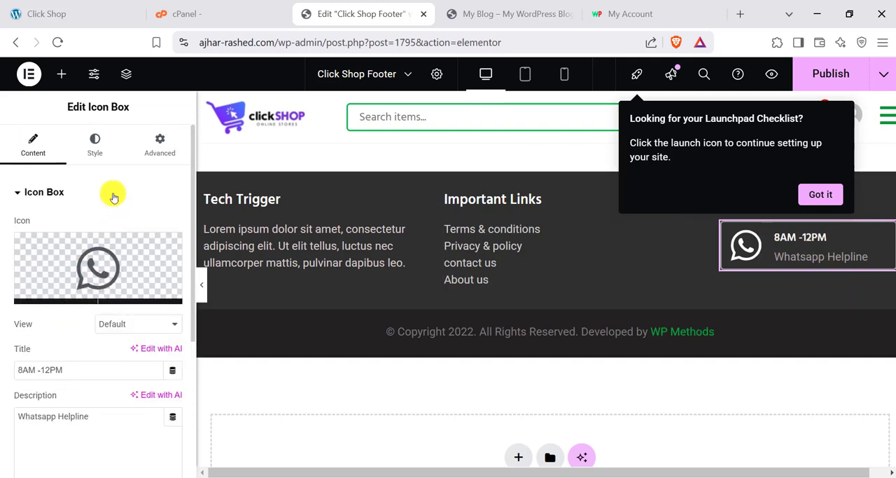
- Look through the widgets available for the footer, dismiss the Launchpad Checklist tip and return to the storefront homepage
{"action": "left_click", "coordinate": [63, 75]}
{"action": "left_click", "coordinate": [68, 238]}
{"action": "scroll", "coordinate": [66, 315], "scroll_direction": "down", "scroll_amount": 2}
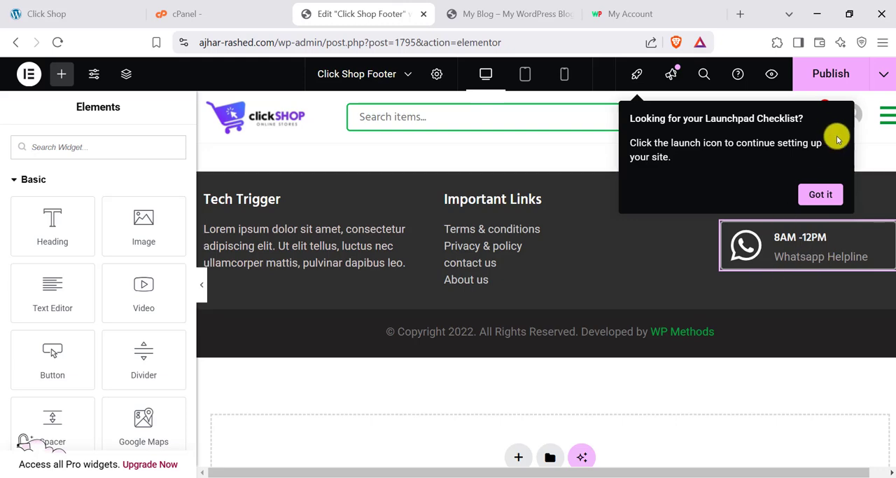
{"action": "left_click", "coordinate": [819, 195]}
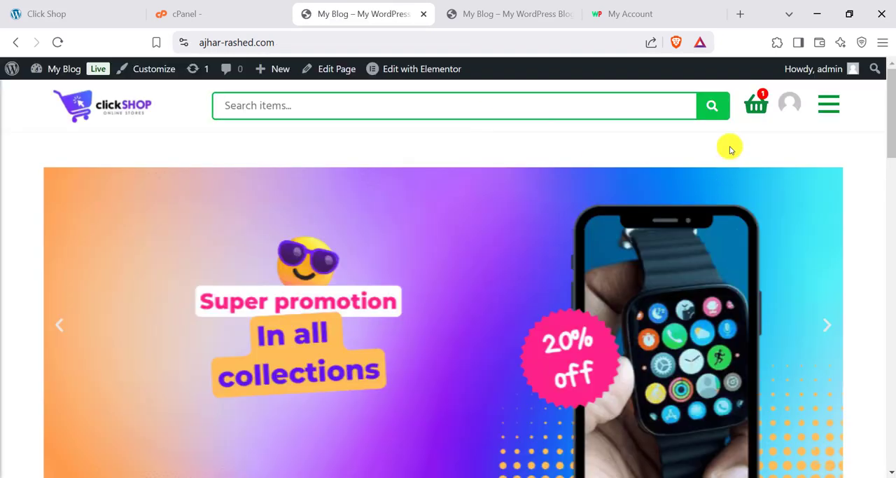
- Look over the storefront's homepage banner, then open the Home page in the Elementor editor
{"action": "scroll", "coordinate": [278, 267], "scroll_direction": "down", "scroll_amount": 5}
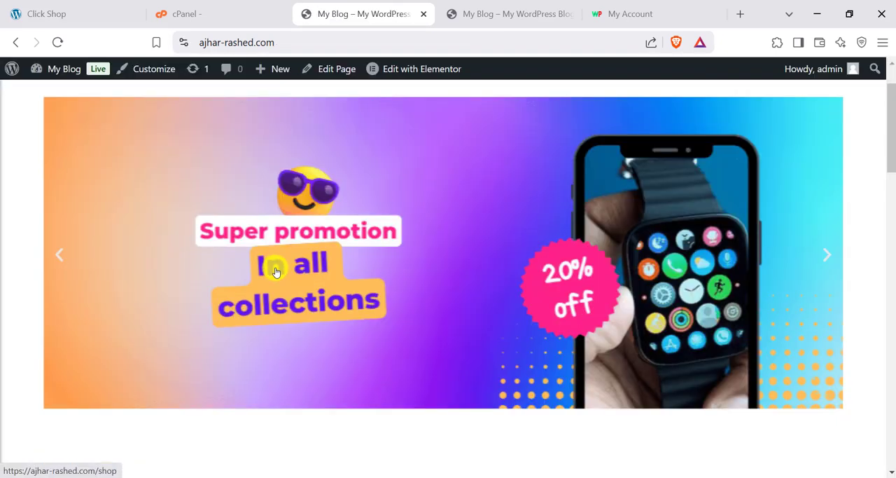
{"action": "scroll", "coordinate": [278, 267], "scroll_direction": "up", "scroll_amount": 5}
{"action": "scroll", "coordinate": [81, 212], "scroll_direction": "down", "scroll_amount": 1}
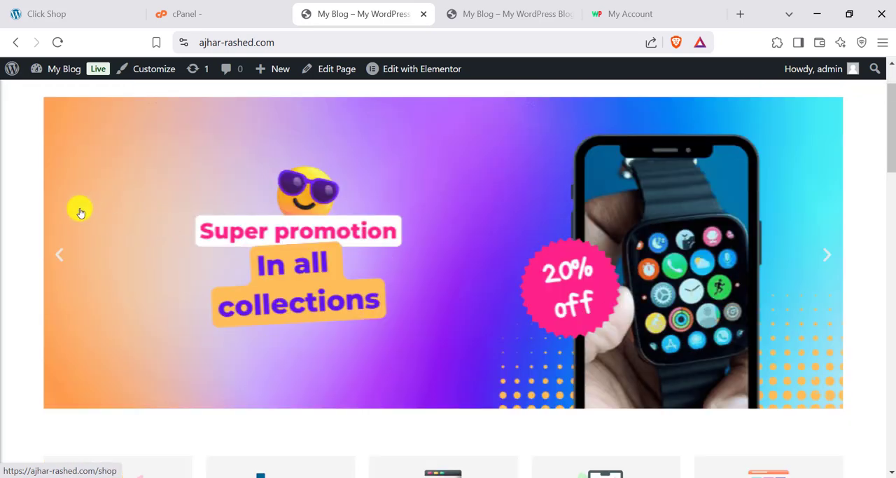
{"action": "scroll", "coordinate": [340, 147], "scroll_direction": "up", "scroll_amount": 1}
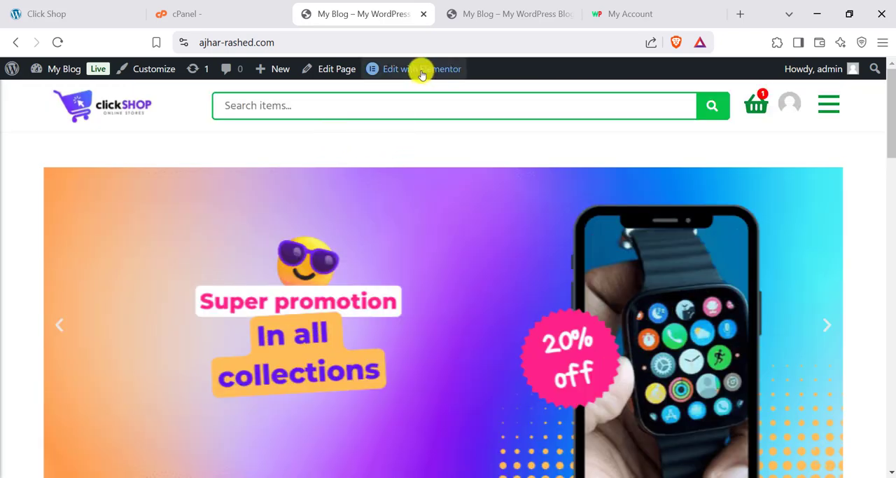
{"action": "mouse_move", "coordinate": [396, 72]}
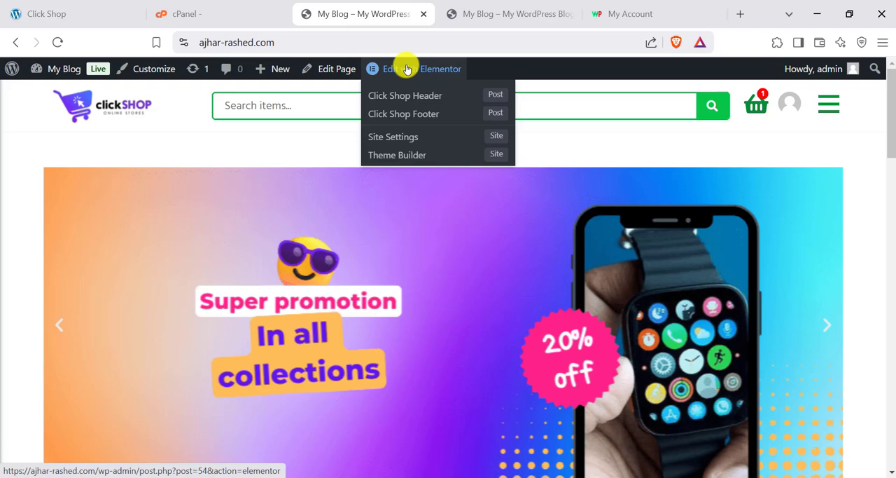
{"action": "scroll", "coordinate": [329, 266], "scroll_direction": "down", "scroll_amount": 8}
{"action": "scroll", "coordinate": [490, 290], "scroll_direction": "up", "scroll_amount": 8}
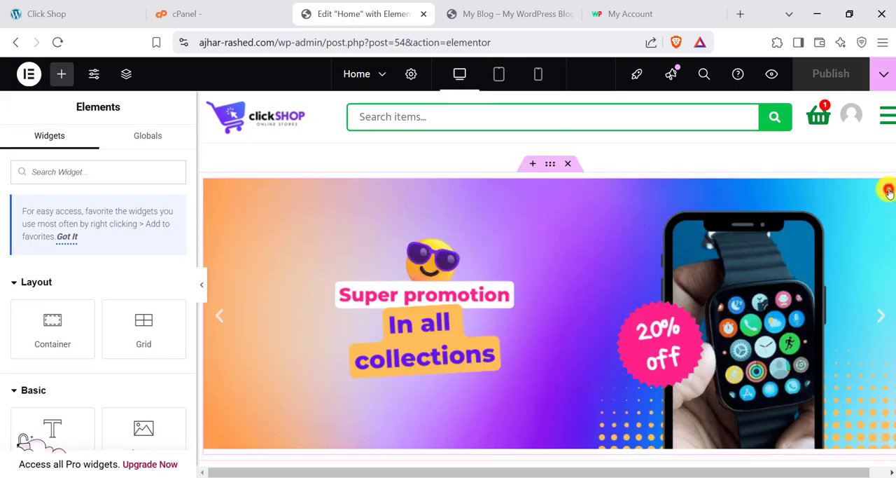
- Open the homepage banner carousel's gallery and inspect both images' attachment details and the promotion banner's custom link
{"action": "left_click", "coordinate": [888, 190]}
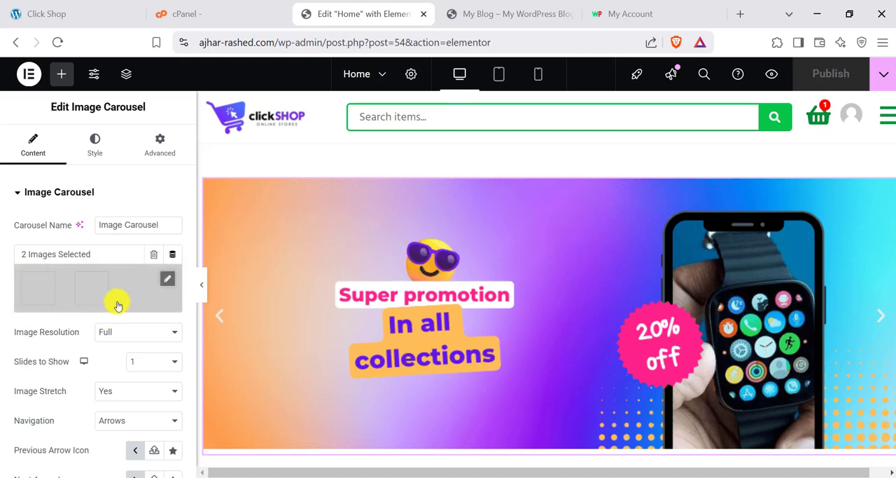
{"action": "left_click", "coordinate": [156, 280]}
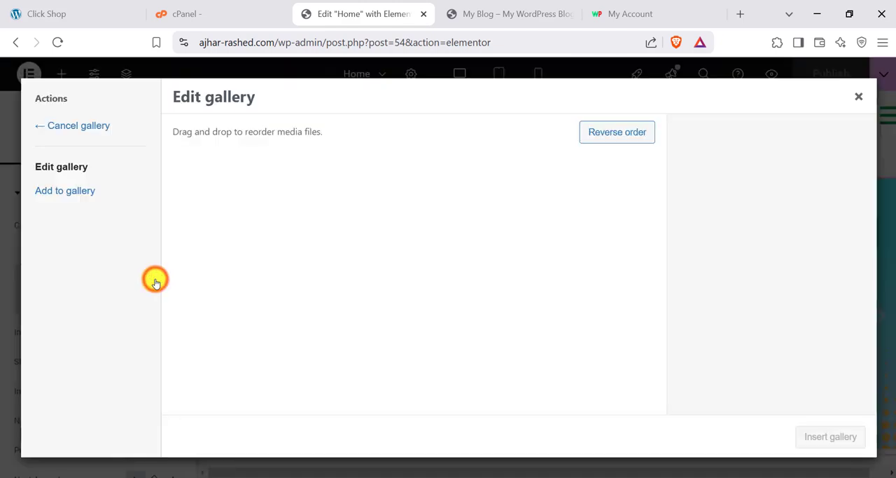
{"action": "left_click", "coordinate": [234, 227]}
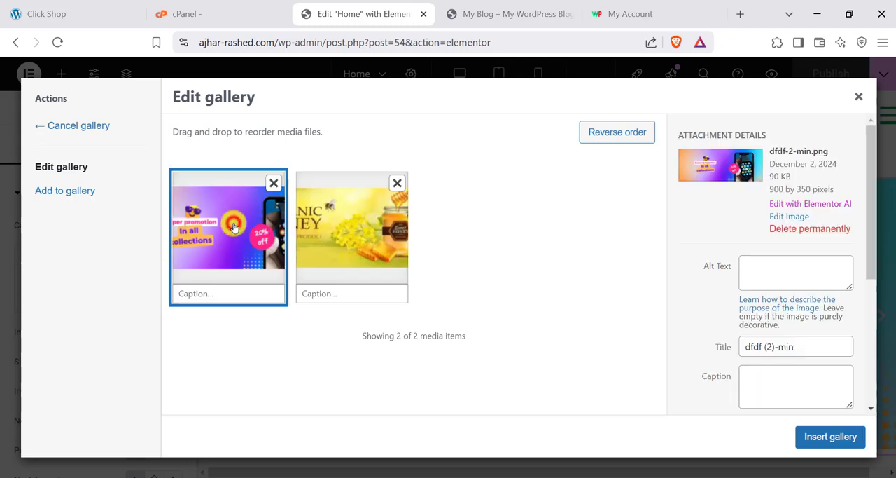
{"action": "left_click", "coordinate": [355, 236]}
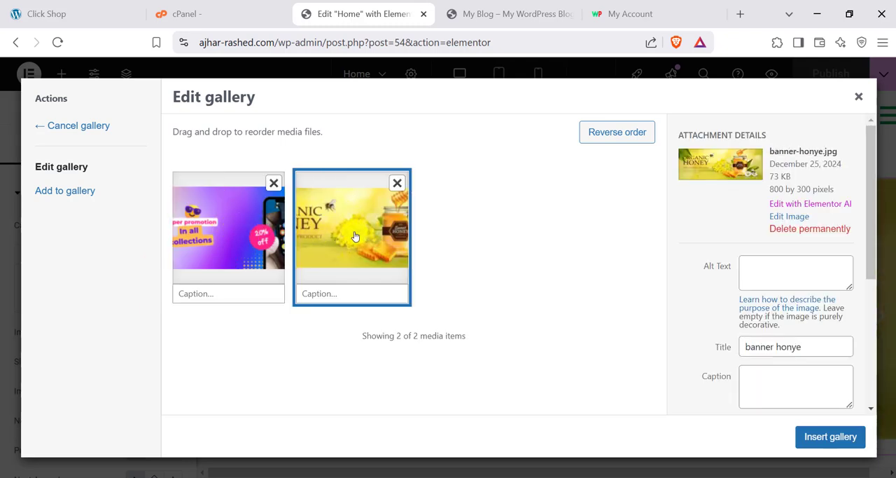
{"action": "left_click", "coordinate": [228, 228]}
{"action": "scroll", "coordinate": [794, 308], "scroll_direction": "down", "scroll_amount": 5}
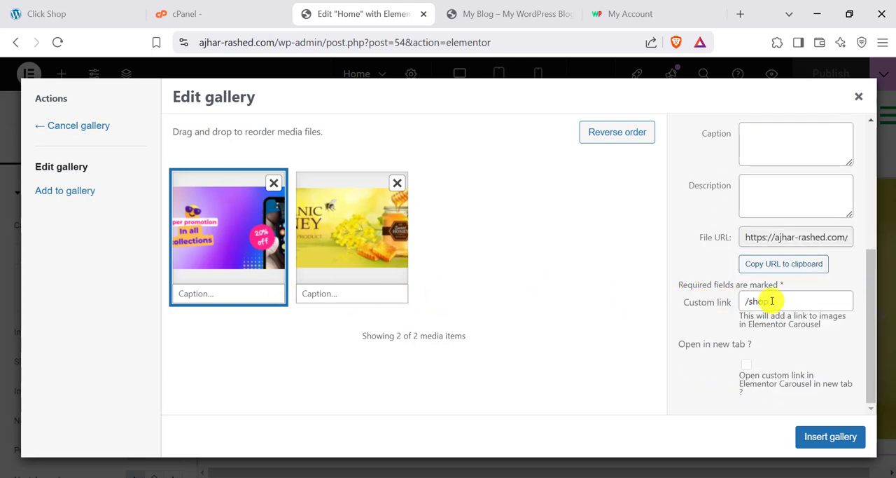
- Compare the custom links of the promotion and honey banner images, then close the gallery editor
{"action": "left_click_drag", "start_coordinate": [778, 300], "coordinate": [741, 302]}
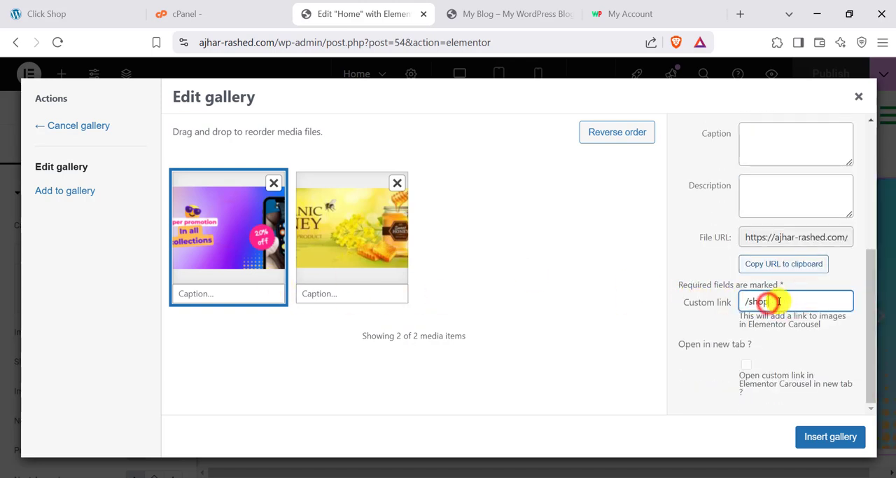
{"action": "left_click", "coordinate": [344, 225]}
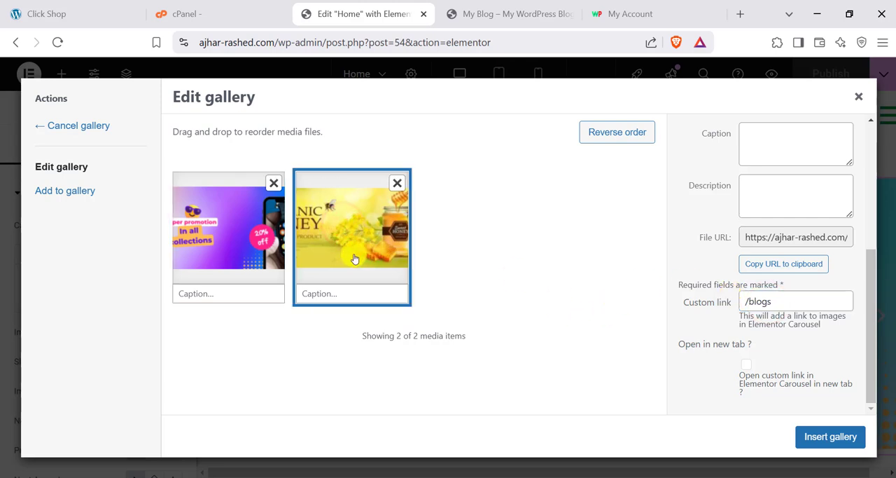
{"action": "left_click", "coordinate": [246, 235]}
{"action": "left_click", "coordinate": [330, 237]}
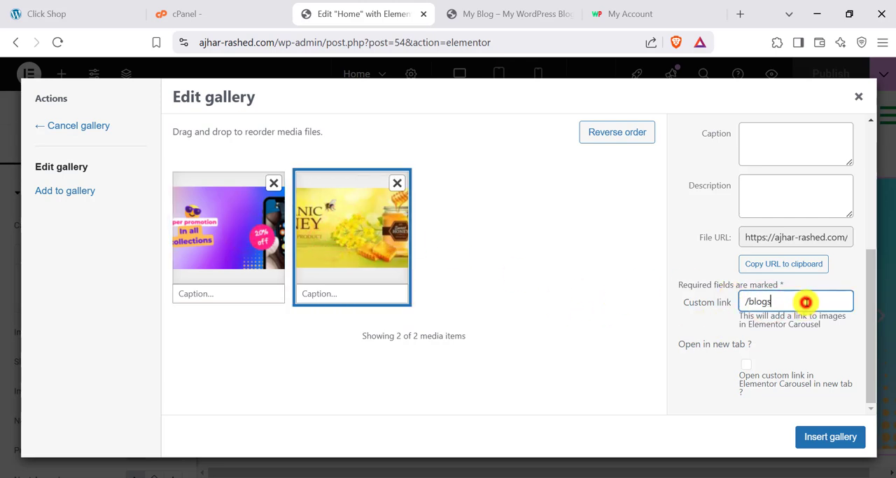
{"action": "left_click", "coordinate": [259, 241]}
{"action": "left_click", "coordinate": [757, 300]}
{"action": "left_click", "coordinate": [351, 253]}
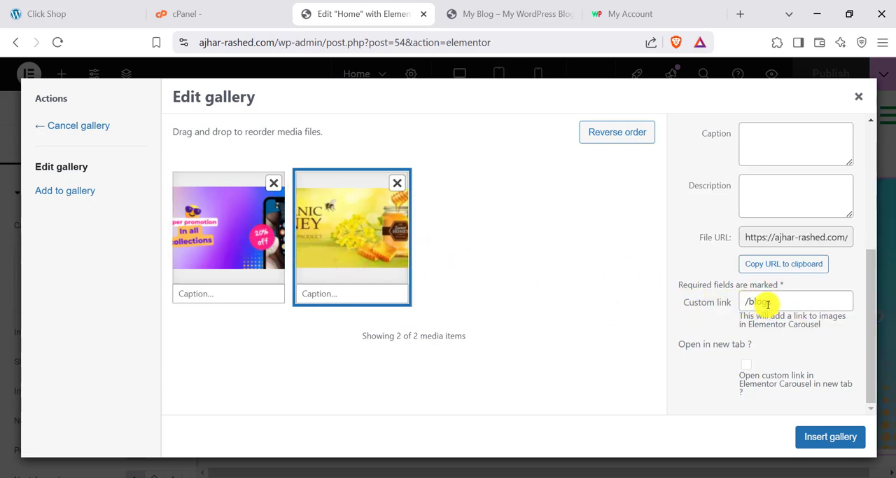
{"action": "left_click", "coordinate": [858, 96]}
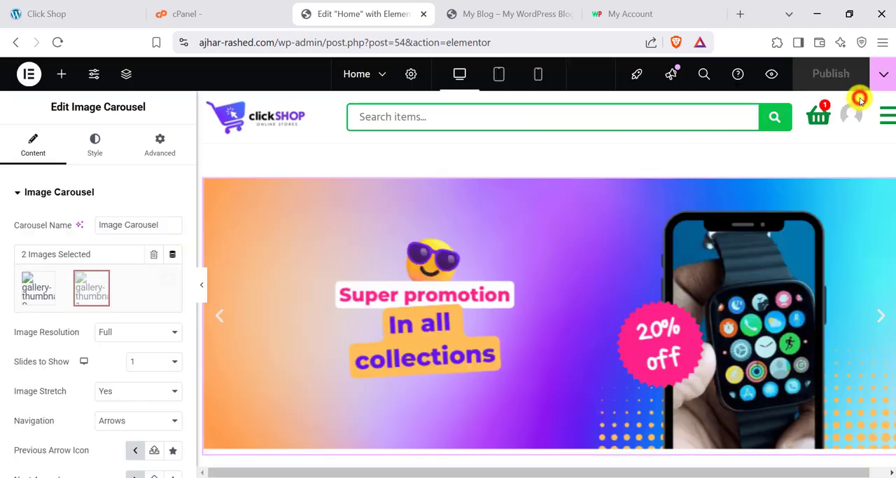
- Limit the homepage's category grid to the Books and Digital Products categories
{"action": "scroll", "coordinate": [758, 274], "scroll_direction": "down", "scroll_amount": 2}
{"action": "scroll", "coordinate": [735, 259], "scroll_direction": "up", "scroll_amount": 2}
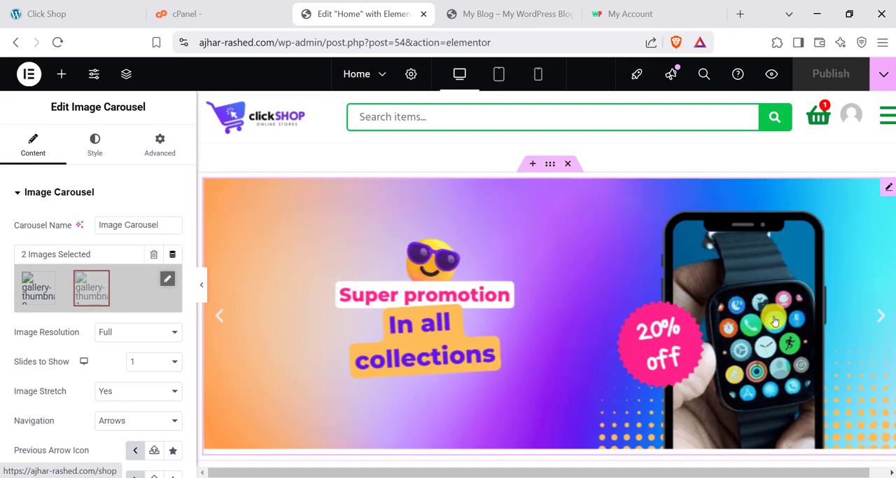
{"action": "scroll", "coordinate": [746, 277], "scroll_direction": "down", "scroll_amount": 6}
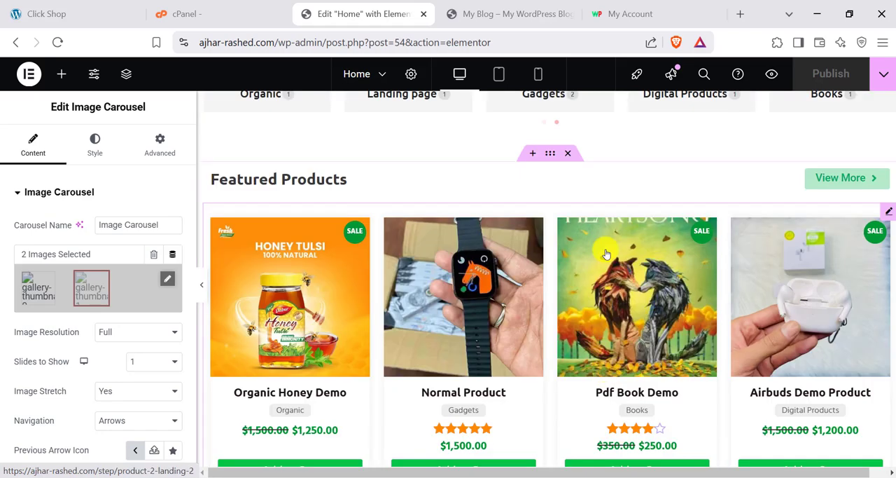
{"action": "scroll", "coordinate": [696, 221], "scroll_direction": "up", "scroll_amount": 2}
{"action": "scroll", "coordinate": [697, 221], "scroll_direction": "up", "scroll_amount": 3}
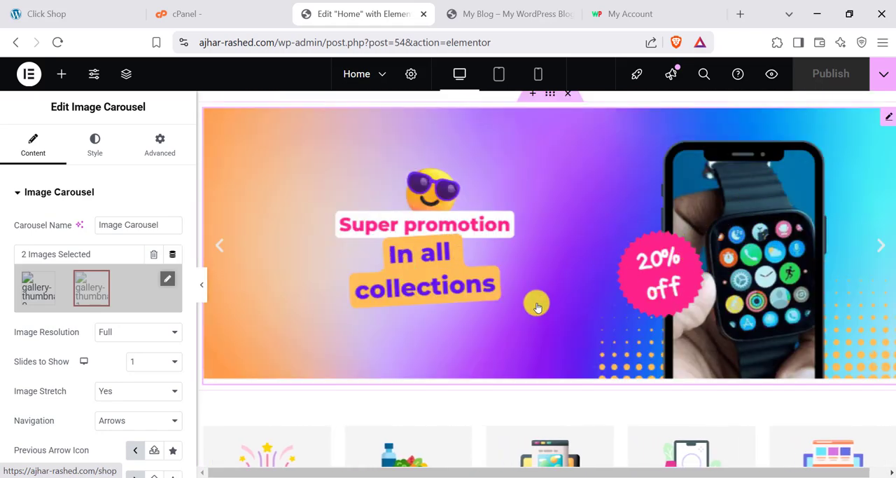
{"action": "scroll", "coordinate": [537, 307], "scroll_direction": "down", "scroll_amount": 3}
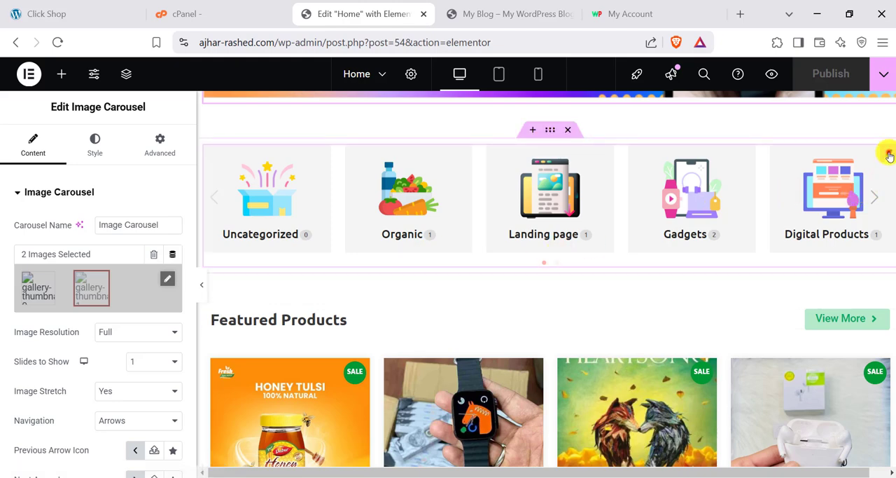
{"action": "left_click", "coordinate": [887, 155]}
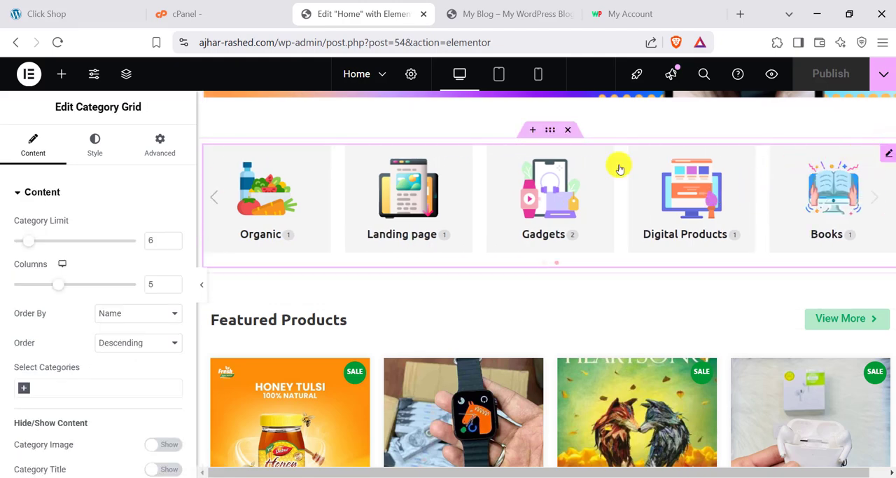
{"action": "scroll", "coordinate": [70, 280], "scroll_direction": "down", "scroll_amount": 1}
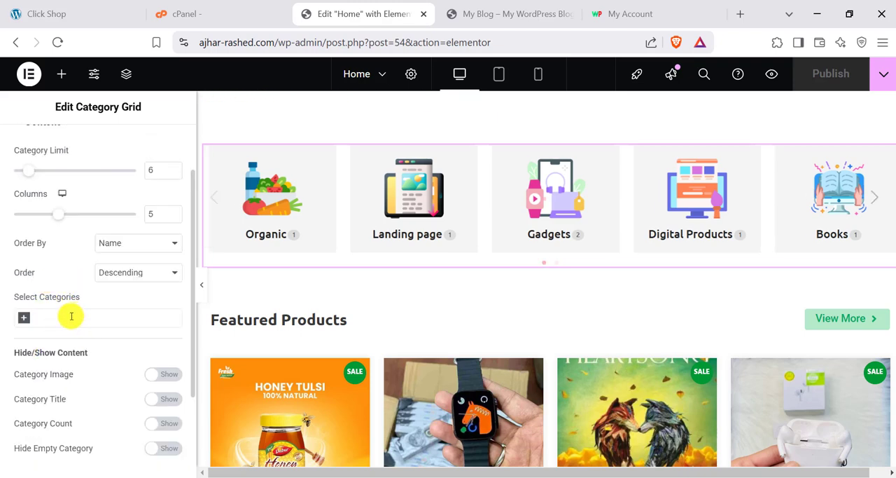
{"action": "left_click", "coordinate": [68, 318]}
{"action": "left_click", "coordinate": [48, 351]}
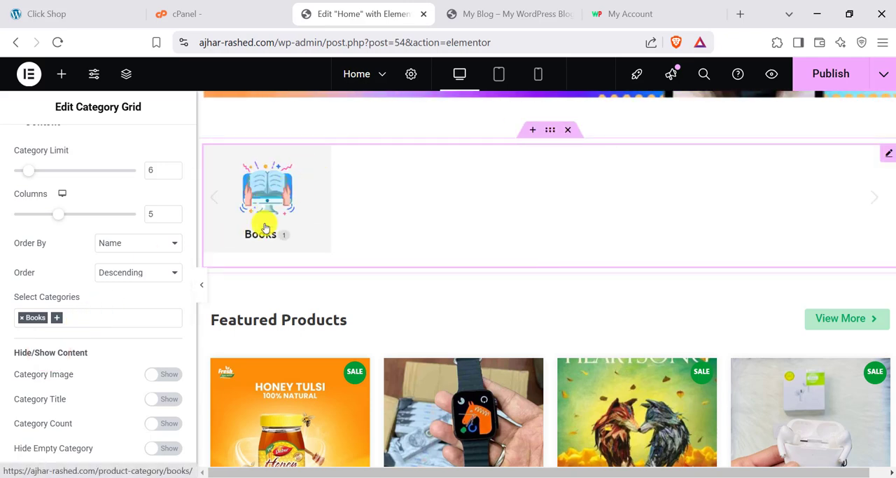
{"action": "left_click", "coordinate": [97, 316]}
{"action": "left_click", "coordinate": [60, 371]}
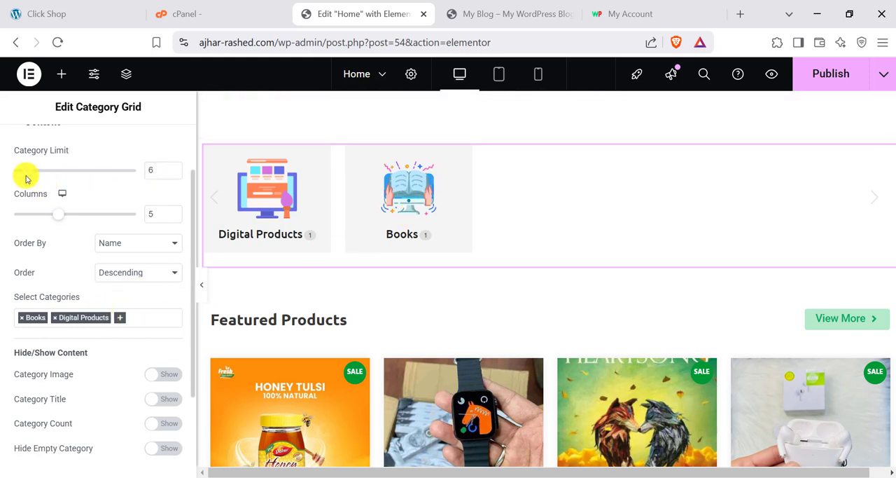
- Set the category grid to 2 columns and look over the result on the page
{"action": "scroll", "coordinate": [32, 189], "scroll_direction": "up", "scroll_amount": 2}
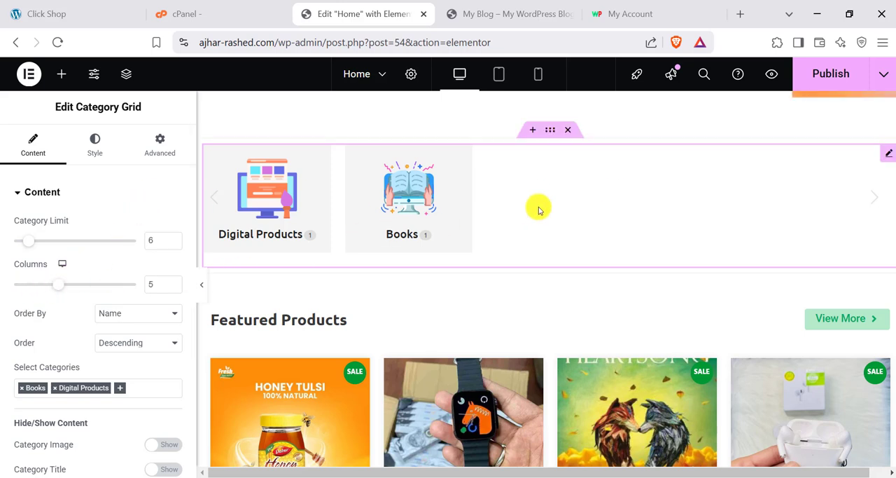
{"action": "left_click", "coordinate": [56, 285]}
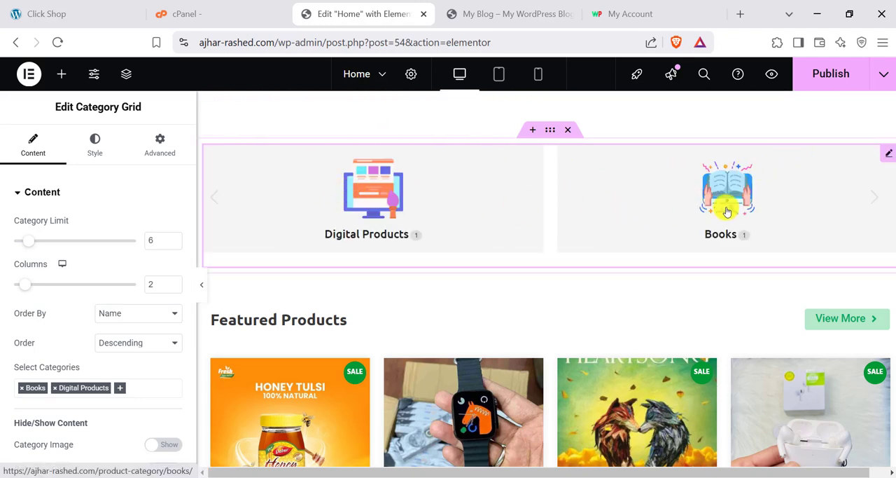
{"action": "scroll", "coordinate": [435, 234], "scroll_direction": "up", "scroll_amount": 2}
{"action": "scroll", "coordinate": [411, 237], "scroll_direction": "down", "scroll_amount": 2}
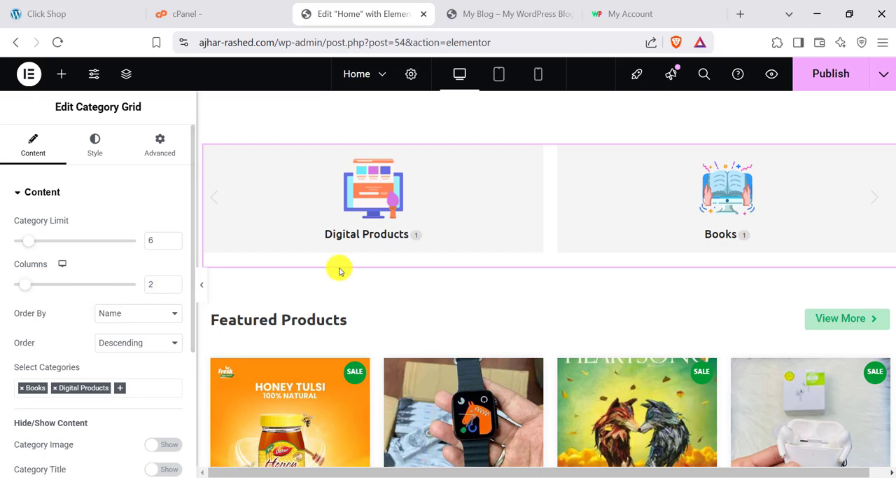
{"action": "scroll", "coordinate": [540, 296], "scroll_direction": "down", "scroll_amount": 4}
{"action": "scroll", "coordinate": [540, 292], "scroll_direction": "up", "scroll_amount": 4}
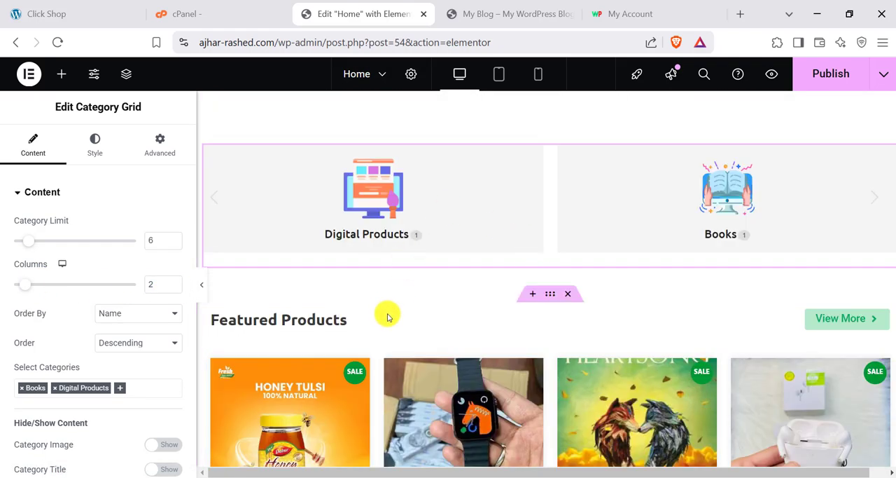
- Open the Featured Products list for editing, try it with 5 columns and set it back to 4
{"action": "scroll", "coordinate": [389, 317], "scroll_direction": "down", "scroll_amount": 2}
{"action": "left_click", "coordinate": [888, 214]}
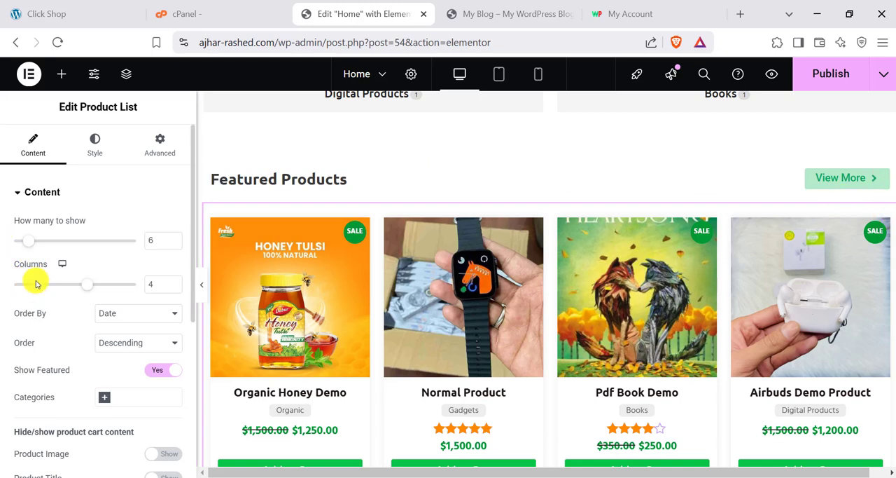
{"action": "left_click_drag", "start_coordinate": [83, 284], "coordinate": [97, 283]}
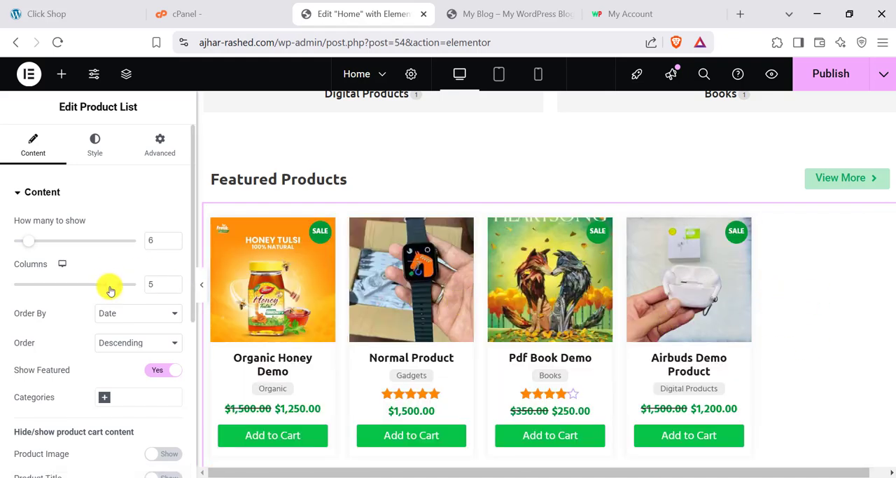
{"action": "left_click_drag", "start_coordinate": [110, 289], "coordinate": [86, 284]}
{"action": "scroll", "coordinate": [667, 300], "scroll_direction": "down", "scroll_amount": 1}
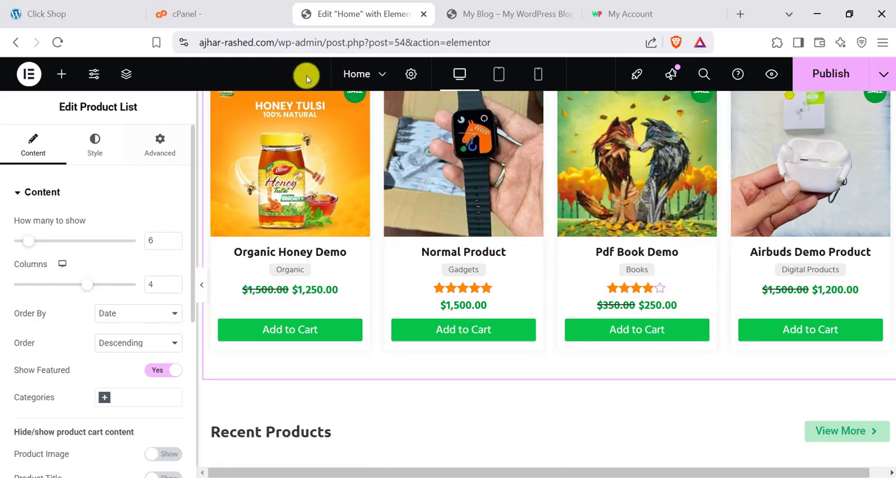
- Check the product list's column setting in the mobile preview and return to the desktop view
{"action": "left_click", "coordinate": [58, 265]}
{"action": "left_click", "coordinate": [62, 302]}
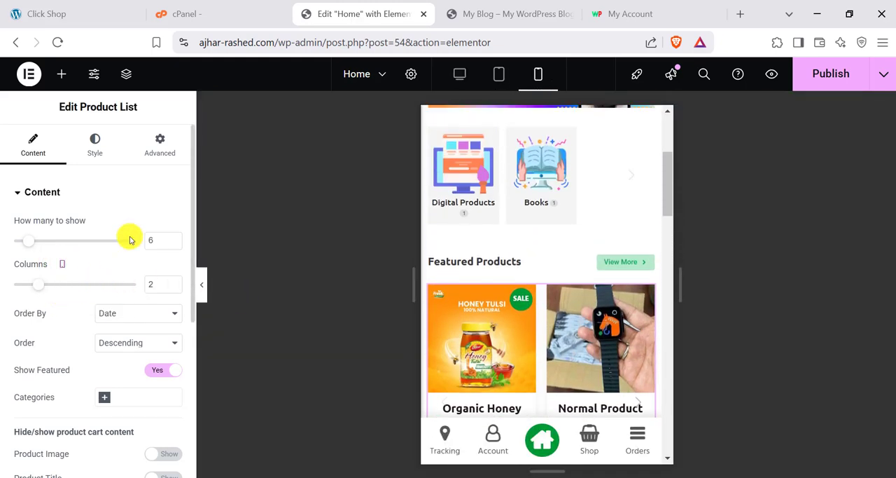
{"action": "left_click", "coordinate": [459, 77]}
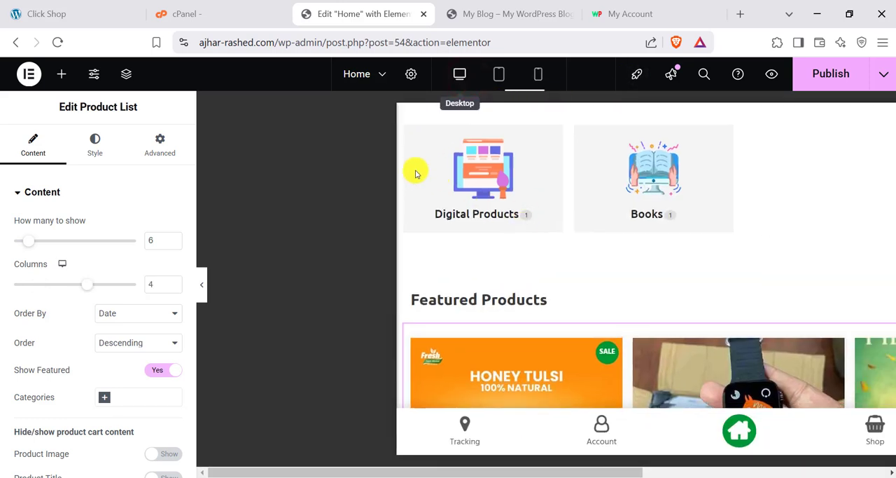
- Look through the product list's content options for showing or hiding product card elements
{"action": "scroll", "coordinate": [86, 299], "scroll_direction": "down", "scroll_amount": 3}
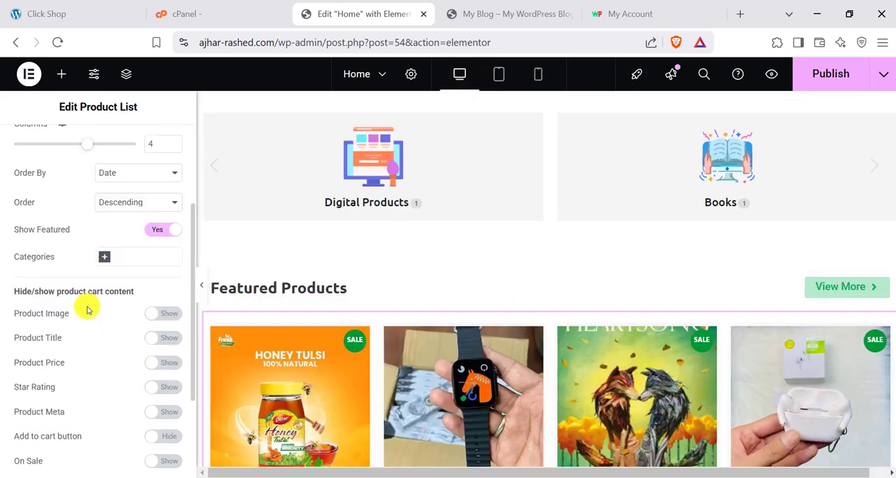
{"action": "scroll", "coordinate": [250, 306], "scroll_direction": "down", "scroll_amount": 2}
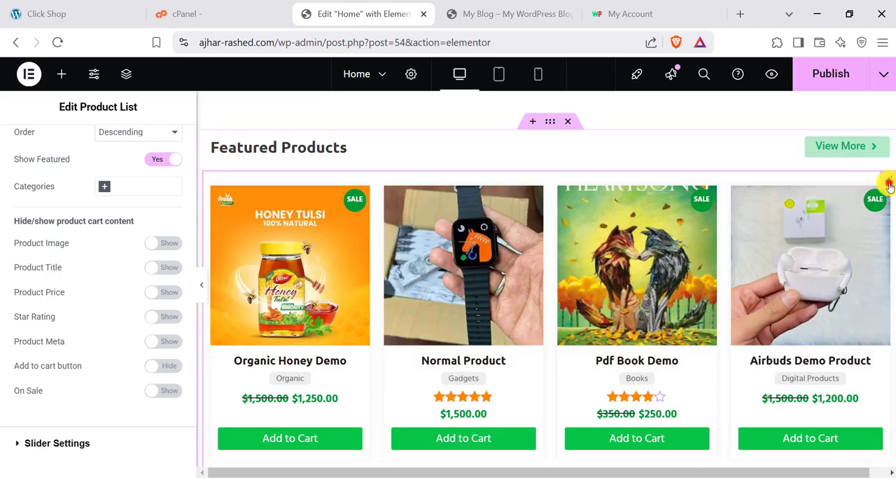
{"action": "scroll", "coordinate": [88, 236], "scroll_direction": "up", "scroll_amount": 3}
{"action": "scroll", "coordinate": [138, 285], "scroll_direction": "down", "scroll_amount": 3}
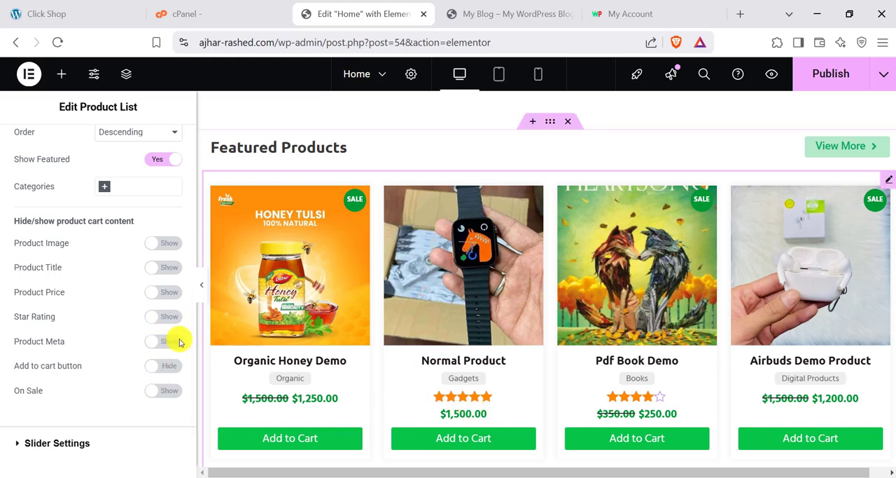
{"action": "scroll", "coordinate": [161, 347], "scroll_direction": "down", "scroll_amount": 1}
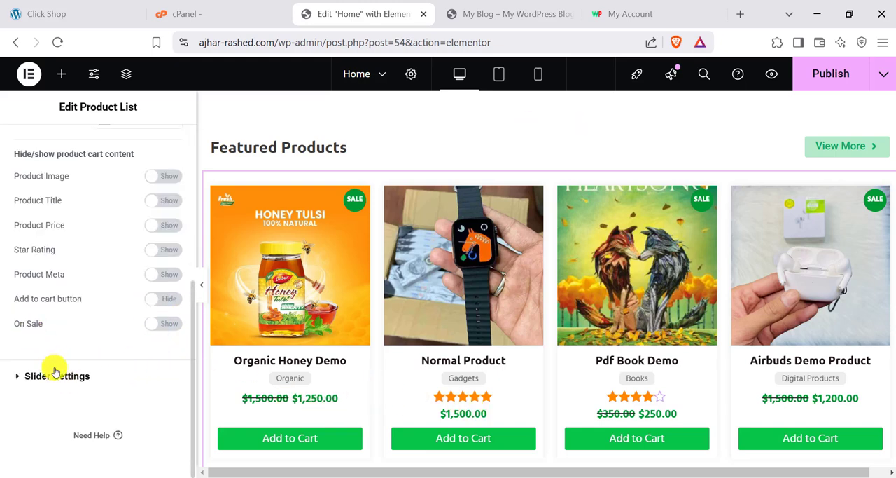
- Give the product list's Add to Cart buttons a classic red background, #DB0B0B, in their normal state
{"action": "scroll", "coordinate": [58, 352], "scroll_direction": "up", "scroll_amount": 4}
{"action": "left_click", "coordinate": [85, 135]}
{"action": "scroll", "coordinate": [76, 329], "scroll_direction": "down", "scroll_amount": 3}
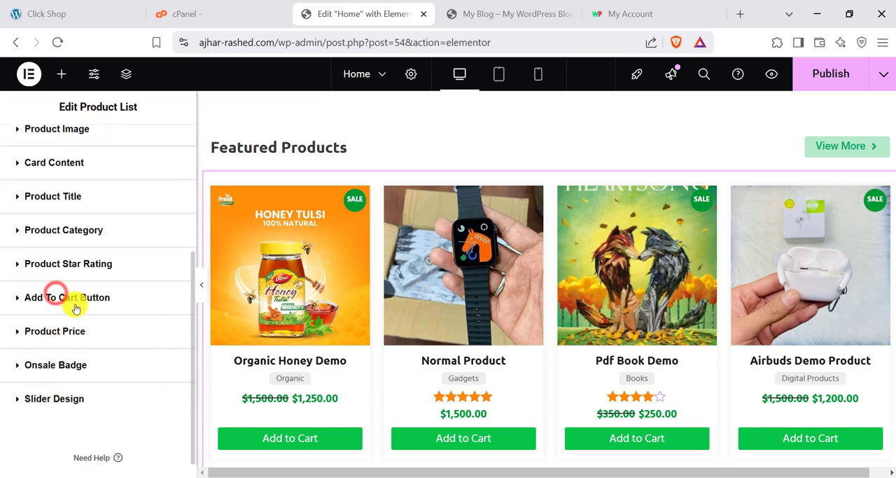
{"action": "left_click", "coordinate": [74, 297]}
{"action": "scroll", "coordinate": [84, 343], "scroll_direction": "down", "scroll_amount": 4}
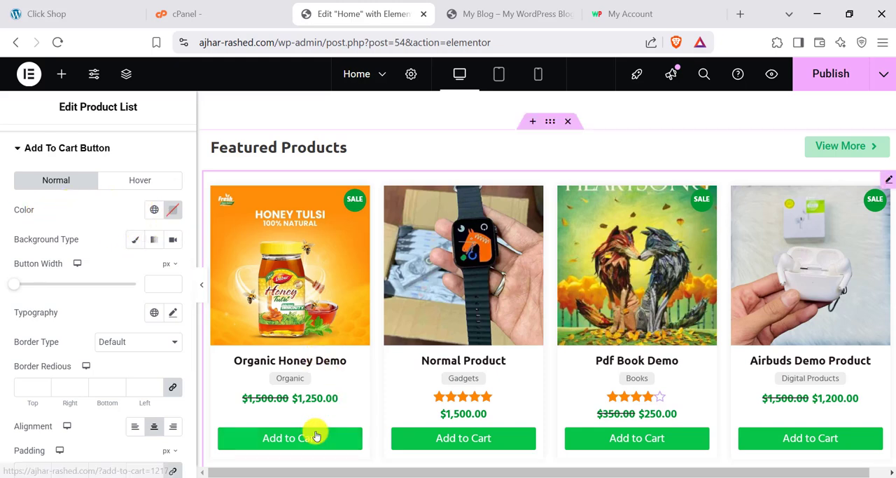
{"action": "scroll", "coordinate": [126, 285], "scroll_direction": "down", "scroll_amount": 1}
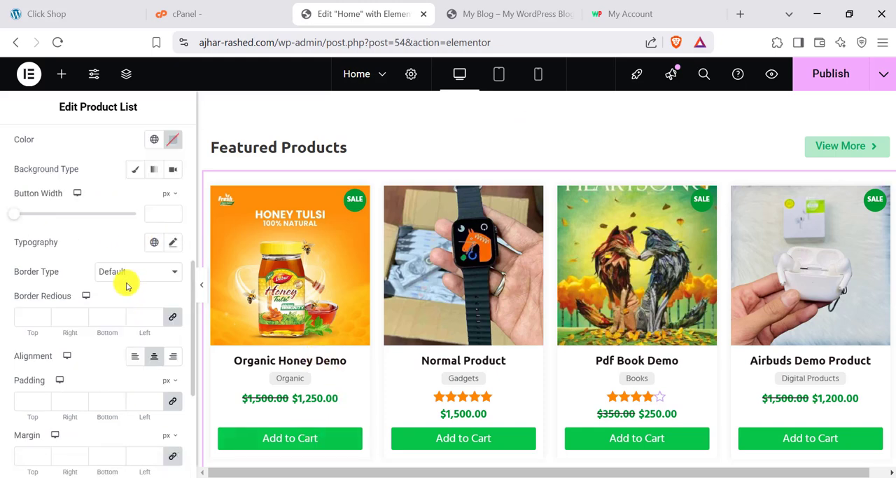
{"action": "left_click", "coordinate": [135, 170]}
{"action": "left_click", "coordinate": [172, 199]}
{"action": "left_click", "coordinate": [136, 294]}
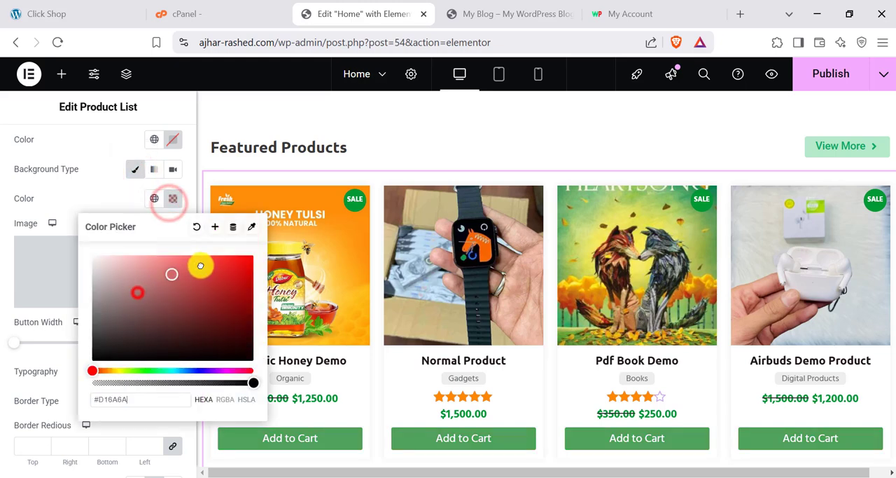
{"action": "left_click", "coordinate": [245, 269]}
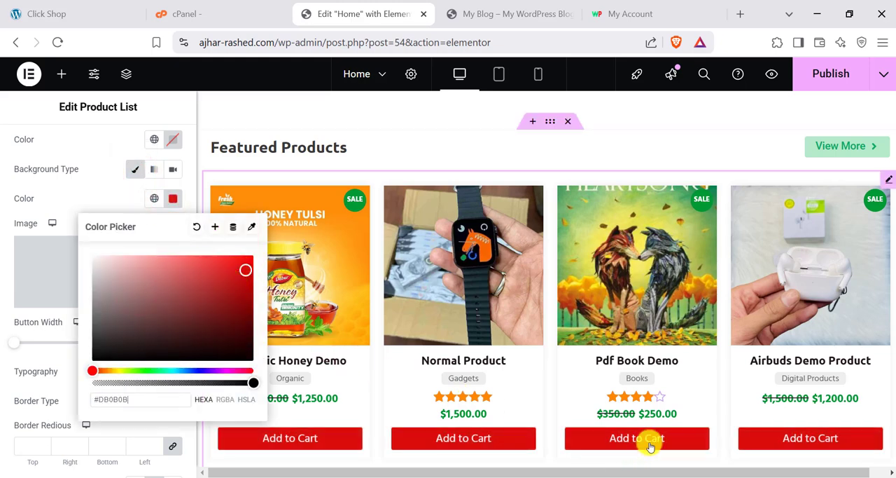
{"action": "left_click", "coordinate": [4, 245]}
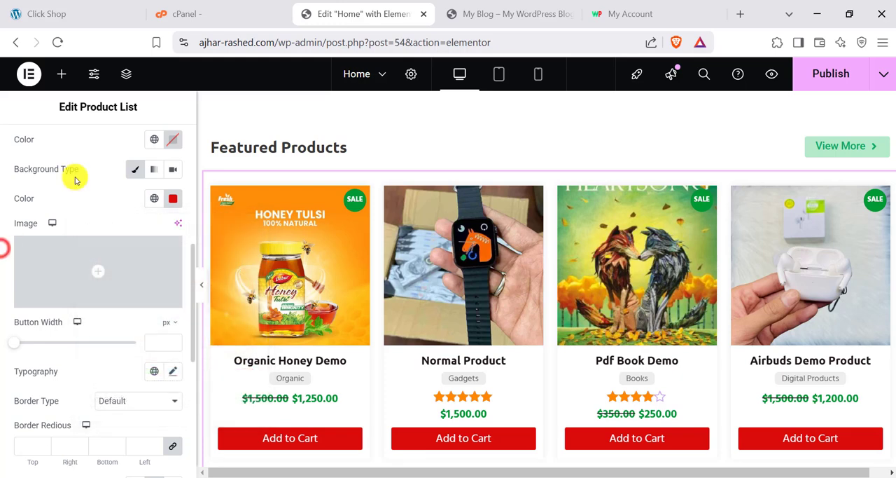
- Set the font family of the Featured Products list's Add to Cart buttons to Aclonica
{"action": "scroll", "coordinate": [62, 201], "scroll_direction": "up", "scroll_amount": 1}
{"action": "scroll", "coordinate": [123, 252], "scroll_direction": "down", "scroll_amount": 2}
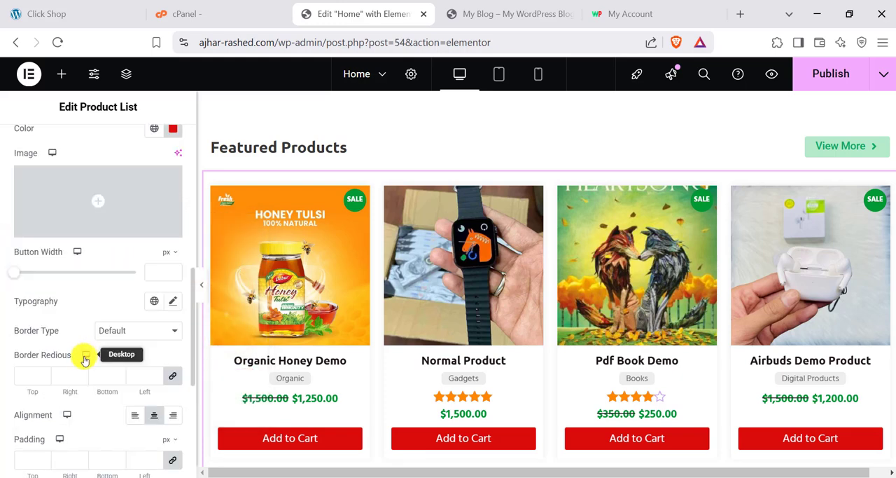
{"action": "left_click", "coordinate": [173, 303]}
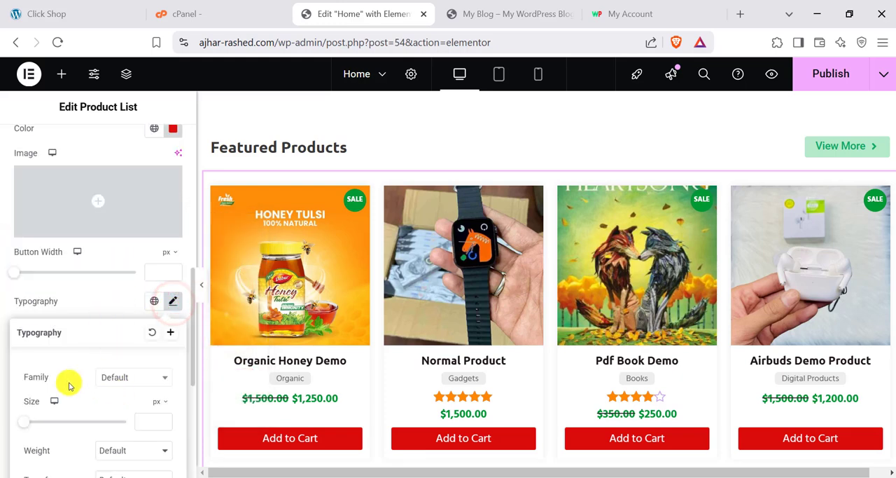
{"action": "left_click", "coordinate": [106, 376]}
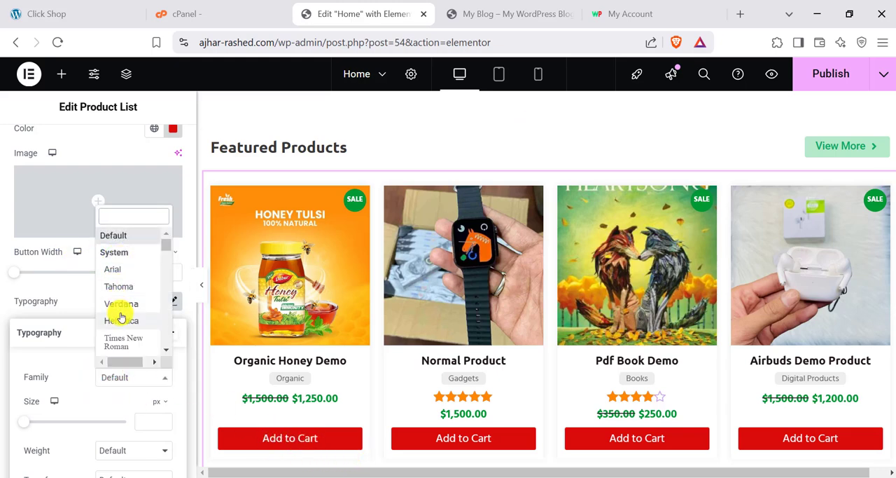
{"action": "scroll", "coordinate": [120, 306], "scroll_direction": "down", "scroll_amount": 6}
{"action": "scroll", "coordinate": [119, 306], "scroll_direction": "up", "scroll_amount": 3}
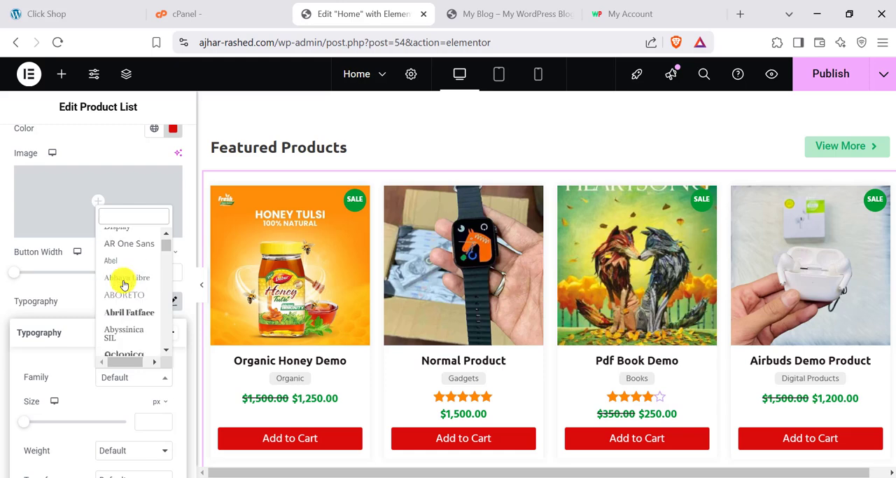
{"action": "left_click", "coordinate": [127, 282]}
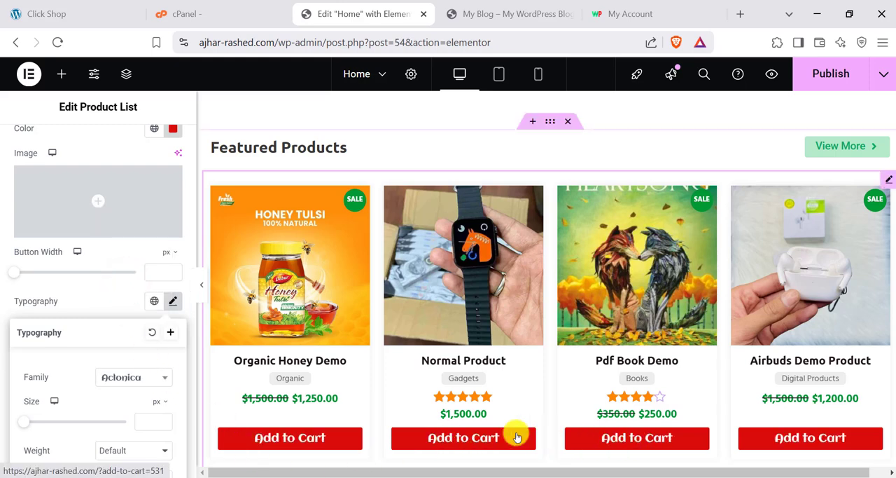
{"action": "scroll", "coordinate": [451, 310], "scroll_direction": "down", "scroll_amount": 7}
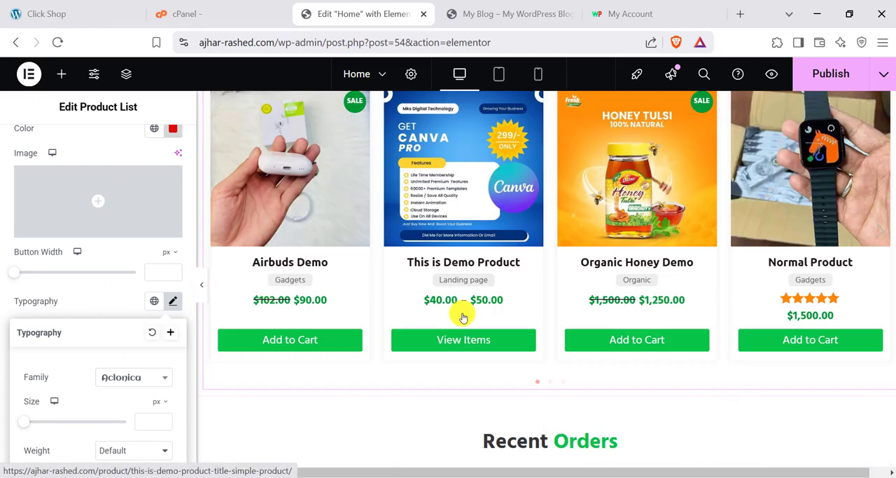
{"action": "scroll", "coordinate": [462, 315], "scroll_direction": "up", "scroll_amount": 7}
{"action": "scroll", "coordinate": [11, 196], "scroll_direction": "up", "scroll_amount": 5}
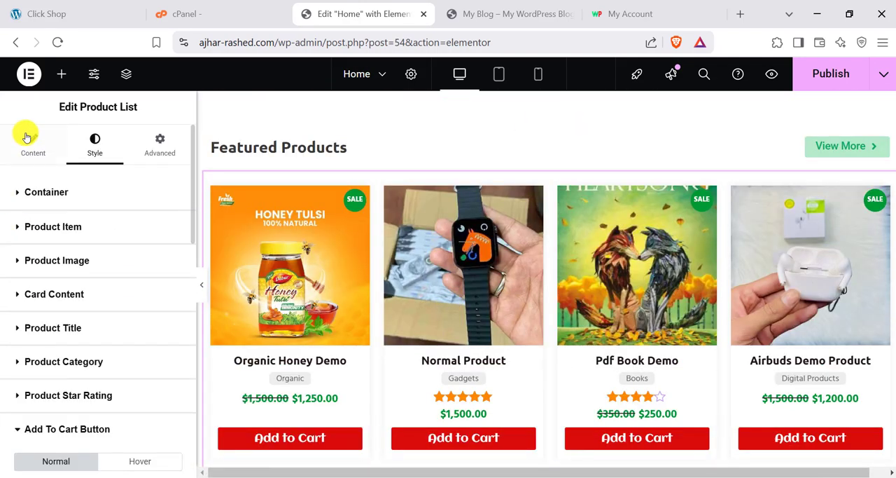
- Try limiting the Featured Products list to the Organic category and remove that category filter again
{"action": "left_click", "coordinate": [27, 150]}
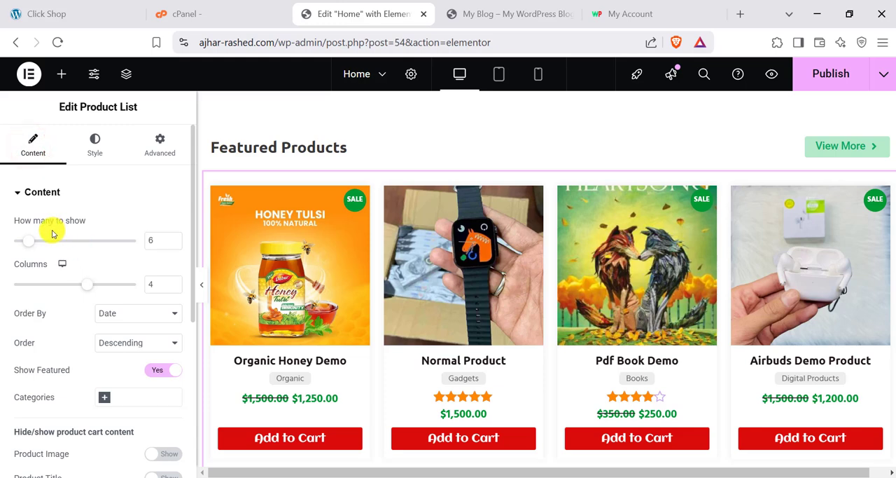
{"action": "scroll", "coordinate": [87, 403], "scroll_direction": "down", "scroll_amount": 1}
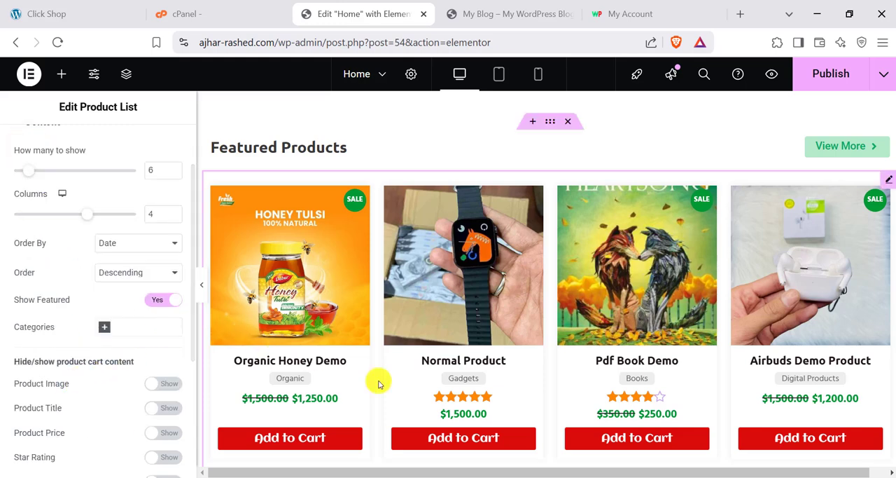
{"action": "left_click", "coordinate": [138, 326]}
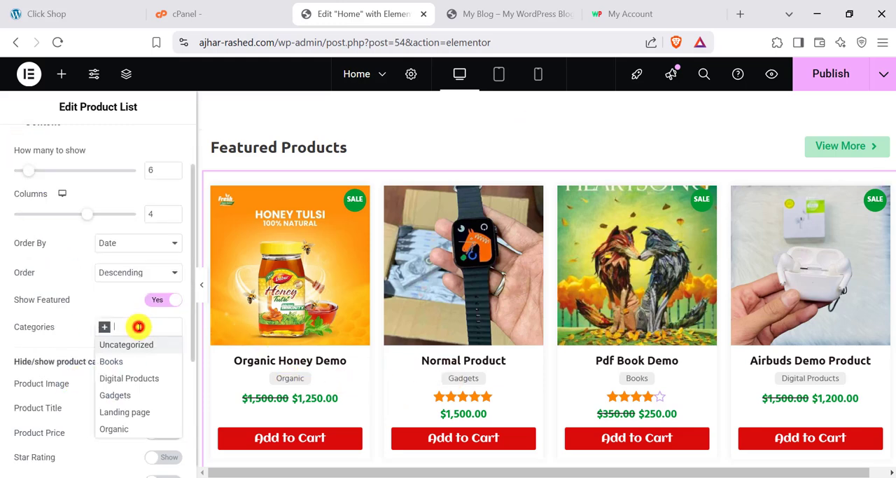
{"action": "left_click", "coordinate": [123, 429]}
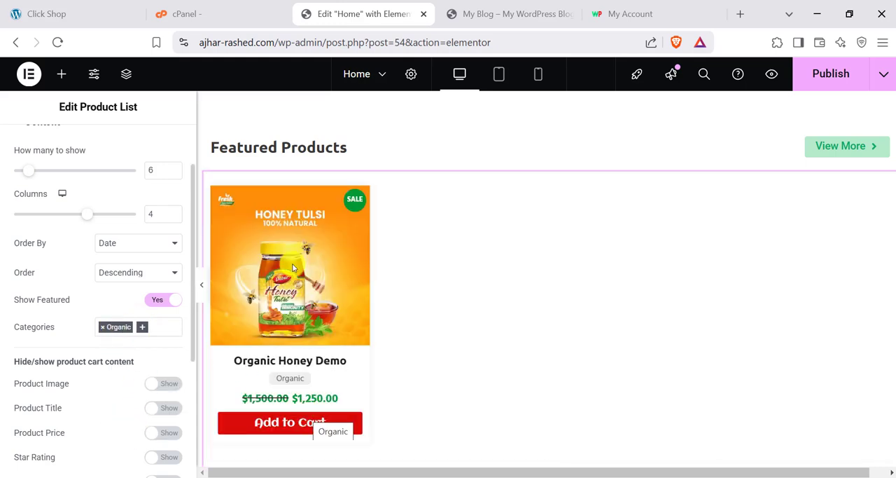
{"action": "left_click", "coordinate": [105, 329]}
{"action": "left_click", "coordinate": [101, 330]}
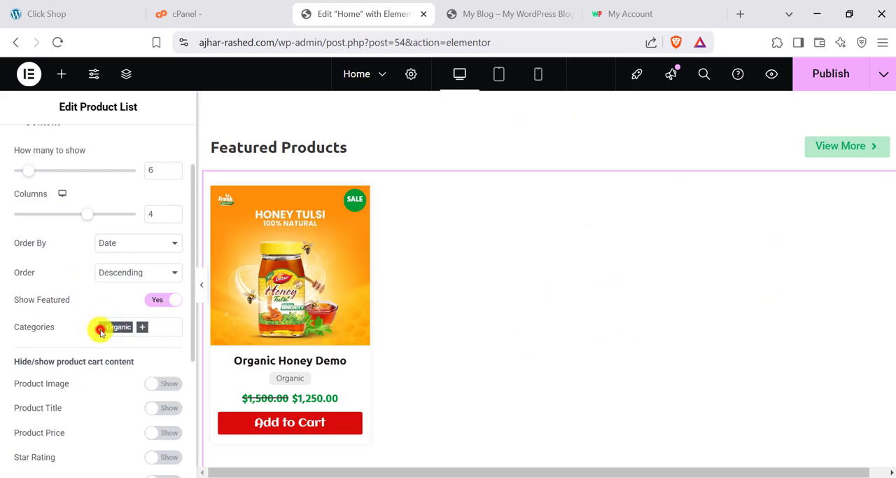
{"action": "left_click", "coordinate": [101, 329]}
{"action": "left_click", "coordinate": [103, 326]}
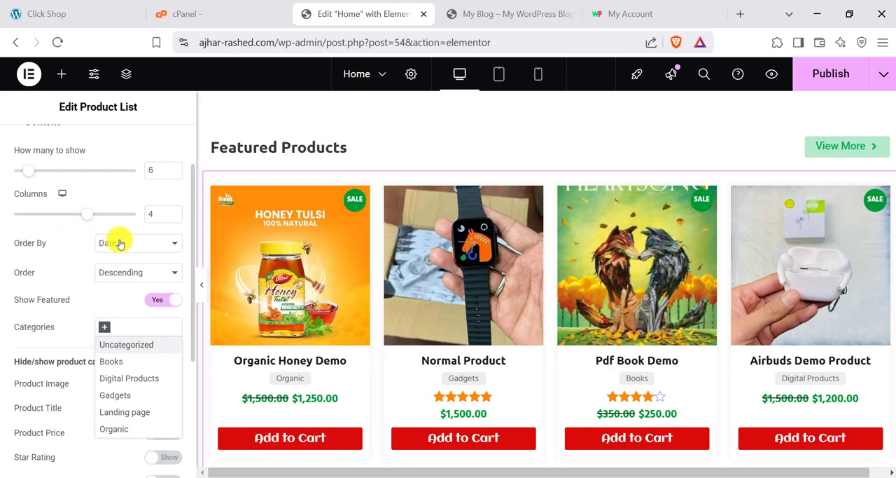
{"action": "left_click", "coordinate": [119, 242]}
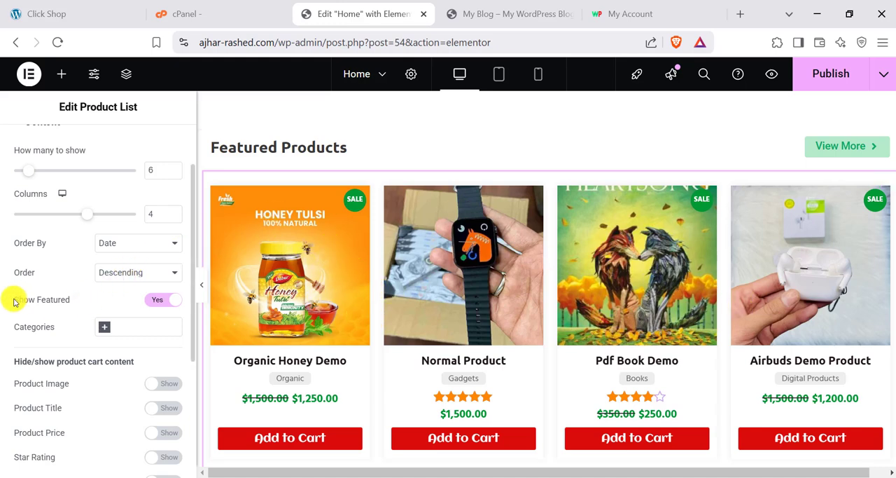
- Turn Show Featured off for the product list, and switch it back on to compare the products displayed
{"action": "left_click", "coordinate": [160, 302]}
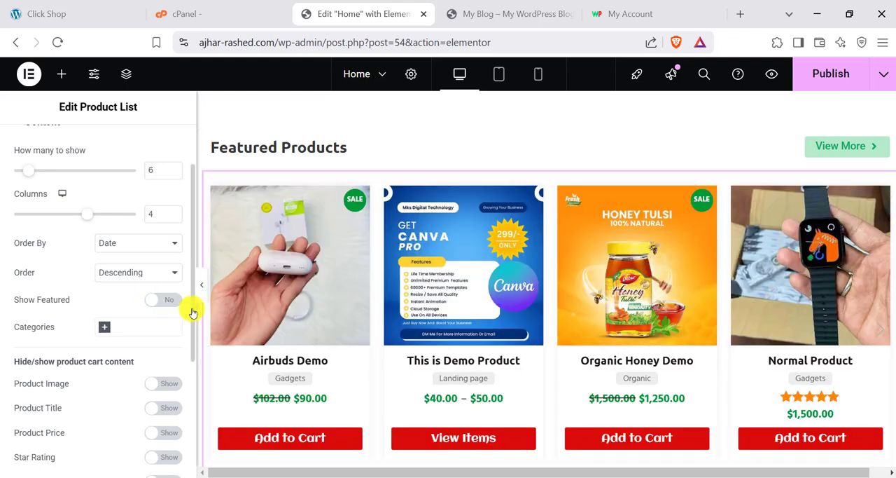
{"action": "left_click", "coordinate": [162, 298]}
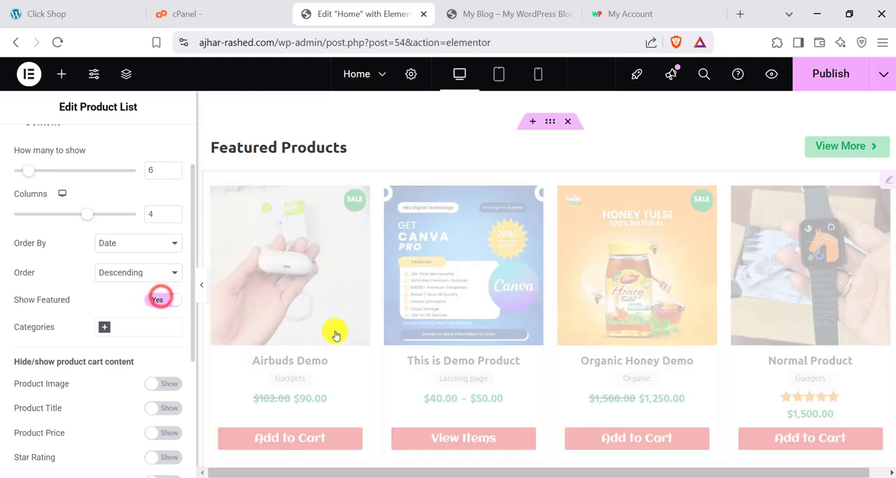
{"action": "scroll", "coordinate": [98, 408], "scroll_direction": "down", "scroll_amount": 3}
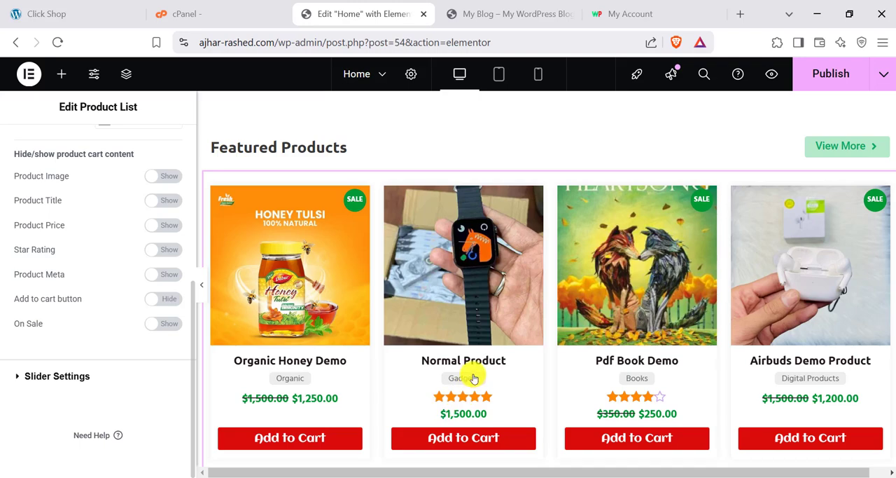
{"action": "scroll", "coordinate": [473, 378], "scroll_direction": "up", "scroll_amount": 8}
{"action": "scroll", "coordinate": [456, 260], "scroll_direction": "down", "scroll_amount": 12}
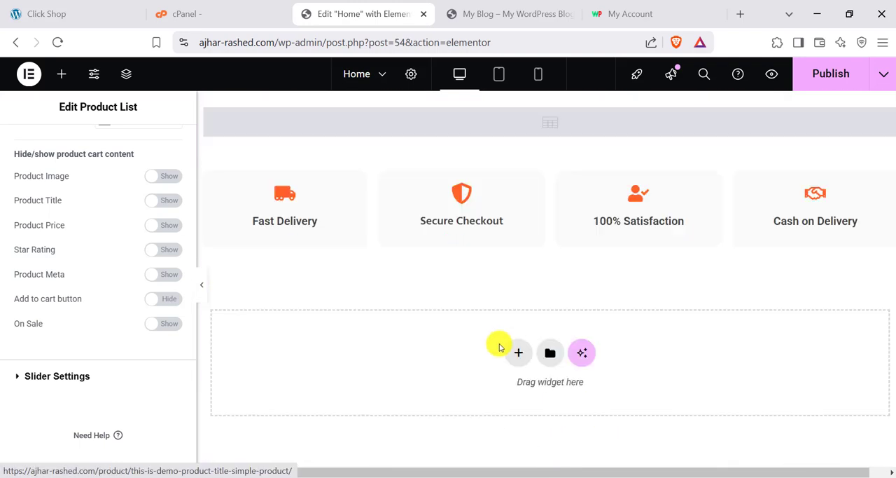
- Open the 100% Satisfaction icon box for editing, and close the Elementor editor tab to return to the live site
{"action": "scroll", "coordinate": [500, 348], "scroll_direction": "up", "scroll_amount": 2}
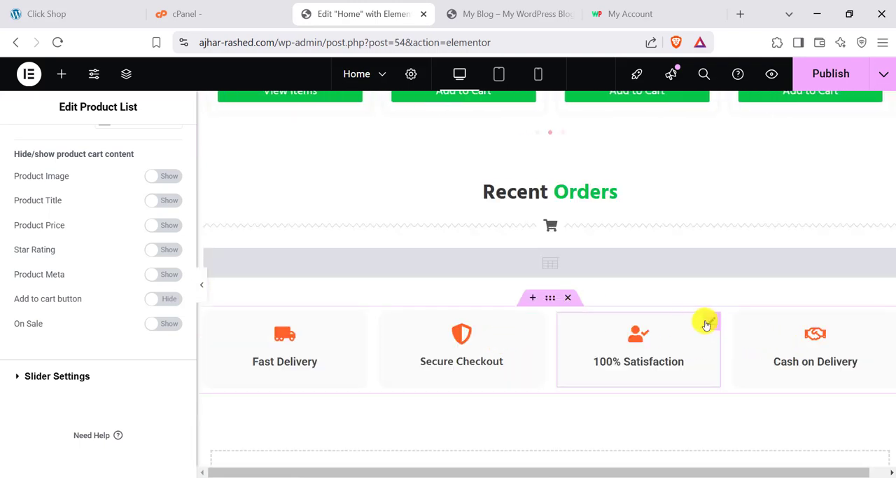
{"action": "left_click", "coordinate": [707, 322]}
{"action": "scroll", "coordinate": [510, 308], "scroll_direction": "up", "scroll_amount": 2}
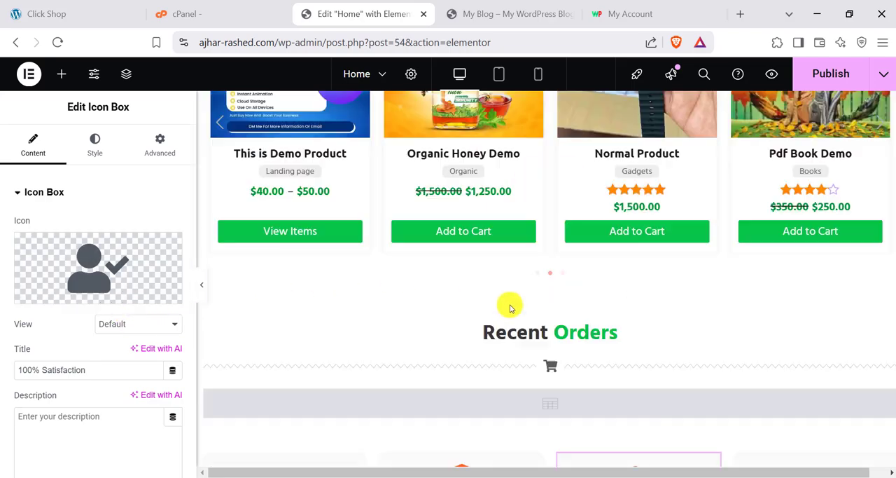
{"action": "scroll", "coordinate": [510, 308], "scroll_direction": "up", "scroll_amount": 10}
{"action": "left_click", "coordinate": [423, 14]}
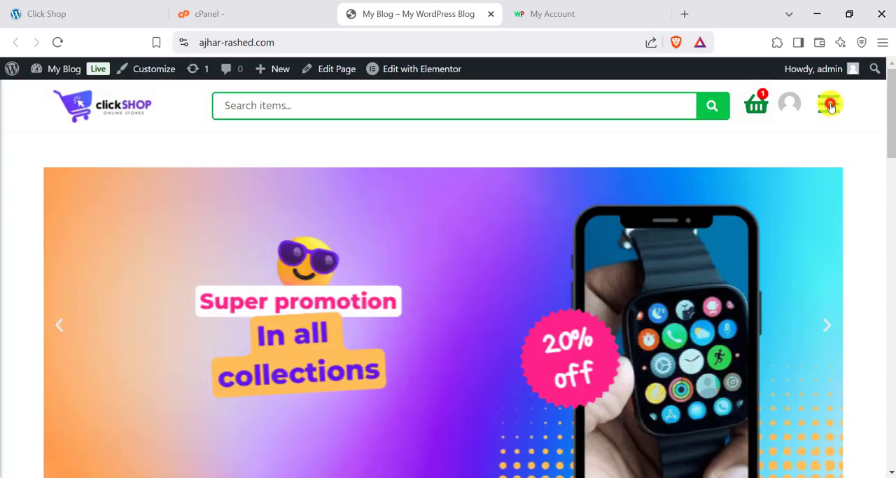
- Open the site's main menu, expand All Pages and go to the Shop page
{"action": "left_click", "coordinate": [830, 105]}
{"action": "left_click", "coordinate": [831, 105]}
{"action": "left_click", "coordinate": [829, 105]}
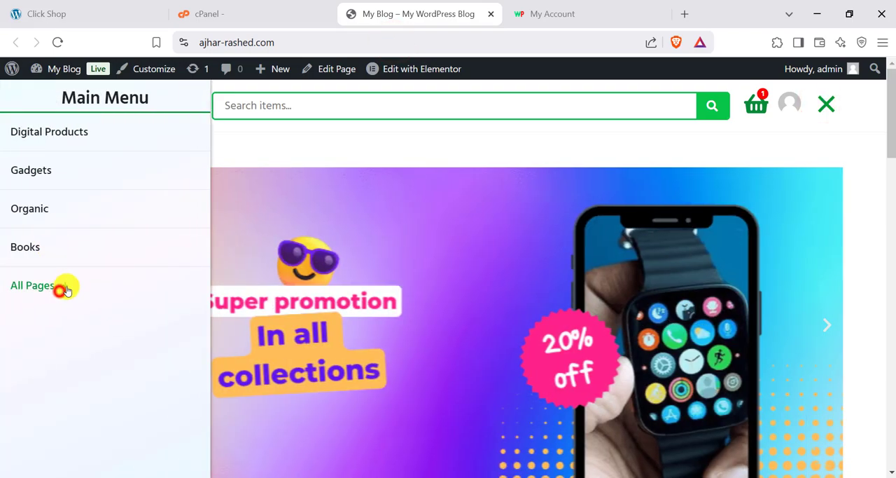
{"action": "left_click", "coordinate": [64, 287]}
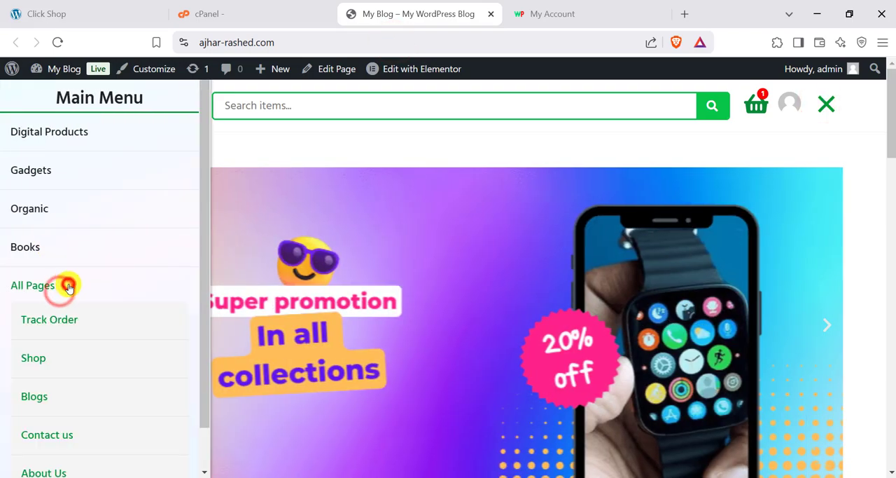
{"action": "left_click", "coordinate": [32, 361]}
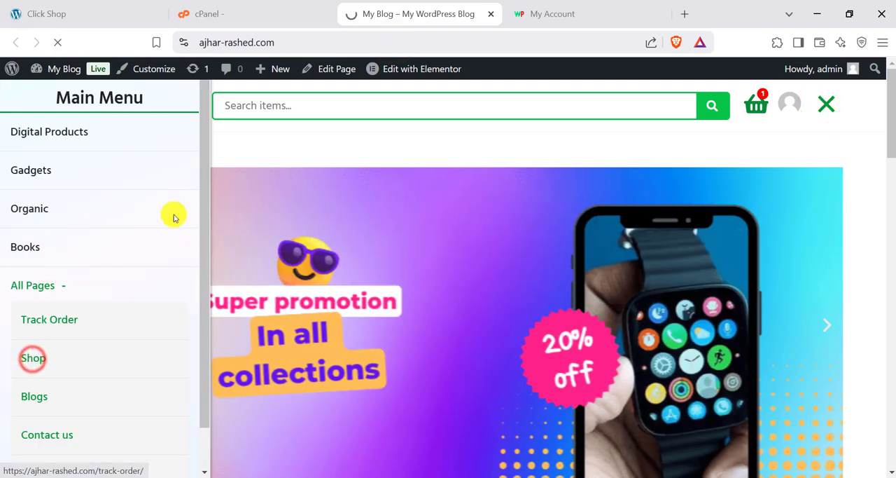
{"action": "scroll", "coordinate": [399, 344], "scroll_direction": "down", "scroll_amount": 2}
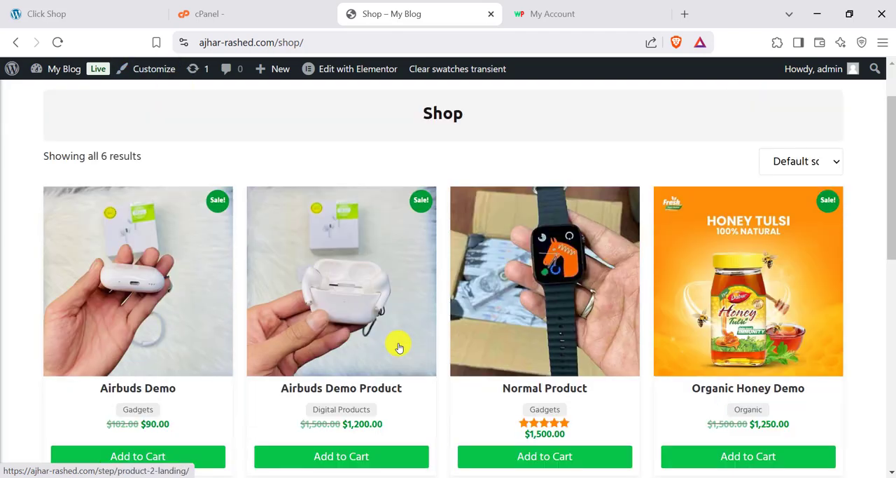
- Open the Shop page in the Customizer and go to WooCommerce's Product Catalog settings
{"action": "scroll", "coordinate": [220, 124], "scroll_direction": "up", "scroll_amount": 2}
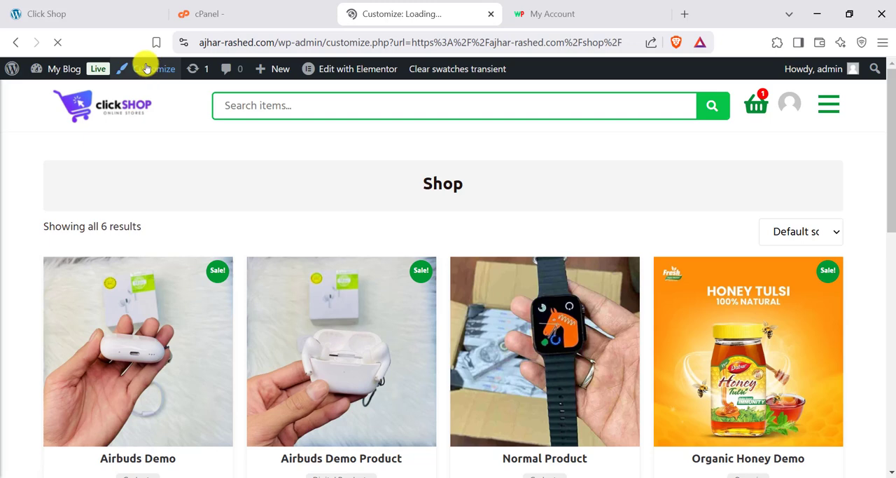
{"action": "scroll", "coordinate": [40, 392], "scroll_direction": "down", "scroll_amount": 1}
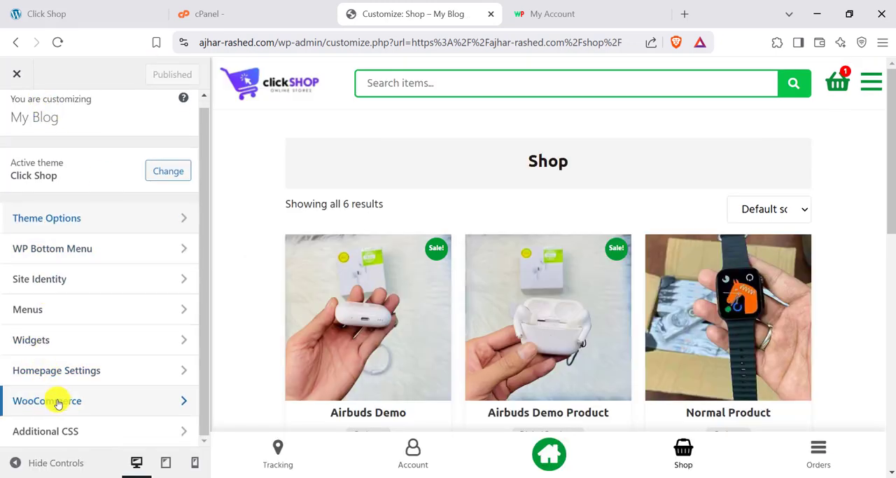
{"action": "left_click", "coordinate": [56, 399]}
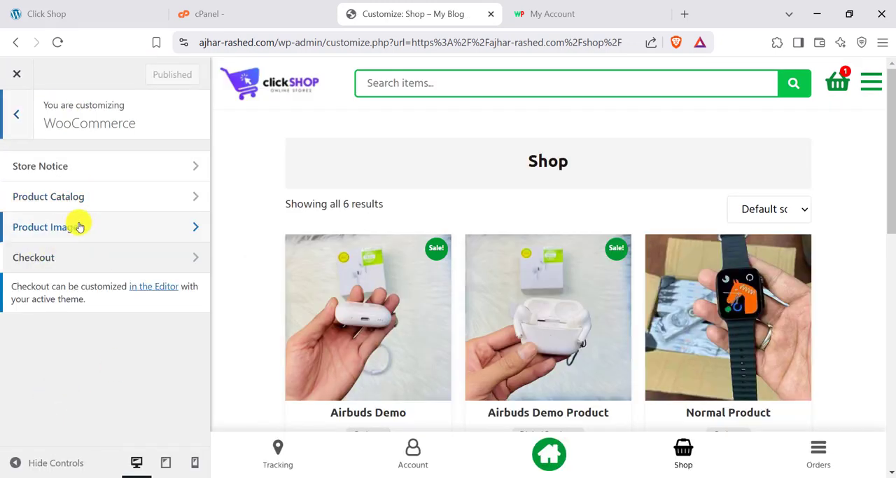
{"action": "left_click", "coordinate": [53, 198]}
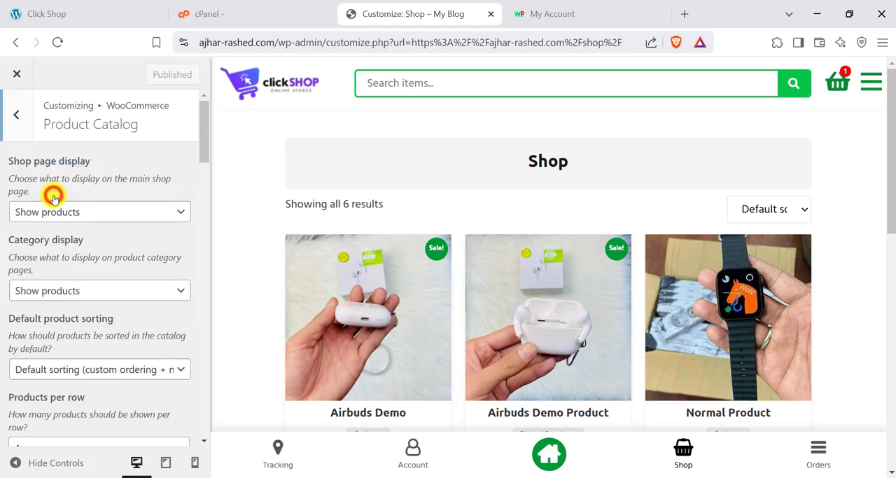
- Examine the products-per-row and rows-per-page settings against the shop preview, with the page zoomed out to 90%
{"action": "scroll", "coordinate": [112, 292], "scroll_direction": "down", "scroll_amount": 2}
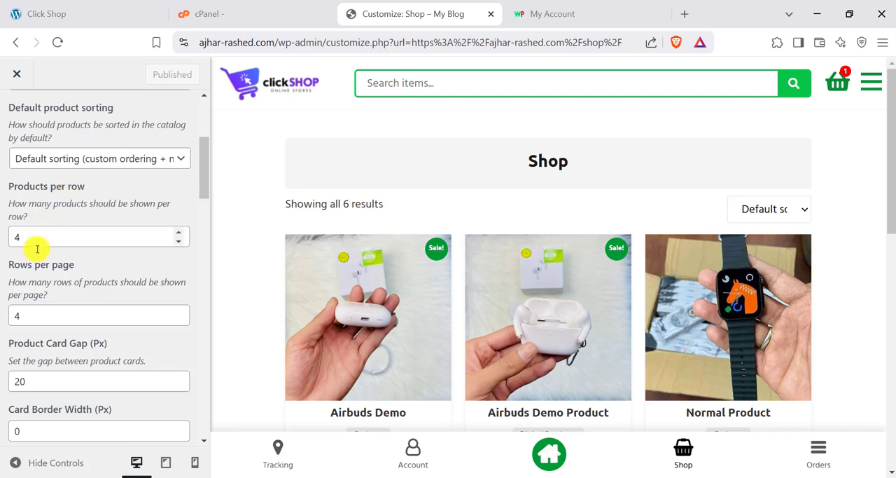
{"action": "scroll", "coordinate": [379, 278], "scroll_direction": "down", "scroll_amount": 2}
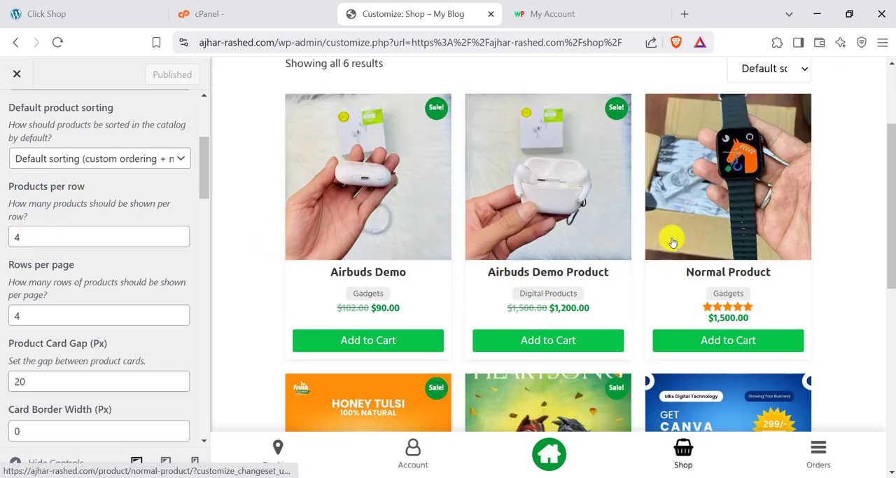
{"action": "scroll", "coordinate": [51, 234], "scroll_direction": "up", "scroll_amount": 1}
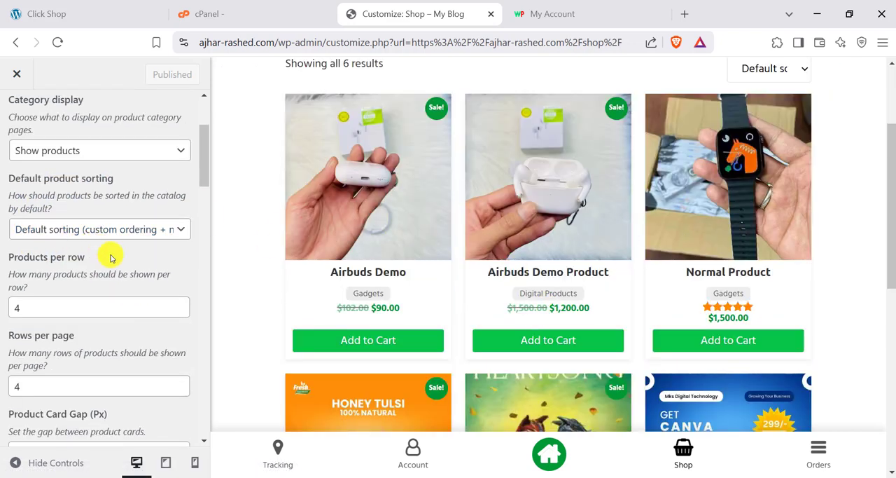
{"action": "key", "text": "ctrl+minus"}
{"action": "scroll", "coordinate": [510, 260], "scroll_direction": "up", "scroll_amount": 3}
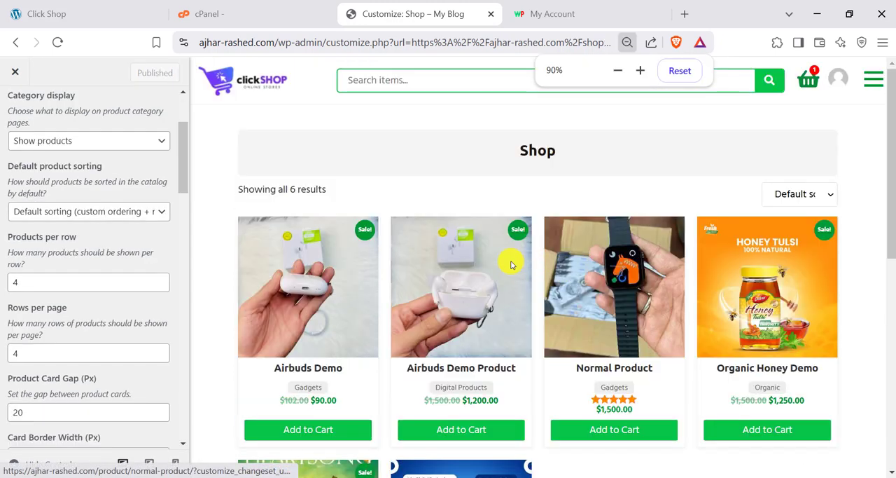
- Turn Hide Card Shadow off and back on to compare the product cards' shadow
{"action": "scroll", "coordinate": [37, 294], "scroll_direction": "down", "scroll_amount": 3}
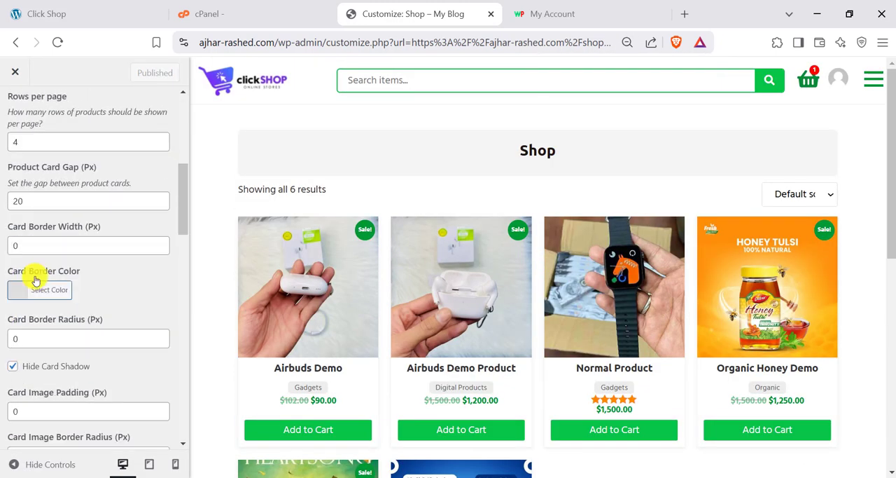
{"action": "scroll", "coordinate": [38, 294], "scroll_direction": "down", "scroll_amount": 1}
{"action": "scroll", "coordinate": [38, 294], "scroll_direction": "down", "scroll_amount": 3}
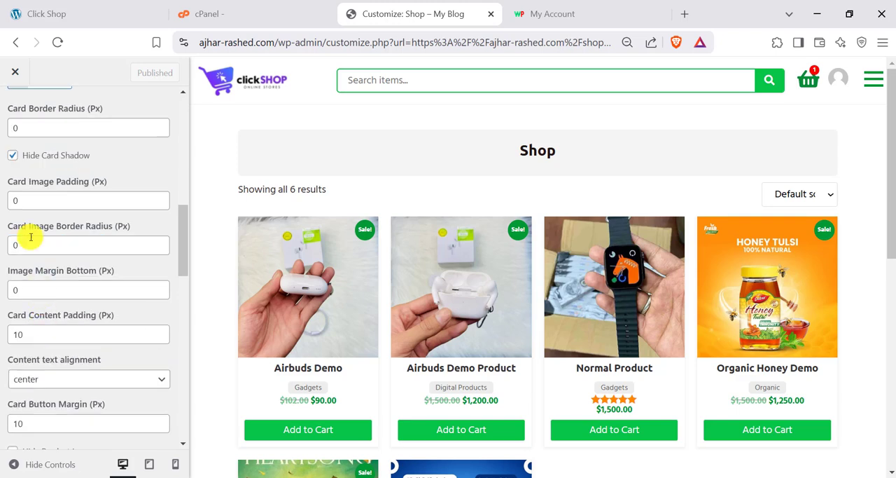
{"action": "scroll", "coordinate": [25, 231], "scroll_direction": "up", "scroll_amount": 2}
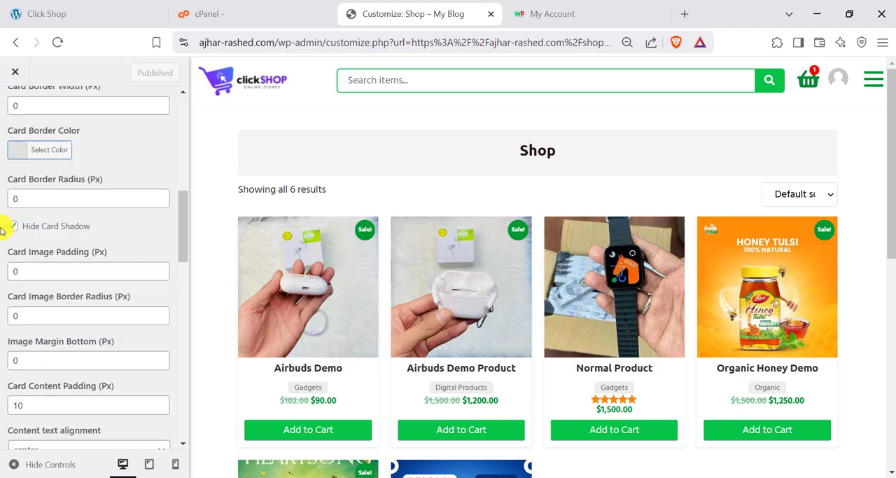
{"action": "scroll", "coordinate": [400, 316], "scroll_direction": "down", "scroll_amount": 2}
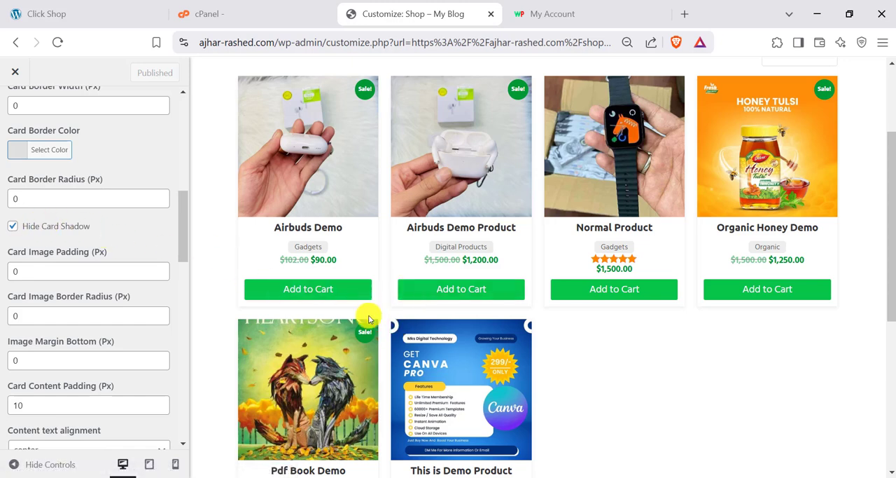
{"action": "left_click", "coordinate": [13, 227]}
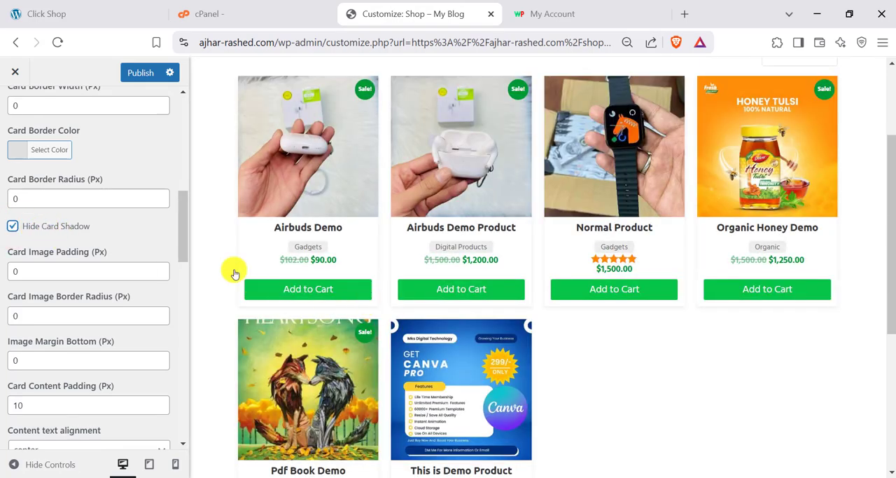
- Set the Card Image Border Radius to 5 px to check the product images' corners, and restore it to 0
{"action": "scroll", "coordinate": [26, 224], "scroll_direction": "down", "scroll_amount": 1}
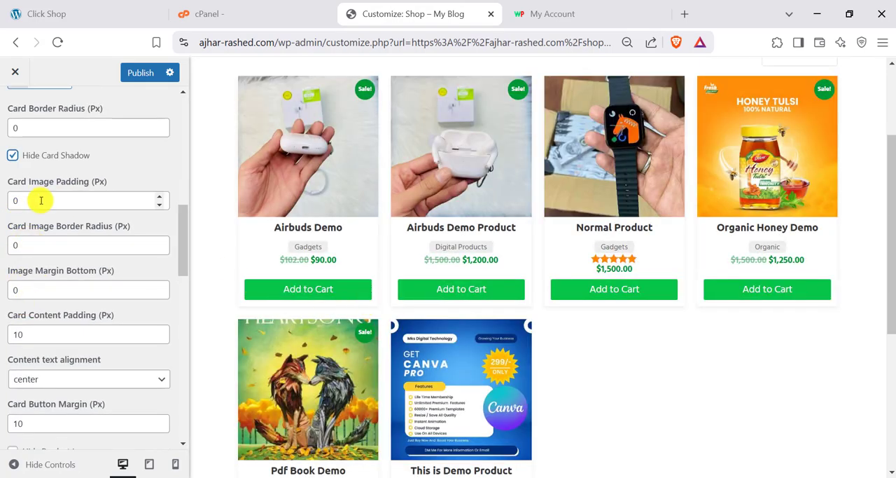
{"action": "scroll", "coordinate": [305, 288], "scroll_direction": "up", "scroll_amount": 2}
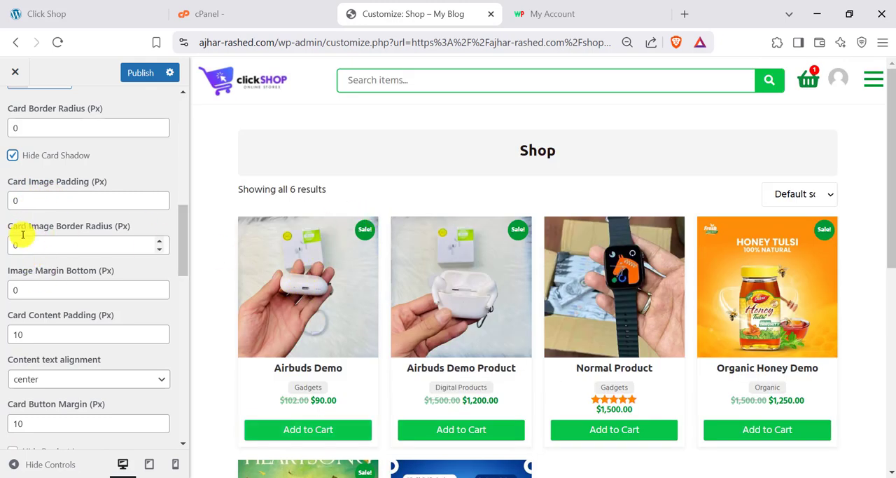
{"action": "left_click_drag", "start_coordinate": [35, 242], "coordinate": [2, 249]}
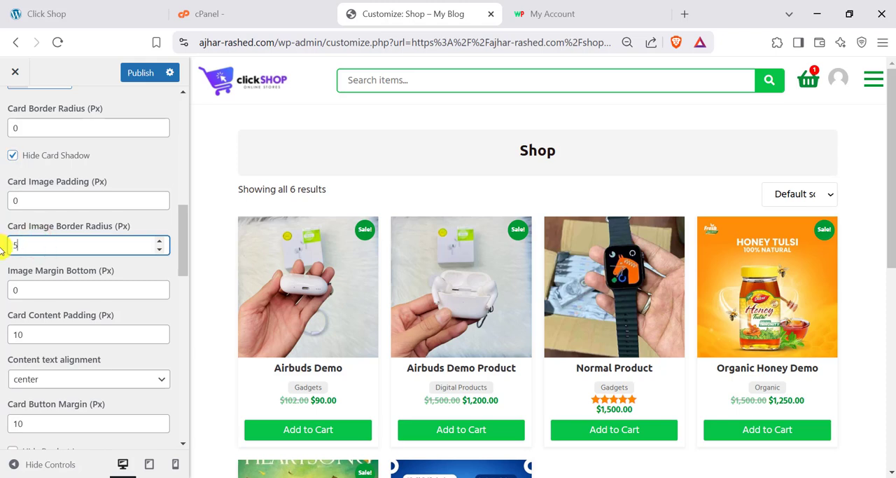
{"action": "type", "text": "5"}
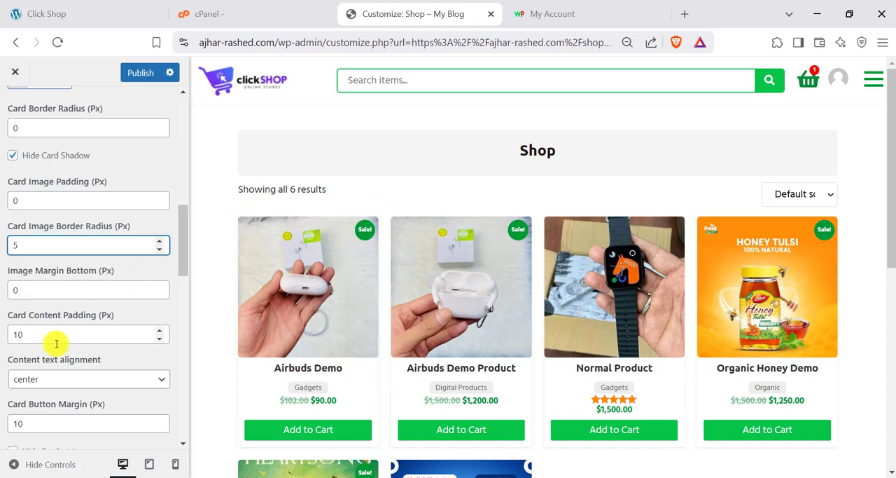
{"action": "left_click", "coordinate": [32, 335]}
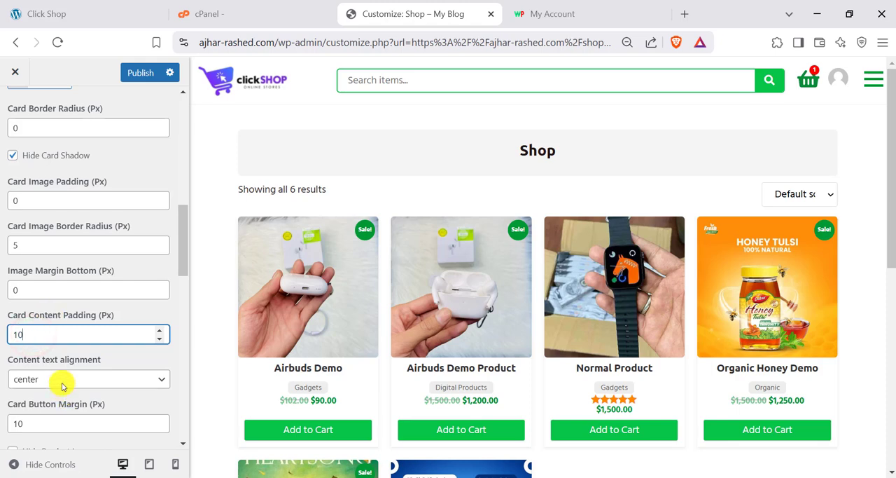
{"action": "left_click", "coordinate": [42, 285]}
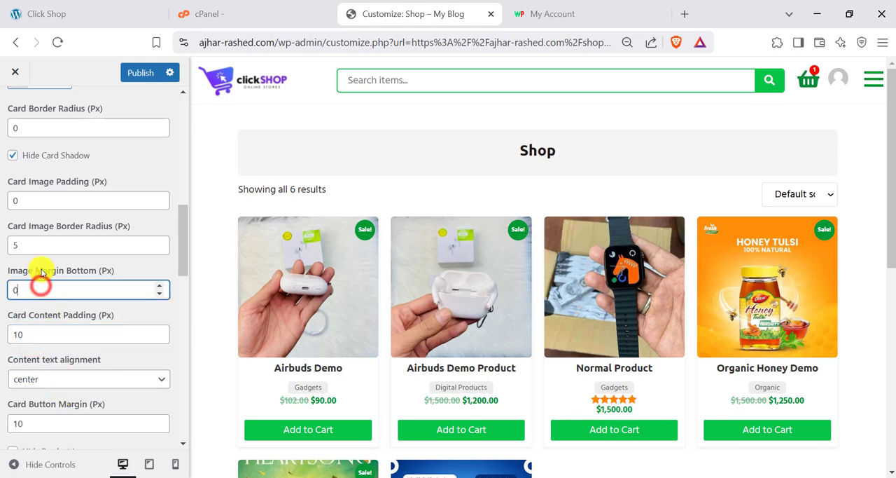
{"action": "left_click", "coordinate": [28, 200]}
{"action": "scroll", "coordinate": [354, 364], "scroll_direction": "down", "scroll_amount": 2}
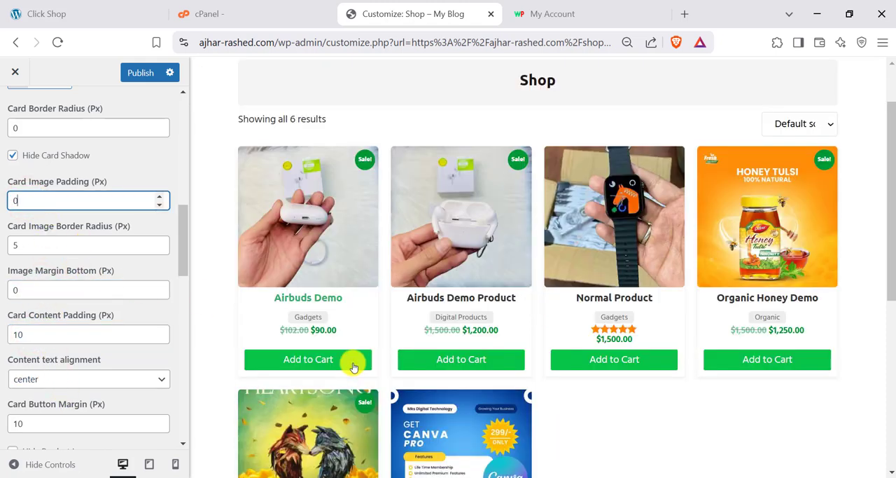
{"action": "scroll", "coordinate": [461, 270], "scroll_direction": "up", "scroll_amount": 1}
{"action": "left_click", "coordinate": [18, 247]}
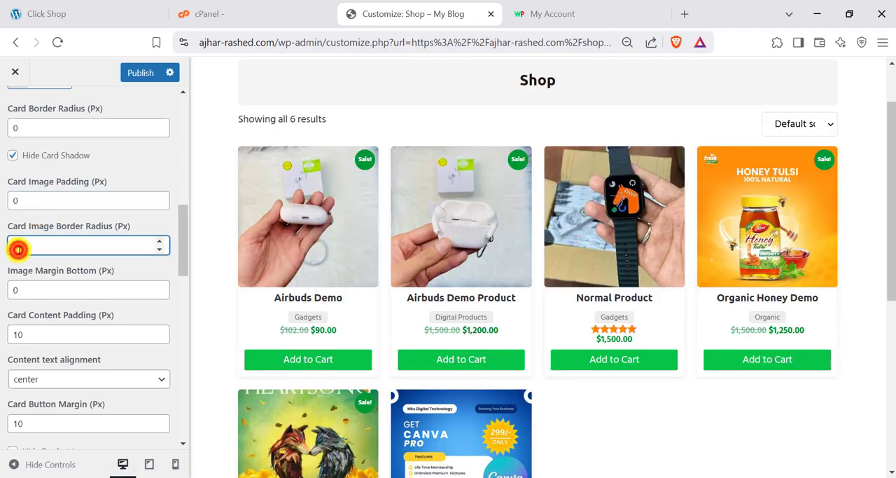
{"action": "type", "text": "0"}
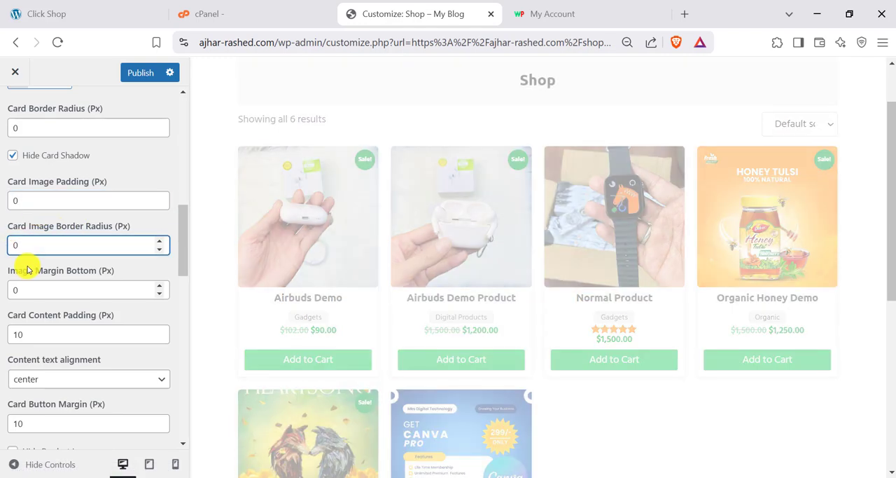
- Try hiding the star rating and the product price on the product cards, and switch both options off again
{"action": "scroll", "coordinate": [18, 406], "scroll_direction": "down", "scroll_amount": 7}
{"action": "scroll", "coordinate": [35, 385], "scroll_direction": "up", "scroll_amount": 2}
{"action": "scroll", "coordinate": [20, 255], "scroll_direction": "up", "scroll_amount": 1}
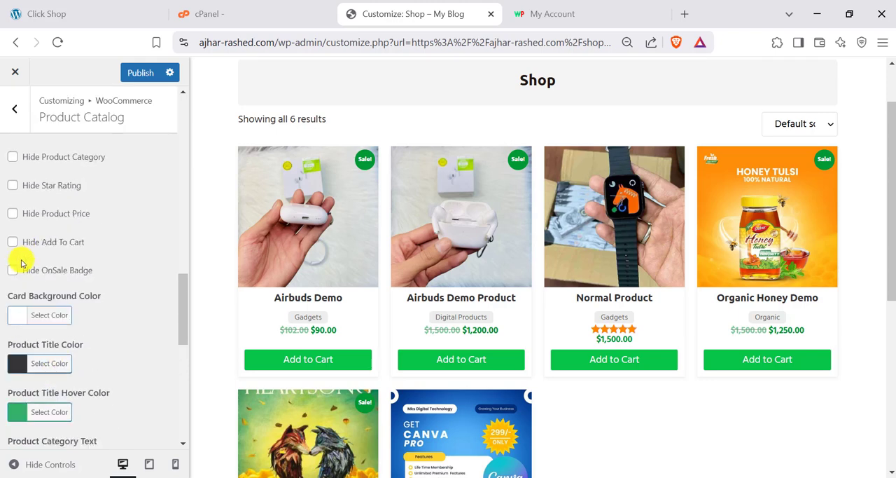
{"action": "scroll", "coordinate": [115, 268], "scroll_direction": "up", "scroll_amount": 2}
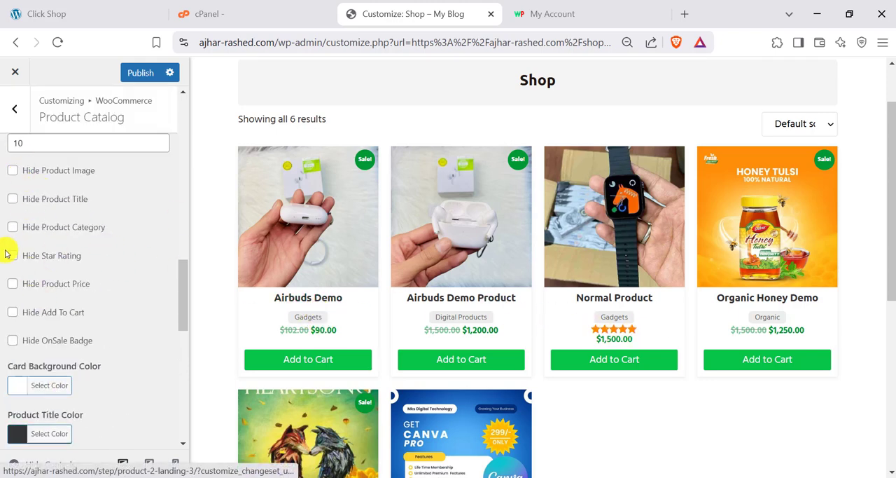
{"action": "left_click", "coordinate": [37, 256]}
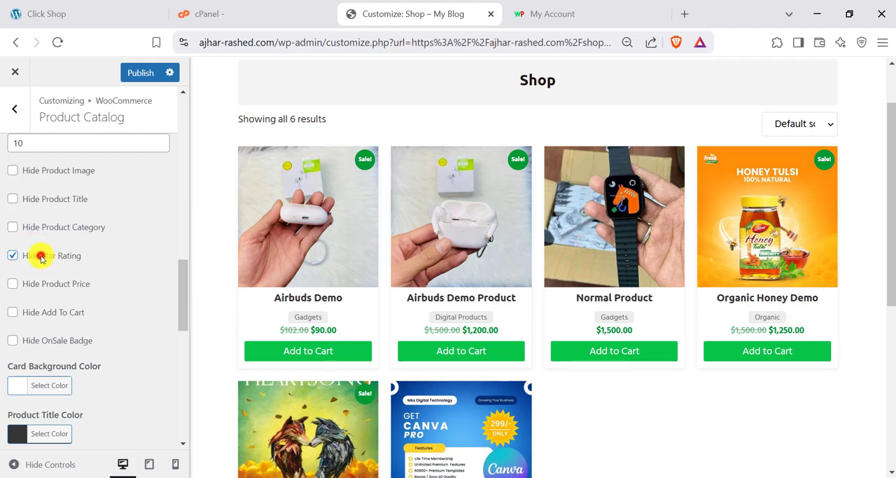
{"action": "left_click", "coordinate": [40, 257]}
{"action": "left_click", "coordinate": [37, 282]}
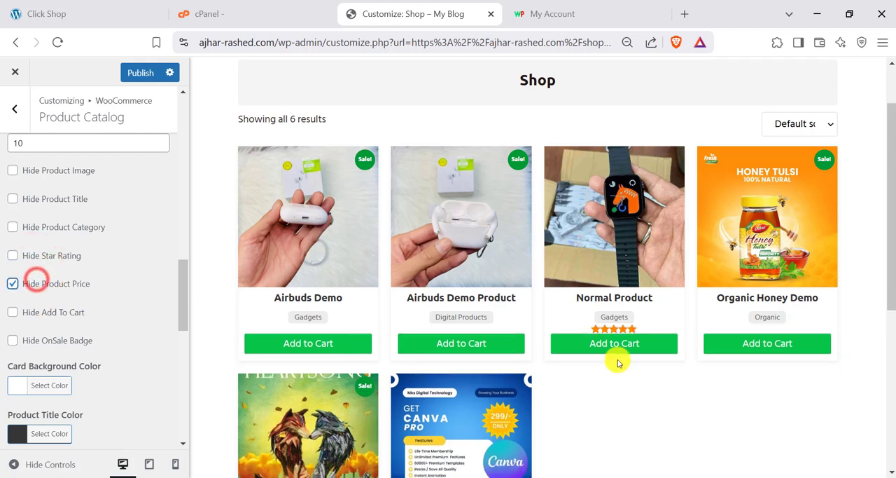
{"action": "left_click", "coordinate": [66, 284]}
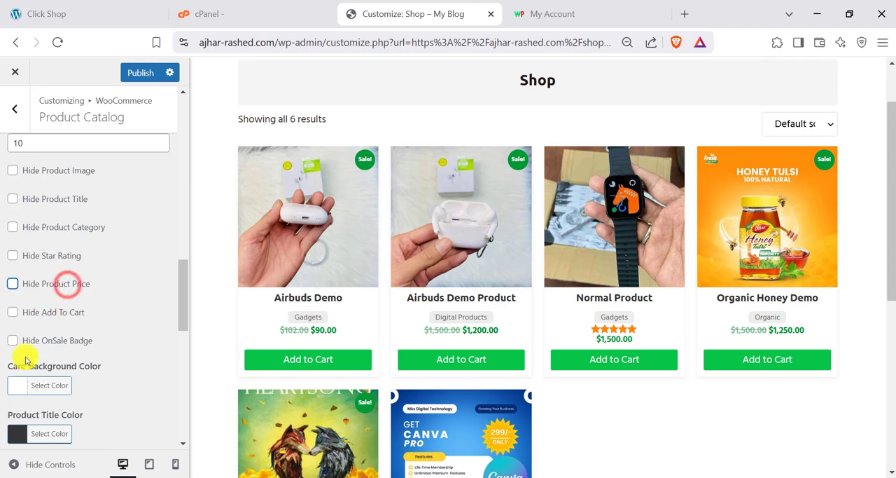
- Set the Add to Card Background to magenta #e509c4 and the Add to Card Background Hover to orange #cc5100
{"action": "scroll", "coordinate": [32, 340], "scroll_direction": "down", "scroll_amount": 2}
{"action": "scroll", "coordinate": [21, 339], "scroll_direction": "down", "scroll_amount": 1}
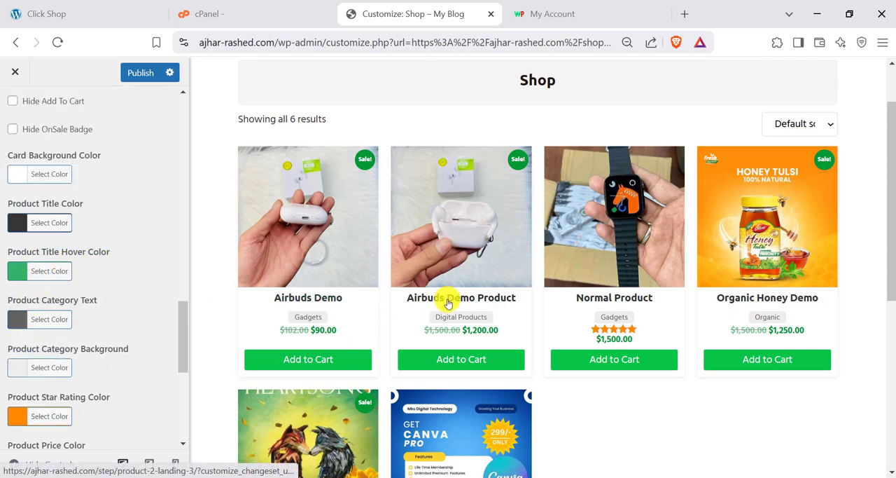
{"action": "scroll", "coordinate": [42, 310], "scroll_direction": "down", "scroll_amount": 2}
{"action": "scroll", "coordinate": [10, 329], "scroll_direction": "down", "scroll_amount": 2}
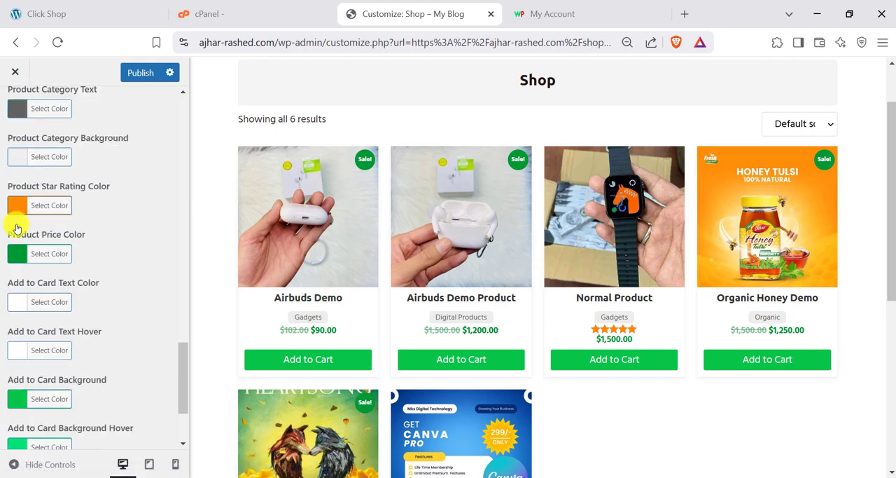
{"action": "scroll", "coordinate": [34, 308], "scroll_direction": "up", "scroll_amount": 1}
{"action": "scroll", "coordinate": [23, 248], "scroll_direction": "down", "scroll_amount": 2}
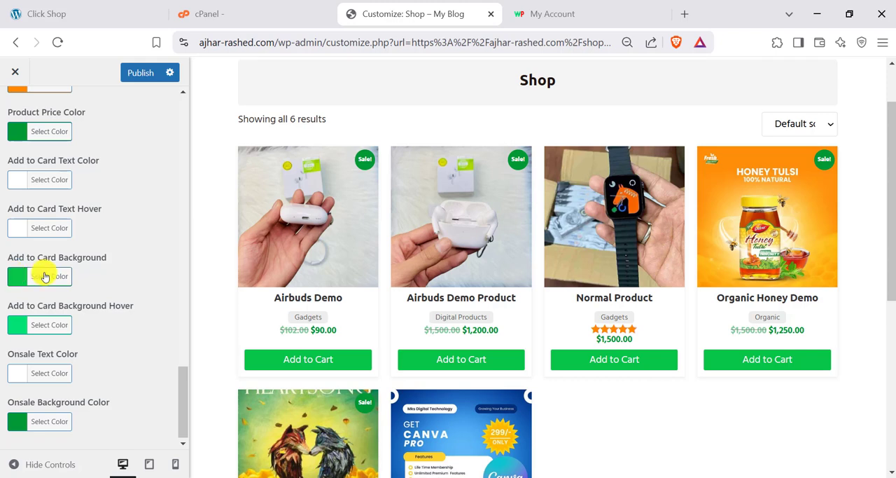
{"action": "left_click", "coordinate": [43, 275]}
{"action": "left_click", "coordinate": [110, 310]}
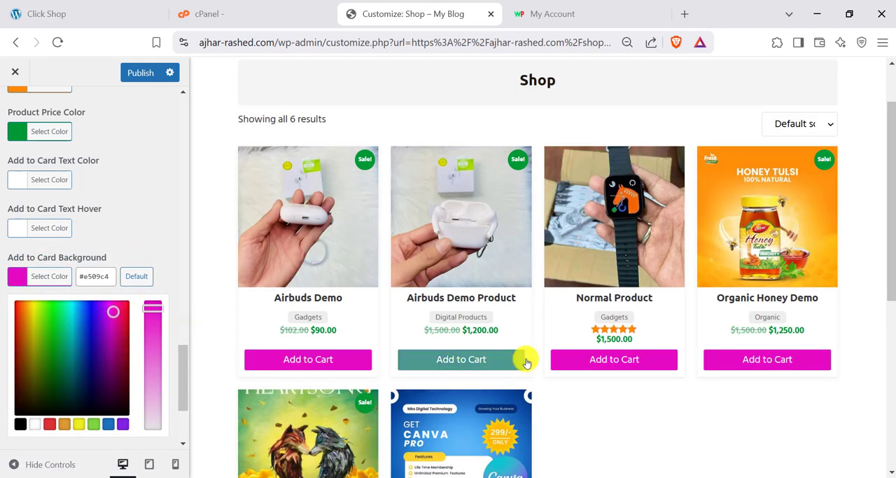
{"action": "scroll", "coordinate": [617, 361], "scroll_direction": "down", "scroll_amount": 2}
{"action": "left_click", "coordinate": [145, 211]}
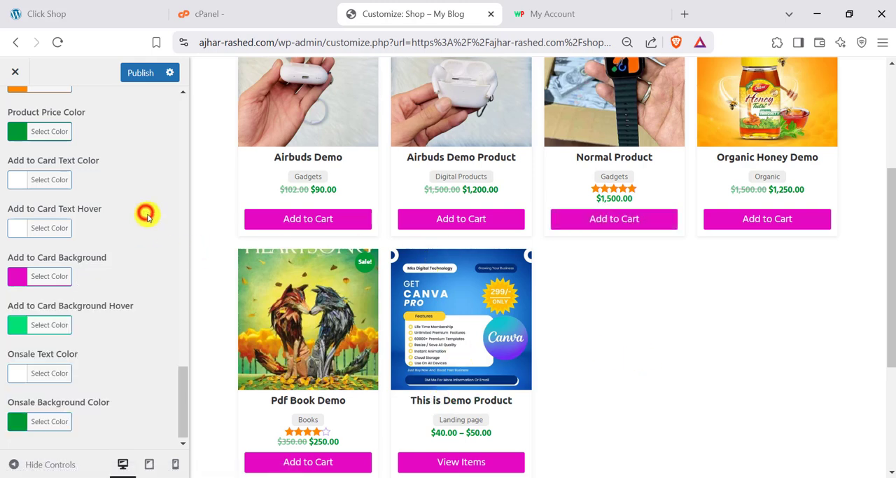
{"action": "left_click", "coordinate": [73, 317]}
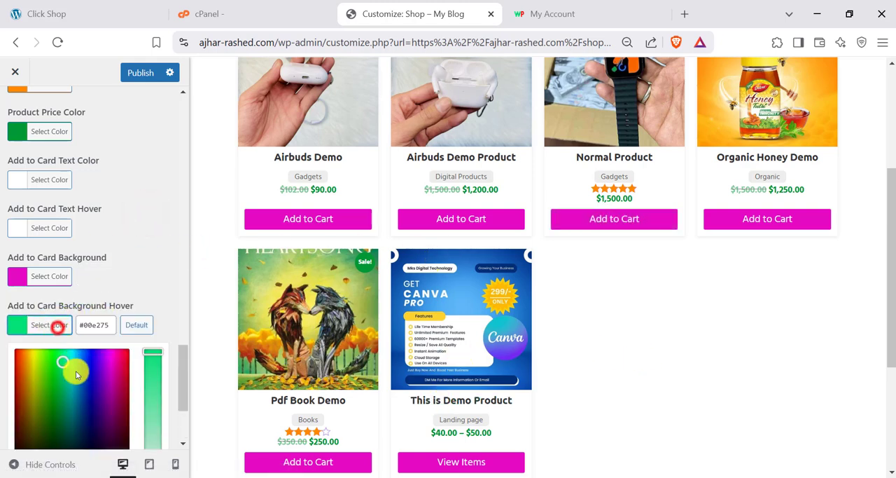
{"action": "left_click", "coordinate": [22, 372]}
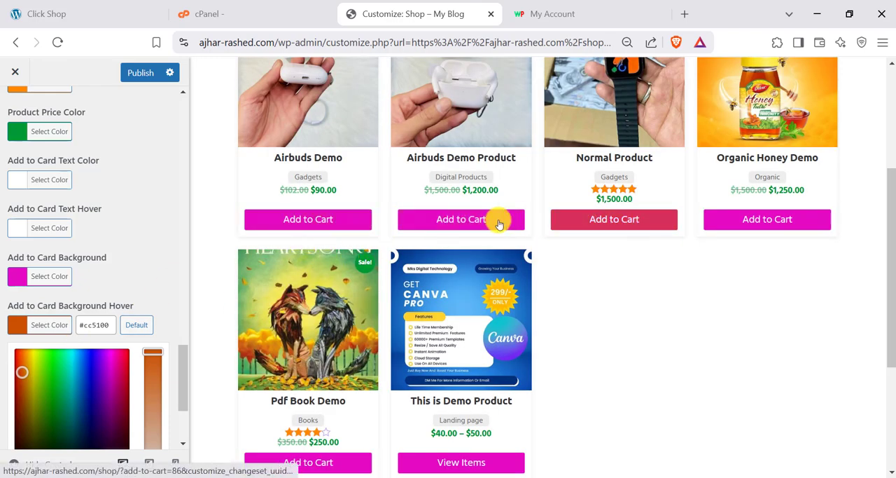
- Leave the Product Catalog settings and view the Site Container Width in Theme Options' Site Layout
{"action": "scroll", "coordinate": [16, 189], "scroll_direction": "up", "scroll_amount": 10}
{"action": "scroll", "coordinate": [13, 160], "scroll_direction": "up", "scroll_amount": 3}
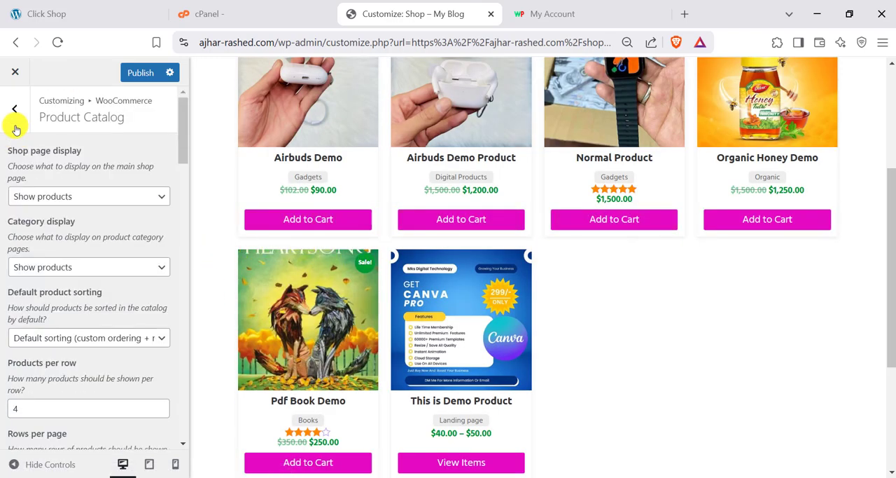
{"action": "left_click", "coordinate": [14, 108]}
{"action": "left_click", "coordinate": [15, 105]}
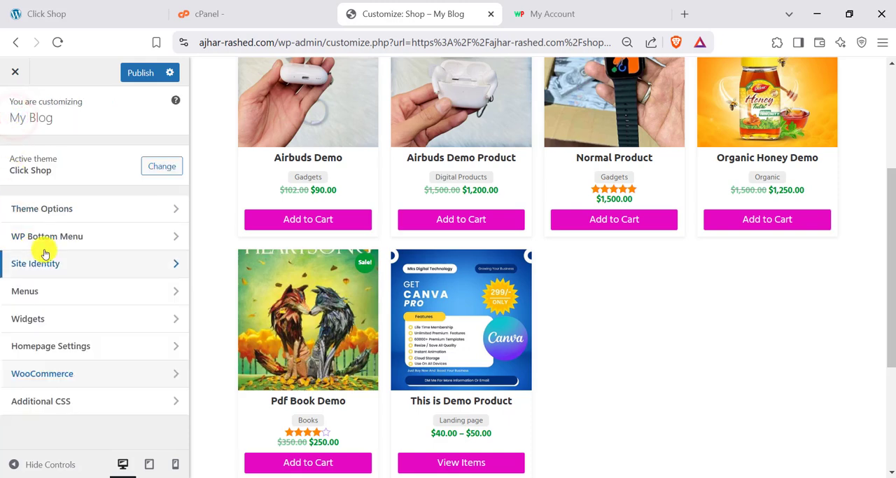
{"action": "left_click", "coordinate": [42, 214]}
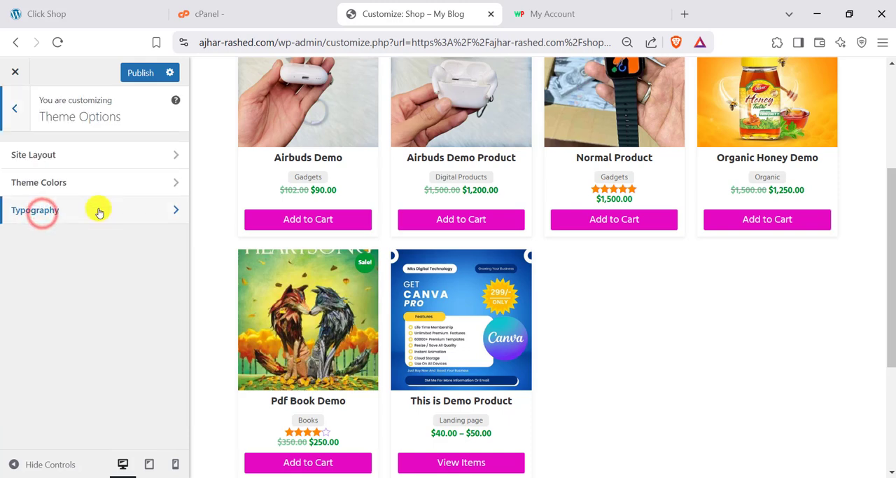
{"action": "left_click", "coordinate": [49, 157]}
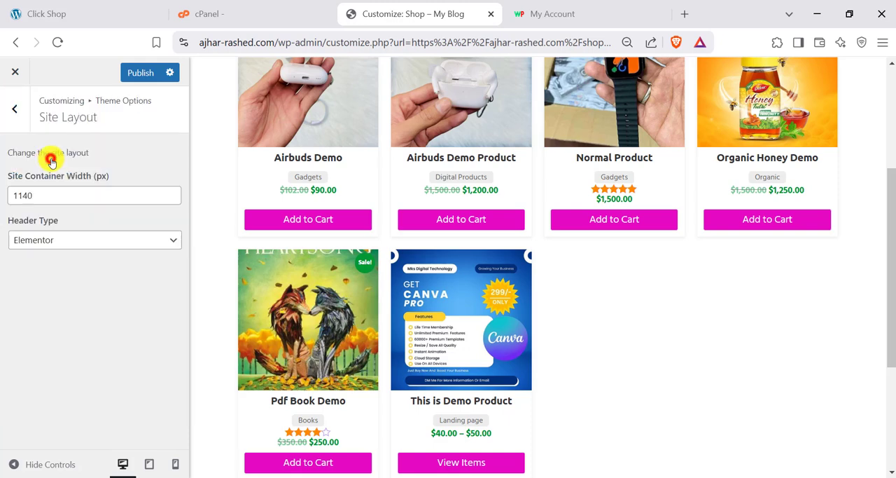
{"action": "left_click", "coordinate": [35, 195]}
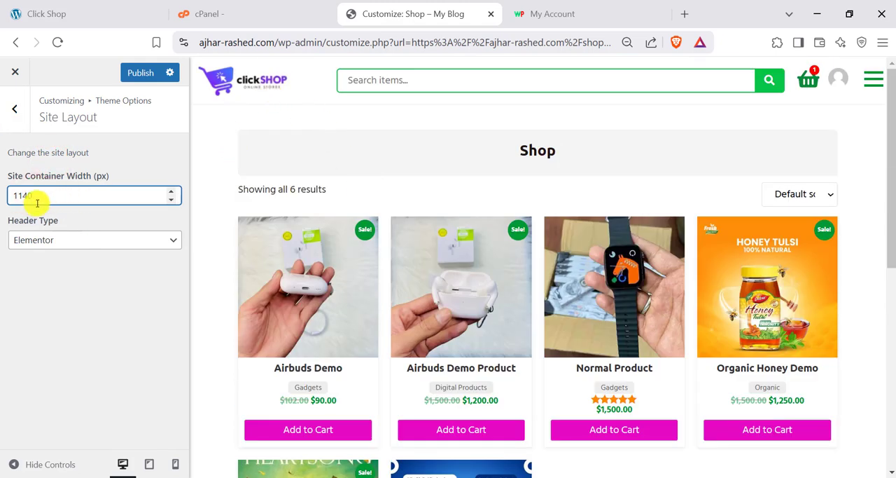
- Go to Theme Colors and examine the theme's colour settings alongside the shop page's header and footer
{"action": "left_click", "coordinate": [9, 110]}
{"action": "left_click", "coordinate": [56, 187]}
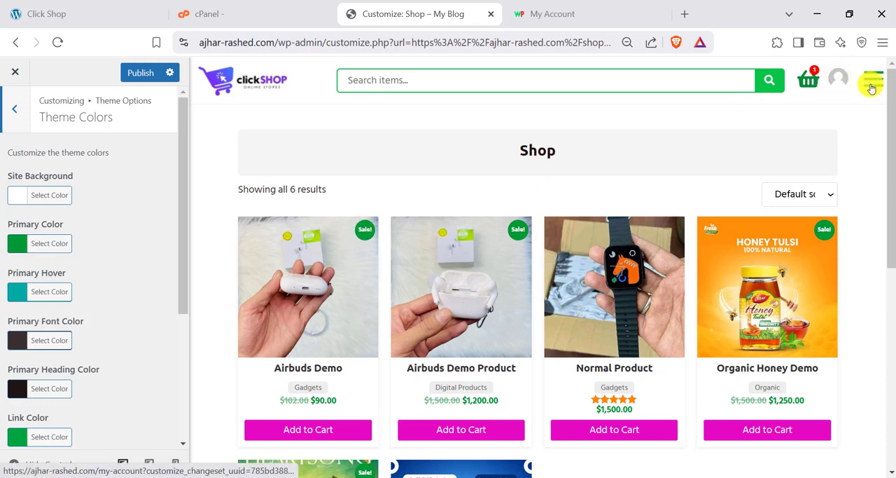
{"action": "scroll", "coordinate": [432, 294], "scroll_direction": "down", "scroll_amount": 6}
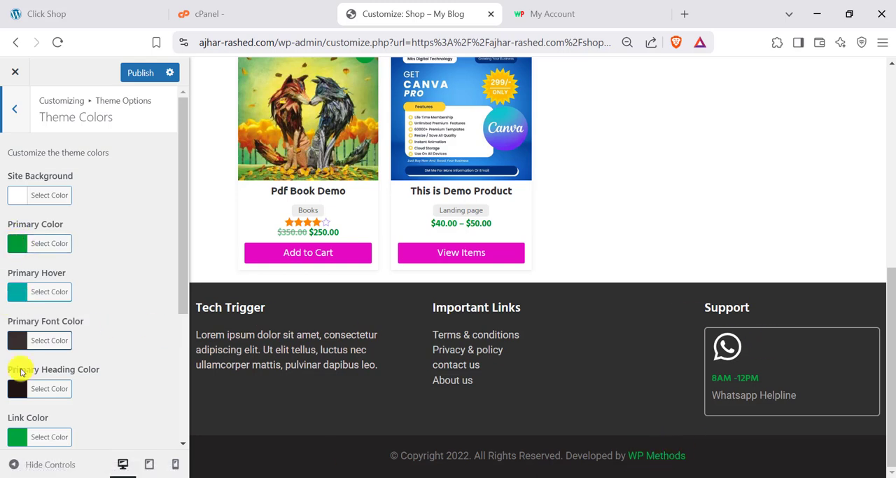
{"action": "scroll", "coordinate": [21, 372], "scroll_direction": "down", "scroll_amount": 1}
{"action": "scroll", "coordinate": [21, 256], "scroll_direction": "up", "scroll_amount": 1}
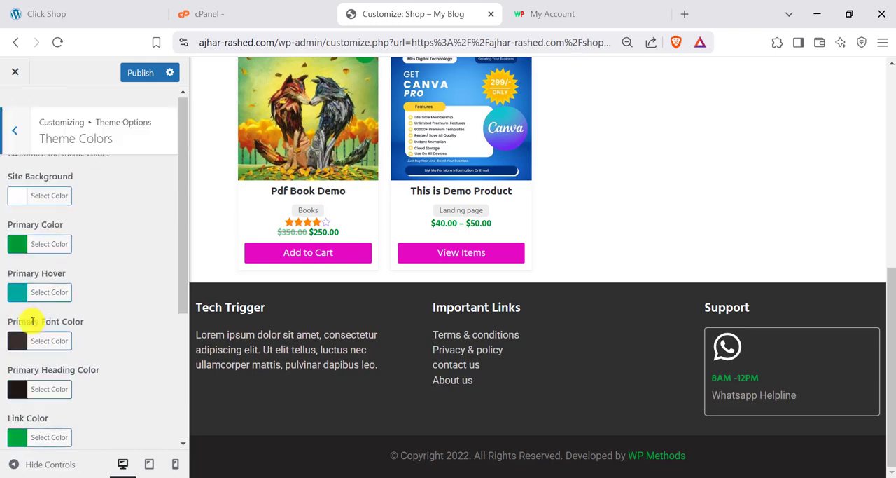
- Return to Theme Options and open the Typography settings
{"action": "left_click", "coordinate": [15, 118]}
{"action": "left_click", "coordinate": [49, 210]}
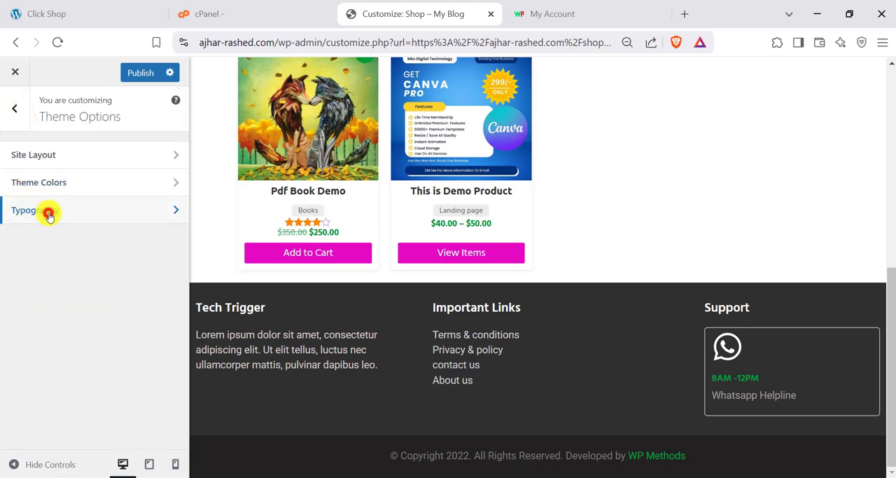
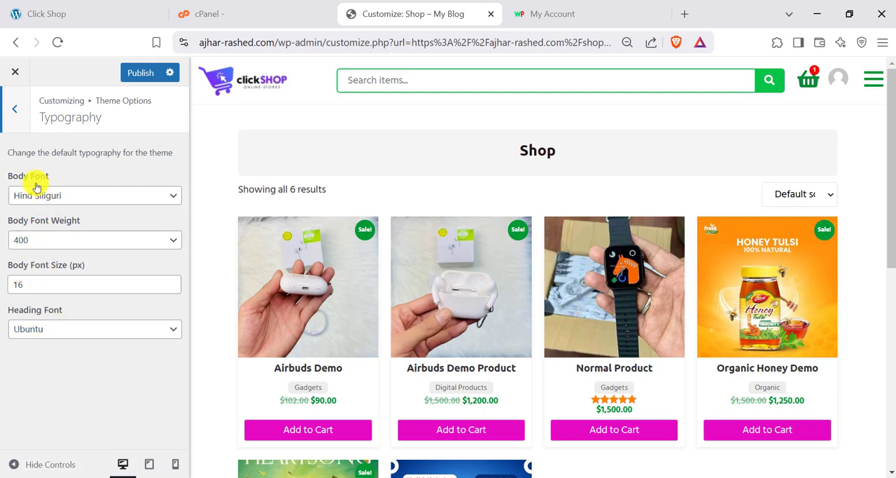
- Leave the Typography settings and open WP Bottom Menu's Menu Items with the site previewed at mobile size
{"action": "left_click", "coordinate": [14, 108]}
{"action": "left_click", "coordinate": [13, 109]}
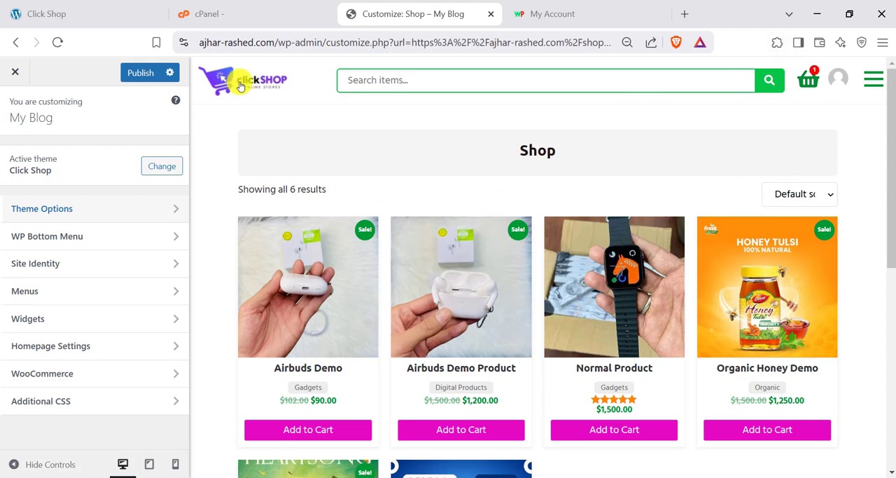
{"action": "left_click", "coordinate": [31, 238]}
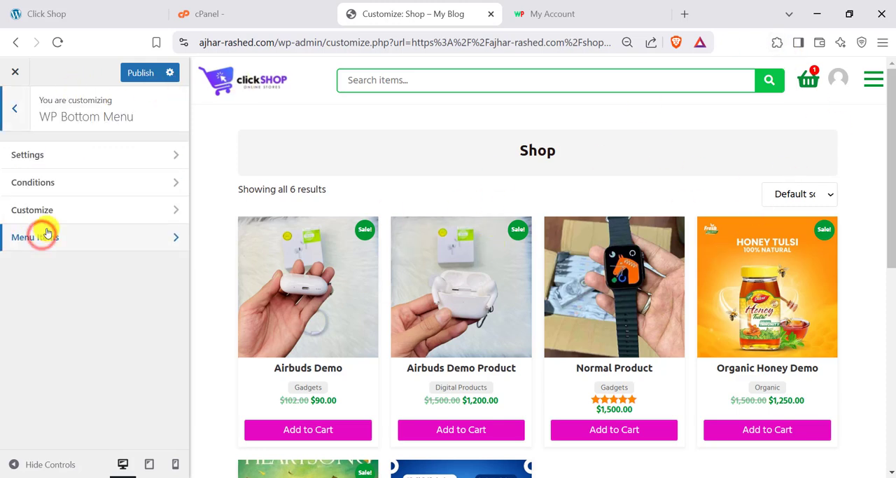
{"action": "left_click", "coordinate": [176, 471]}
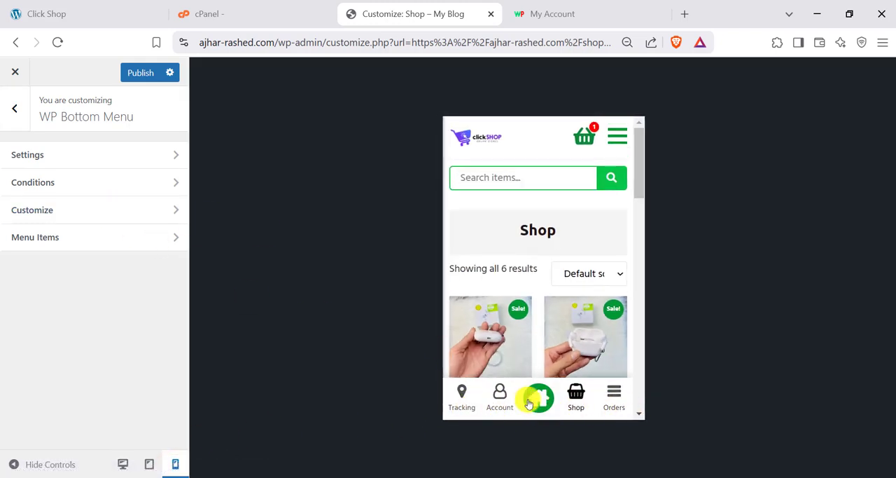
{"action": "left_click", "coordinate": [67, 242]}
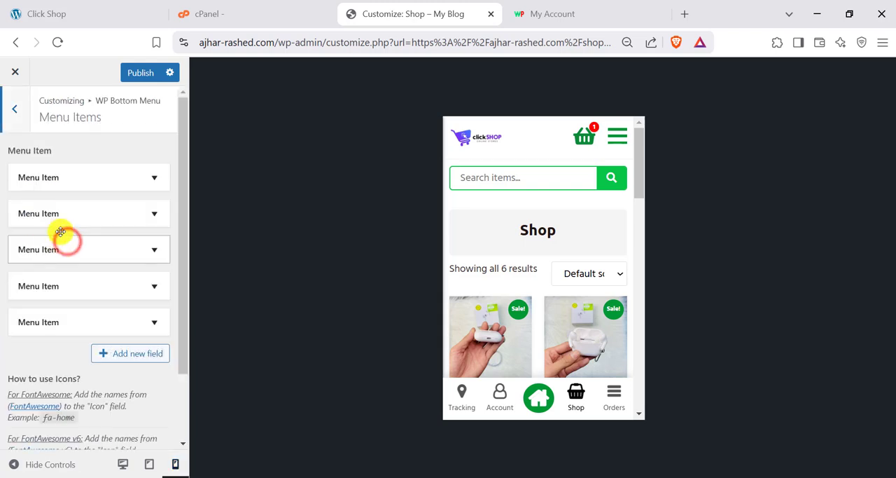
- Expand the first bottom menu item and examine its title and icon values
{"action": "left_click", "coordinate": [133, 173]}
{"action": "scroll", "coordinate": [51, 273], "scroll_direction": "down", "scroll_amount": 1}
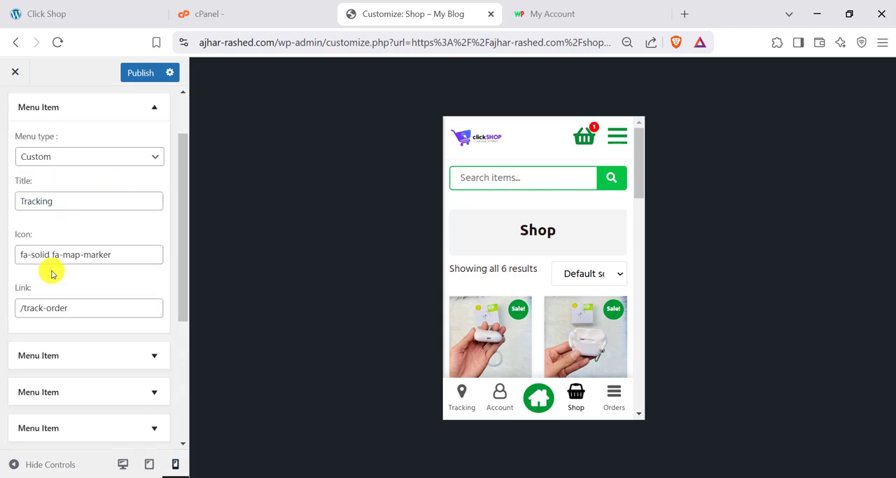
{"action": "double_click", "coordinate": [61, 202]}
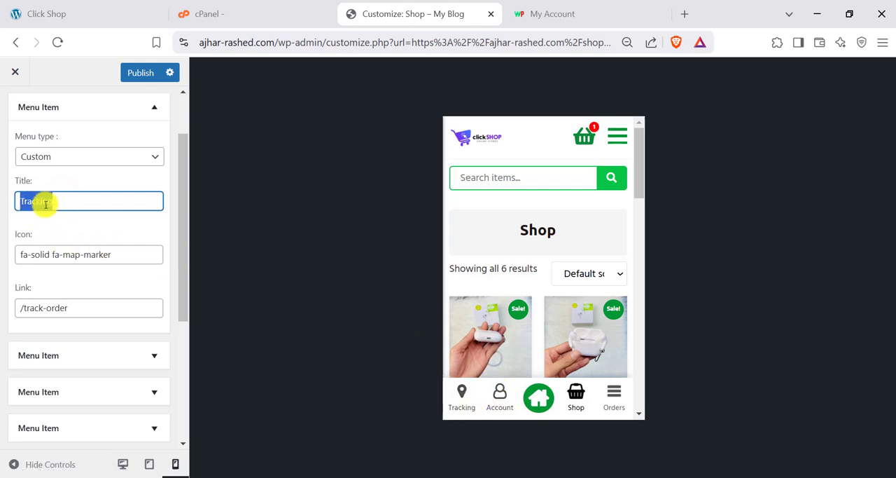
{"action": "left_click", "coordinate": [82, 256]}
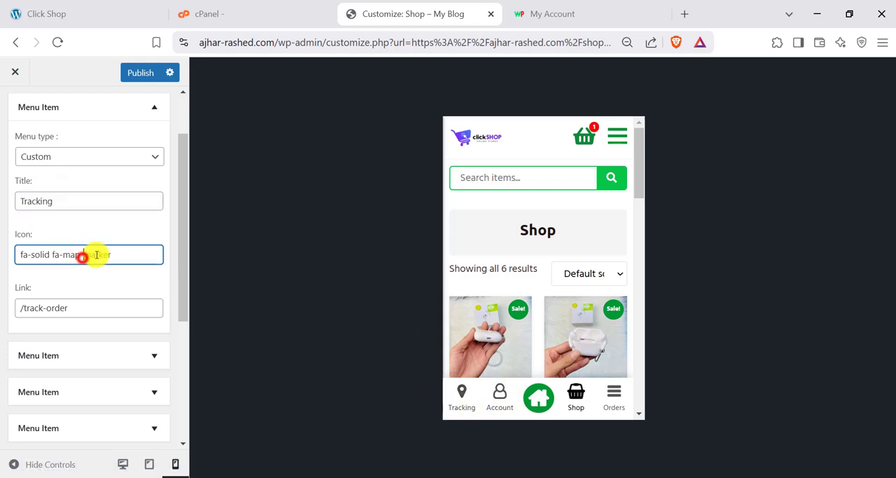
{"action": "left_click_drag", "start_coordinate": [131, 255], "coordinate": [32, 243]}
{"action": "left_click", "coordinate": [18, 248]}
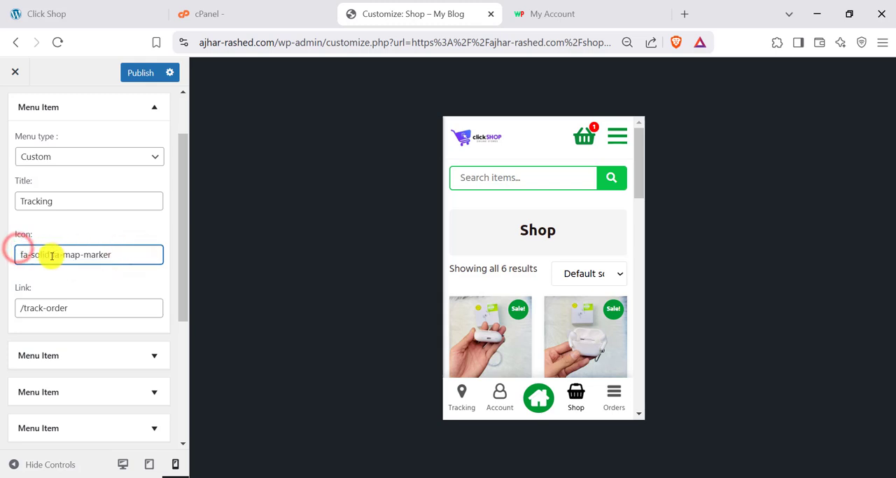
{"action": "left_click_drag", "start_coordinate": [83, 255], "coordinate": [140, 261]}
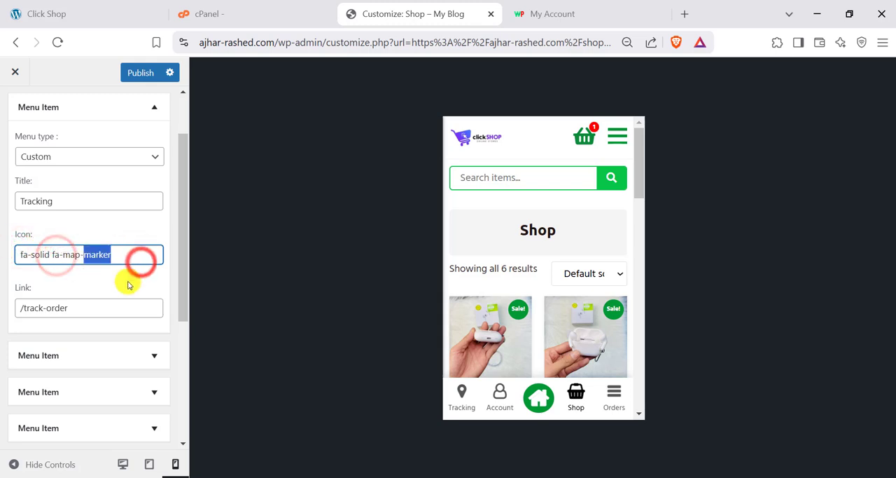
- Examine the Tracking item's link path against the site's domain in the page address
{"action": "left_click", "coordinate": [59, 308]}
{"action": "left_click_drag", "start_coordinate": [90, 309], "coordinate": [29, 281]}
{"action": "left_click", "coordinate": [42, 315]}
{"action": "triple_click", "coordinate": [75, 313]}
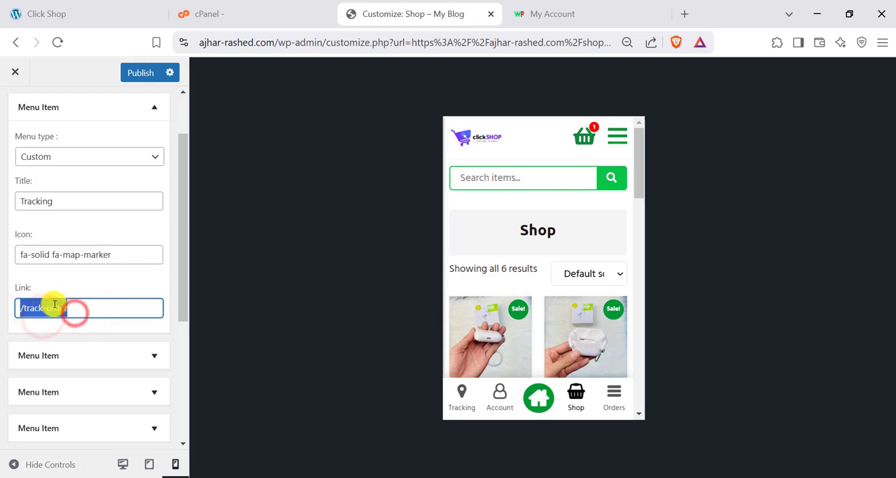
{"action": "left_click", "coordinate": [22, 307]}
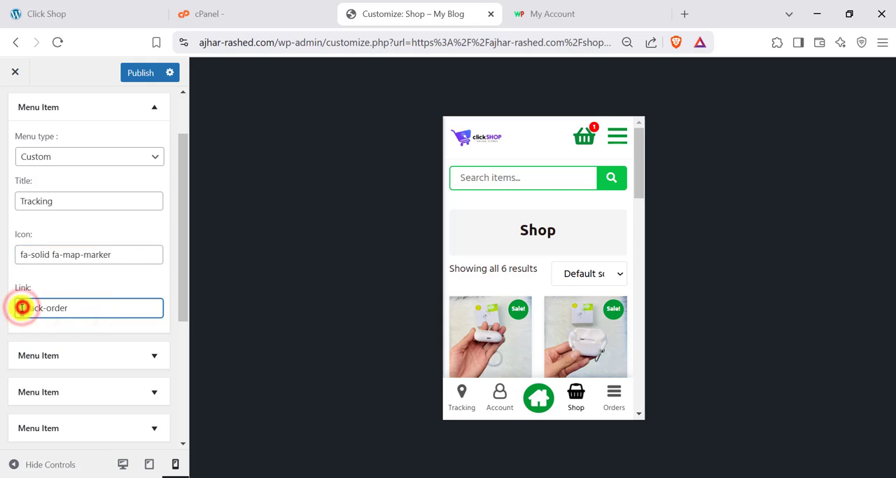
{"action": "left_click_drag", "start_coordinate": [24, 308], "coordinate": [15, 307]}
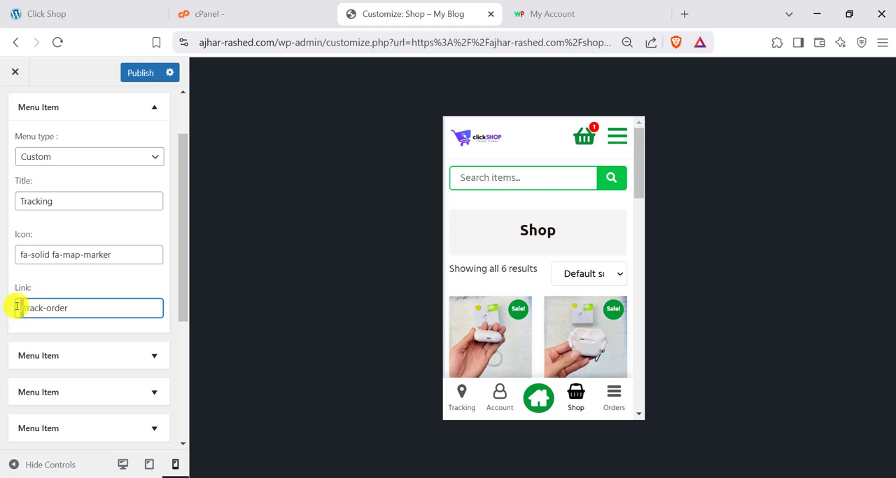
{"action": "left_click", "coordinate": [272, 42]}
{"action": "left_click", "coordinate": [279, 42]}
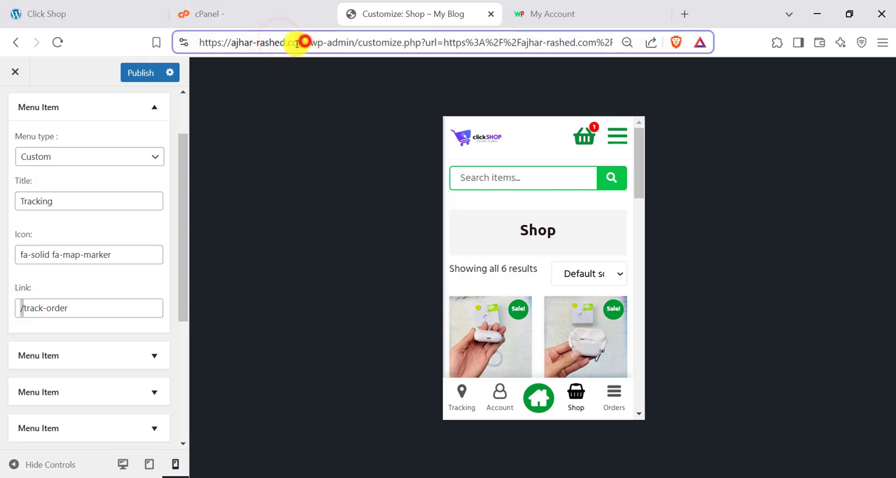
{"action": "left_click_drag", "start_coordinate": [306, 42], "coordinate": [174, 41]}
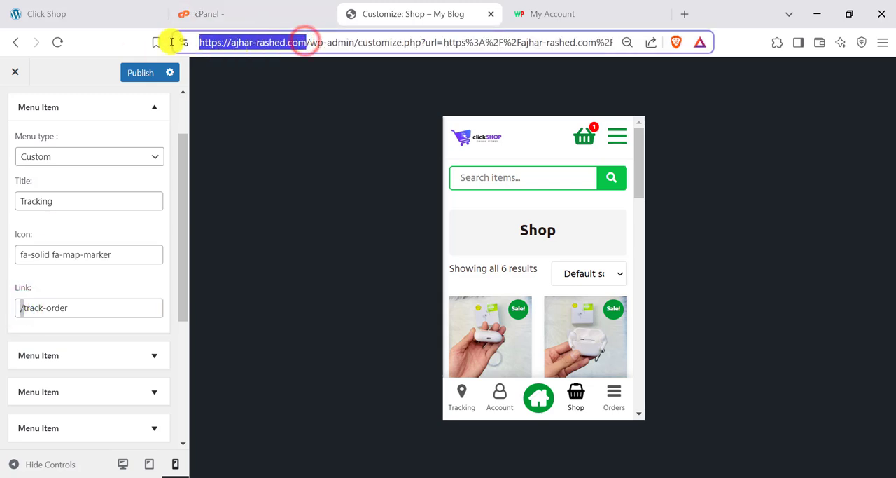
{"action": "left_click", "coordinate": [49, 300]}
{"action": "left_click_drag", "start_coordinate": [26, 320], "coordinate": [76, 329]}
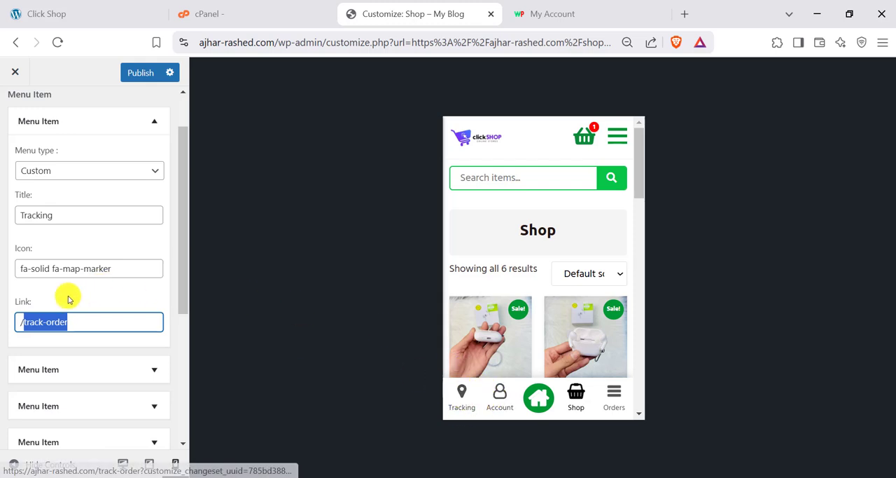
- Expand the Account and Home menu items to review their type, title and icon, and return to WP Bottom Menu
{"action": "left_click", "coordinate": [94, 371]}
{"action": "scroll", "coordinate": [94, 374], "scroll_direction": "down", "scroll_amount": 3}
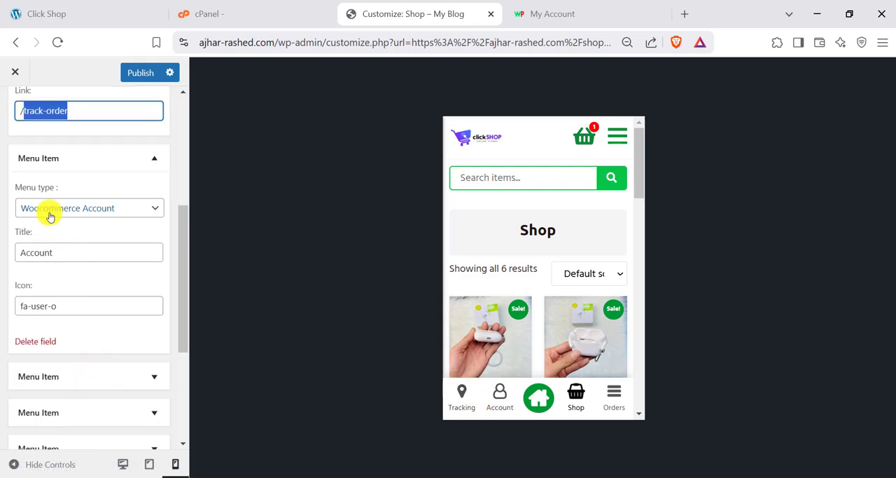
{"action": "scroll", "coordinate": [50, 231], "scroll_direction": "down", "scroll_amount": 2}
{"action": "scroll", "coordinate": [50, 280], "scroll_direction": "up", "scroll_amount": 1}
{"action": "left_click", "coordinate": [49, 305]}
{"action": "scroll", "coordinate": [56, 336], "scroll_direction": "down", "scroll_amount": 2}
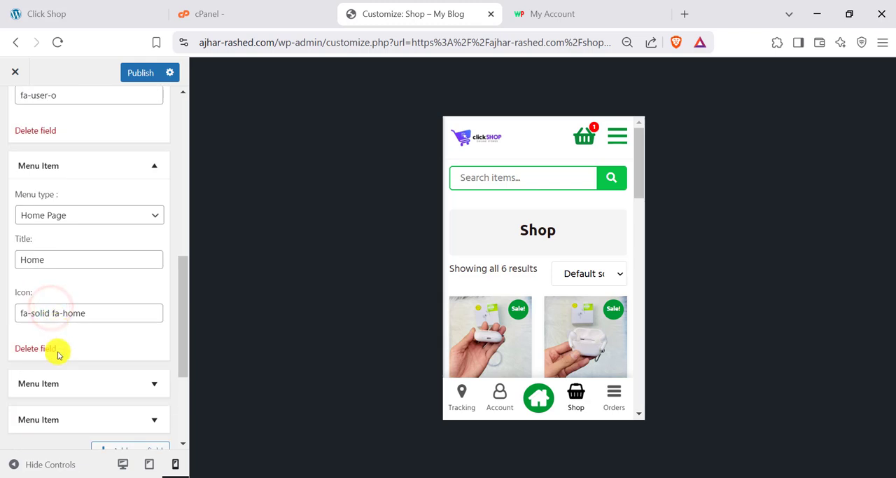
{"action": "scroll", "coordinate": [70, 329], "scroll_direction": "up", "scroll_amount": 7}
{"action": "left_click", "coordinate": [14, 109]}
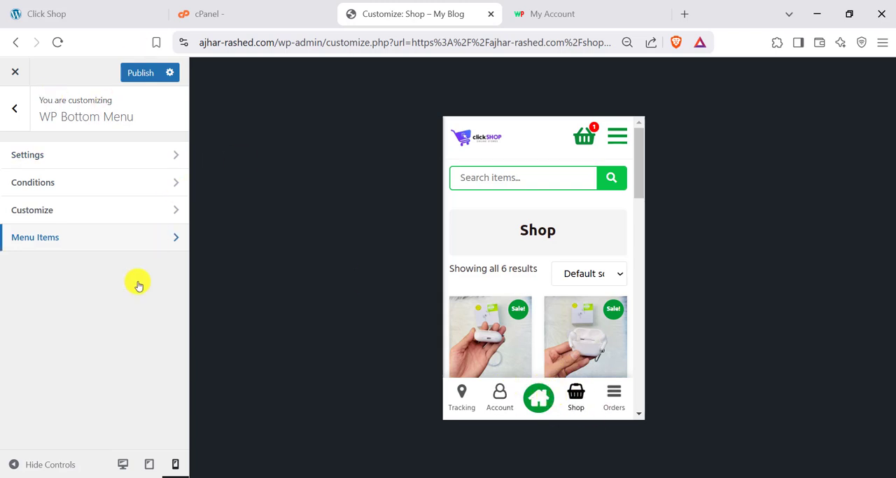
- Restore the desktop preview and close the Customizer without publishing the changes
{"action": "left_click", "coordinate": [123, 463]}
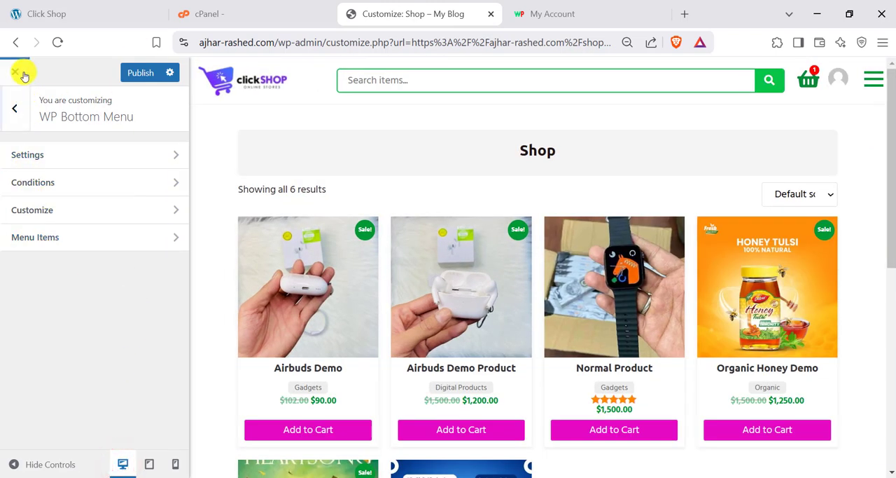
{"action": "left_click", "coordinate": [17, 71]}
{"action": "left_click", "coordinate": [495, 145]}
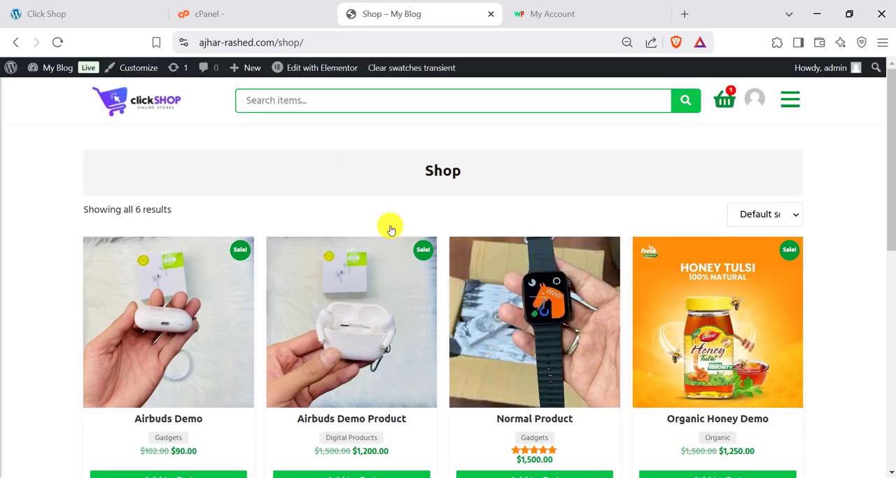
- Go to the Blogs page listed under All Pages in the site's main menu and open a blog post
{"action": "left_click", "coordinate": [795, 103]}
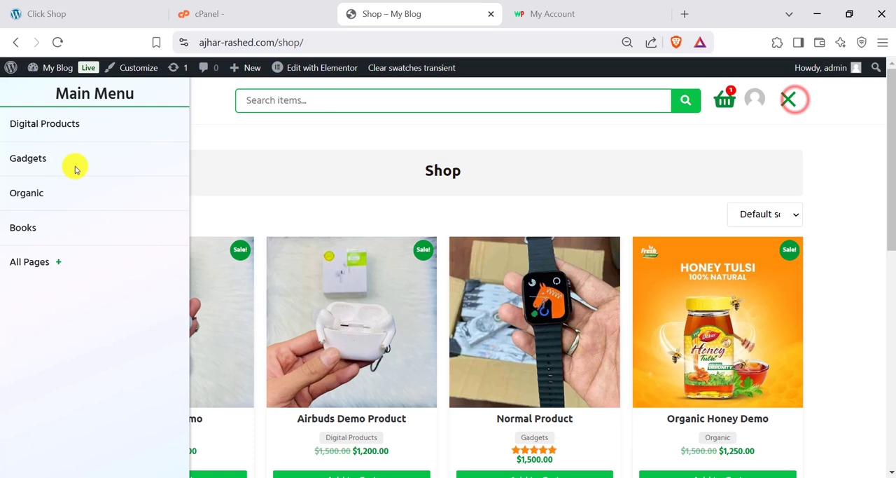
{"action": "left_click", "coordinate": [59, 266]}
{"action": "left_click", "coordinate": [29, 361]}
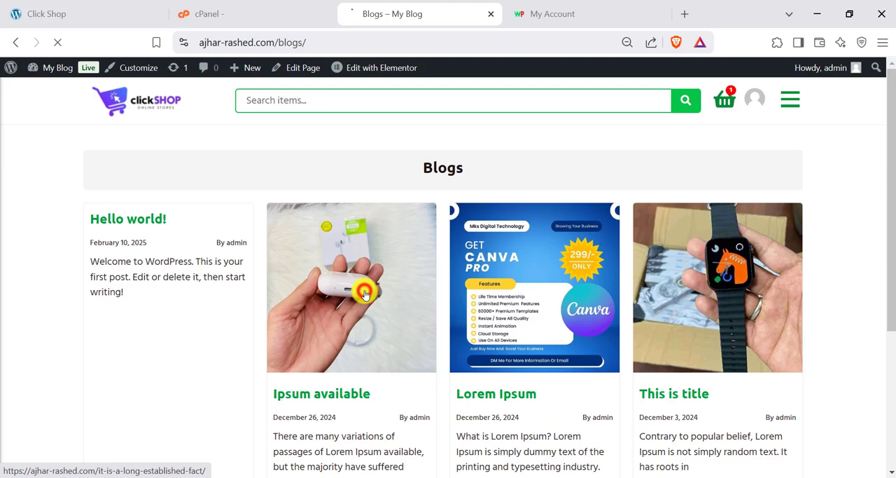
{"action": "left_click", "coordinate": [364, 294]}
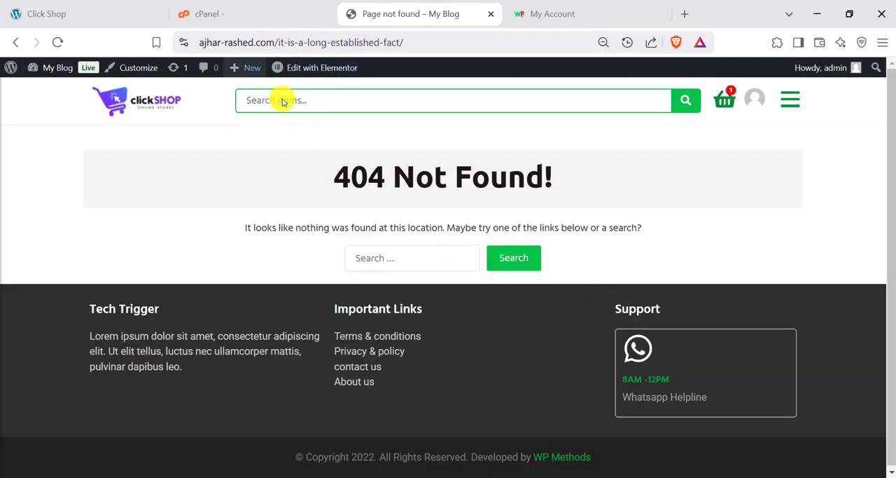
- Go to the dashboard's Permalink Settings and save them with the Post name structure
{"action": "left_click", "coordinate": [541, 14]}
{"action": "left_click", "coordinate": [448, 9]}
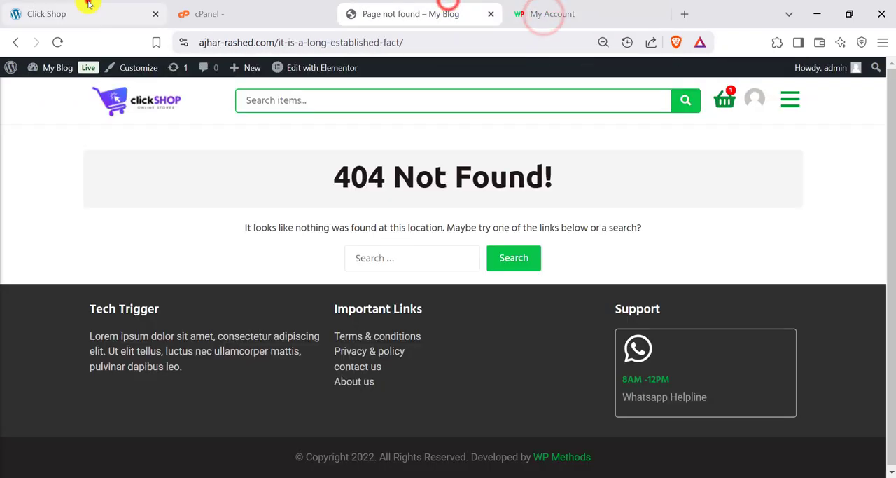
{"action": "left_click", "coordinate": [89, 5]}
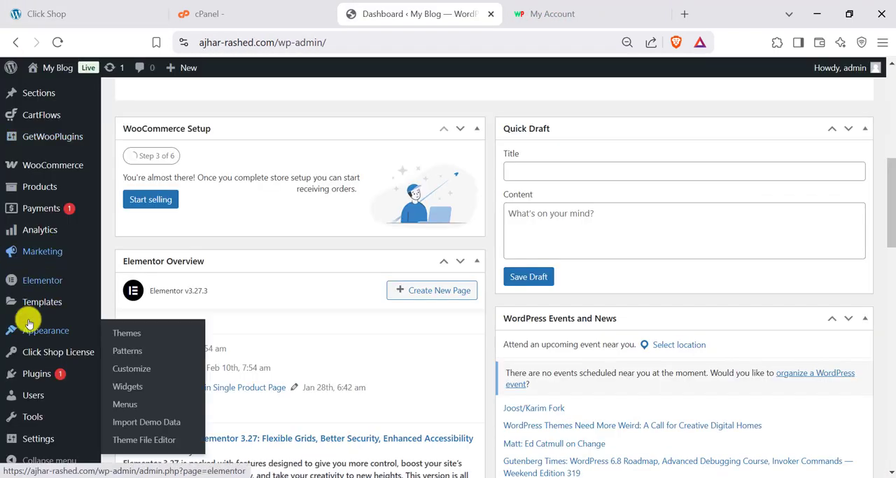
{"action": "scroll", "coordinate": [28, 406], "scroll_direction": "down", "scroll_amount": 4}
{"action": "mouse_move", "coordinate": [32, 438]}
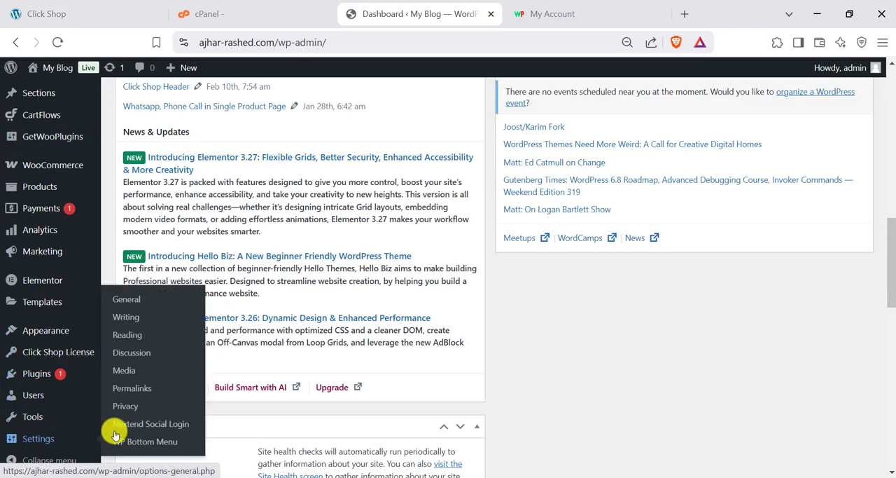
{"action": "left_click", "coordinate": [130, 394]}
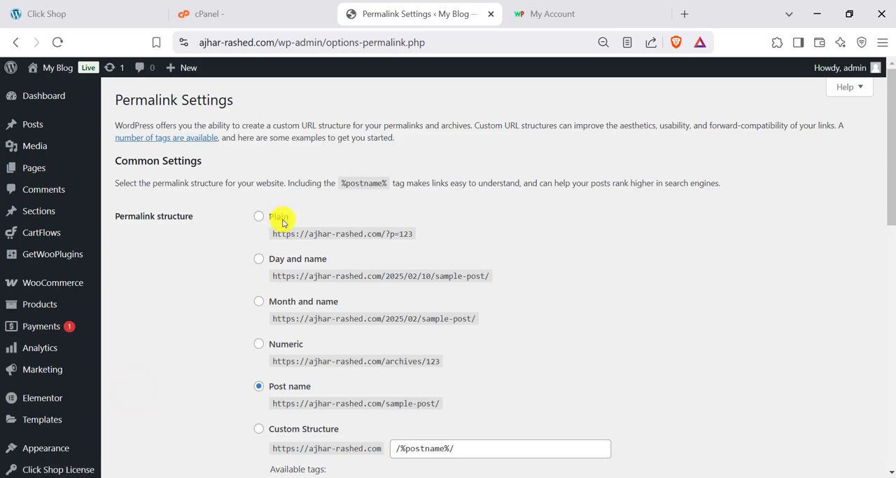
{"action": "scroll", "coordinate": [273, 238], "scroll_direction": "down", "scroll_amount": 7}
{"action": "scroll", "coordinate": [267, 262], "scroll_direction": "up", "scroll_amount": 5}
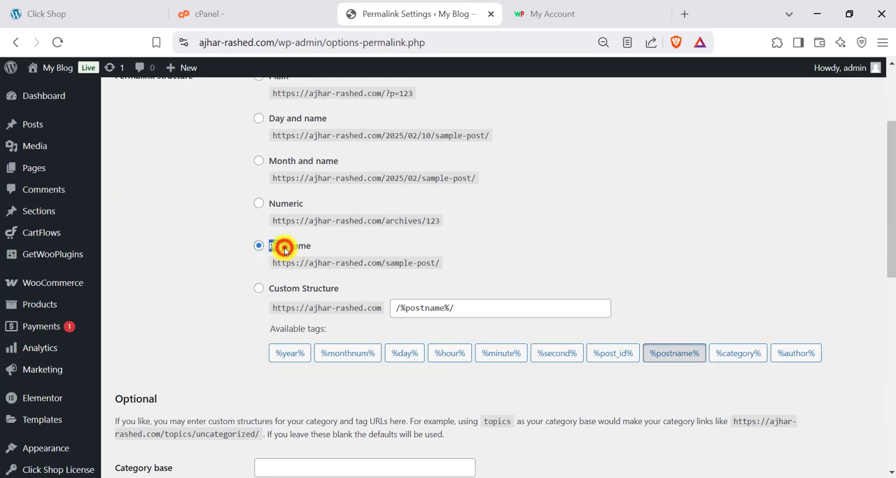
{"action": "scroll", "coordinate": [240, 254], "scroll_direction": "down", "scroll_amount": 10}
{"action": "left_click", "coordinate": [145, 419]}
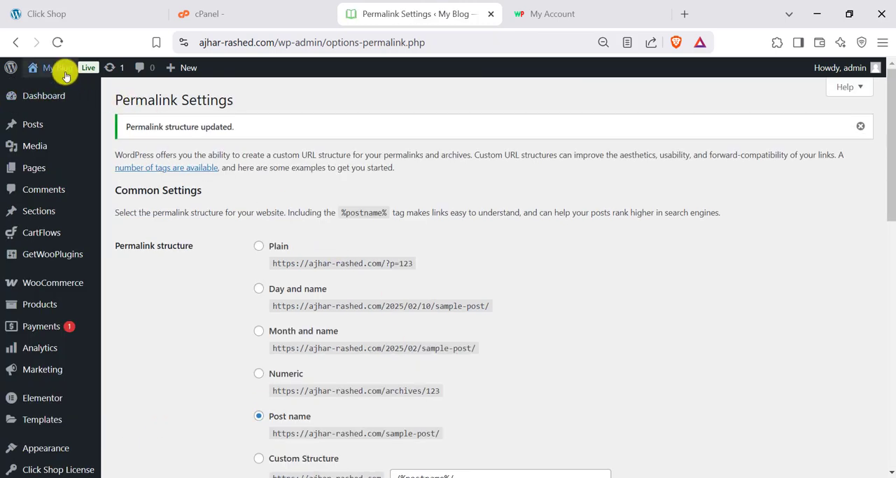
- Visit the site in a new tab and go to the Blogs page under All Pages
{"action": "right_click", "coordinate": [50, 86]}
{"action": "left_click", "coordinate": [95, 102]}
{"action": "left_click", "coordinate": [481, 10]}
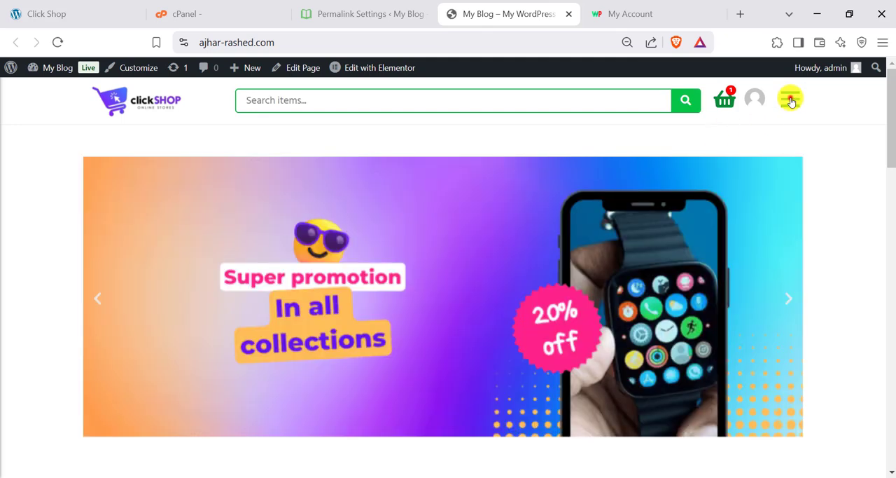
{"action": "left_click", "coordinate": [788, 98]}
{"action": "left_click", "coordinate": [58, 263]}
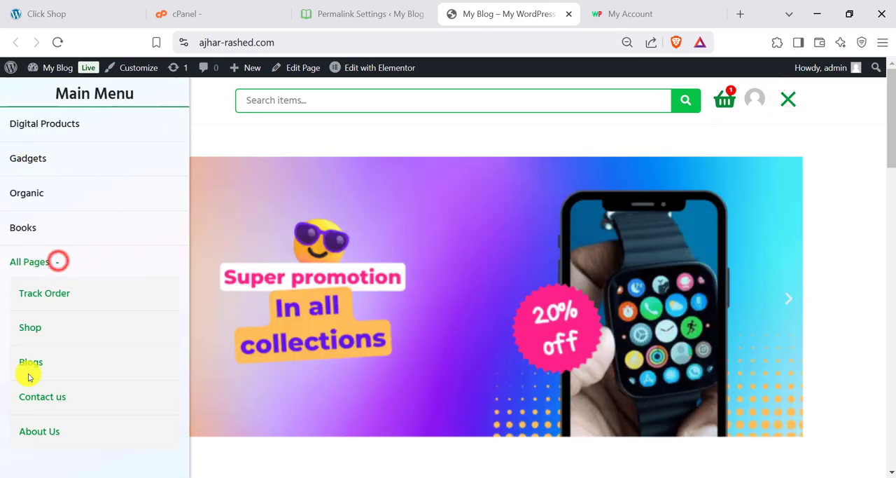
{"action": "left_click", "coordinate": [30, 361]}
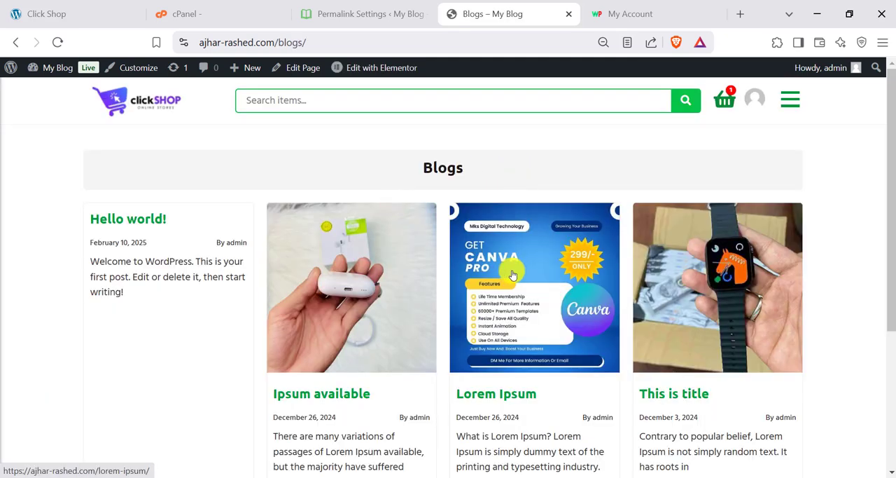
- Open the Lorem Ipsum blog post and check that its page loads
{"action": "scroll", "coordinate": [340, 256], "scroll_direction": "down", "scroll_amount": 6}
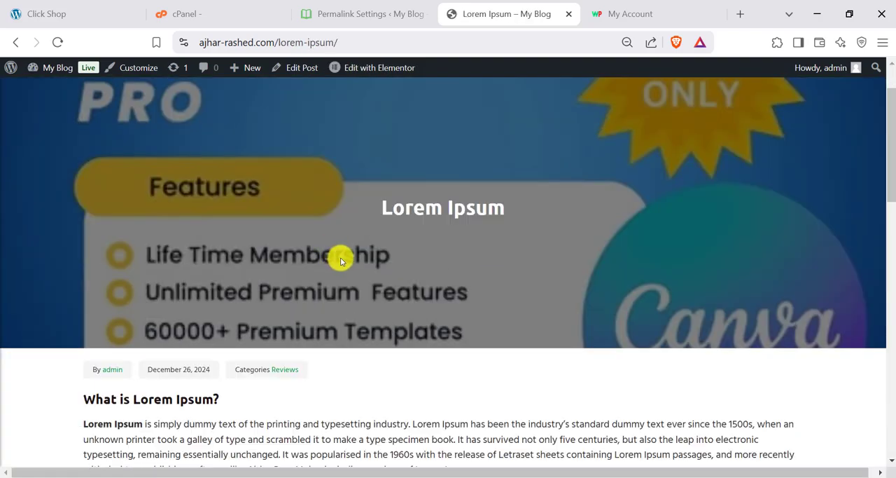
{"action": "scroll", "coordinate": [484, 298], "scroll_direction": "up", "scroll_amount": 2}
{"action": "scroll", "coordinate": [484, 299], "scroll_direction": "up", "scroll_amount": 4}
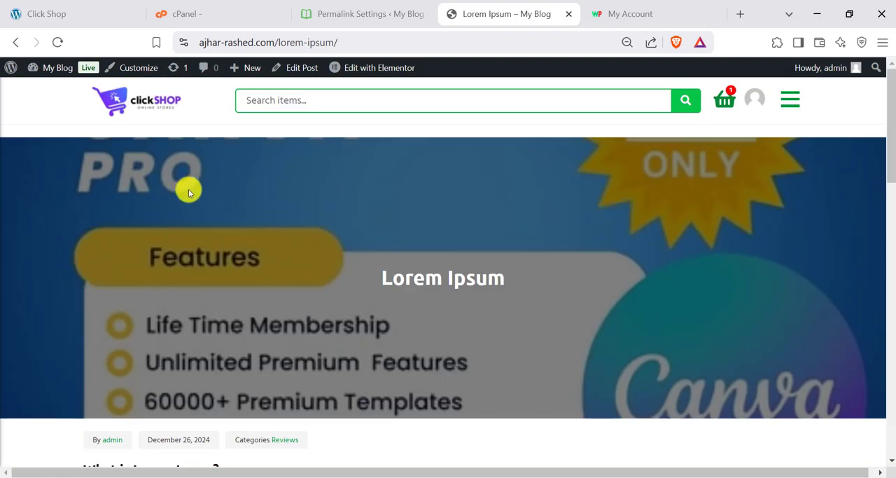
- Return to the homepage and open Normal Product from Featured Products to view its purchase and contact buttons
{"action": "left_click", "coordinate": [148, 96]}
{"action": "scroll", "coordinate": [371, 280], "scroll_direction": "down", "scroll_amount": 5}
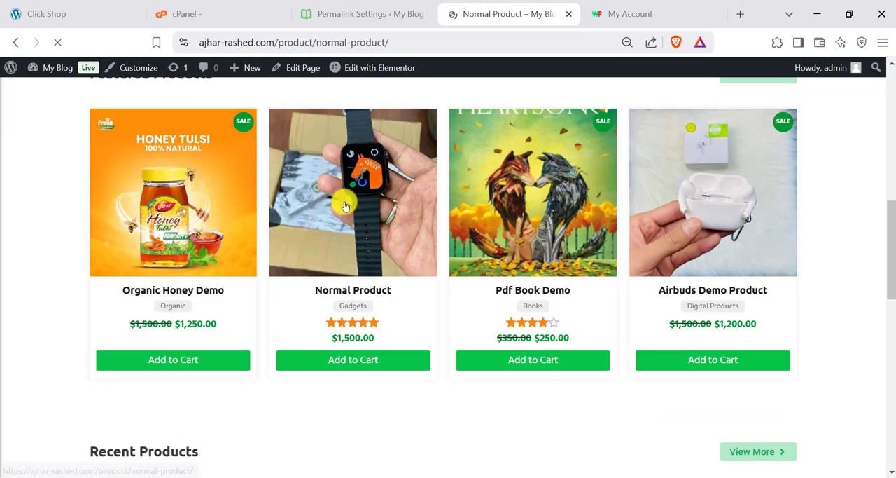
{"action": "scroll", "coordinate": [574, 275], "scroll_direction": "down", "scroll_amount": 3}
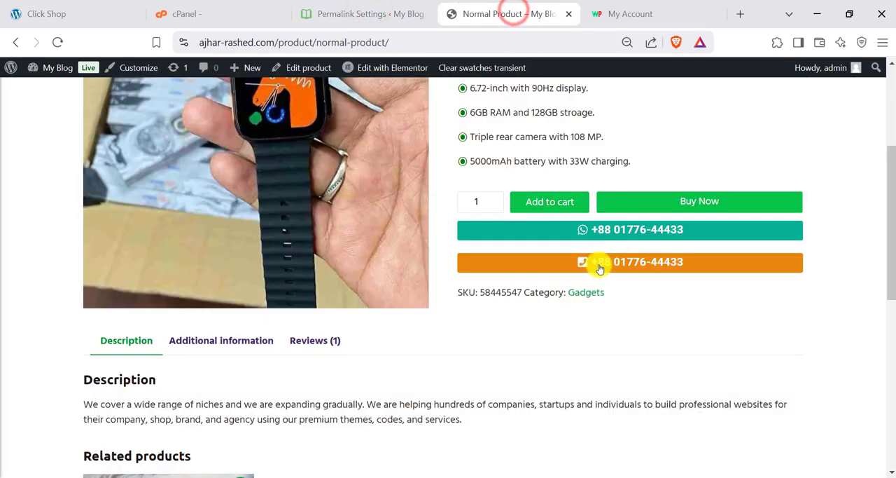
- Return to the WordPress dashboard, reset the page zoom to its default and open the All Sections list
{"action": "left_click", "coordinate": [348, 5]}
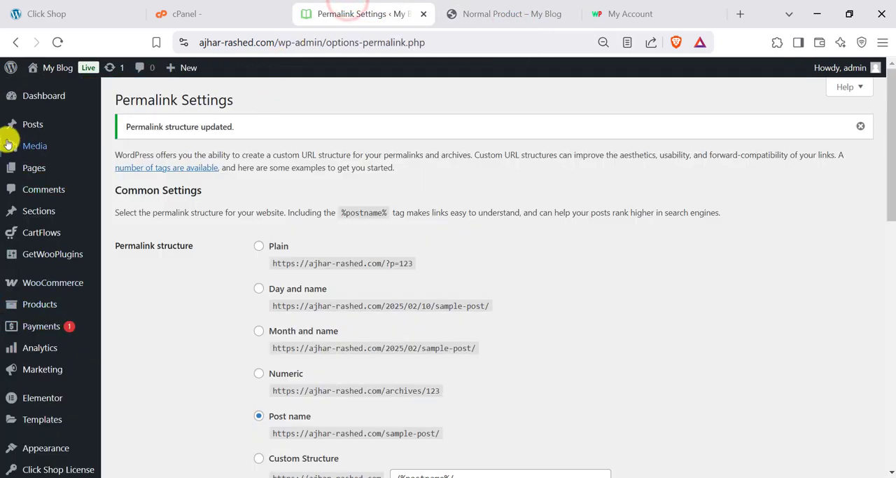
{"action": "left_click", "coordinate": [602, 43]}
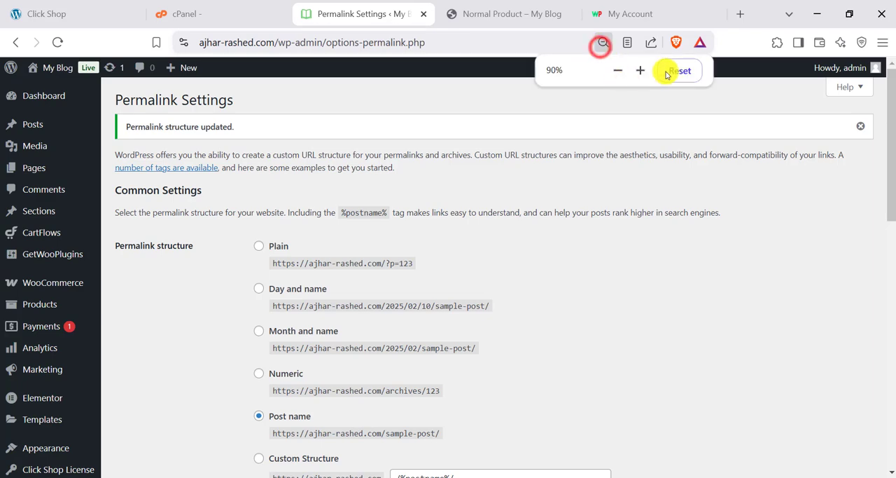
{"action": "left_click", "coordinate": [678, 70]}
{"action": "left_click", "coordinate": [196, 332]}
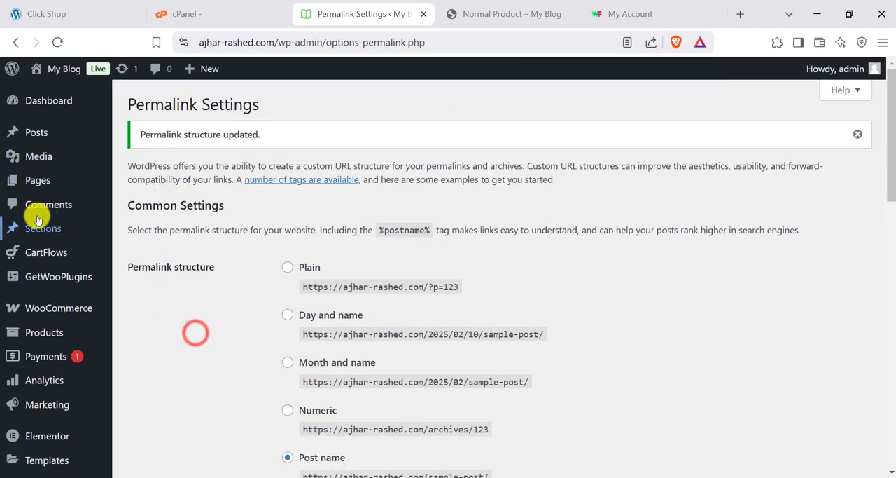
{"action": "left_click", "coordinate": [62, 228]}
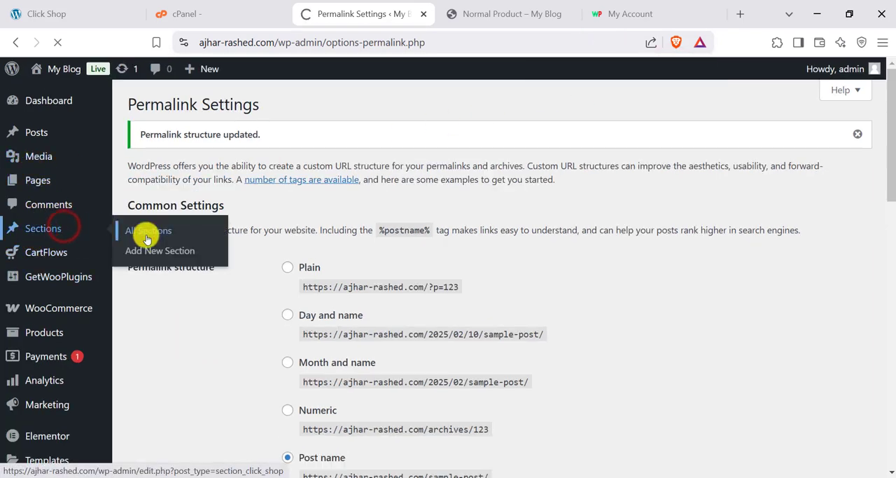
{"action": "scroll", "coordinate": [165, 274], "scroll_direction": "down", "scroll_amount": 1}
- Open the Whatsapp, Phone Call in Single Product Page section for editing and choose the After Add to Cart template
{"action": "mouse_move", "coordinate": [174, 313]}
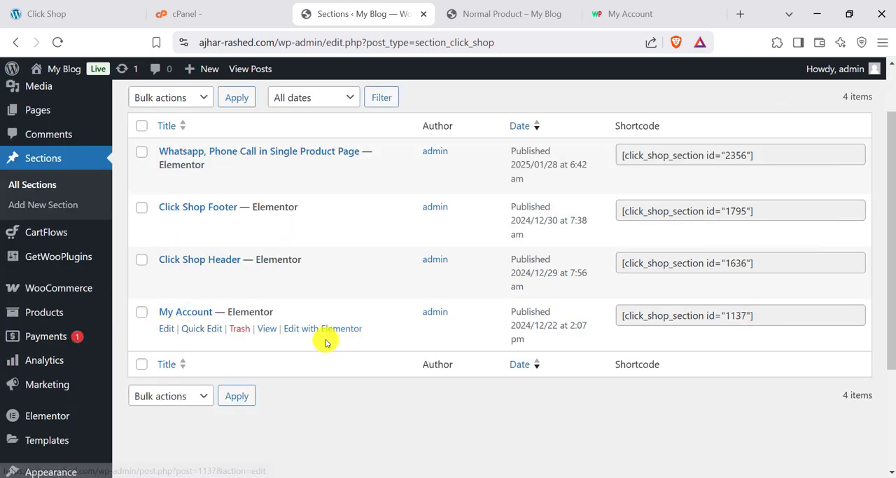
{"action": "mouse_move", "coordinate": [230, 245]}
{"action": "mouse_move", "coordinate": [295, 150]}
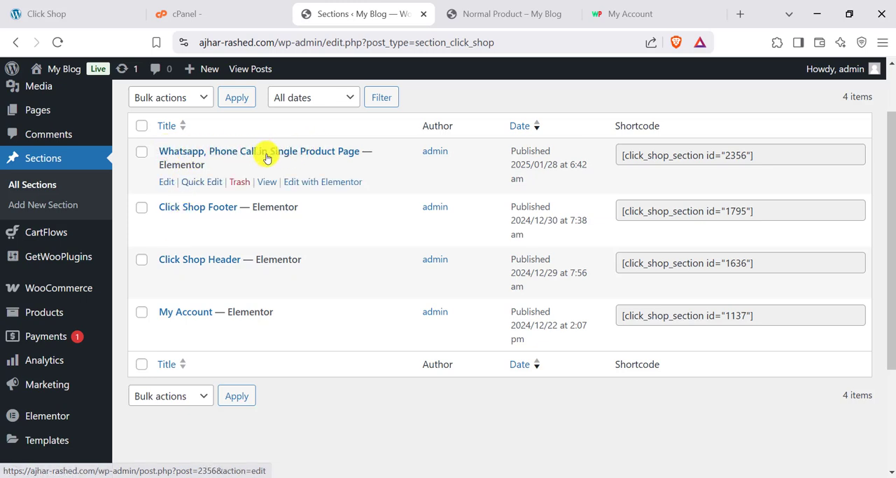
{"action": "left_click", "coordinate": [166, 182]}
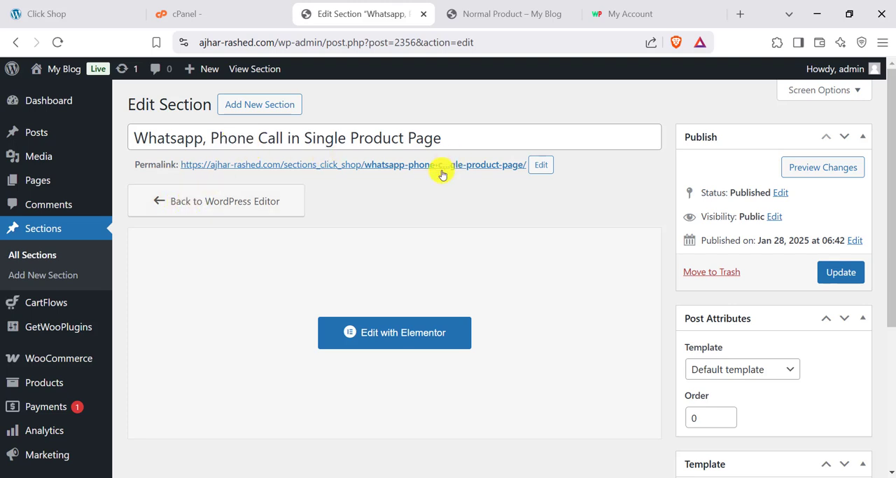
{"action": "scroll", "coordinate": [714, 316], "scroll_direction": "down", "scroll_amount": 3}
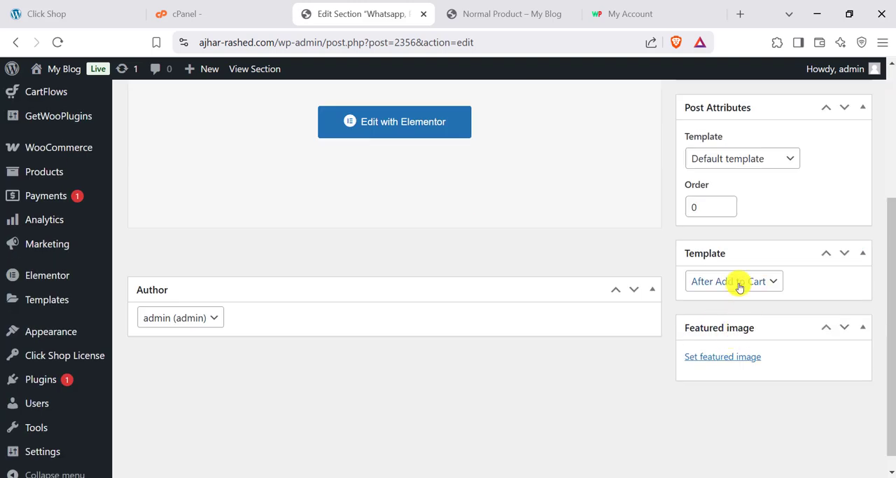
{"action": "left_click", "coordinate": [739, 287]}
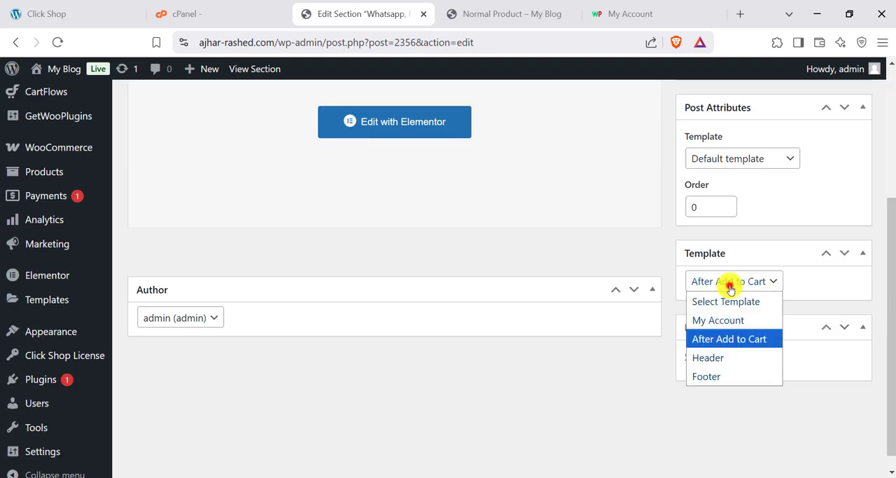
{"action": "left_click", "coordinate": [748, 341]}
{"action": "scroll", "coordinate": [730, 286], "scroll_direction": "up", "scroll_amount": 2}
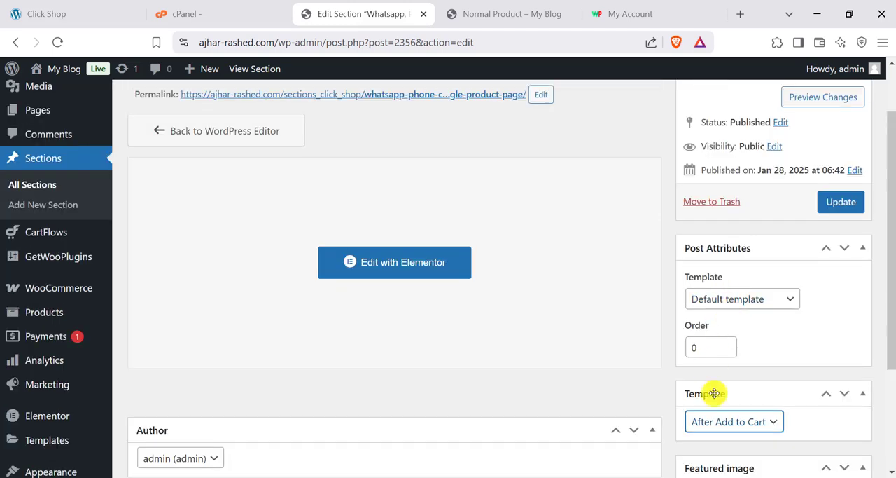
{"action": "scroll", "coordinate": [715, 393], "scroll_direction": "down", "scroll_amount": 1}
{"action": "left_click", "coordinate": [719, 354]}
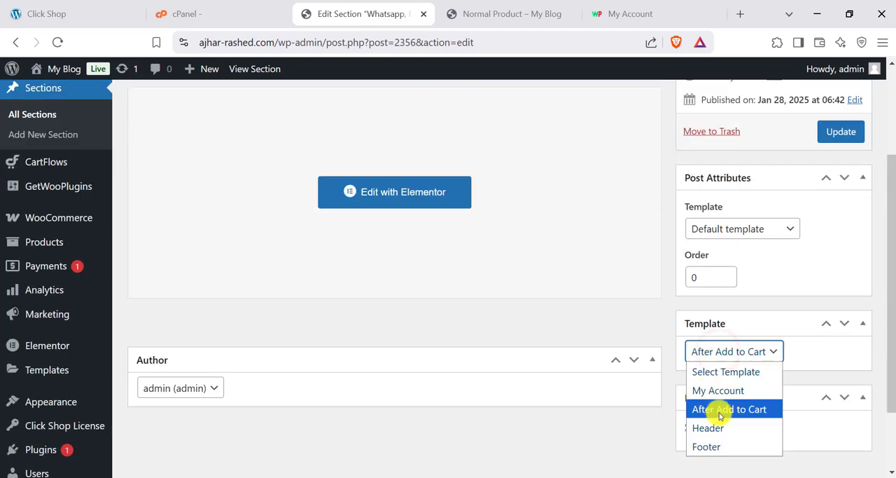
{"action": "left_click", "coordinate": [720, 415]}
{"action": "scroll", "coordinate": [392, 198], "scroll_direction": "up", "scroll_amount": 2}
{"action": "scroll", "coordinate": [497, 306], "scroll_direction": "down", "scroll_amount": 2}
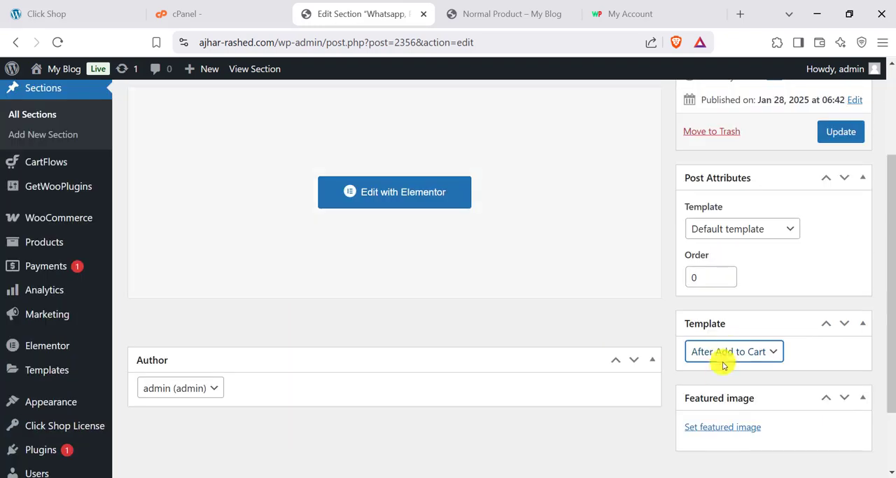
- Review the section's template choices and check the contact buttons' placement on the Normal Product page
{"action": "left_click", "coordinate": [725, 353]}
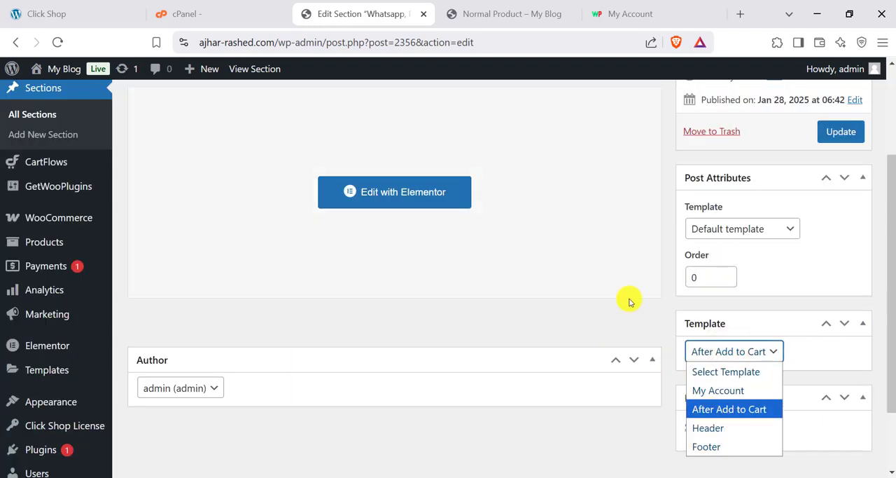
{"action": "left_click", "coordinate": [536, 10]}
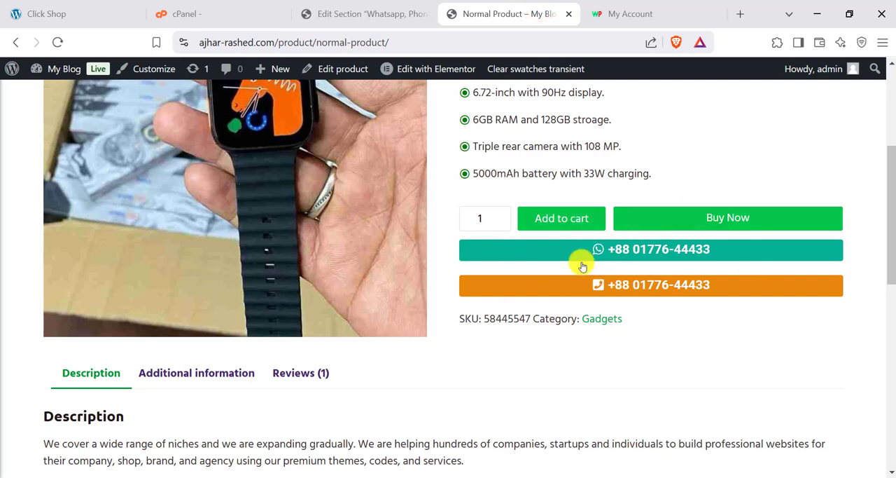
{"action": "left_click", "coordinate": [358, 9]}
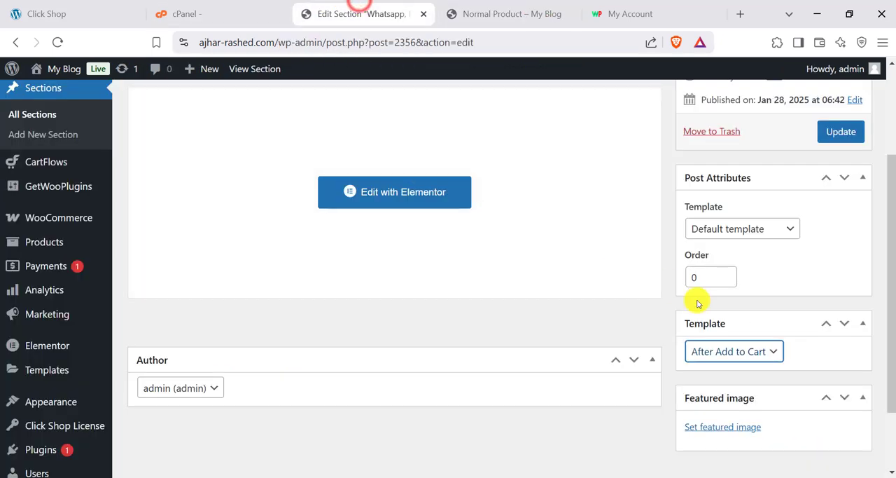
- Try switching the section's template to Select Template, and reopen the section without saving
{"action": "left_click", "coordinate": [736, 357]}
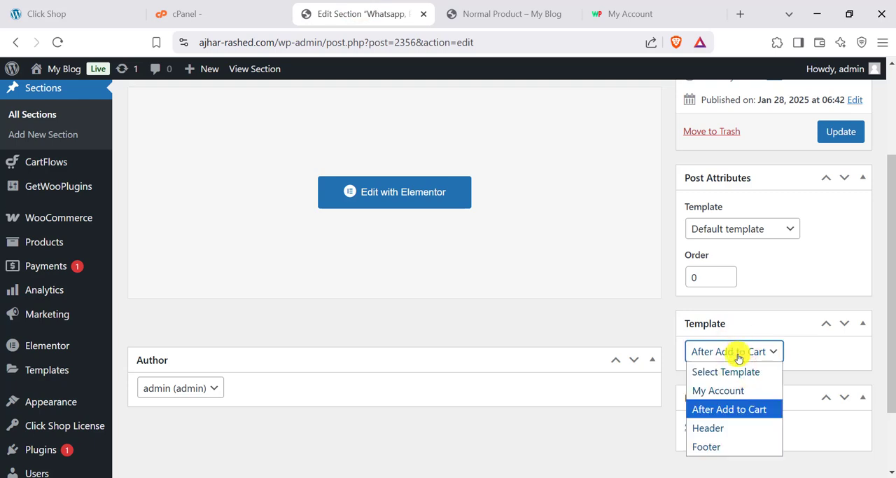
{"action": "left_click", "coordinate": [736, 370]}
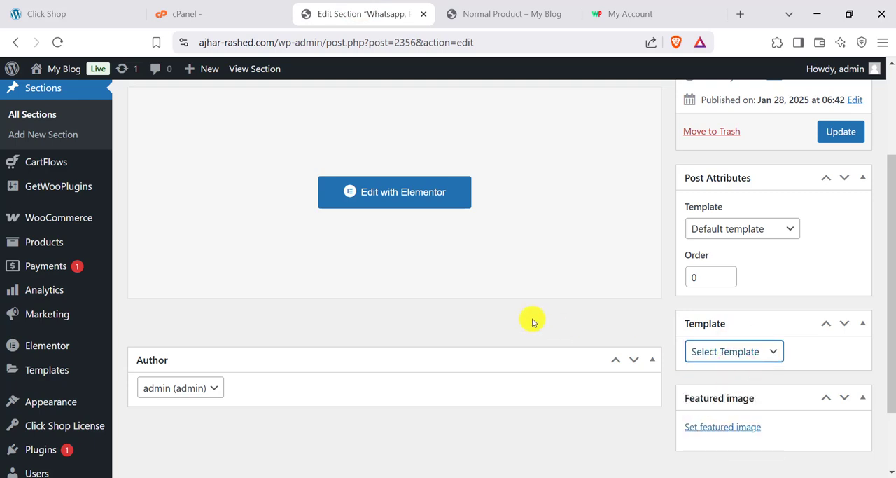
{"action": "scroll", "coordinate": [532, 320], "scroll_direction": "up", "scroll_amount": 3}
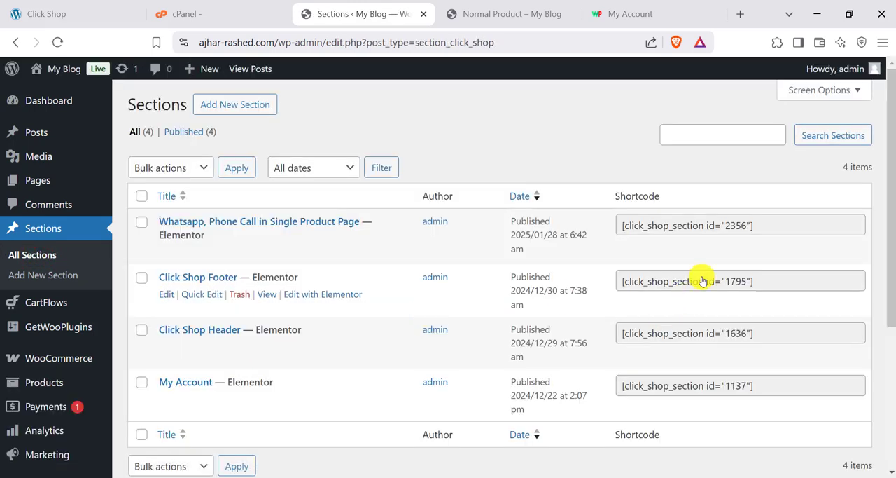
{"action": "left_click", "coordinate": [16, 42]}
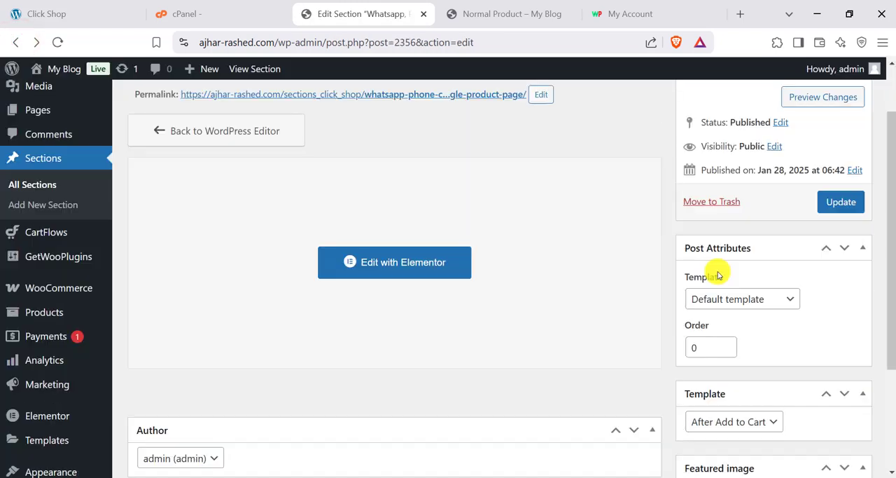
- Open the section in Elementor and examine the WhatsApp button's text and its wa.me link
{"action": "left_click", "coordinate": [397, 272]}
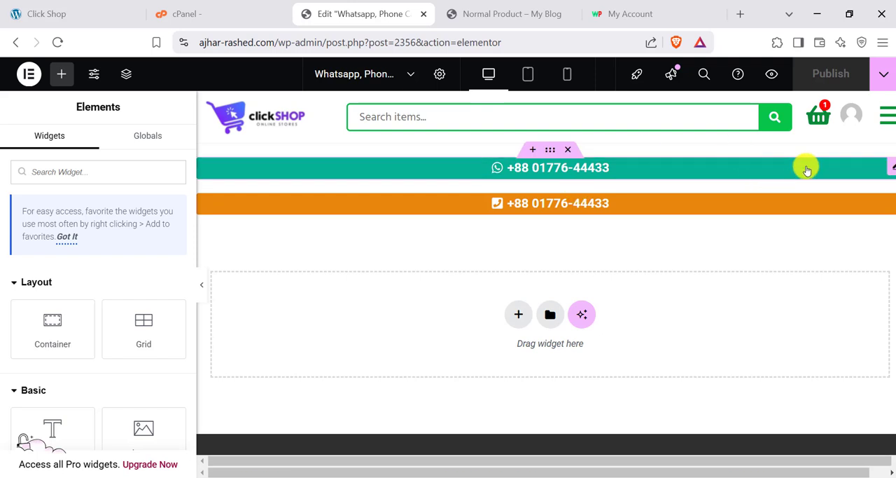
{"action": "left_click", "coordinate": [824, 169]}
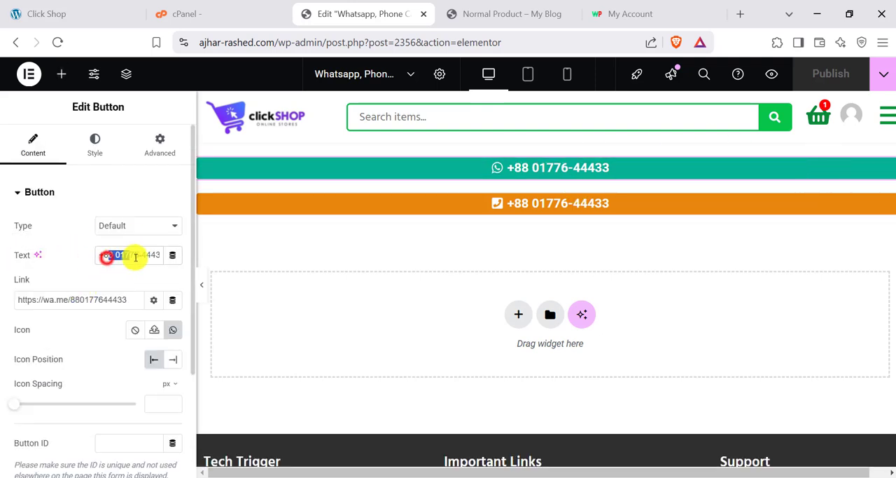
{"action": "left_click", "coordinate": [105, 257]}
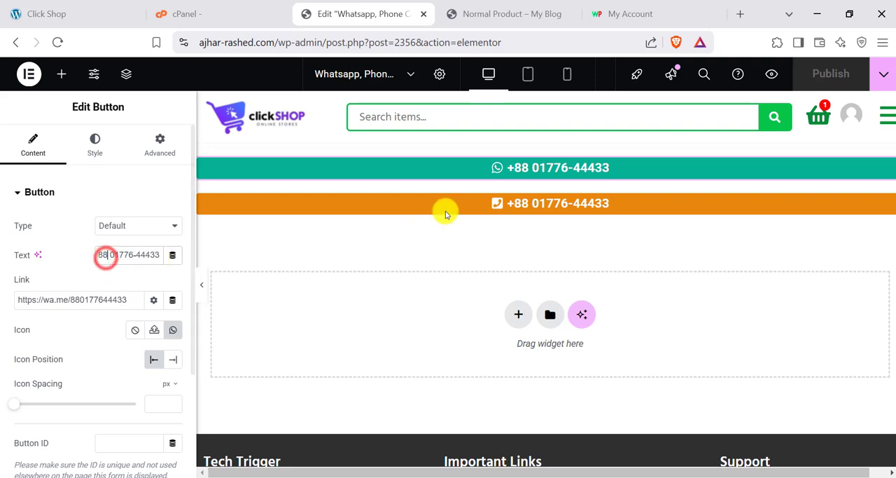
{"action": "left_click_drag", "start_coordinate": [104, 254], "coordinate": [98, 256]}
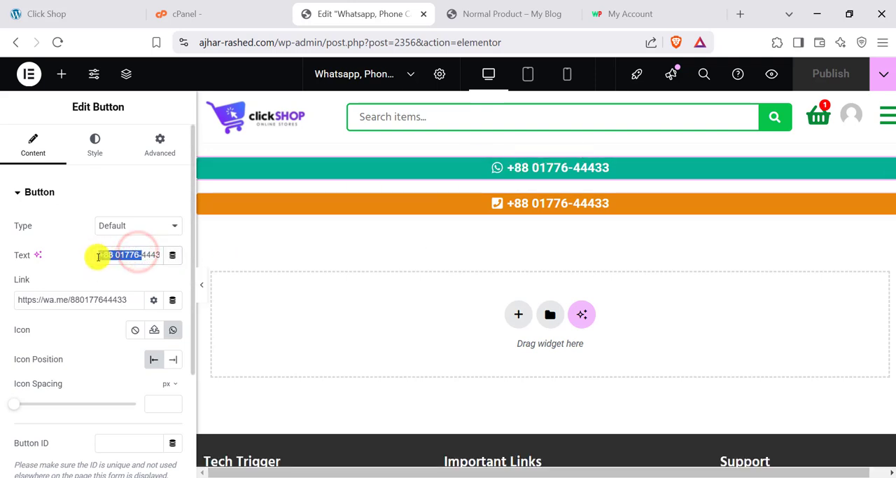
{"action": "left_click", "coordinate": [62, 300]}
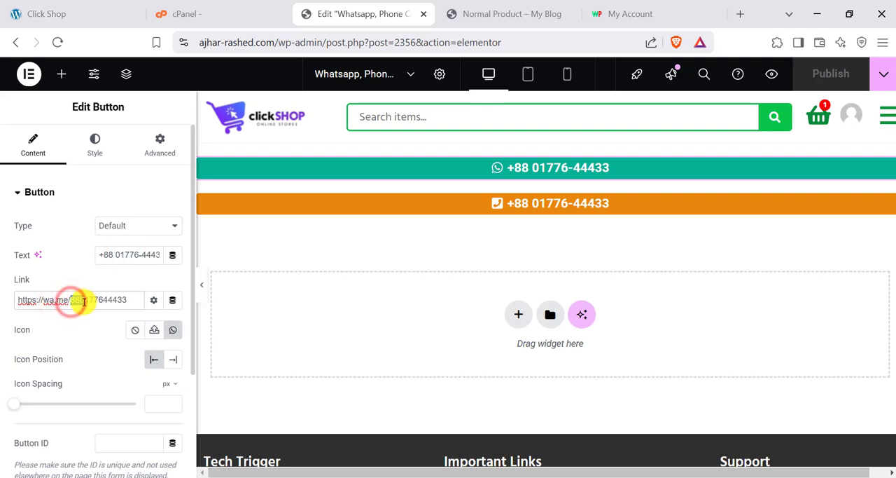
{"action": "left_click_drag", "start_coordinate": [80, 303], "coordinate": [126, 301]}
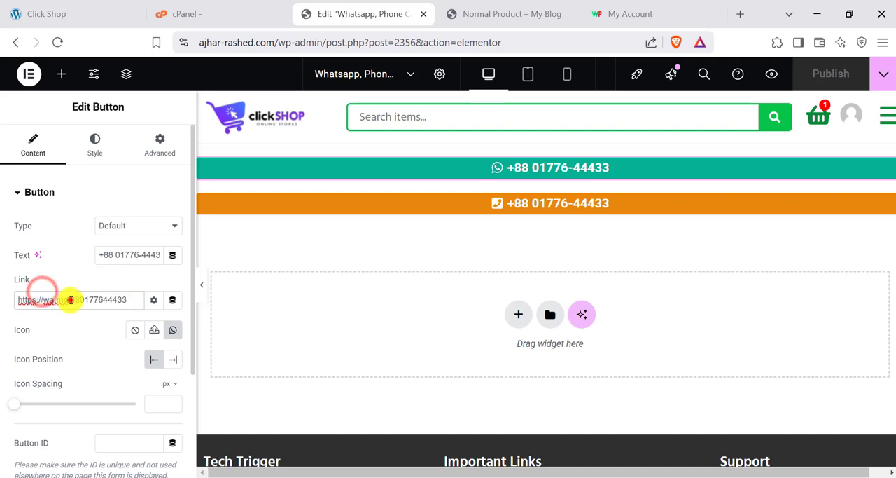
{"action": "left_click_drag", "start_coordinate": [70, 300], "coordinate": [20, 302]}
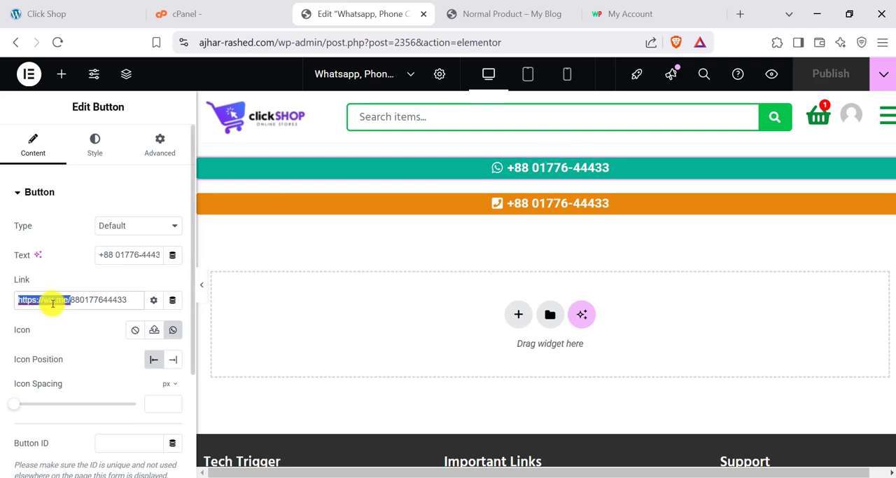
- Select the orange phone call button and examine its text and tel: link
{"action": "left_click", "coordinate": [888, 203]}
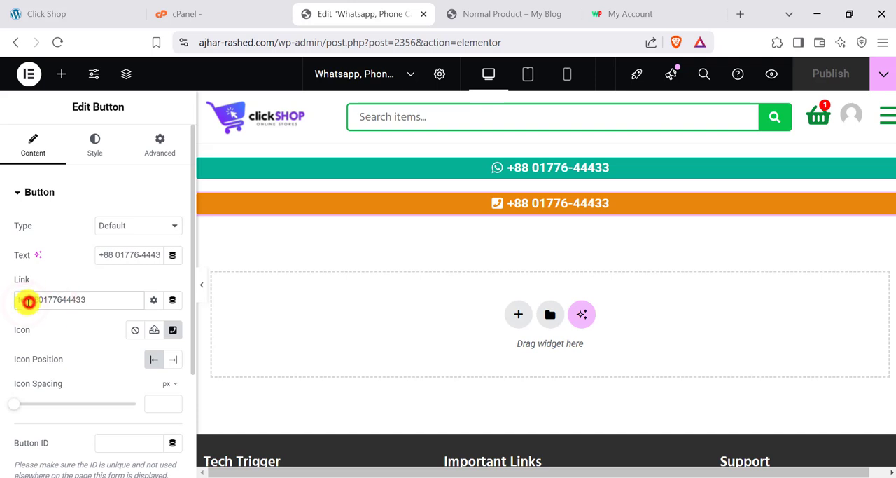
{"action": "left_click", "coordinate": [29, 301]}
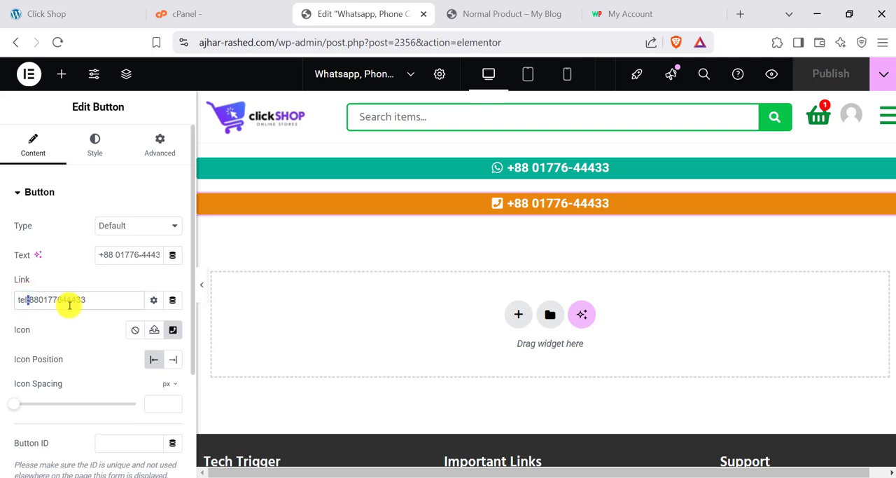
{"action": "left_click_drag", "start_coordinate": [104, 300], "coordinate": [30, 302]}
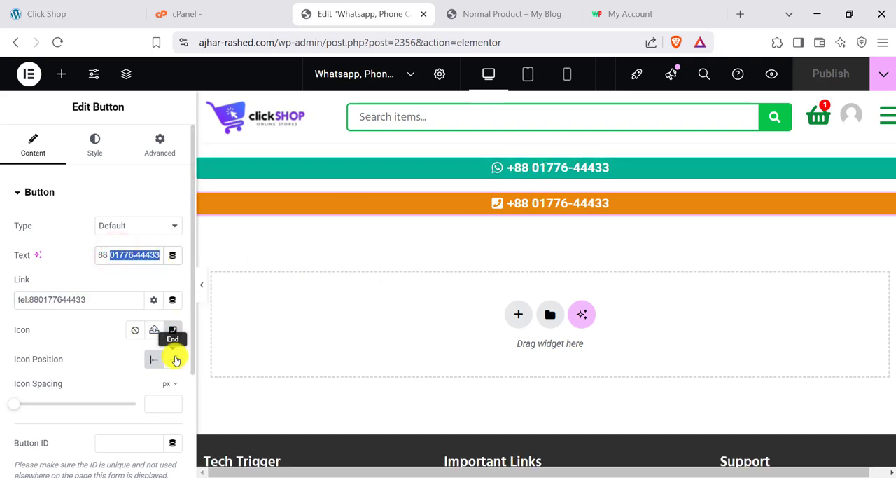
- Replace the phone call button's icon with the plain Phone icon from the Icon Library
{"action": "left_click", "coordinate": [172, 328]}
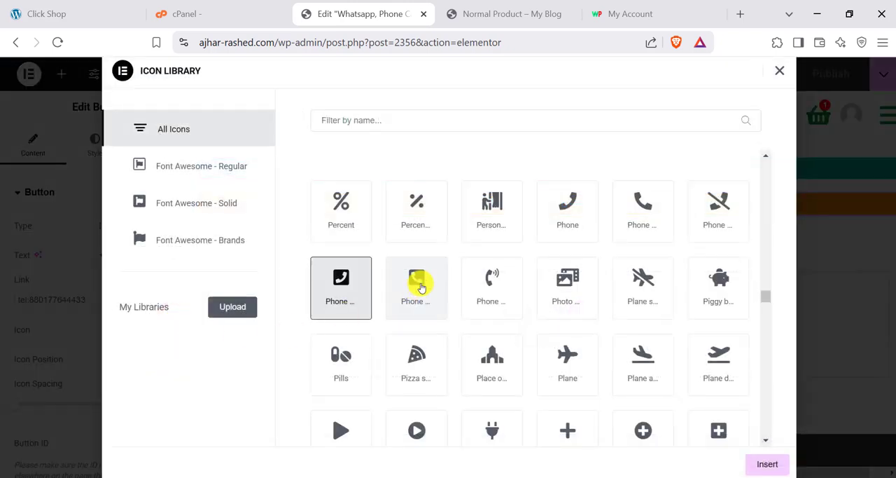
{"action": "left_click", "coordinate": [566, 203]}
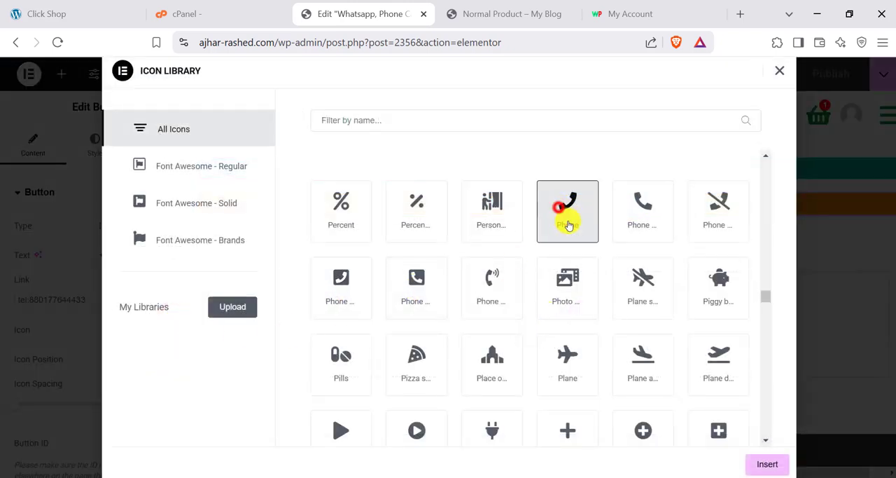
{"action": "left_click", "coordinate": [766, 464]}
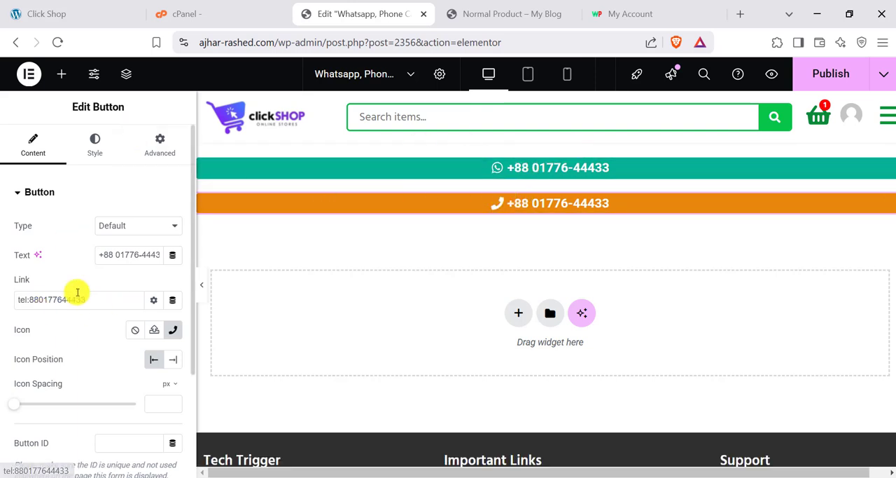
- Try several background colours for the phone call button, ending with purple #9D2FCB
{"action": "left_click", "coordinate": [95, 147]}
{"action": "scroll", "coordinate": [158, 362], "scroll_direction": "down", "scroll_amount": 2}
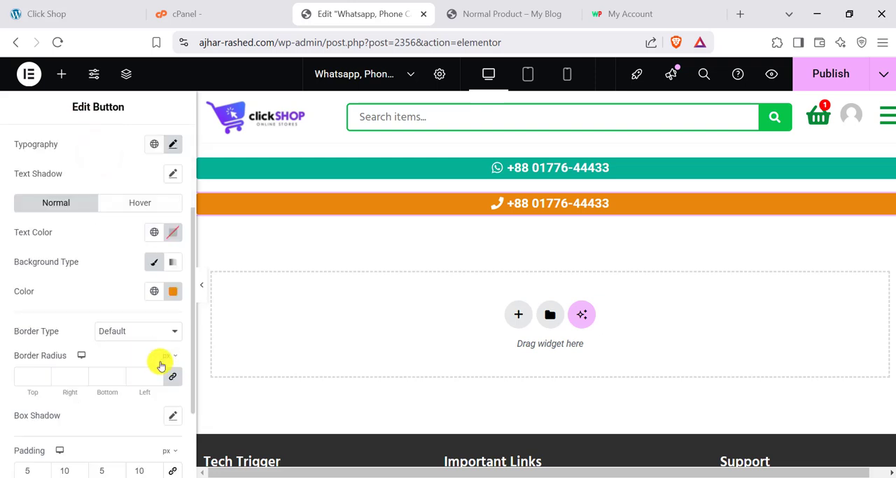
{"action": "left_click", "coordinate": [173, 290]}
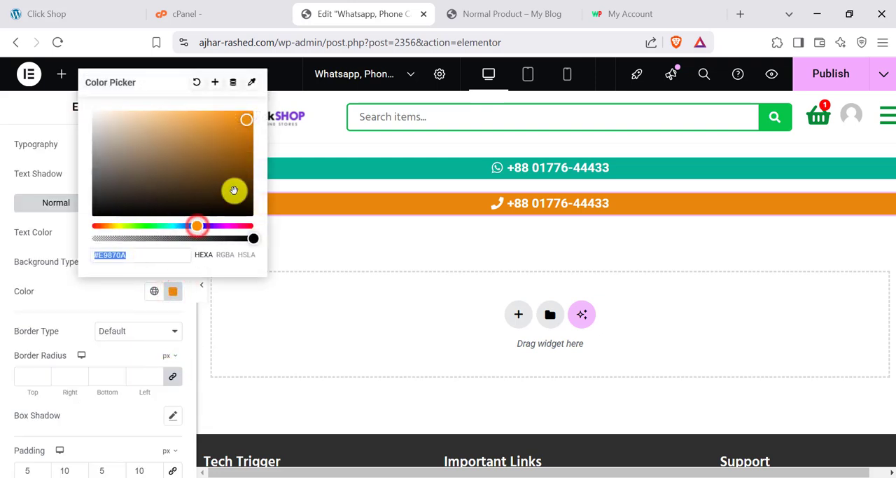
{"action": "left_click", "coordinate": [225, 225]}
{"action": "left_click", "coordinate": [232, 170]}
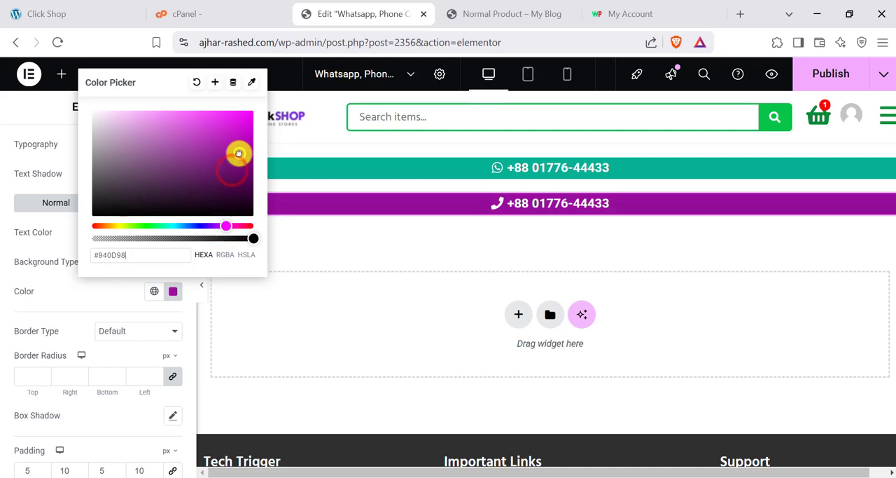
{"action": "left_click_drag", "start_coordinate": [238, 153], "coordinate": [139, 150]}
{"action": "left_click_drag", "start_coordinate": [145, 224], "coordinate": [123, 223]}
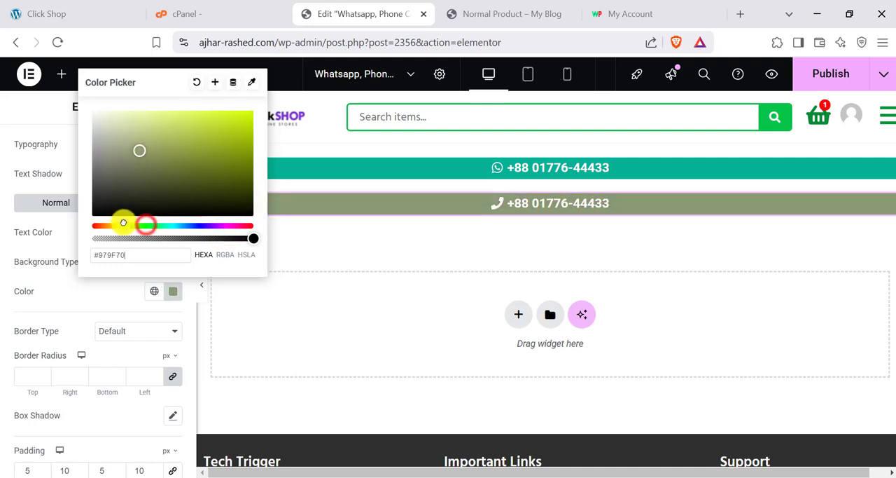
{"action": "left_click_drag", "start_coordinate": [210, 149], "coordinate": [226, 147]}
{"action": "mouse_move", "coordinate": [172, 225]}
{"action": "left_mouse_down"}
{"action": "mouse_move", "coordinate": [181, 225]}
{"action": "mouse_move", "coordinate": [165, 226]}
{"action": "left_mouse_up"}
{"action": "left_click", "coordinate": [230, 154]}
{"action": "left_click", "coordinate": [215, 133]}
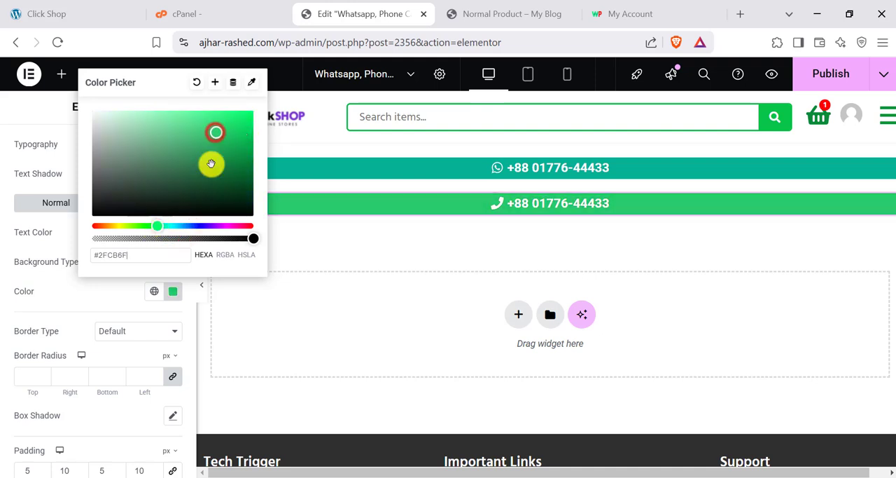
{"action": "left_click", "coordinate": [220, 228]}
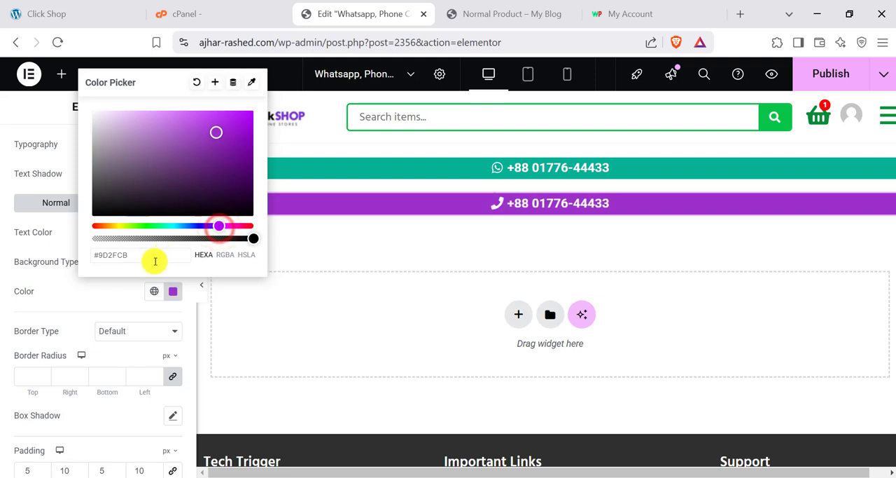
{"action": "left_click", "coordinate": [1, 258]}
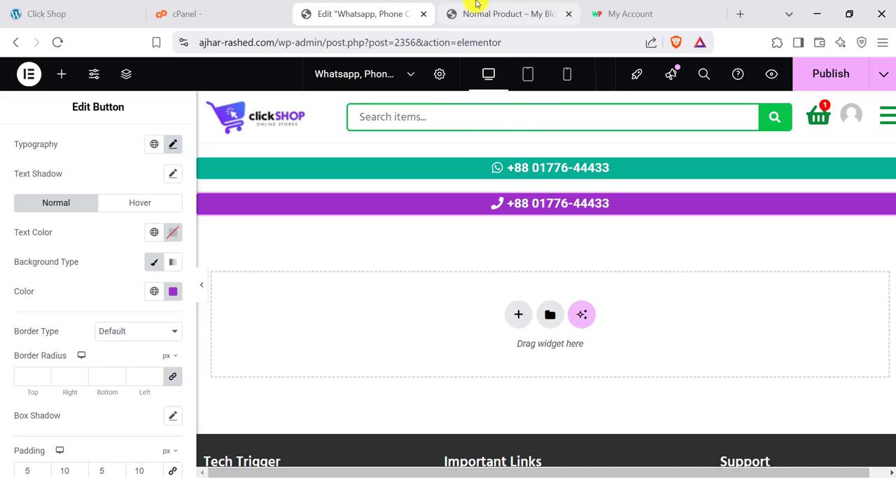
- Glance at the Click Shop demo site, and open the ajhar-rashed.com home page, leaving the Elementor editor without saving
{"action": "left_click", "coordinate": [45, 9]}
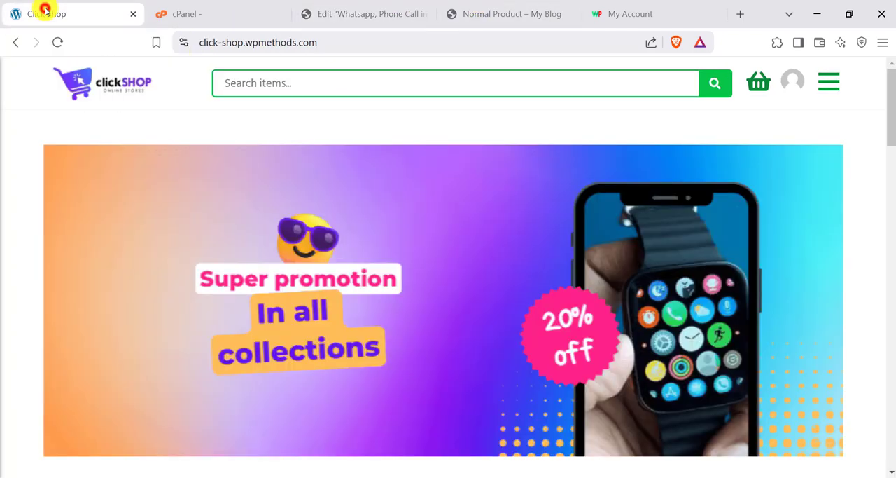
{"action": "left_click", "coordinate": [369, 14]}
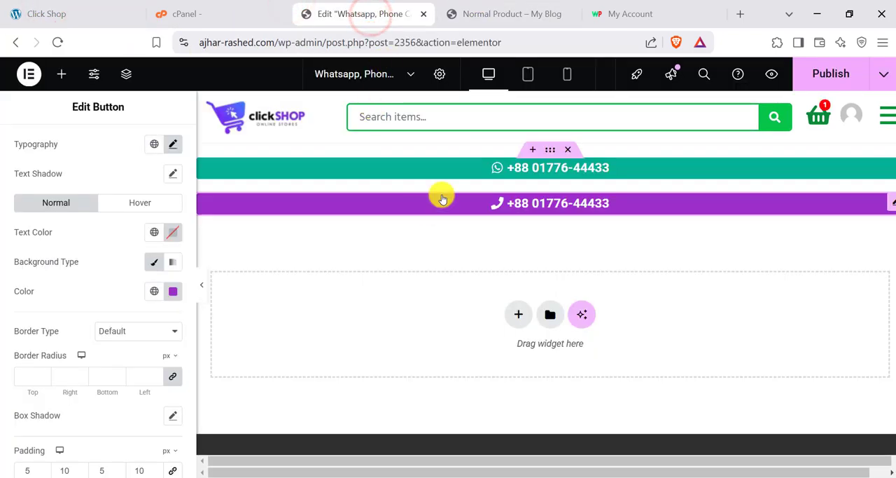
{"action": "left_click_drag", "start_coordinate": [280, 42], "coordinate": [578, 40]}
{"action": "key", "text": "BackSpace"}
{"action": "key", "text": "Return"}
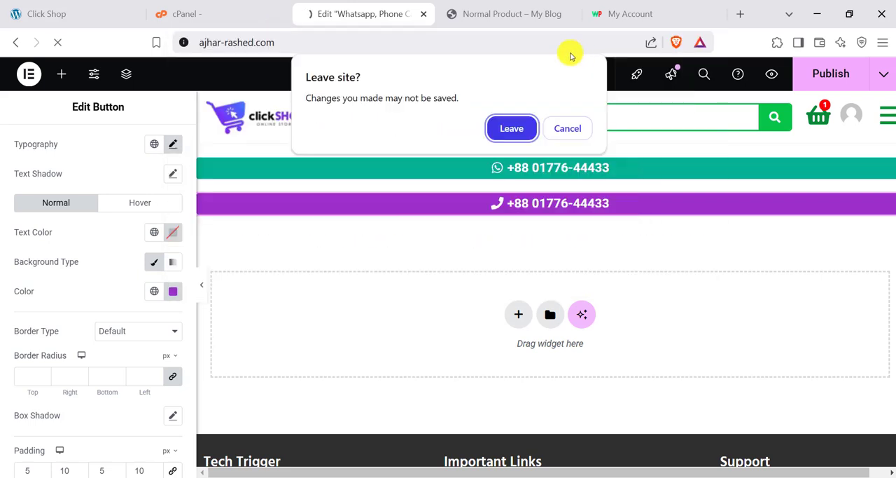
{"action": "left_click", "coordinate": [514, 143]}
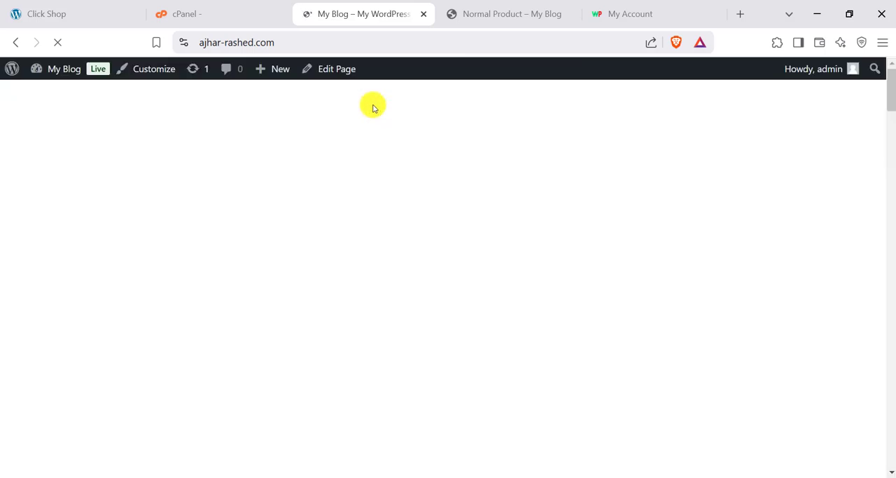
- Examine the home page's promotional banner, category carousel and Featured Products section
{"action": "scroll", "coordinate": [353, 254], "scroll_direction": "down", "scroll_amount": 10}
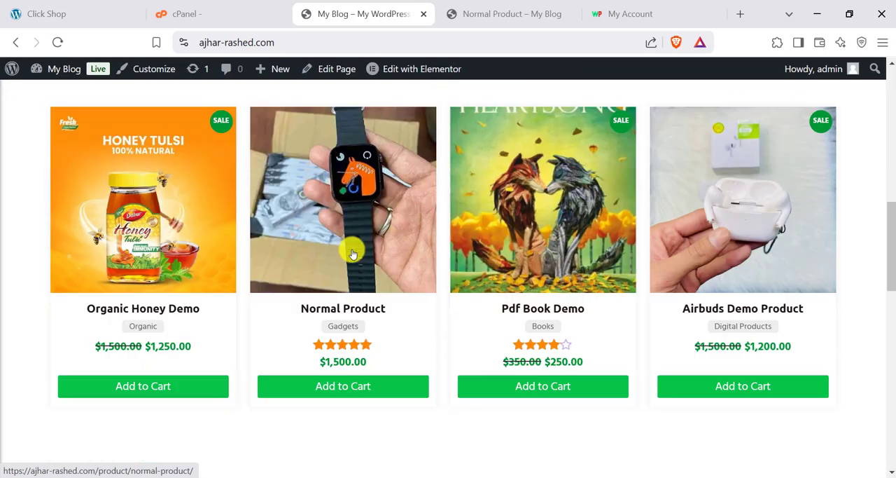
{"action": "scroll", "coordinate": [354, 254], "scroll_direction": "down", "scroll_amount": 5}
{"action": "scroll", "coordinate": [366, 254], "scroll_direction": "up", "scroll_amount": 10}
{"action": "scroll", "coordinate": [374, 258], "scroll_direction": "down", "scroll_amount": 5}
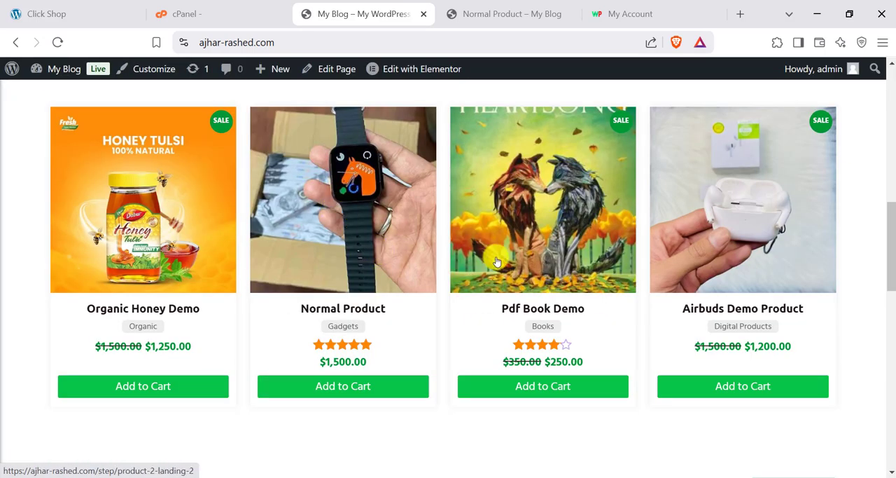
{"action": "scroll", "coordinate": [495, 261], "scroll_direction": "down", "scroll_amount": 4}
{"action": "scroll", "coordinate": [574, 262], "scroll_direction": "up", "scroll_amount": 5}
{"action": "scroll", "coordinate": [766, 278], "scroll_direction": "down", "scroll_amount": 1}
{"action": "scroll", "coordinate": [744, 274], "scroll_direction": "up", "scroll_amount": 11}
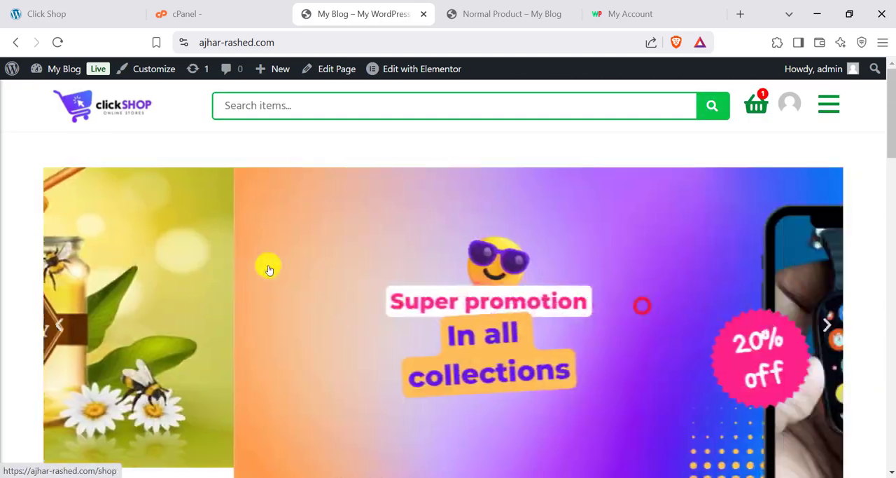
{"action": "scroll", "coordinate": [508, 152], "scroll_direction": "down", "scroll_amount": 4}
{"action": "scroll", "coordinate": [608, 315], "scroll_direction": "up", "scroll_amount": 4}
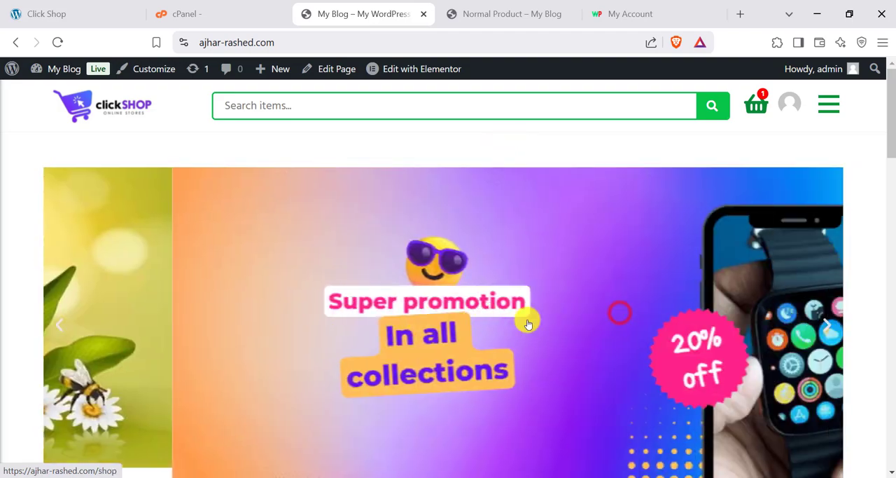
{"action": "scroll", "coordinate": [526, 316], "scroll_direction": "down", "scroll_amount": 4}
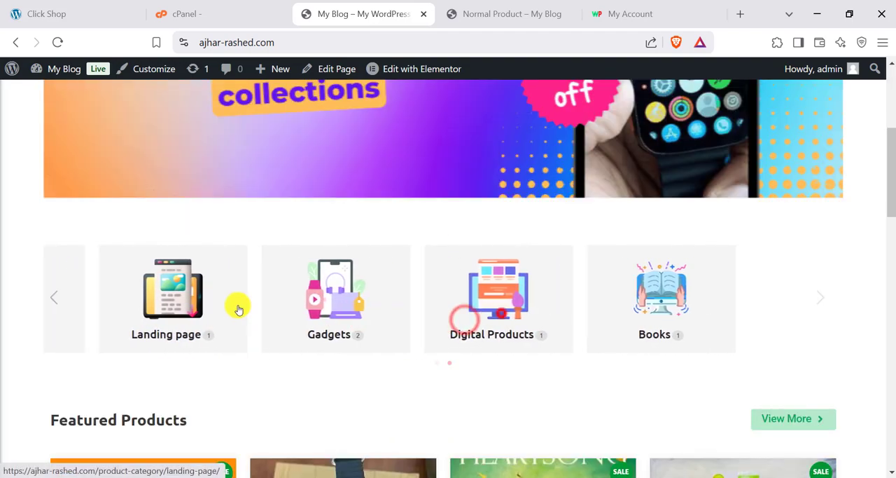
{"action": "scroll", "coordinate": [231, 301], "scroll_direction": "down", "scroll_amount": 4}
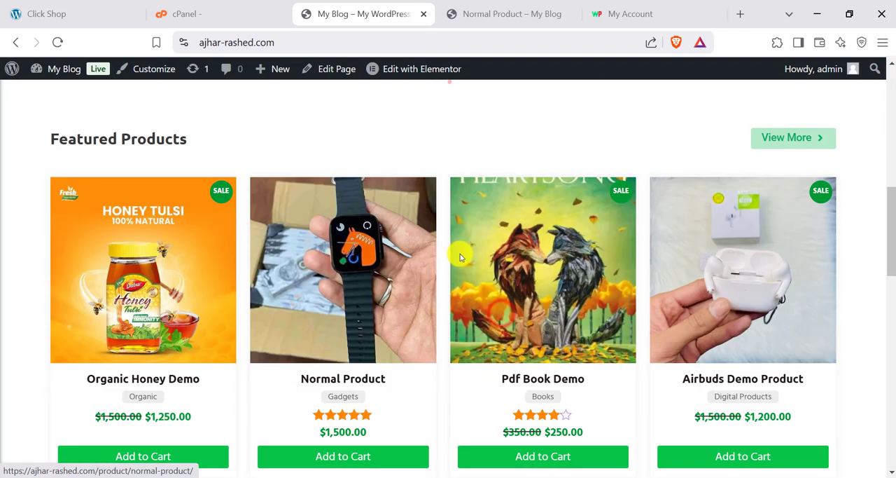
- Check the home page at mobile width by browsing the Featured Products carousel, and restore the full-size browser window
{"action": "left_click", "coordinate": [849, 22]}
{"action": "left_click_drag", "start_coordinate": [314, 228], "coordinate": [189, 234]}
{"action": "left_click_drag", "start_coordinate": [363, 237], "coordinate": [402, 225]}
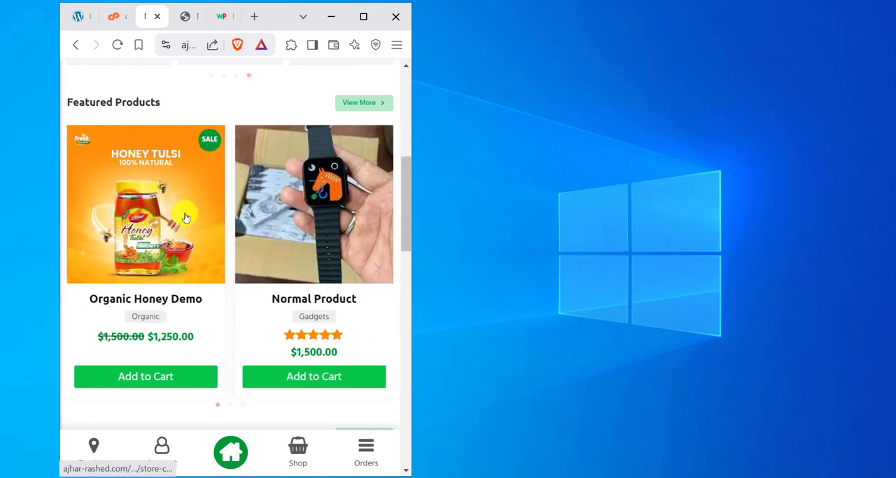
{"action": "left_click_drag", "start_coordinate": [301, 225], "coordinate": [140, 223]}
{"action": "left_click_drag", "start_coordinate": [278, 238], "coordinate": [157, 237]}
{"action": "left_click", "coordinate": [363, 17]}
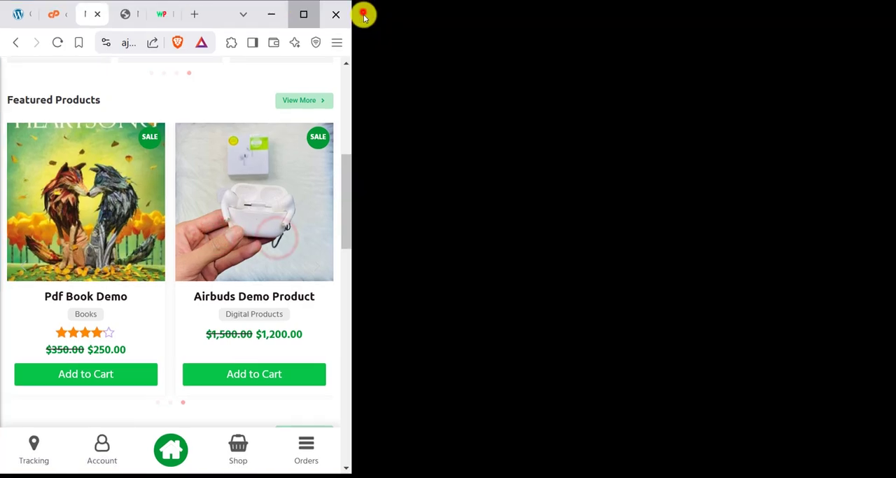
- Examine the home page's Featured Products, Recent Products, Recent Orders and service highlight sections
{"action": "scroll", "coordinate": [469, 240], "scroll_direction": "up", "scroll_amount": 3}
{"action": "scroll", "coordinate": [385, 260], "scroll_direction": "down", "scroll_amount": 6}
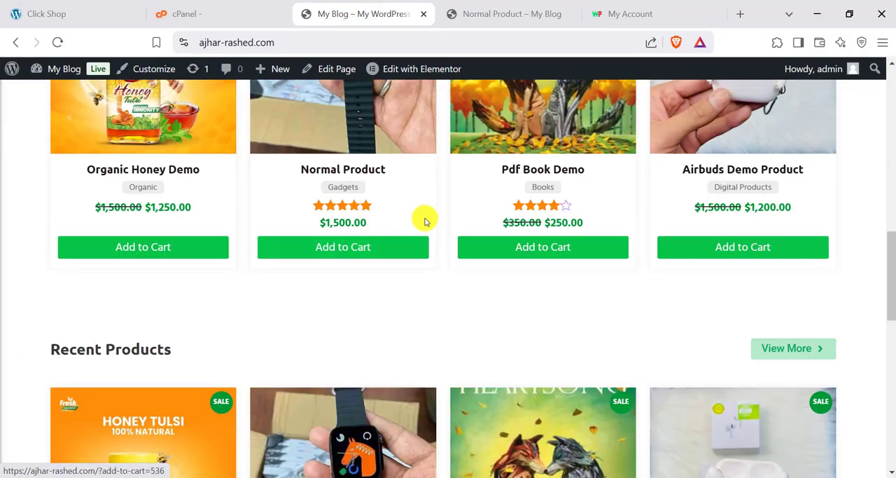
{"action": "scroll", "coordinate": [425, 221], "scroll_direction": "down", "scroll_amount": 1}
{"action": "scroll", "coordinate": [550, 250], "scroll_direction": "up", "scroll_amount": 3}
{"action": "scroll", "coordinate": [380, 266], "scroll_direction": "down", "scroll_amount": 3}
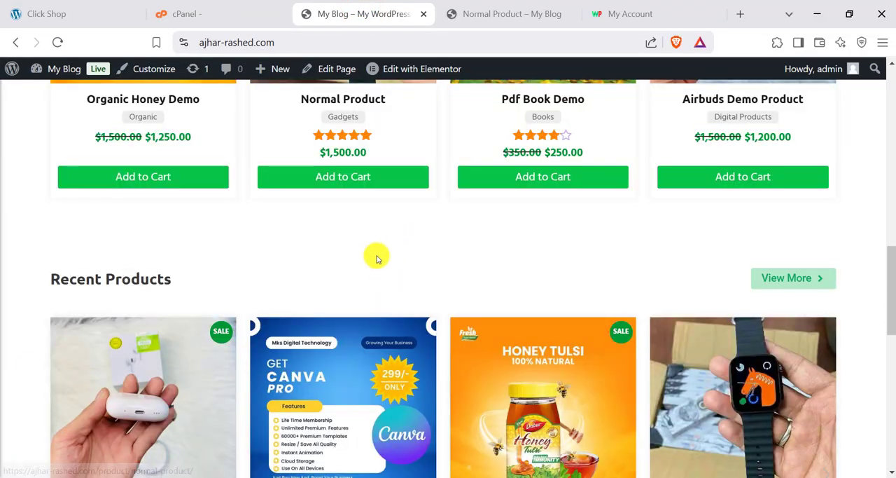
{"action": "scroll", "coordinate": [381, 262], "scroll_direction": "down", "scroll_amount": 8}
{"action": "scroll", "coordinate": [384, 262], "scroll_direction": "up", "scroll_amount": 4}
{"action": "scroll", "coordinate": [395, 269], "scroll_direction": "down", "scroll_amount": 2}
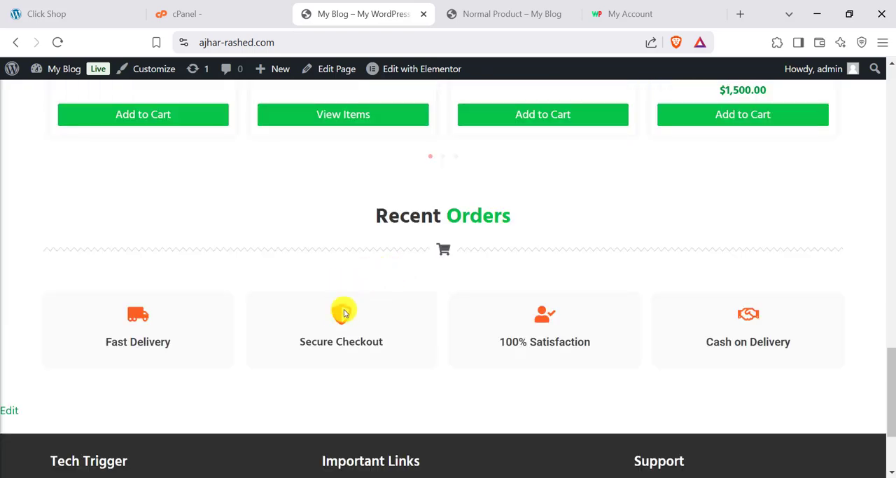
{"action": "scroll", "coordinate": [347, 322], "scroll_direction": "down", "scroll_amount": 3}
{"action": "scroll", "coordinate": [354, 329], "scroll_direction": "up", "scroll_amount": 15}
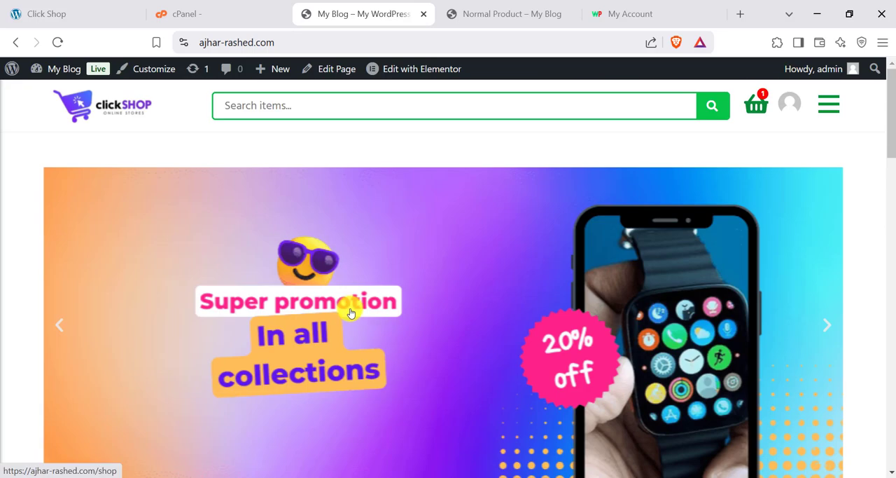
{"action": "scroll", "coordinate": [405, 286], "scroll_direction": "down", "scroll_amount": 5}
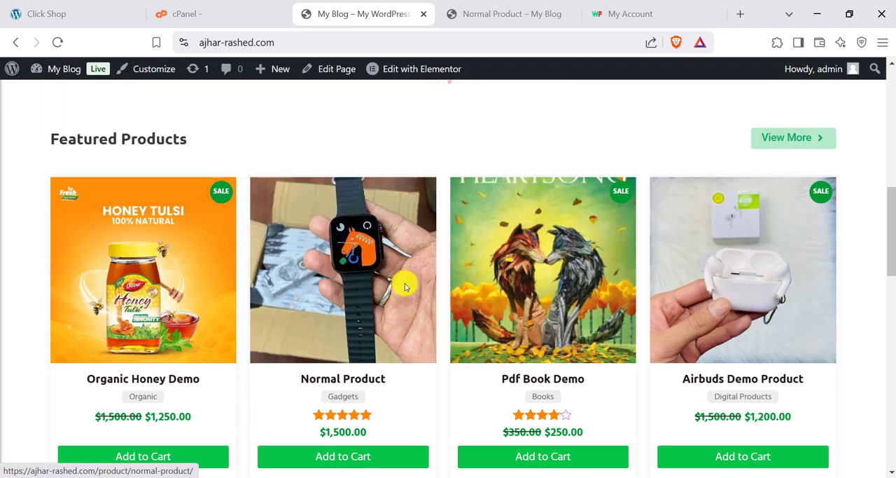
{"action": "scroll", "coordinate": [406, 283], "scroll_direction": "down", "scroll_amount": 1}
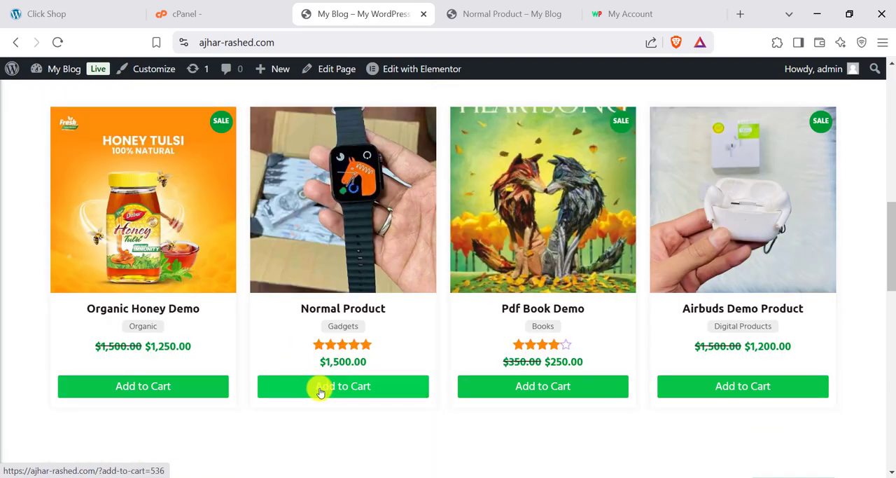
- Open the Normal Product page to check its purchase and contact buttons, and return to the store's home page
{"action": "left_click", "coordinate": [332, 257]}
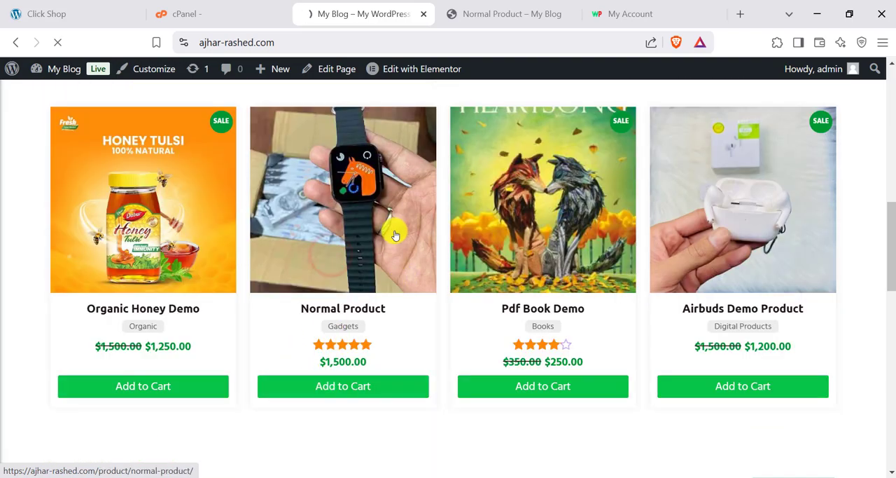
{"action": "scroll", "coordinate": [464, 234], "scroll_direction": "down", "scroll_amount": 3}
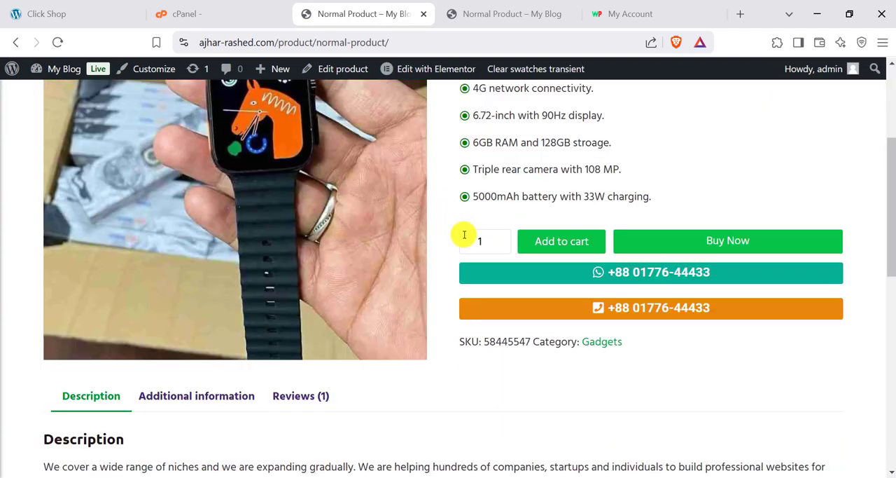
{"action": "left_click", "coordinate": [710, 240]}
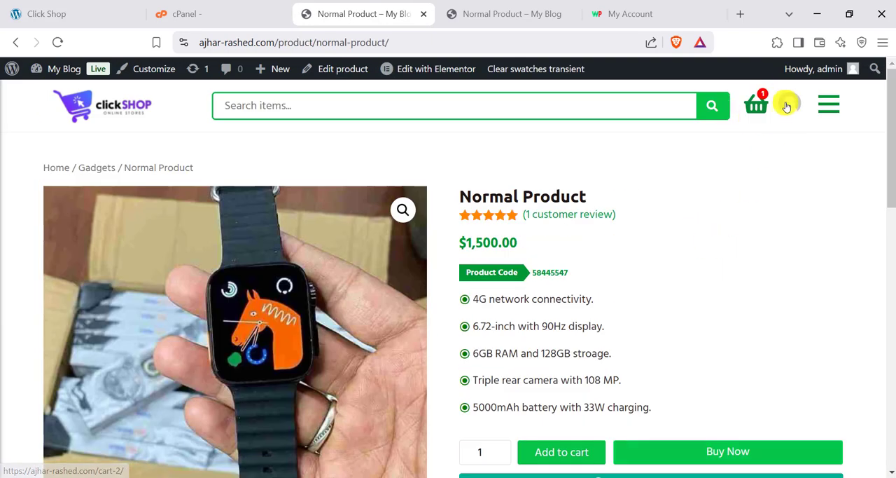
{"action": "left_click", "coordinate": [96, 123]}
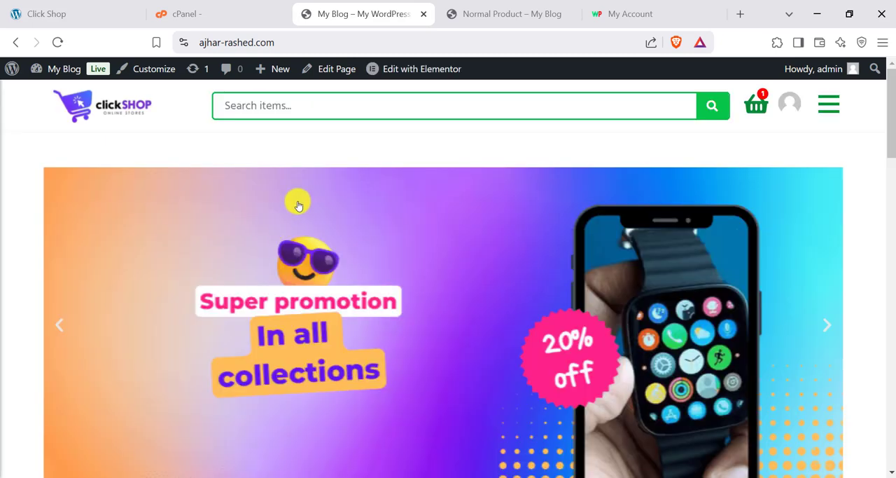
- Open the WordPress dashboard and dismiss the transactional email deliverability notice
{"action": "mouse_move", "coordinate": [61, 70]}
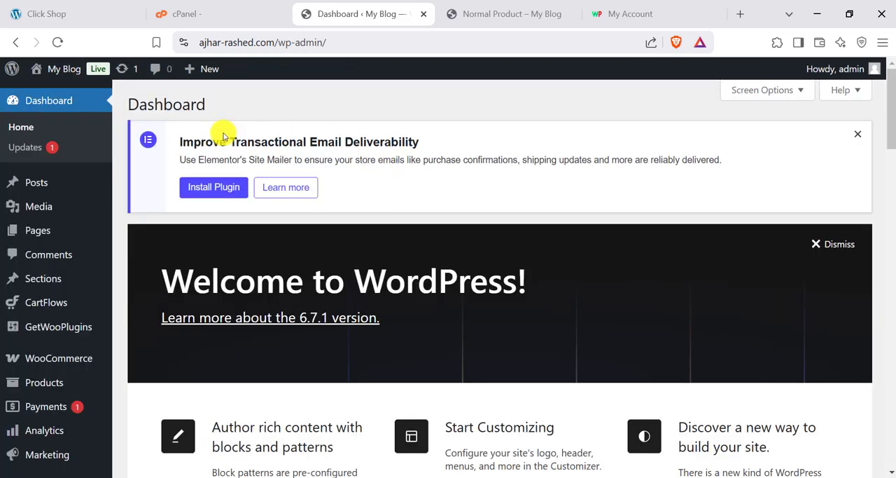
{"action": "left_click", "coordinate": [857, 134]}
{"action": "scroll", "coordinate": [30, 390], "scroll_direction": "down", "scroll_amount": 3}
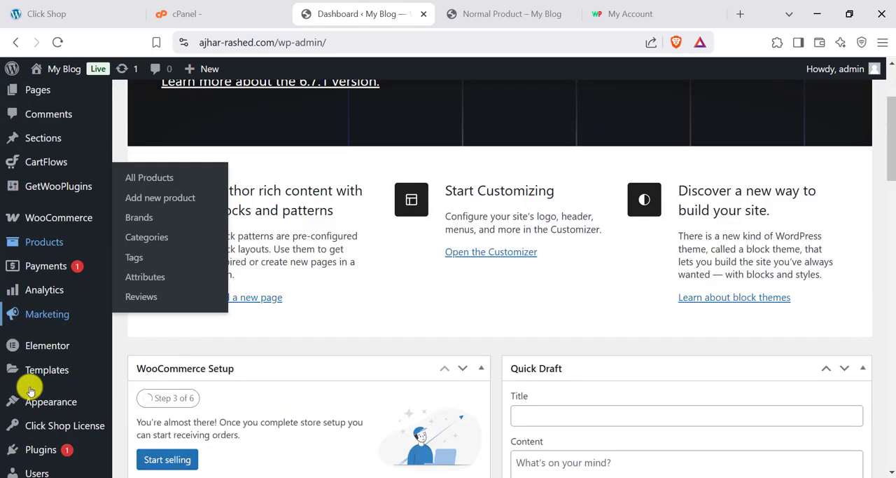
{"action": "scroll", "coordinate": [39, 392], "scroll_direction": "down", "scroll_amount": 2}
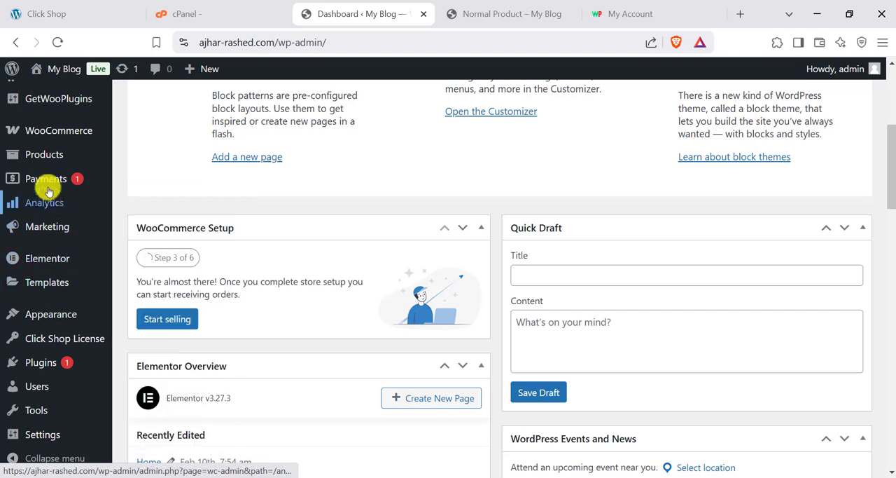
- Open the list of all WooCommerce products, dismiss the Elementor AI pop-up, and look through the products
{"action": "mouse_move", "coordinate": [47, 134]}
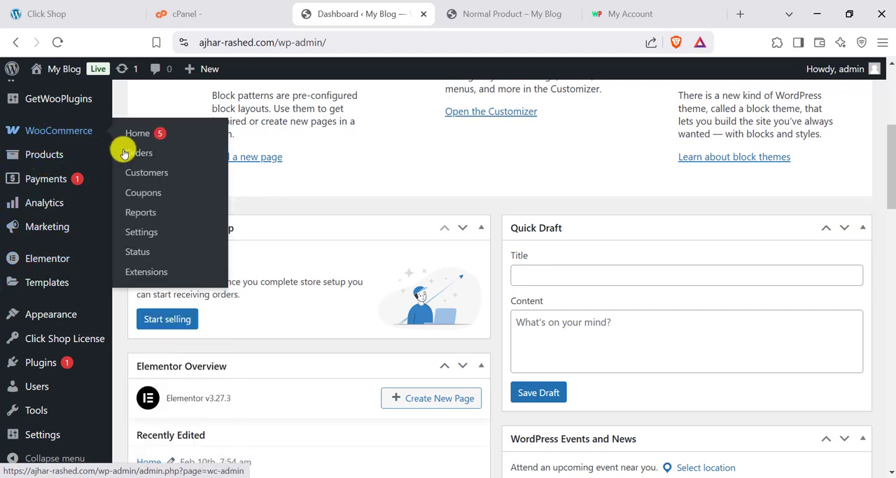
{"action": "scroll", "coordinate": [89, 150], "scroll_direction": "up", "scroll_amount": 1}
{"action": "mouse_move", "coordinate": [62, 386]}
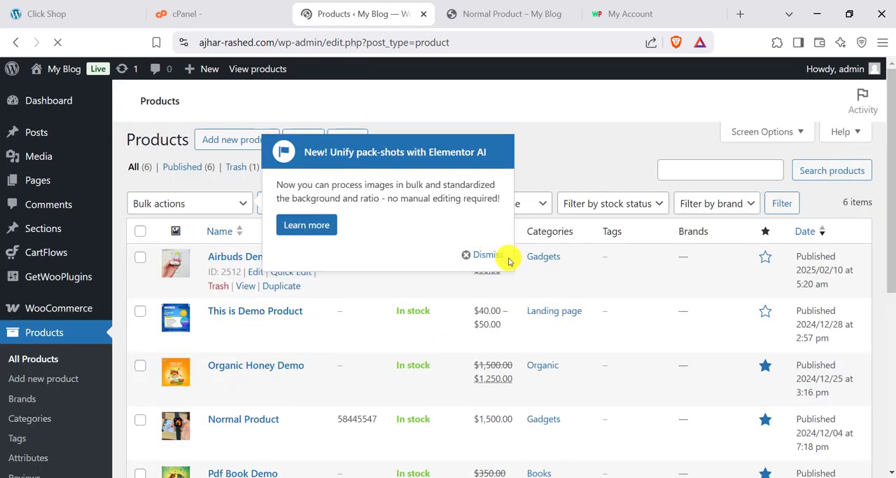
{"action": "left_click", "coordinate": [484, 254]}
{"action": "scroll", "coordinate": [217, 322], "scroll_direction": "down", "scroll_amount": 2}
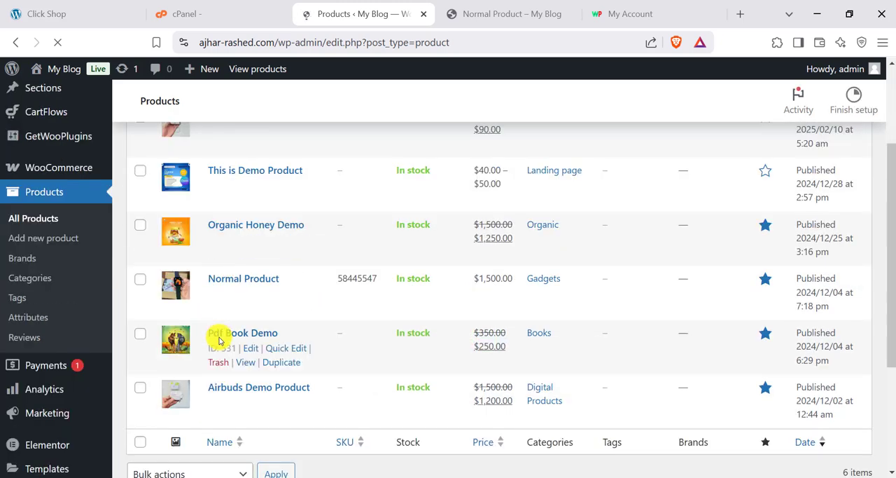
- Open the Airbuds Demo product for editing and look over its title and description fields
{"action": "scroll", "coordinate": [217, 336], "scroll_direction": "up", "scroll_amount": 1}
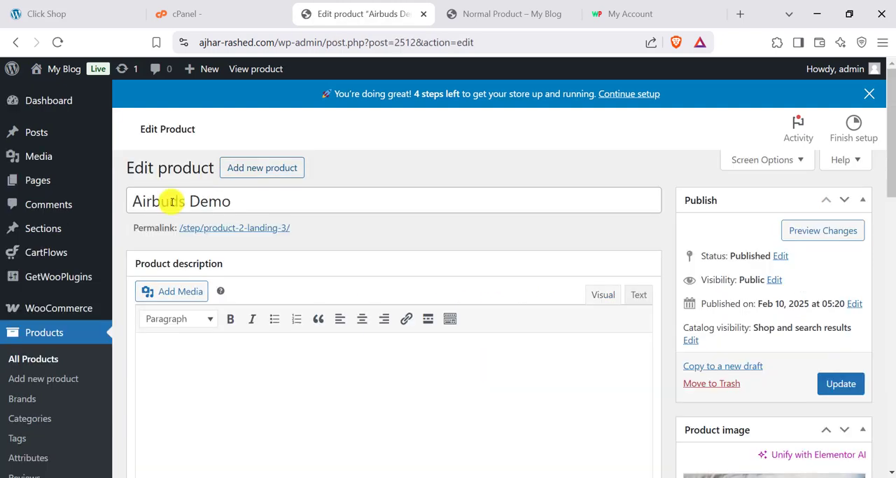
{"action": "left_click", "coordinate": [243, 194]}
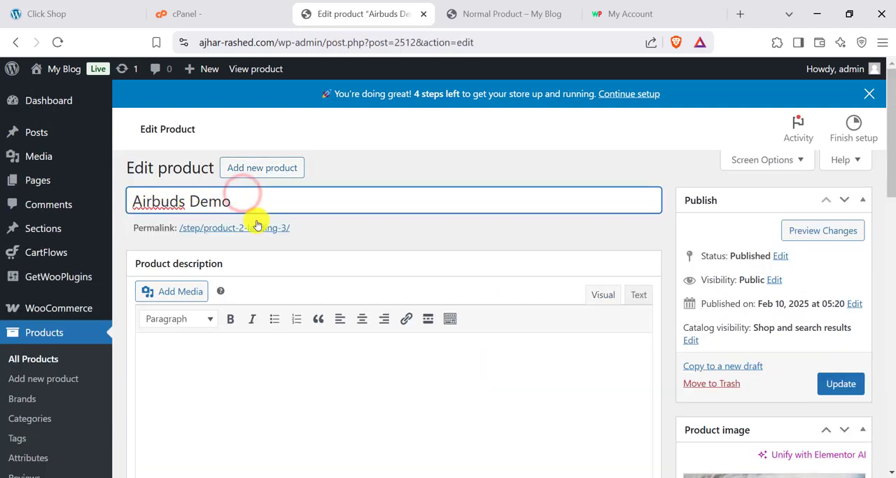
{"action": "scroll", "coordinate": [256, 224], "scroll_direction": "down", "scroll_amount": 2}
{"action": "left_click", "coordinate": [219, 258]}
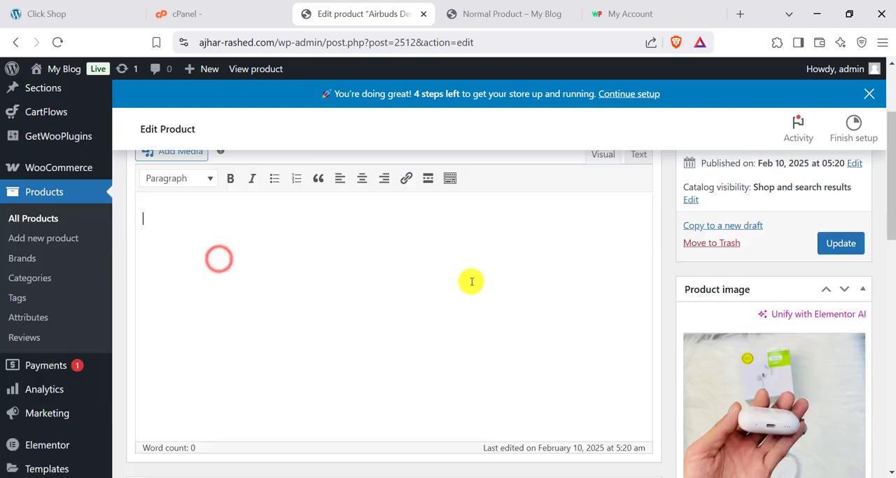
{"action": "scroll", "coordinate": [376, 306], "scroll_direction": "down", "scroll_amount": 4}
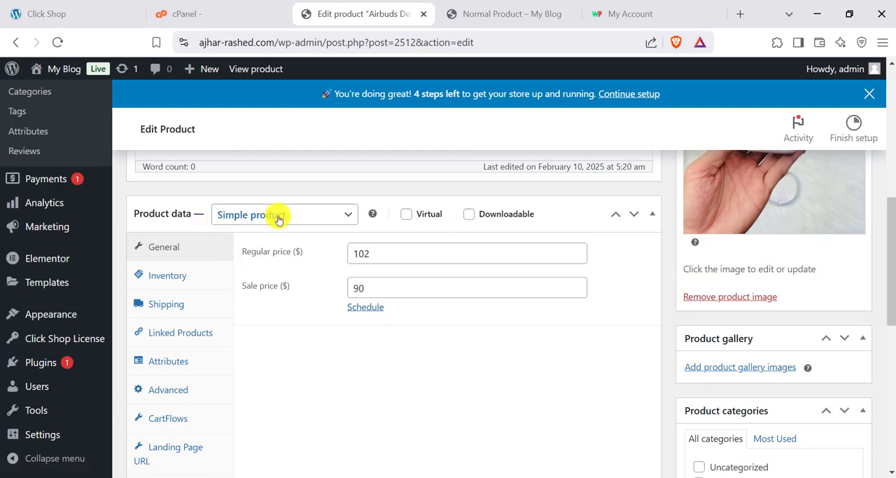
- Examine the product's regular price and sale price in its general product data
{"action": "left_click_drag", "start_coordinate": [394, 251], "coordinate": [325, 256]}
{"action": "left_click", "coordinate": [396, 283]}
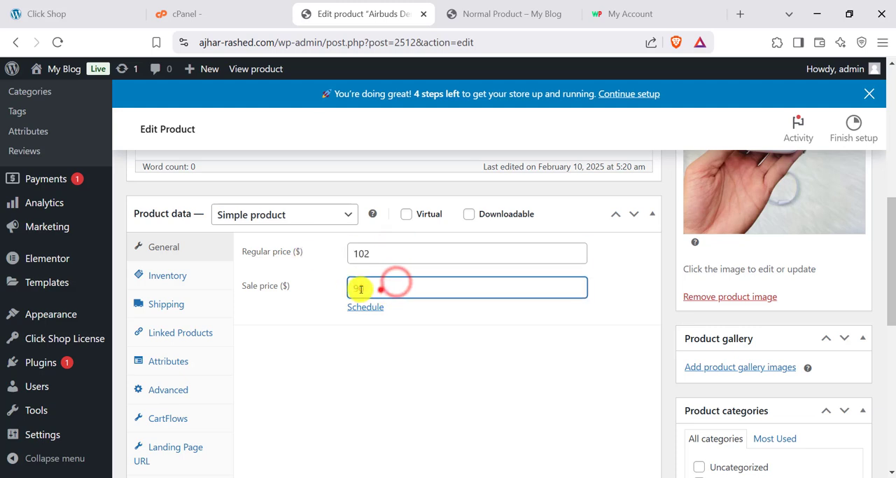
{"action": "left_click_drag", "start_coordinate": [381, 289], "coordinate": [334, 292]}
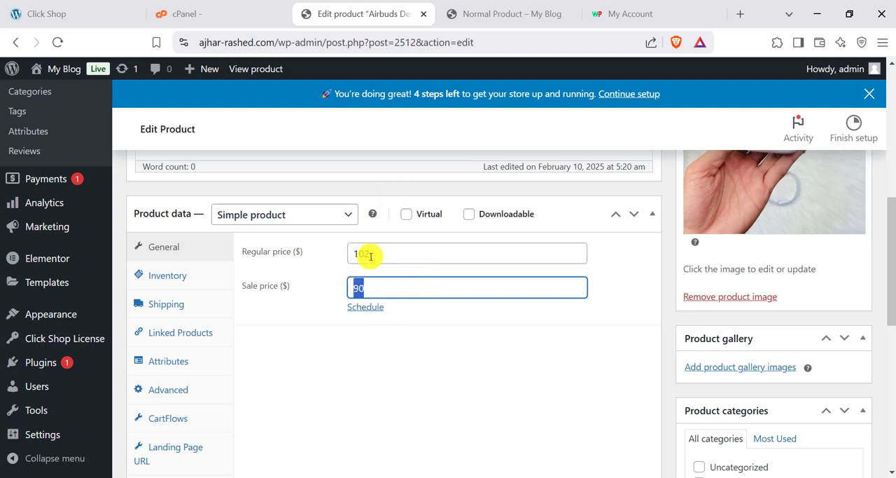
{"action": "left_click_drag", "start_coordinate": [370, 256], "coordinate": [361, 261]}
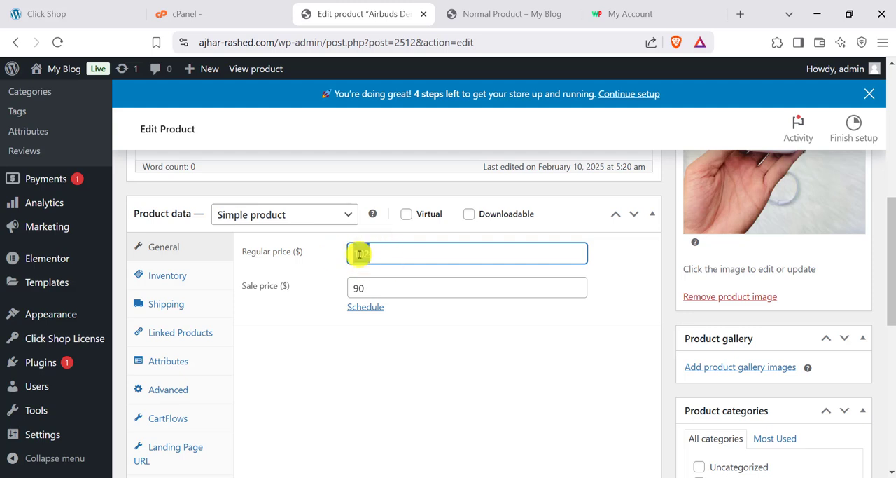
{"action": "left_click", "coordinate": [390, 283]}
{"action": "left_click_drag", "start_coordinate": [396, 287], "coordinate": [356, 284]}
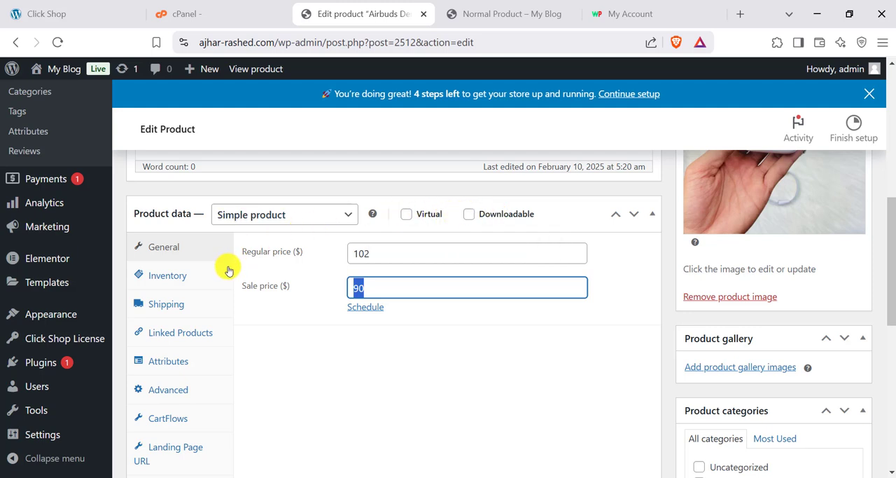
- Turn on the Virtual and Downloadable options to view the downloadable file settings, and turn both off again
{"action": "left_click", "coordinate": [407, 217]}
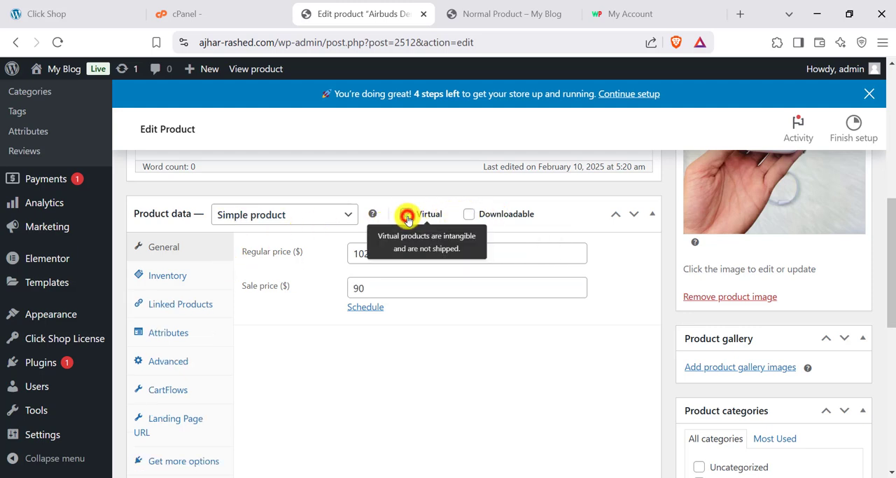
{"action": "left_click", "coordinate": [469, 217]}
{"action": "scroll", "coordinate": [411, 282], "scroll_direction": "down", "scroll_amount": 2}
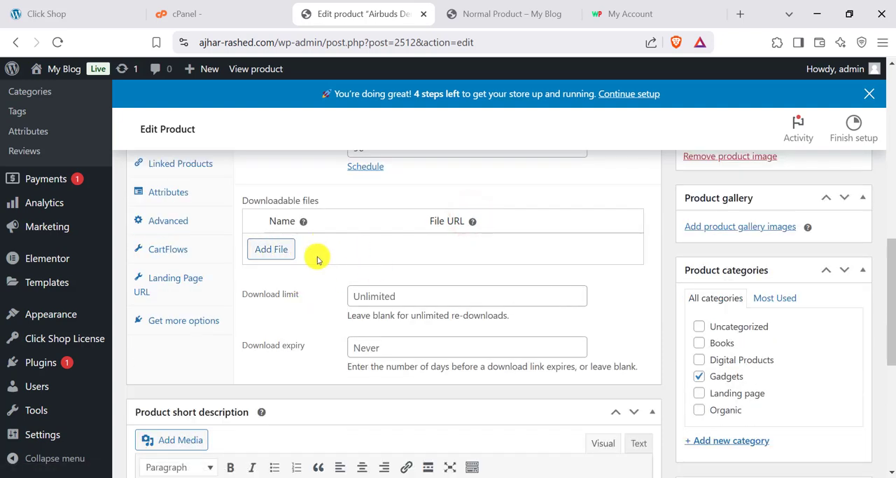
{"action": "scroll", "coordinate": [294, 273], "scroll_direction": "up", "scroll_amount": 1}
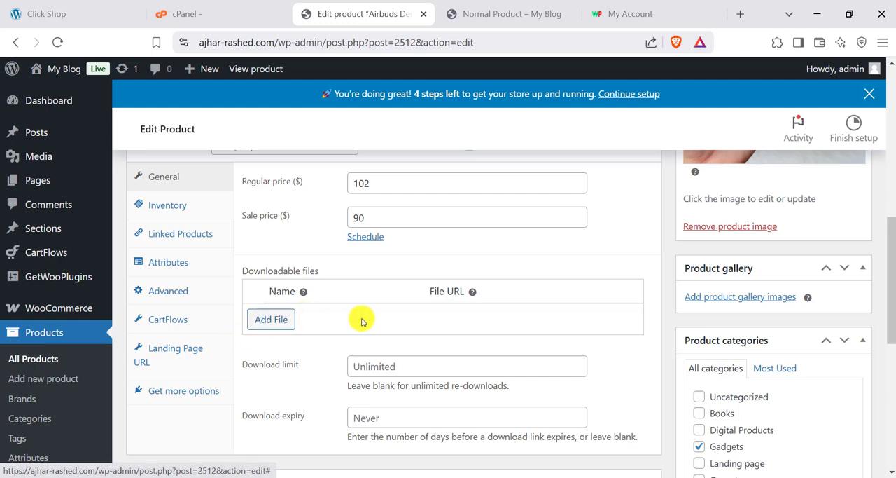
{"action": "scroll", "coordinate": [362, 321], "scroll_direction": "up", "scroll_amount": 1}
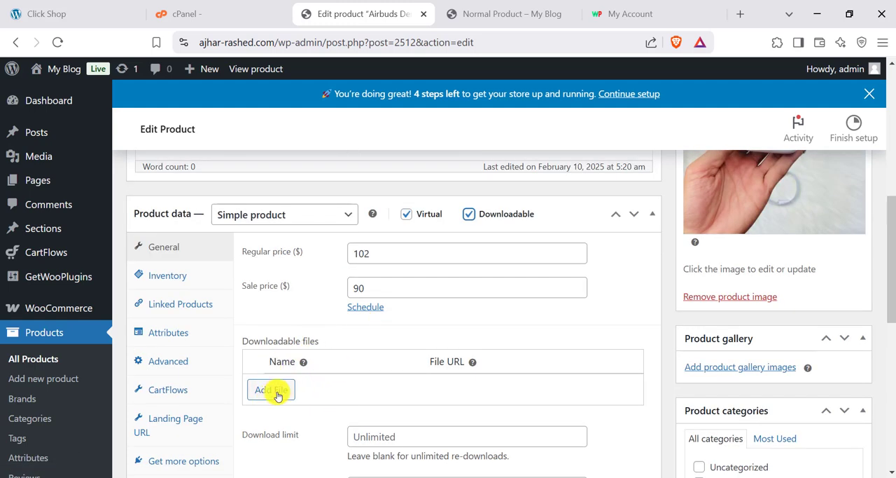
{"action": "left_click", "coordinate": [469, 214]}
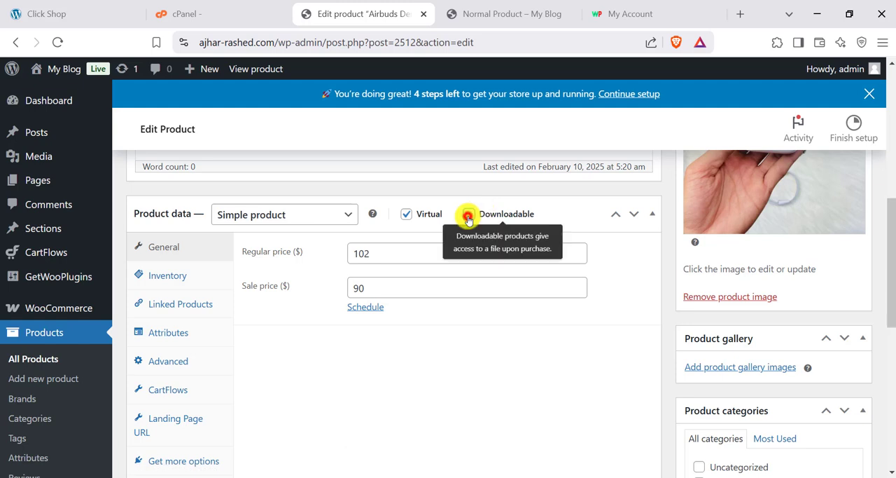
{"action": "left_click", "coordinate": [405, 214]}
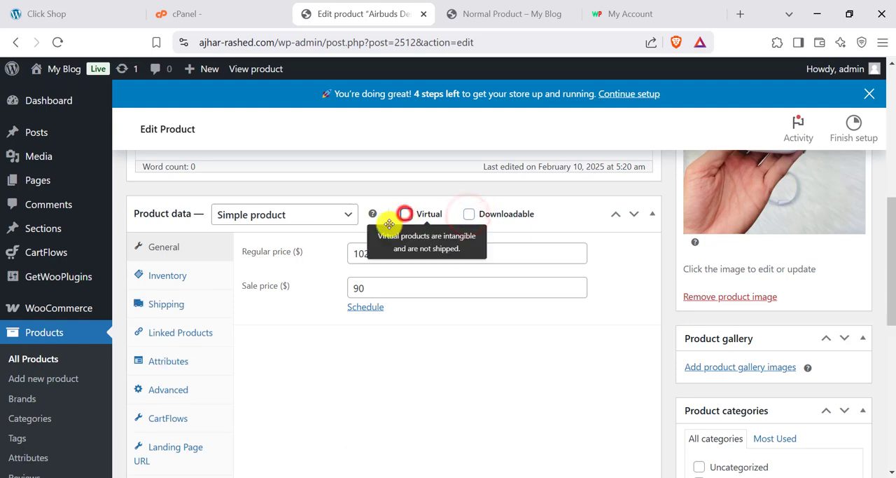
- Check the product's Shipping and Attributes settings and return to the General product data
{"action": "left_click", "coordinate": [162, 304]}
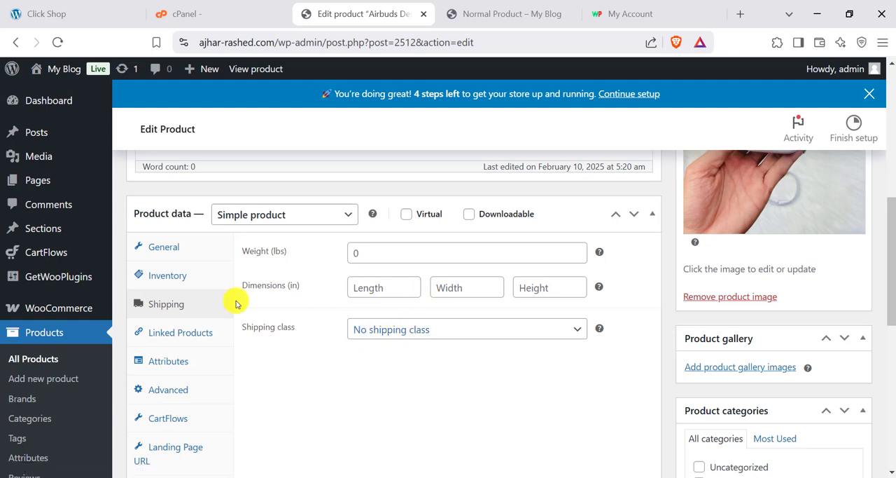
{"action": "left_click", "coordinate": [163, 248]}
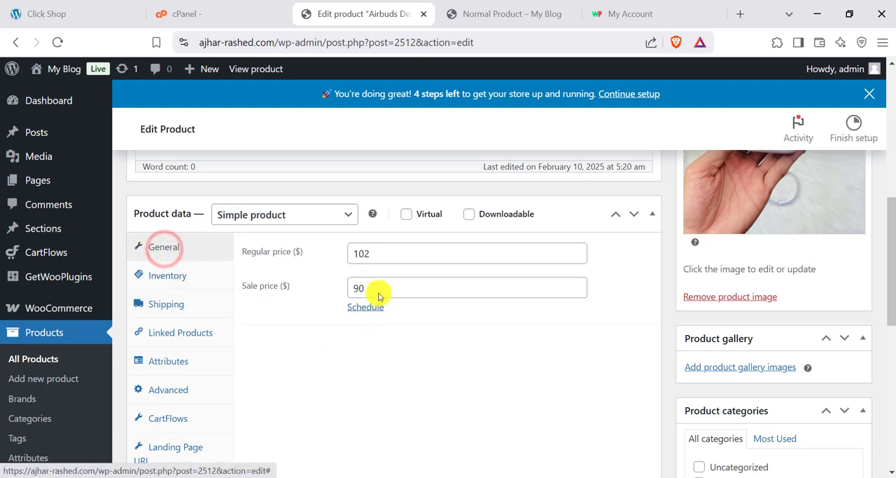
{"action": "left_click", "coordinate": [168, 361]}
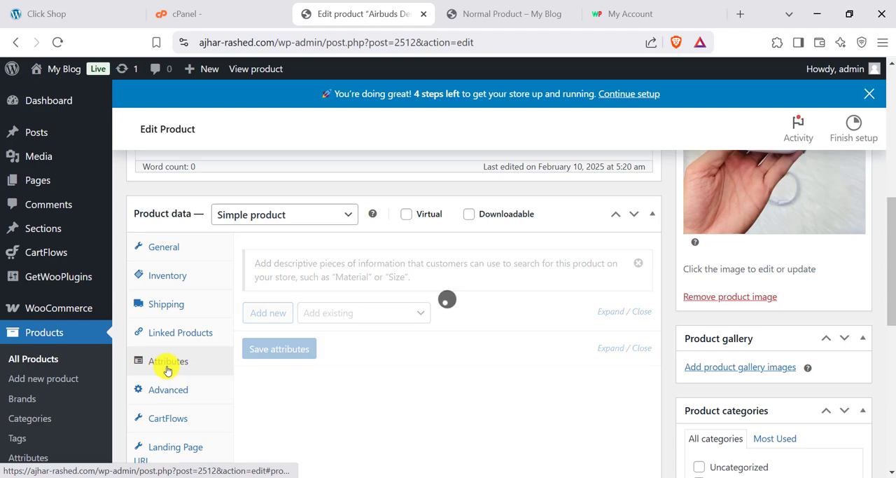
{"action": "left_click", "coordinate": [168, 245]}
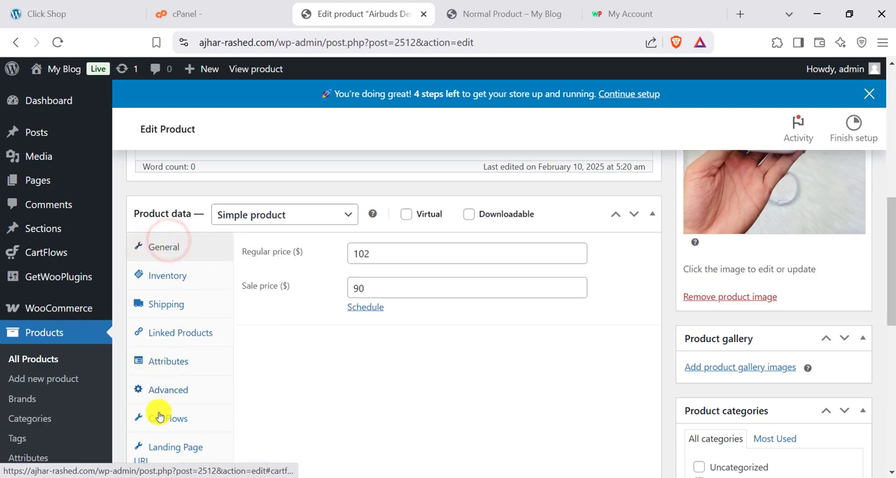
- Open the product's Landing Page URL setting and examine the path entered there
{"action": "scroll", "coordinate": [164, 387], "scroll_direction": "down", "scroll_amount": 2}
{"action": "left_click", "coordinate": [162, 314]}
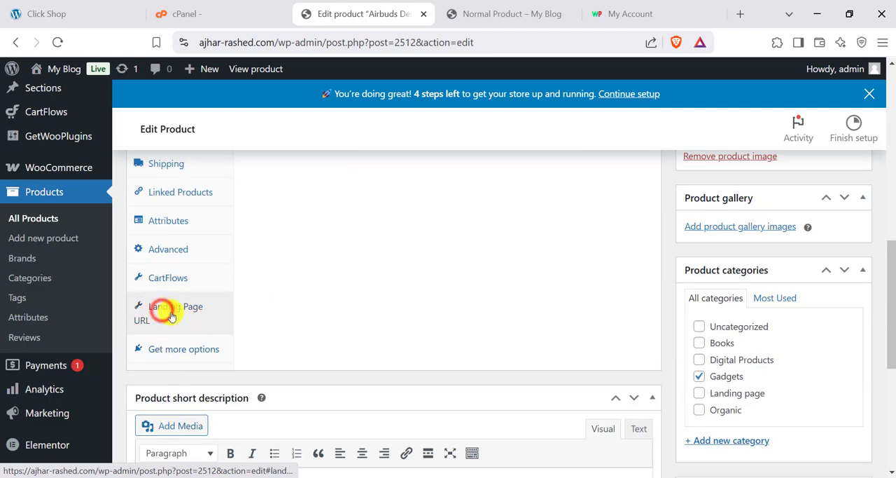
{"action": "scroll", "coordinate": [194, 380], "scroll_direction": "up", "scroll_amount": 3}
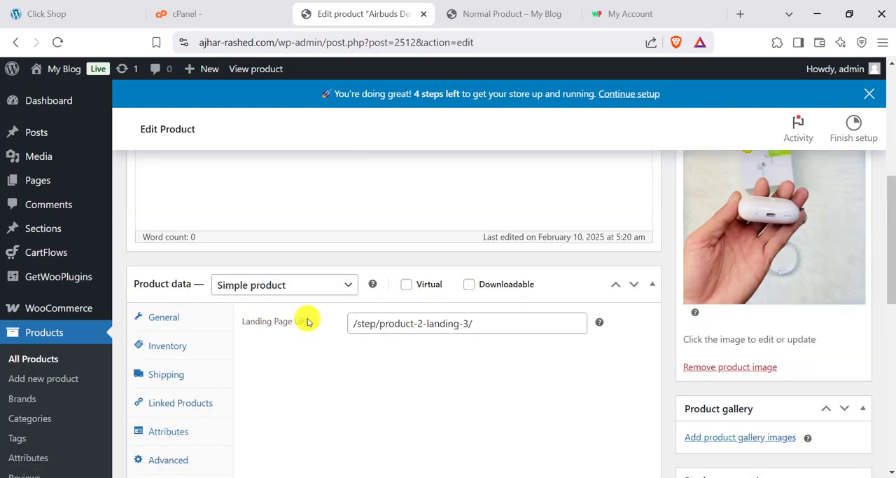
{"action": "left_click", "coordinate": [448, 328]}
{"action": "left_click_drag", "start_coordinate": [517, 317], "coordinate": [348, 325]}
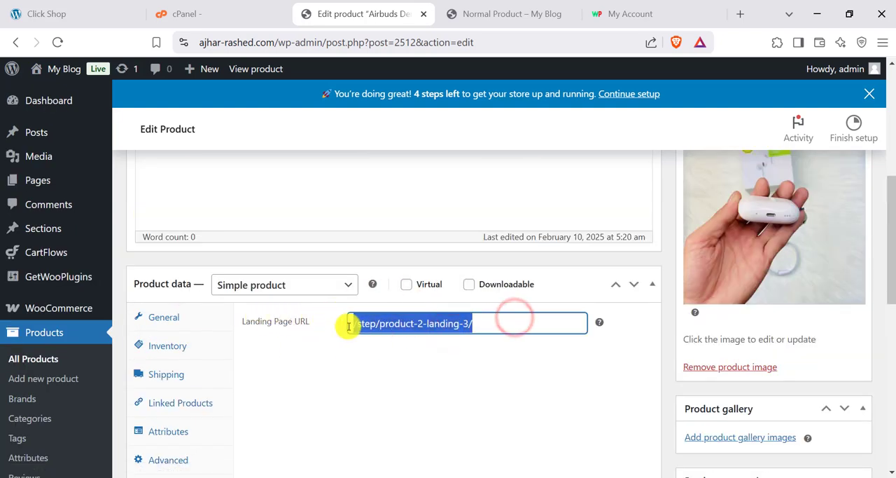
{"action": "scroll", "coordinate": [356, 320], "scroll_direction": "down", "scroll_amount": 4}
{"action": "scroll", "coordinate": [360, 354], "scroll_direction": "up", "scroll_amount": 9}
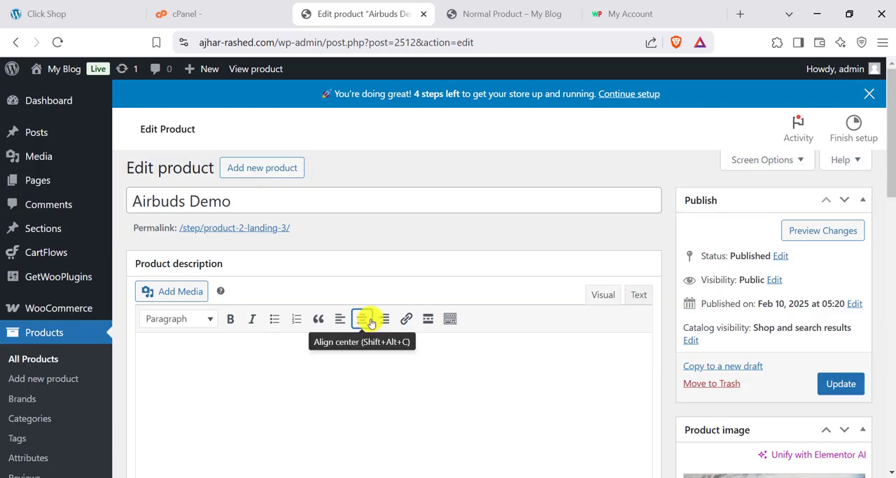
{"action": "scroll", "coordinate": [295, 272], "scroll_direction": "down", "scroll_amount": 5}
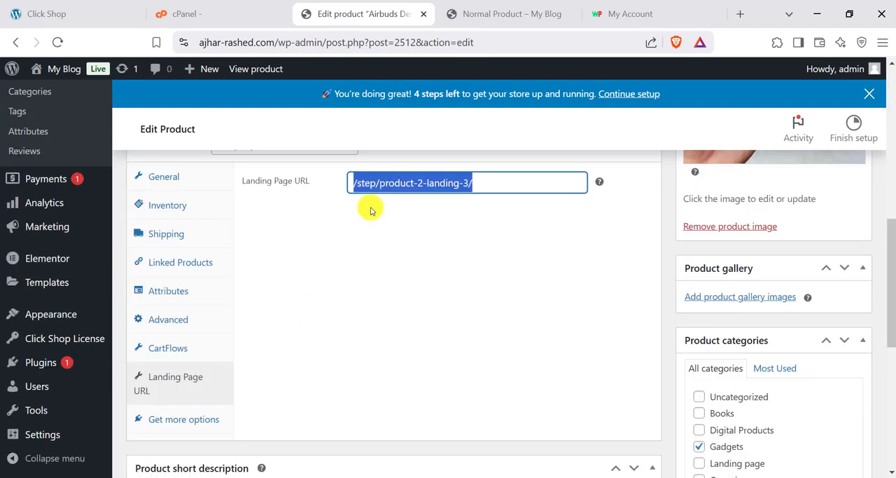
{"action": "scroll", "coordinate": [370, 154], "scroll_direction": "up", "scroll_amount": 1}
{"action": "left_click", "coordinate": [482, 242]}
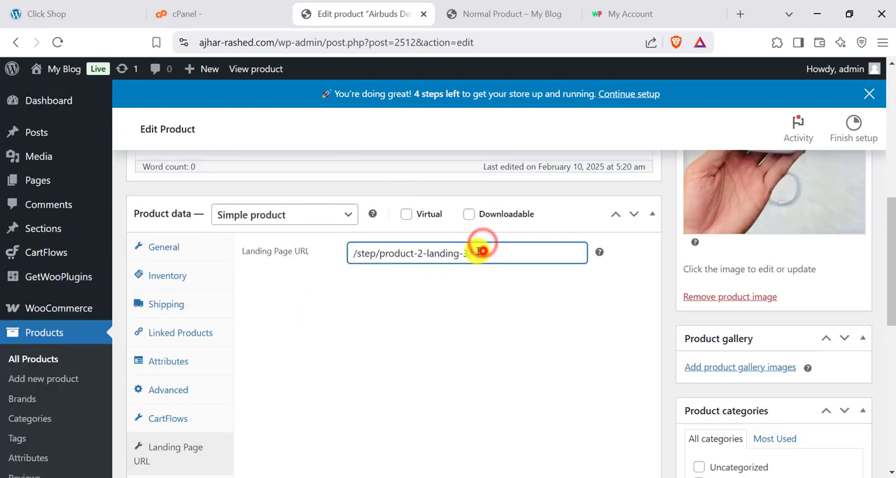
{"action": "left_click_drag", "start_coordinate": [481, 246], "coordinate": [335, 253]}
- Open the CartFlows Funnels list in a separate browser tab and look through the landing page funnels
{"action": "scroll", "coordinate": [131, 355], "scroll_direction": "up", "scroll_amount": 3}
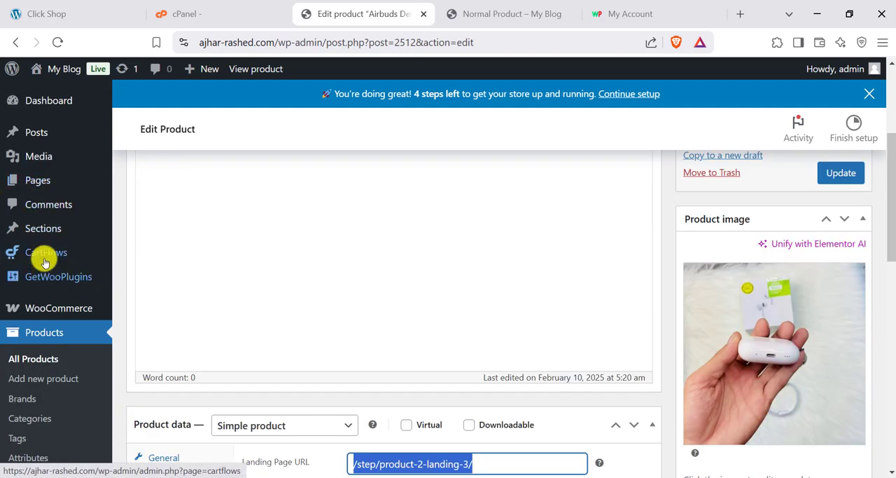
{"action": "mouse_move", "coordinate": [44, 258]}
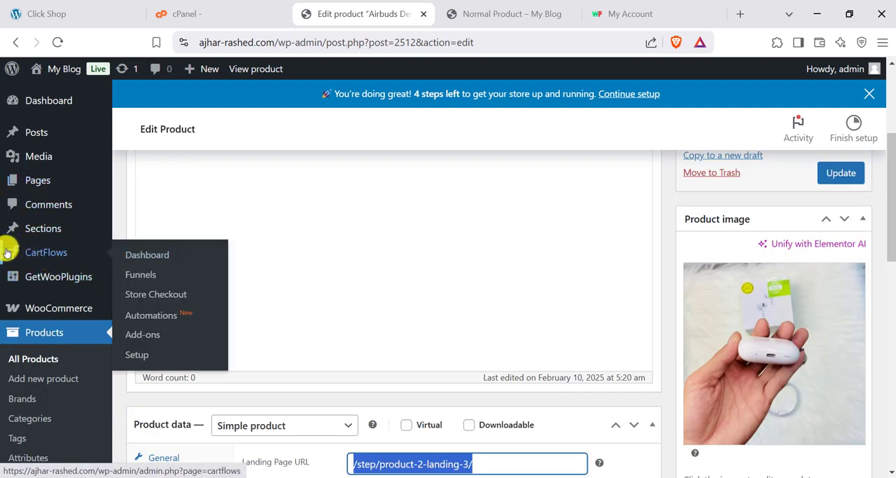
{"action": "right_click", "coordinate": [140, 275]}
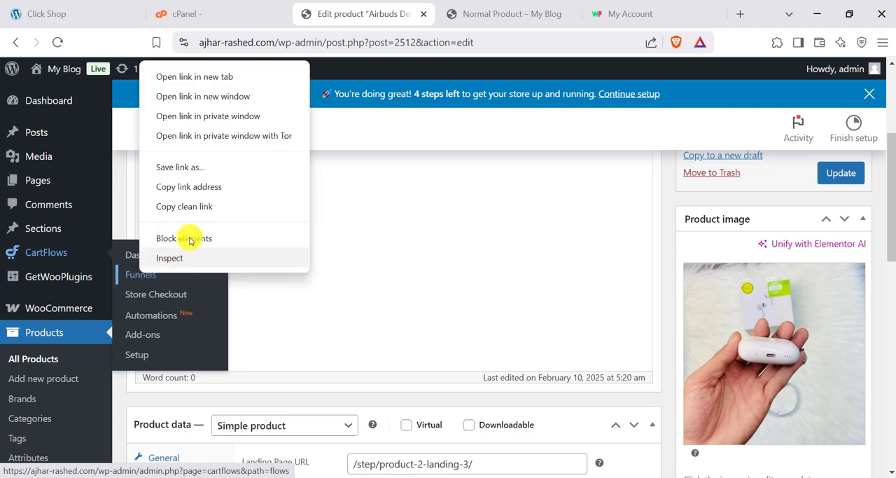
{"action": "left_click", "coordinate": [200, 74]}
{"action": "scroll", "coordinate": [231, 336], "scroll_direction": "down", "scroll_amount": 5}
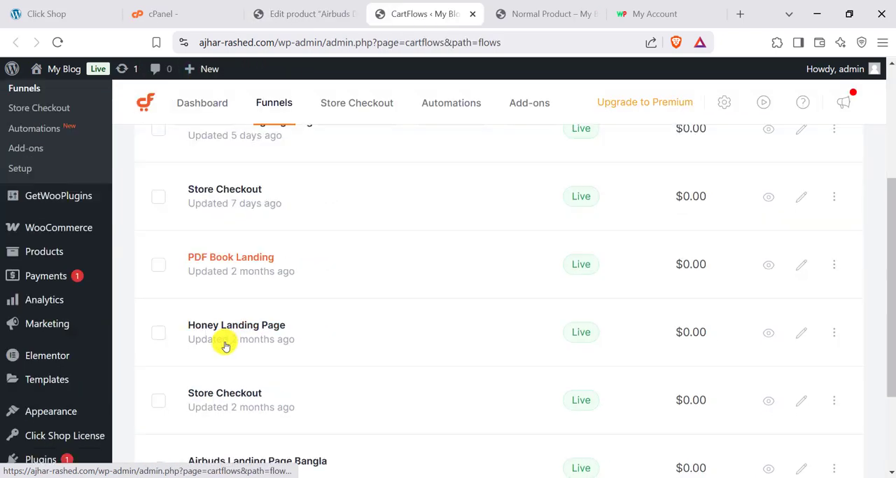
{"action": "scroll", "coordinate": [224, 354], "scroll_direction": "up", "scroll_amount": 5}
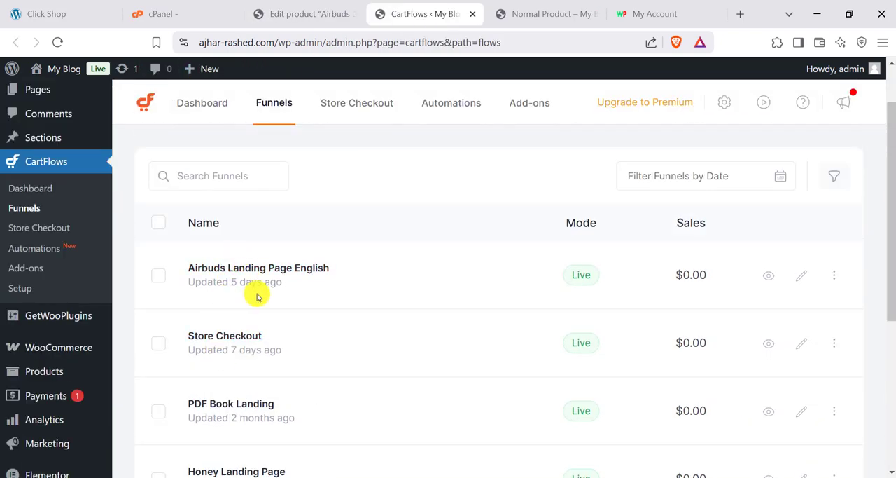
- View the Airbuds Landing Page English funnel and look over its landing page
{"action": "left_click", "coordinate": [770, 277]}
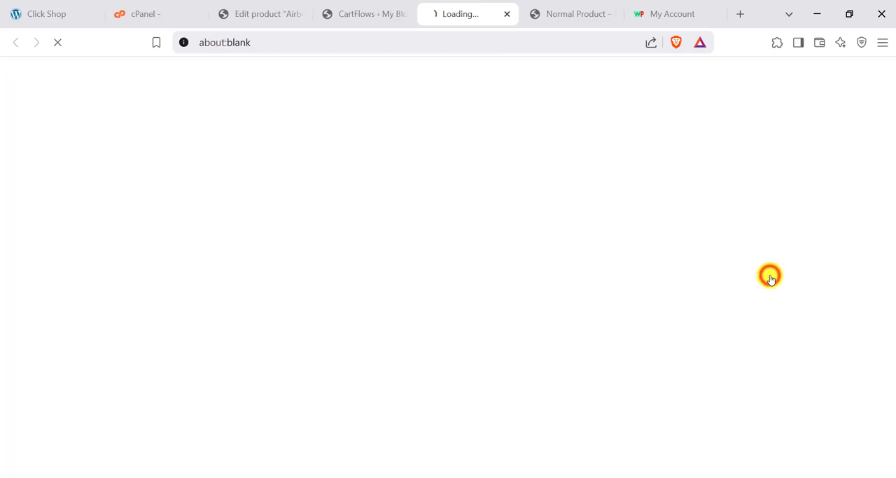
{"action": "left_click", "coordinate": [356, 8]}
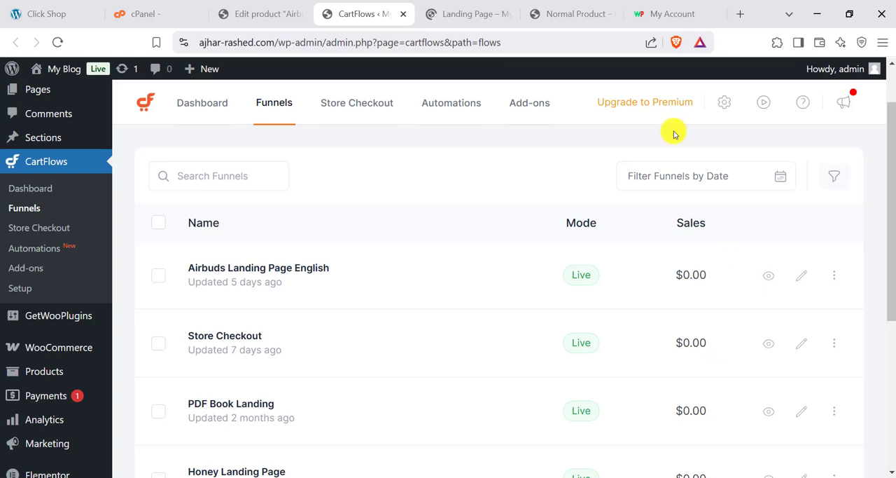
{"action": "left_click", "coordinate": [463, 16]}
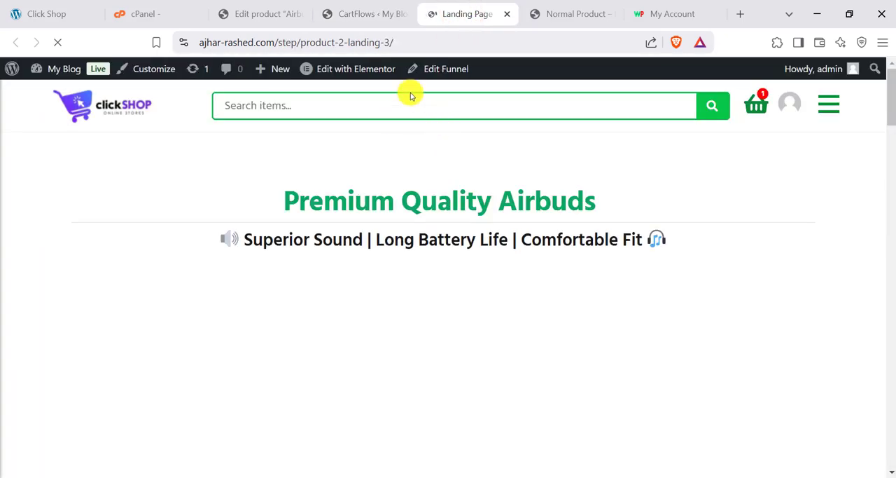
{"action": "scroll", "coordinate": [483, 137], "scroll_direction": "down", "scroll_amount": 10}
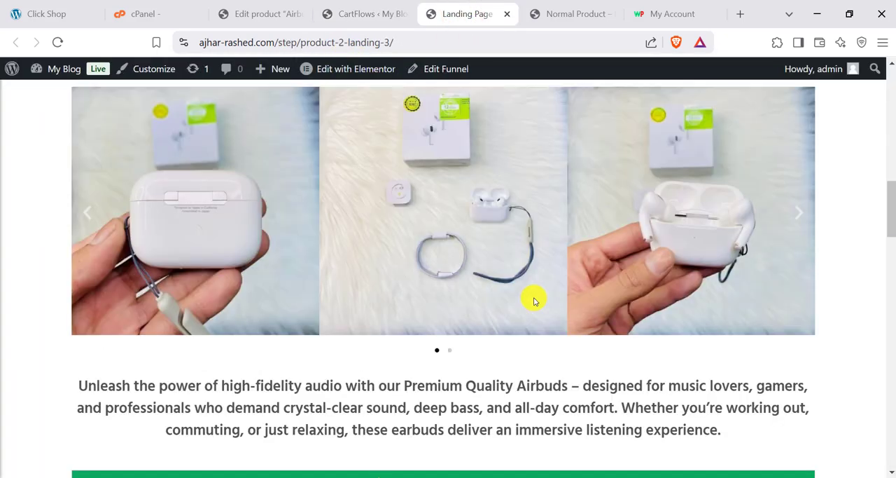
{"action": "scroll", "coordinate": [532, 298], "scroll_direction": "up", "scroll_amount": 10}
- Copy the Airbuds landing page's web address and return to the Airbuds Demo product editor
{"action": "right_click", "coordinate": [296, 43]}
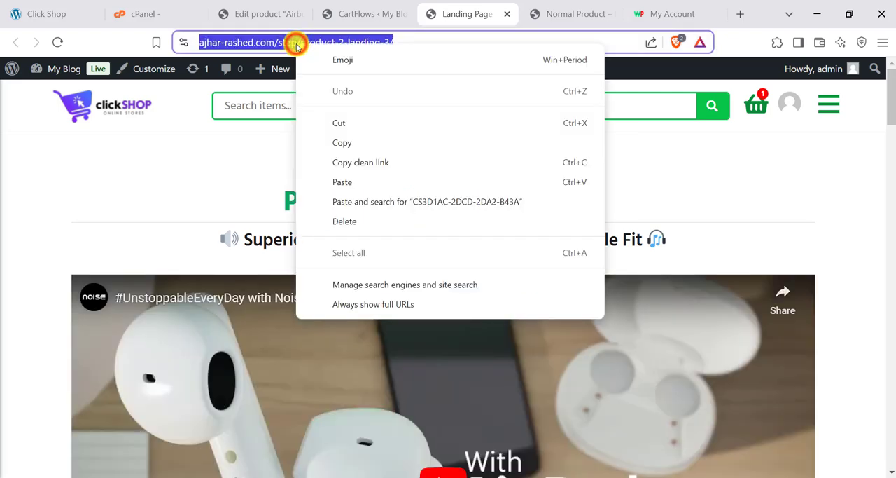
{"action": "left_click", "coordinate": [346, 144]}
{"action": "left_click", "coordinate": [259, 14]}
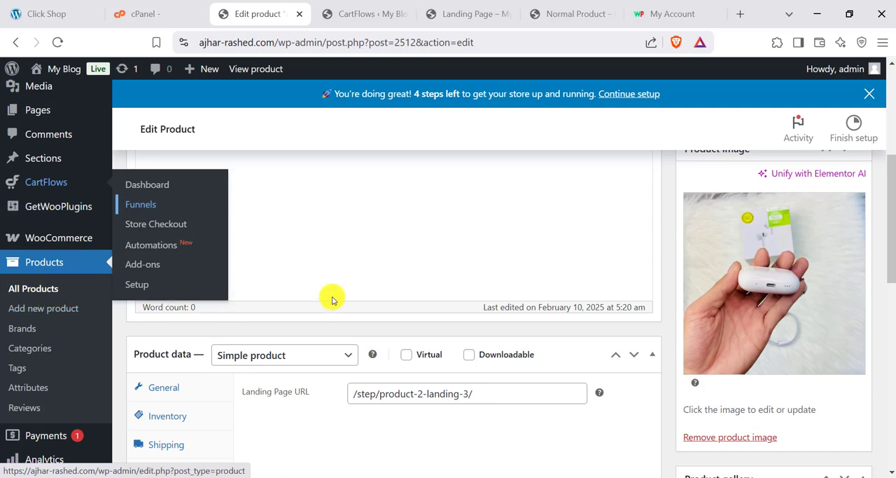
{"action": "left_click", "coordinate": [360, 234]}
{"action": "scroll", "coordinate": [362, 251], "scroll_direction": "up", "scroll_amount": 4}
{"action": "scroll", "coordinate": [362, 251], "scroll_direction": "down", "scroll_amount": 10}
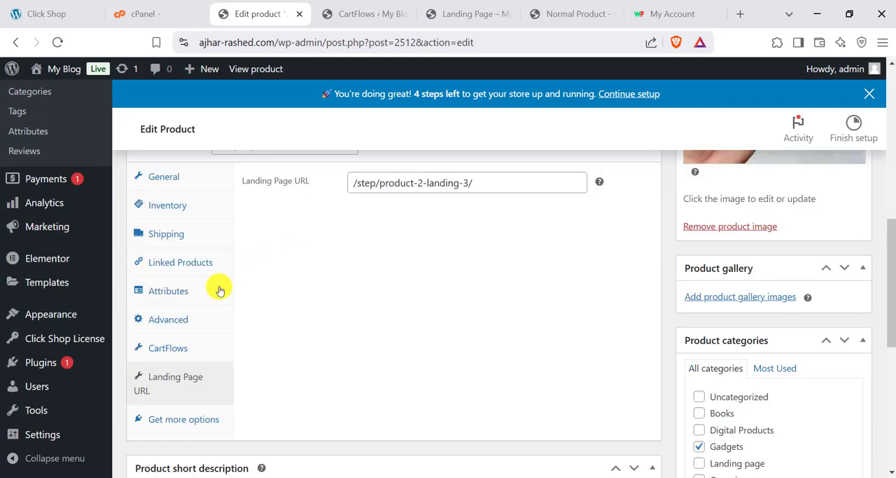
{"action": "triple_click", "coordinate": [376, 187]}
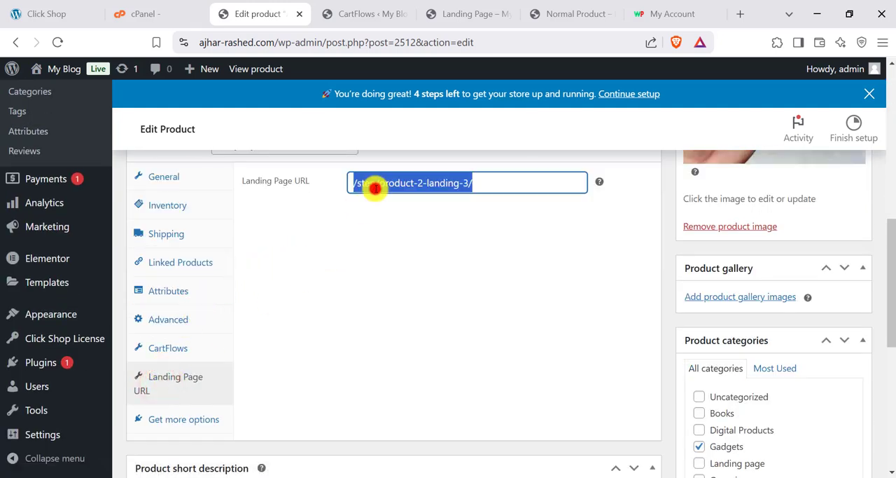
{"action": "right_click", "coordinate": [375, 187]}
{"action": "left_click", "coordinate": [416, 248]}
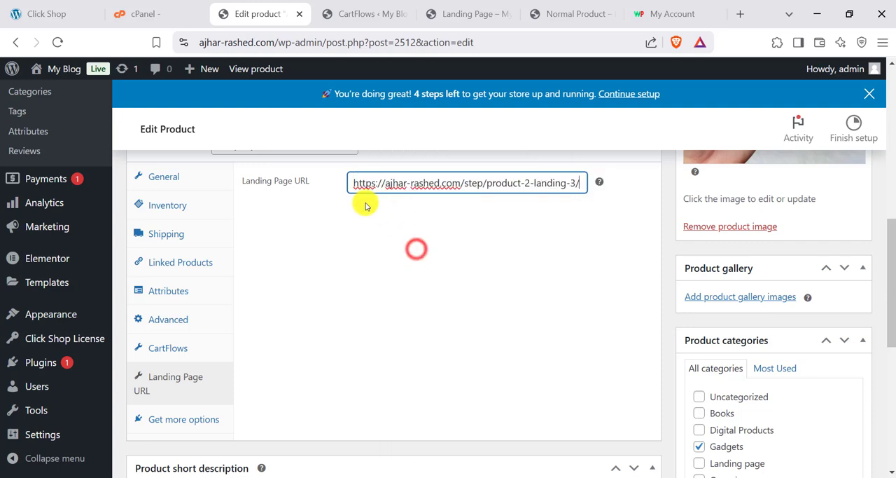
- Review the Gadgets category assignment and update the Airbuds Demo product to save its landing page link
{"action": "scroll", "coordinate": [594, 262], "scroll_direction": "up", "scroll_amount": 3}
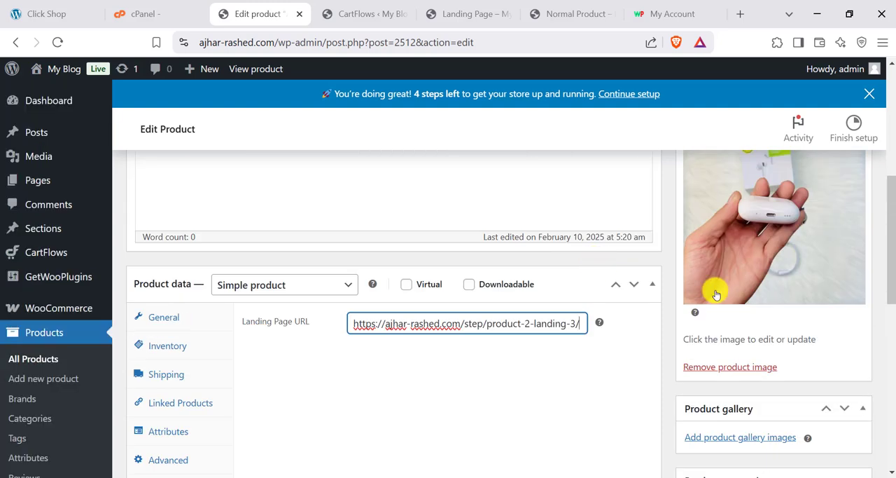
{"action": "scroll", "coordinate": [786, 295], "scroll_direction": "up", "scroll_amount": 2}
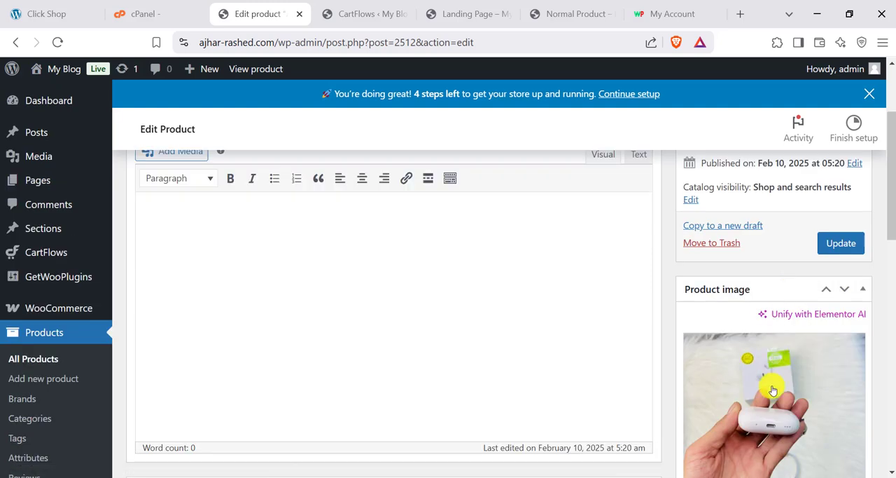
{"action": "scroll", "coordinate": [766, 354], "scroll_direction": "up", "scroll_amount": 3}
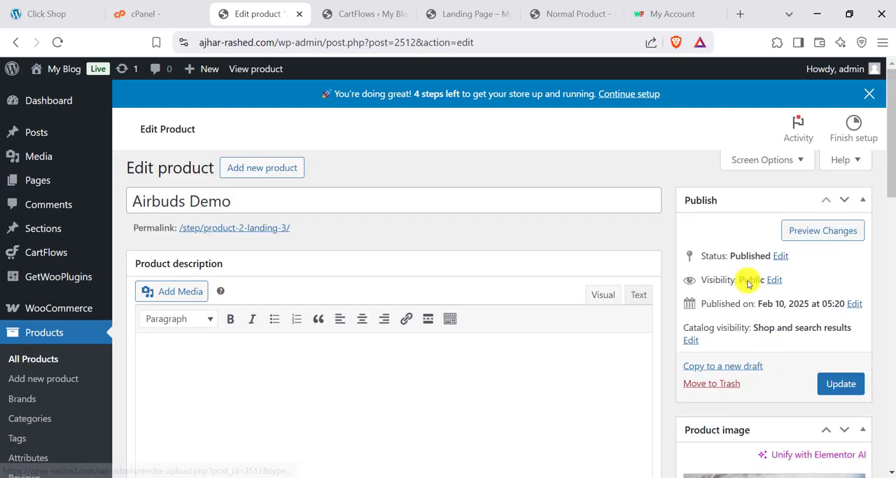
{"action": "scroll", "coordinate": [744, 280], "scroll_direction": "down", "scroll_amount": 7}
{"action": "scroll", "coordinate": [714, 362], "scroll_direction": "down", "scroll_amount": 2}
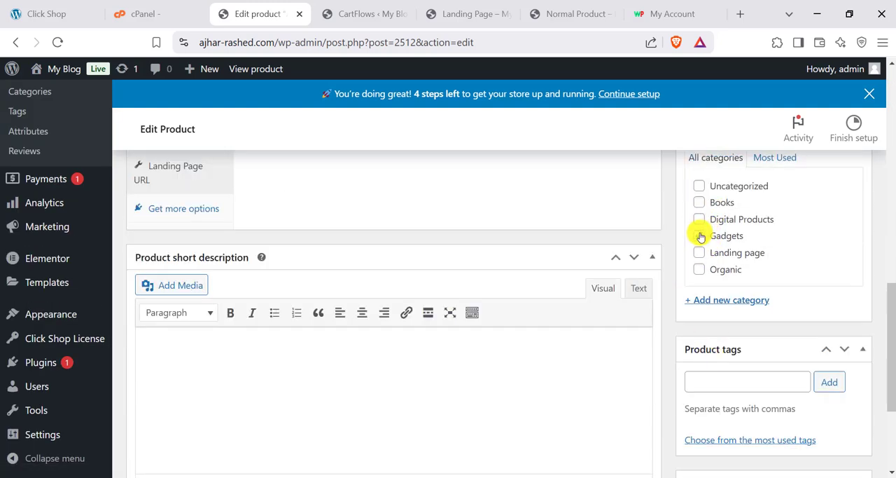
{"action": "left_click", "coordinate": [699, 236]}
{"action": "scroll", "coordinate": [770, 283], "scroll_direction": "up", "scroll_amount": 5}
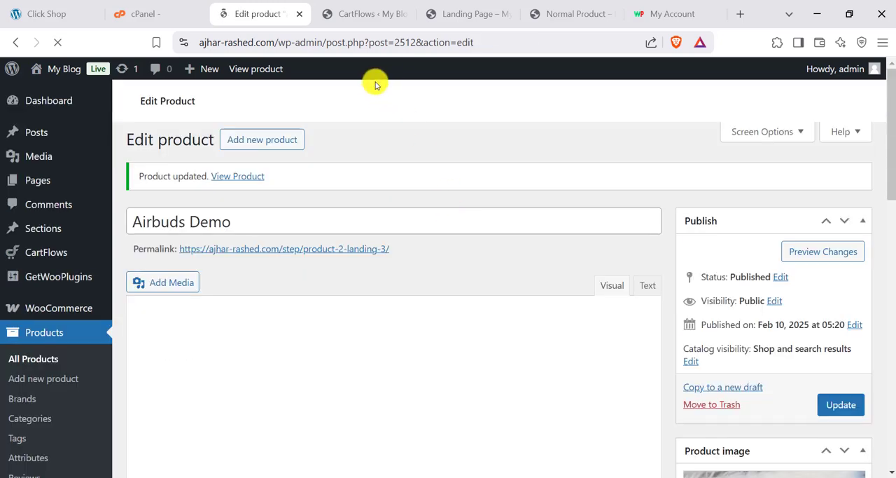
{"action": "left_click", "coordinate": [348, 16]}
{"action": "left_click", "coordinate": [458, 12]}
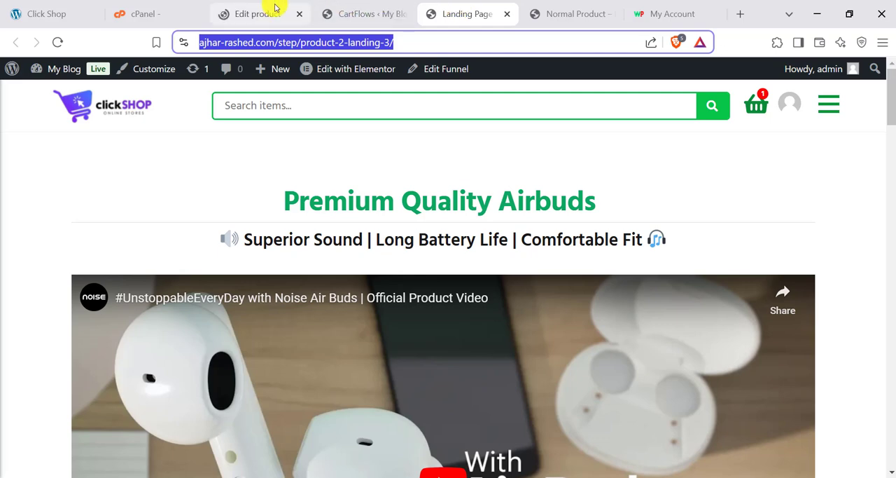
{"action": "left_click", "coordinate": [247, 8]}
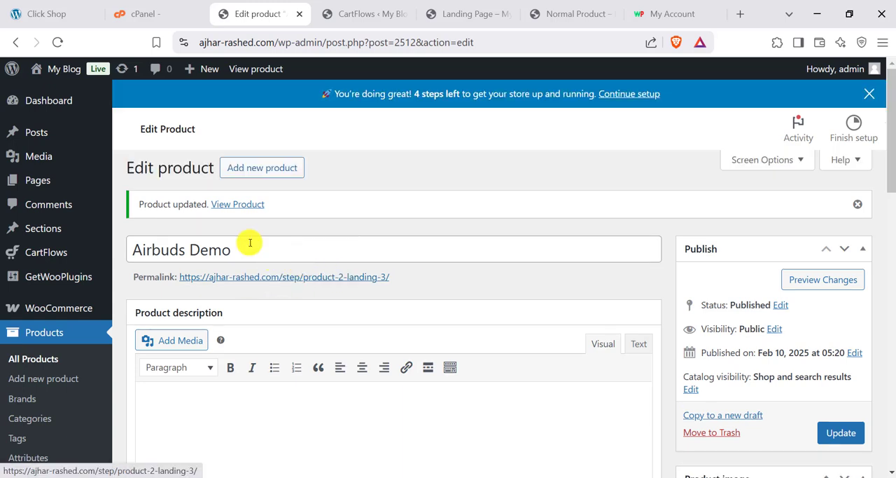
- Open the Airbuds Demo product's permalink and look over the landing page it leads to
{"action": "scroll", "coordinate": [108, 282], "scroll_direction": "down", "scroll_amount": 1}
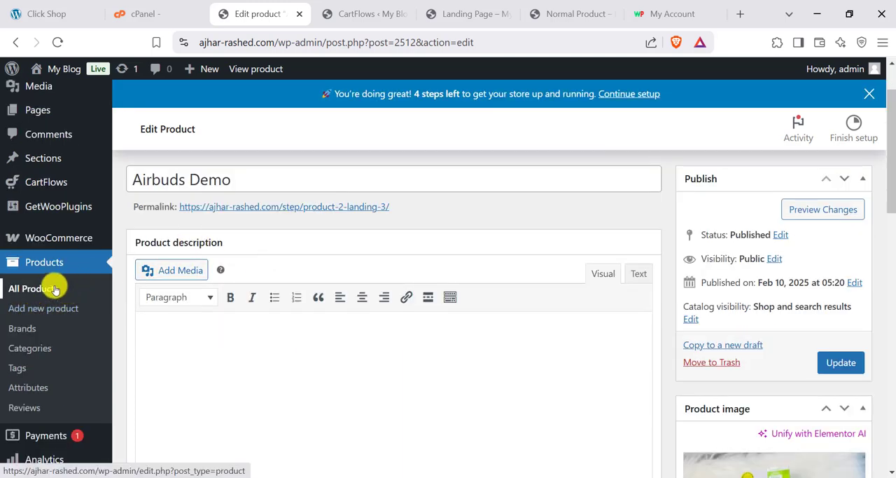
{"action": "left_click", "coordinate": [238, 207]}
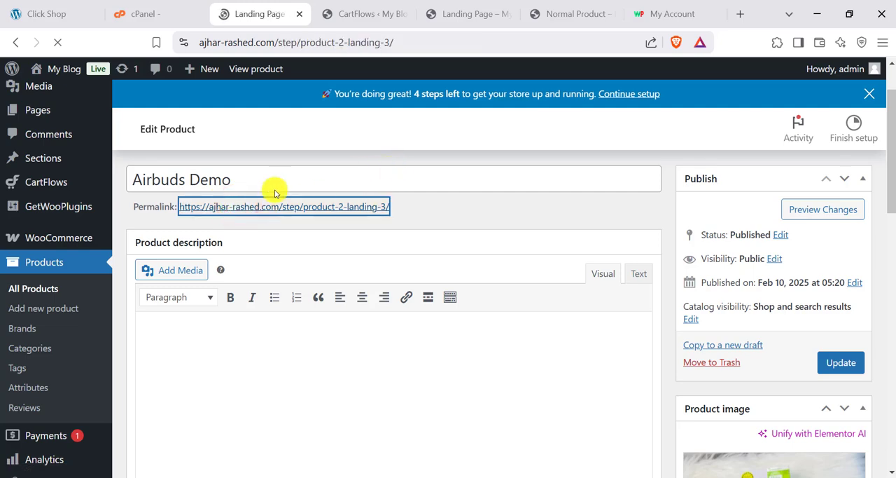
{"action": "scroll", "coordinate": [319, 244], "scroll_direction": "down", "scroll_amount": 5}
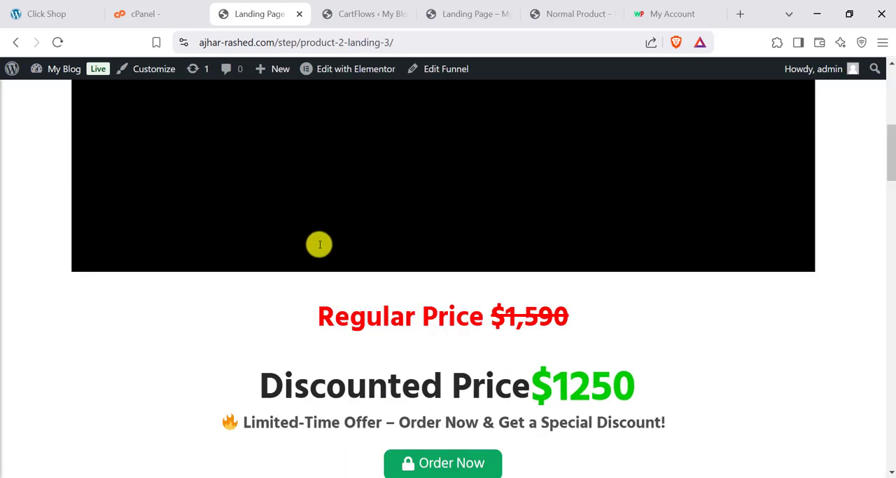
{"action": "scroll", "coordinate": [322, 252], "scroll_direction": "down", "scroll_amount": 15}
{"action": "scroll", "coordinate": [315, 269], "scroll_direction": "up", "scroll_amount": 15}
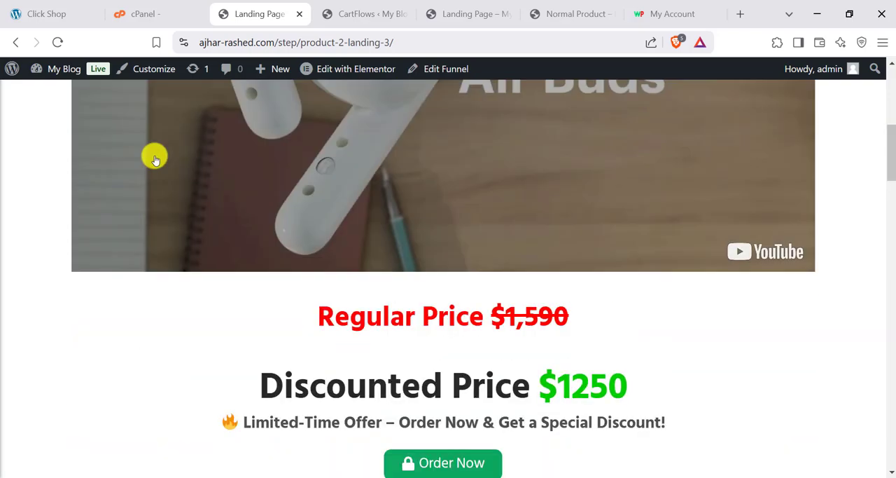
{"action": "scroll", "coordinate": [154, 159], "scroll_direction": "up", "scroll_amount": 5}
- Open Normal Product from the store's homepage and examine its related products and product code
{"action": "left_click", "coordinate": [120, 119]}
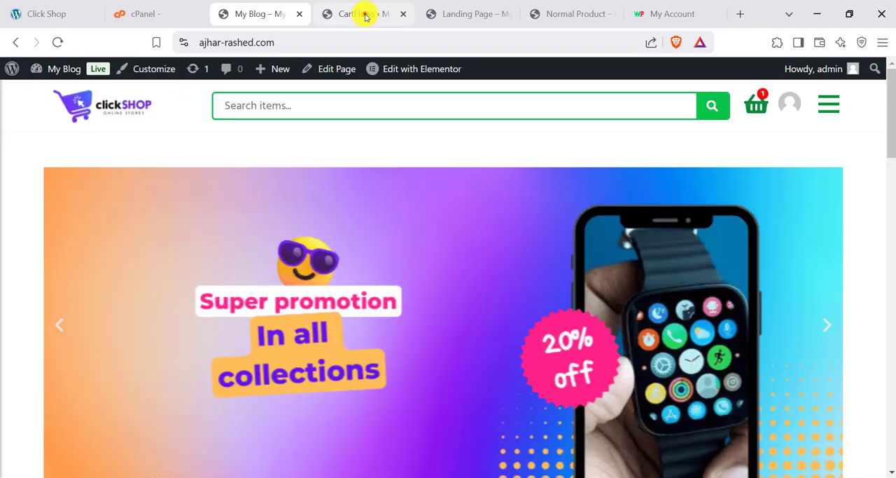
{"action": "left_click", "coordinate": [363, 14]}
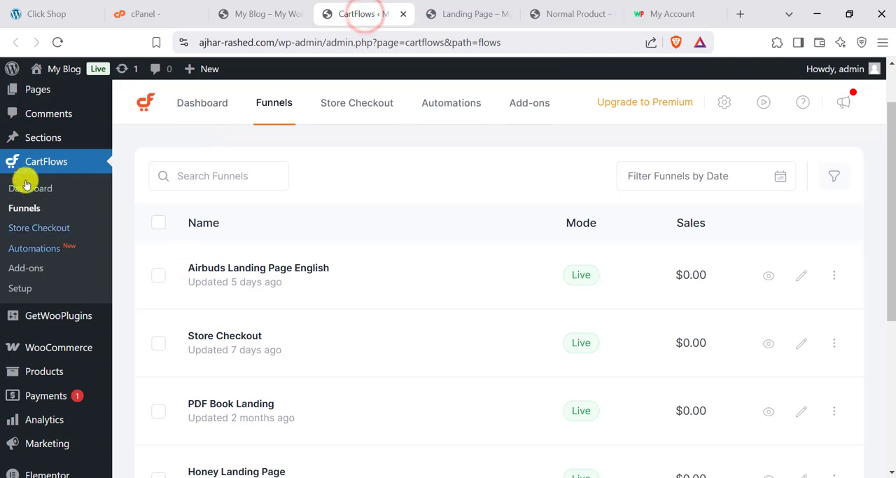
{"action": "left_click", "coordinate": [291, 14]}
{"action": "scroll", "coordinate": [350, 210], "scroll_direction": "down", "scroll_amount": 8}
{"action": "left_click", "coordinate": [311, 175]}
{"action": "scroll", "coordinate": [348, 207], "scroll_direction": "up", "scroll_amount": 2}
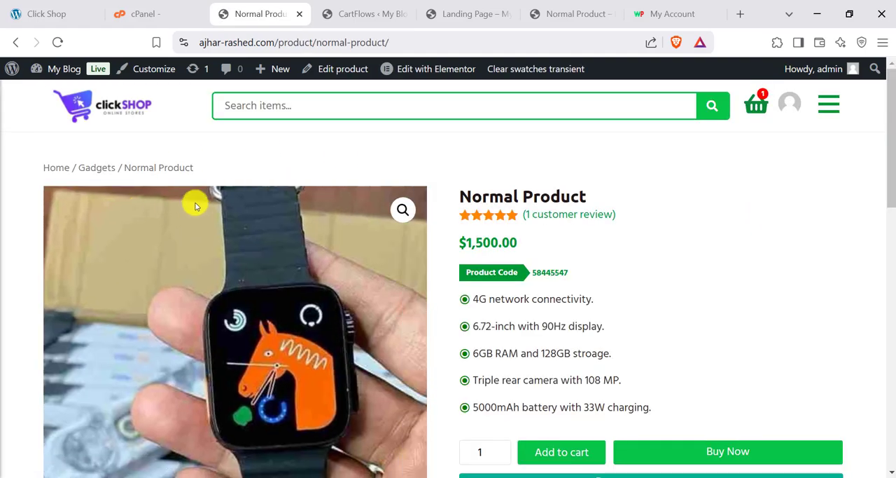
{"action": "scroll", "coordinate": [525, 244], "scroll_direction": "down", "scroll_amount": 8}
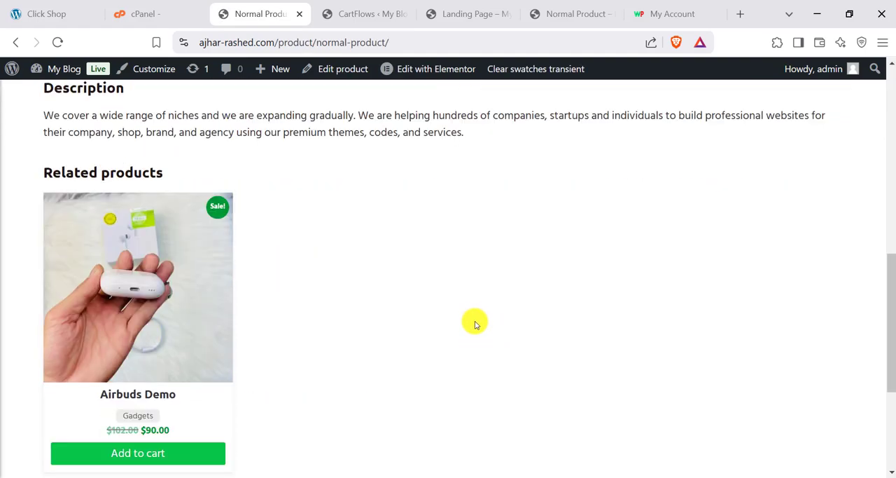
{"action": "scroll", "coordinate": [475, 324], "scroll_direction": "up", "scroll_amount": 10}
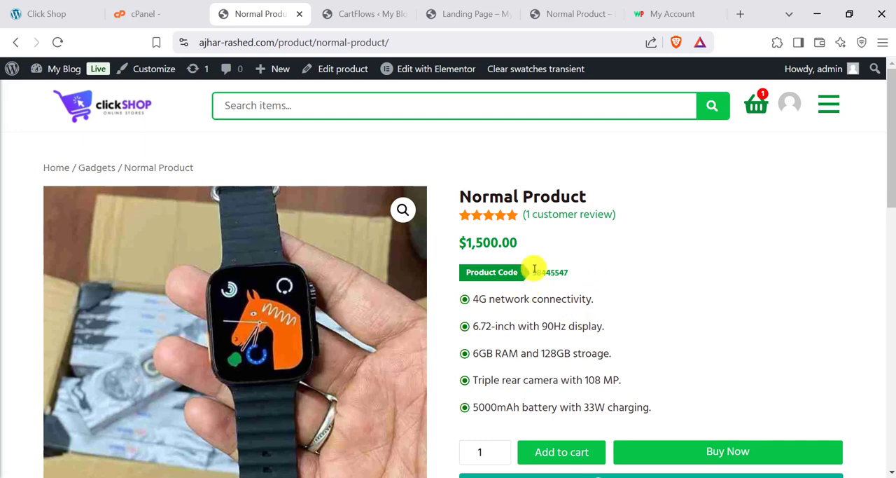
{"action": "left_click_drag", "start_coordinate": [534, 276], "coordinate": [576, 274]}
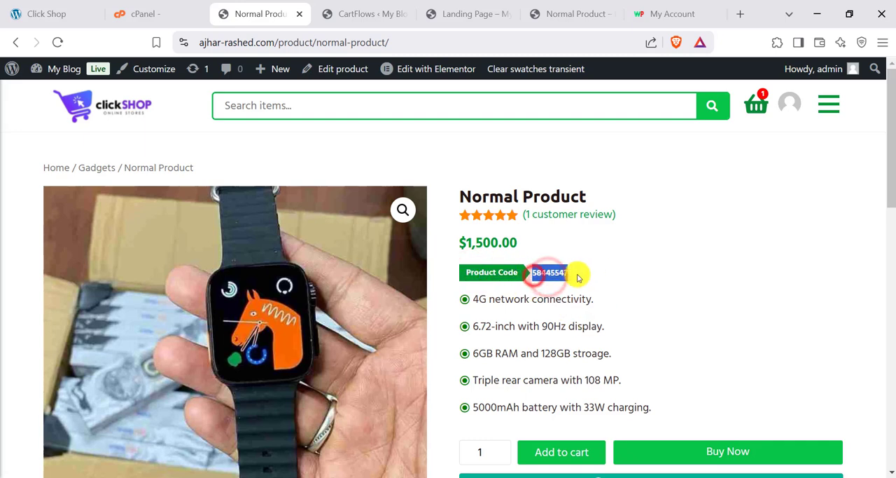
- Start a new WooCommerce product and set its inventory SKU to 58445547
{"action": "left_click", "coordinate": [343, 7]}
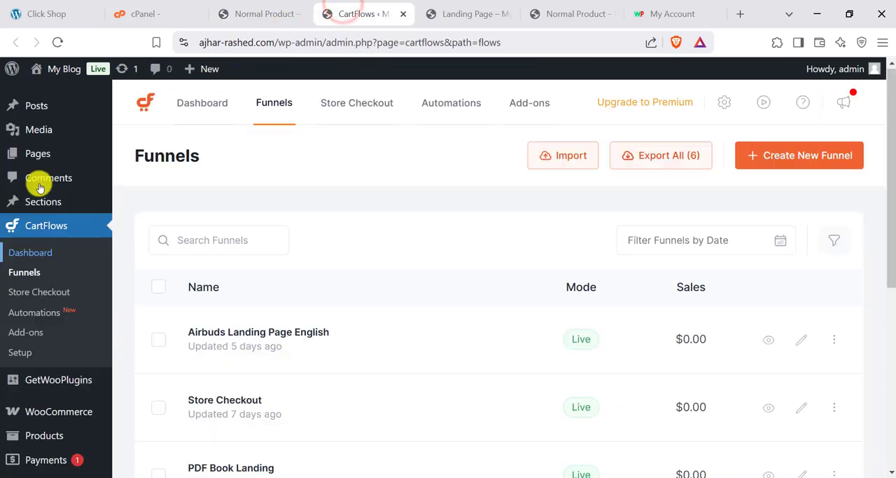
{"action": "scroll", "coordinate": [35, 219], "scroll_direction": "down", "scroll_amount": 2}
{"action": "mouse_move", "coordinate": [50, 288]}
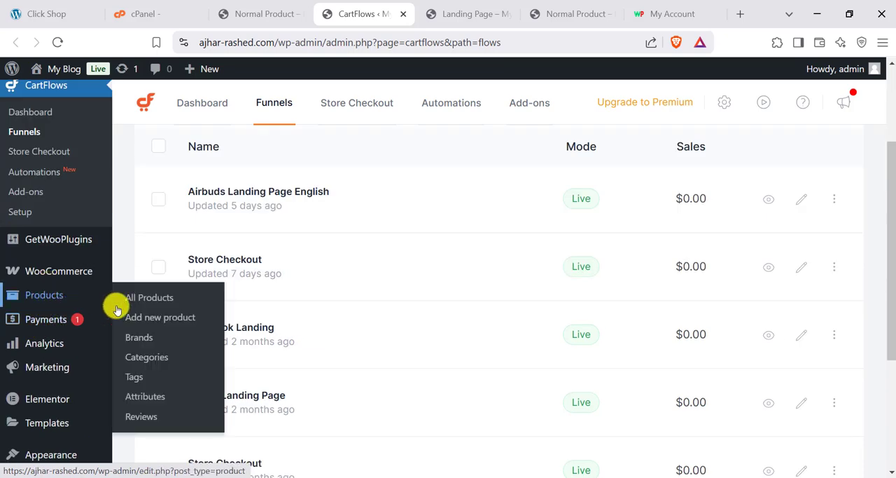
{"action": "left_click", "coordinate": [149, 319]}
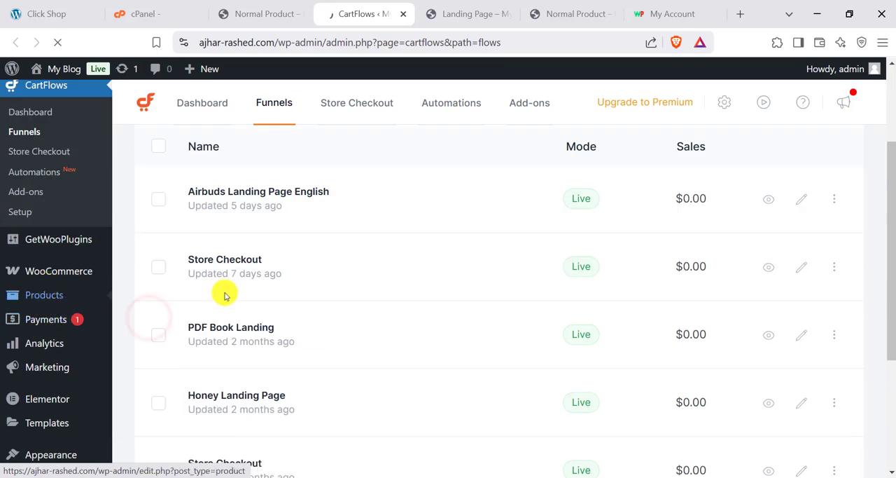
{"action": "scroll", "coordinate": [277, 235], "scroll_direction": "down", "scroll_amount": 5}
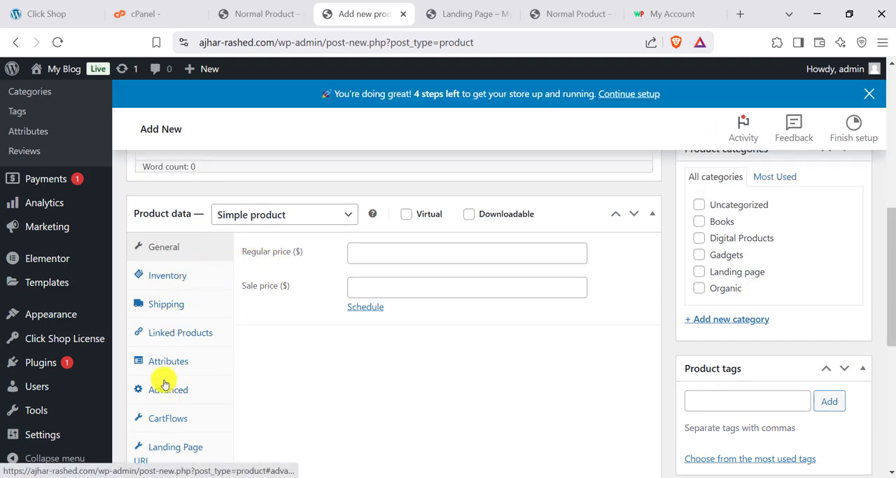
{"action": "left_click", "coordinate": [170, 279]}
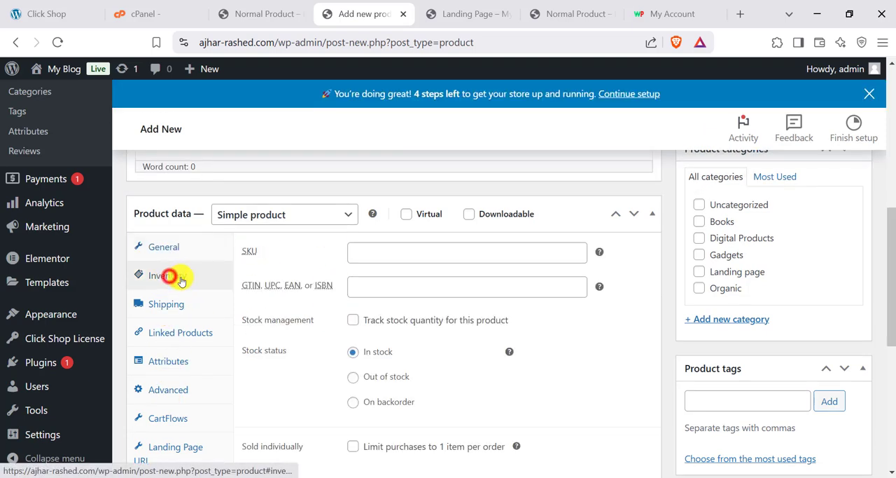
{"action": "left_click", "coordinate": [396, 254]}
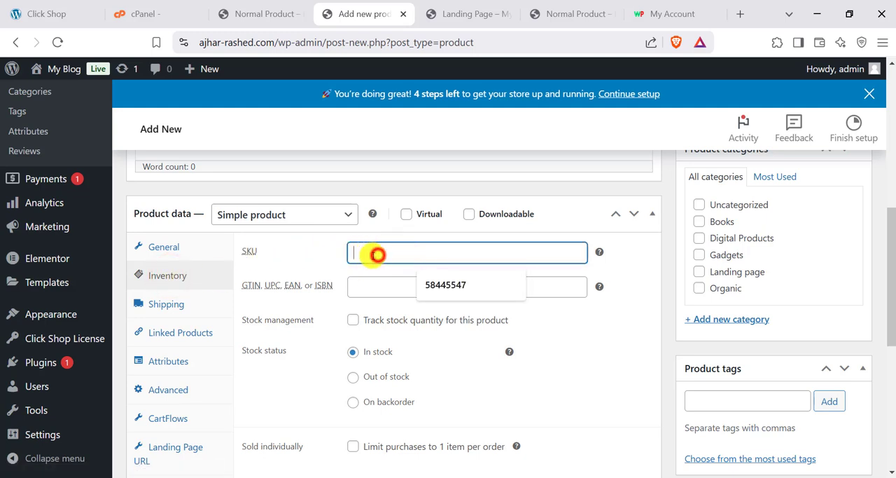
{"action": "left_click", "coordinate": [427, 282]}
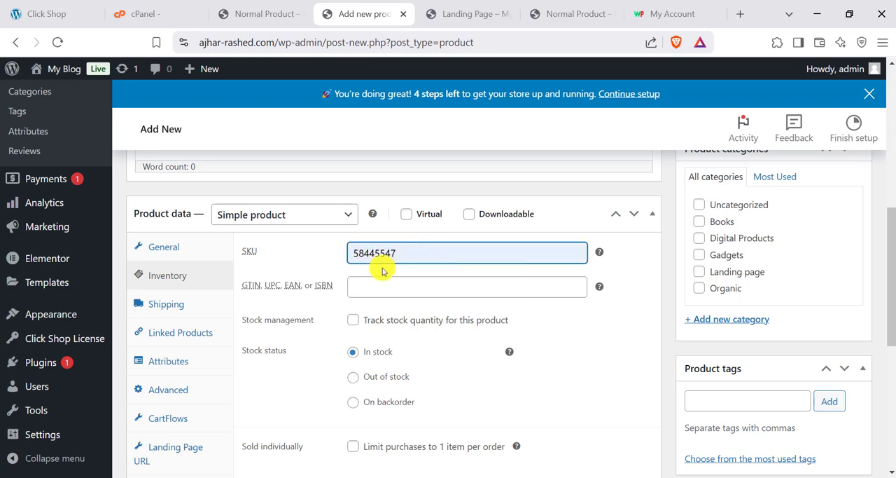
- Compare the product code on the Normal Product page with the SKU entered for the new product
{"action": "scroll", "coordinate": [382, 271], "scroll_direction": "up", "scroll_amount": 2}
{"action": "left_click", "coordinate": [464, 14]}
{"action": "left_click", "coordinate": [246, 14]}
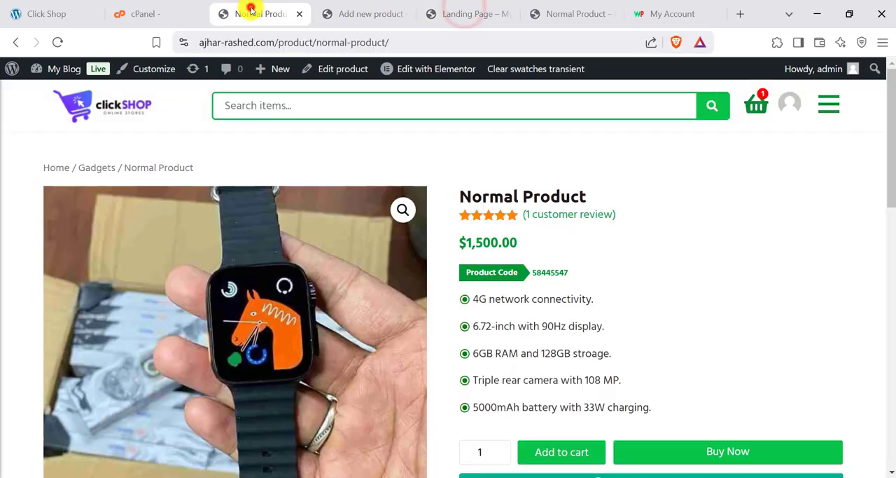
{"action": "scroll", "coordinate": [569, 204], "scroll_direction": "down", "scroll_amount": 1}
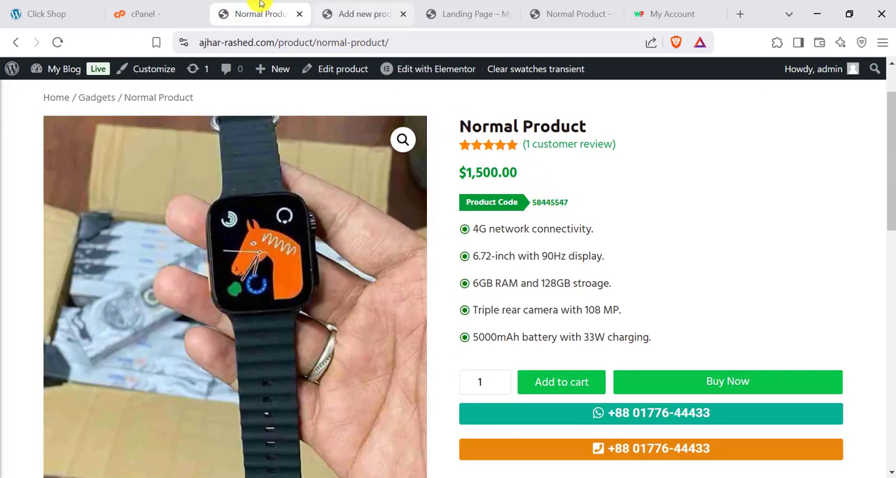
{"action": "left_click", "coordinate": [353, 13]}
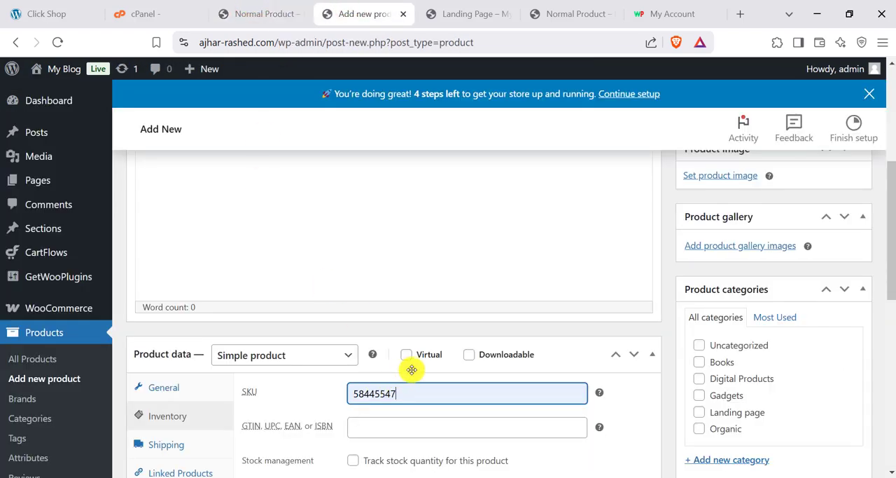
{"action": "scroll", "coordinate": [416, 363], "scroll_direction": "down", "scroll_amount": 2}
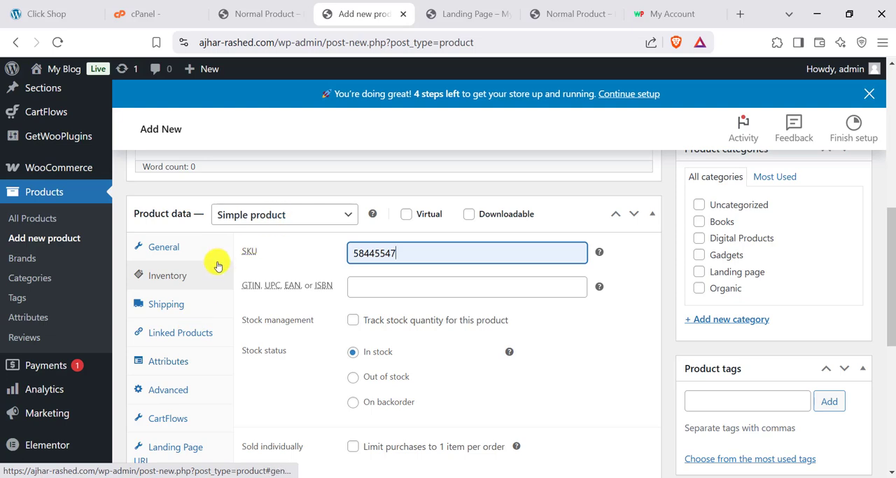
{"action": "scroll", "coordinate": [250, 303], "scroll_direction": "up", "scroll_amount": 6}
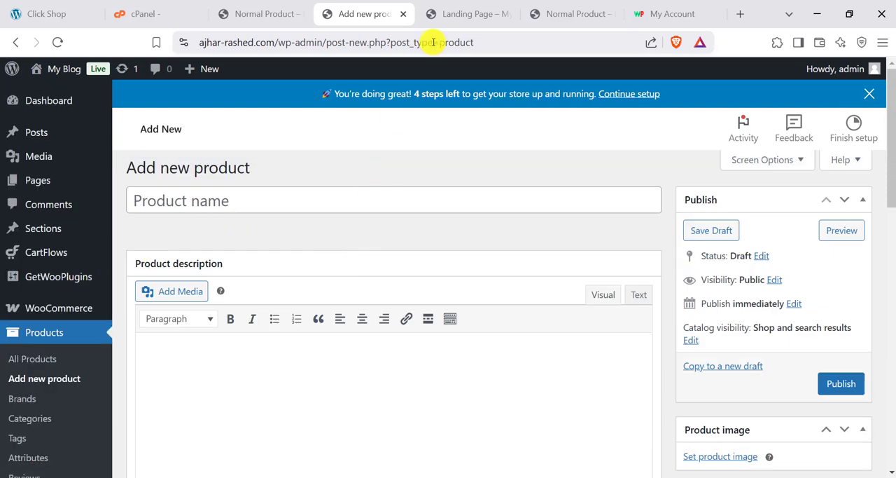
- Open the shopping cart from the Airbuds landing page and proceed to checkout with the Airbuds Demo Product
{"action": "left_click", "coordinate": [446, 9]}
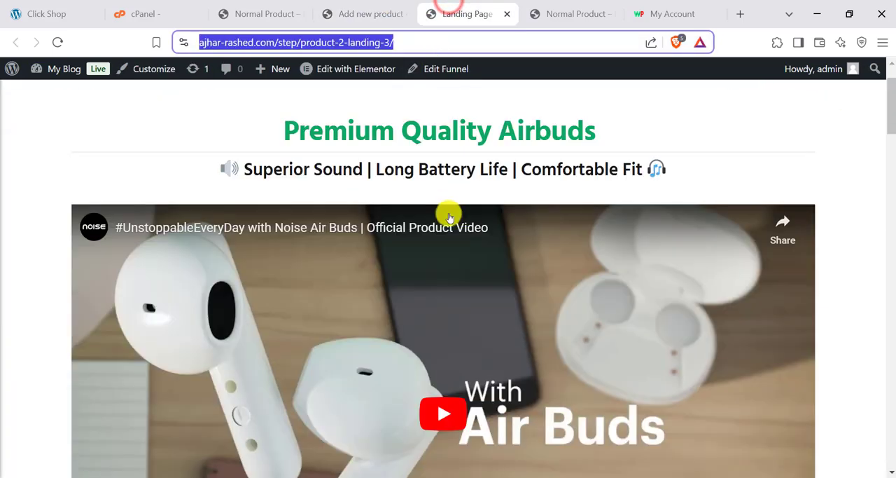
{"action": "scroll", "coordinate": [678, 155], "scroll_direction": "up", "scroll_amount": 1}
{"action": "left_click", "coordinate": [755, 105]}
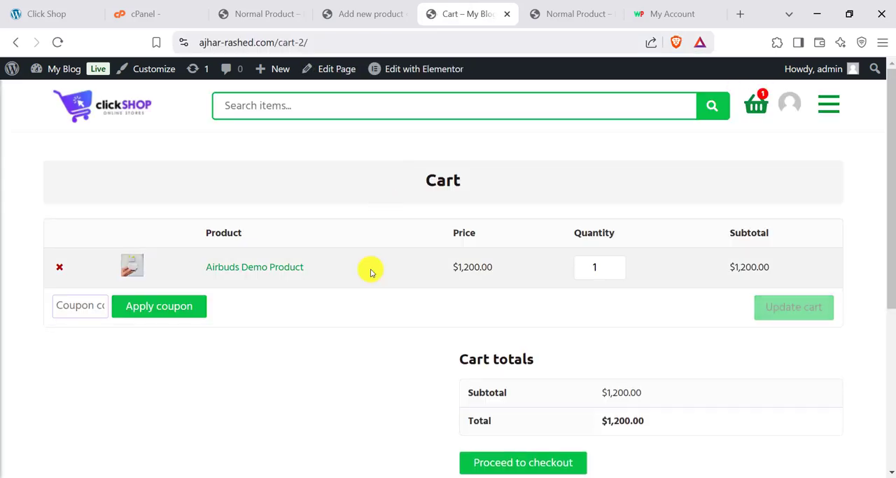
{"action": "scroll", "coordinate": [495, 320], "scroll_direction": "down", "scroll_amount": 2}
{"action": "left_click", "coordinate": [505, 321]}
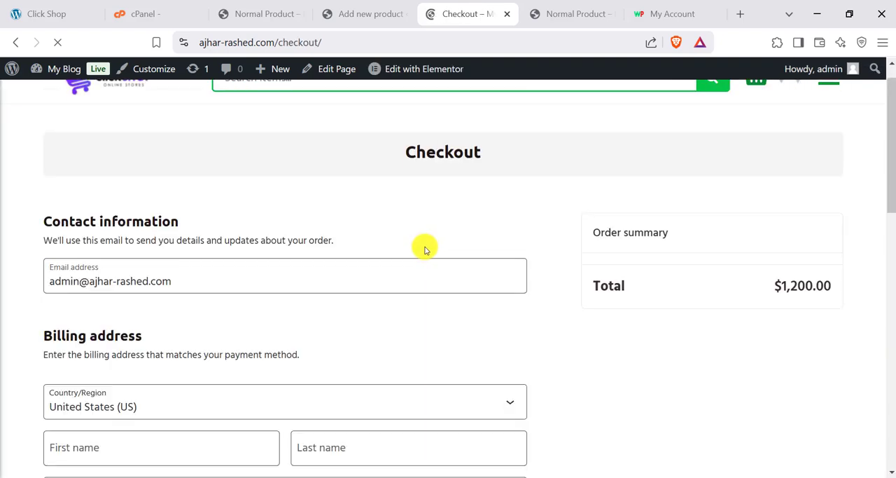
- Review the contact, billing and payment sections and the order summary of the default checkout page
{"action": "scroll", "coordinate": [427, 251], "scroll_direction": "down", "scroll_amount": 10}
{"action": "scroll", "coordinate": [274, 287], "scroll_direction": "up", "scroll_amount": 10}
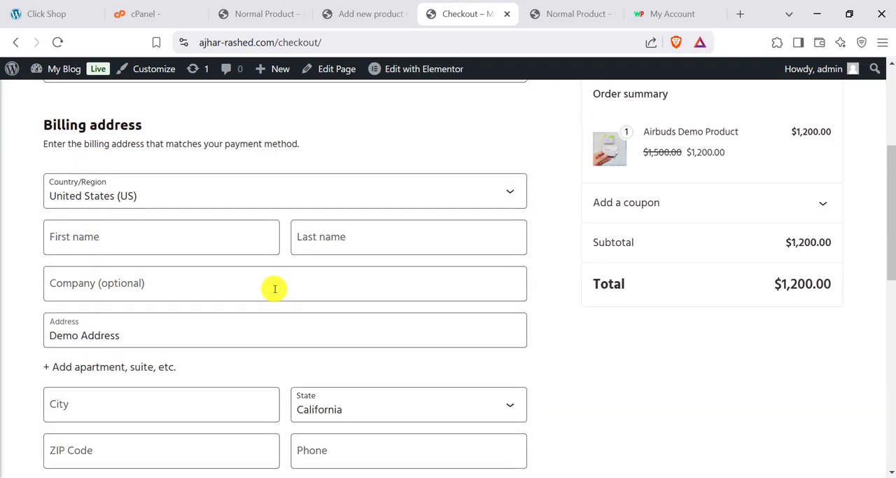
{"action": "scroll", "coordinate": [571, 296], "scroll_direction": "down", "scroll_amount": 2}
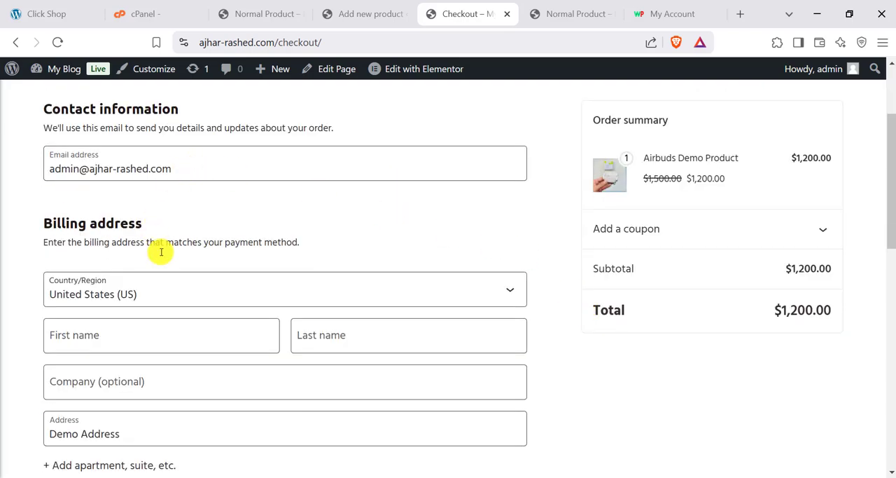
{"action": "scroll", "coordinate": [212, 262], "scroll_direction": "down", "scroll_amount": 10}
{"action": "scroll", "coordinate": [372, 264], "scroll_direction": "up", "scroll_amount": 10}
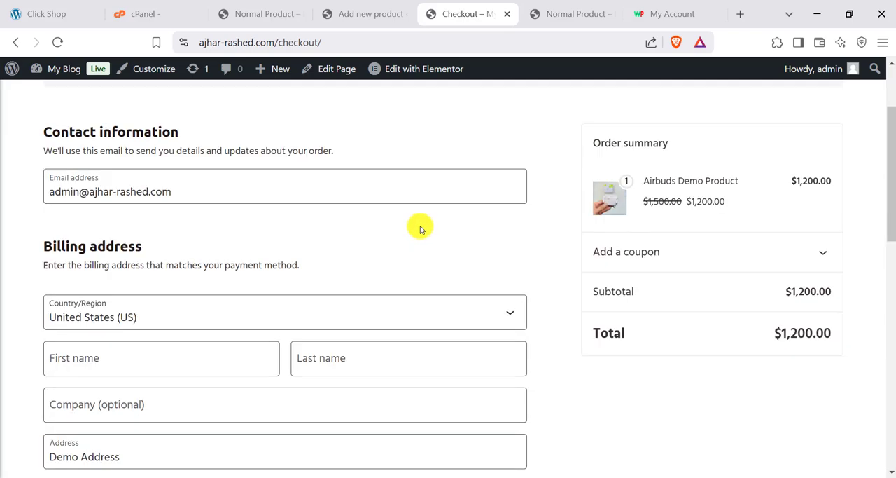
{"action": "scroll", "coordinate": [420, 230], "scroll_direction": "down", "scroll_amount": 3}
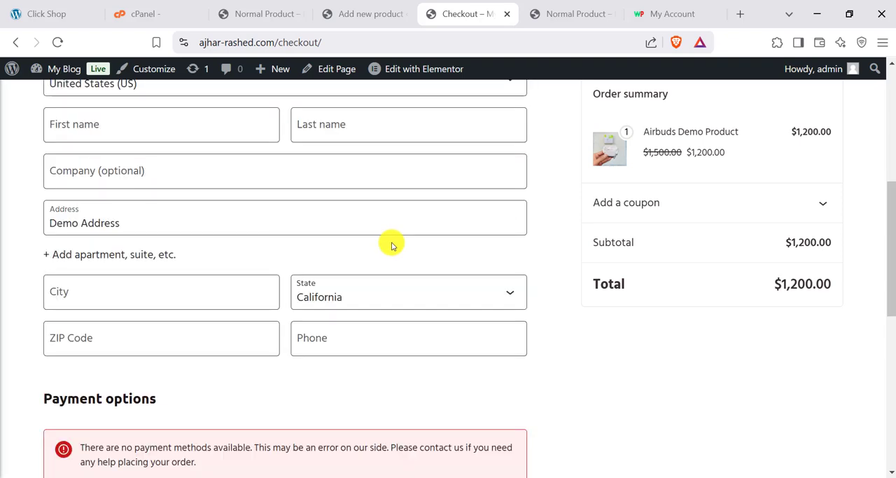
{"action": "scroll", "coordinate": [392, 245], "scroll_direction": "up", "scroll_amount": 3}
- Start creating a global store checkout in CartFlows and open its template library
{"action": "left_click", "coordinate": [367, 6]}
{"action": "left_click", "coordinate": [244, 4]}
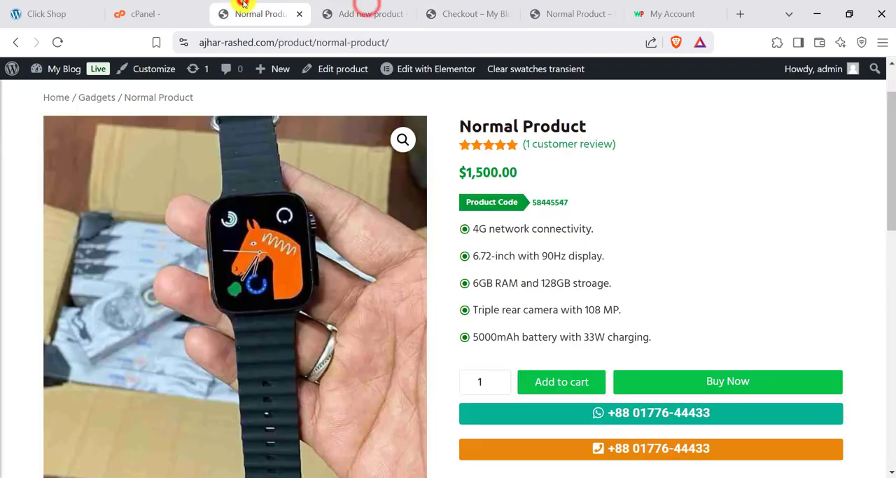
{"action": "left_click", "coordinate": [330, 6]}
{"action": "mouse_move", "coordinate": [44, 247]}
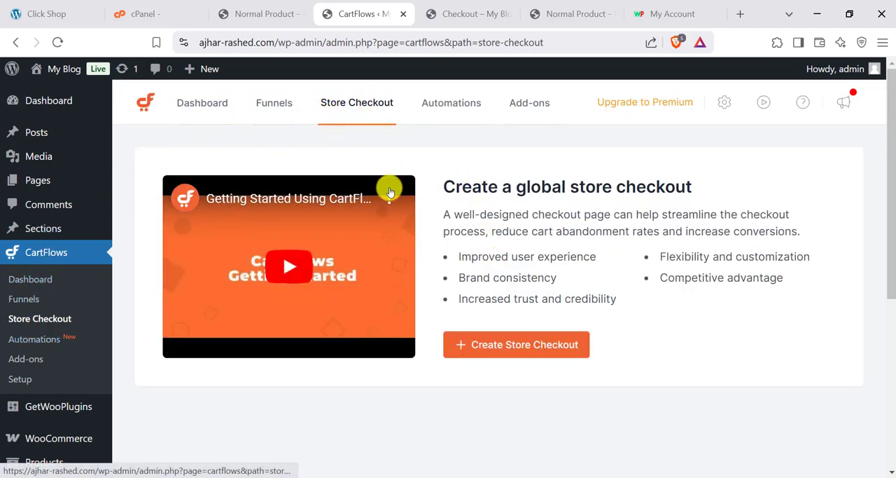
{"action": "left_click", "coordinate": [490, 344]}
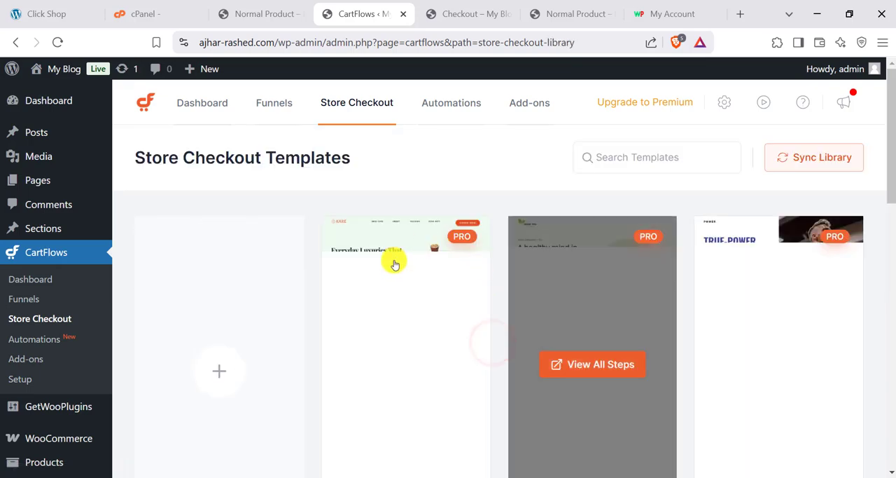
- Find the Store Checkout 02 template, preview it and import its funnel as the store checkout
{"action": "scroll", "coordinate": [556, 327], "scroll_direction": "down", "scroll_amount": 5}
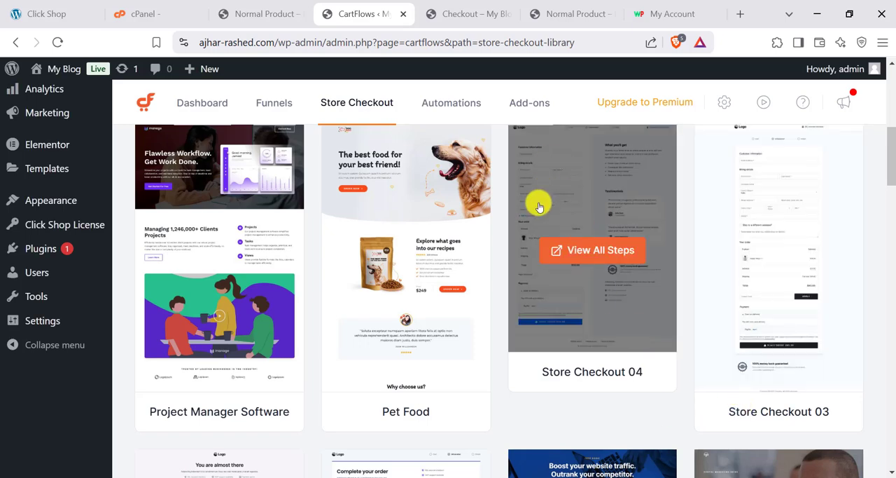
{"action": "scroll", "coordinate": [392, 296], "scroll_direction": "down", "scroll_amount": 4}
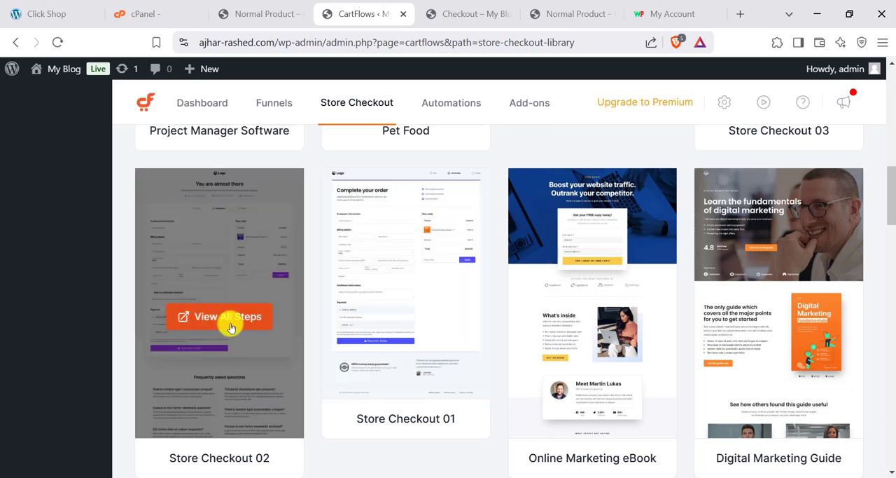
{"action": "scroll", "coordinate": [231, 329], "scroll_direction": "down", "scroll_amount": 1}
{"action": "scroll", "coordinate": [233, 326], "scroll_direction": "down", "scroll_amount": 1}
{"action": "scroll", "coordinate": [222, 266], "scroll_direction": "up", "scroll_amount": 1}
{"action": "left_click", "coordinate": [214, 236]}
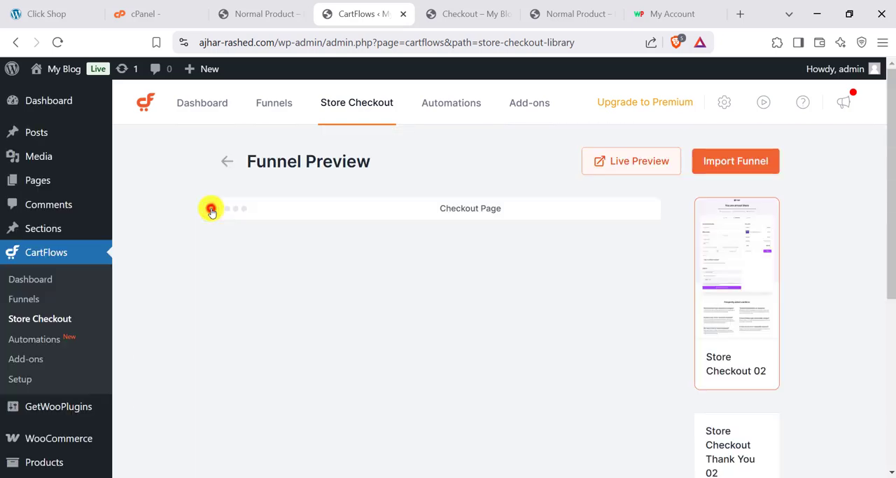
{"action": "scroll", "coordinate": [577, 280], "scroll_direction": "down", "scroll_amount": 5}
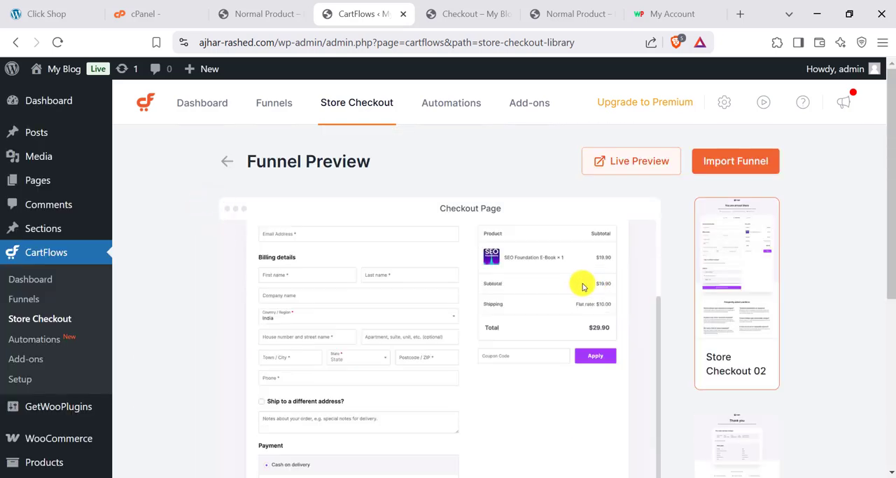
{"action": "left_click", "coordinate": [755, 162]}
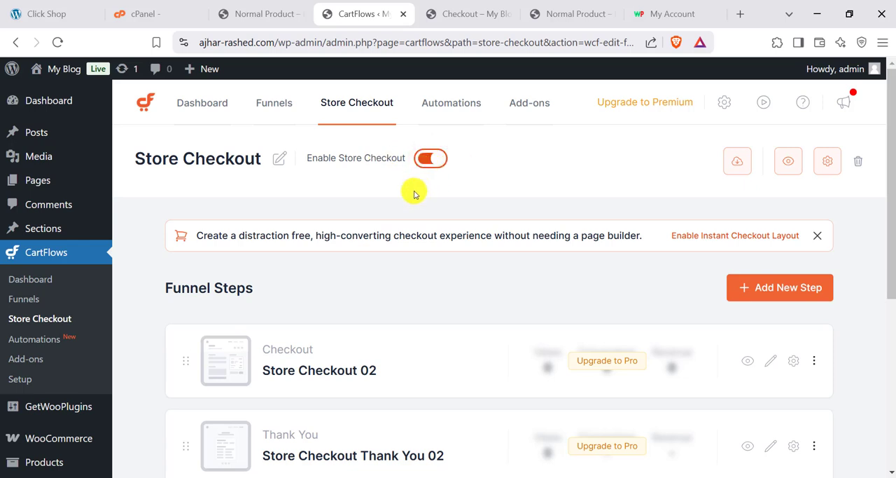
- Return to the store's checkout page and reload it to apply the imported checkout template
{"action": "left_click", "coordinate": [464, 9]}
{"action": "scroll", "coordinate": [160, 259], "scroll_direction": "down", "scroll_amount": 3}
{"action": "scroll", "coordinate": [191, 278], "scroll_direction": "up", "scroll_amount": 1}
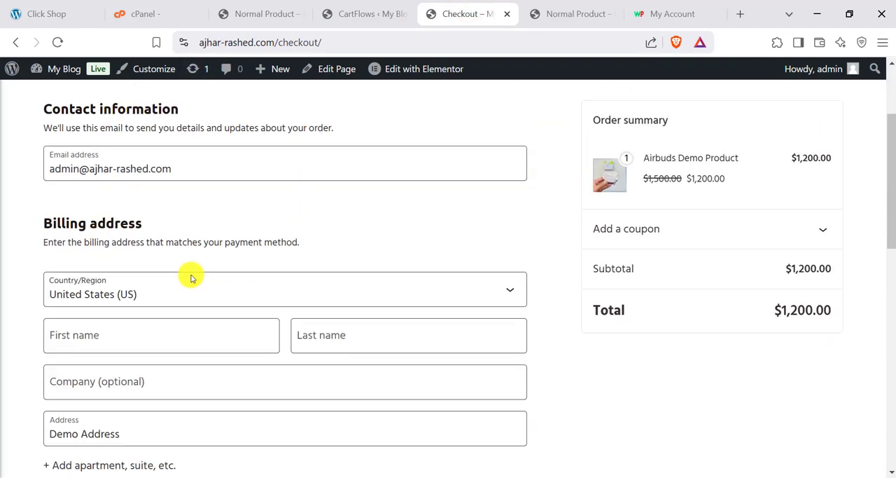
{"action": "left_click", "coordinate": [57, 42]}
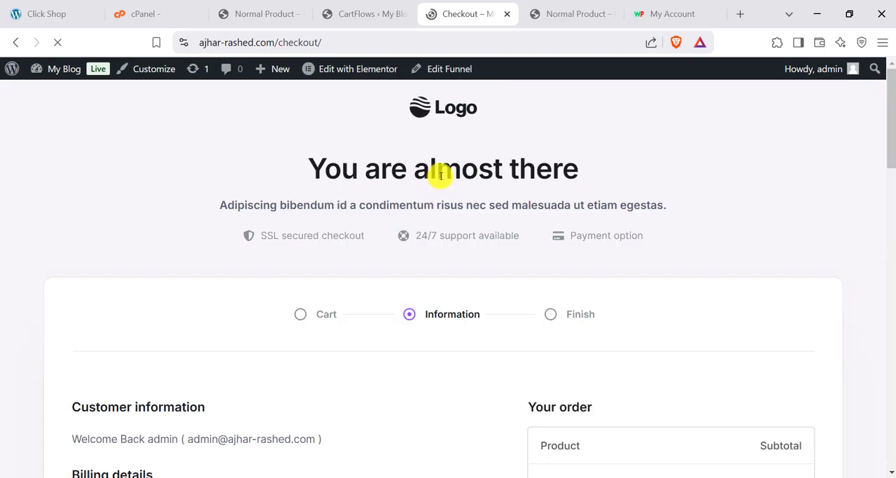
- Examine the new checkout page's billing fields, order summary, payment section and frequently asked questions
{"action": "scroll", "coordinate": [274, 250], "scroll_direction": "down", "scroll_amount": 5}
{"action": "scroll", "coordinate": [273, 250], "scroll_direction": "down", "scroll_amount": 10}
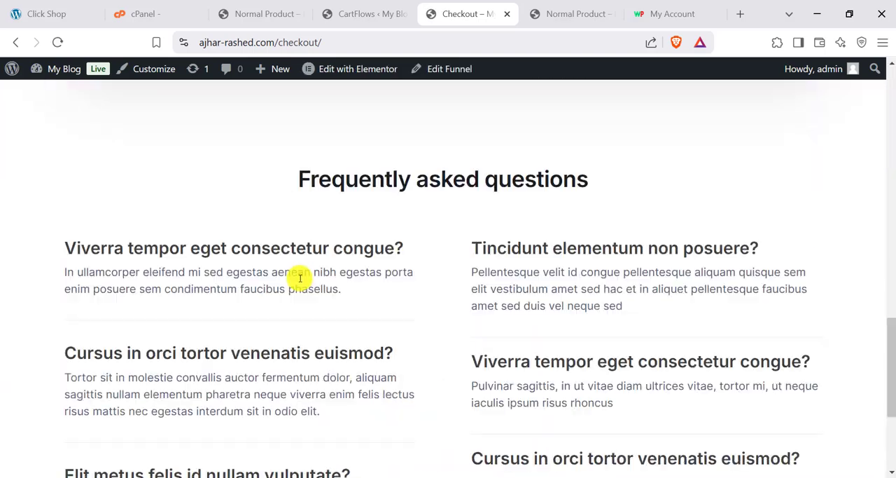
{"action": "scroll", "coordinate": [350, 306], "scroll_direction": "up", "scroll_amount": 15}
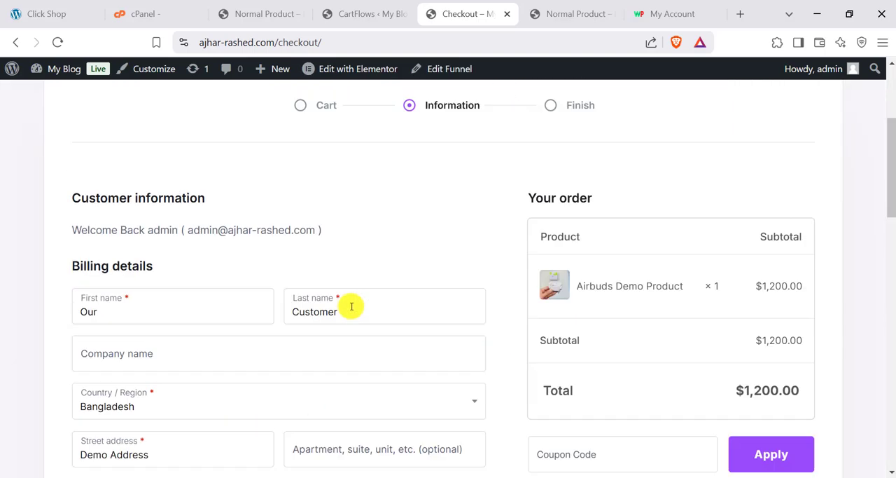
{"action": "scroll", "coordinate": [346, 301], "scroll_direction": "down", "scroll_amount": 5}
{"action": "scroll", "coordinate": [316, 274], "scroll_direction": "up", "scroll_amount": 1}
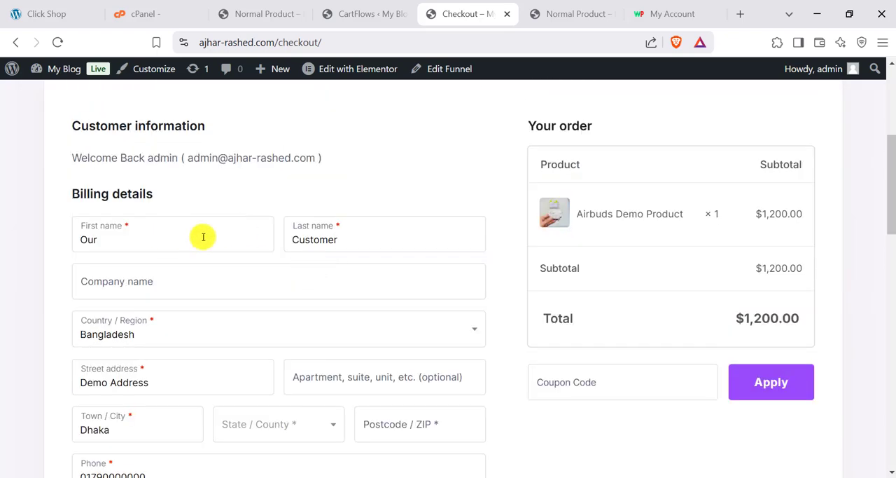
{"action": "scroll", "coordinate": [258, 274], "scroll_direction": "down", "scroll_amount": 4}
{"action": "scroll", "coordinate": [280, 329], "scroll_direction": "down", "scroll_amount": 2}
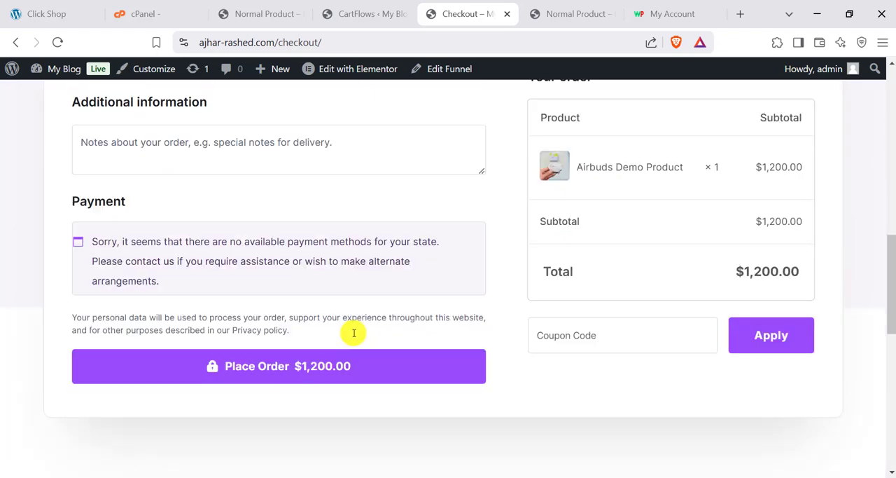
{"action": "scroll", "coordinate": [352, 332], "scroll_direction": "up", "scroll_amount": 9}
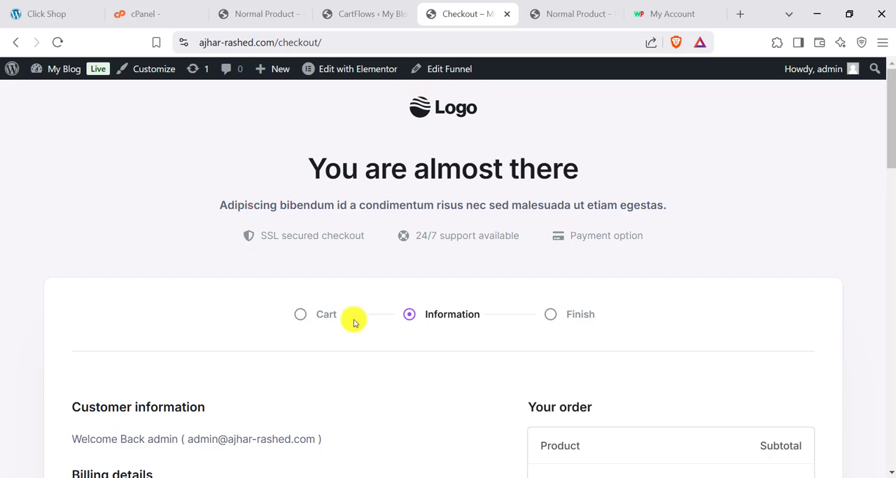
{"action": "scroll", "coordinate": [224, 216], "scroll_direction": "down", "scroll_amount": 5}
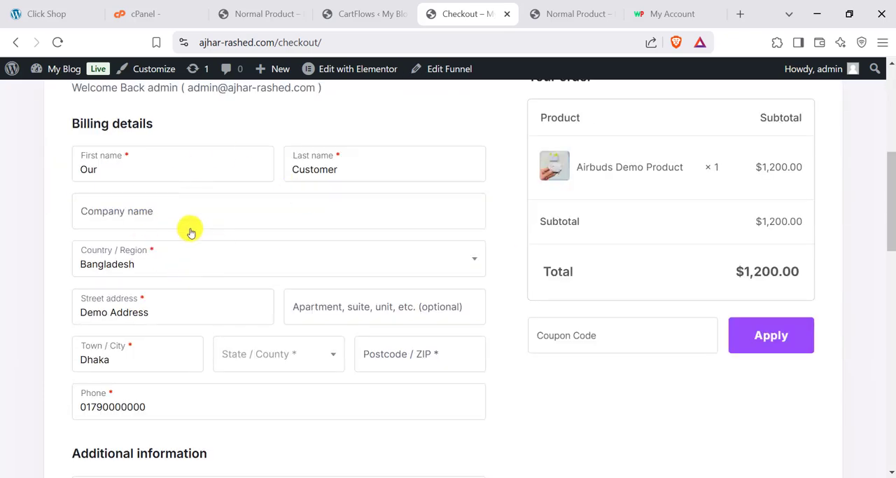
{"action": "scroll", "coordinate": [203, 340], "scroll_direction": "down", "scroll_amount": 1}
{"action": "scroll", "coordinate": [410, 241], "scroll_direction": "up", "scroll_amount": 2}
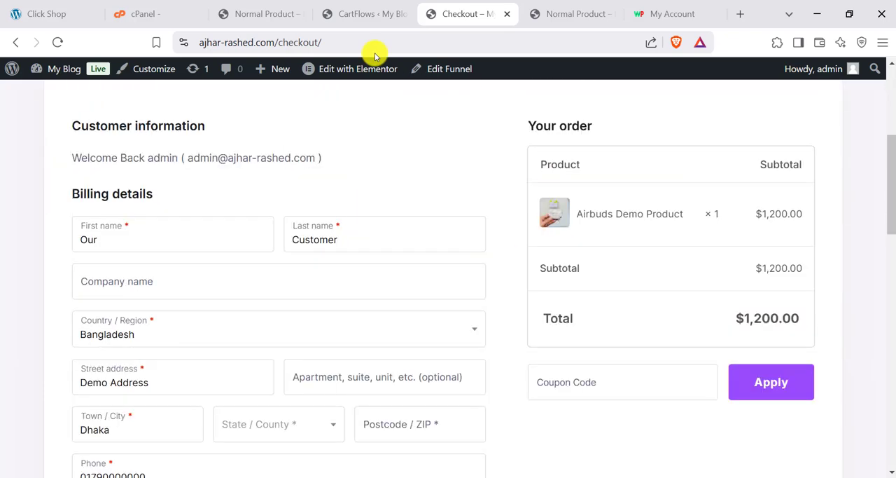
- Open the checkout form settings of the Store Checkout 02 funnel step in CartFlows
{"action": "left_click", "coordinate": [371, 13]}
{"action": "scroll", "coordinate": [388, 280], "scroll_direction": "down", "scroll_amount": 2}
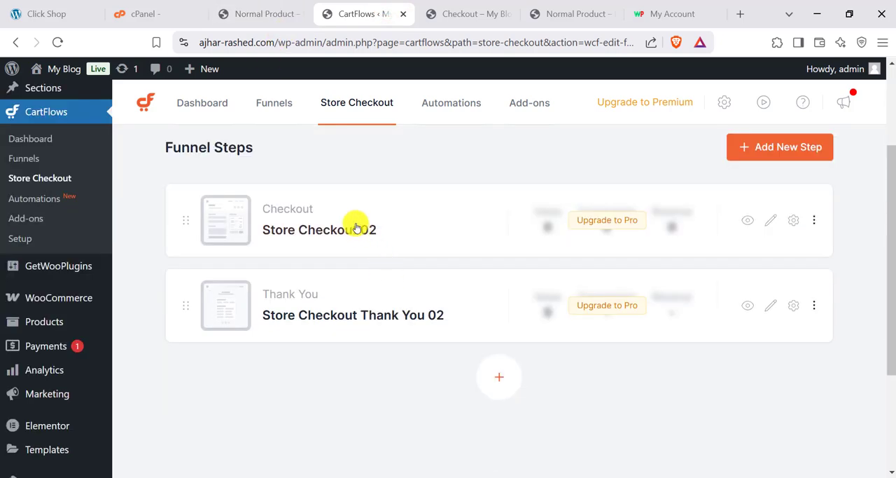
{"action": "scroll", "coordinate": [350, 142], "scroll_direction": "up", "scroll_amount": 2}
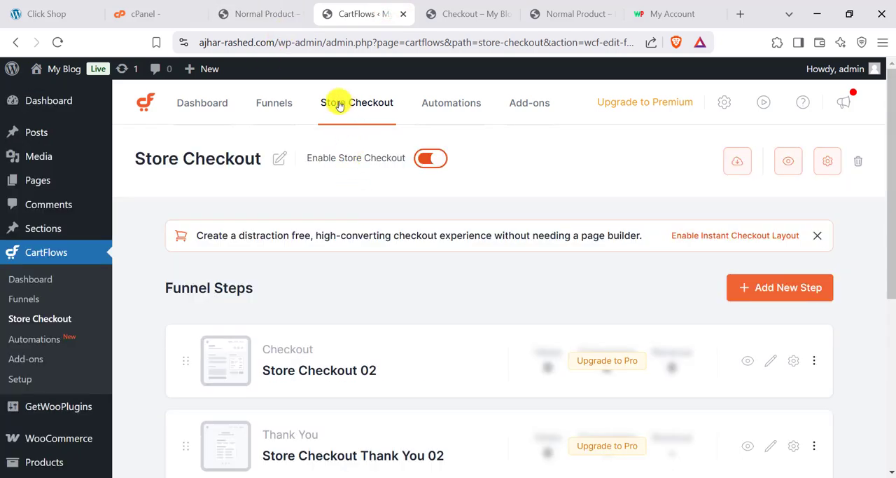
{"action": "scroll", "coordinate": [341, 292], "scroll_direction": "down", "scroll_amount": 1}
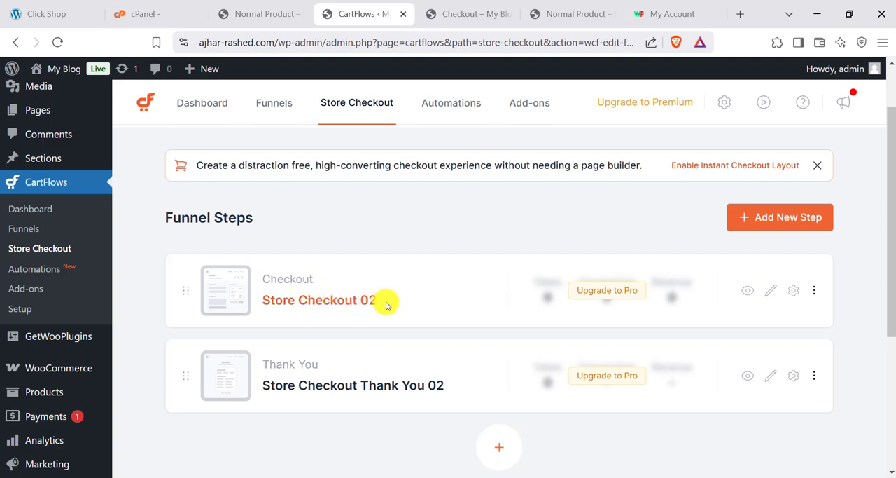
{"action": "left_click", "coordinate": [790, 292]}
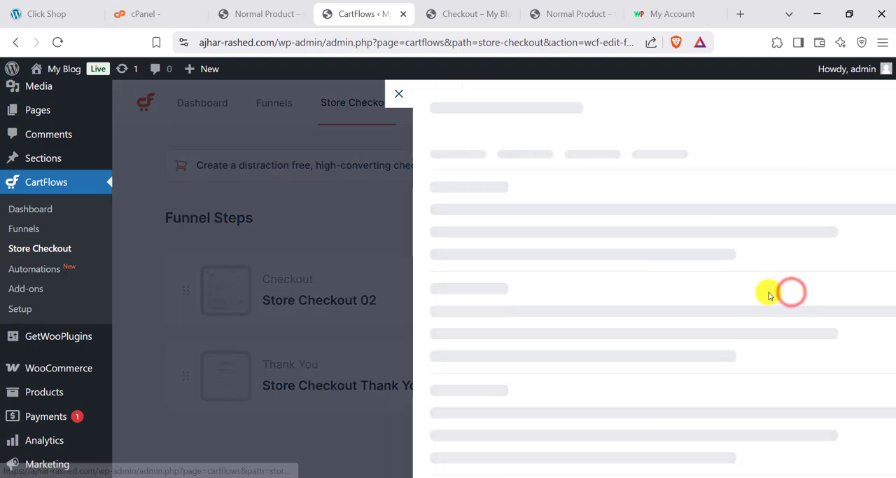
{"action": "left_click", "coordinate": [384, 158]}
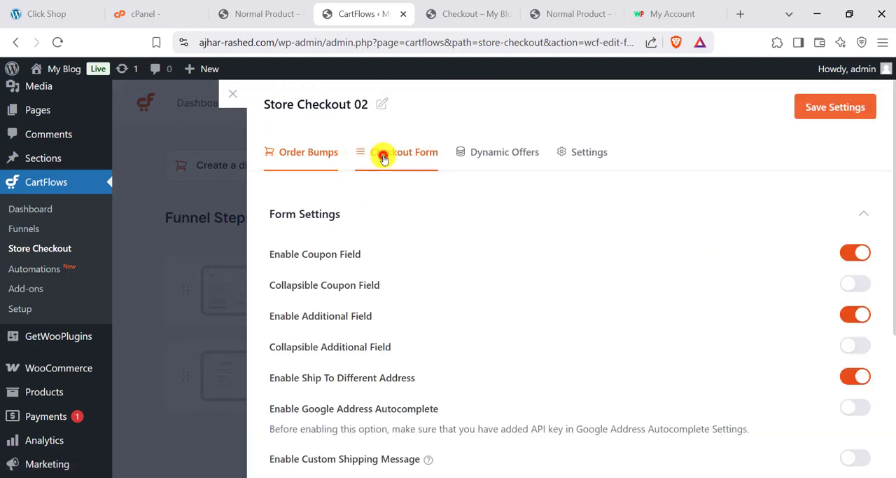
- Enable the custom field editor for the Store Checkout 02 form and bring up its billing fields
{"action": "scroll", "coordinate": [414, 228], "scroll_direction": "down", "scroll_amount": 3}
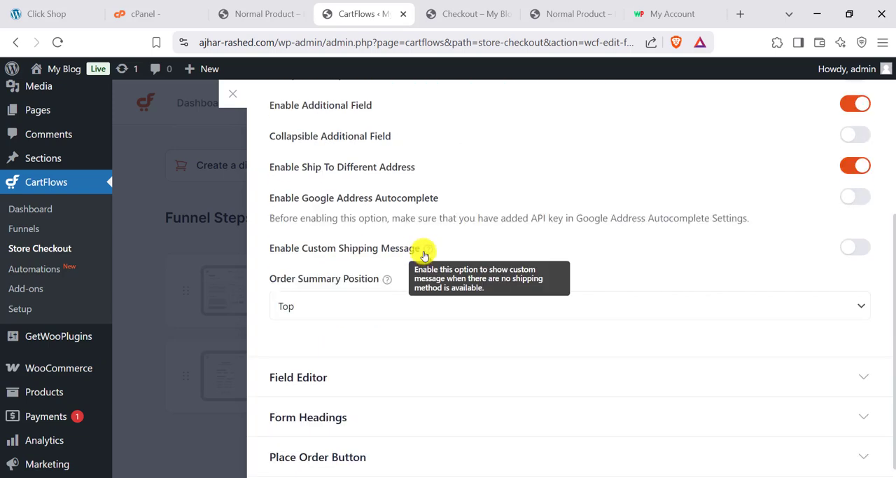
{"action": "left_click", "coordinate": [320, 361]}
{"action": "scroll", "coordinate": [464, 322], "scroll_direction": "down", "scroll_amount": 1}
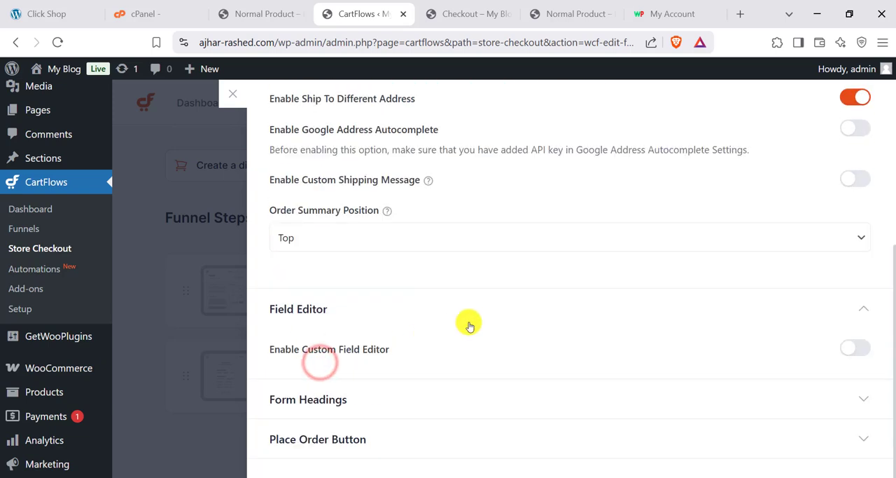
{"action": "left_click", "coordinate": [857, 350]}
{"action": "scroll", "coordinate": [848, 353], "scroll_direction": "down", "scroll_amount": 4}
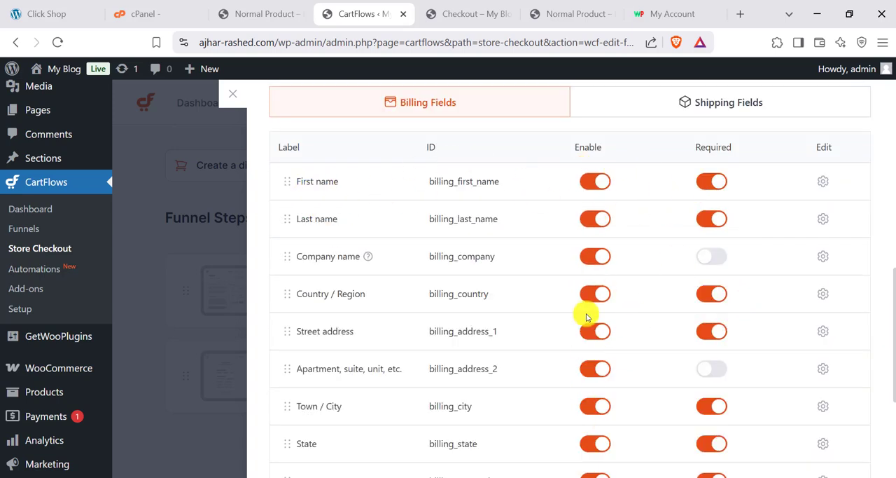
- Disable the Last name field among the checkout form's billing fields
{"action": "scroll", "coordinate": [586, 254], "scroll_direction": "down", "scroll_amount": 1}
{"action": "scroll", "coordinate": [383, 194], "scroll_direction": "up", "scroll_amount": 1}
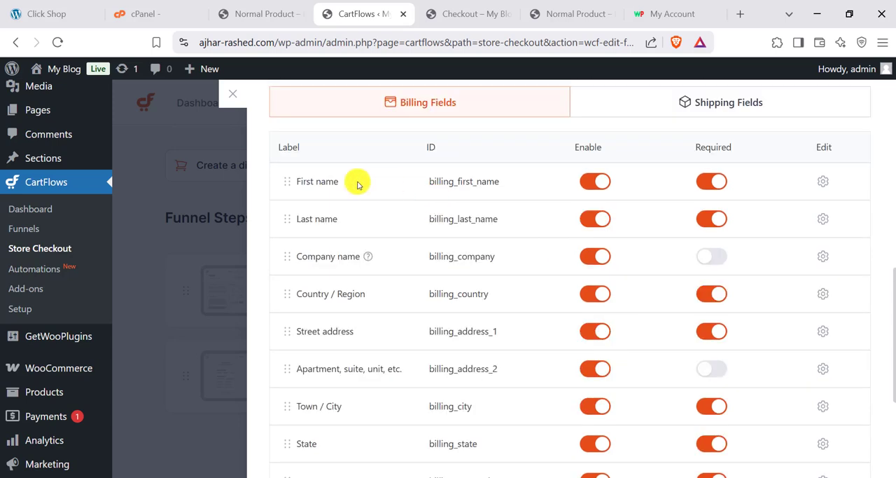
{"action": "left_click", "coordinate": [592, 222]}
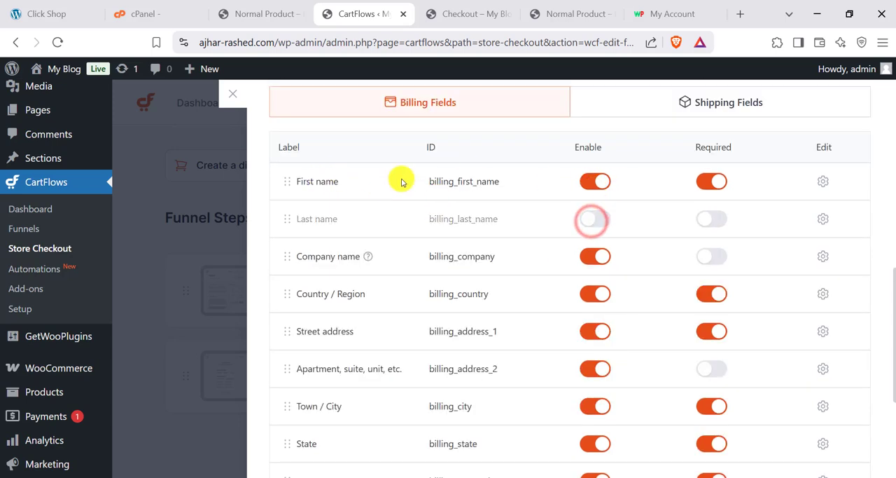
- Set the First name billing field's width to 100% and change its label to "Full Name"
{"action": "left_click", "coordinate": [825, 184]}
{"action": "scroll", "coordinate": [310, 286], "scroll_direction": "down", "scroll_amount": 1}
{"action": "left_click", "coordinate": [354, 180]}
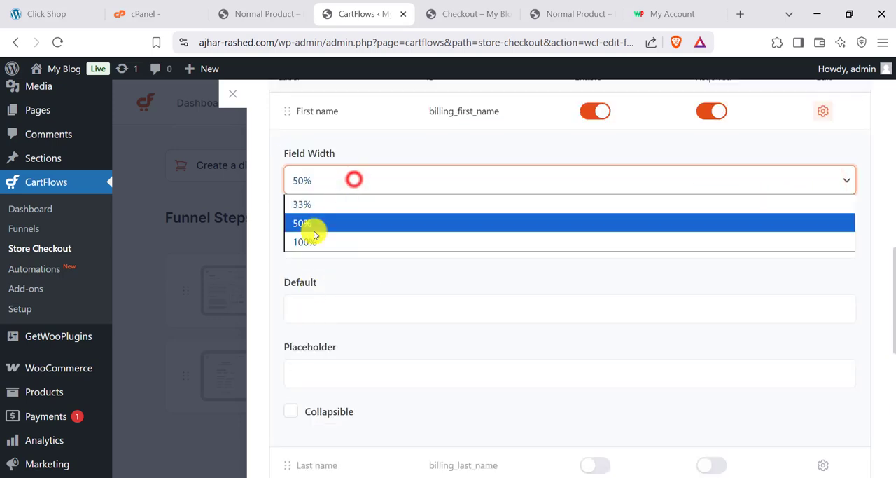
{"action": "left_click", "coordinate": [312, 239]}
{"action": "scroll", "coordinate": [371, 220], "scroll_direction": "up", "scroll_amount": 1}
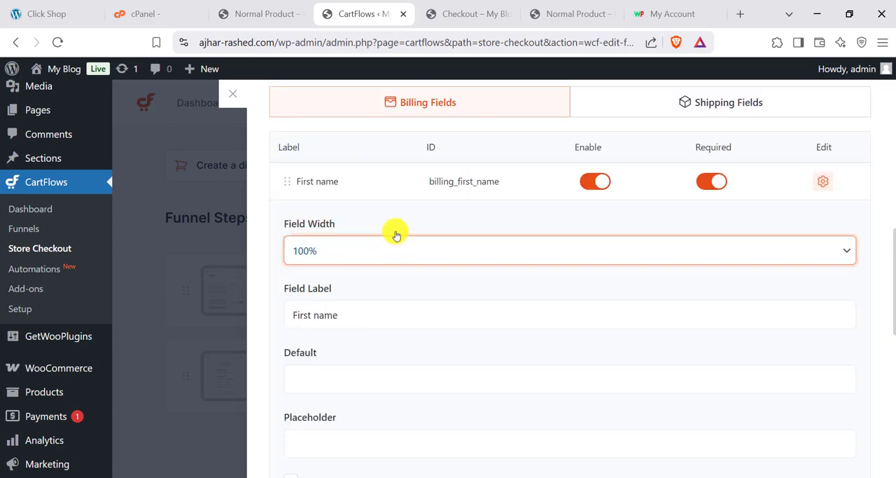
{"action": "left_click", "coordinate": [356, 318]}
{"action": "triple_click", "coordinate": [359, 318]}
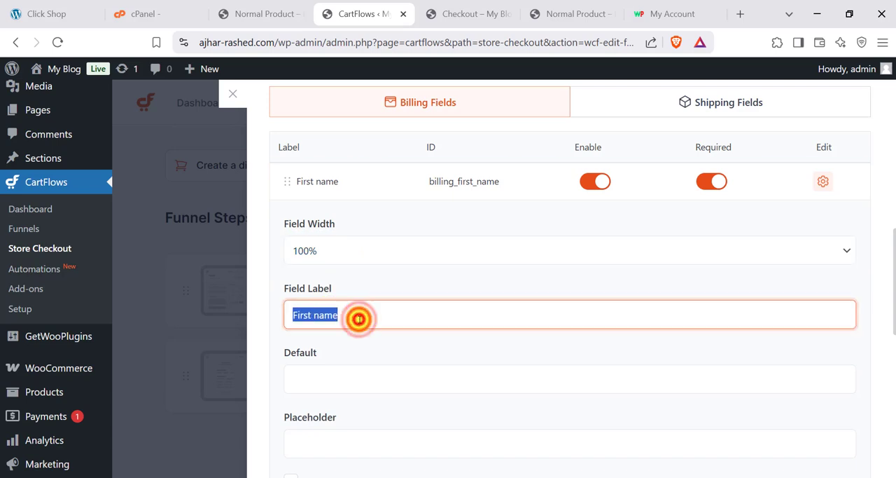
{"action": "type", "text": "F"}
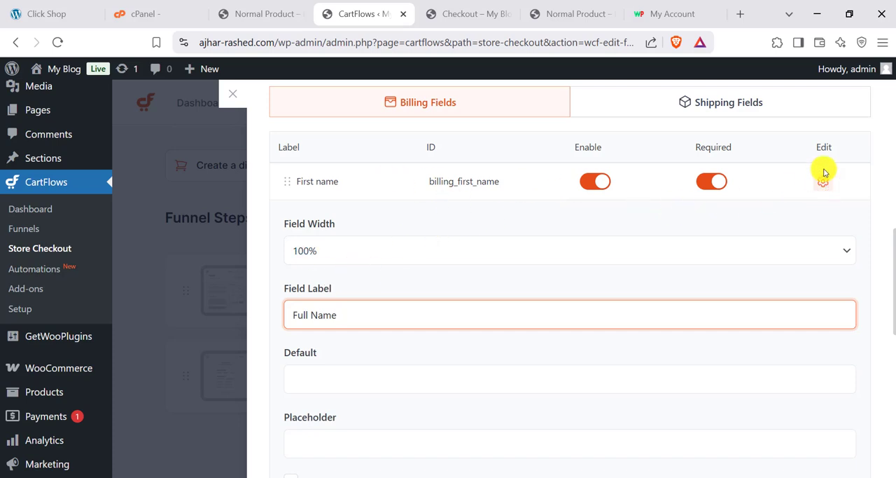
- Disable the Company name, Apartment, Town / City, State and PIN fields among the checkout form's billing fields
{"action": "scroll", "coordinate": [525, 340], "scroll_direction": "down", "scroll_amount": 4}
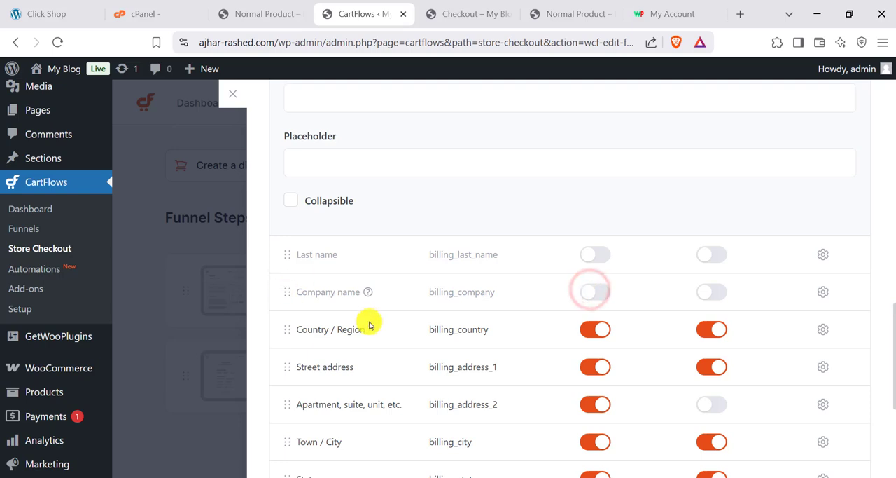
{"action": "scroll", "coordinate": [342, 301], "scroll_direction": "down", "scroll_amount": 1}
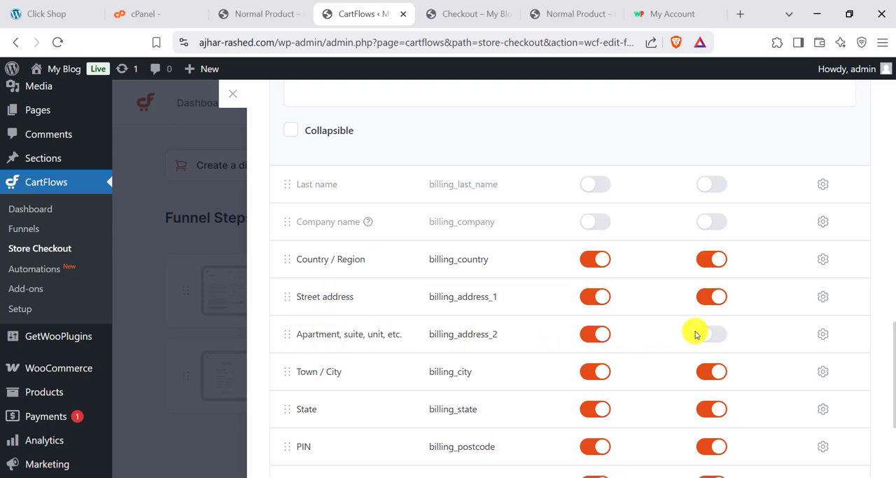
{"action": "left_click", "coordinate": [590, 337]}
{"action": "scroll", "coordinate": [417, 343], "scroll_direction": "down", "scroll_amount": 1}
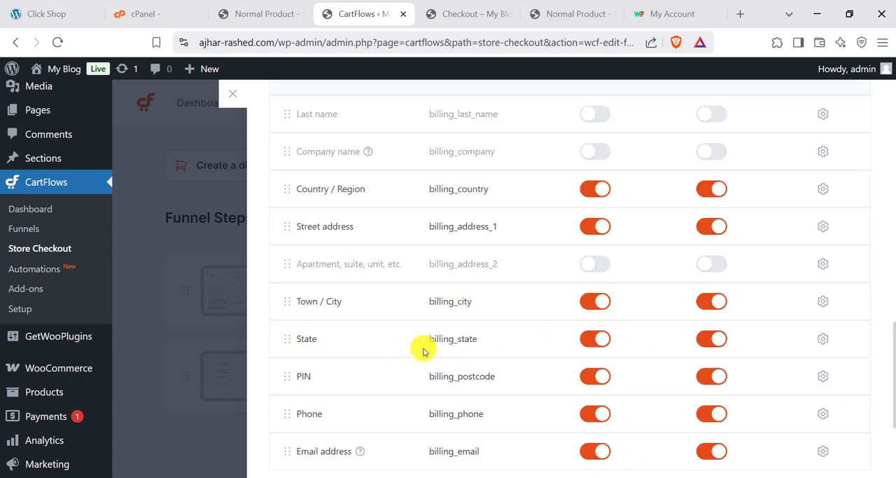
{"action": "left_click", "coordinate": [586, 302]}
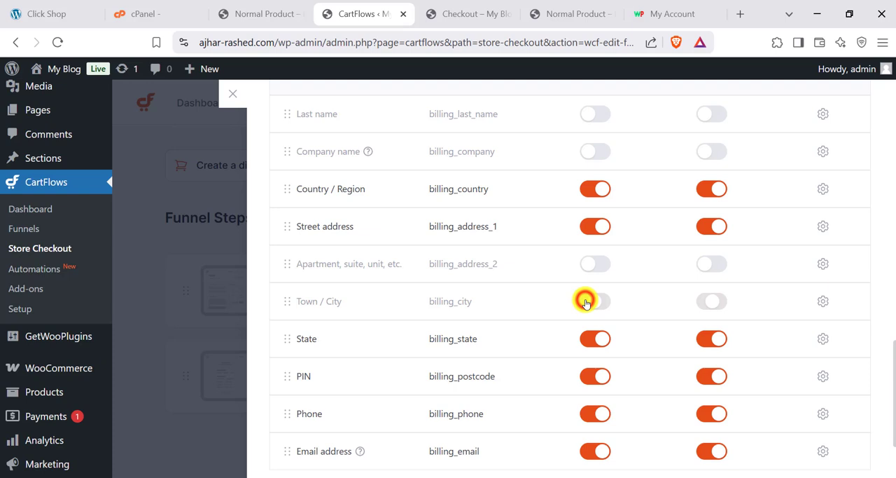
{"action": "left_click", "coordinate": [590, 340]}
{"action": "left_click", "coordinate": [592, 375]}
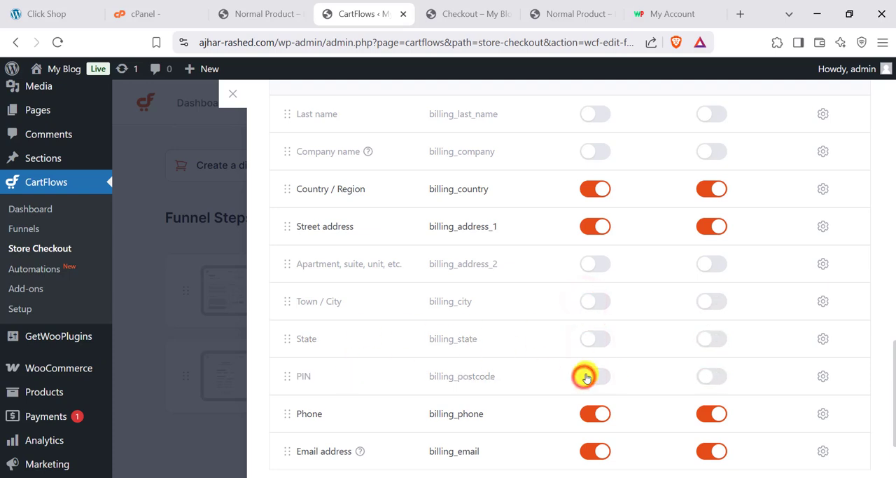
- Save the edited billing fields of Store Checkout 02 and reload the live checkout page
{"action": "scroll", "coordinate": [420, 357], "scroll_direction": "down", "scroll_amount": 1}
{"action": "scroll", "coordinate": [474, 368], "scroll_direction": "down", "scroll_amount": 1}
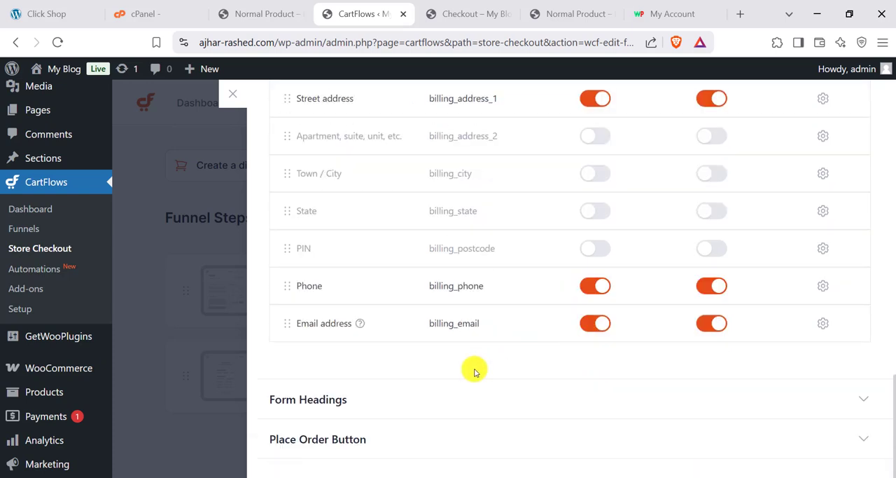
{"action": "scroll", "coordinate": [474, 370], "scroll_direction": "up", "scroll_amount": 2}
{"action": "scroll", "coordinate": [331, 249], "scroll_direction": "up", "scroll_amount": 1}
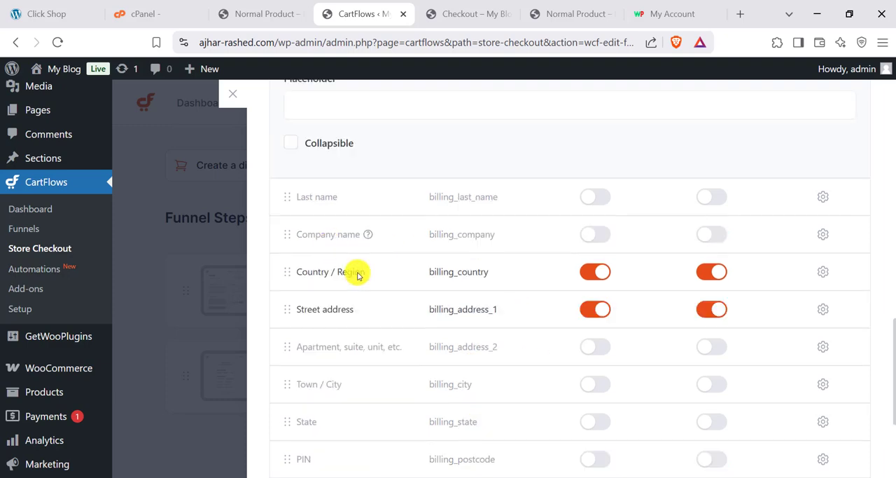
{"action": "scroll", "coordinate": [526, 311], "scroll_direction": "down", "scroll_amount": 3}
{"action": "scroll", "coordinate": [526, 324], "scroll_direction": "up", "scroll_amount": 10}
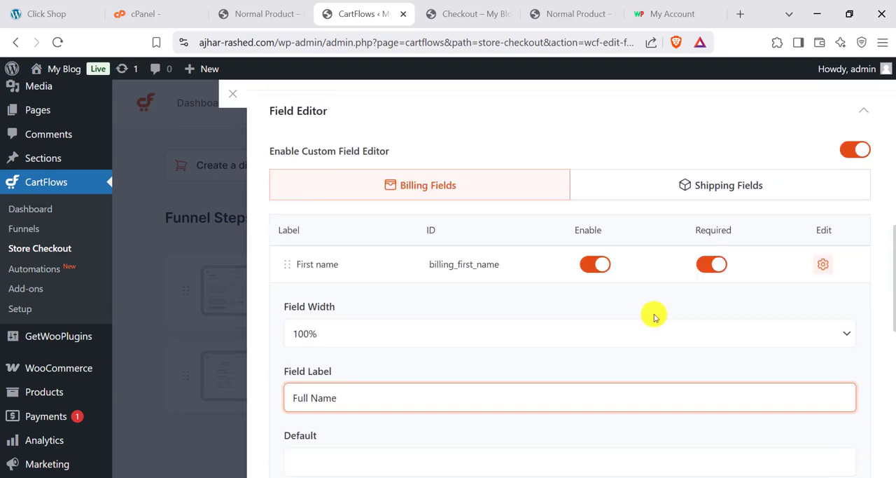
{"action": "scroll", "coordinate": [827, 199], "scroll_direction": "up", "scroll_amount": 5}
{"action": "left_click", "coordinate": [844, 108]}
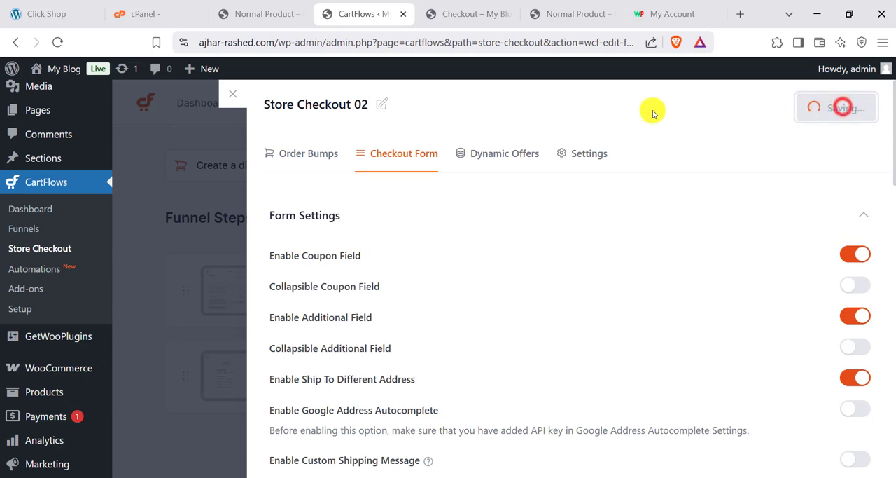
{"action": "left_click", "coordinate": [452, 14]}
{"action": "left_click", "coordinate": [58, 42]}
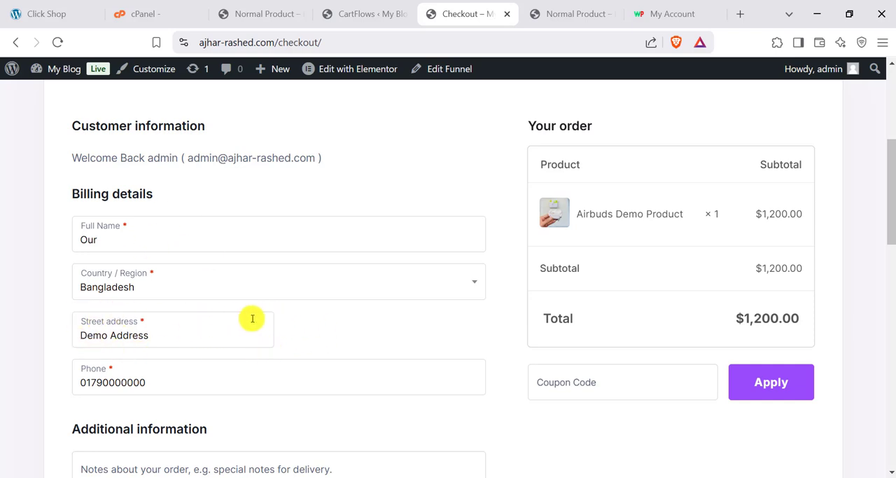
- Return to the checkout form's billing fields in CartFlows and set the Street address field's width to 100%
{"action": "left_click", "coordinate": [353, 7]}
{"action": "scroll", "coordinate": [456, 246], "scroll_direction": "down", "scroll_amount": 7}
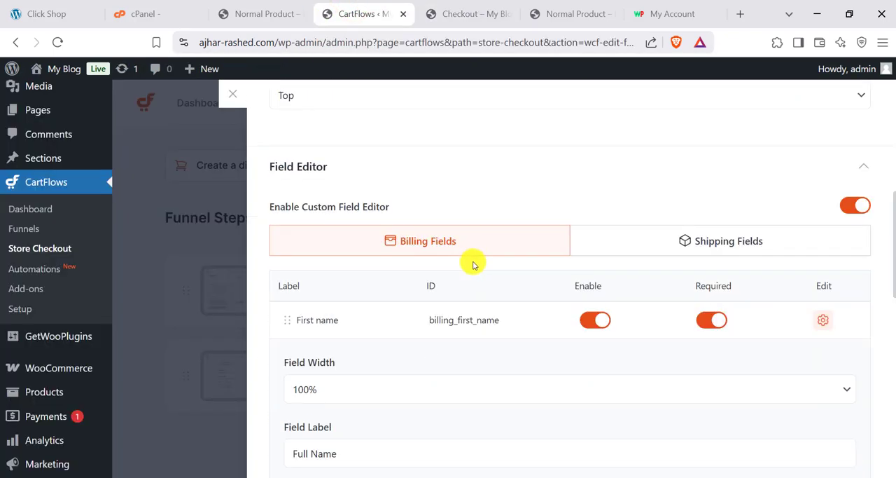
{"action": "scroll", "coordinate": [348, 296], "scroll_direction": "down", "scroll_amount": 6}
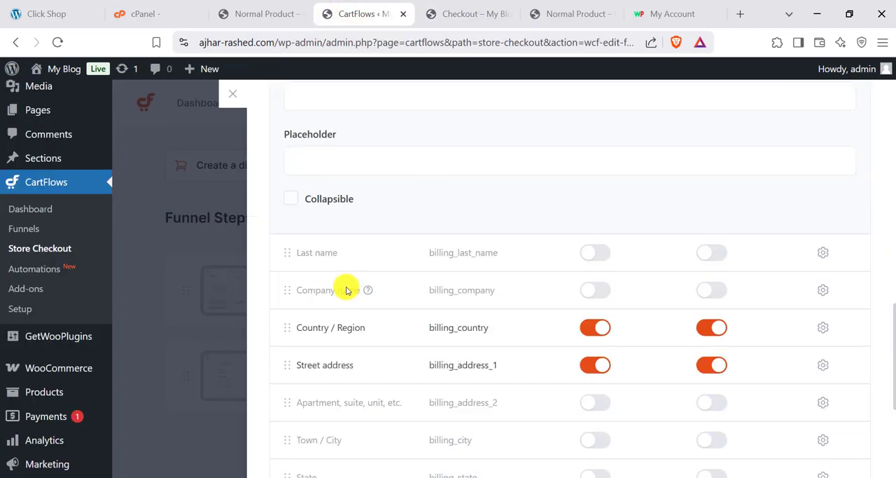
{"action": "scroll", "coordinate": [329, 280], "scroll_direction": "down", "scroll_amount": 1}
{"action": "scroll", "coordinate": [326, 224], "scroll_direction": "up", "scroll_amount": 1}
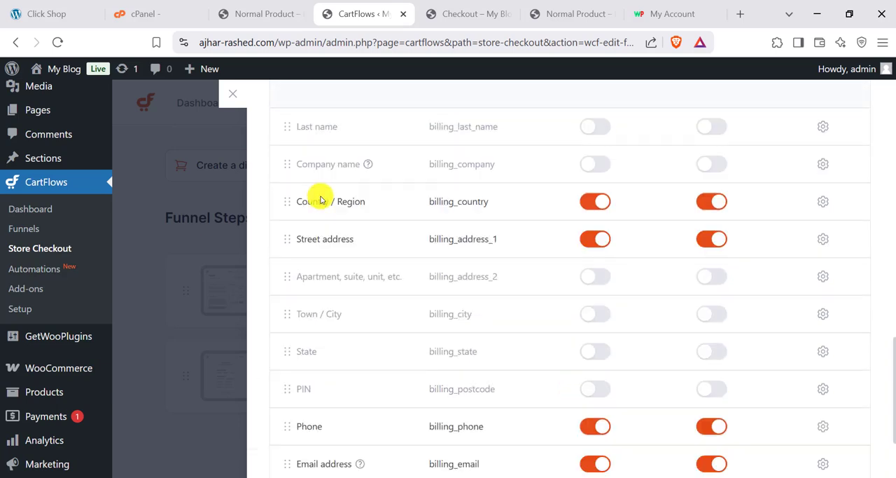
{"action": "left_click", "coordinate": [821, 238]}
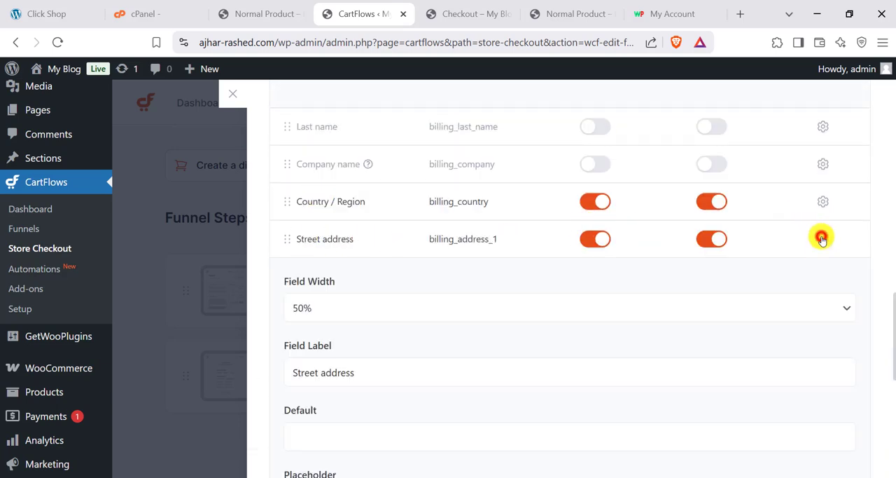
{"action": "left_click", "coordinate": [348, 310]}
{"action": "left_click", "coordinate": [308, 369]}
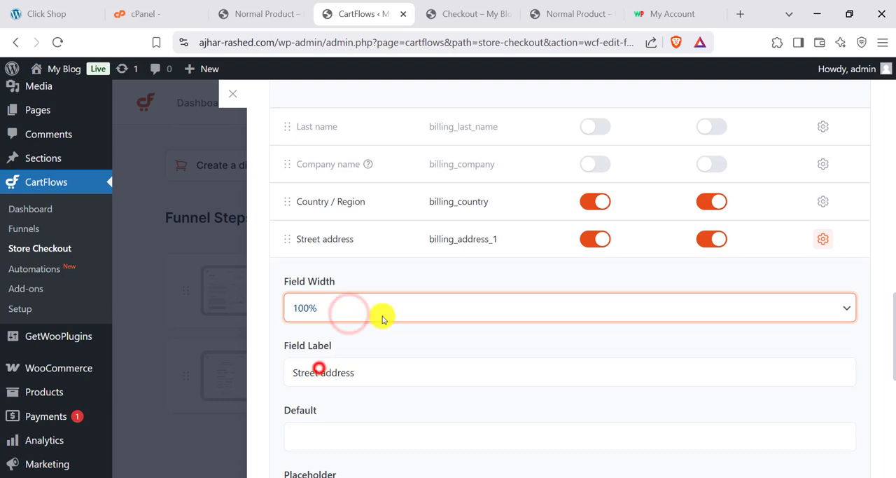
- Save the Street address width change and refresh the store's checkout page
{"action": "scroll", "coordinate": [738, 240], "scroll_direction": "up", "scroll_amount": 10}
{"action": "left_click", "coordinate": [812, 108]}
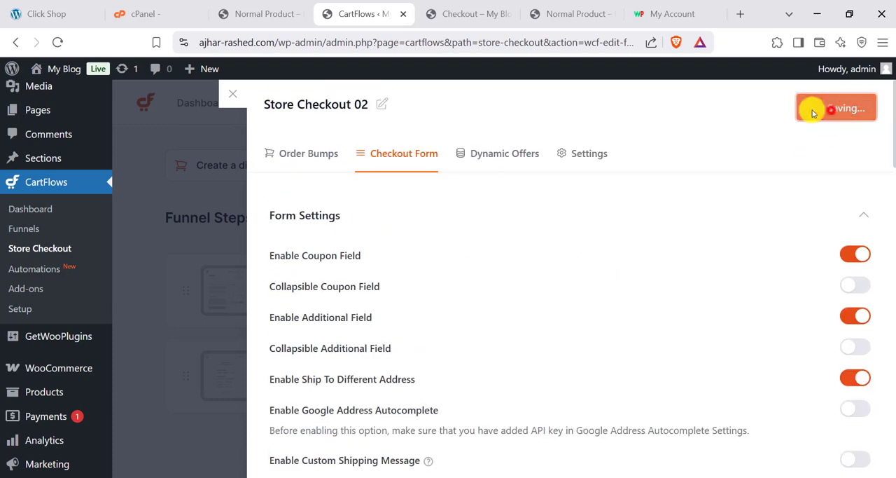
{"action": "left_click", "coordinate": [471, 14]}
{"action": "left_click", "coordinate": [59, 43]}
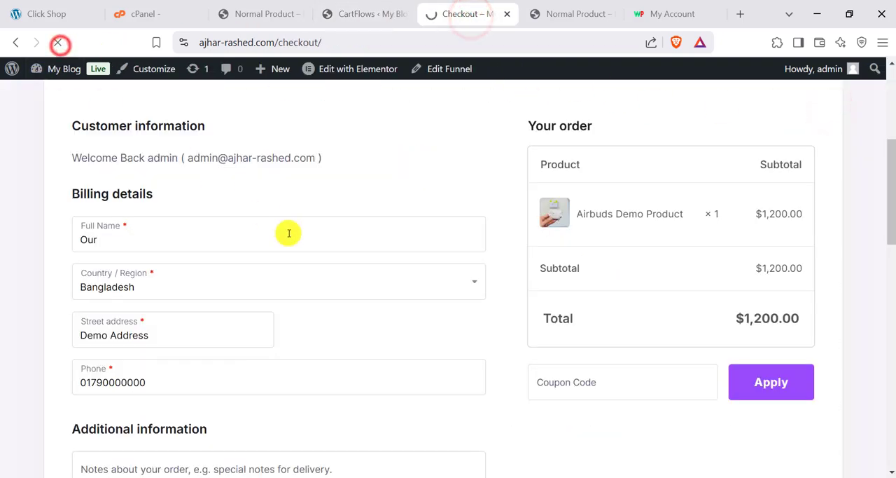
- Examine the refreshed checkout page from its header to its footer, including the billing details, payment section and order summary
{"action": "scroll", "coordinate": [286, 273], "scroll_direction": "down", "scroll_amount": 3}
{"action": "scroll", "coordinate": [242, 289], "scroll_direction": "down", "scroll_amount": 5}
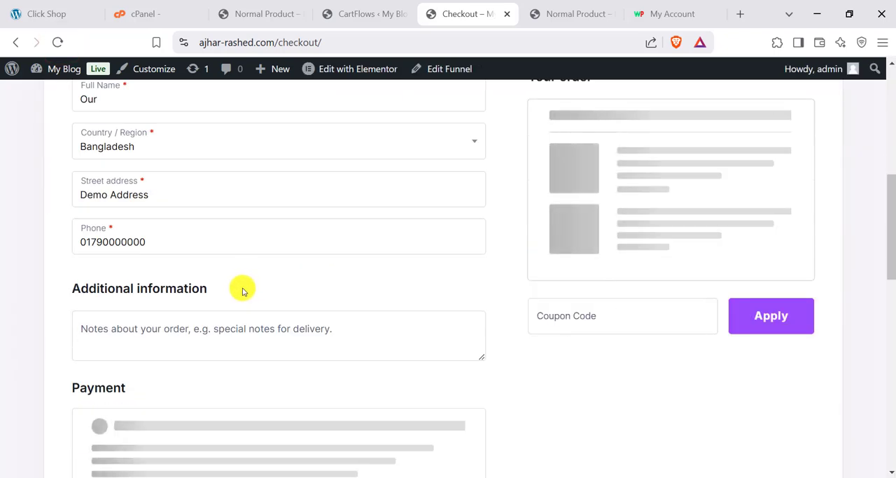
{"action": "scroll", "coordinate": [185, 263], "scroll_direction": "up", "scroll_amount": 4}
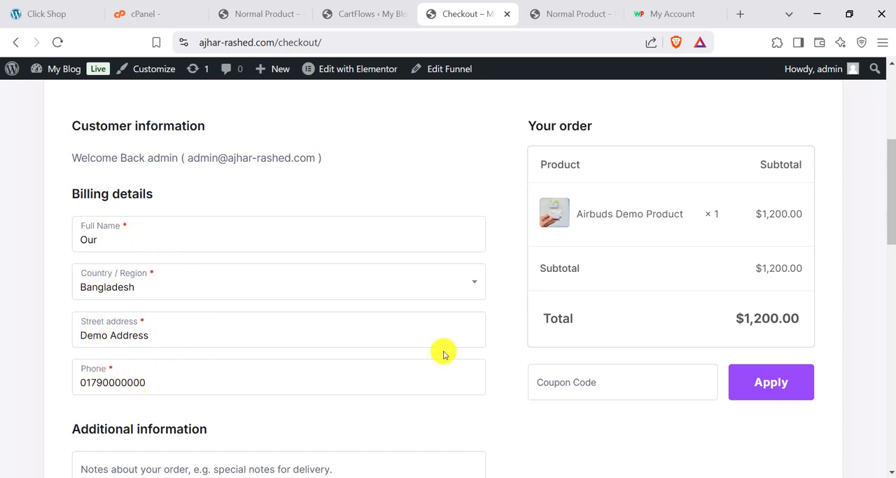
{"action": "scroll", "coordinate": [194, 326], "scroll_direction": "down", "scroll_amount": 5}
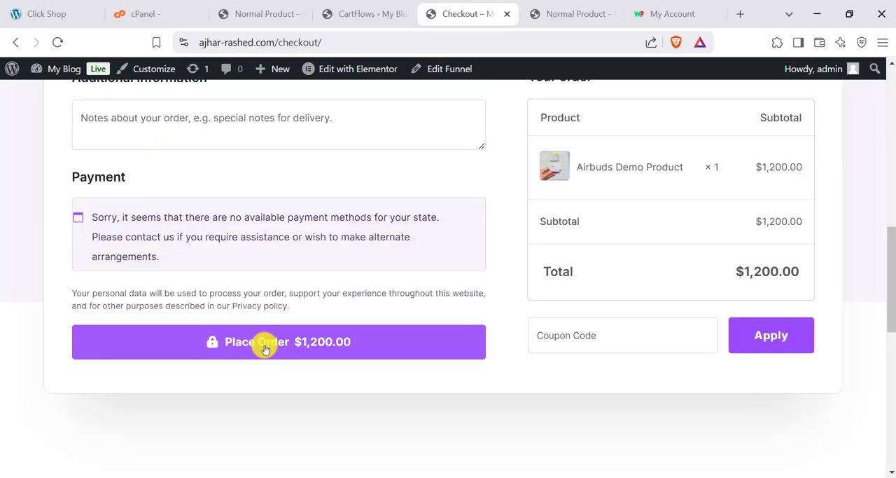
{"action": "scroll", "coordinate": [264, 342], "scroll_direction": "up", "scroll_amount": 2}
{"action": "scroll", "coordinate": [261, 336], "scroll_direction": "up", "scroll_amount": 2}
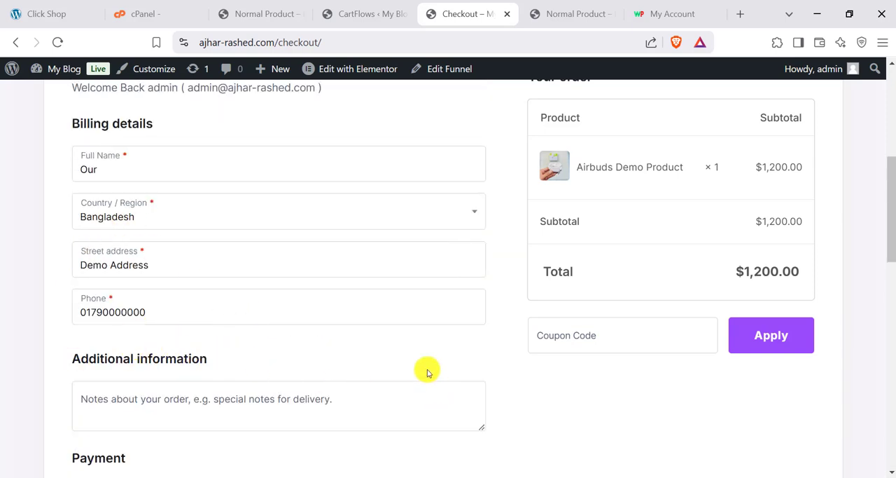
{"action": "scroll", "coordinate": [428, 373], "scroll_direction": "up", "scroll_amount": 1}
{"action": "scroll", "coordinate": [309, 253], "scroll_direction": "up", "scroll_amount": 2}
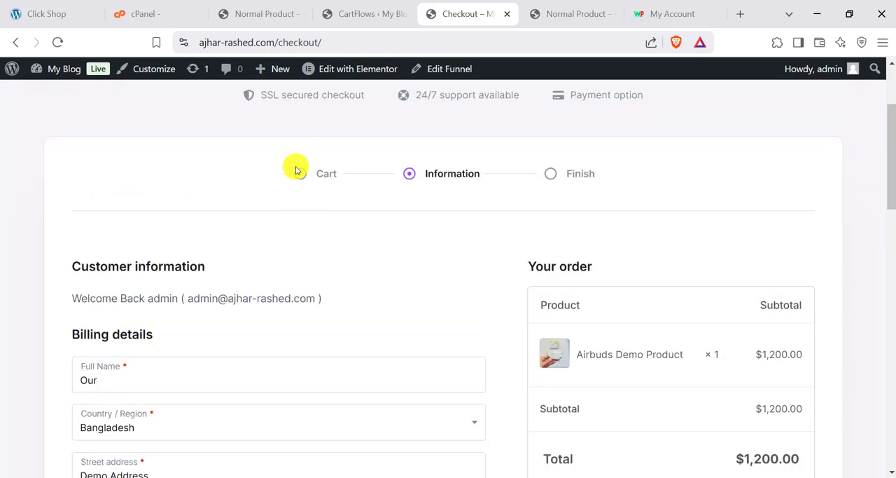
{"action": "scroll", "coordinate": [427, 188], "scroll_direction": "up", "scroll_amount": 2}
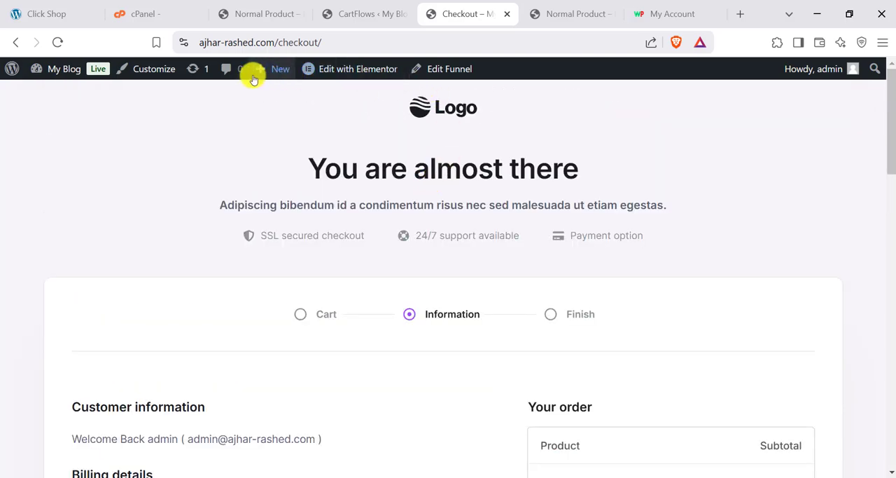
{"action": "scroll", "coordinate": [394, 274], "scroll_direction": "down", "scroll_amount": 20}
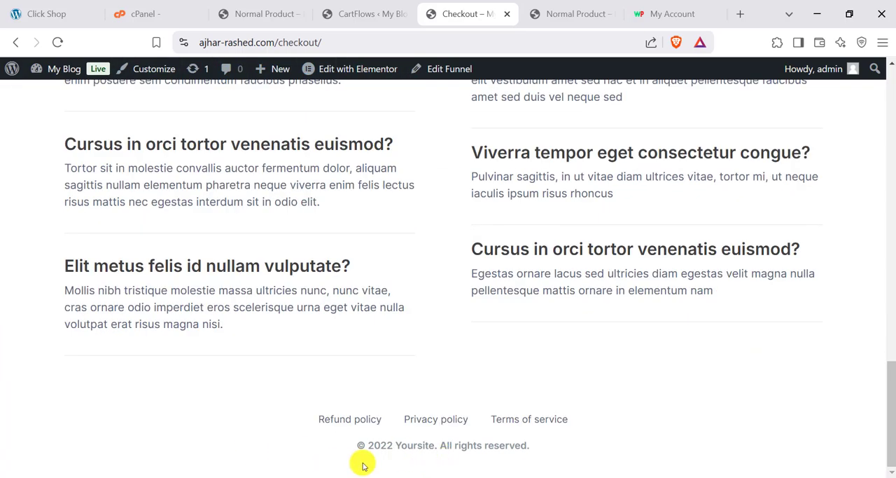
{"action": "scroll", "coordinate": [392, 420], "scroll_direction": "up", "scroll_amount": 20}
{"action": "mouse_move", "coordinate": [350, 72]}
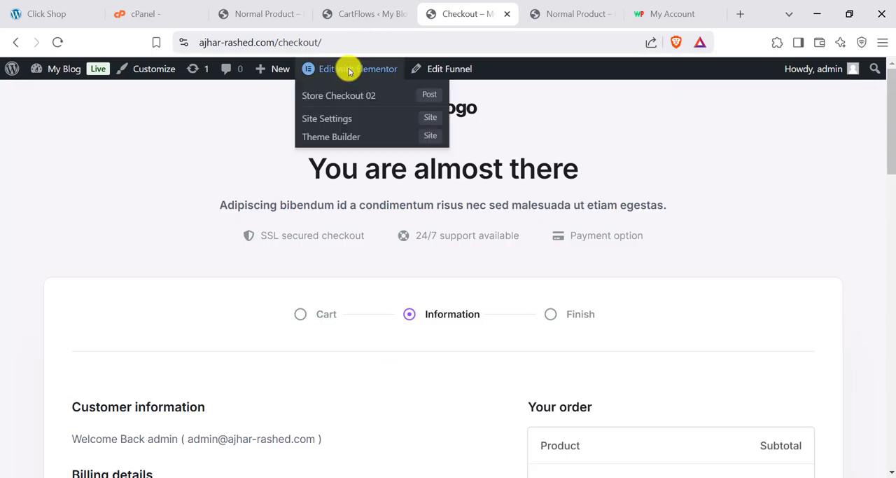
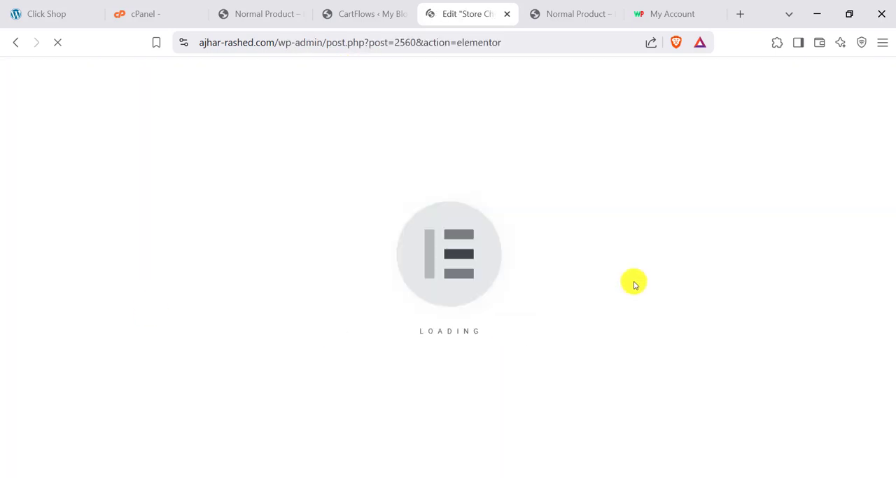
- Close the Store Checkout 02 settings in CartFlows and return to its page in the Elementor editor
{"action": "left_click", "coordinate": [361, 11]}
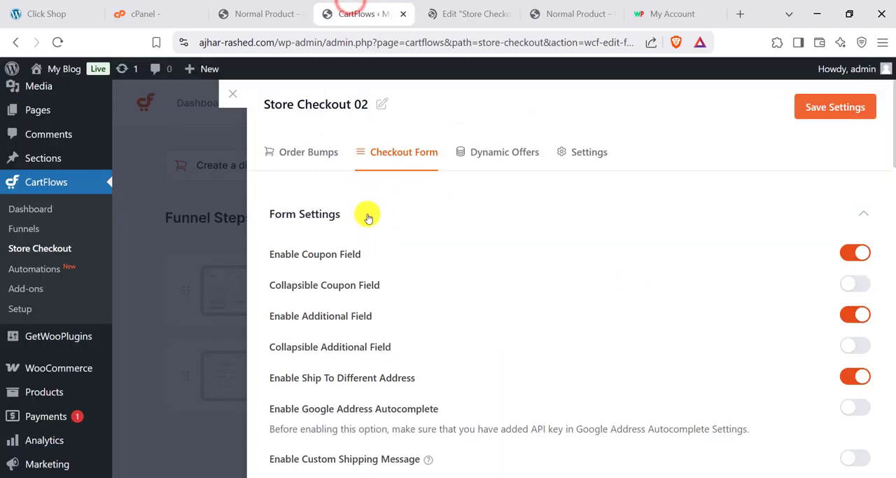
{"action": "left_click", "coordinate": [234, 94]}
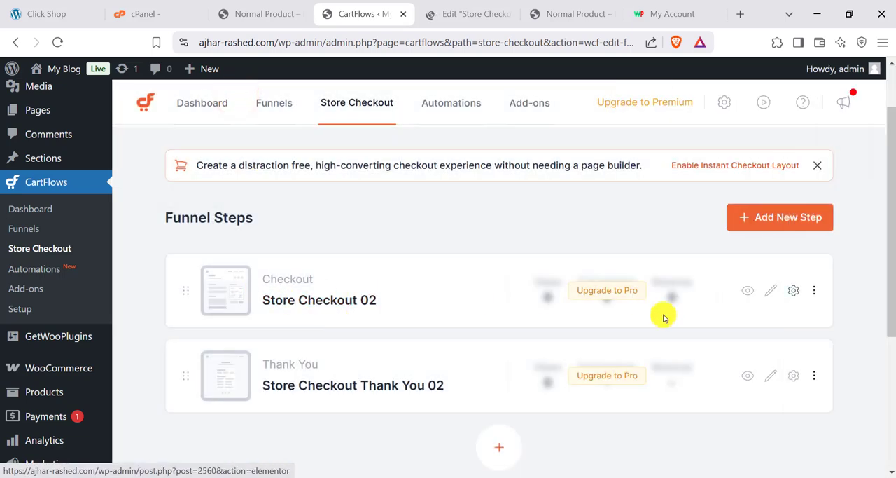
{"action": "left_click", "coordinate": [463, 7]}
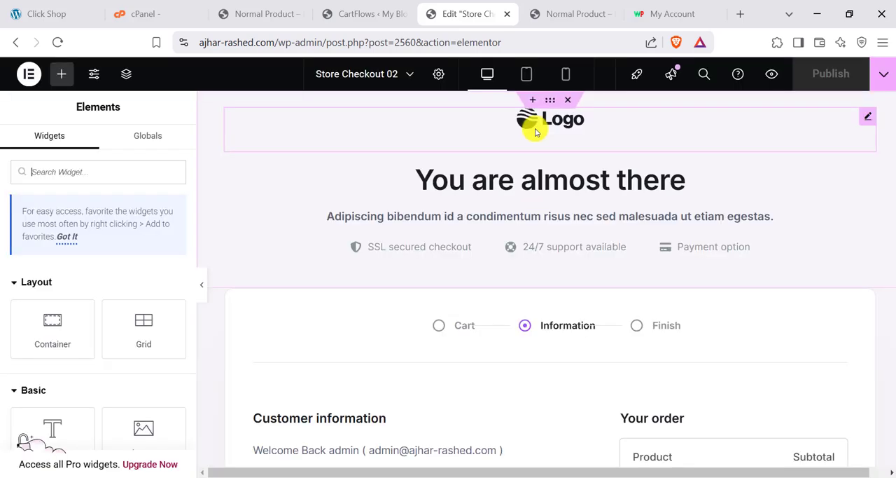
{"action": "scroll", "coordinate": [77, 283], "scroll_direction": "down", "scroll_amount": 1}
{"action": "scroll", "coordinate": [112, 203], "scroll_direction": "up", "scroll_amount": 1}
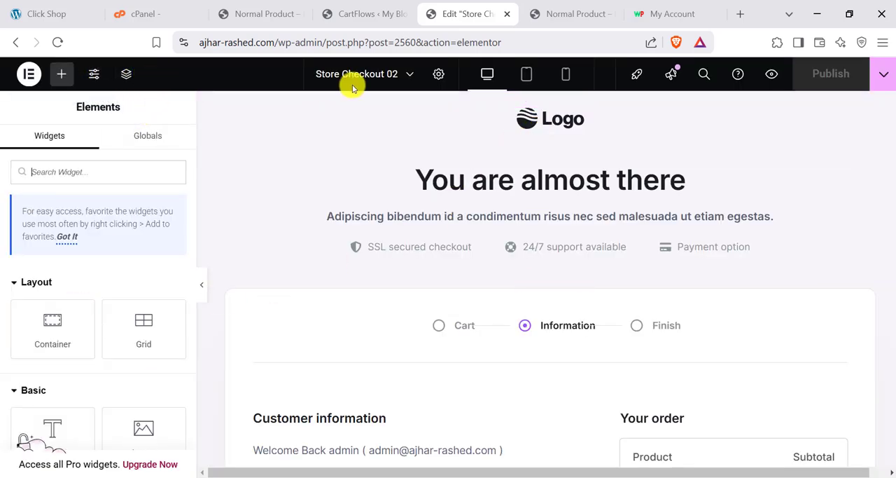
- Hide the title of Store Checkout 02 and choose a page layout that includes the store's own header
{"action": "left_click", "coordinate": [439, 75]}
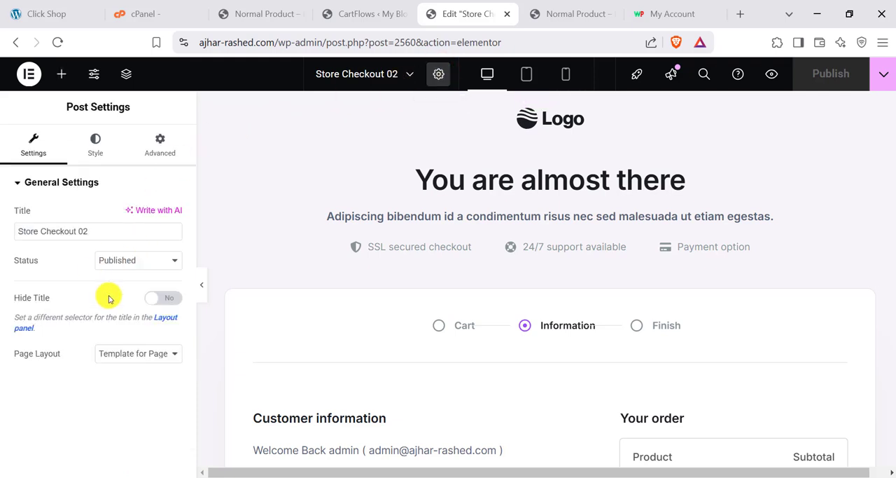
{"action": "left_click", "coordinate": [168, 300]}
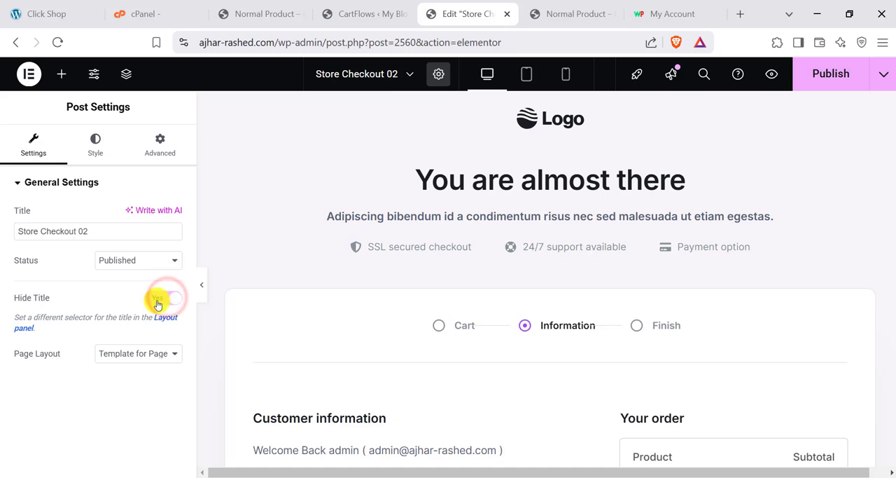
{"action": "left_click", "coordinate": [123, 357]}
{"action": "left_click", "coordinate": [121, 368]}
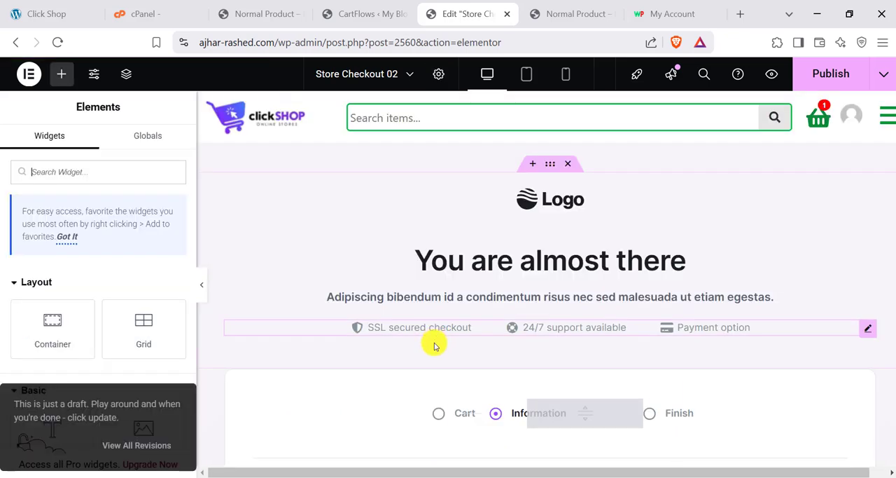
- Delete the placeholder logo image and the "Adipiscing bibendum" subtitle from the checkout page's top section
{"action": "scroll", "coordinate": [434, 344], "scroll_direction": "down", "scroll_amount": 1}
{"action": "scroll", "coordinate": [530, 306], "scroll_direction": "down", "scroll_amount": 1}
{"action": "scroll", "coordinate": [531, 307], "scroll_direction": "up", "scroll_amount": 2}
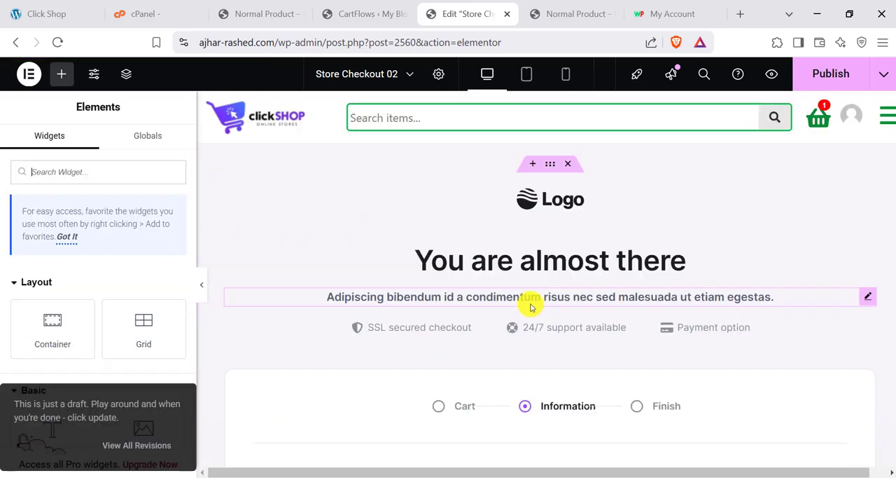
{"action": "scroll", "coordinate": [690, 280], "scroll_direction": "down", "scroll_amount": 20}
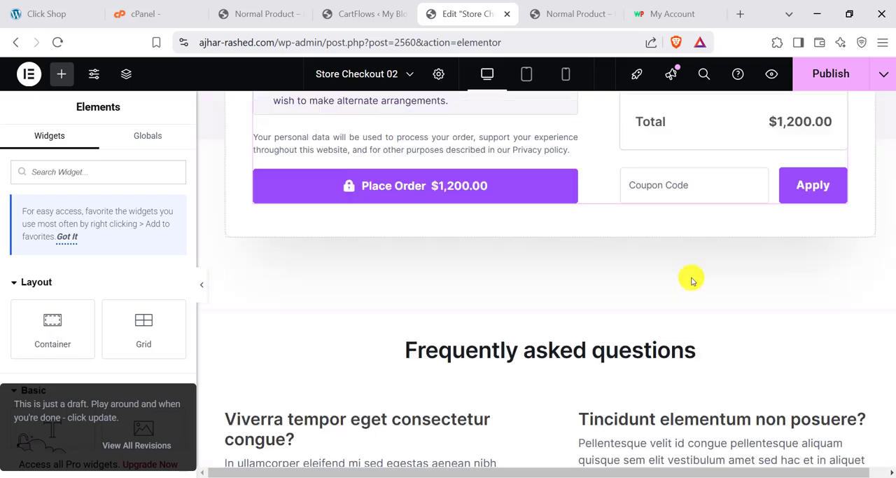
{"action": "scroll", "coordinate": [610, 310], "scroll_direction": "up", "scroll_amount": 20}
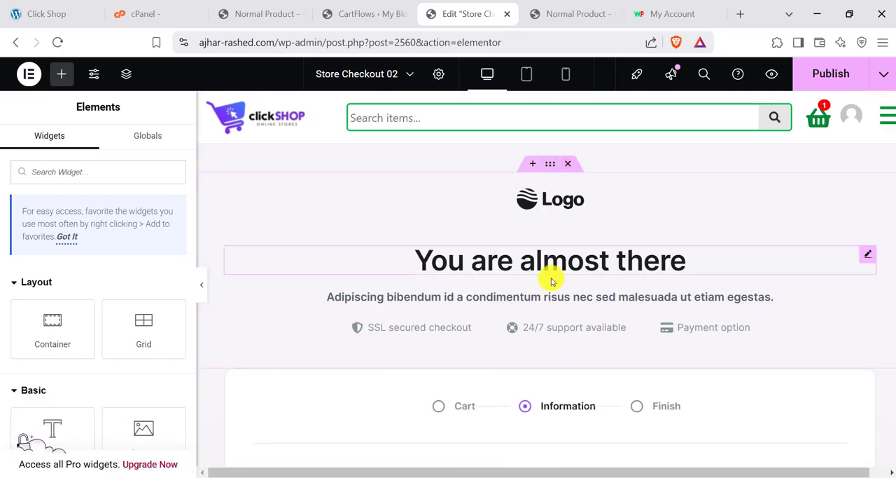
{"action": "right_click", "coordinate": [595, 202]}
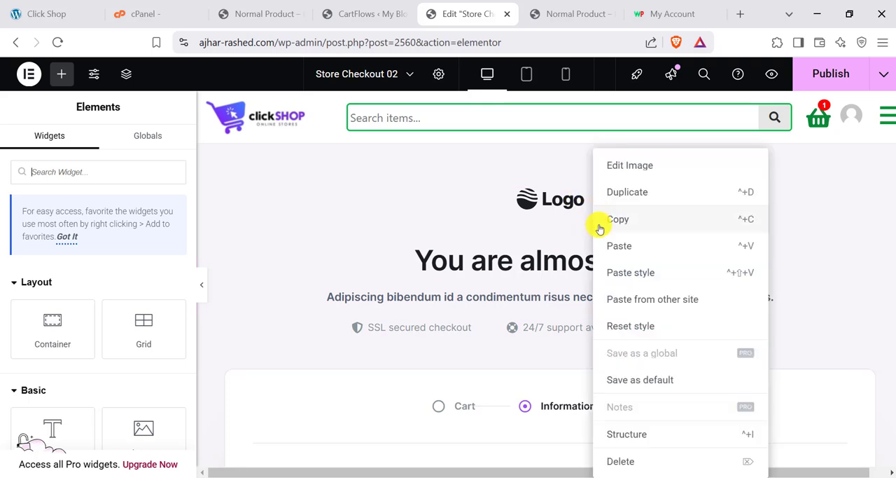
{"action": "left_click", "coordinate": [629, 459]}
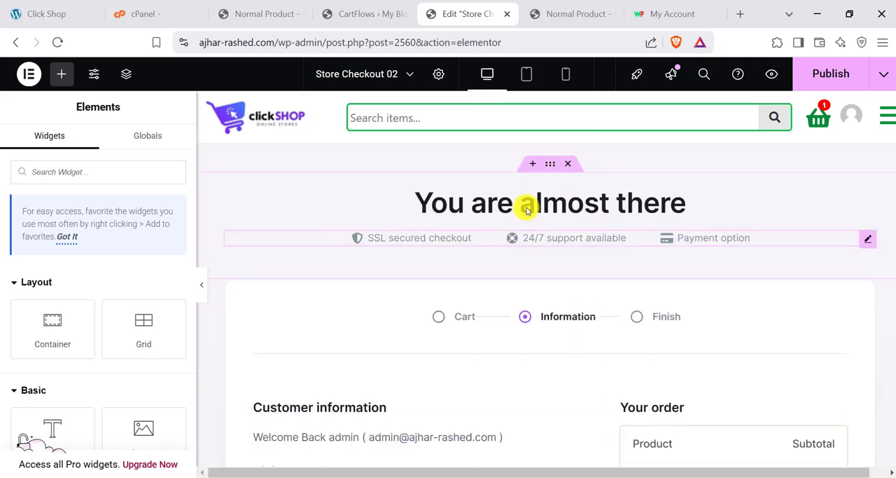
- Change the "You are almost there" heading text to "Checkout"
{"action": "left_click", "coordinate": [560, 194]}
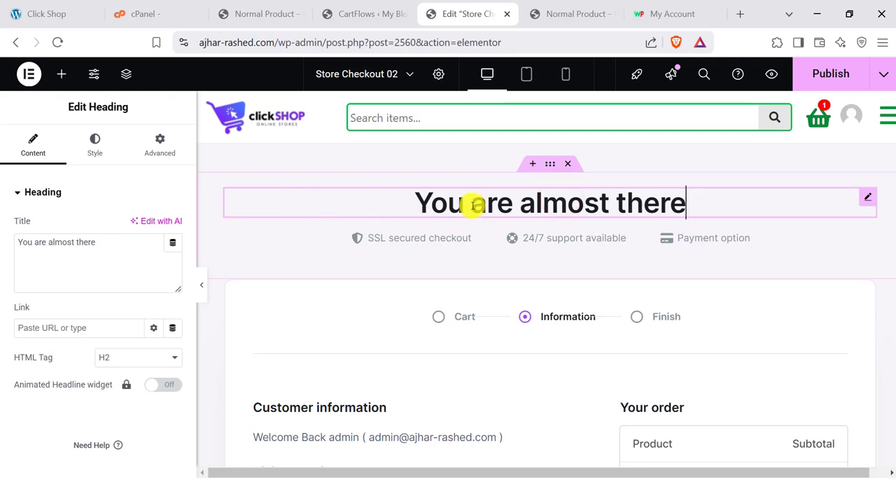
{"action": "triple_click", "coordinate": [66, 242]}
{"action": "type", "text": "Checkout"}
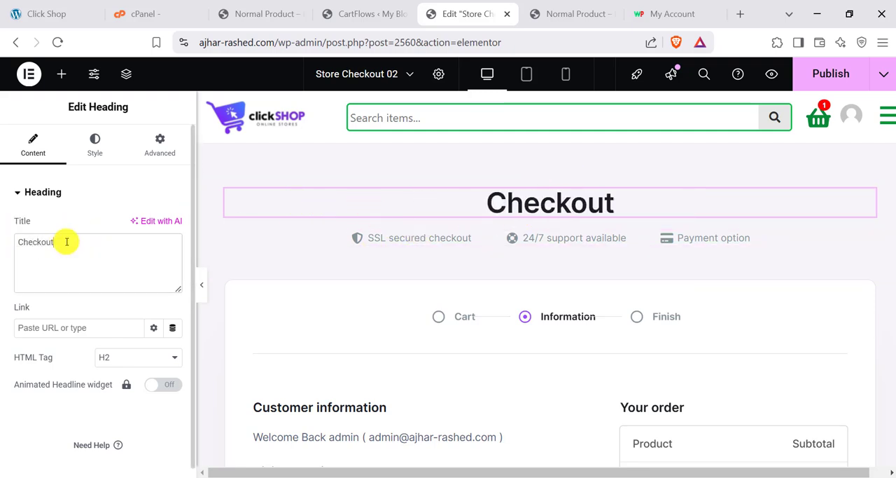
- Set the checkout form's global primary color to green #17A926
{"action": "scroll", "coordinate": [395, 300], "scroll_direction": "down", "scroll_amount": 5}
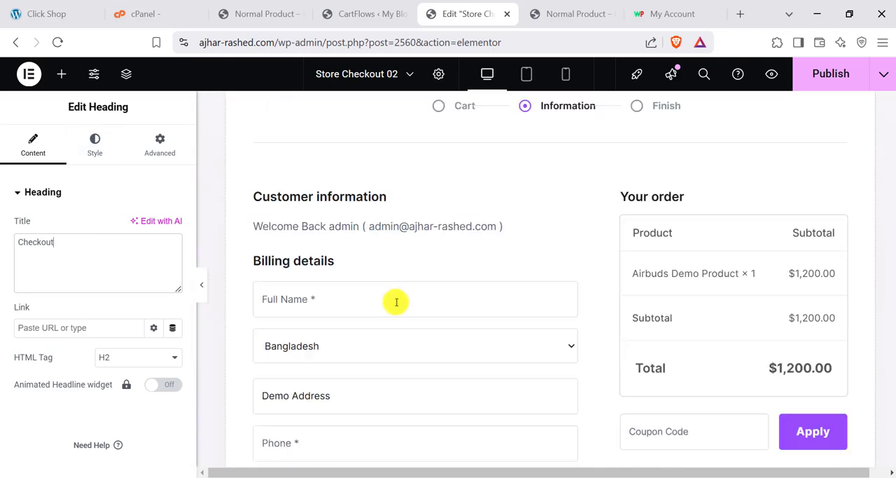
{"action": "scroll", "coordinate": [771, 255], "scroll_direction": "up", "scroll_amount": 3}
{"action": "left_click", "coordinate": [841, 250]}
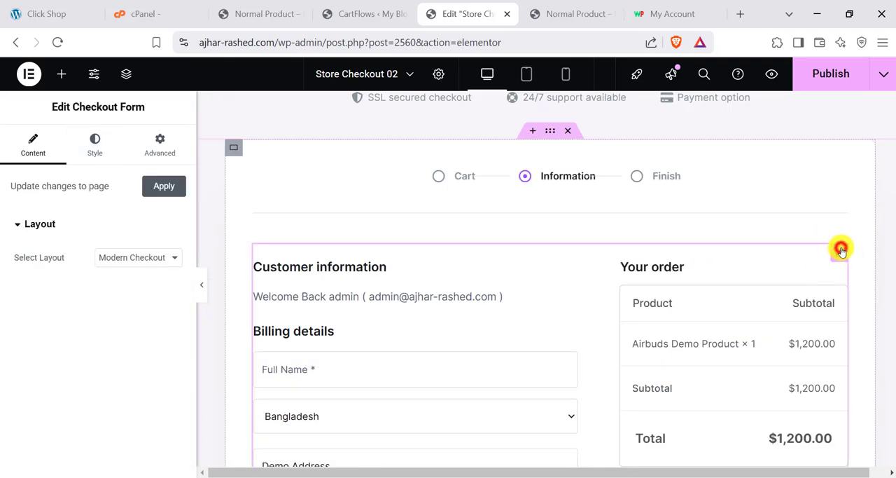
{"action": "left_click", "coordinate": [89, 145]}
{"action": "left_click", "coordinate": [173, 257]}
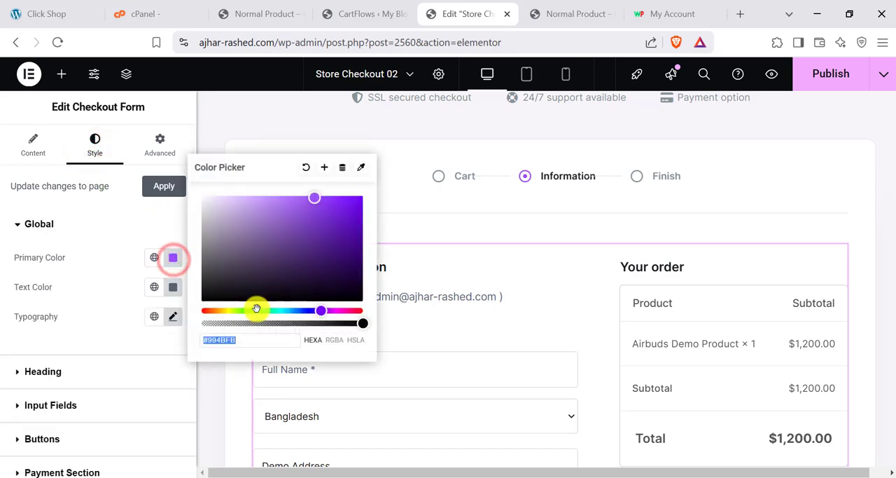
{"action": "left_click_drag", "start_coordinate": [281, 308], "coordinate": [258, 308]}
{"action": "left_click_drag", "start_coordinate": [340, 228], "coordinate": [359, 227]}
{"action": "scroll", "coordinate": [486, 261], "scroll_direction": "down", "scroll_amount": 7}
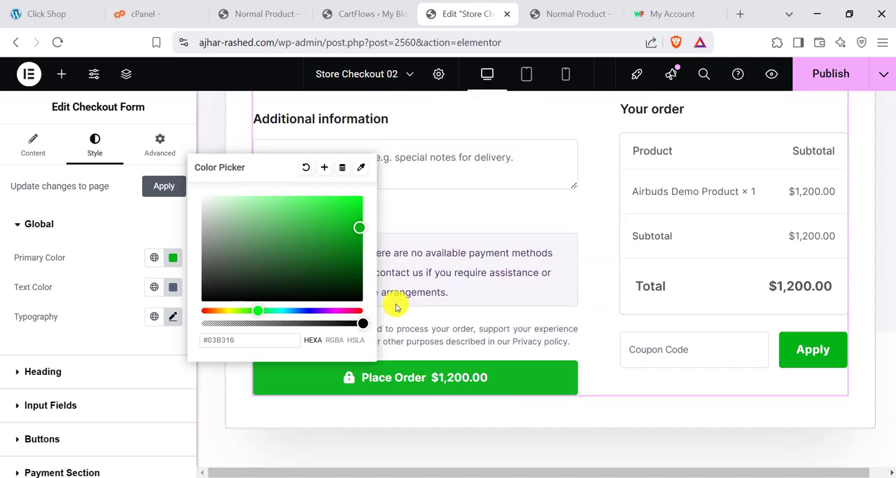
{"action": "left_click", "coordinate": [346, 228]}
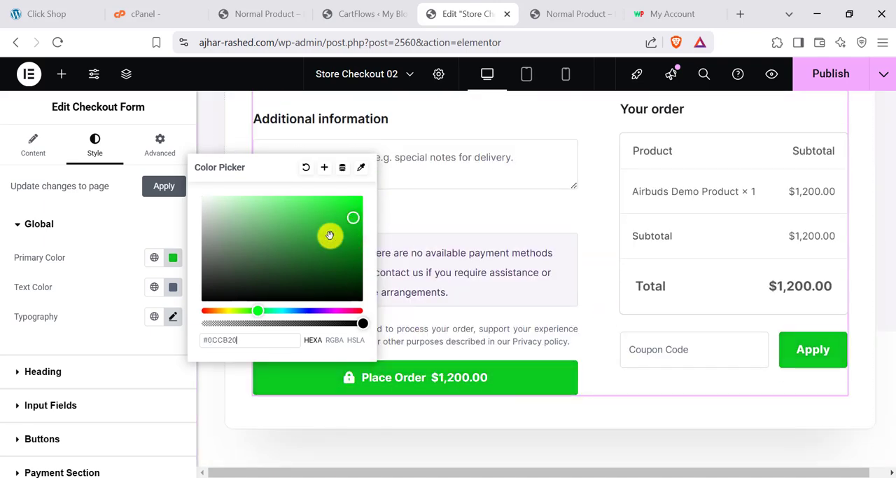
{"action": "left_click", "coordinate": [340, 232]}
{"action": "scroll", "coordinate": [561, 344], "scroll_direction": "up", "scroll_amount": 4}
{"action": "scroll", "coordinate": [560, 344], "scroll_direction": "up", "scroll_amount": 3}
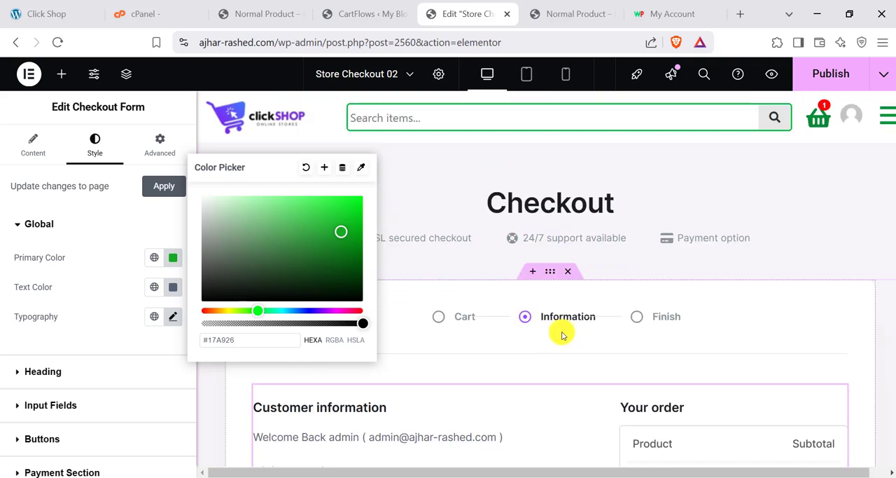
{"action": "left_click", "coordinate": [66, 288]}
- Set the icon color of the Information item in the progress indicator to near-black #1E1D1F
{"action": "left_click", "coordinate": [552, 322]}
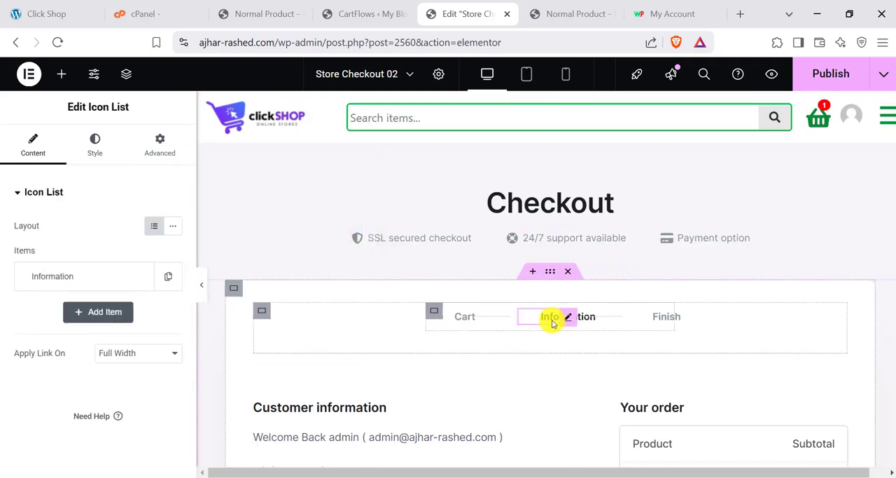
{"action": "left_click", "coordinate": [95, 144]}
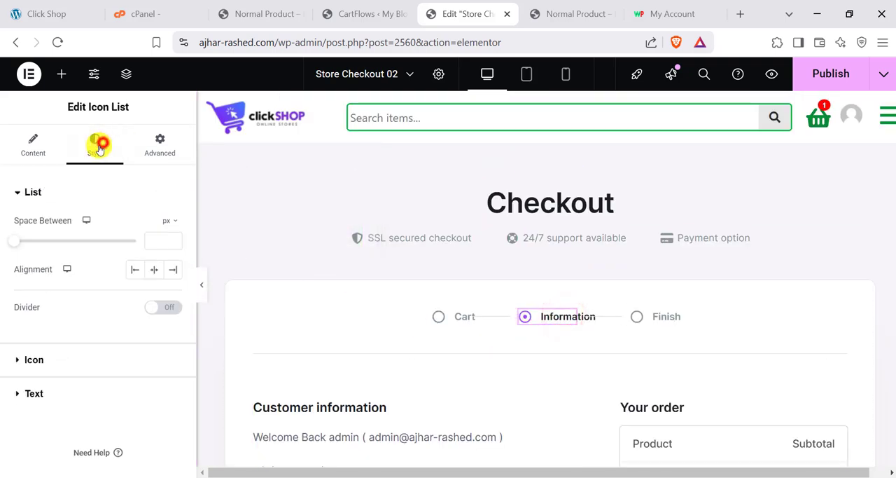
{"action": "left_click", "coordinate": [40, 360]}
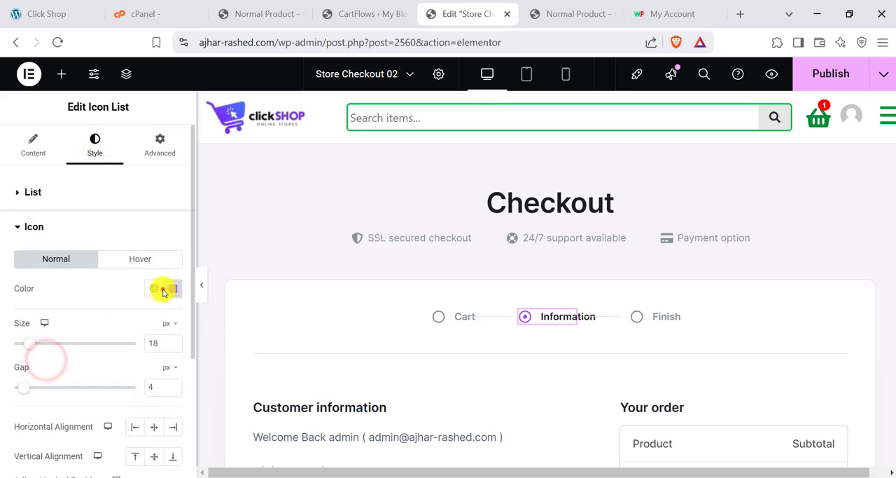
{"action": "left_click", "coordinate": [155, 287]}
{"action": "left_click", "coordinate": [168, 288]}
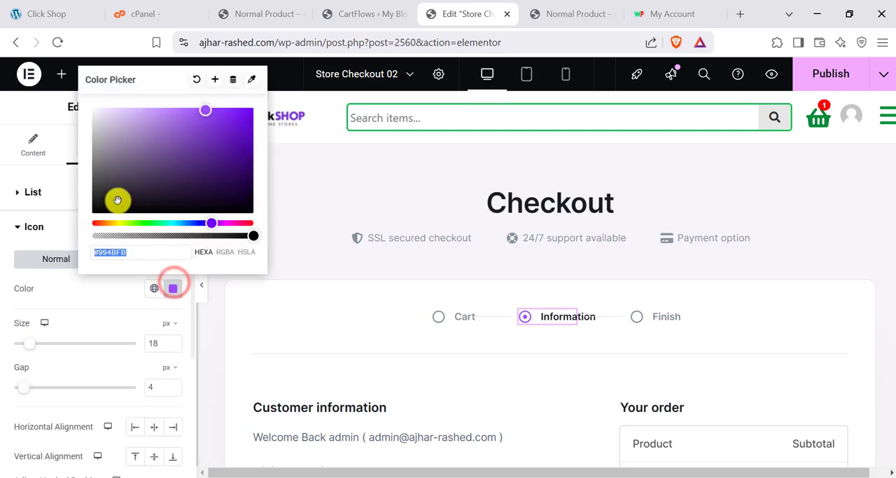
{"action": "left_click_drag", "start_coordinate": [153, 162], "coordinate": [103, 193]}
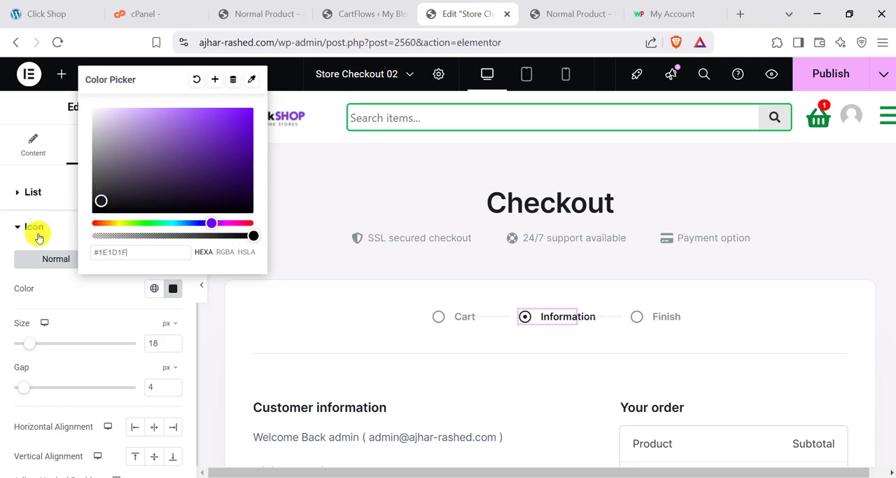
{"action": "left_click", "coordinate": [2, 302]}
- Review the restyled checkout page and examine the Information icon list's list, icon and content settings
{"action": "scroll", "coordinate": [562, 361], "scroll_direction": "down", "scroll_amount": 2}
{"action": "scroll", "coordinate": [568, 333], "scroll_direction": "up", "scroll_amount": 2}
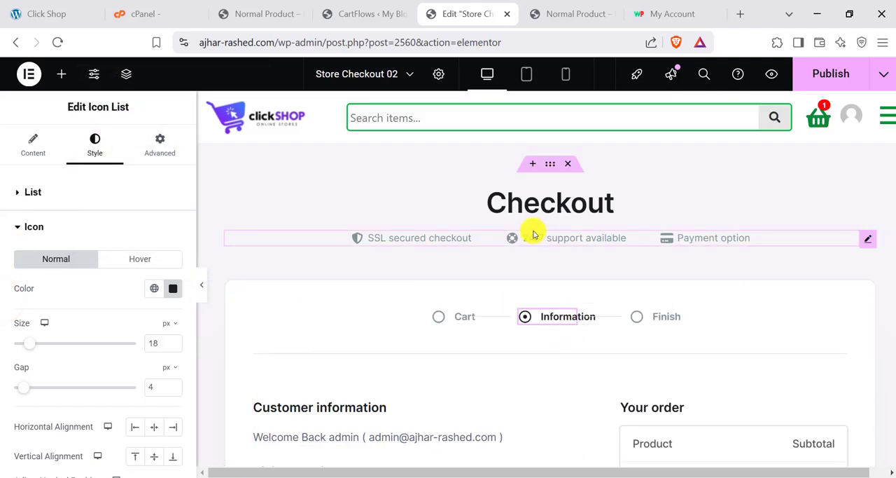
{"action": "scroll", "coordinate": [366, 327], "scroll_direction": "down", "scroll_amount": 4}
{"action": "scroll", "coordinate": [468, 283], "scroll_direction": "up", "scroll_amount": 2}
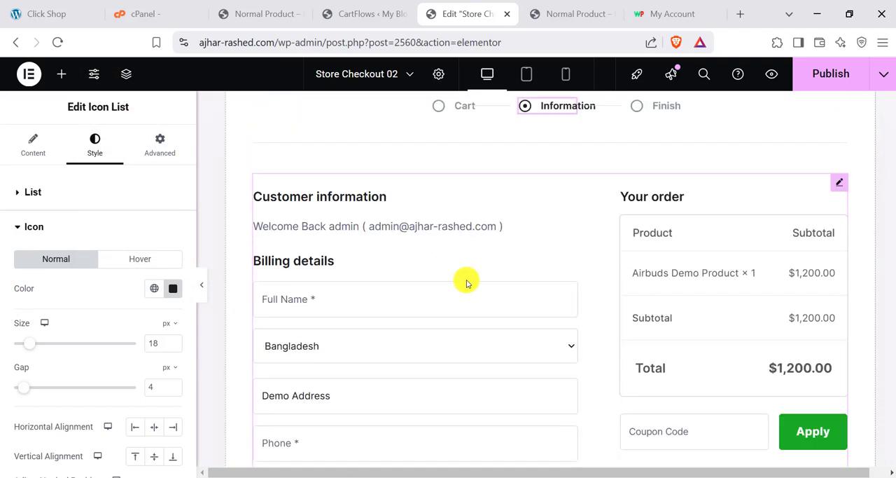
{"action": "scroll", "coordinate": [467, 282], "scroll_direction": "up", "scroll_amount": 3}
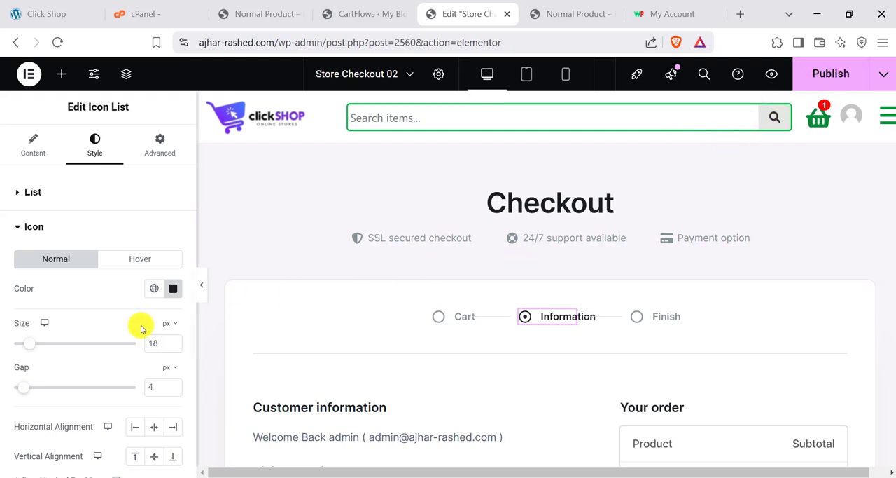
{"action": "left_click", "coordinate": [26, 192]}
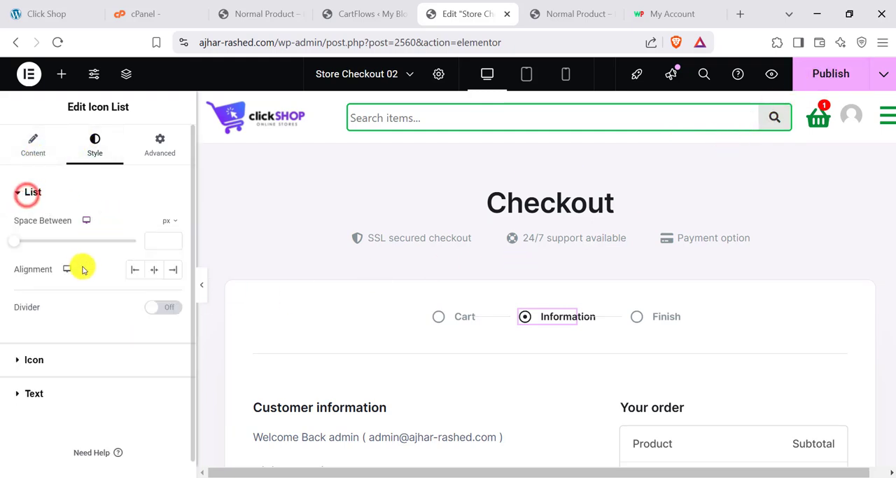
{"action": "left_click", "coordinate": [39, 359]}
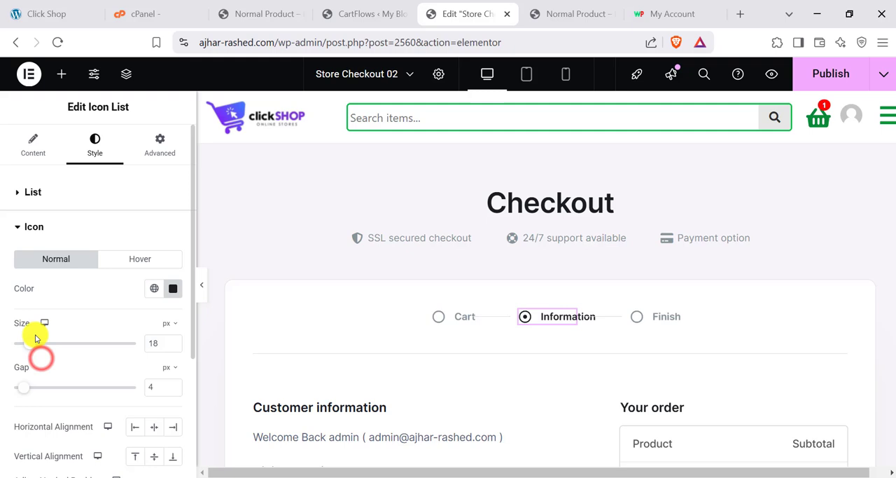
{"action": "left_click", "coordinate": [33, 160]}
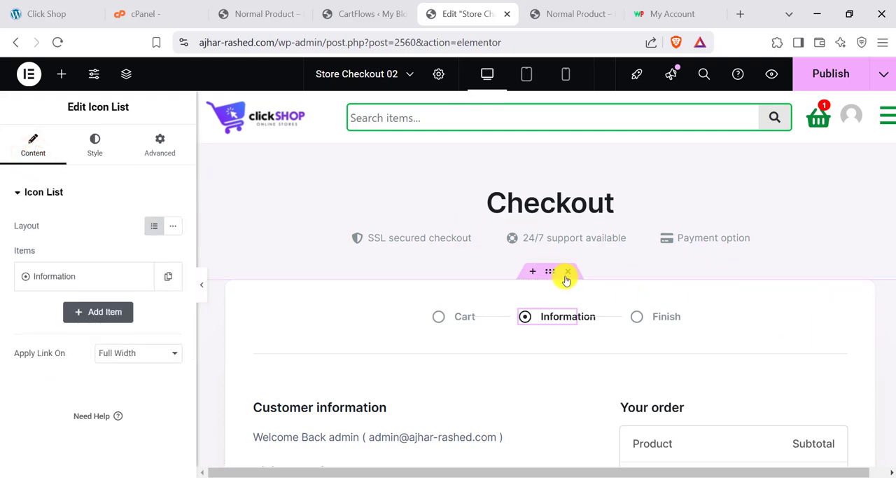
- Examine the checkout form's heading and input field style options, the billing fields and the form's layout setting
{"action": "scroll", "coordinate": [558, 279], "scroll_direction": "down", "scroll_amount": 2}
{"action": "left_click", "coordinate": [835, 252]}
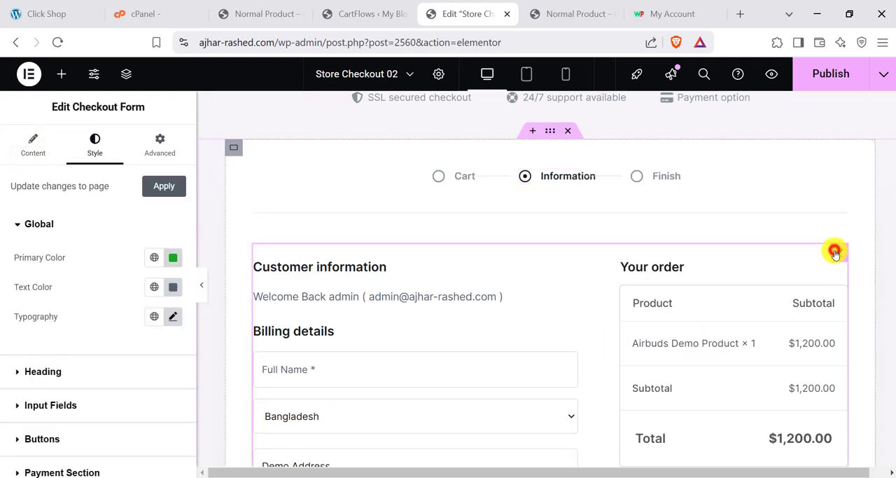
{"action": "left_click", "coordinate": [49, 372]}
{"action": "left_click", "coordinate": [66, 375]}
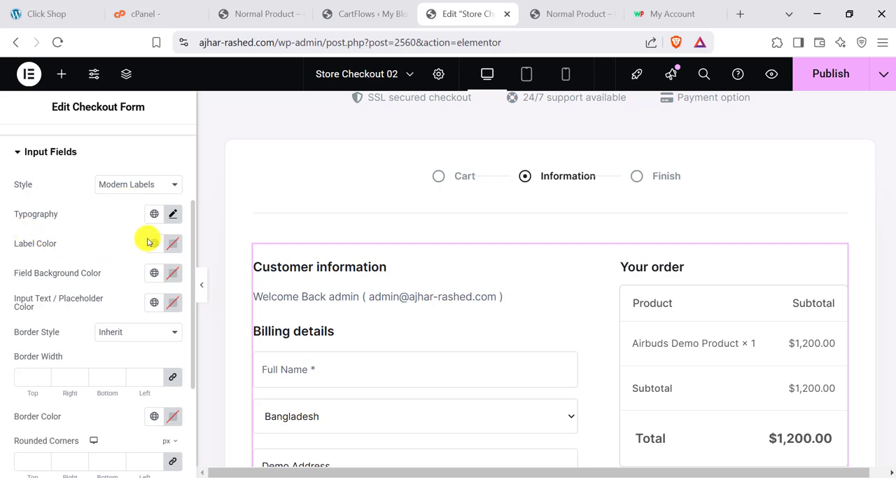
{"action": "scroll", "coordinate": [374, 344], "scroll_direction": "down", "scroll_amount": 2}
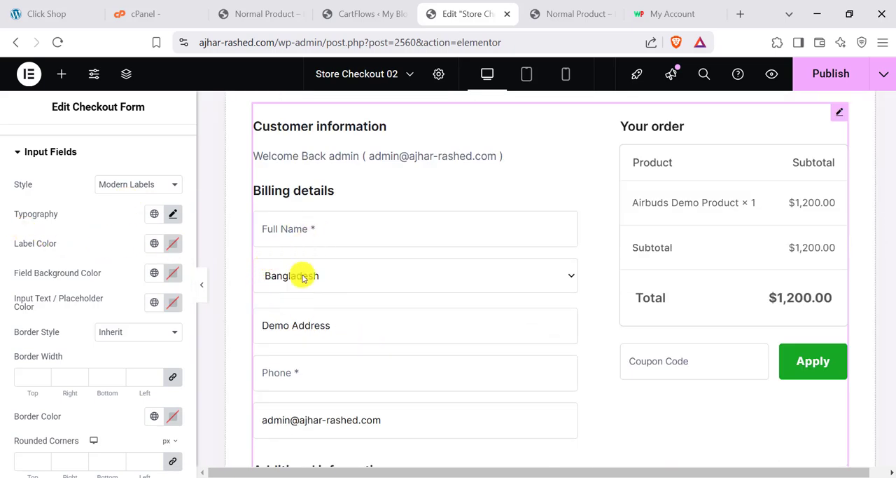
{"action": "scroll", "coordinate": [44, 194], "scroll_direction": "up", "scroll_amount": 3}
{"action": "left_click", "coordinate": [33, 145]}
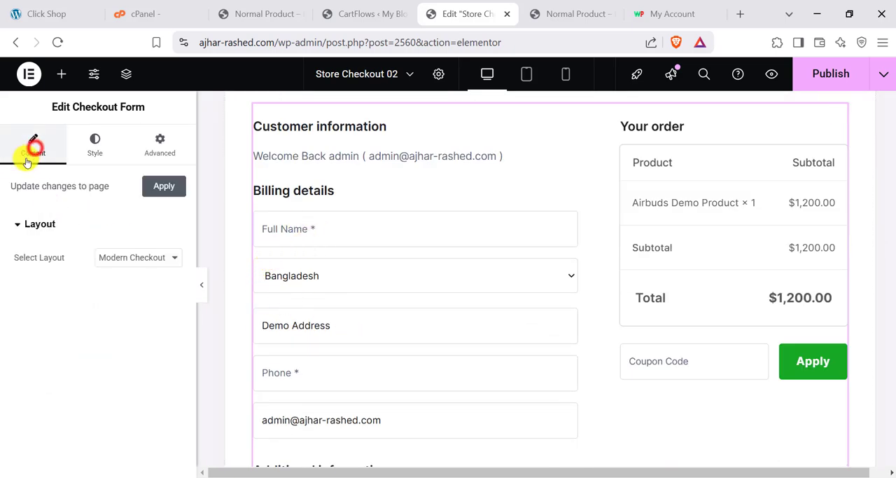
- Set the checkout form's layout to One Column and publish the Store Checkout 02 page
{"action": "left_click", "coordinate": [129, 261]}
{"action": "left_click", "coordinate": [120, 308]}
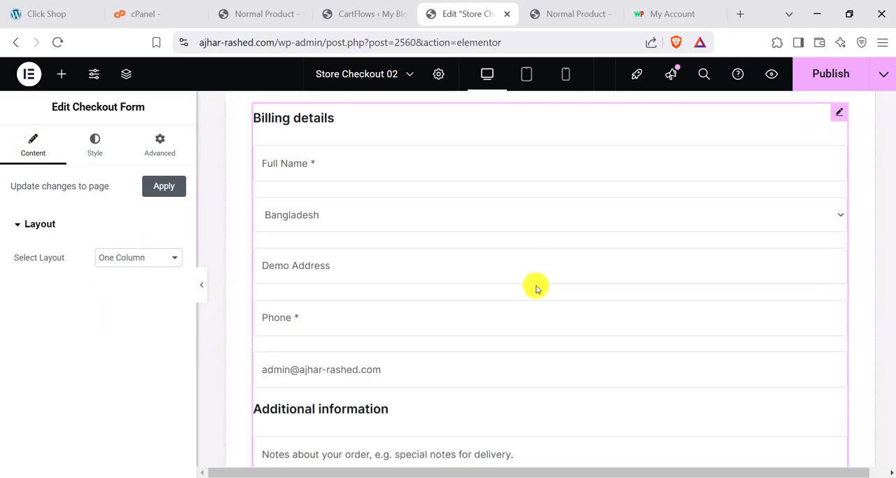
{"action": "scroll", "coordinate": [536, 287], "scroll_direction": "down", "scroll_amount": 5}
{"action": "scroll", "coordinate": [536, 289], "scroll_direction": "down", "scroll_amount": 2}
{"action": "scroll", "coordinate": [536, 290], "scroll_direction": "up", "scroll_amount": 8}
{"action": "left_click", "coordinate": [831, 75]}
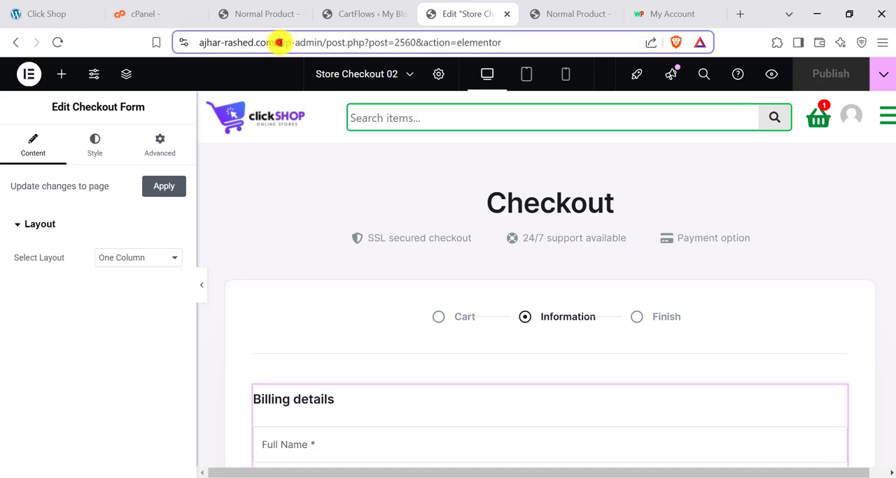
- Open the live store at ajhar-rashed.com and proceed from the cart to the checkout page
{"action": "left_click_drag", "start_coordinate": [279, 42], "coordinate": [537, 44]}
{"action": "key", "text": "BackSpace"}
{"action": "key", "text": "Return"}
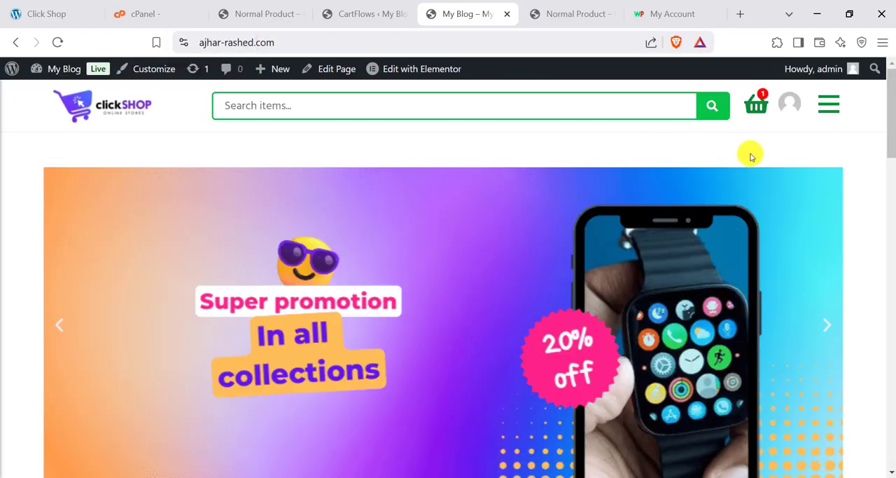
{"action": "left_click", "coordinate": [756, 104]}
{"action": "scroll", "coordinate": [596, 256], "scroll_direction": "down", "scroll_amount": 3}
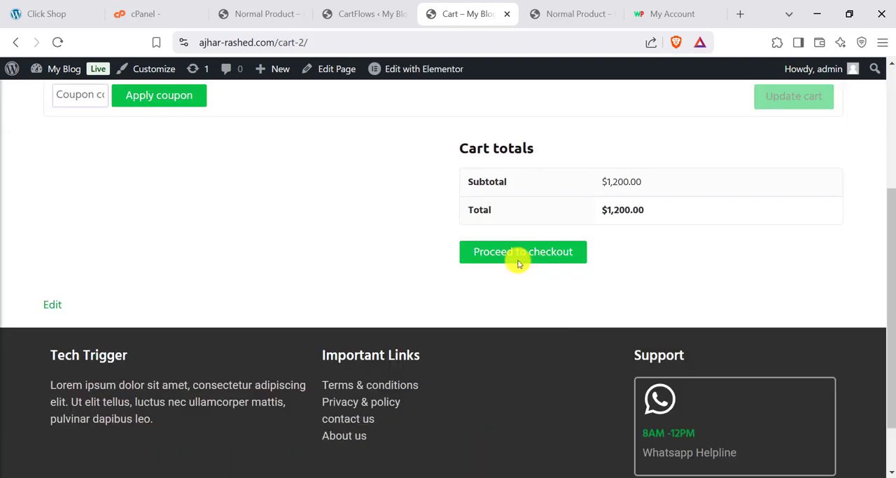
{"action": "left_click", "coordinate": [517, 251]}
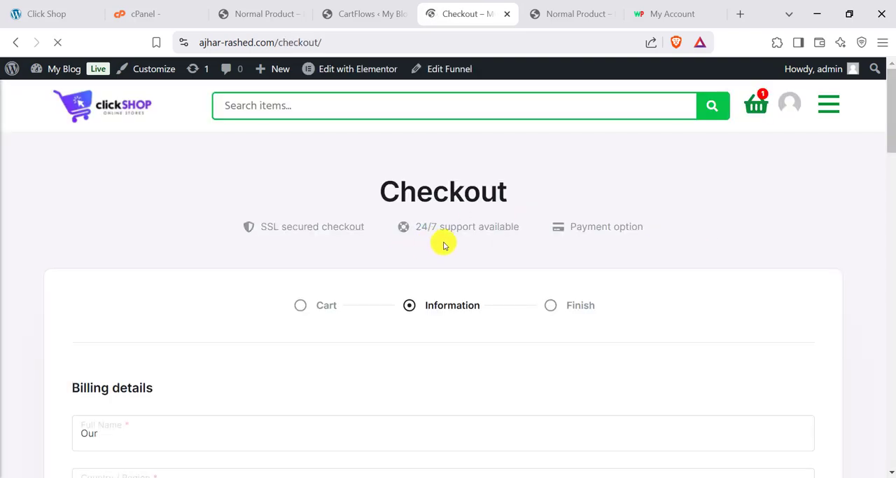
- Review the live one-column checkout page, including its billing fields, order summary, coupon area, payment section and FAQ
{"action": "scroll", "coordinate": [444, 250], "scroll_direction": "down", "scroll_amount": 15}
{"action": "scroll", "coordinate": [450, 273], "scroll_direction": "up", "scroll_amount": 15}
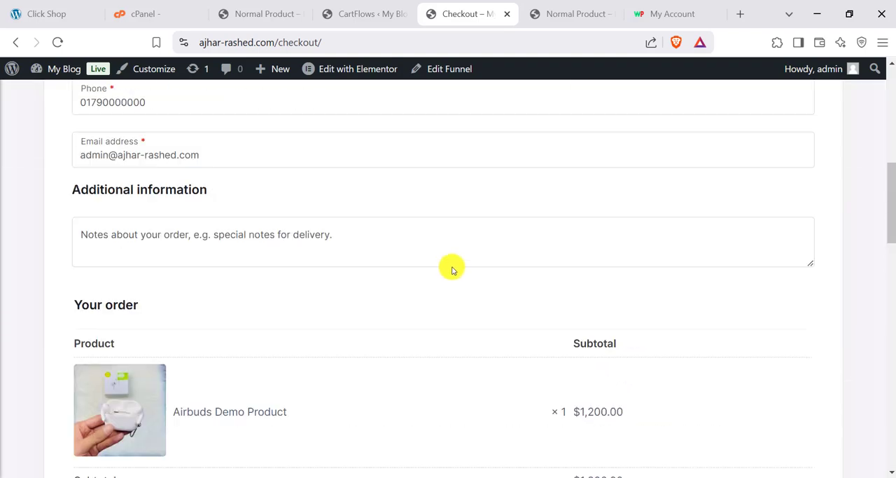
{"action": "scroll", "coordinate": [419, 194], "scroll_direction": "down", "scroll_amount": 20}
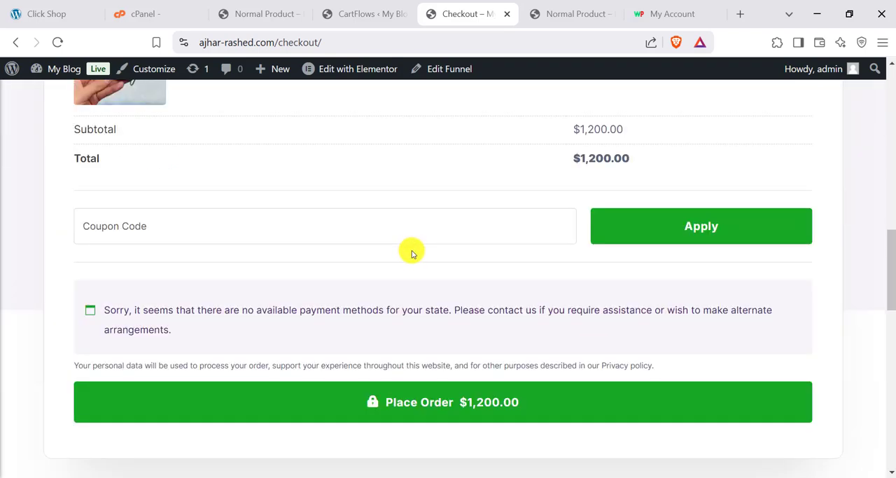
{"action": "scroll", "coordinate": [426, 230], "scroll_direction": "up", "scroll_amount": 10}
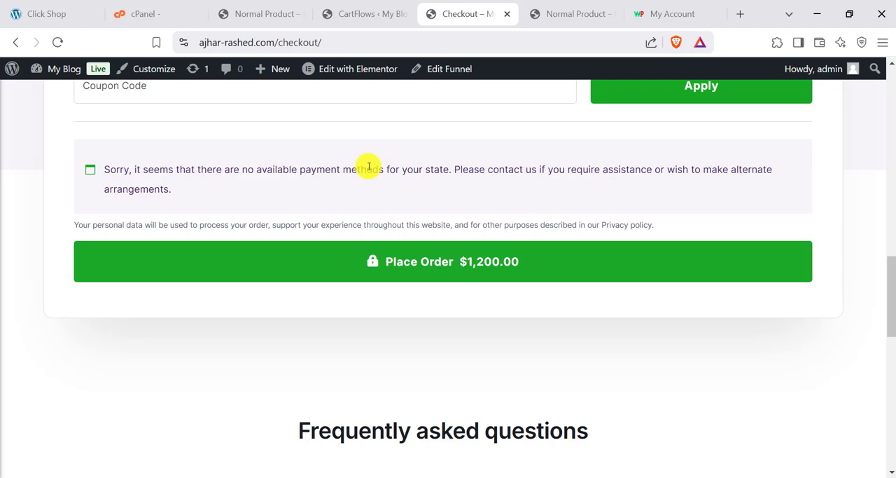
{"action": "left_click", "coordinate": [357, 6]}
{"action": "left_click", "coordinate": [459, 13]}
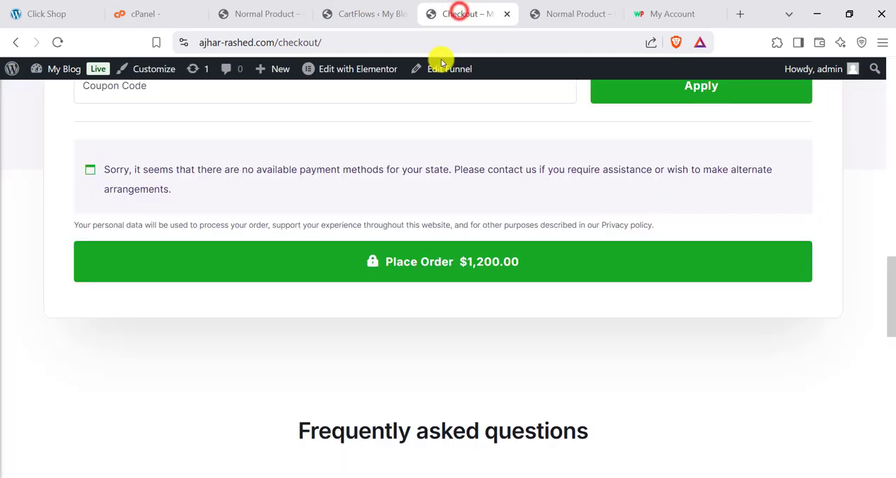
{"action": "scroll", "coordinate": [480, 175], "scroll_direction": "up", "scroll_amount": 8}
{"action": "scroll", "coordinate": [474, 227], "scroll_direction": "up", "scroll_amount": 4}
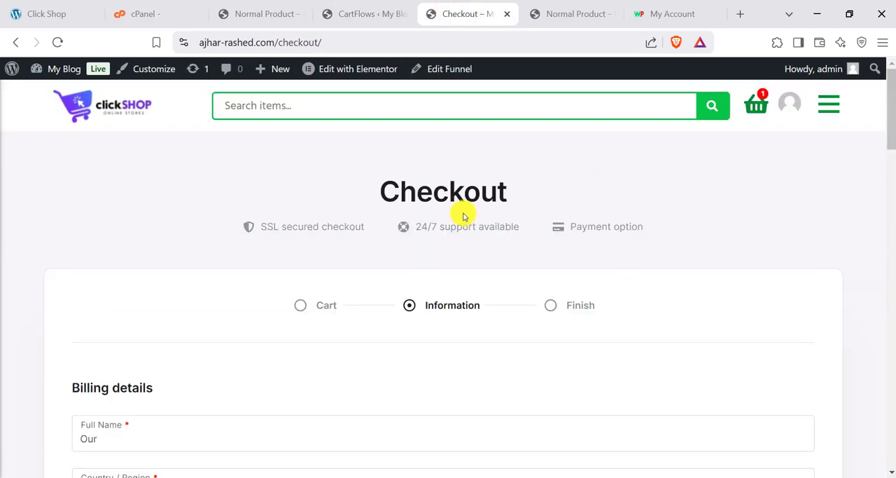
{"action": "scroll", "coordinate": [407, 234], "scroll_direction": "down", "scroll_amount": 9}
{"action": "scroll", "coordinate": [131, 352], "scroll_direction": "down", "scroll_amount": 1}
{"action": "scroll", "coordinate": [116, 340], "scroll_direction": "up", "scroll_amount": 4}
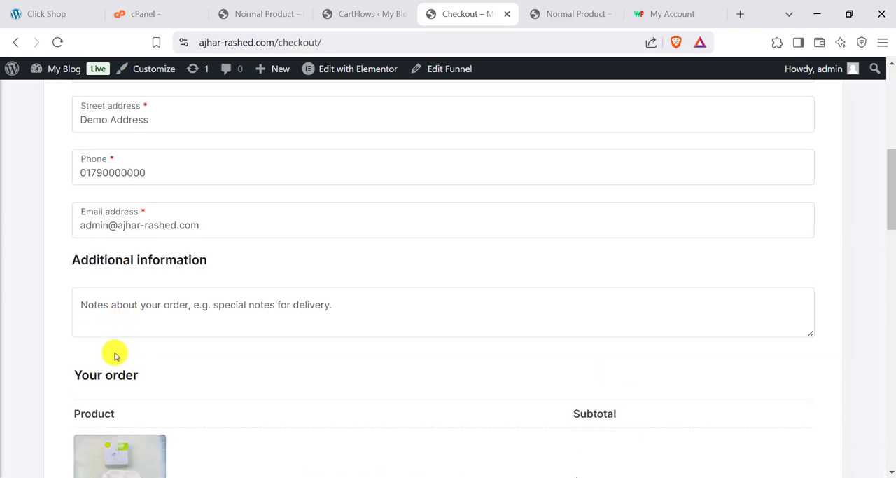
- Return to the WordPress admin and open the WooCommerce settings
{"action": "left_click", "coordinate": [326, 12]}
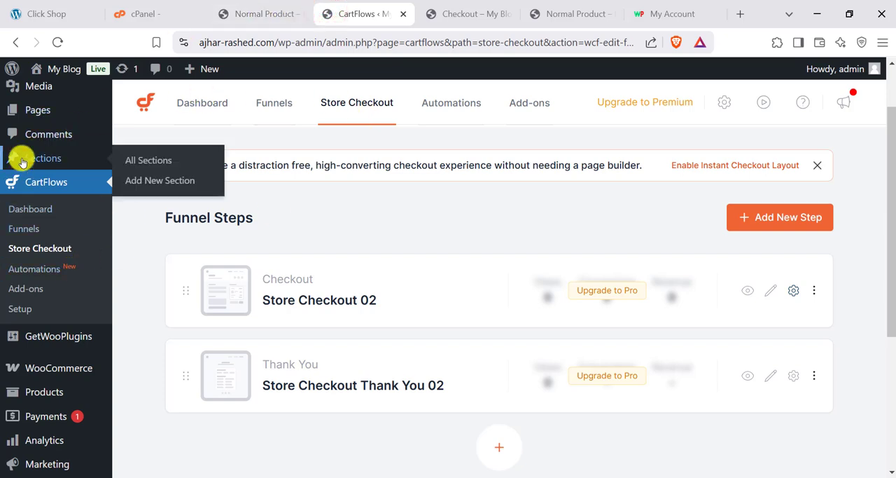
{"action": "scroll", "coordinate": [16, 257], "scroll_direction": "up", "scroll_amount": 1}
{"action": "scroll", "coordinate": [27, 241], "scroll_direction": "down", "scroll_amount": 3}
{"action": "scroll", "coordinate": [26, 242], "scroll_direction": "down", "scroll_amount": 1}
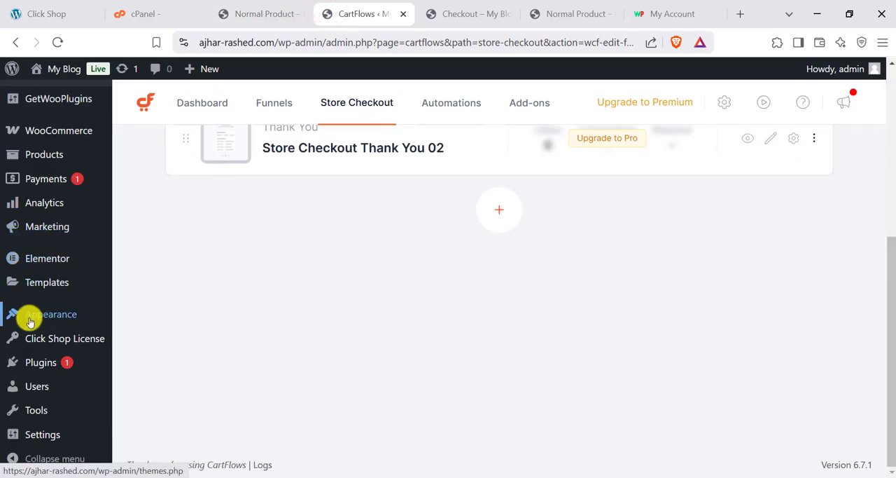
{"action": "mouse_move", "coordinate": [54, 133]}
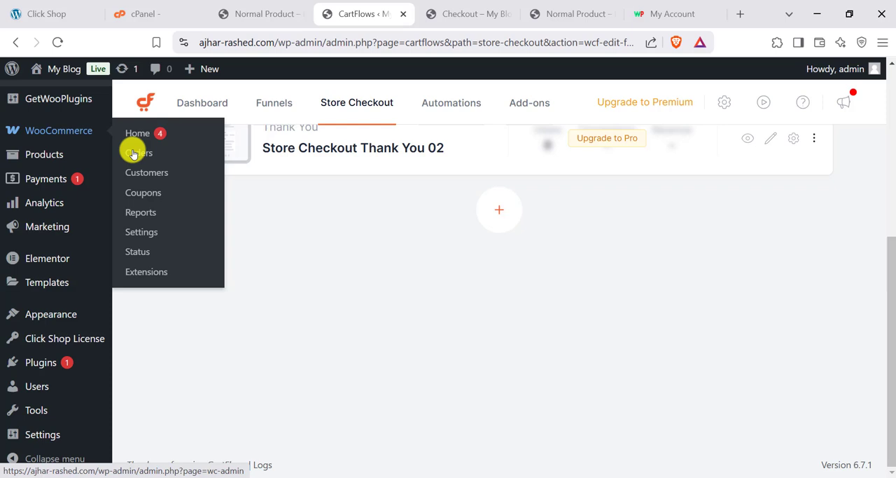
{"action": "left_click", "coordinate": [127, 229]}
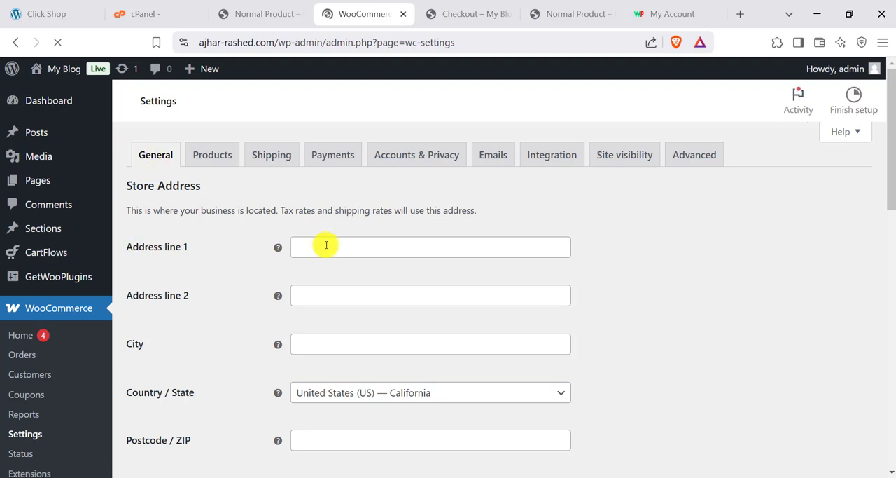
- Fill in the store's first address line, city and postcode using a saved address
{"action": "left_click", "coordinate": [333, 273]}
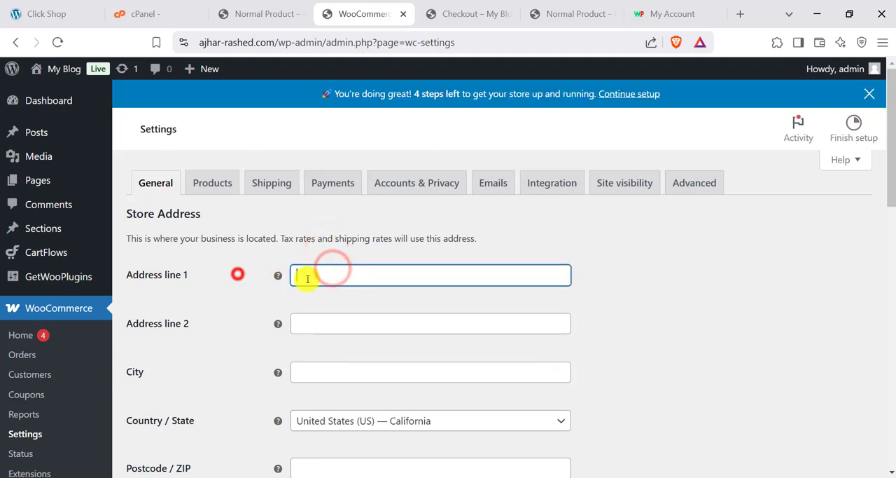
{"action": "left_click", "coordinate": [443, 315]}
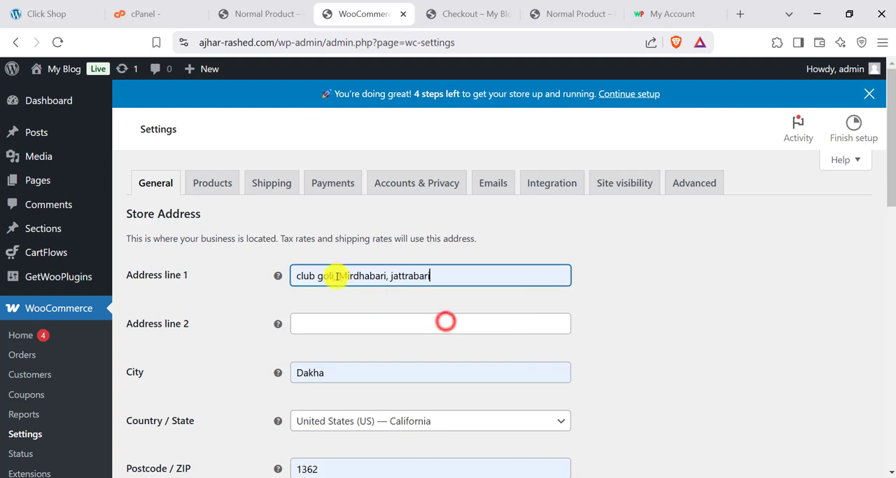
{"action": "left_click", "coordinate": [230, 296]}
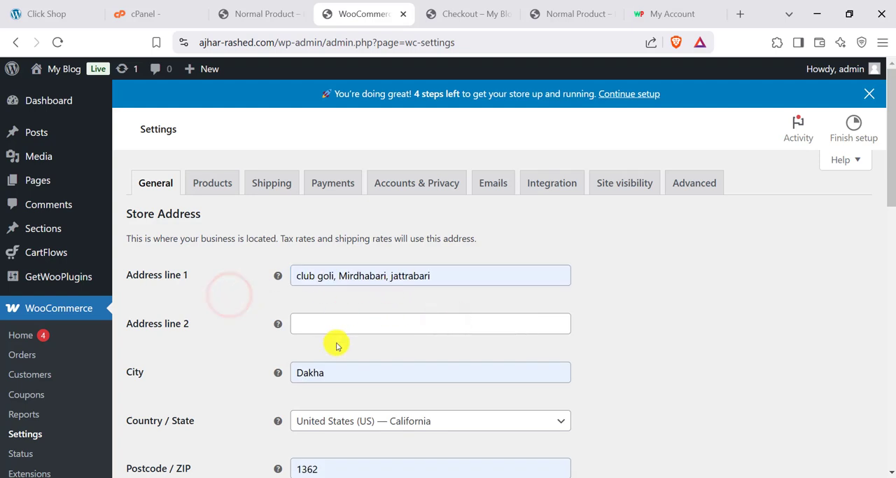
{"action": "scroll", "coordinate": [336, 344], "scroll_direction": "down", "scroll_amount": 1}
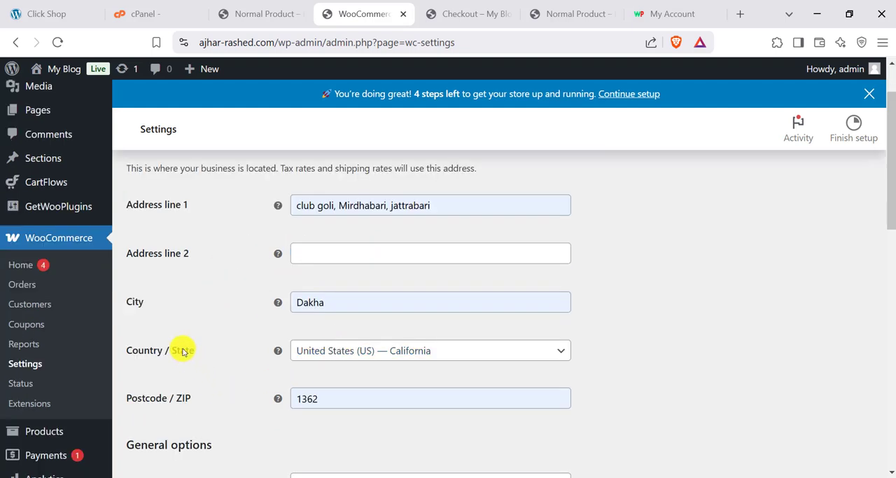
- Set the store's country and state to Bangladesh — Dhaka
{"action": "left_click", "coordinate": [314, 351]}
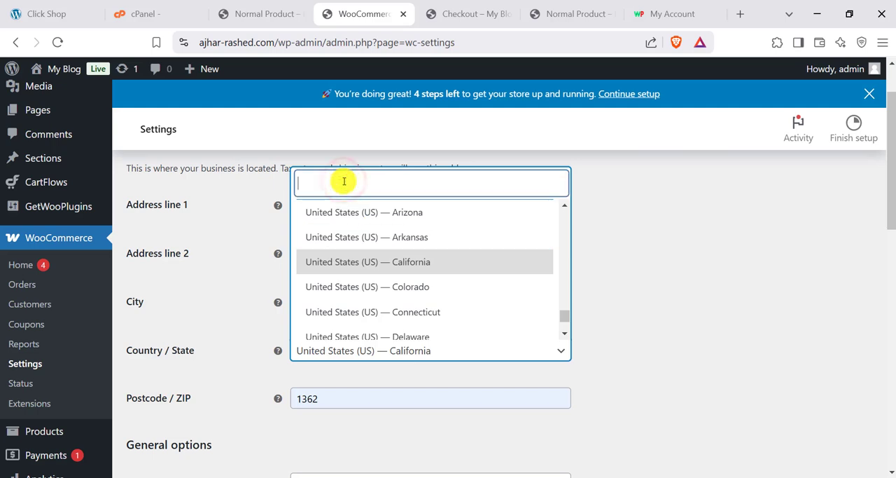
{"action": "type", "text": "dhaka"}
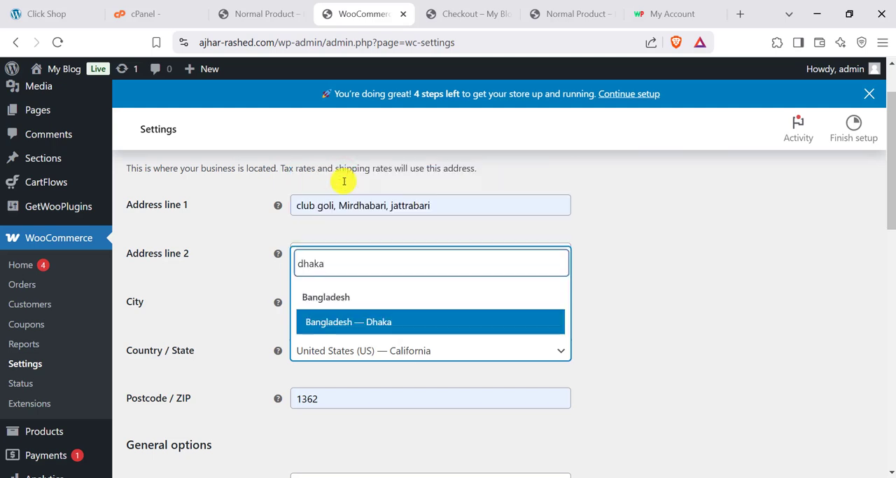
{"action": "left_click", "coordinate": [381, 321]}
{"action": "left_click", "coordinate": [227, 299]}
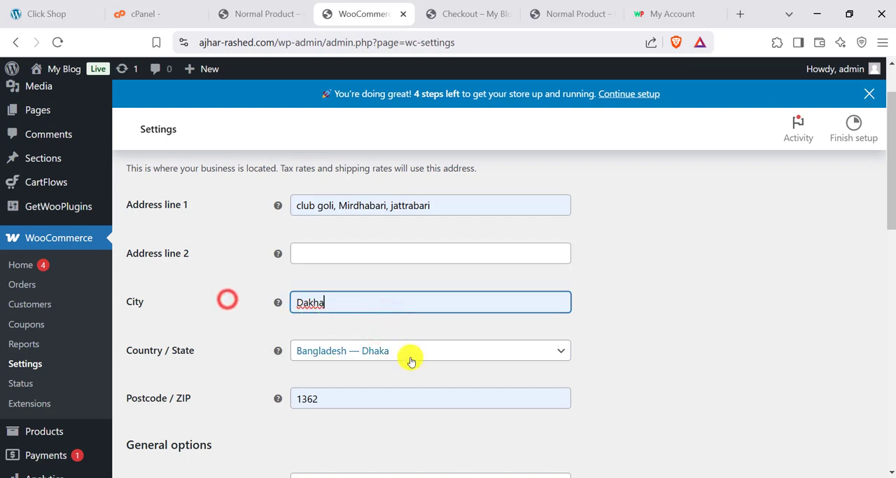
{"action": "left_click", "coordinate": [661, 363]}
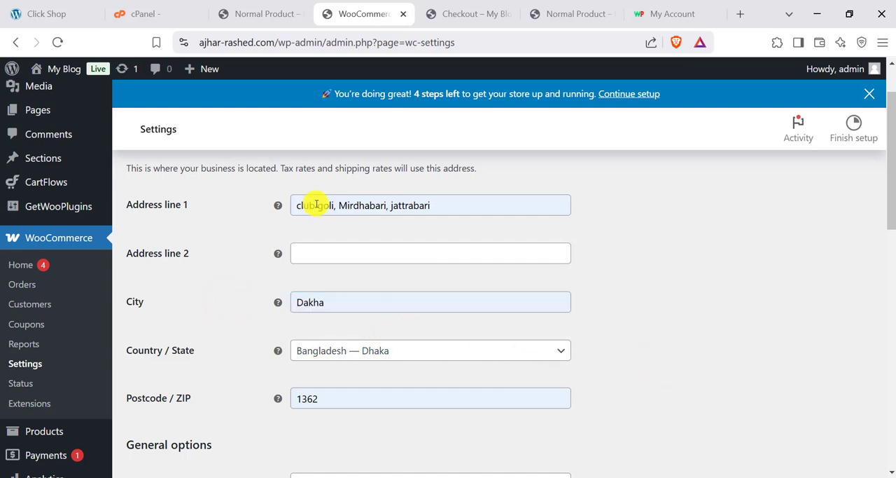
- Try restricting the selling locations to specific countries, browse the country choices, and go back to selling to all countries
{"action": "scroll", "coordinate": [228, 332], "scroll_direction": "down", "scroll_amount": 3}
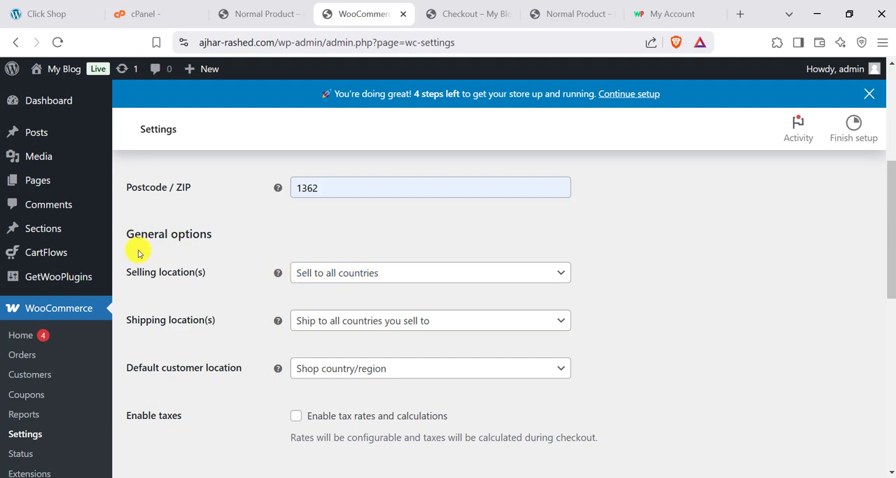
{"action": "left_click", "coordinate": [357, 273]}
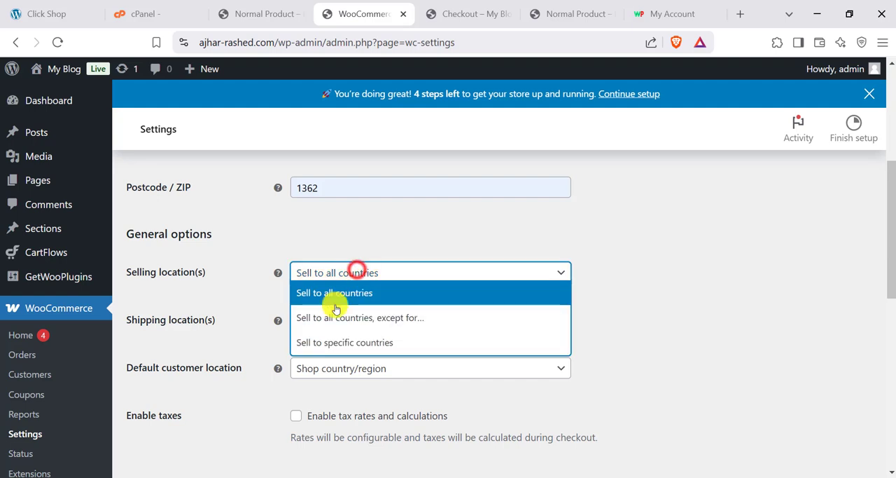
{"action": "left_click", "coordinate": [326, 340]}
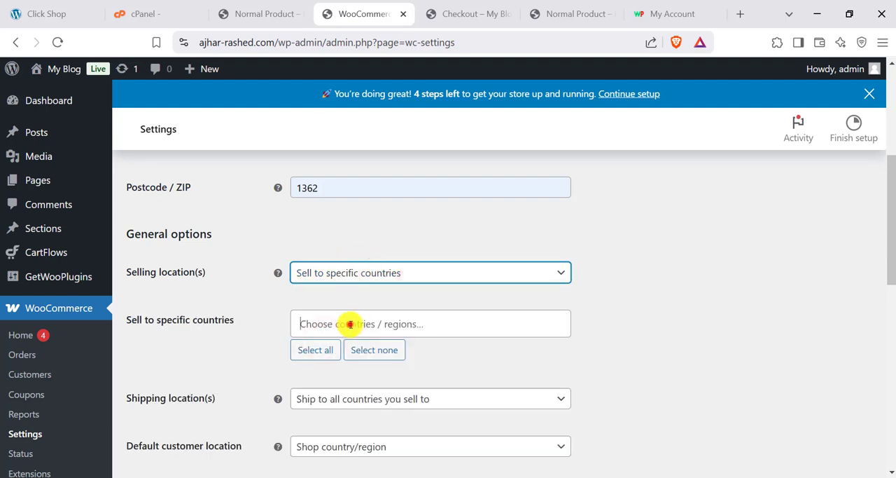
{"action": "left_click", "coordinate": [350, 322]}
{"action": "scroll", "coordinate": [354, 276], "scroll_direction": "down", "scroll_amount": 5}
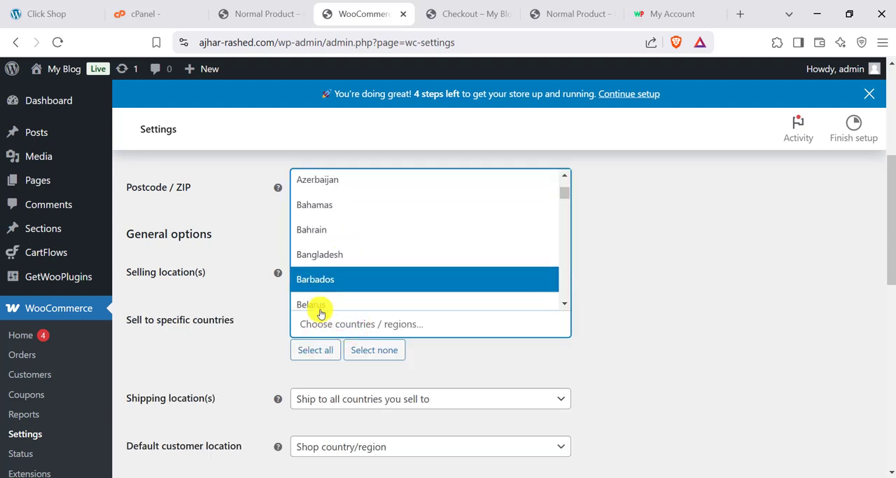
{"action": "left_click", "coordinate": [266, 298]}
{"action": "left_click", "coordinate": [338, 274]}
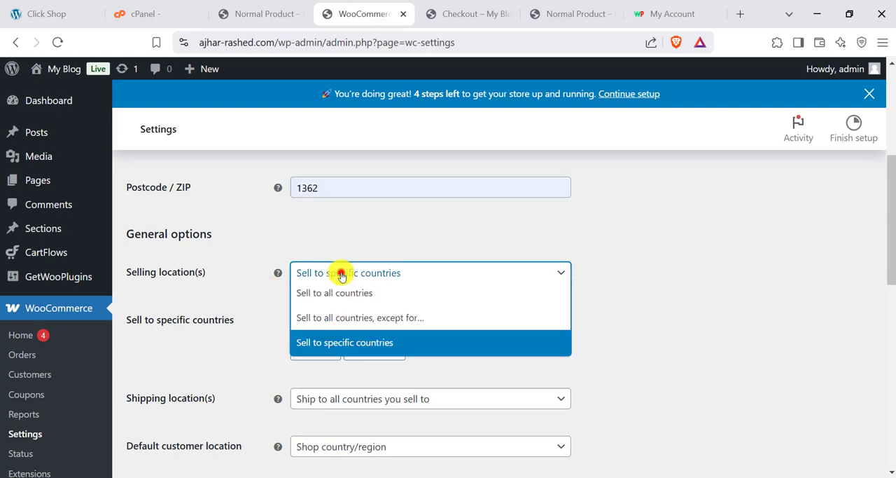
{"action": "left_click", "coordinate": [322, 290]}
- Examine the shipping location options in the store's general options
{"action": "scroll", "coordinate": [369, 299], "scroll_direction": "down", "scroll_amount": 5}
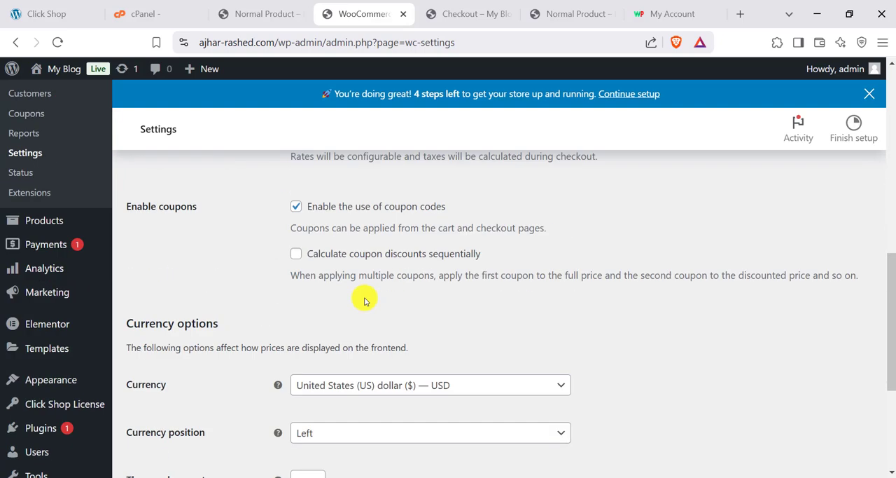
{"action": "scroll", "coordinate": [315, 287], "scroll_direction": "up", "scroll_amount": 4}
{"action": "left_click", "coordinate": [341, 250]}
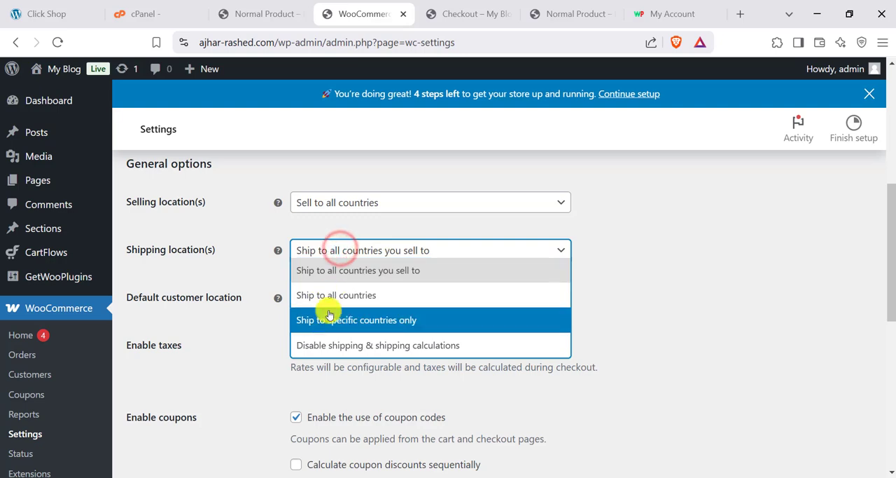
{"action": "left_click", "coordinate": [212, 285]}
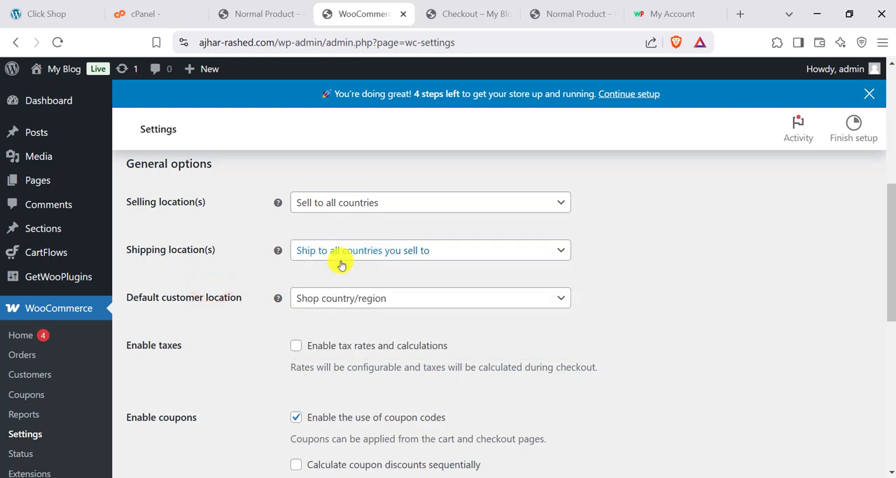
- Set the store currency to Bangladeshi taka (BDT) in the currency options and save the general settings
{"action": "scroll", "coordinate": [278, 317], "scroll_direction": "down", "scroll_amount": 4}
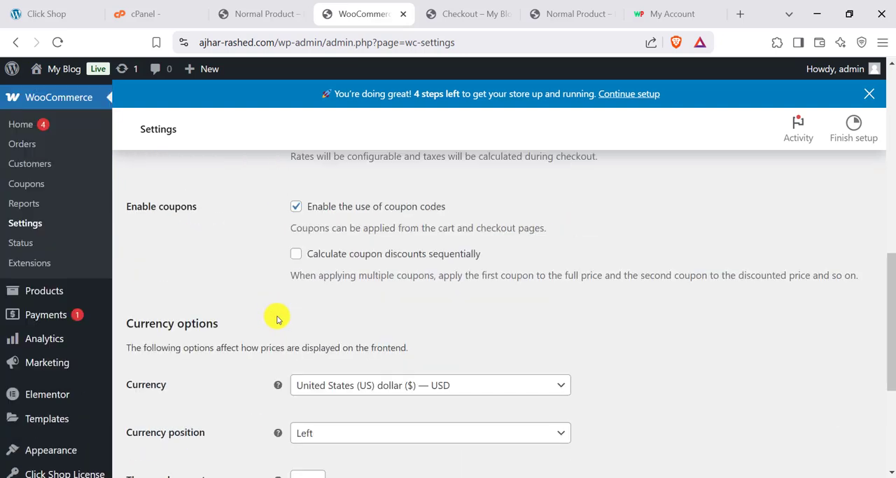
{"action": "scroll", "coordinate": [273, 319], "scroll_direction": "up", "scroll_amount": 1}
{"action": "scroll", "coordinate": [272, 314], "scroll_direction": "down", "scroll_amount": 2}
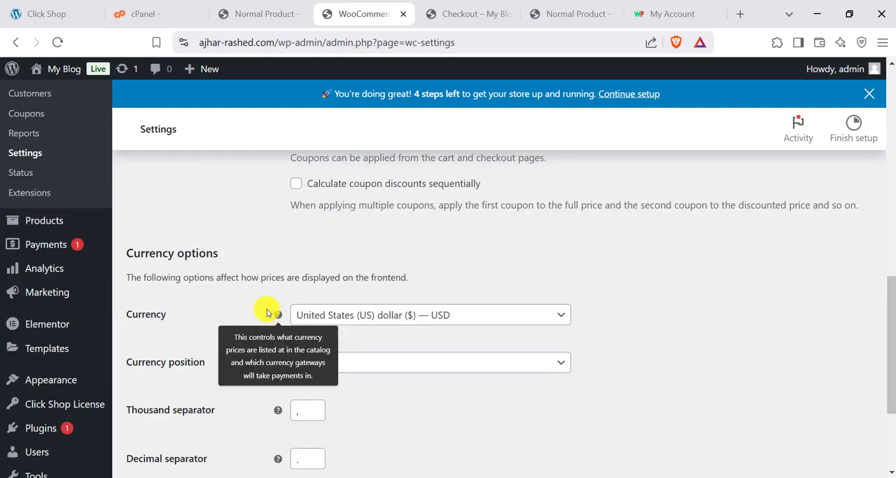
{"action": "left_click", "coordinate": [353, 241]}
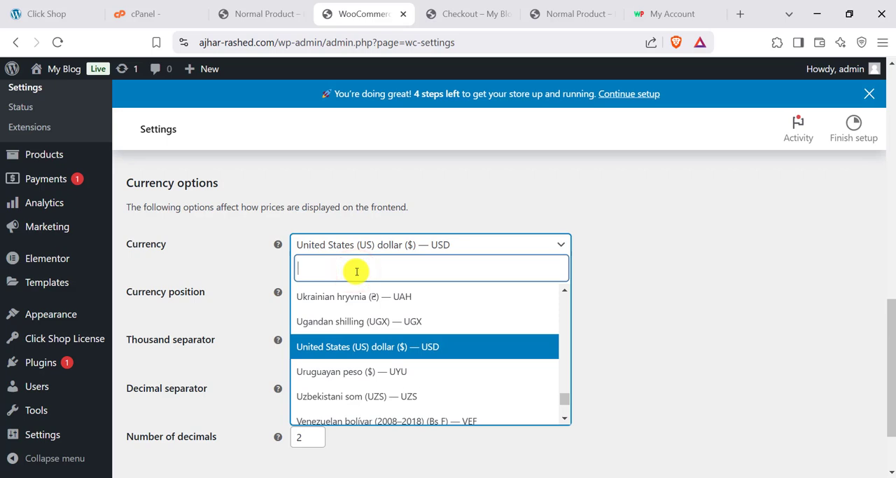
{"action": "type", "text": "bdt"}
{"action": "left_click", "coordinate": [354, 302]}
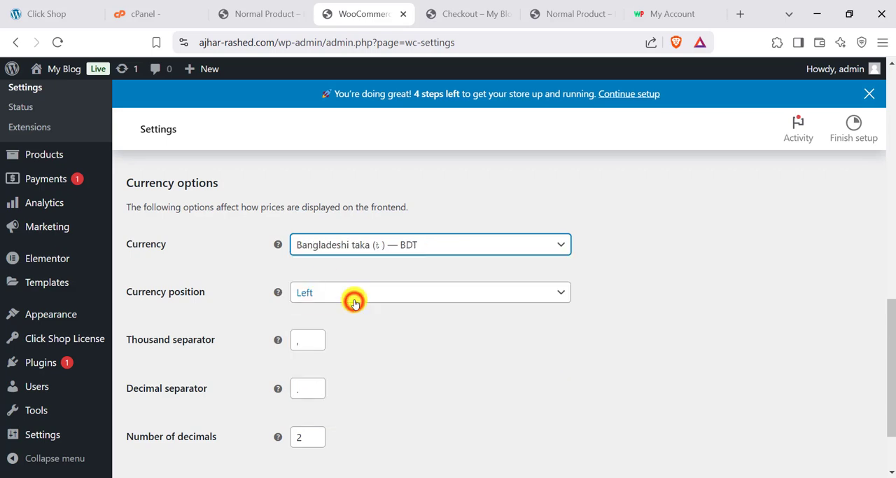
{"action": "scroll", "coordinate": [346, 343], "scroll_direction": "down", "scroll_amount": 2}
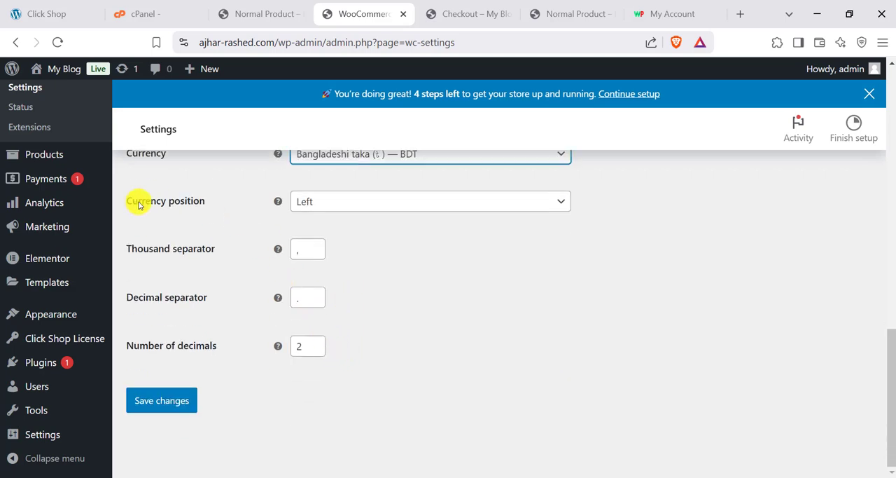
{"action": "left_click", "coordinate": [179, 397]}
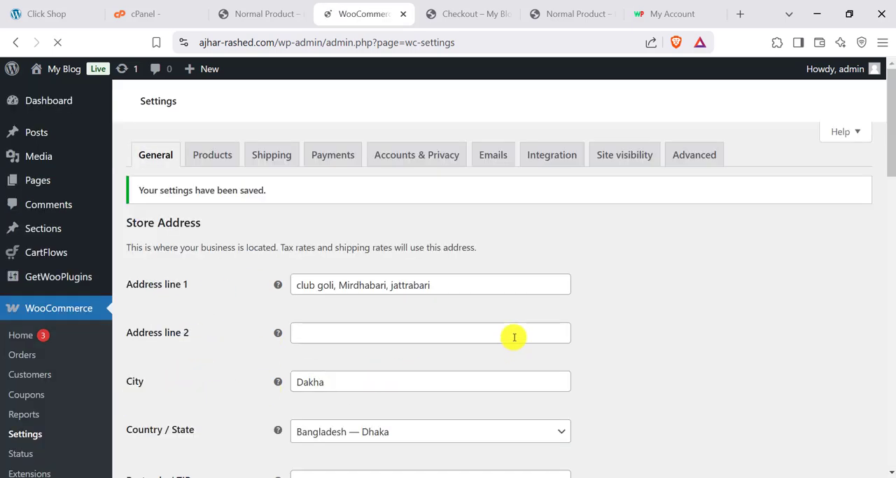
- Open the store's shipping settings and read through the shipping zones overview, including the Rest of the world zone
{"action": "left_click", "coordinate": [268, 182]}
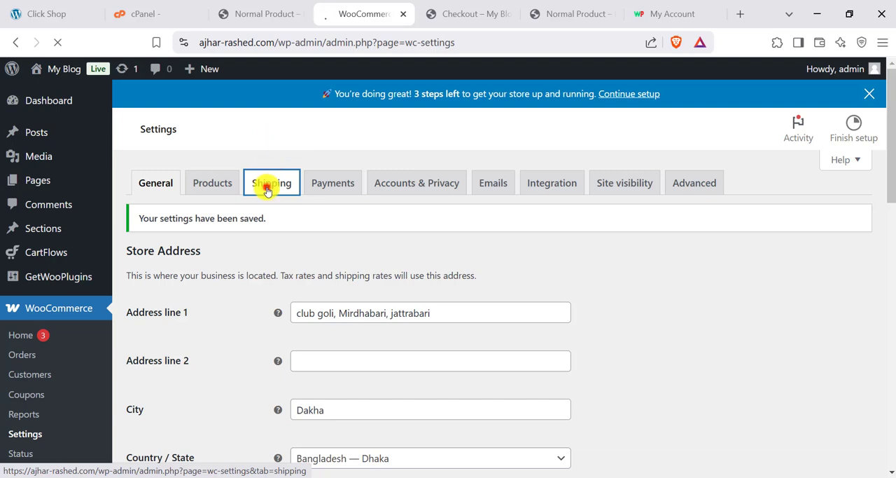
{"action": "scroll", "coordinate": [632, 334], "scroll_direction": "down", "scroll_amount": 6}
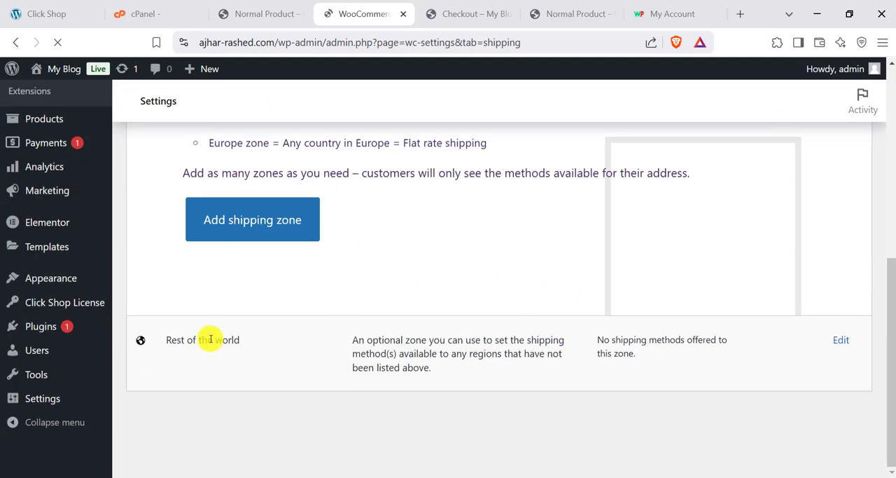
{"action": "scroll", "coordinate": [336, 294], "scroll_direction": "up", "scroll_amount": 4}
{"action": "scroll", "coordinate": [217, 168], "scroll_direction": "up", "scroll_amount": 3}
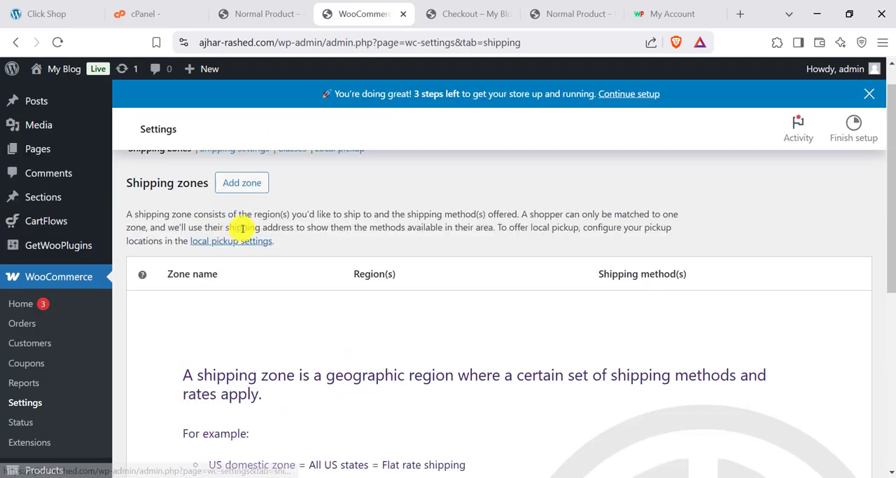
{"action": "scroll", "coordinate": [320, 224], "scroll_direction": "down", "scroll_amount": 3}
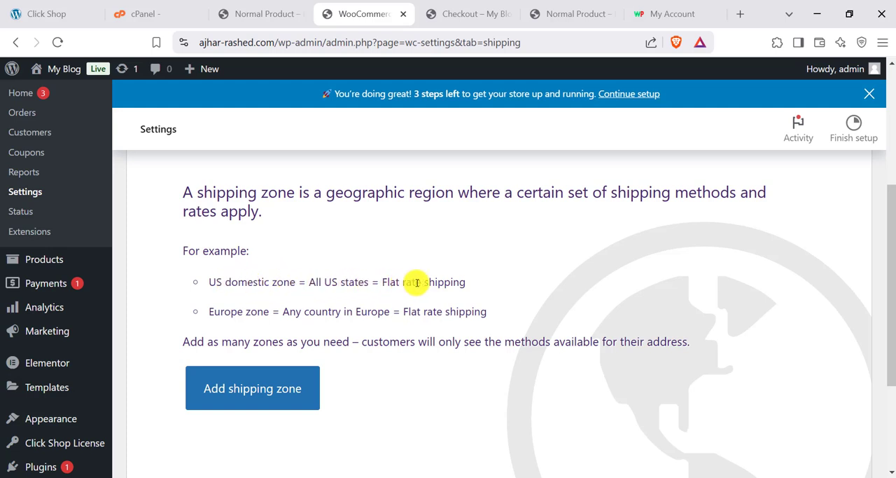
{"action": "scroll", "coordinate": [304, 341], "scroll_direction": "down", "scroll_amount": 1}
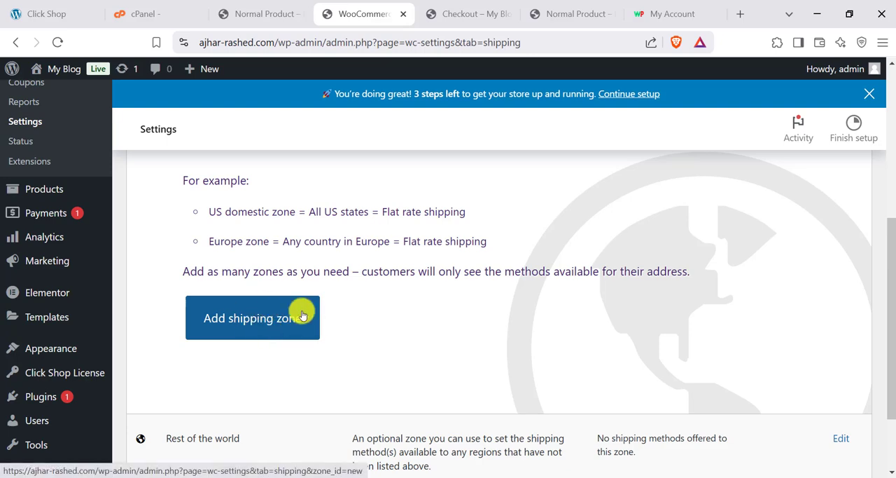
{"action": "scroll", "coordinate": [260, 314], "scroll_direction": "down", "scroll_amount": 1}
{"action": "scroll", "coordinate": [261, 256], "scroll_direction": "up", "scroll_amount": 2}
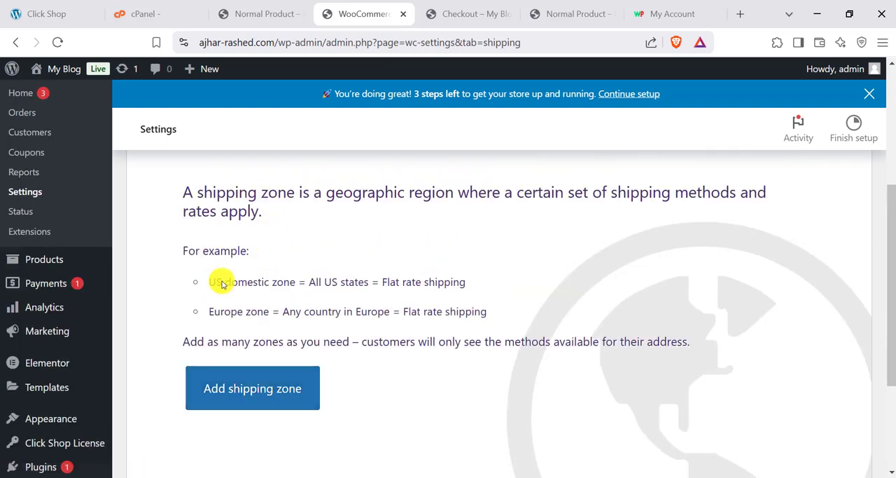
{"action": "scroll", "coordinate": [262, 277], "scroll_direction": "up", "scroll_amount": 1}
{"action": "scroll", "coordinate": [266, 290], "scroll_direction": "down", "scroll_amount": 3}
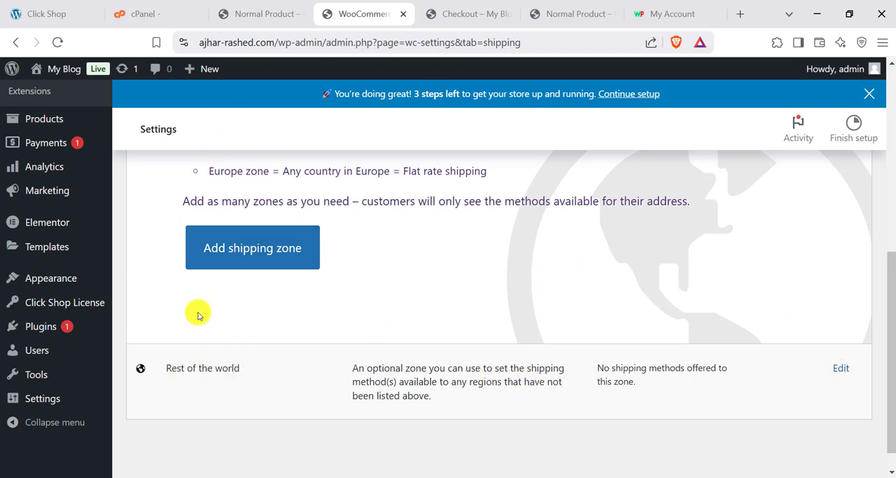
- Add a flat rate shipping method named Inside Dhaka with a cost of 60 to the Rest of the world zone
{"action": "left_click", "coordinate": [841, 372]}
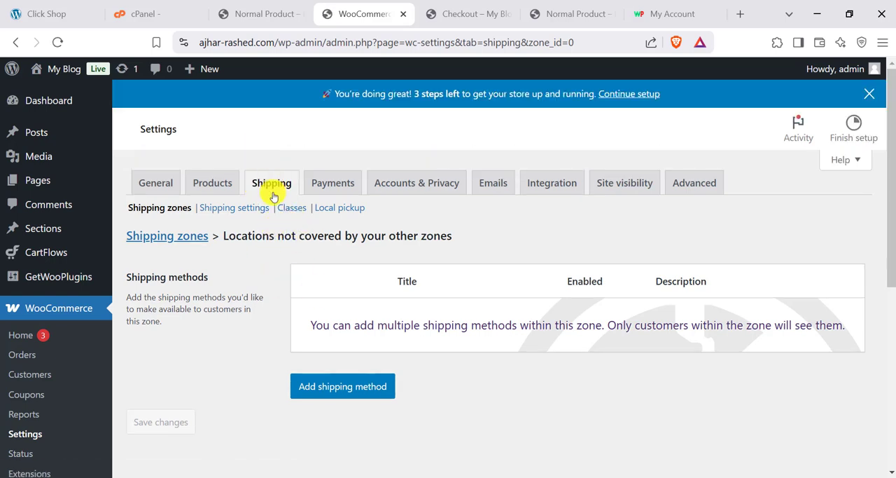
{"action": "left_click", "coordinate": [346, 386]}
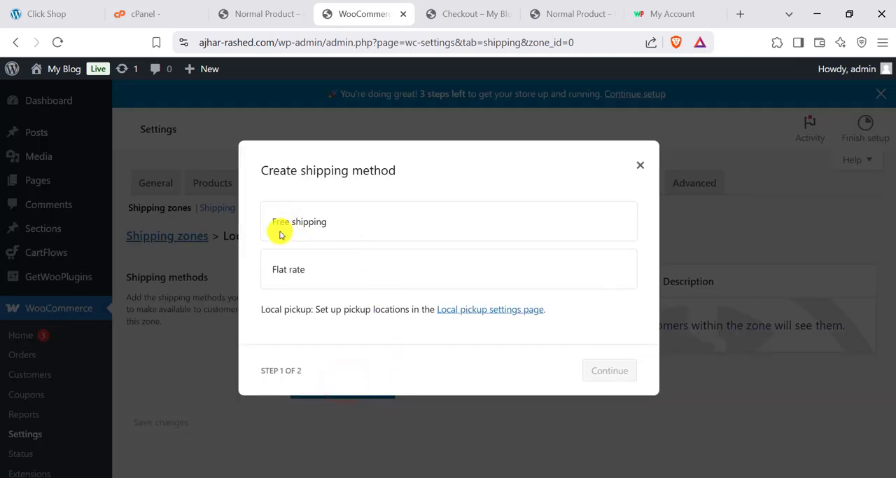
{"action": "left_click", "coordinate": [299, 269]}
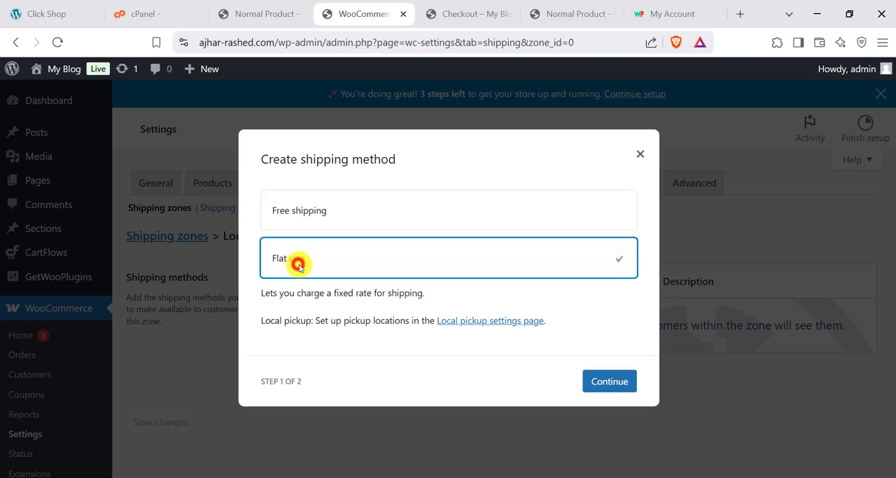
{"action": "left_click", "coordinate": [611, 381]}
{"action": "left_click", "coordinate": [267, 334]}
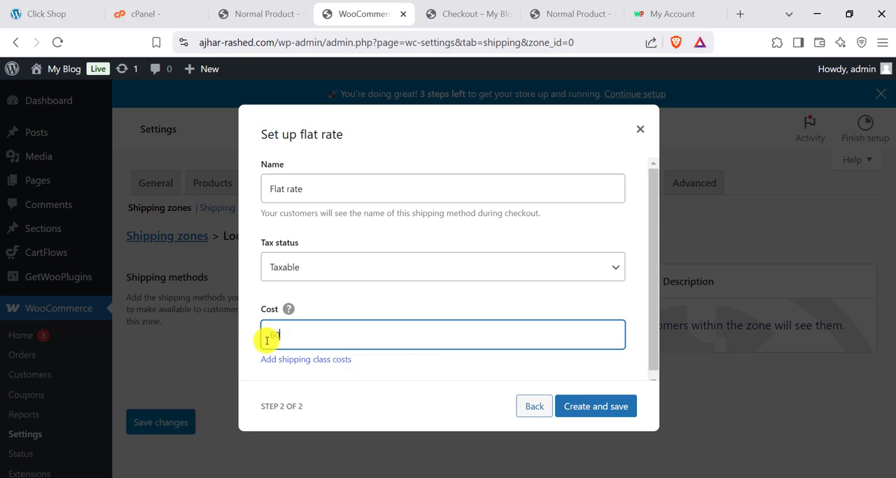
{"action": "triple_click", "coordinate": [329, 185]}
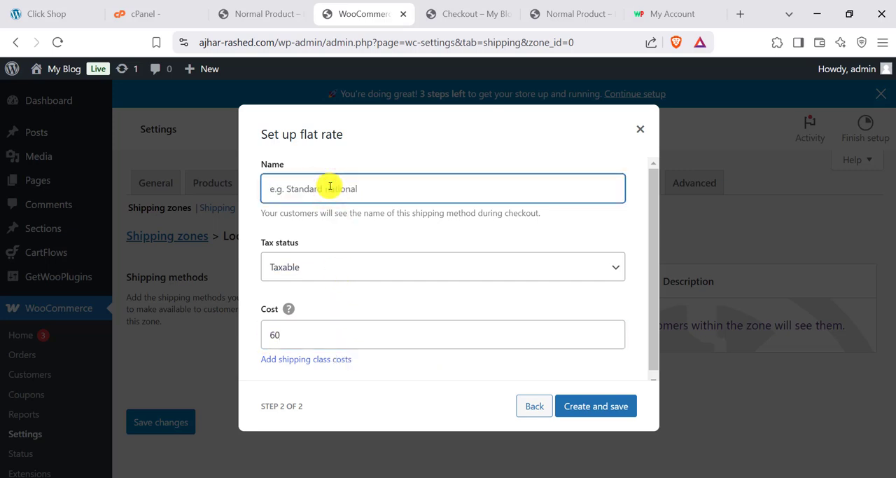
{"action": "type", "text": "Inside"}
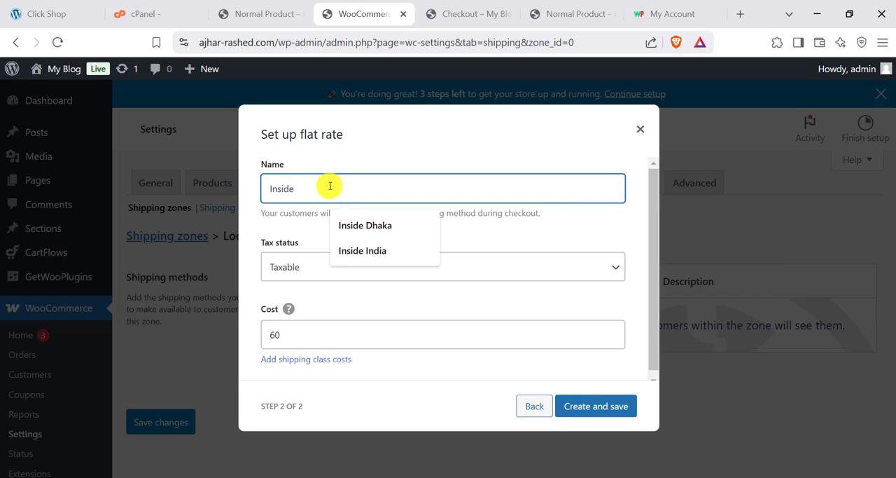
{"action": "type", "text": " Dhaka"}
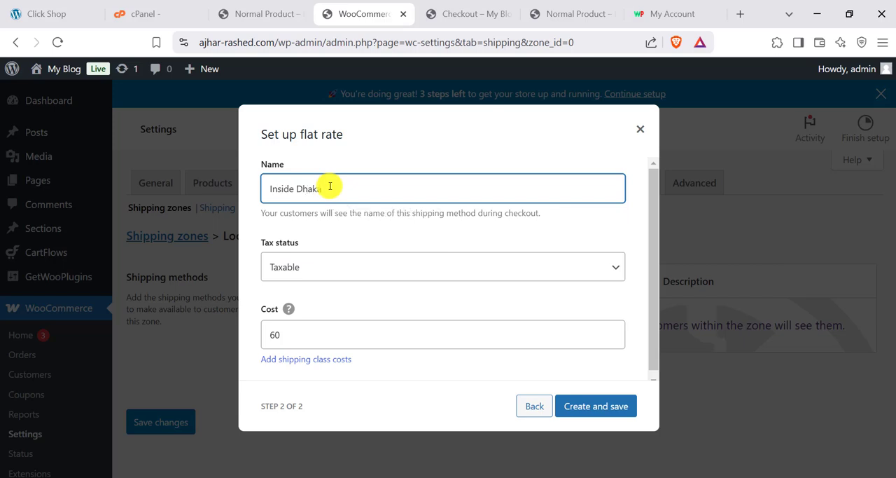
{"action": "left_click", "coordinate": [597, 406]}
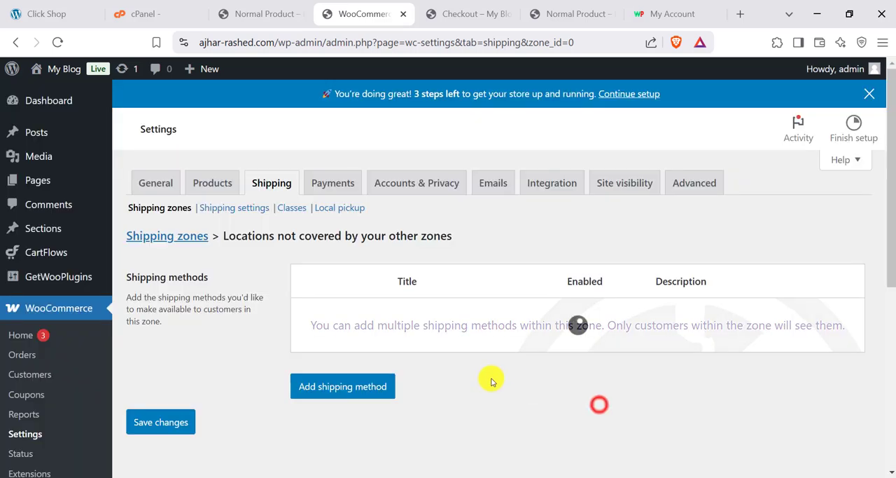
- Add a second flat rate shipping method named Outside Dhaka with a cost of 120 to the same zone
{"action": "left_click", "coordinate": [352, 390]}
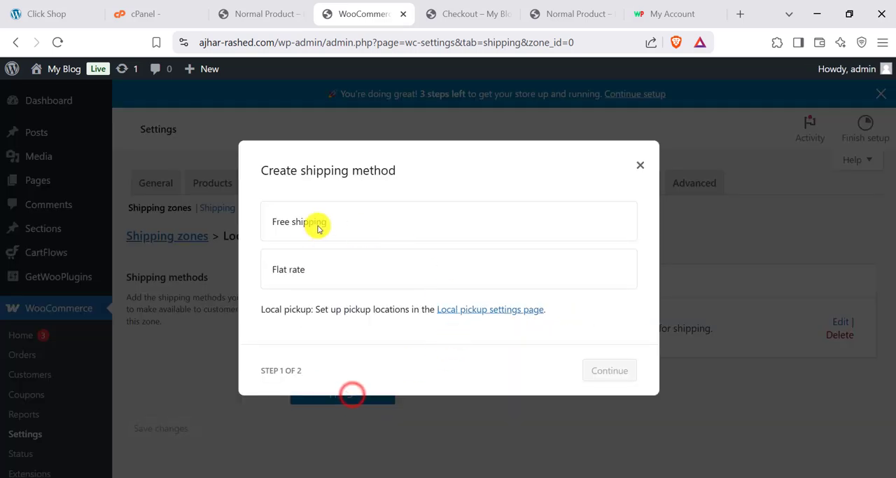
{"action": "left_click", "coordinate": [302, 224]}
{"action": "left_click", "coordinate": [302, 257]}
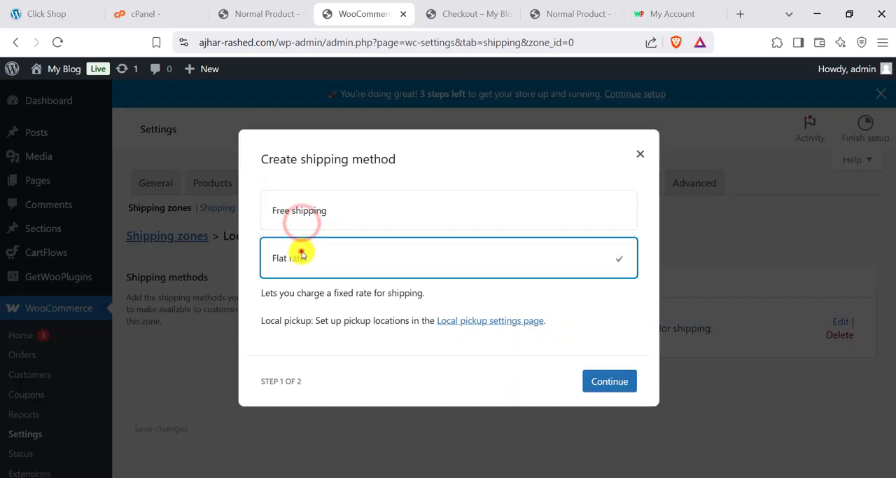
{"action": "left_click", "coordinate": [601, 380]}
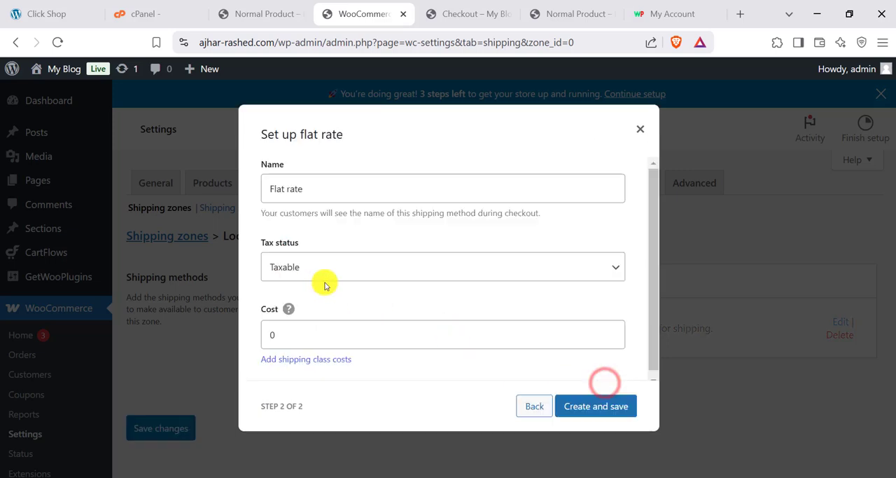
{"action": "triple_click", "coordinate": [319, 186]}
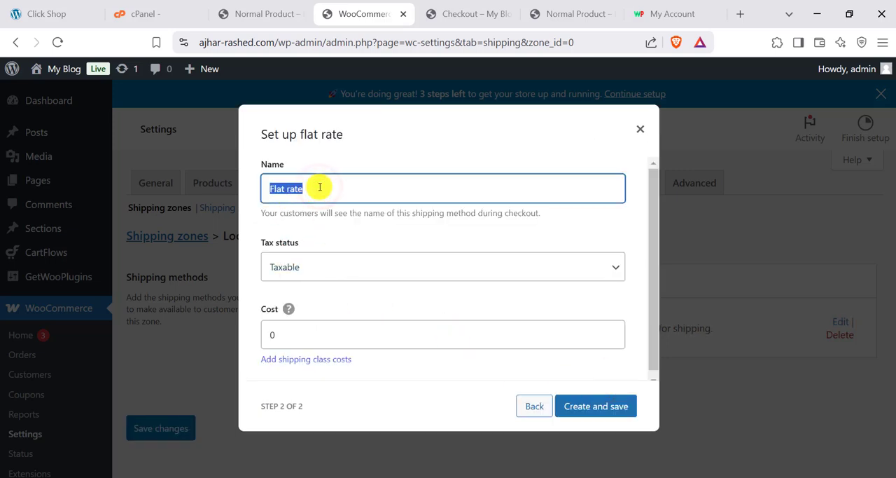
{"action": "type", "text": "Ou"}
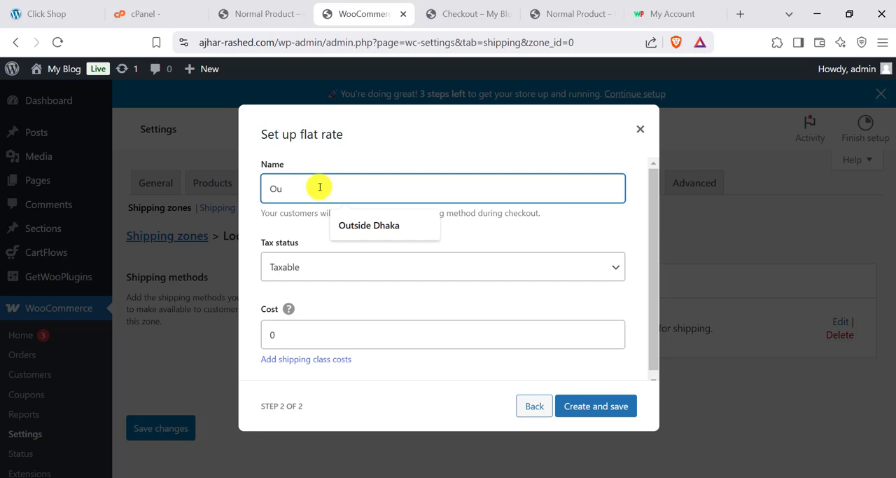
{"action": "left_click", "coordinate": [356, 224]}
{"action": "triple_click", "coordinate": [311, 328]}
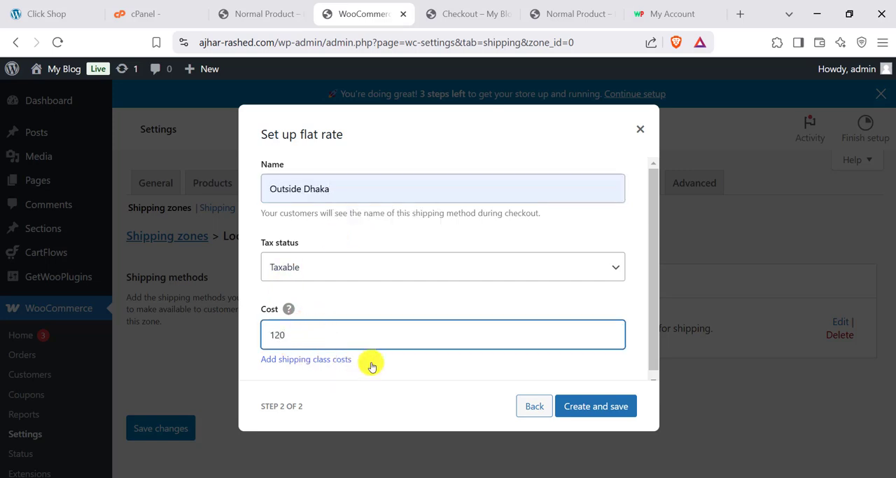
{"action": "left_click", "coordinate": [593, 407]}
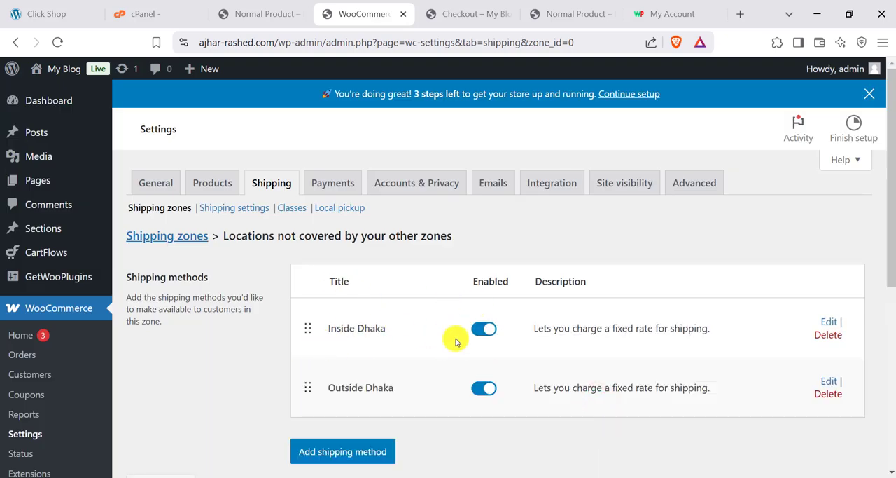
{"action": "scroll", "coordinate": [456, 342], "scroll_direction": "down", "scroll_amount": 1}
{"action": "scroll", "coordinate": [381, 341], "scroll_direction": "up", "scroll_amount": 1}
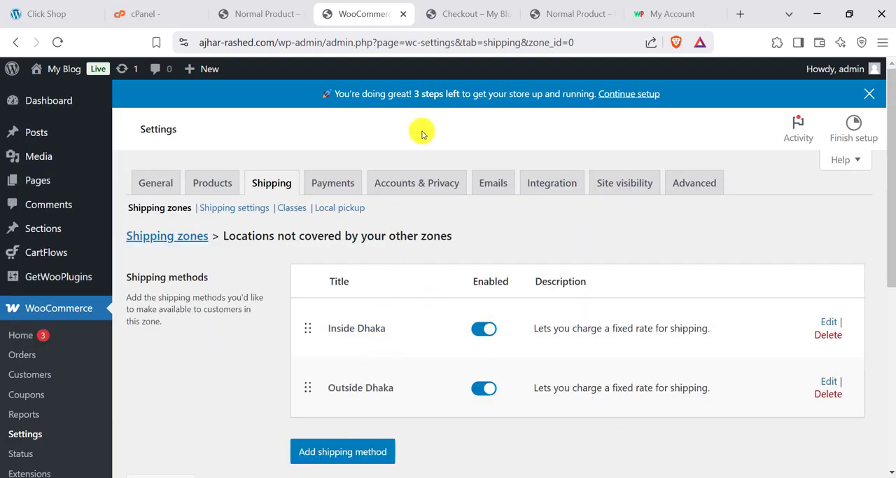
- Reload the store's checkout page and look at the shipping choices offered below the order notes
{"action": "left_click", "coordinate": [462, 14]}
{"action": "left_click", "coordinate": [58, 42]}
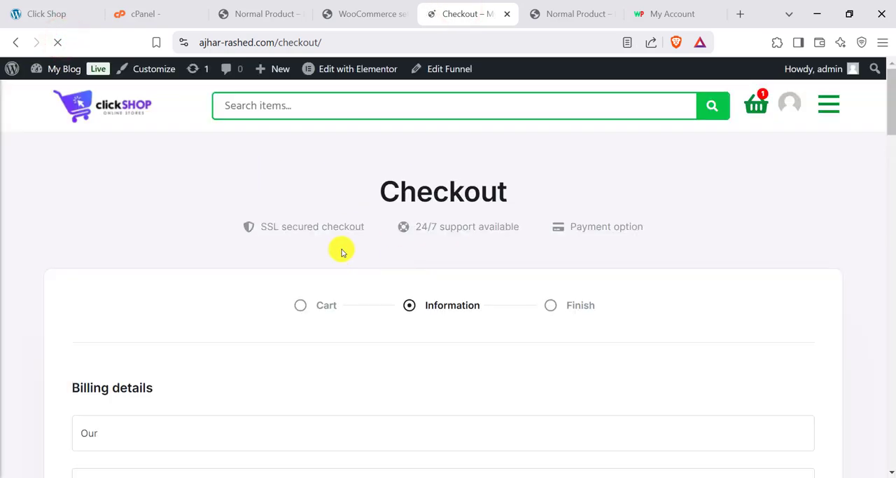
{"action": "scroll", "coordinate": [341, 266], "scroll_direction": "down", "scroll_amount": 9}
{"action": "scroll", "coordinate": [331, 276], "scroll_direction": "up", "scroll_amount": 2}
{"action": "scroll", "coordinate": [245, 266], "scroll_direction": "down", "scroll_amount": 2}
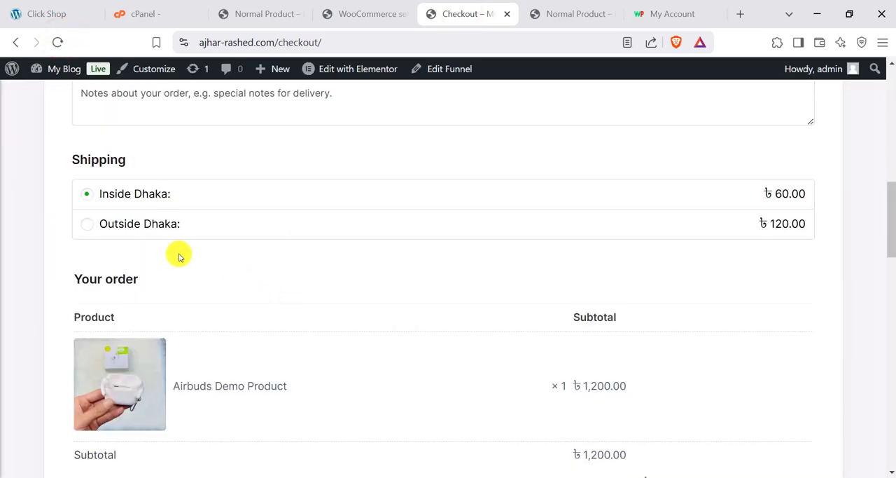
- Switch the checkout shipping between Outside Dhaka and Inside Dhaka, ending on Outside Dhaka, and check the order total and payment section
{"action": "left_click", "coordinate": [131, 223]}
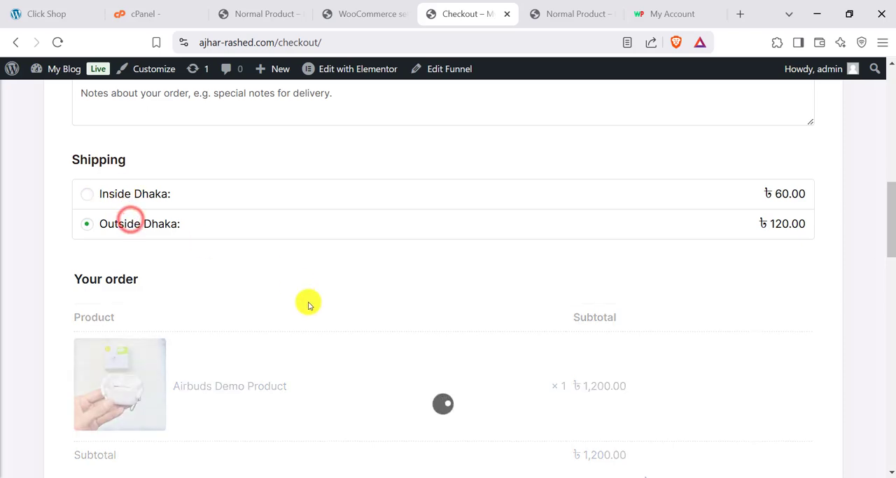
{"action": "scroll", "coordinate": [146, 230], "scroll_direction": "down", "scroll_amount": 4}
{"action": "scroll", "coordinate": [294, 280], "scroll_direction": "down", "scroll_amount": 2}
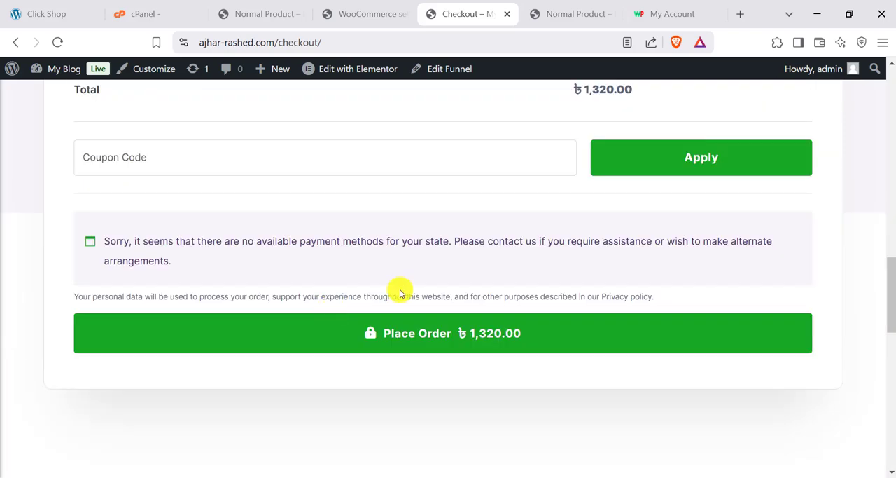
{"action": "scroll", "coordinate": [396, 290], "scroll_direction": "up", "scroll_amount": 4}
{"action": "scroll", "coordinate": [138, 199], "scroll_direction": "up", "scroll_amount": 2}
{"action": "left_click", "coordinate": [127, 193]}
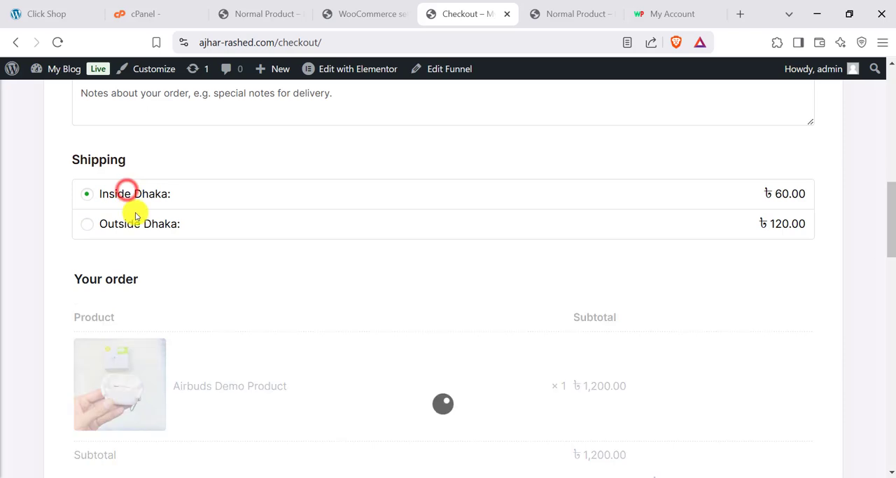
{"action": "left_click", "coordinate": [145, 223]}
{"action": "scroll", "coordinate": [454, 362], "scroll_direction": "down", "scroll_amount": 6}
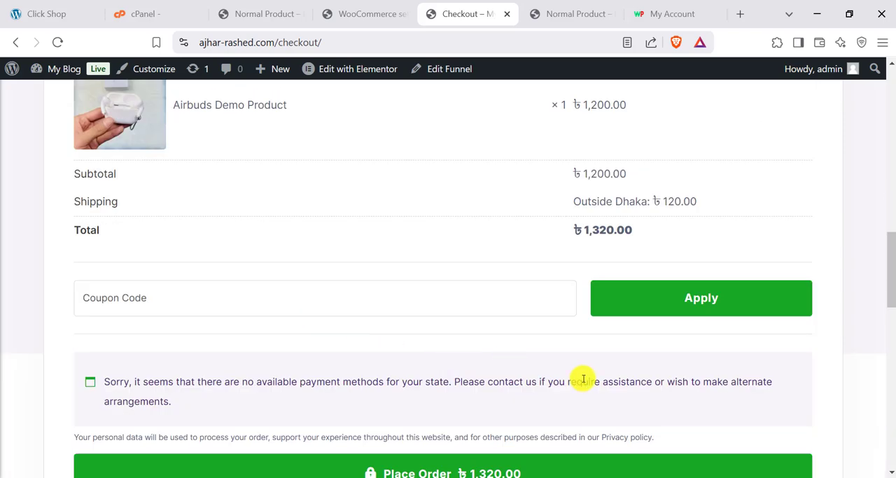
- Examine the payment notice between the coupon field and the order button on the checkout page
{"action": "scroll", "coordinate": [410, 342], "scroll_direction": "up", "scroll_amount": 2}
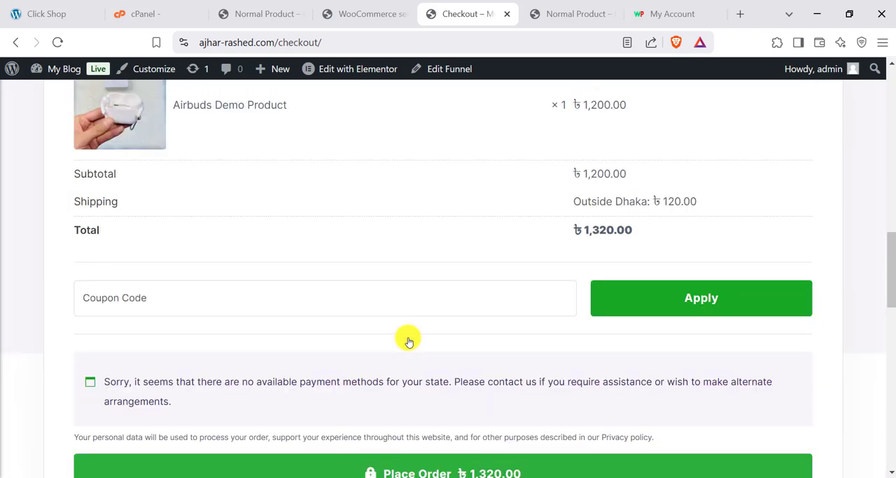
{"action": "scroll", "coordinate": [409, 341], "scroll_direction": "down", "scroll_amount": 2}
{"action": "left_click_drag", "start_coordinate": [139, 248], "coordinate": [178, 259]}
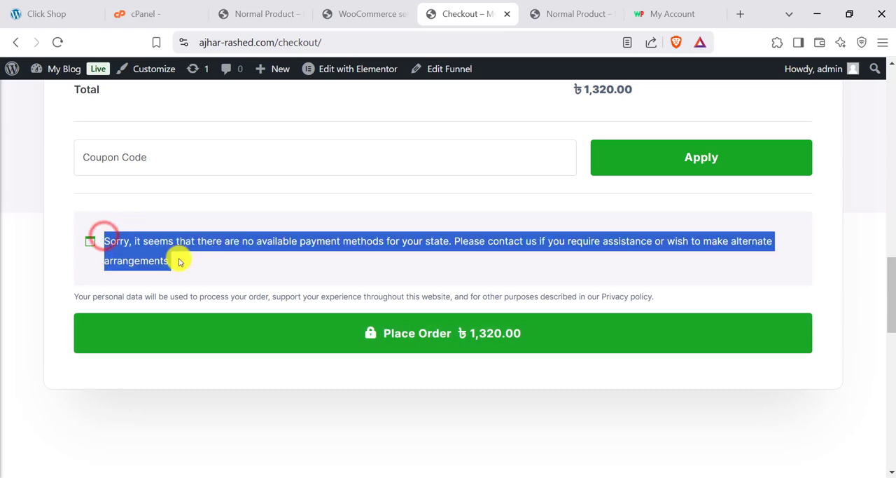
- Search the WordPress plugin directory for bkash and install and activate Bangladeshi Payment Gateways – Make Payment Using QR Code
{"action": "left_click", "coordinate": [339, 12]}
{"action": "scroll", "coordinate": [28, 329], "scroll_direction": "down", "scroll_amount": 5}
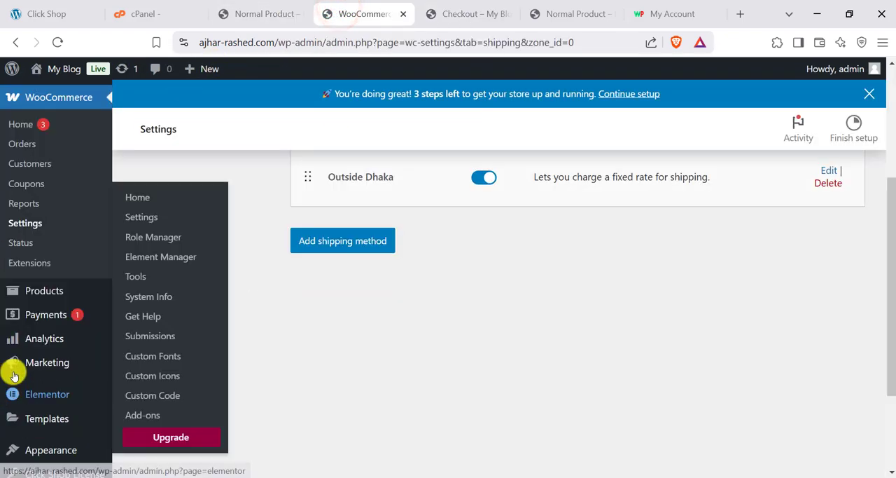
{"action": "mouse_move", "coordinate": [20, 370]}
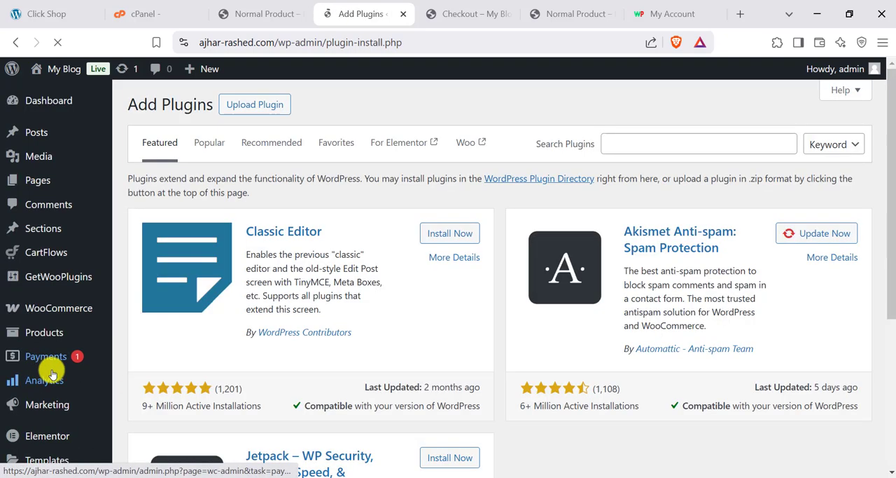
{"action": "scroll", "coordinate": [378, 361], "scroll_direction": "down", "scroll_amount": 1}
{"action": "scroll", "coordinate": [408, 359], "scroll_direction": "up", "scroll_amount": 1}
{"action": "left_click", "coordinate": [645, 135]}
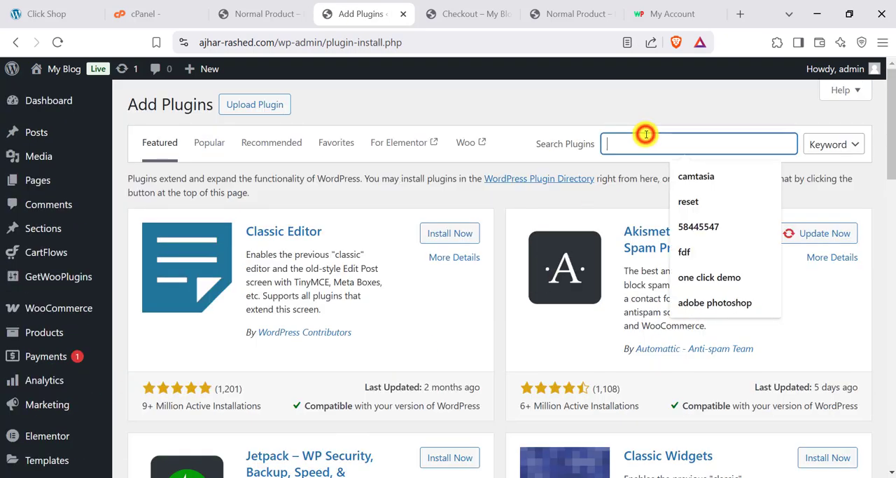
{"action": "type", "text": "bkash"}
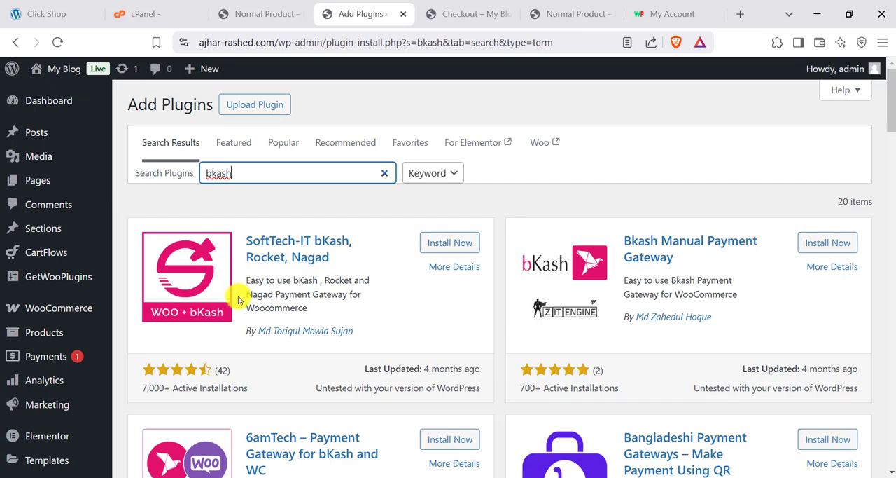
{"action": "scroll", "coordinate": [250, 330], "scroll_direction": "down", "scroll_amount": 4}
{"action": "scroll", "coordinate": [523, 346], "scroll_direction": "up", "scroll_amount": 4}
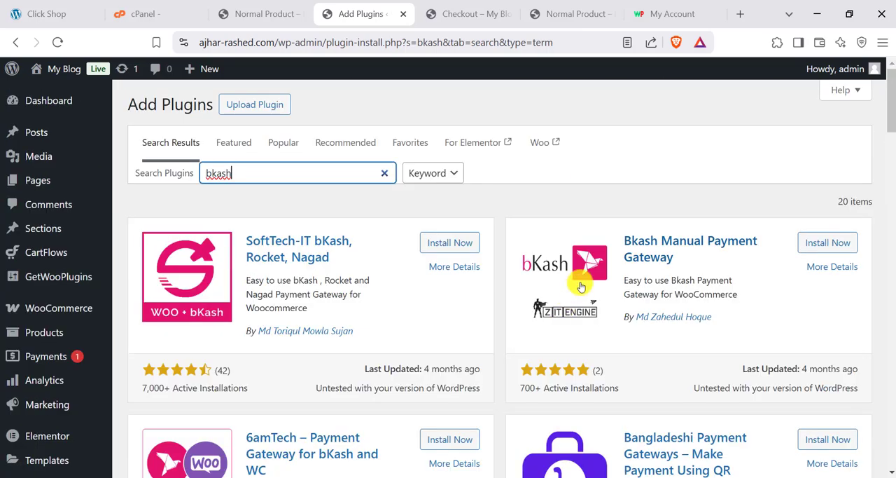
{"action": "scroll", "coordinate": [294, 322], "scroll_direction": "down", "scroll_amount": 3}
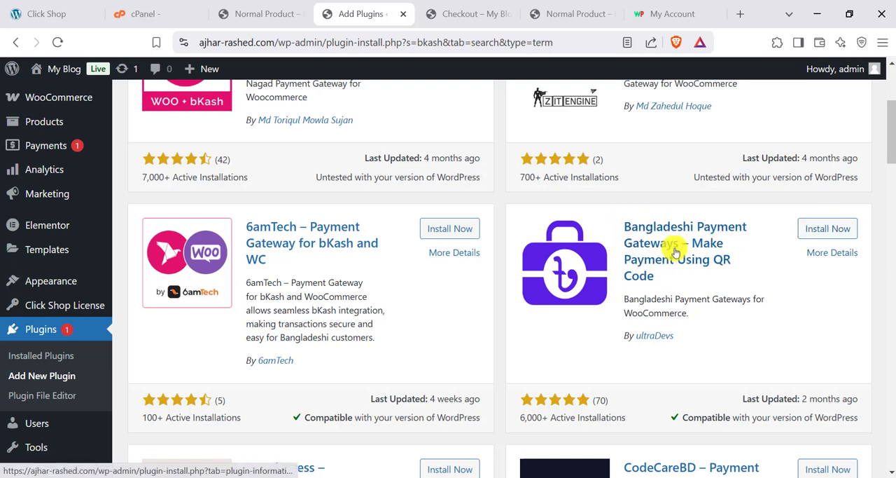
{"action": "left_click", "coordinate": [834, 231]}
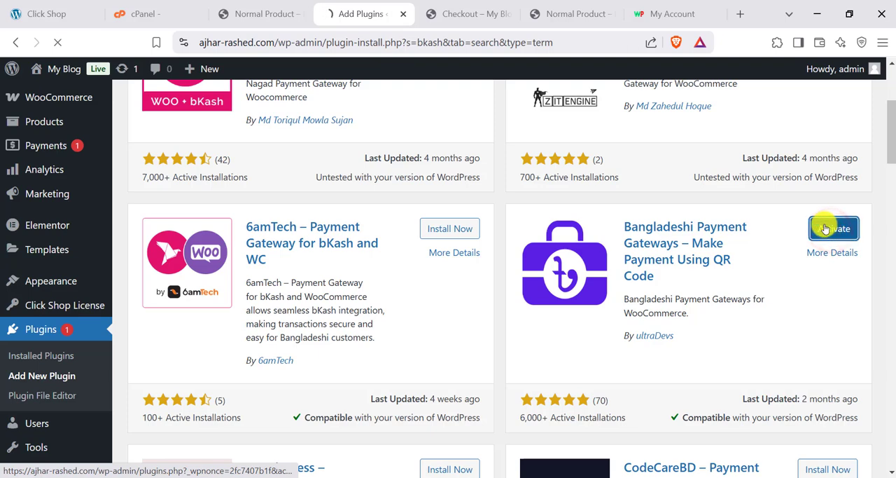
- Enable the bkash and rocket payment methods in the WooCommerce payment settings
{"action": "scroll", "coordinate": [504, 312], "scroll_direction": "up", "scroll_amount": 3}
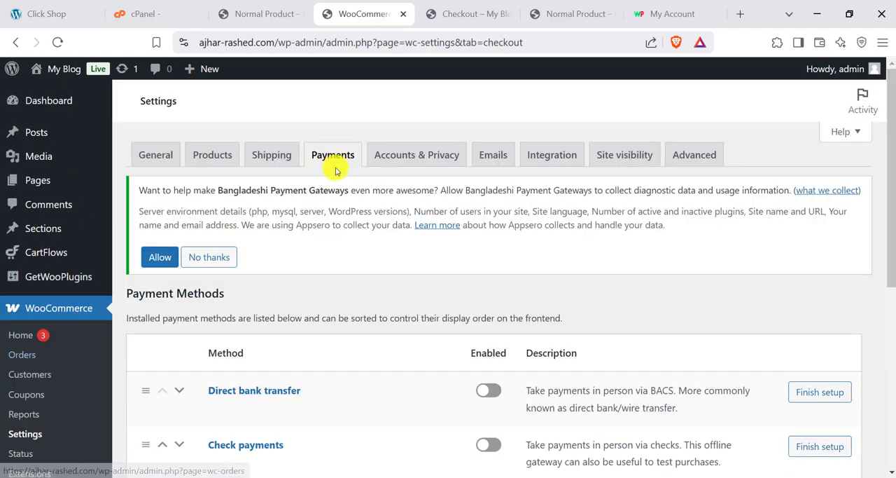
{"action": "scroll", "coordinate": [460, 260], "scroll_direction": "down", "scroll_amount": 4}
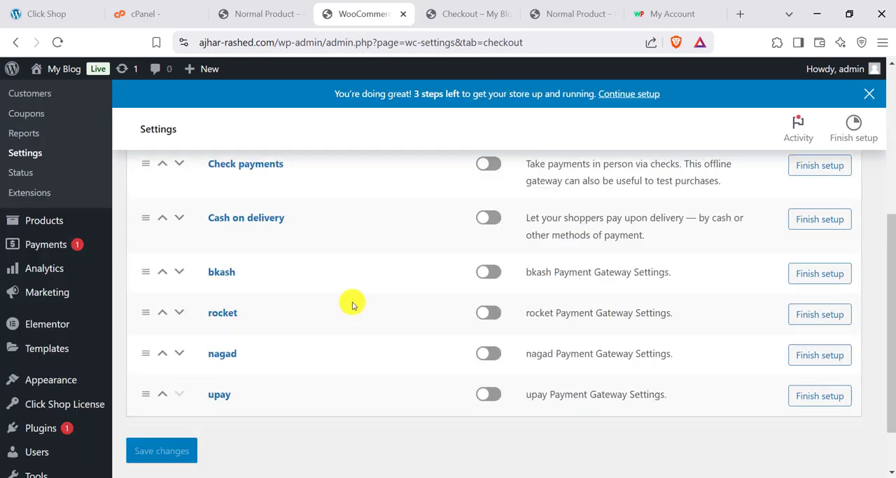
{"action": "scroll", "coordinate": [315, 280], "scroll_direction": "up", "scroll_amount": 2}
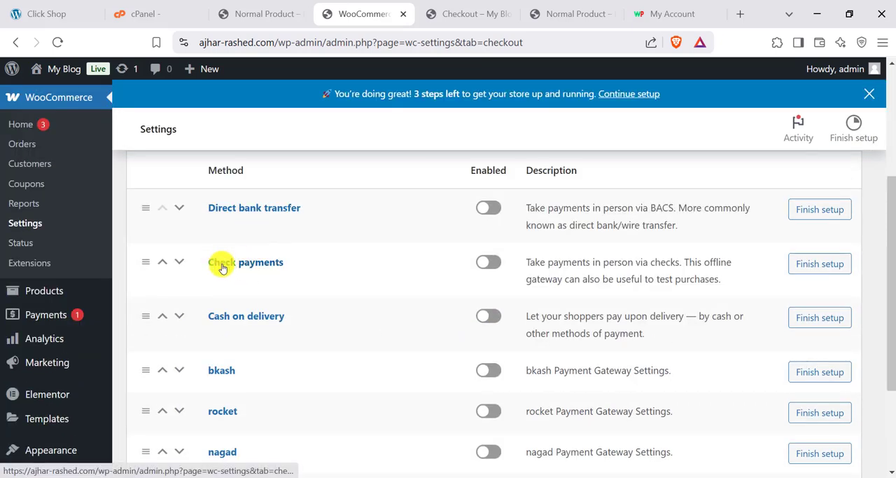
{"action": "scroll", "coordinate": [483, 323], "scroll_direction": "down", "scroll_amount": 1}
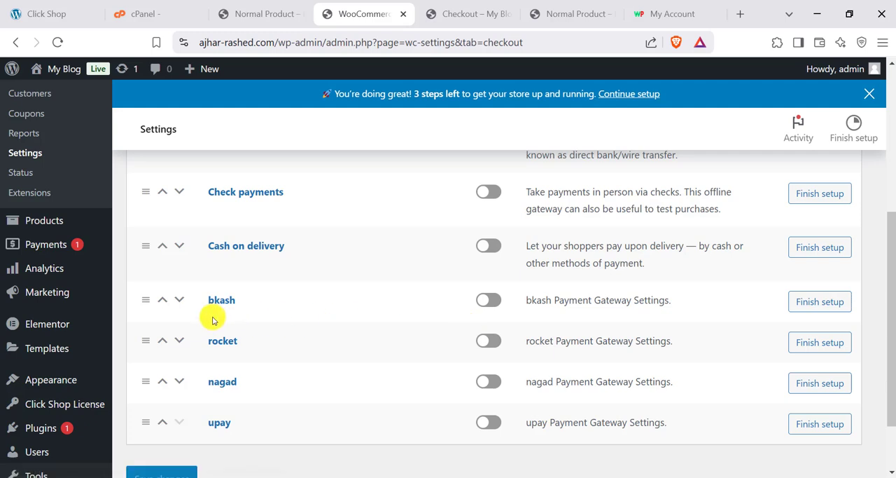
{"action": "left_click", "coordinate": [489, 302]}
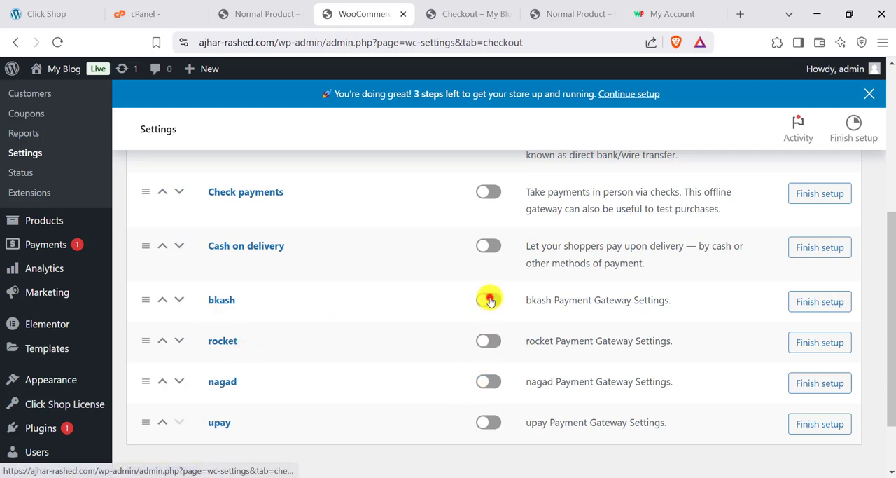
{"action": "left_click", "coordinate": [490, 342]}
- Add a Personal account with its account number to the bkash gateway's account details and save the settings
{"action": "left_click", "coordinate": [826, 302]}
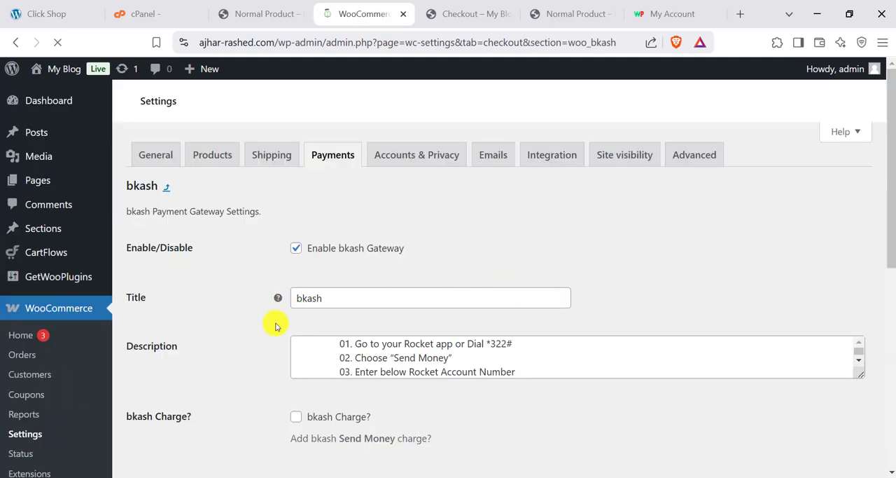
{"action": "scroll", "coordinate": [320, 334], "scroll_direction": "down", "scroll_amount": 10}
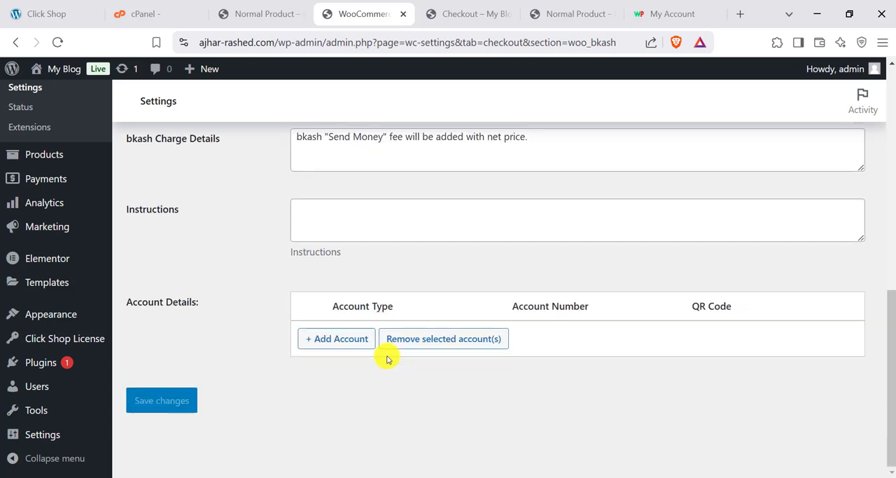
{"action": "left_click", "coordinate": [316, 337]}
{"action": "left_click", "coordinate": [364, 340]}
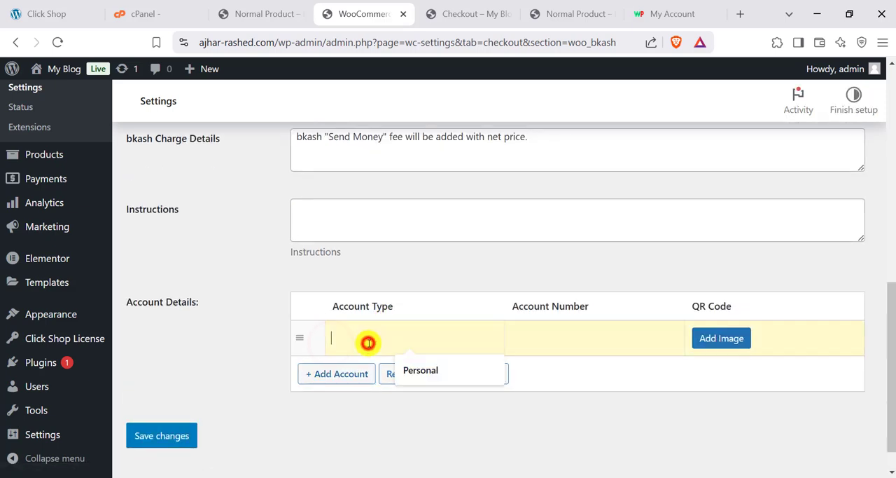
{"action": "left_click", "coordinate": [422, 369]}
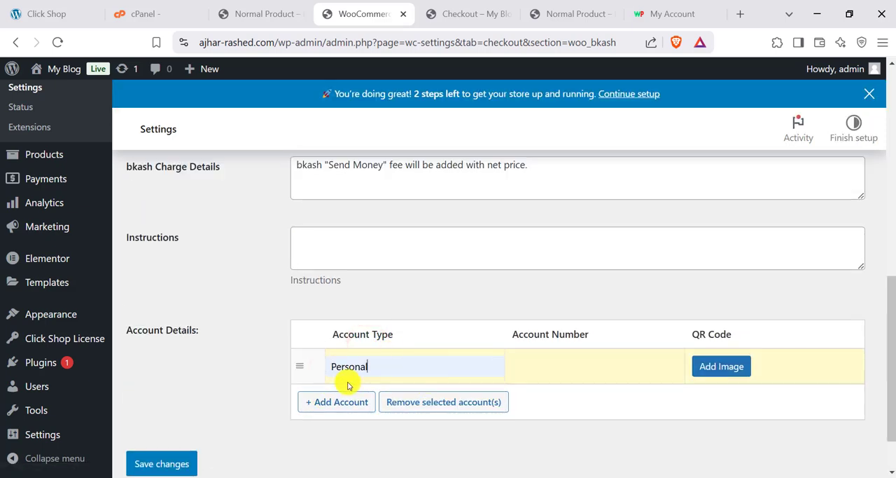
{"action": "left_click", "coordinate": [581, 370]}
{"action": "left_click", "coordinate": [622, 394]}
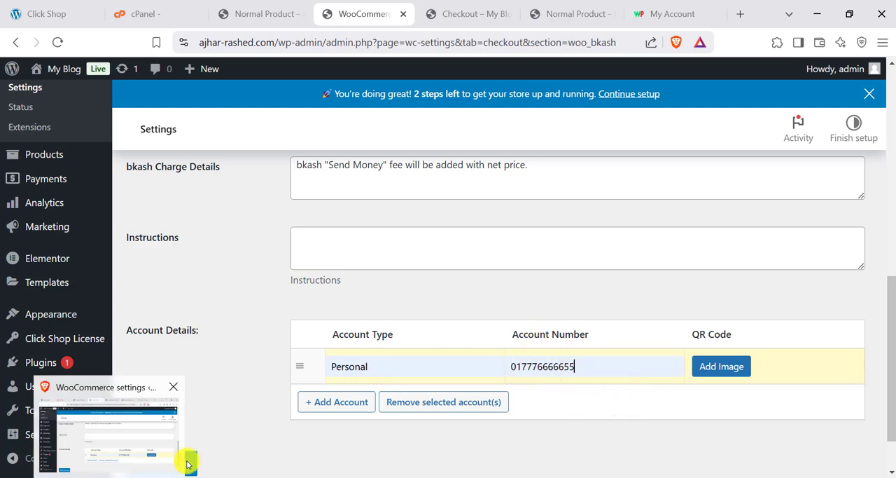
{"action": "left_click", "coordinate": [183, 459]}
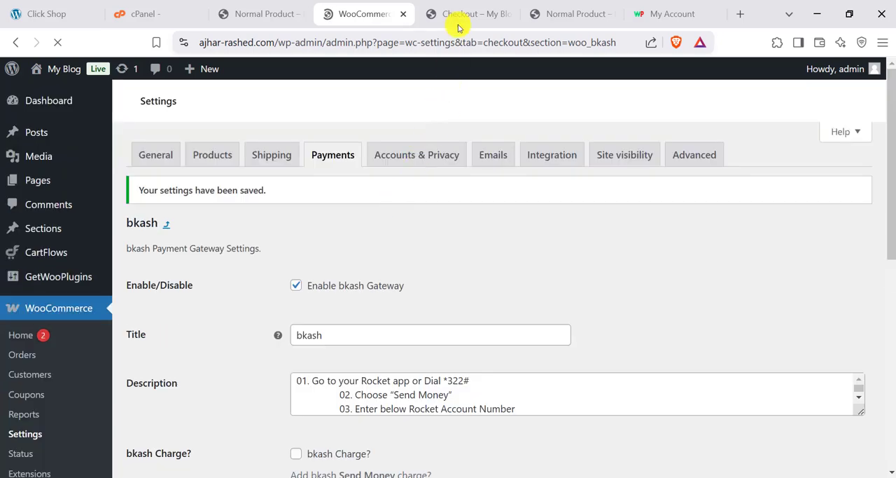
- Reload the store's checkout page and review the bkash payment instructions, account details, customer fields and rocket option
{"action": "left_click", "coordinate": [459, 14]}
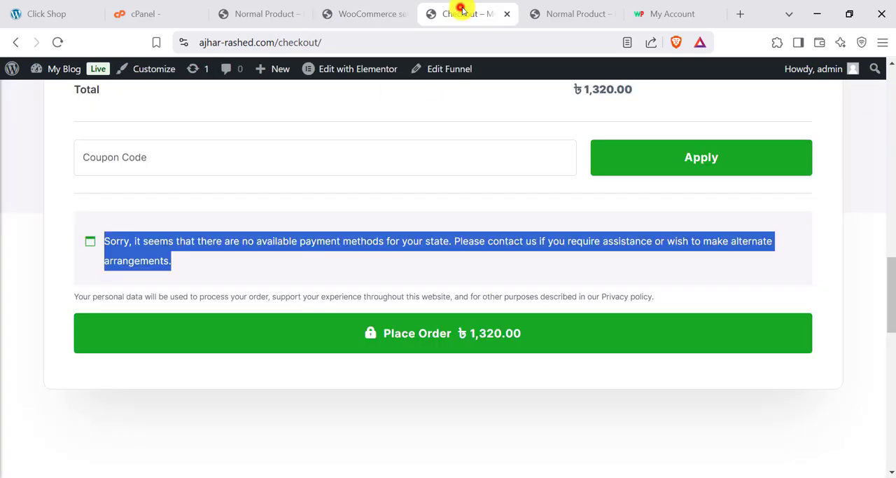
{"action": "left_click", "coordinate": [62, 43]}
{"action": "scroll", "coordinate": [380, 217], "scroll_direction": "up", "scroll_amount": 3}
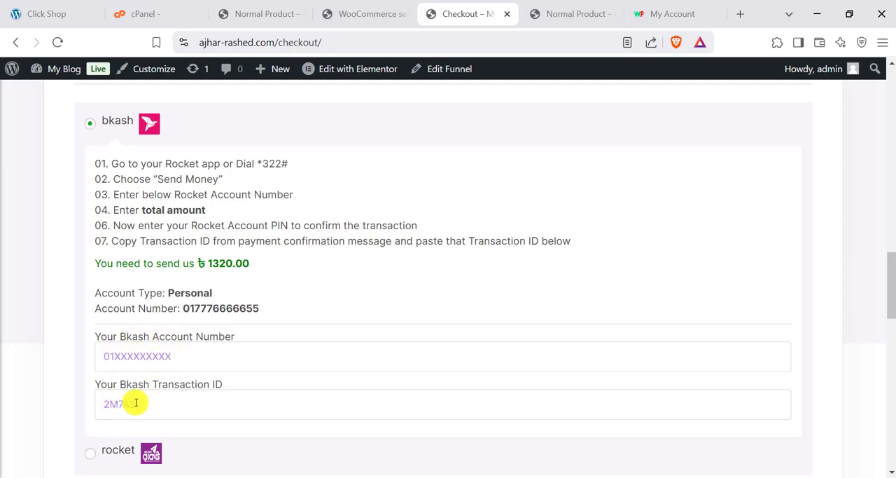
{"action": "scroll", "coordinate": [178, 408], "scroll_direction": "down", "scroll_amount": 1}
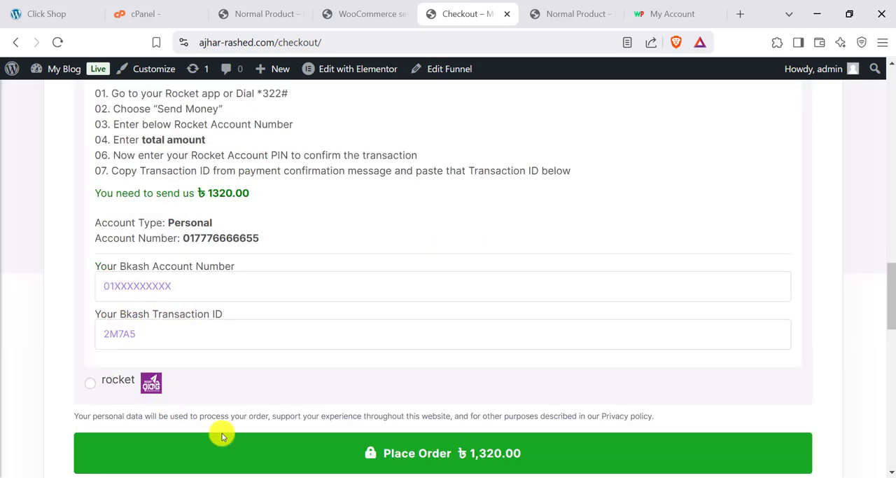
{"action": "scroll", "coordinate": [390, 440], "scroll_direction": "up", "scroll_amount": 1}
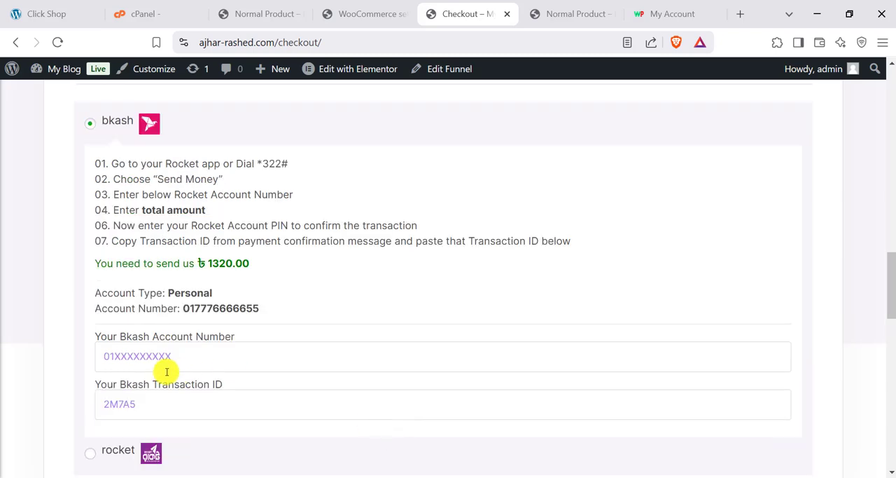
{"action": "scroll", "coordinate": [236, 336], "scroll_direction": "up", "scroll_amount": 1}
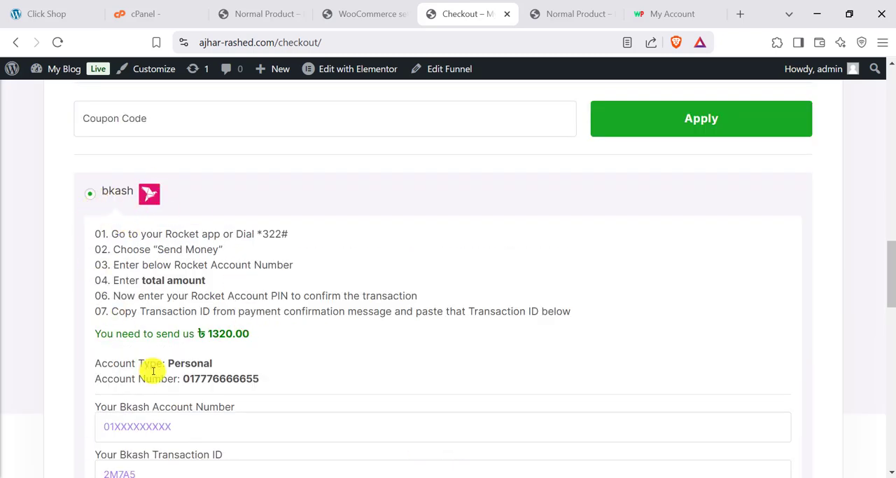
{"action": "scroll", "coordinate": [162, 336], "scroll_direction": "down", "scroll_amount": 4}
{"action": "scroll", "coordinate": [294, 274], "scroll_direction": "up", "scroll_amount": 2}
- Search the WordPress plugin directory for bkash again and look through the alternative payment gateway plugins, including UddoktaPay Gateway
{"action": "left_click", "coordinate": [352, 13]}
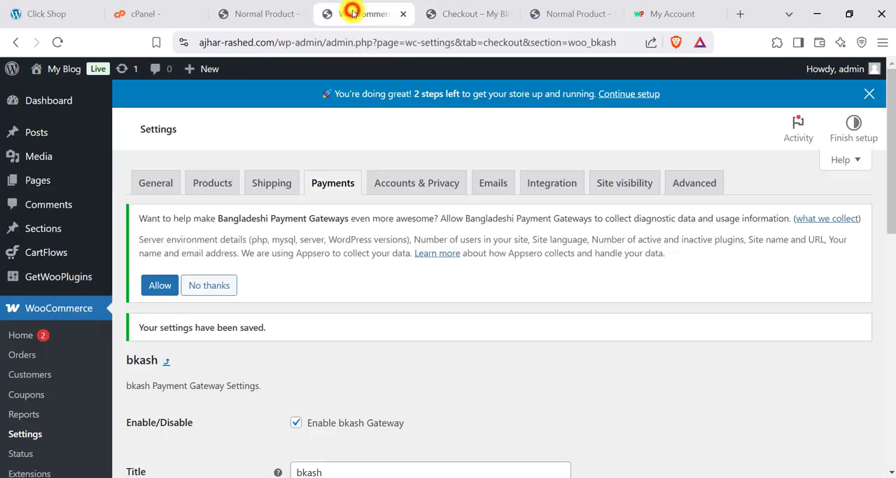
{"action": "scroll", "coordinate": [25, 368], "scroll_direction": "down", "scroll_amount": 5}
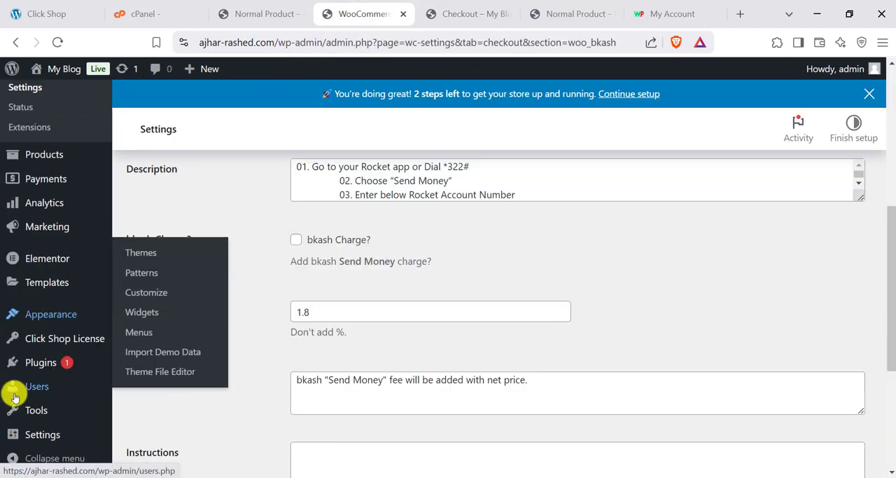
{"action": "scroll", "coordinate": [14, 397], "scroll_direction": "down", "scroll_amount": 1}
{"action": "mouse_move", "coordinate": [22, 369]}
{"action": "left_click", "coordinate": [146, 385]}
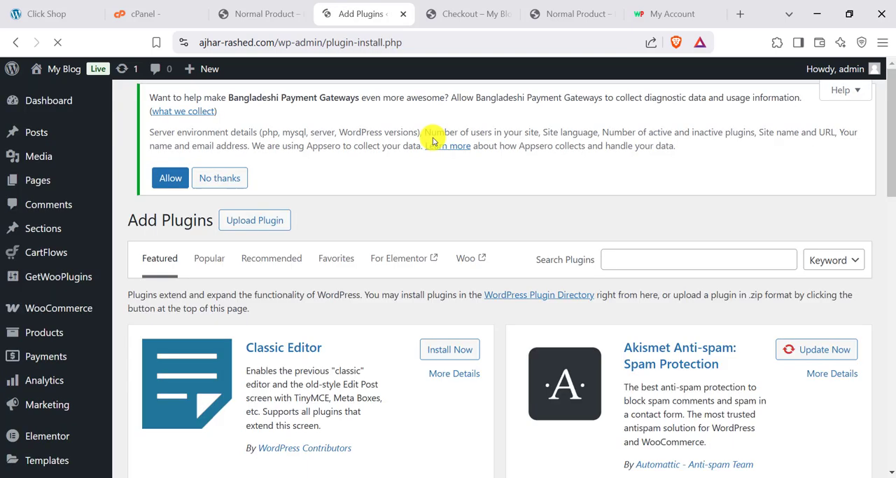
{"action": "left_click", "coordinate": [649, 264]}
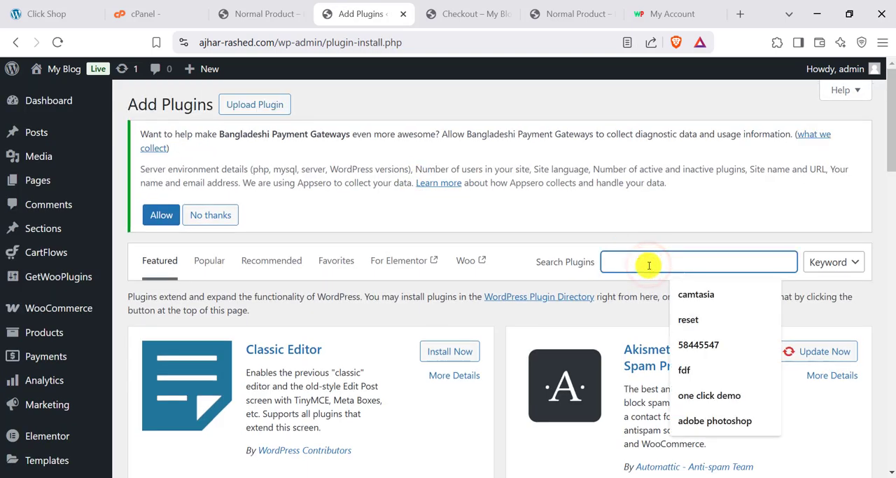
{"action": "type", "text": "bkash"}
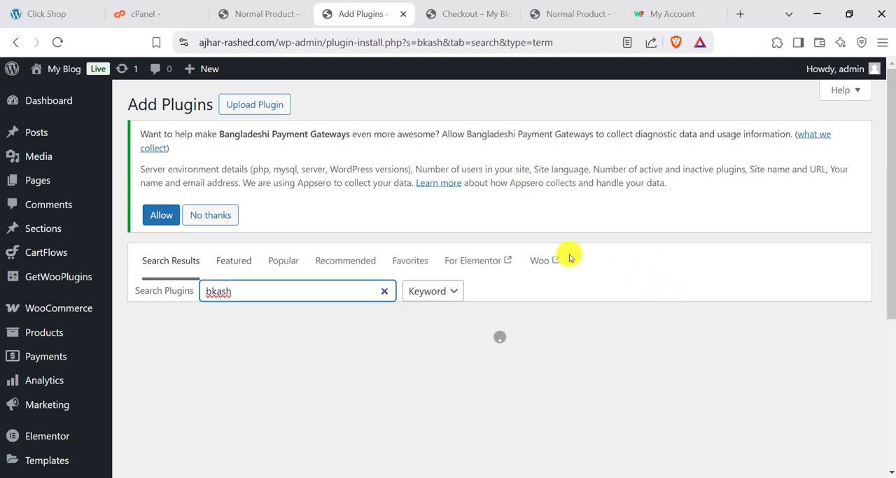
{"action": "scroll", "coordinate": [527, 354], "scroll_direction": "down", "scroll_amount": 2}
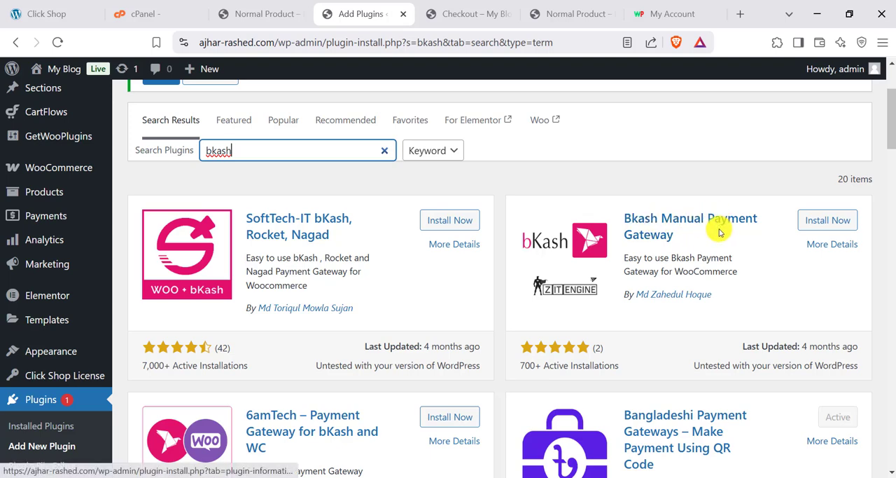
{"action": "scroll", "coordinate": [274, 259], "scroll_direction": "down", "scroll_amount": 2}
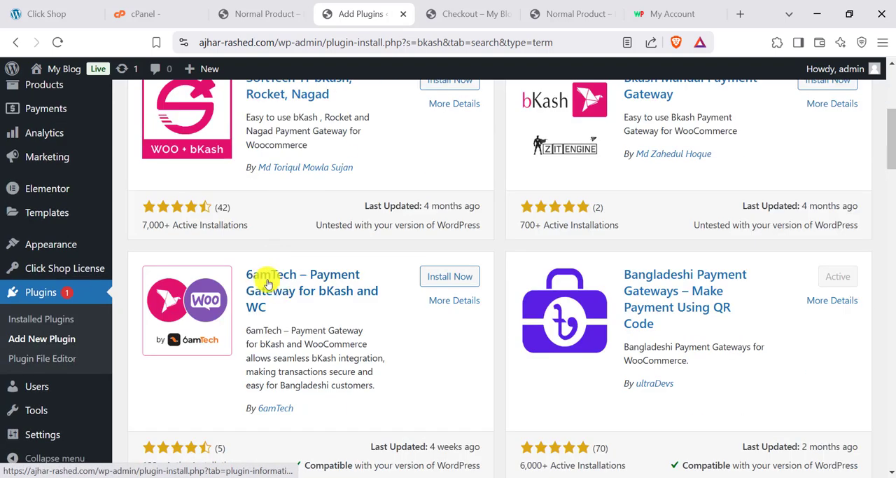
{"action": "scroll", "coordinate": [301, 301], "scroll_direction": "down", "scroll_amount": 5}
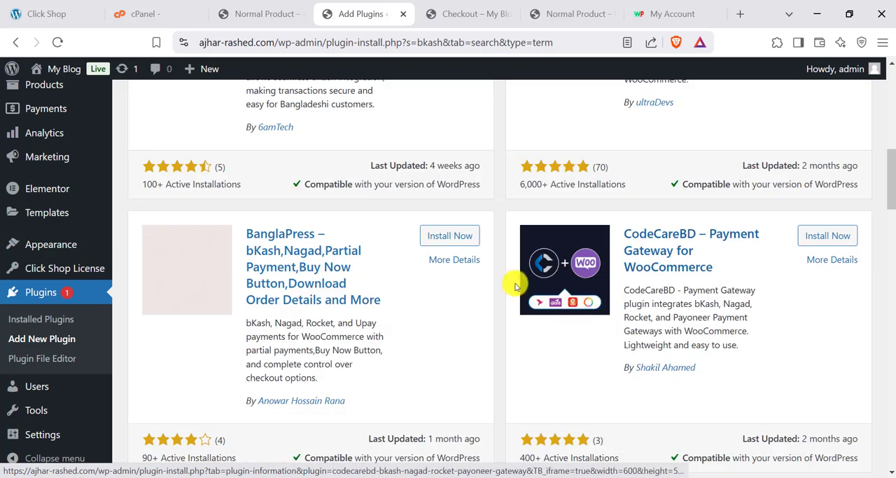
{"action": "scroll", "coordinate": [462, 306], "scroll_direction": "down", "scroll_amount": 4}
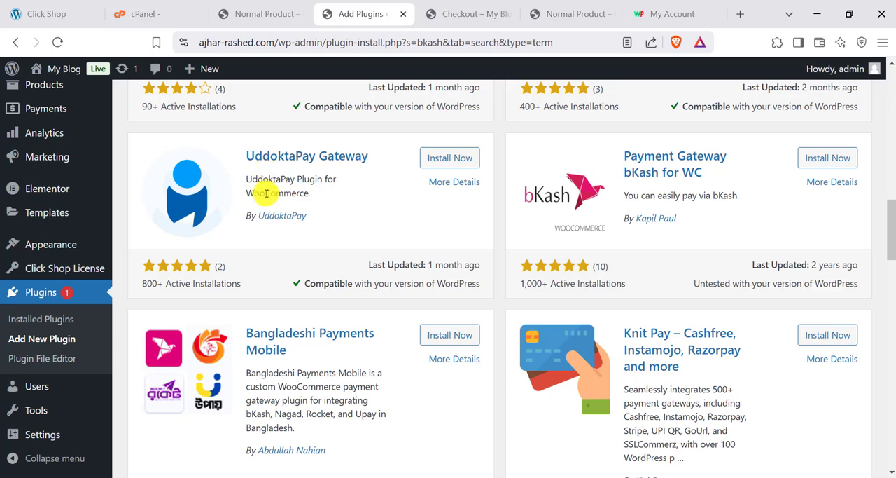
- Return to the store's checkout page and view it from the heading and billing details
{"action": "left_click", "coordinate": [453, 13]}
{"action": "scroll", "coordinate": [304, 241], "scroll_direction": "up", "scroll_amount": 10}
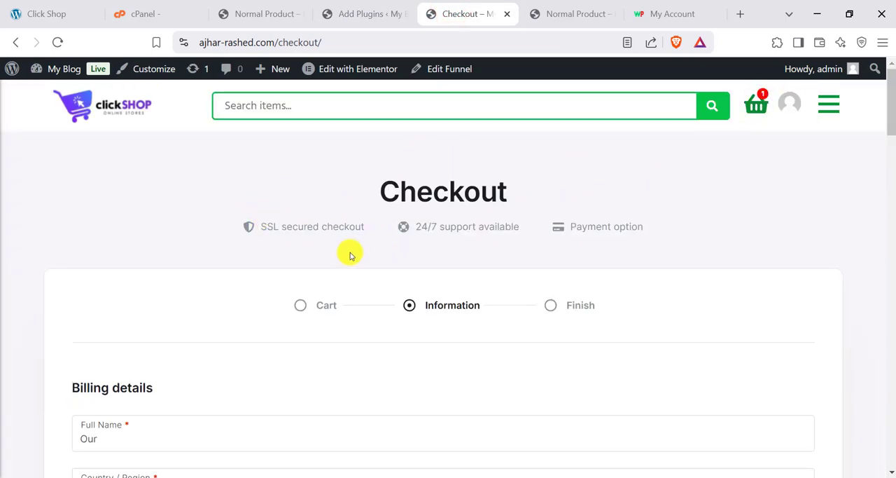
- Fill in the customer's bkash account number and transaction ID at checkout and place the order
{"action": "scroll", "coordinate": [351, 246], "scroll_direction": "down", "scroll_amount": 10}
{"action": "left_click", "coordinate": [157, 257]}
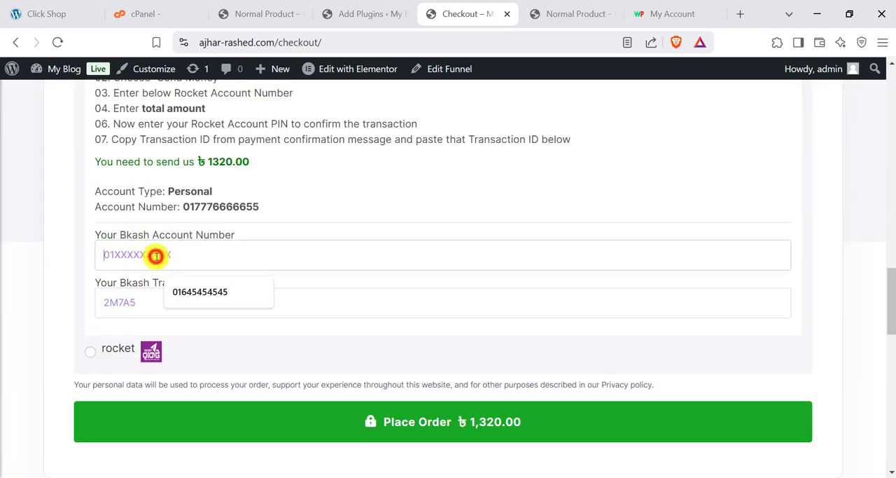
{"action": "left_click", "coordinate": [189, 285]}
{"action": "left_click", "coordinate": [155, 314]}
{"action": "left_click", "coordinate": [196, 338]}
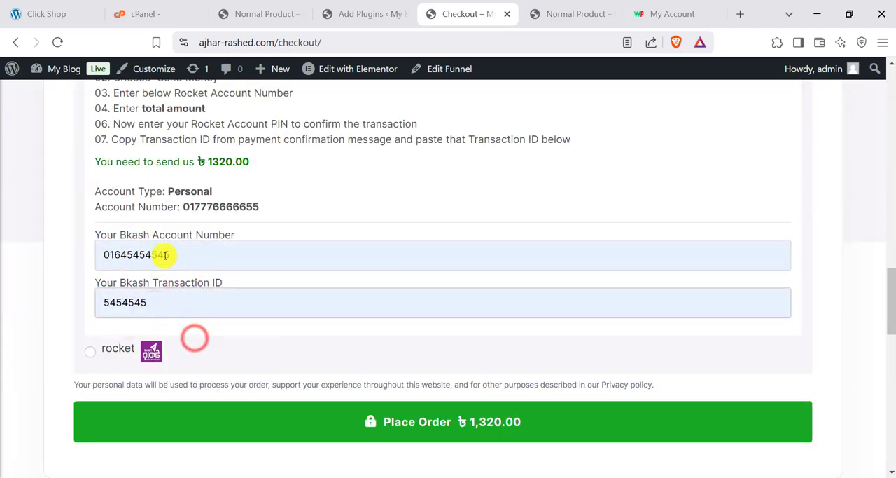
{"action": "left_click", "coordinate": [469, 426]}
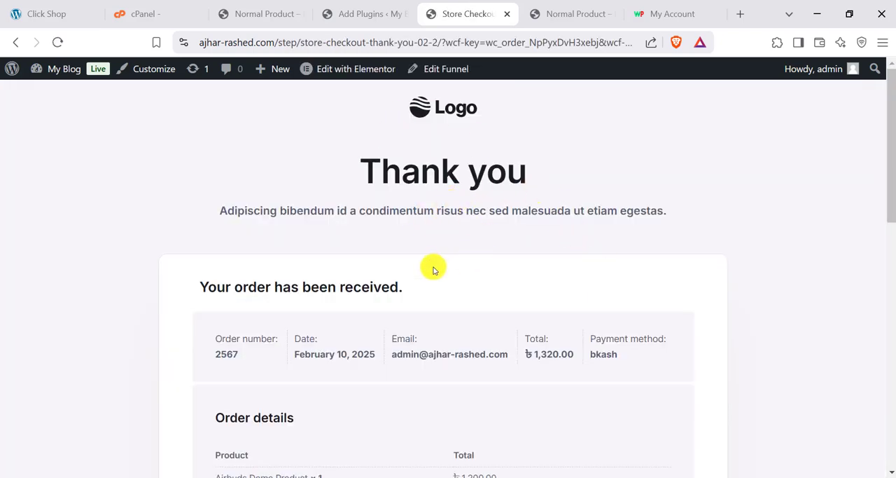
- Review the order's thank-you page, including the order details, addresses, bkash payment details and social sharing options
{"action": "scroll", "coordinate": [436, 294], "scroll_direction": "down", "scroll_amount": 10}
{"action": "scroll", "coordinate": [441, 318], "scroll_direction": "up", "scroll_amount": 10}
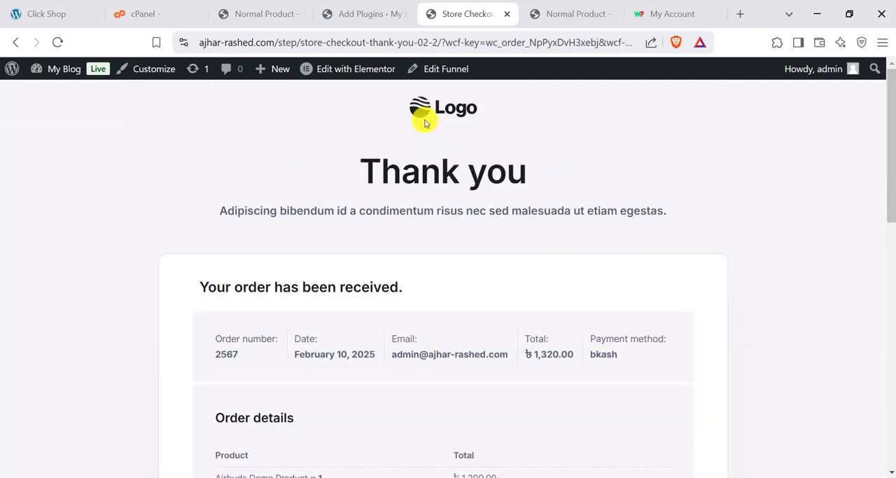
{"action": "mouse_move", "coordinate": [342, 73]}
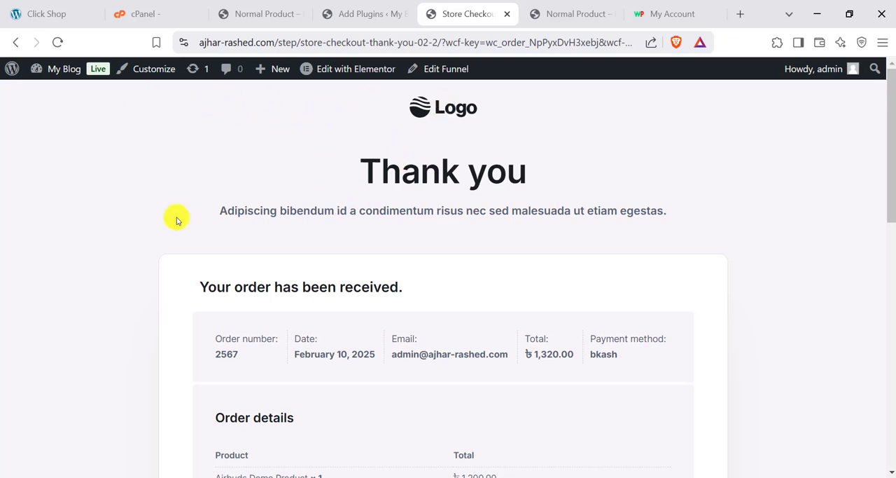
{"action": "scroll", "coordinate": [280, 423], "scroll_direction": "down", "scroll_amount": 5}
{"action": "scroll", "coordinate": [300, 405], "scroll_direction": "up", "scroll_amount": 5}
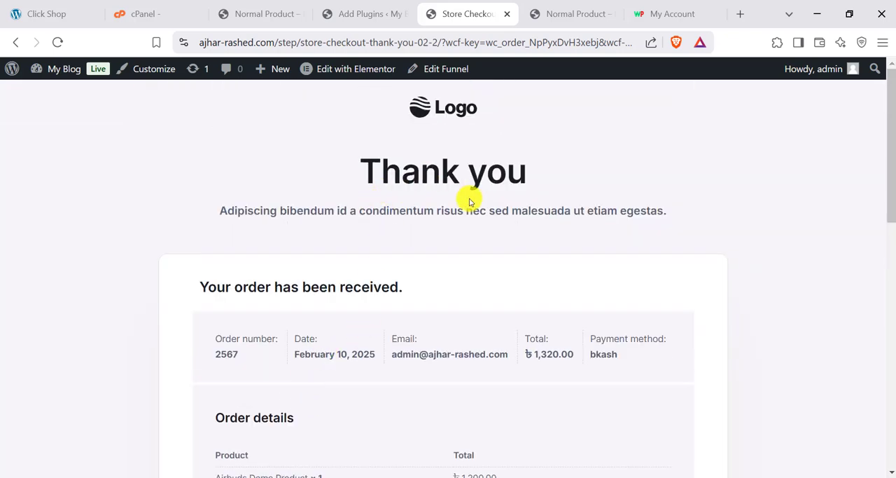
{"action": "scroll", "coordinate": [469, 202], "scroll_direction": "down", "scroll_amount": 10}
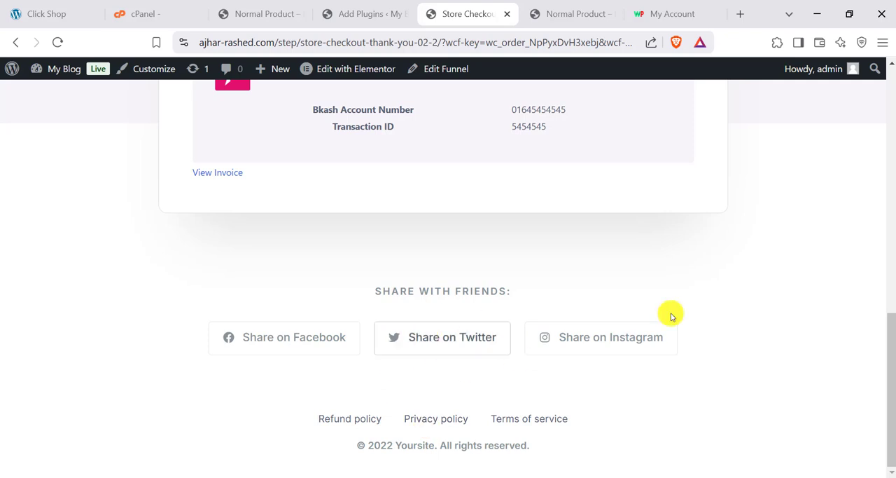
{"action": "scroll", "coordinate": [258, 332], "scroll_direction": "up", "scroll_amount": 1}
{"action": "scroll", "coordinate": [254, 352], "scroll_direction": "down", "scroll_amount": 1}
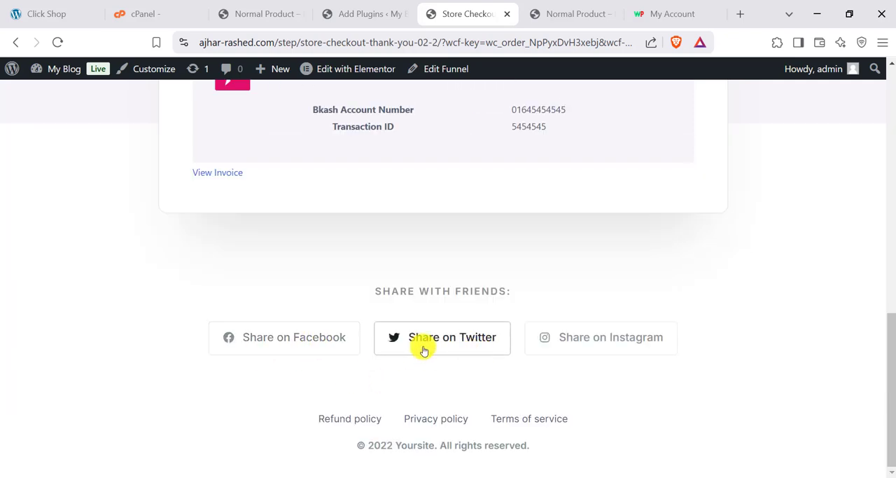
{"action": "scroll", "coordinate": [431, 355], "scroll_direction": "up", "scroll_amount": 3}
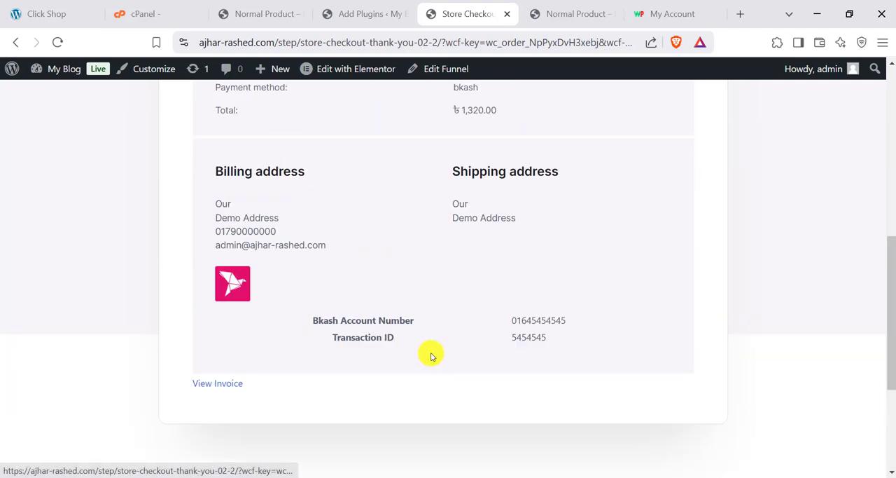
- View the order's invoice and its print preview, cancel printing, and close the invoice to return to the thank-you page
{"action": "left_click", "coordinate": [207, 384]}
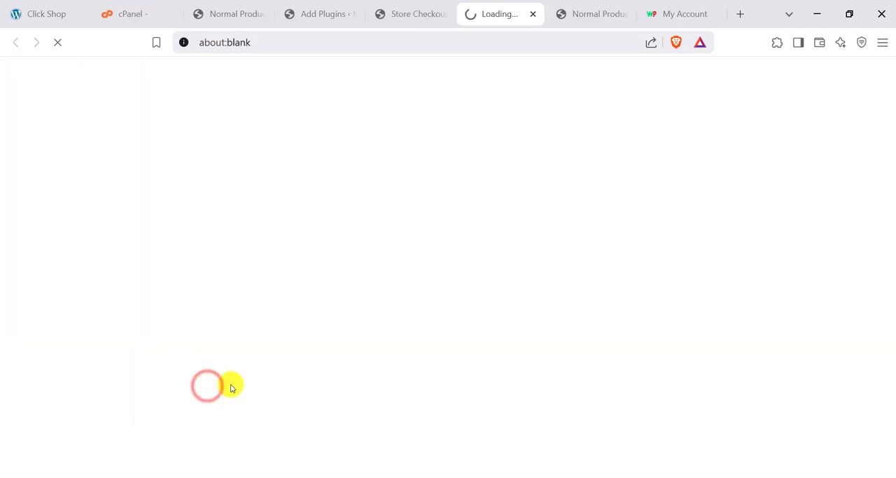
{"action": "scroll", "coordinate": [105, 182], "scroll_direction": "down", "scroll_amount": 1}
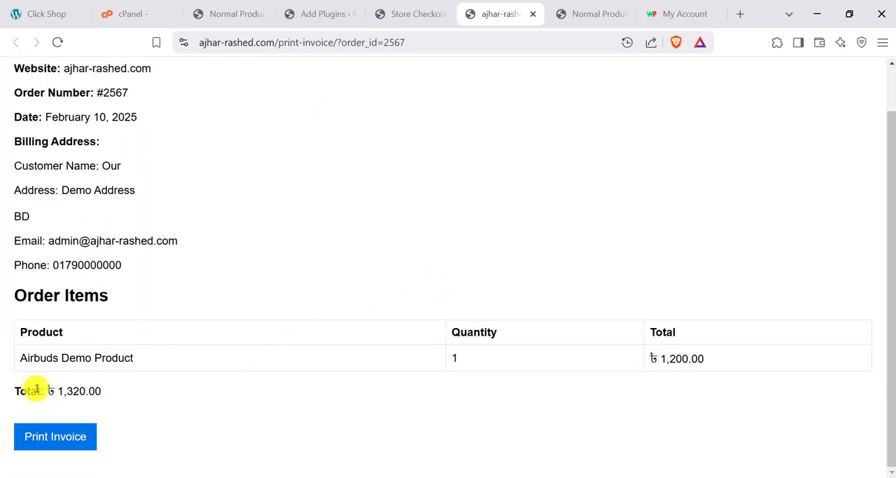
{"action": "left_click", "coordinate": [31, 434]}
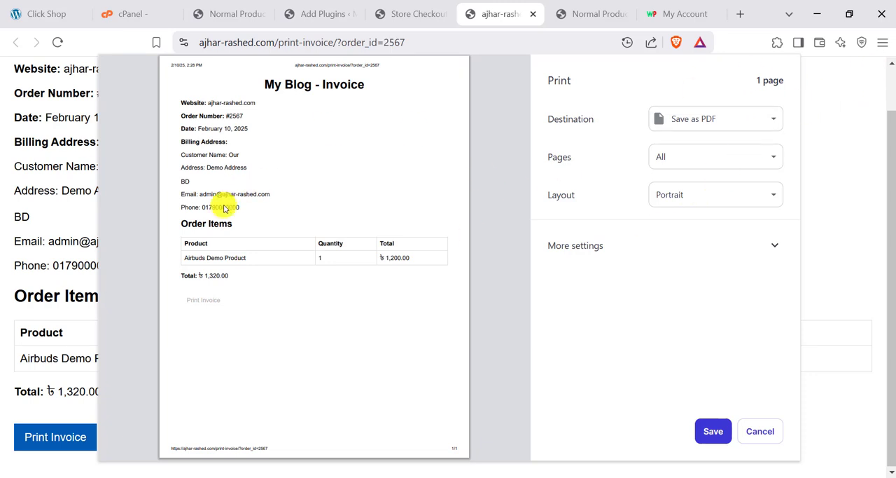
{"action": "left_click", "coordinate": [769, 434]}
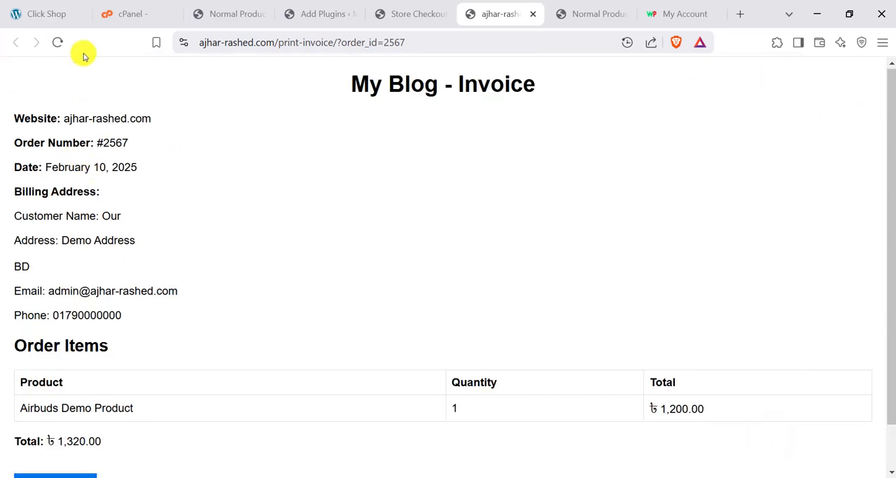
{"action": "left_click", "coordinate": [418, 6]}
{"action": "left_click", "coordinate": [525, 15]}
{"action": "scroll", "coordinate": [456, 200], "scroll_direction": "up", "scroll_amount": 10}
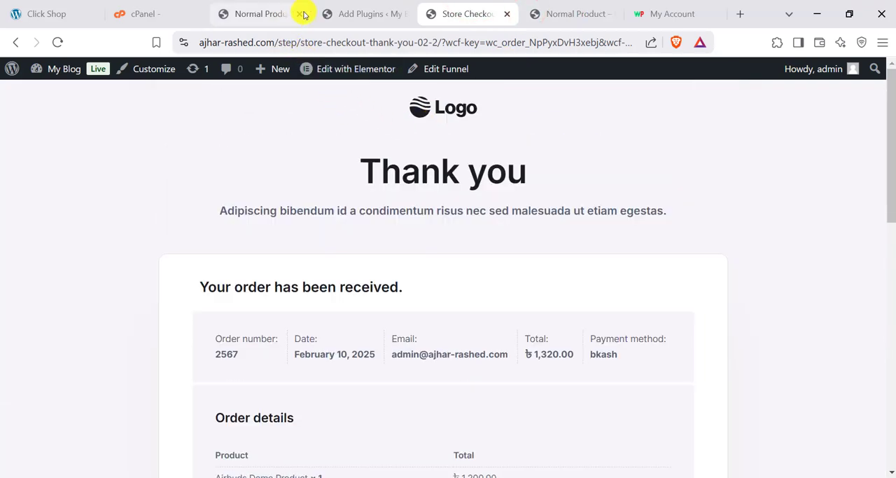
- Go to the WooCommerce orders list in the admin area and review the new order's status, total, payment number and transaction ID
{"action": "left_click", "coordinate": [360, 4]}
{"action": "scroll", "coordinate": [35, 263], "scroll_direction": "up", "scroll_amount": 1}
{"action": "scroll", "coordinate": [35, 263], "scroll_direction": "up", "scroll_amount": 1}
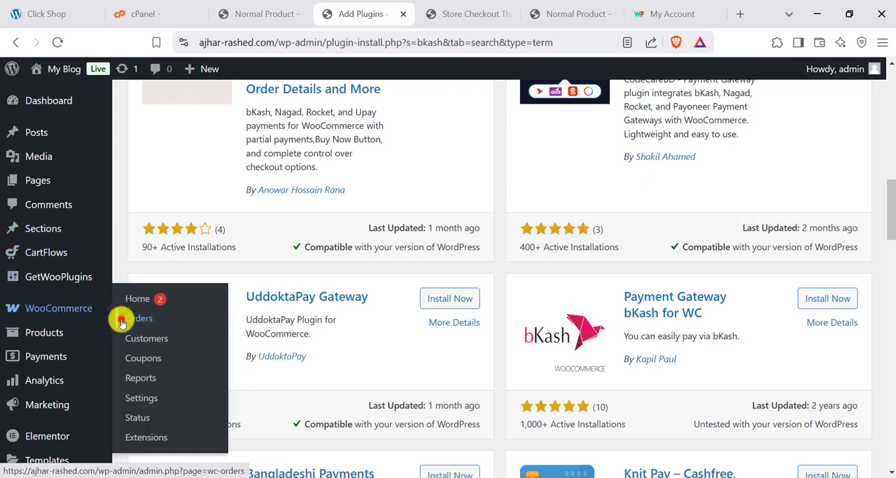
{"action": "left_click", "coordinate": [121, 320]}
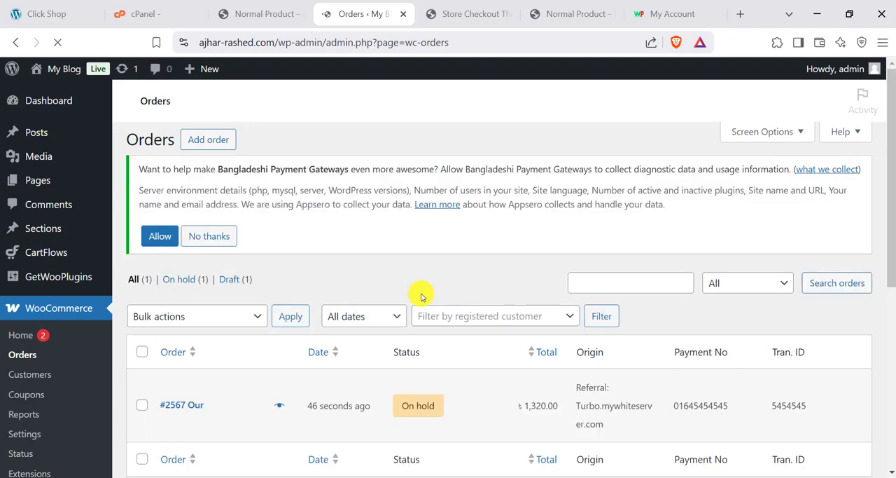
{"action": "scroll", "coordinate": [380, 426], "scroll_direction": "down", "scroll_amount": 1}
{"action": "mouse_move", "coordinate": [416, 346]}
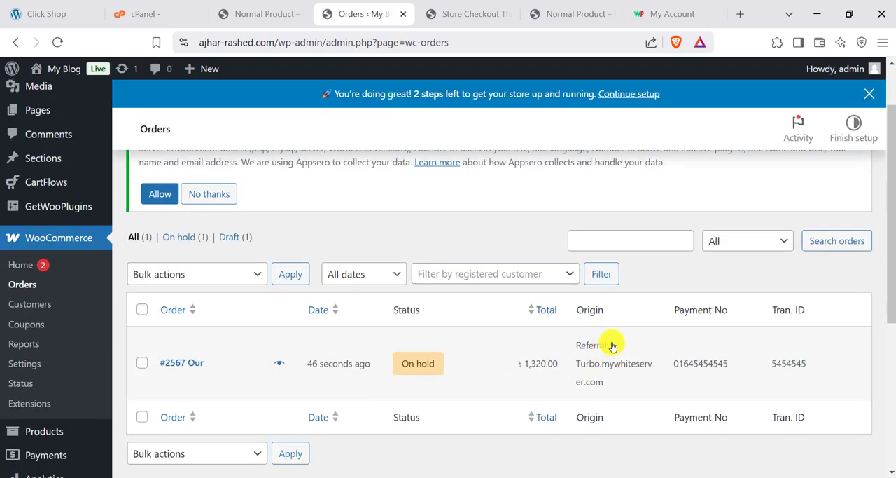
{"action": "scroll", "coordinate": [613, 345], "scroll_direction": "up", "scroll_amount": 1}
{"action": "scroll", "coordinate": [610, 345], "scroll_direction": "down", "scroll_amount": 2}
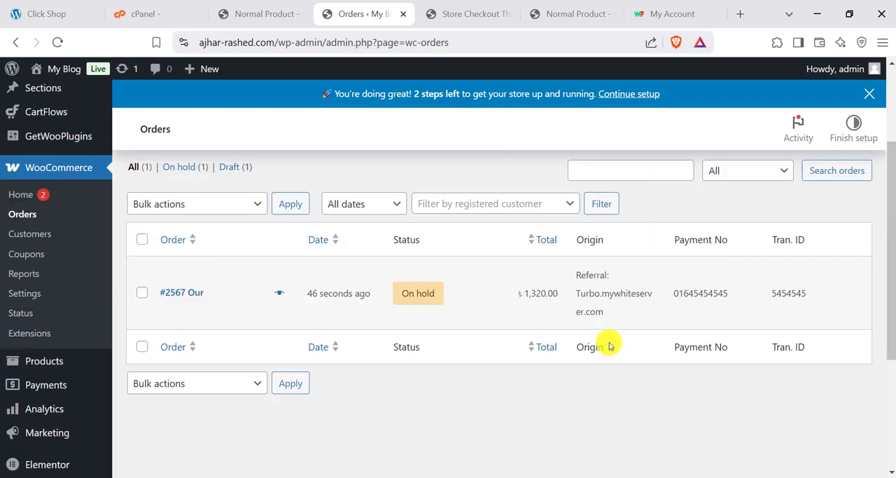
{"action": "scroll", "coordinate": [609, 345], "scroll_direction": "up", "scroll_amount": 1}
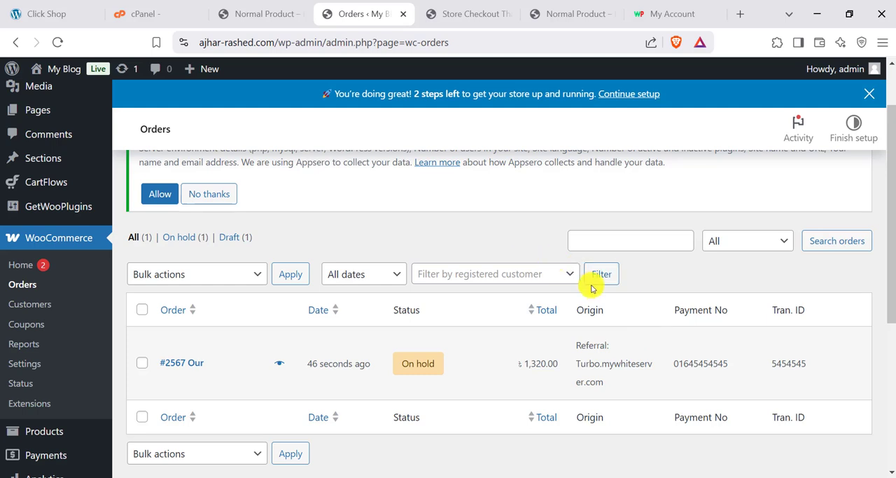
- Open the new order for editing and set its status to Completed
{"action": "left_click", "coordinate": [184, 362]}
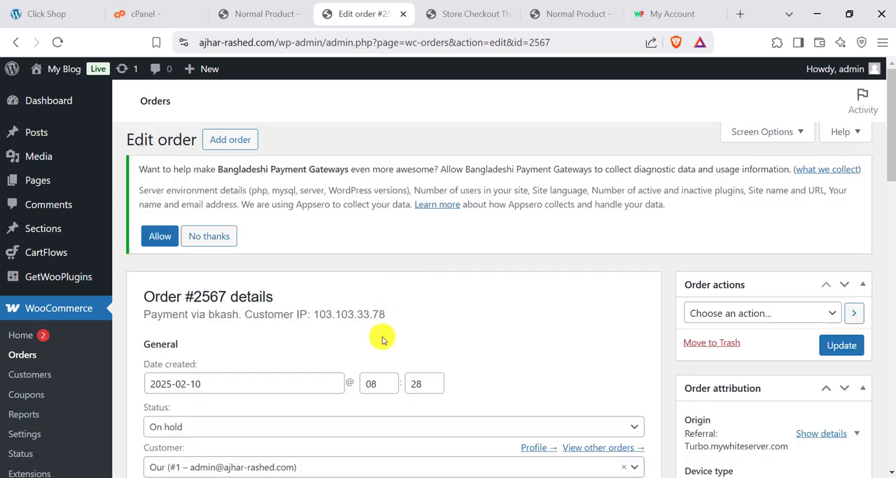
{"action": "scroll", "coordinate": [376, 339], "scroll_direction": "down", "scroll_amount": 3}
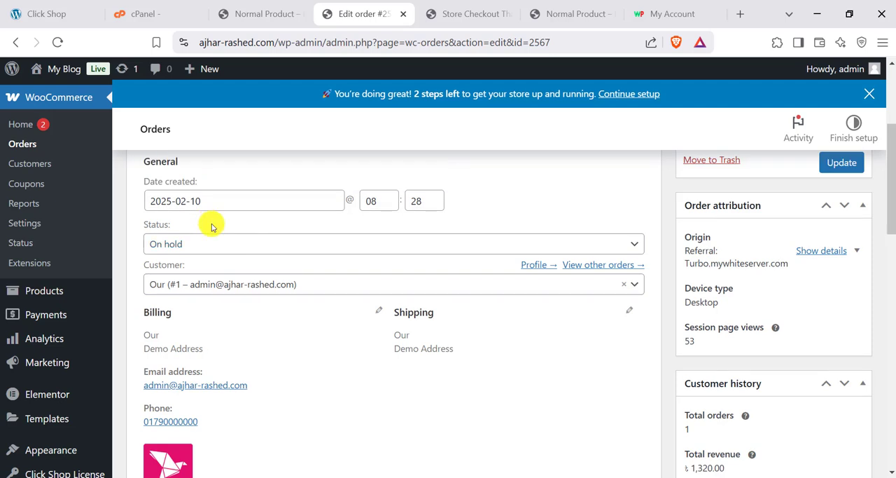
{"action": "left_click", "coordinate": [242, 251]}
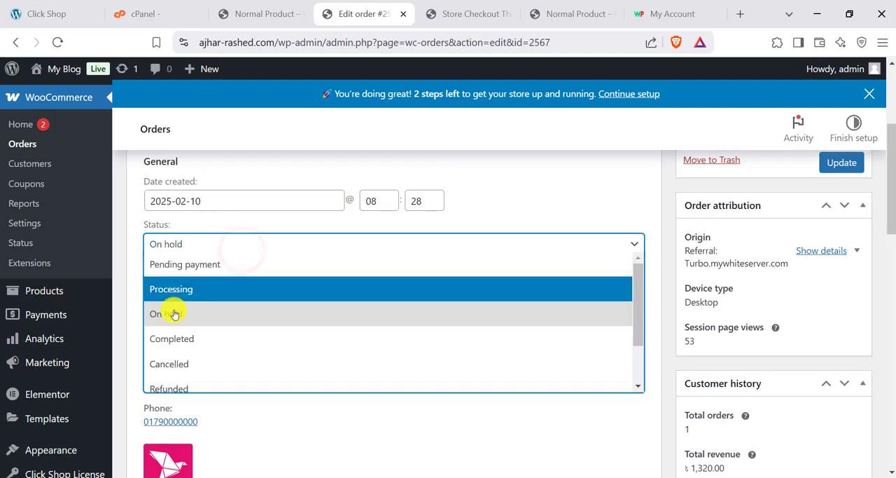
{"action": "scroll", "coordinate": [176, 369], "scroll_direction": "down", "scroll_amount": 2}
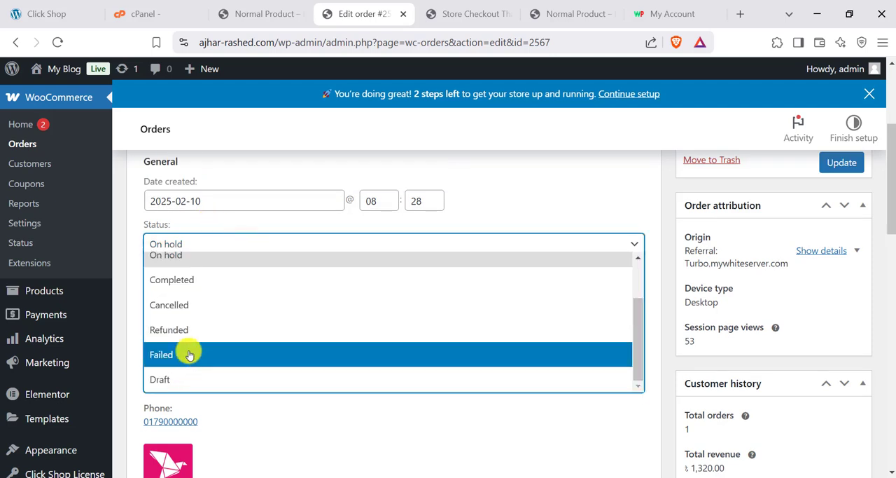
{"action": "left_click", "coordinate": [189, 284]}
{"action": "scroll", "coordinate": [264, 306], "scroll_direction": "up", "scroll_amount": 2}
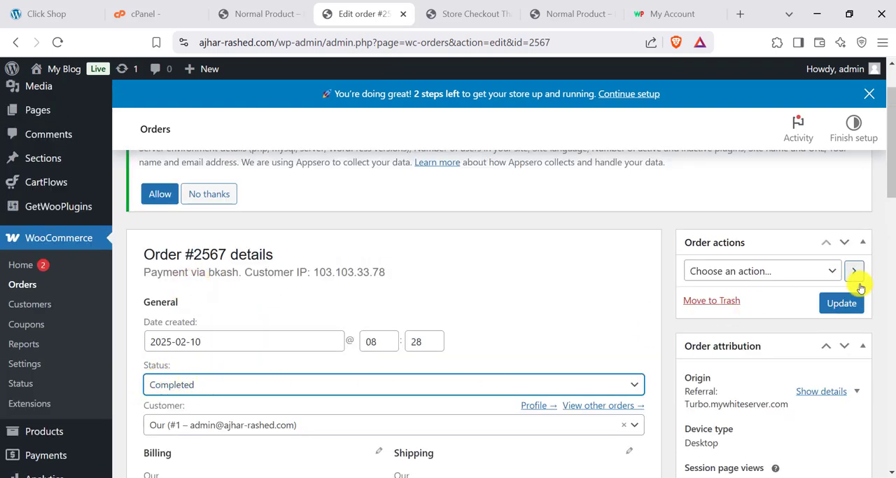
- Check the bkash account number and transaction ID recorded on the order and update the order
{"action": "scroll", "coordinate": [430, 243], "scroll_direction": "down", "scroll_amount": 6}
{"action": "scroll", "coordinate": [538, 323], "scroll_direction": "up", "scroll_amount": 3}
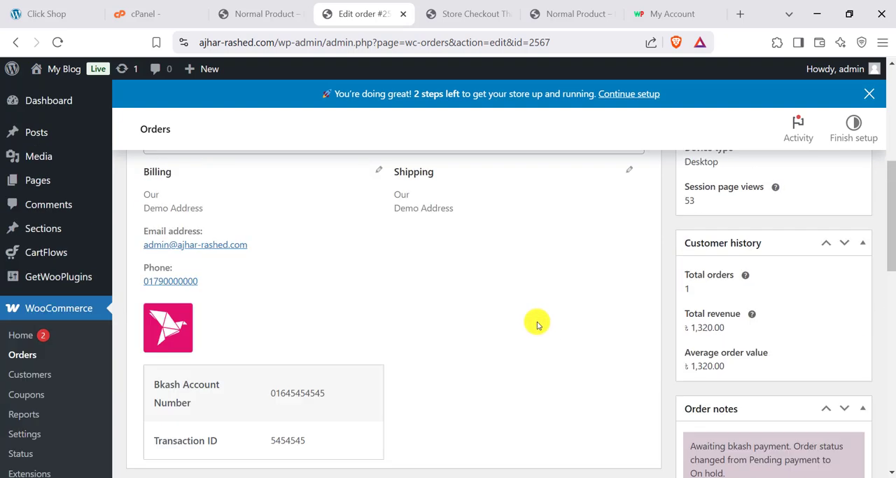
{"action": "scroll", "coordinate": [277, 374], "scroll_direction": "down", "scroll_amount": 1}
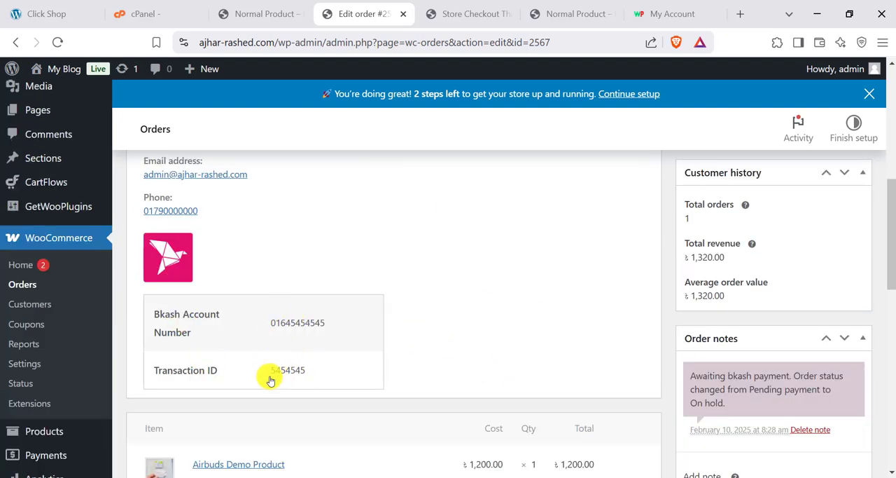
{"action": "scroll", "coordinate": [312, 372], "scroll_direction": "up", "scroll_amount": 5}
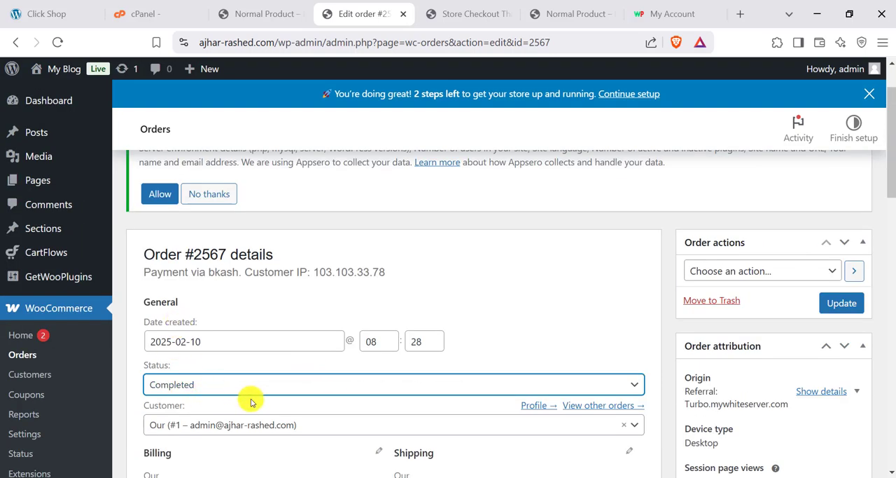
{"action": "left_click", "coordinate": [843, 303]}
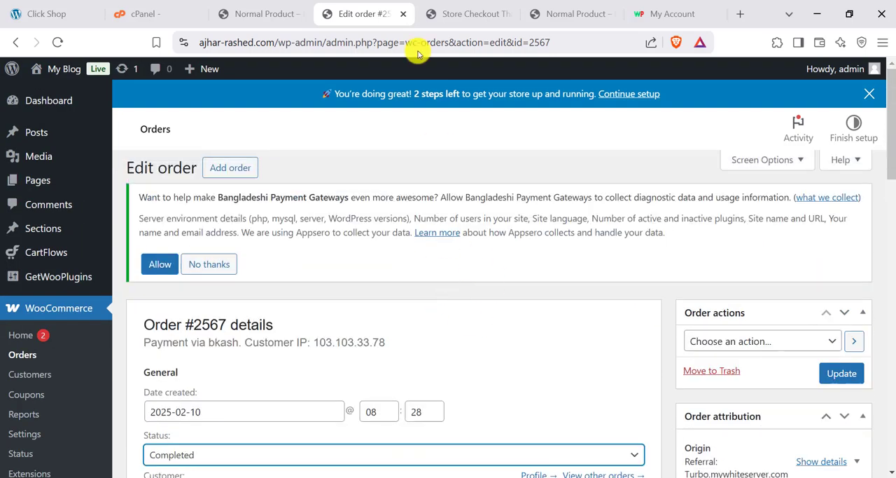
- Open the store's homepage in a separate tab and view its product category section
{"action": "left_click", "coordinate": [430, 6]}
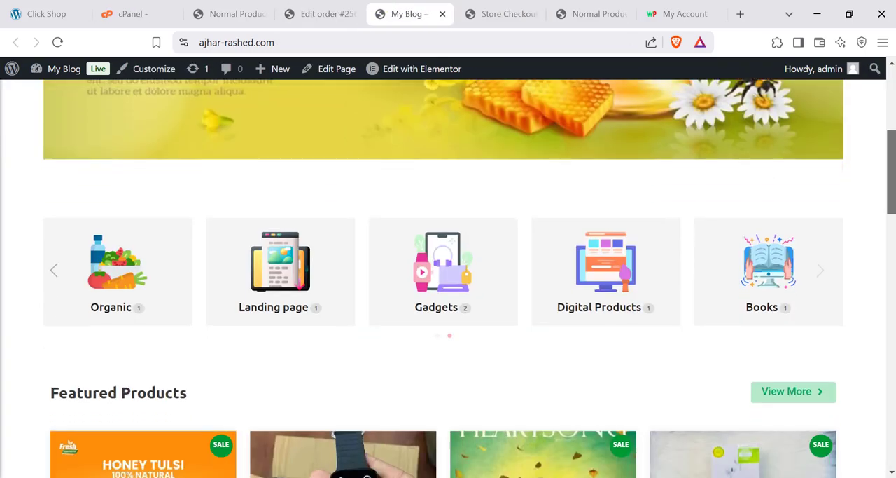
{"action": "scroll", "coordinate": [430, 202], "scroll_direction": "down", "scroll_amount": 7}
{"action": "scroll", "coordinate": [431, 201], "scroll_direction": "up", "scroll_amount": 6}
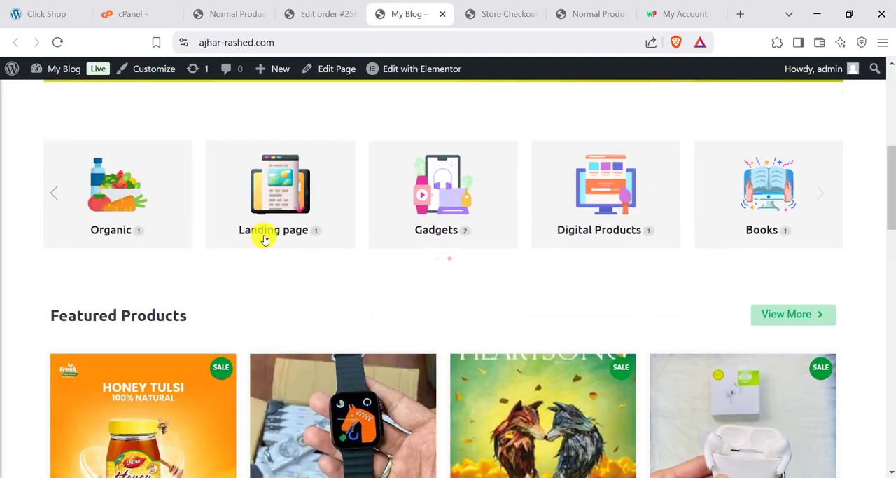
- Go to the WooCommerce product categories in the admin area and review the list of existing categories
{"action": "left_click", "coordinate": [322, 14]}
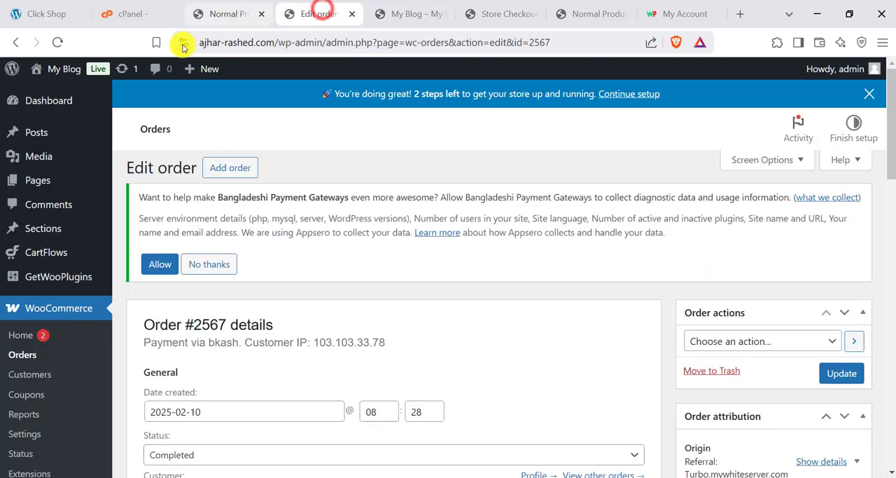
{"action": "scroll", "coordinate": [35, 287], "scroll_direction": "down", "scroll_amount": 3}
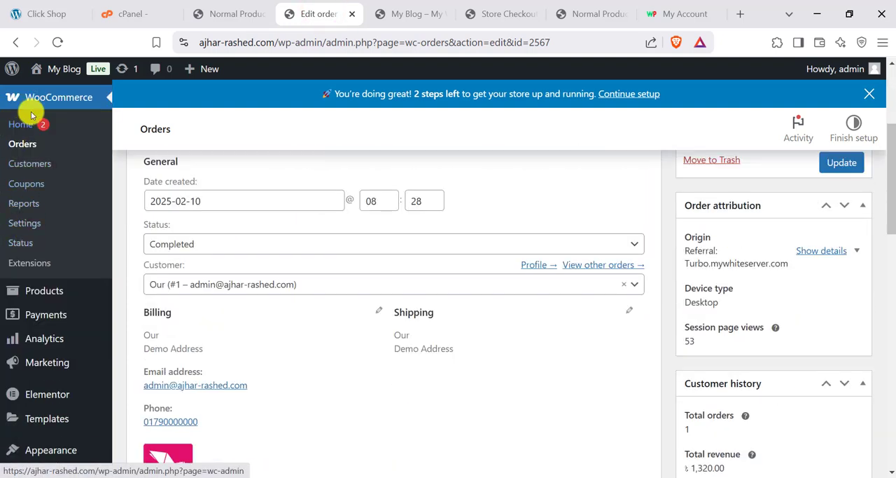
{"action": "mouse_move", "coordinate": [42, 289]}
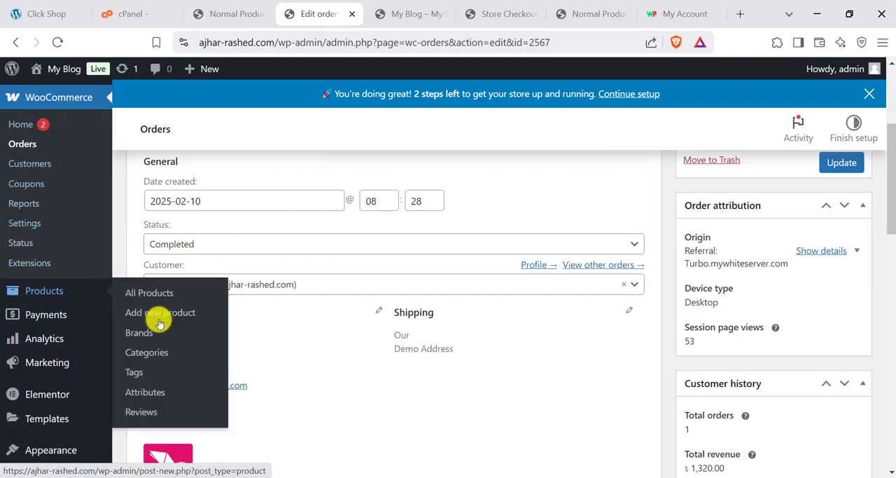
{"action": "left_click", "coordinate": [165, 359]}
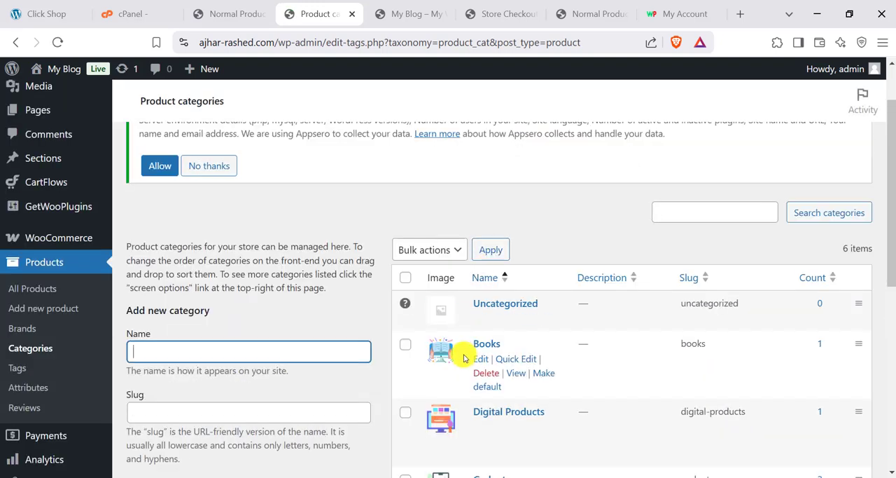
{"action": "scroll", "coordinate": [495, 364], "scroll_direction": "down", "scroll_amount": 1}
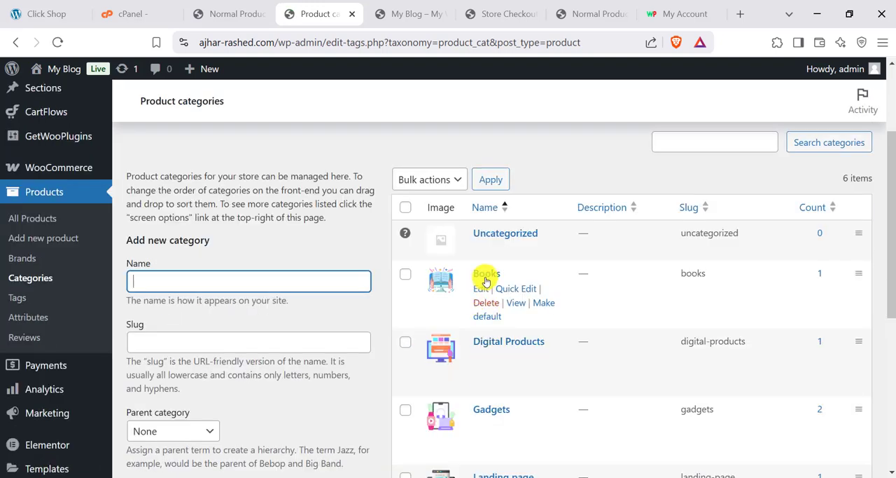
{"action": "scroll", "coordinate": [493, 308], "scroll_direction": "down", "scroll_amount": 1}
- Examine the new category form's name, slug, parent, description, display type and thumbnail fields
{"action": "left_click", "coordinate": [151, 212]}
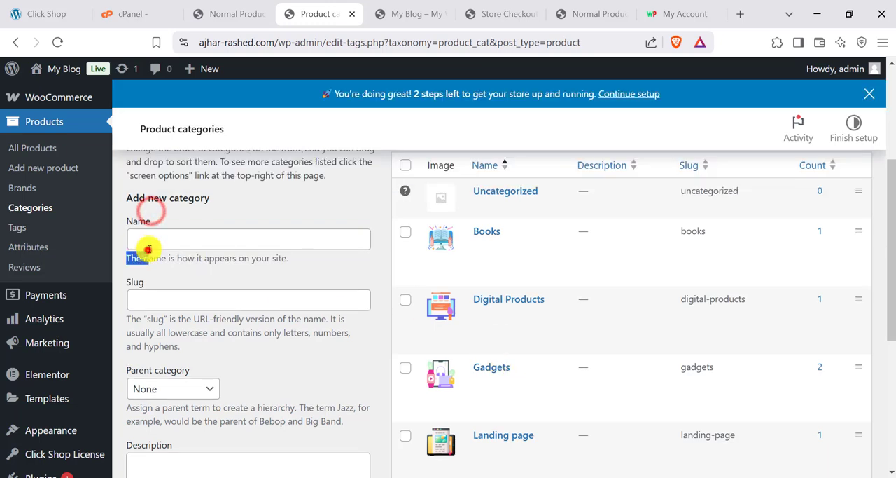
{"action": "left_click", "coordinate": [146, 236]}
{"action": "scroll", "coordinate": [171, 316], "scroll_direction": "down", "scroll_amount": 2}
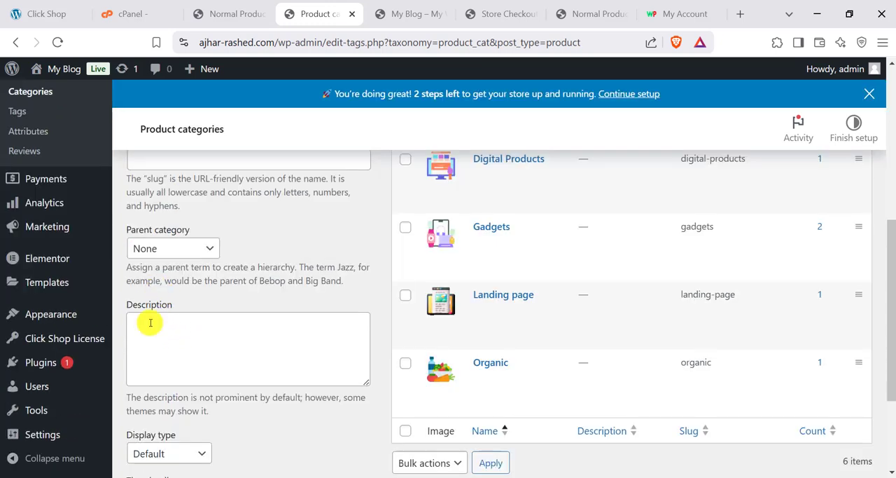
{"action": "scroll", "coordinate": [168, 292], "scroll_direction": "down", "scroll_amount": 2}
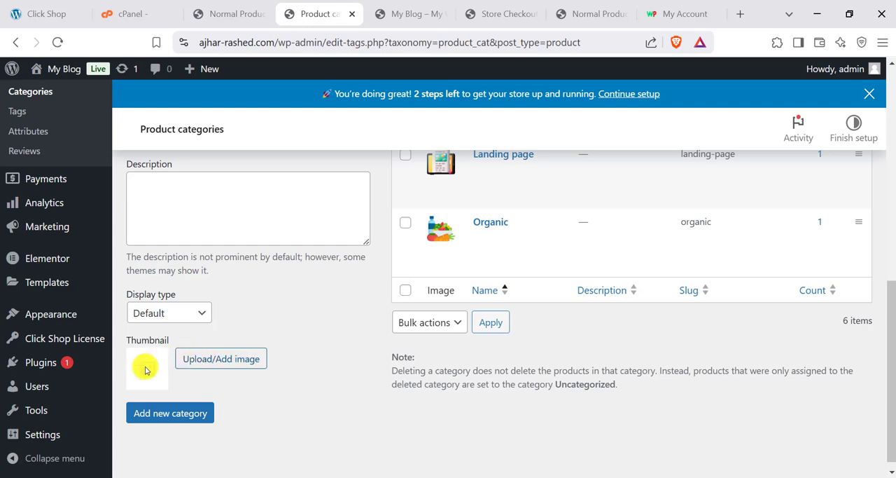
{"action": "left_click", "coordinate": [179, 414]}
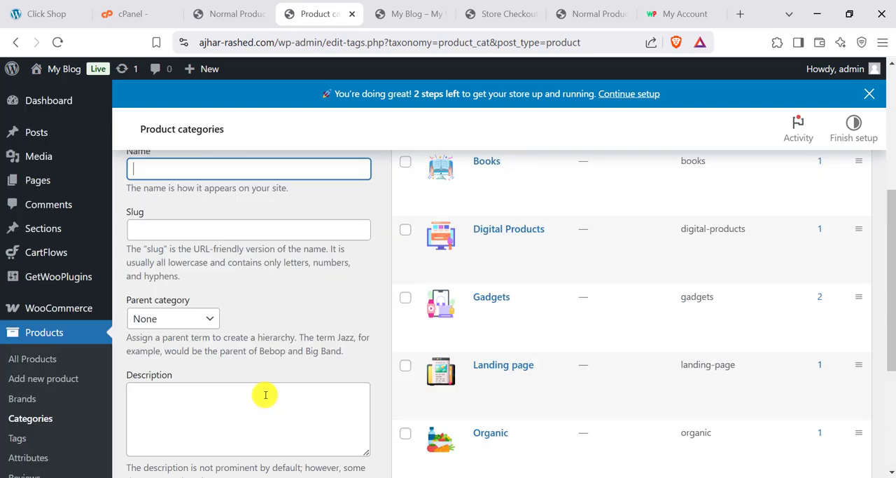
{"action": "scroll", "coordinate": [264, 395], "scroll_direction": "down", "scroll_amount": 4}
{"action": "left_click", "coordinate": [185, 342]}
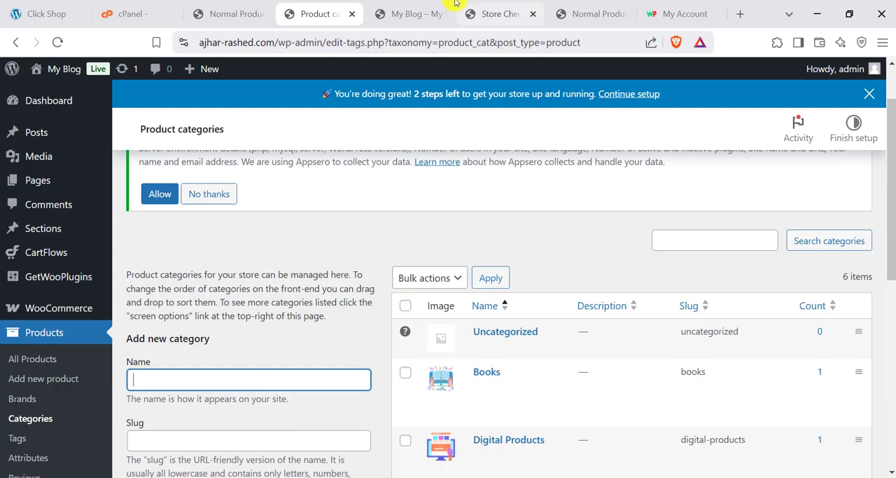
- Switch back to the store homepage and view its category carousel and featured products
{"action": "left_click", "coordinate": [434, 14]}
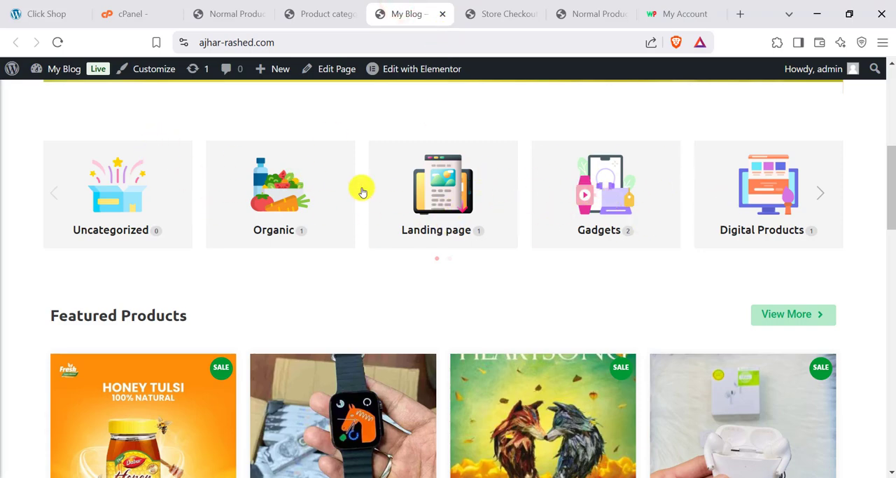
{"action": "scroll", "coordinate": [377, 246], "scroll_direction": "up", "scroll_amount": 5}
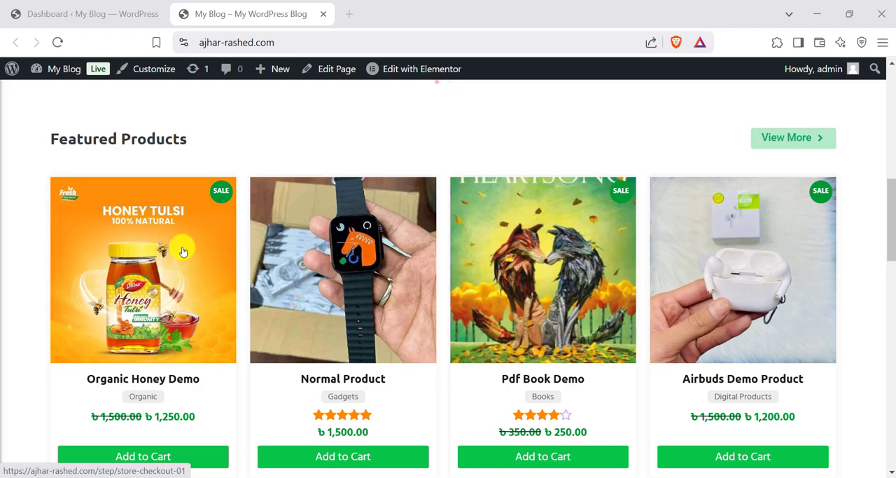
{"action": "scroll", "coordinate": [116, 247], "scroll_direction": "down", "scroll_amount": 1}
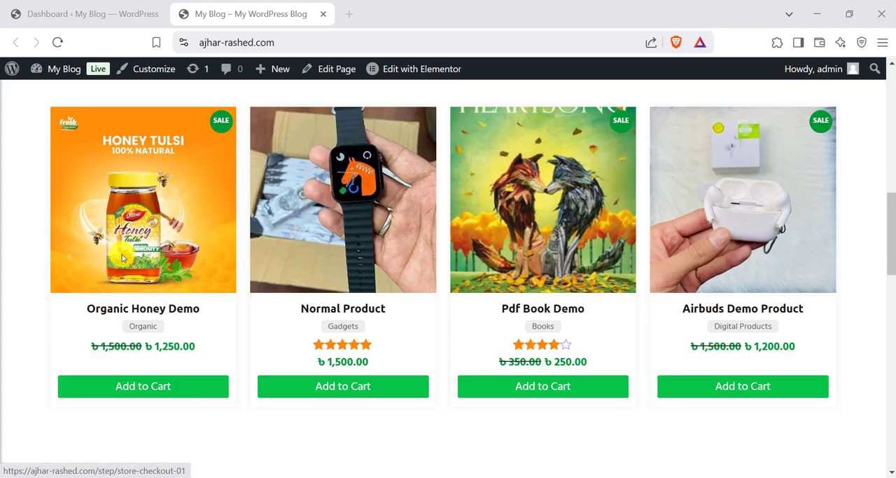
{"action": "scroll", "coordinate": [564, 234], "scroll_direction": "up", "scroll_amount": 1}
- Open the Airbuds Demo Product's landing page from the homepage and review its headline, video, pricing and feature sections
{"action": "left_click", "coordinate": [716, 284]}
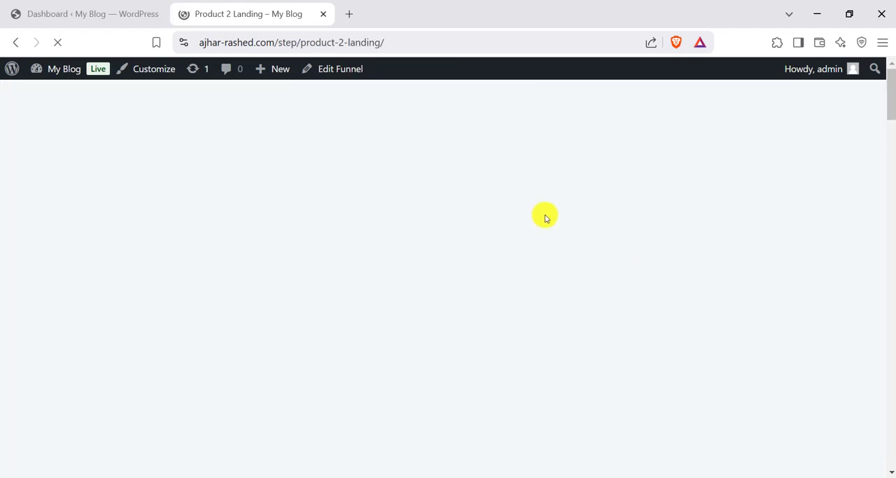
{"action": "scroll", "coordinate": [460, 268], "scroll_direction": "down", "scroll_amount": 12}
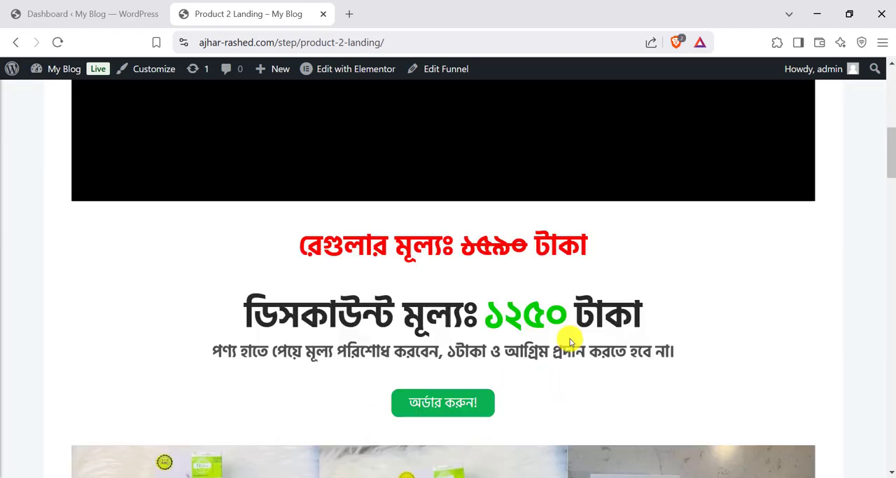
{"action": "scroll", "coordinate": [550, 335], "scroll_direction": "up", "scroll_amount": 12}
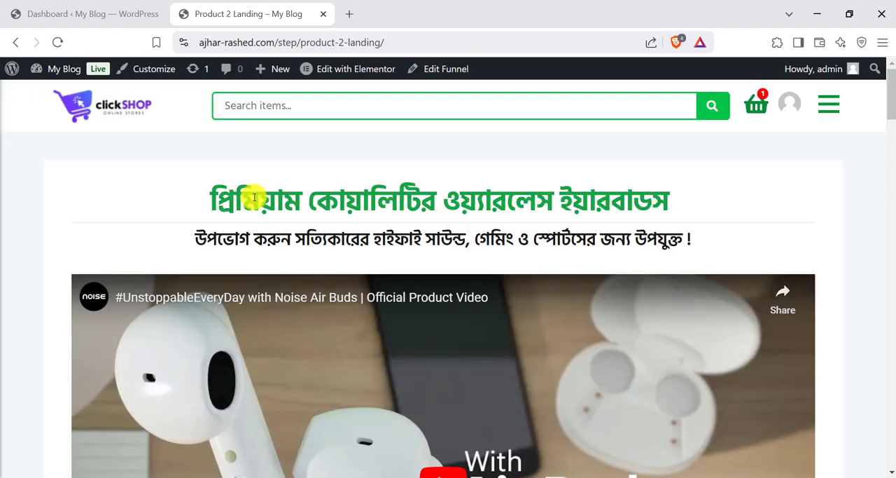
{"action": "scroll", "coordinate": [400, 202], "scroll_direction": "down", "scroll_amount": 10}
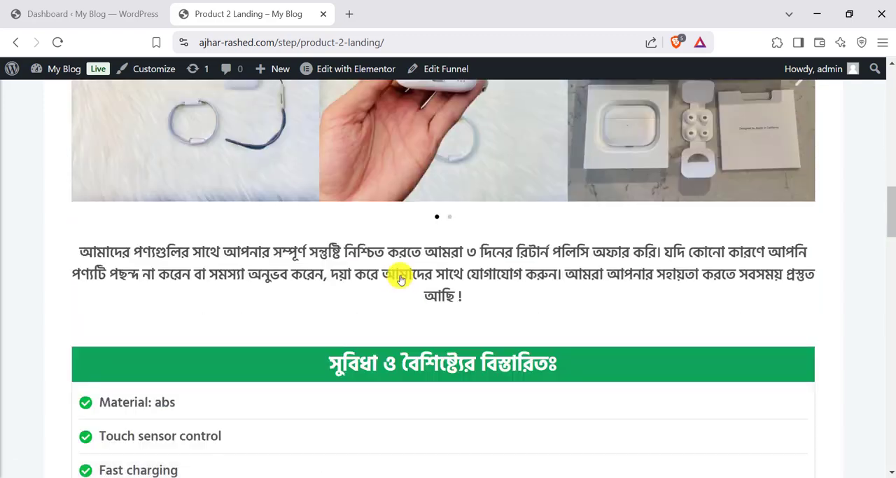
{"action": "scroll", "coordinate": [400, 278], "scroll_direction": "up", "scroll_amount": 10}
- Open the CartFlows Funnels list in the WordPress admin area and look through the existing landing page funnels
{"action": "left_click", "coordinate": [102, 15]}
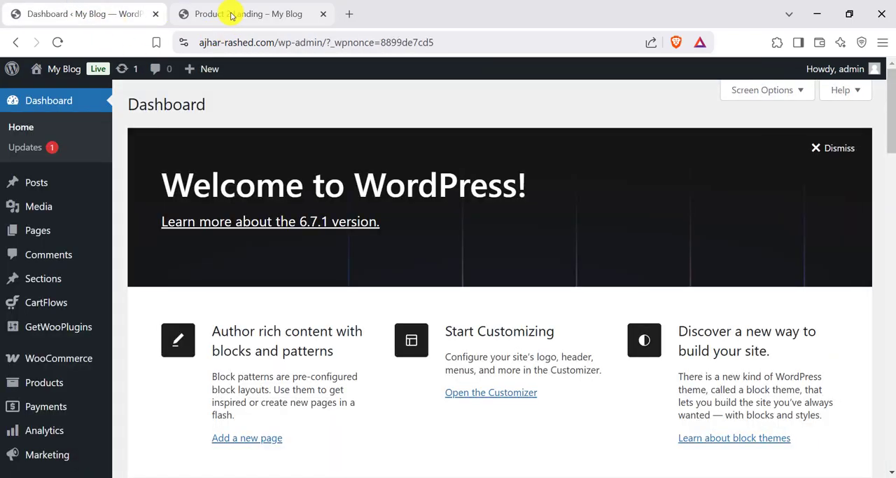
{"action": "mouse_move", "coordinate": [41, 289]}
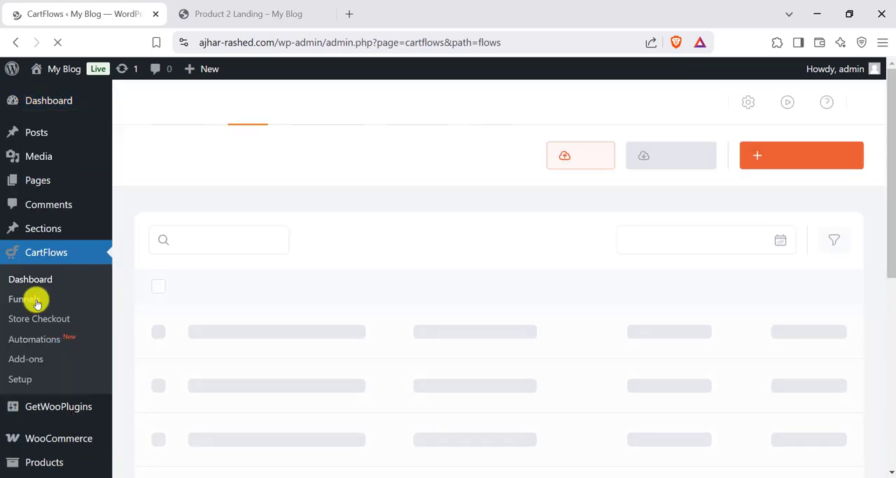
{"action": "scroll", "coordinate": [350, 301], "scroll_direction": "down", "scroll_amount": 5}
{"action": "scroll", "coordinate": [268, 189], "scroll_direction": "up", "scroll_amount": 3}
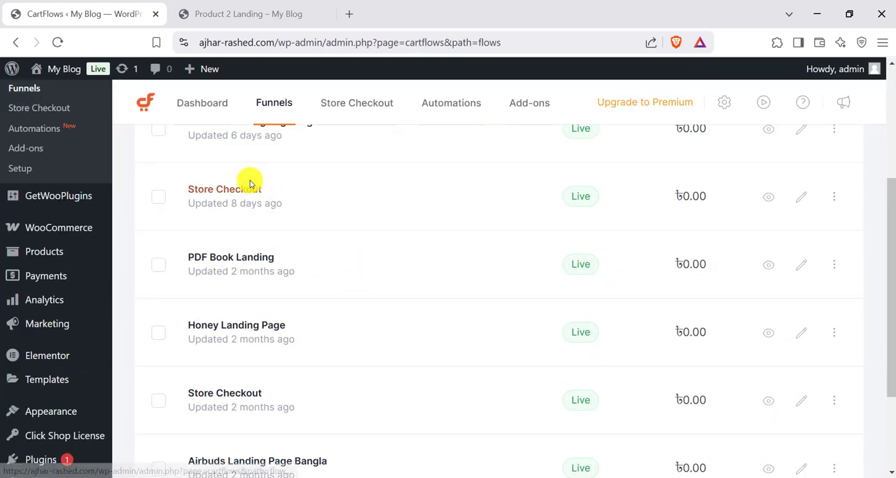
{"action": "scroll", "coordinate": [236, 230], "scroll_direction": "down", "scroll_amount": 4}
{"action": "scroll", "coordinate": [233, 354], "scroll_direction": "up", "scroll_amount": 5}
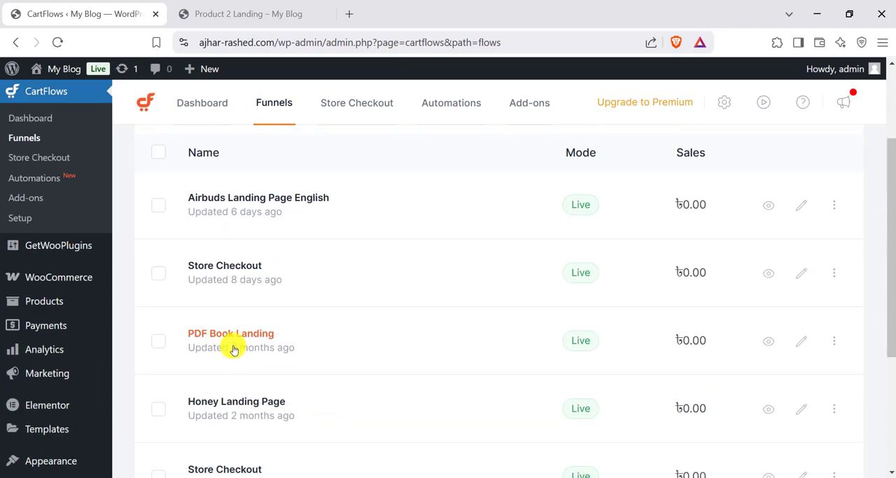
{"action": "left_click", "coordinate": [564, 157]}
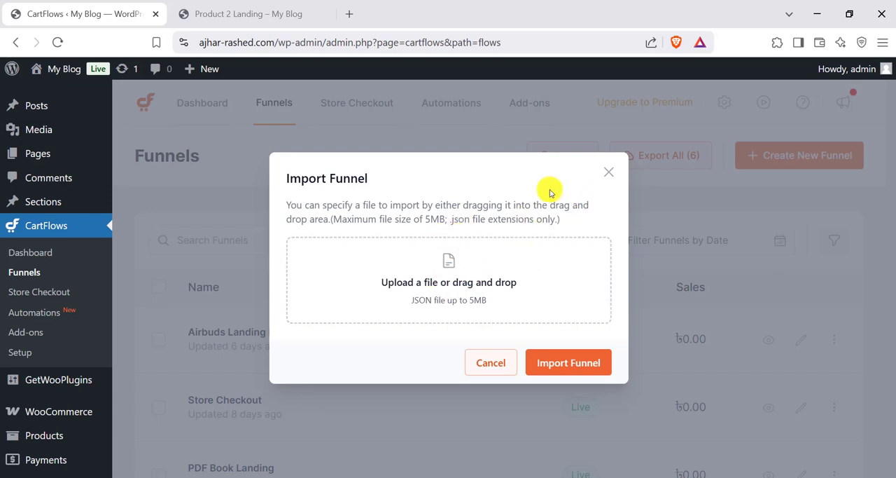
{"action": "left_click", "coordinate": [608, 173]}
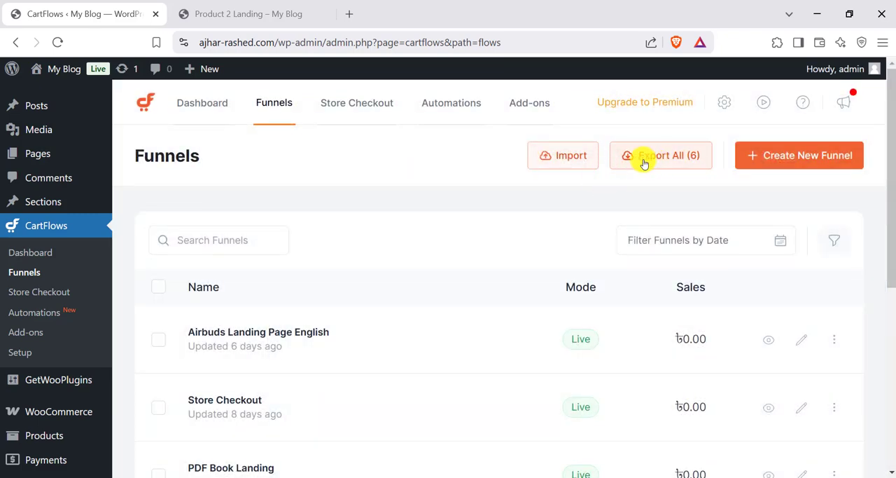
{"action": "scroll", "coordinate": [495, 203], "scroll_direction": "down", "scroll_amount": 2}
{"action": "left_click", "coordinate": [158, 201]}
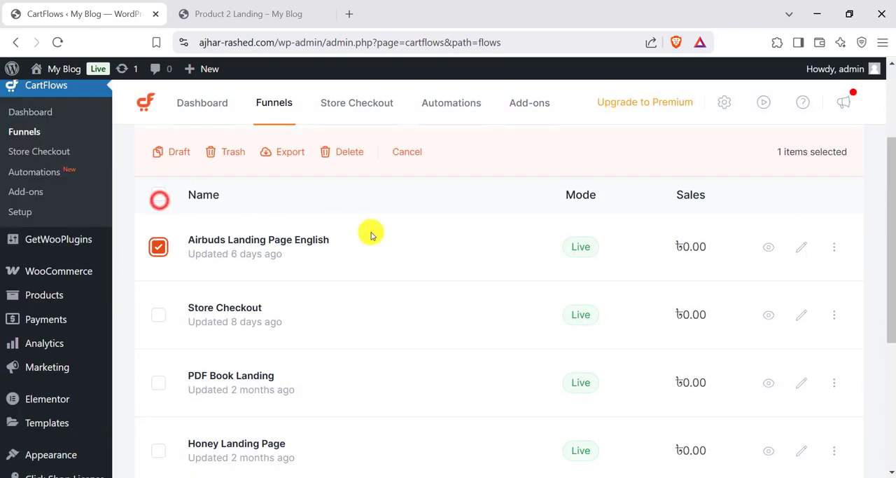
{"action": "scroll", "coordinate": [371, 233], "scroll_direction": "up", "scroll_amount": 2}
{"action": "scroll", "coordinate": [210, 305], "scroll_direction": "down", "scroll_amount": 1}
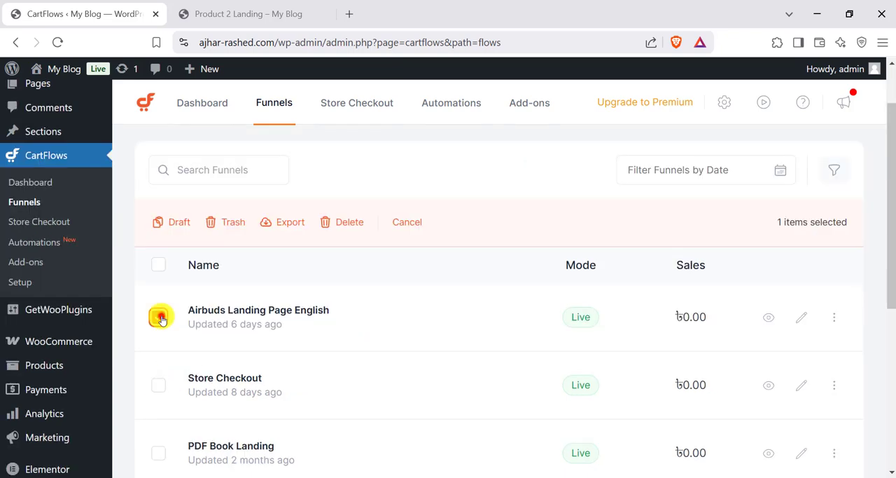
{"action": "left_click", "coordinate": [159, 315]}
- Go from the landing page to the store homepage, view the demo products, and return to the CartFlows funnels list
{"action": "left_click", "coordinate": [245, 16]}
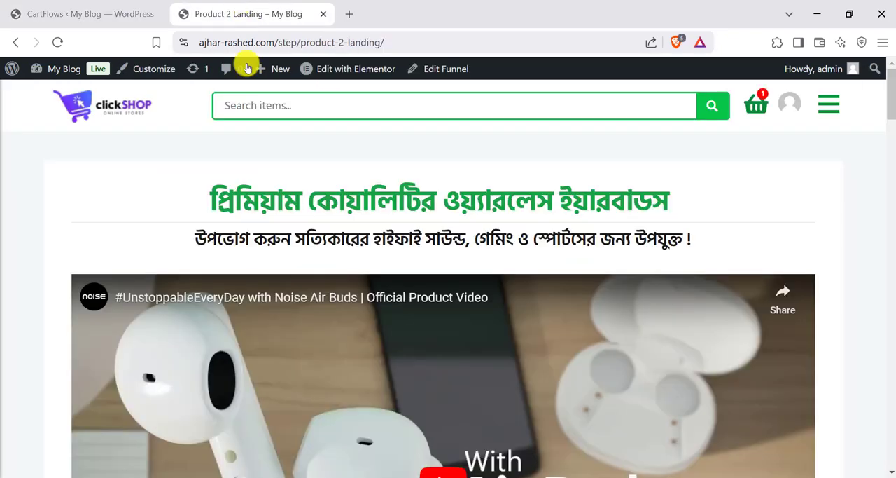
{"action": "left_click", "coordinate": [107, 105]}
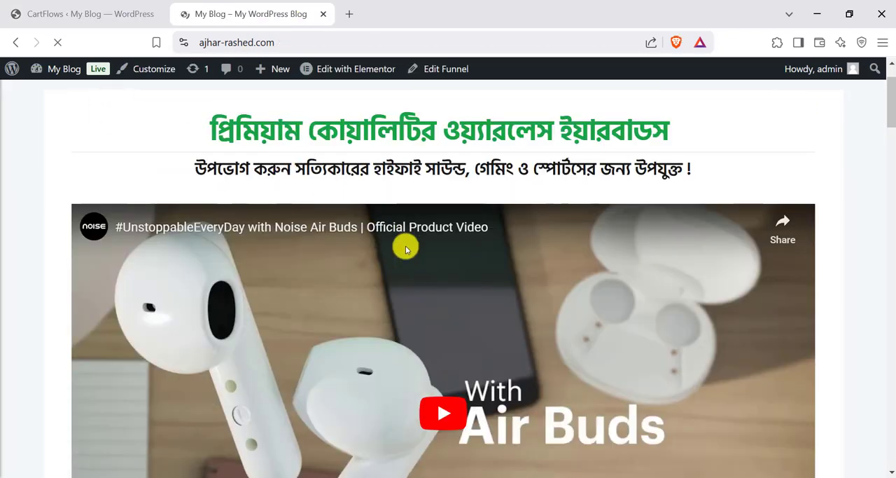
{"action": "scroll", "coordinate": [565, 308], "scroll_direction": "down", "scroll_amount": 12}
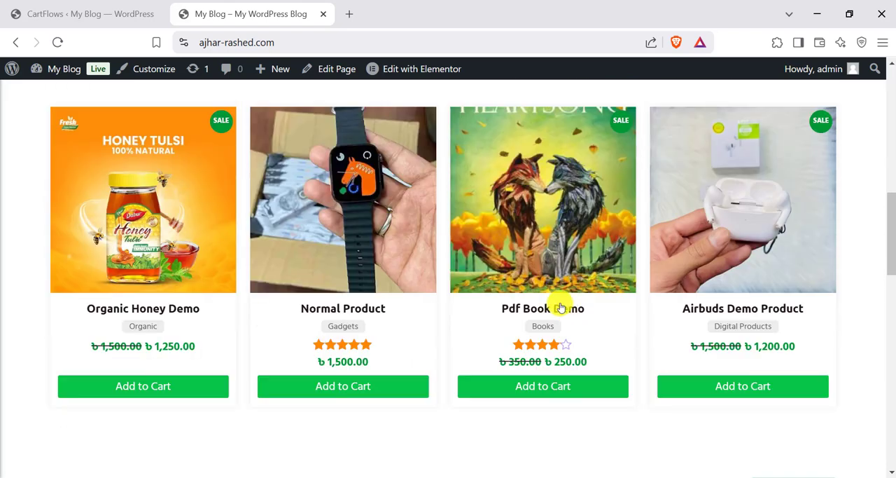
{"action": "left_click", "coordinate": [106, 10]}
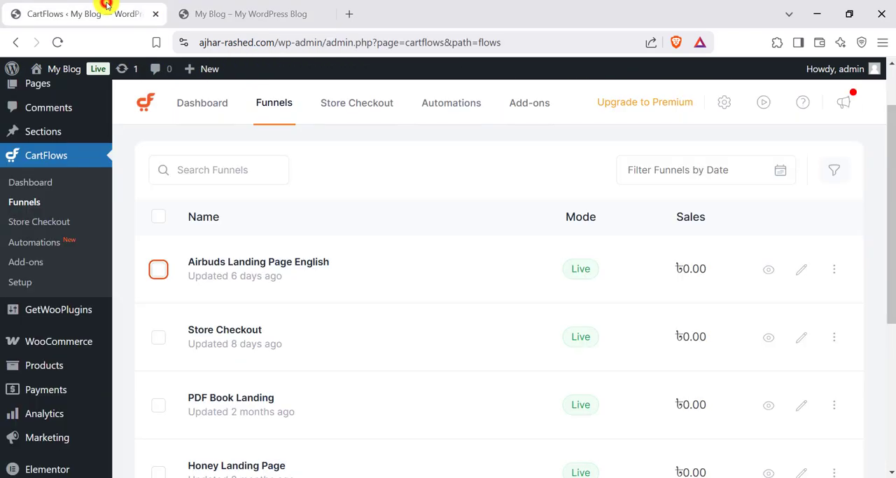
{"action": "left_click", "coordinate": [158, 268]}
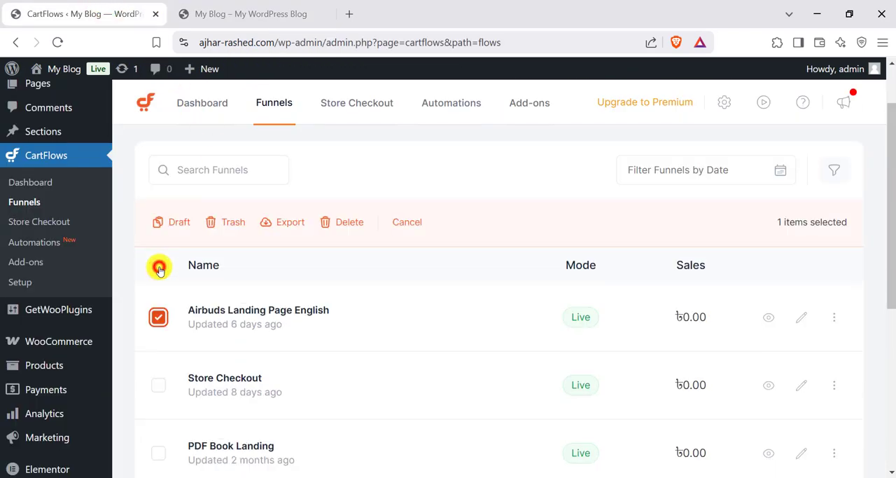
{"action": "left_click", "coordinate": [158, 319]}
{"action": "left_click", "coordinate": [834, 271]}
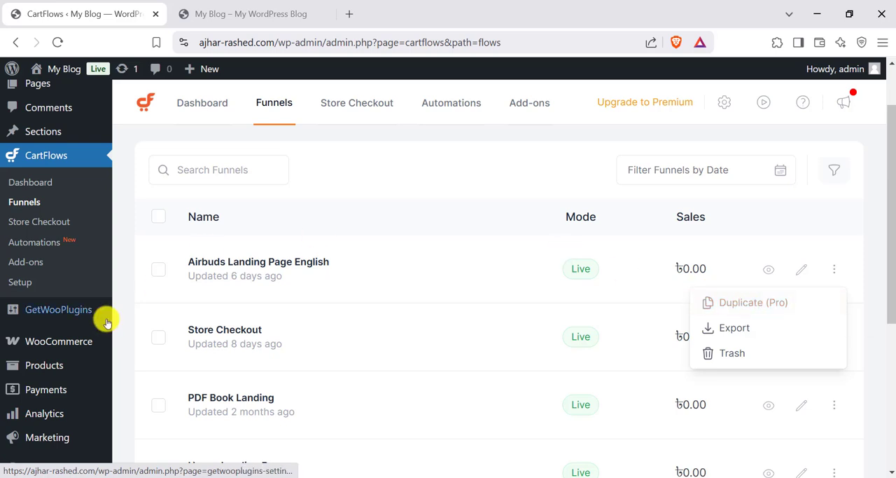
{"action": "left_click", "coordinate": [130, 276]}
- Export the Airbuds Landing Page English funnel as cartflows-flows-export-11-2-2025 JSON into Downloads and check the recent download history
{"action": "left_click", "coordinate": [159, 272]}
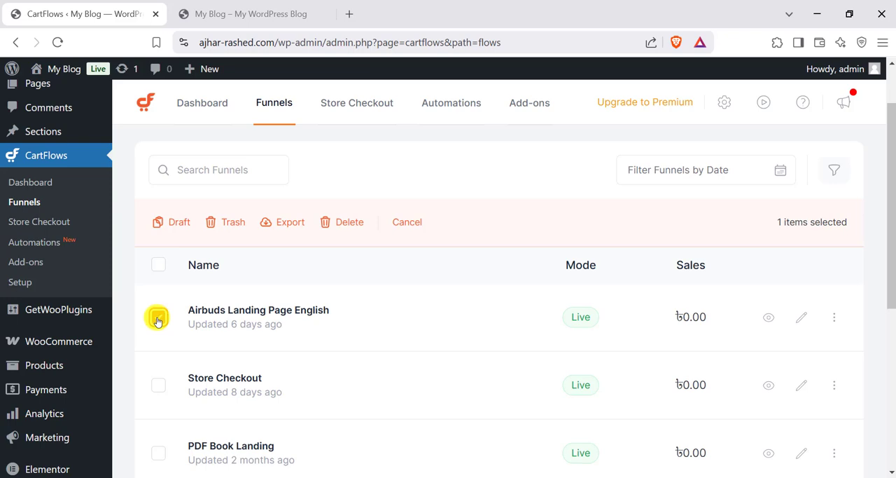
{"action": "left_click", "coordinate": [285, 223]}
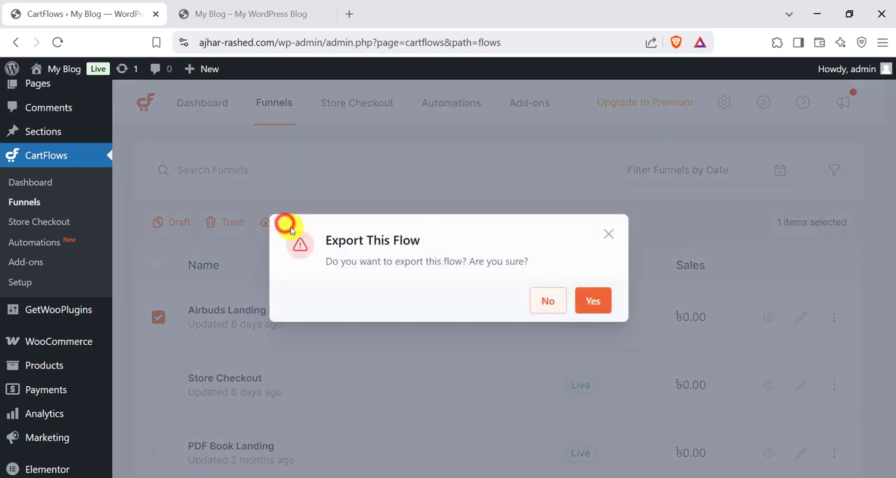
{"action": "left_click", "coordinate": [588, 302]}
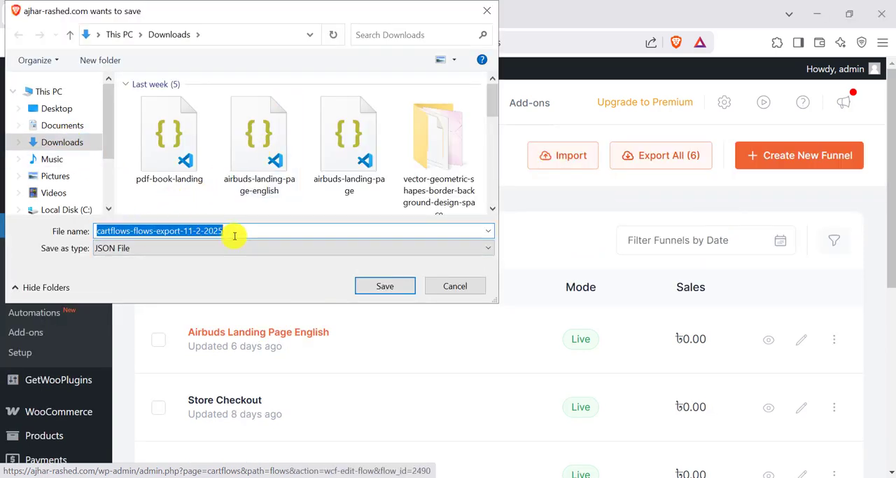
{"action": "left_click", "coordinate": [385, 286]}
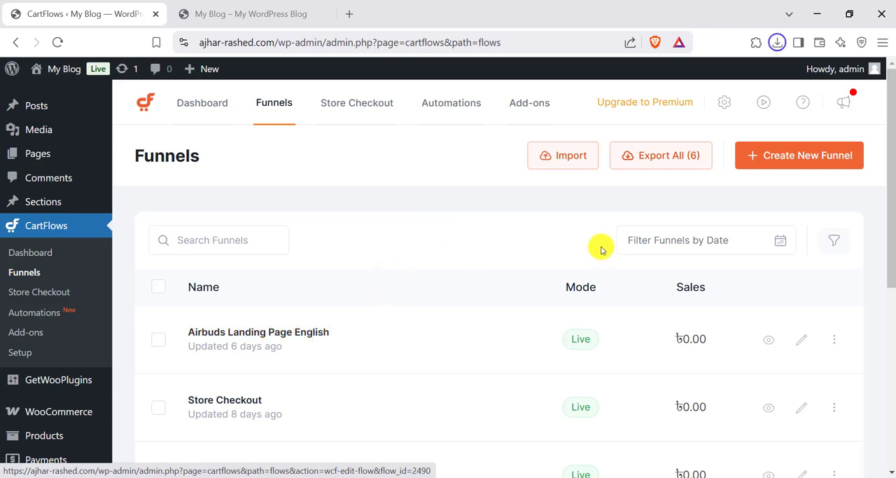
{"action": "left_click", "coordinate": [780, 43]}
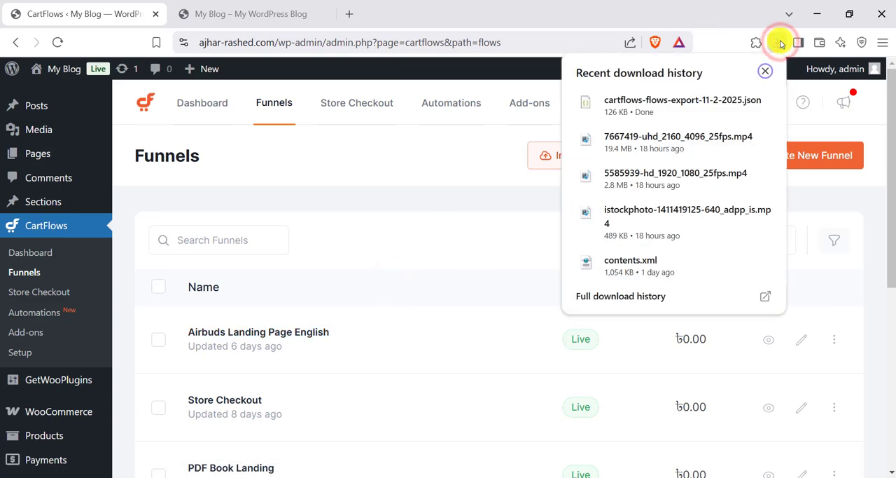
- Import the funnel file cartflows-flows-export-11-2-2025.json from Downloads into CartFlows, glancing at the store homepage during the import
{"action": "left_click", "coordinate": [780, 44]}
{"action": "left_click", "coordinate": [567, 155]}
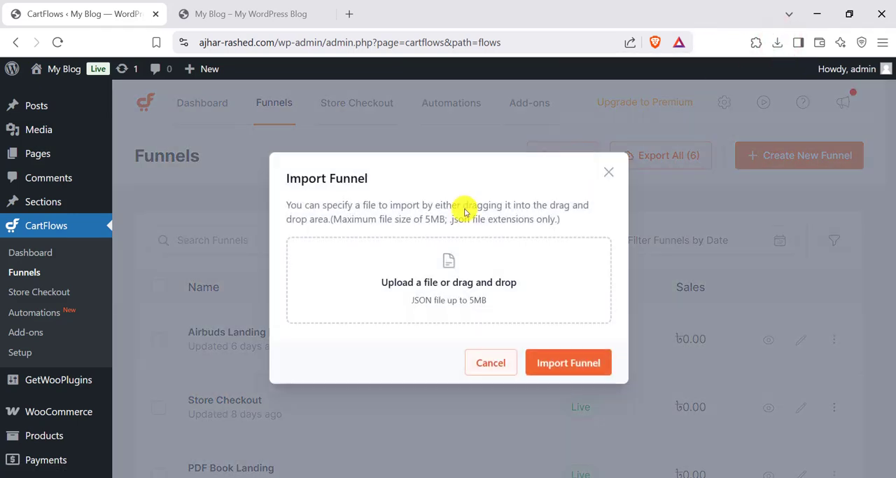
{"action": "left_click", "coordinate": [447, 281]}
{"action": "left_click", "coordinate": [83, 143]}
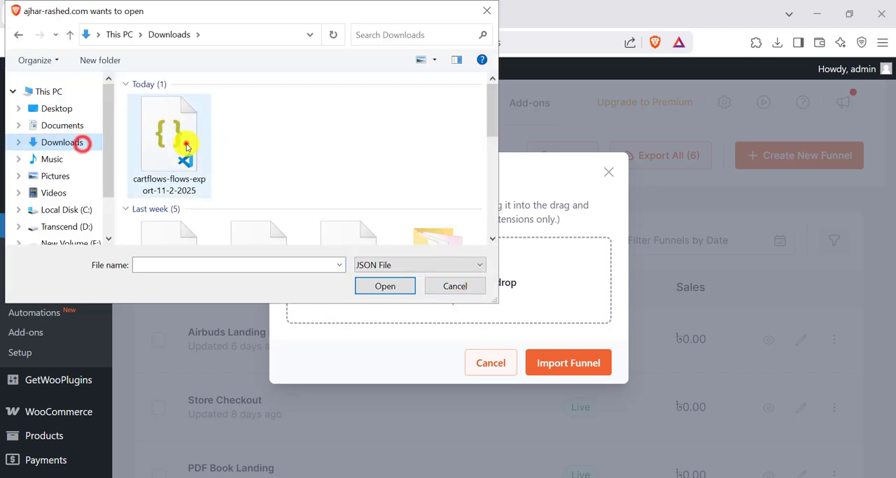
{"action": "left_click", "coordinate": [186, 145]}
{"action": "left_click", "coordinate": [377, 285]}
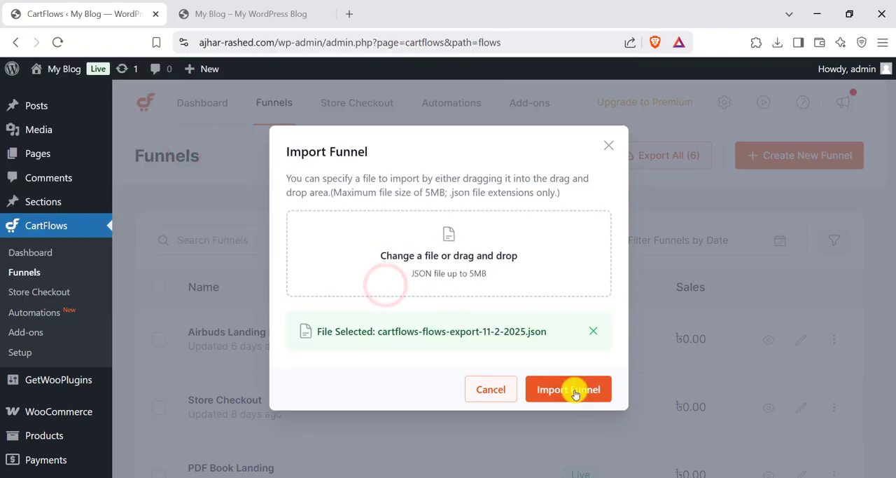
{"action": "left_click", "coordinate": [575, 391]}
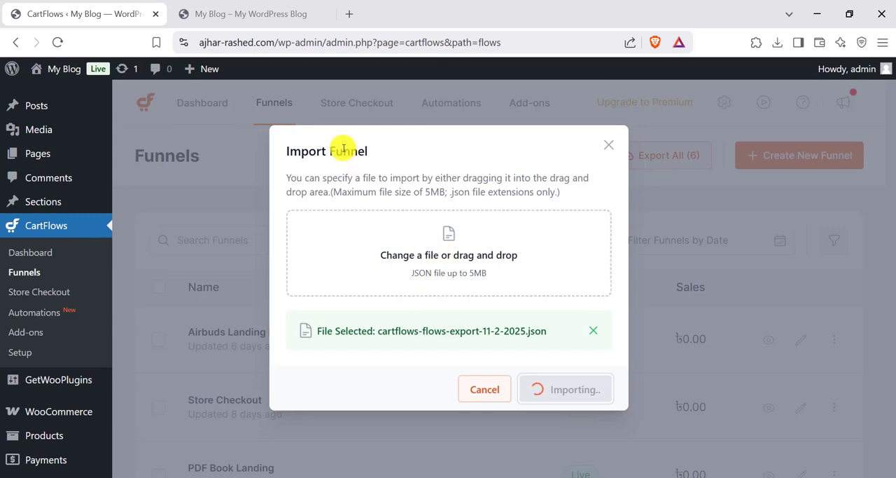
{"action": "left_click", "coordinate": [228, 20]}
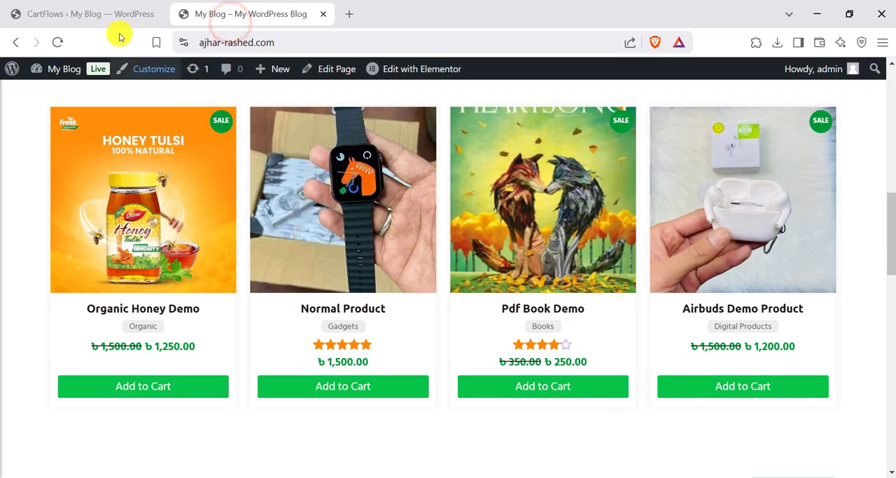
{"action": "left_click", "coordinate": [77, 14]}
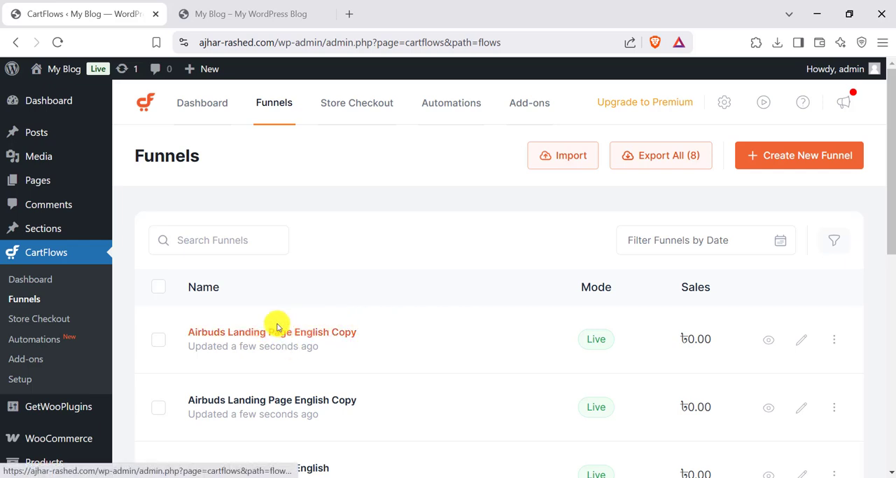
- Preview the Landing Page step of the imported Airbuds Landing Page English Copy funnel, review its pricing and order sections, and return to CartFlows
{"action": "scroll", "coordinate": [422, 358], "scroll_direction": "down", "scroll_amount": 1}
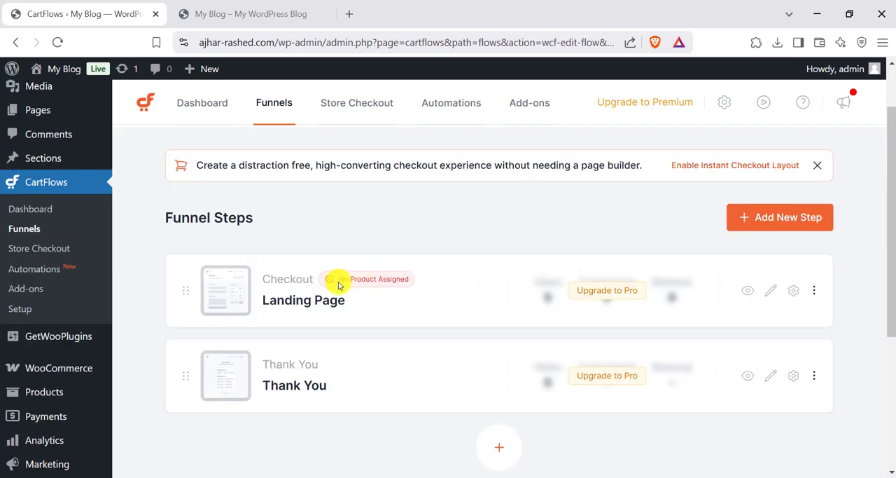
{"action": "left_click", "coordinate": [747, 290]}
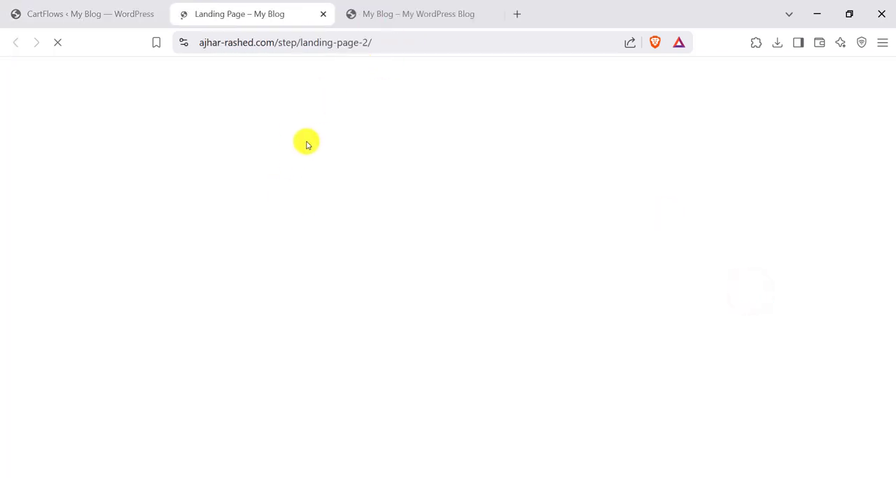
{"action": "scroll", "coordinate": [395, 189], "scroll_direction": "down", "scroll_amount": 20}
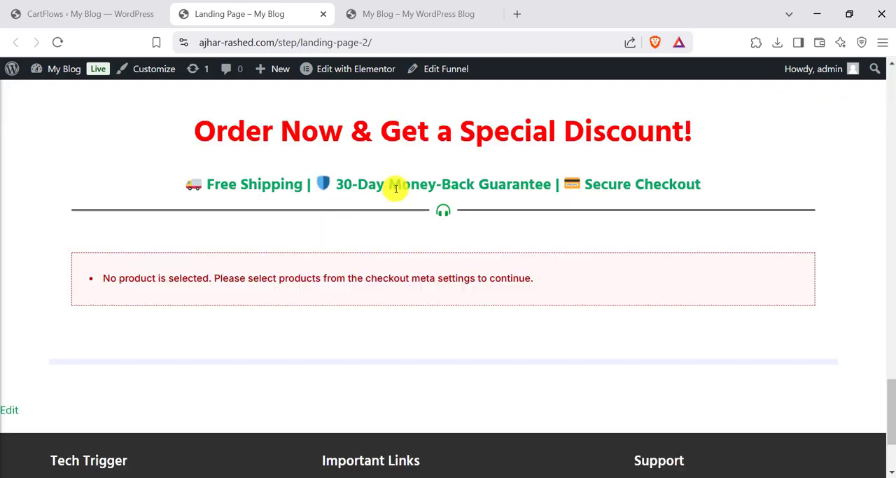
{"action": "scroll", "coordinate": [411, 209], "scroll_direction": "up", "scroll_amount": 20}
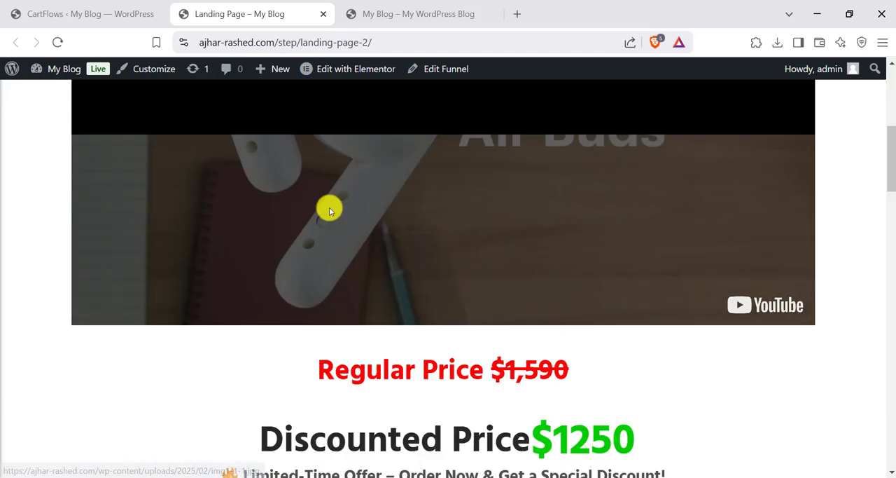
{"action": "scroll", "coordinate": [330, 202], "scroll_direction": "down", "scroll_amount": 20}
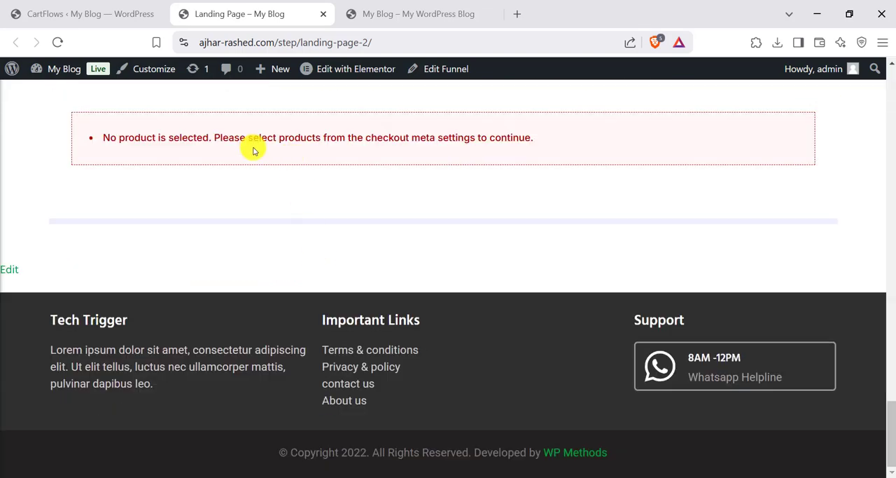
{"action": "left_click", "coordinate": [109, 14]}
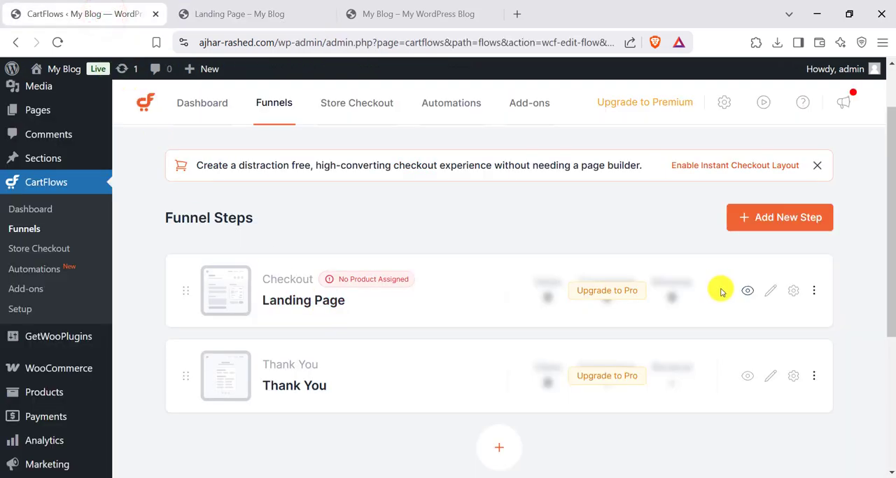
- Start a new WooCommerce product in a separate tab and title it "test"
{"action": "scroll", "coordinate": [53, 361], "scroll_direction": "down", "scroll_amount": 1}
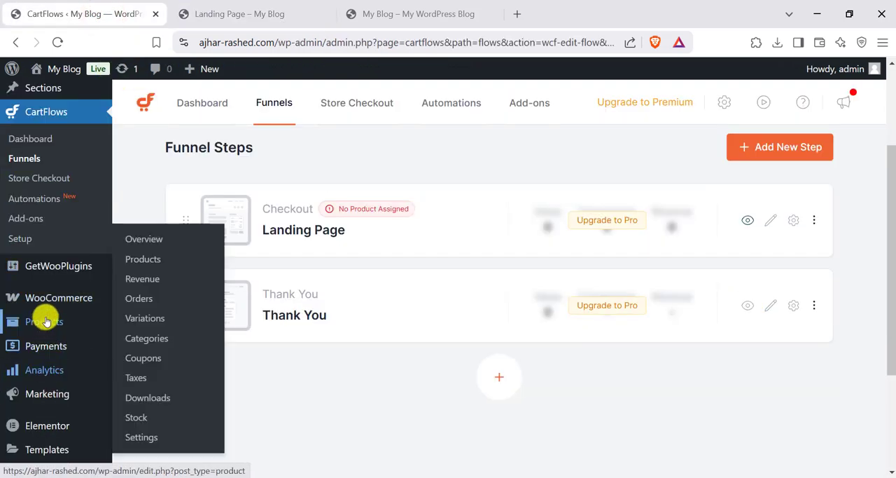
{"action": "mouse_move", "coordinate": [50, 313]}
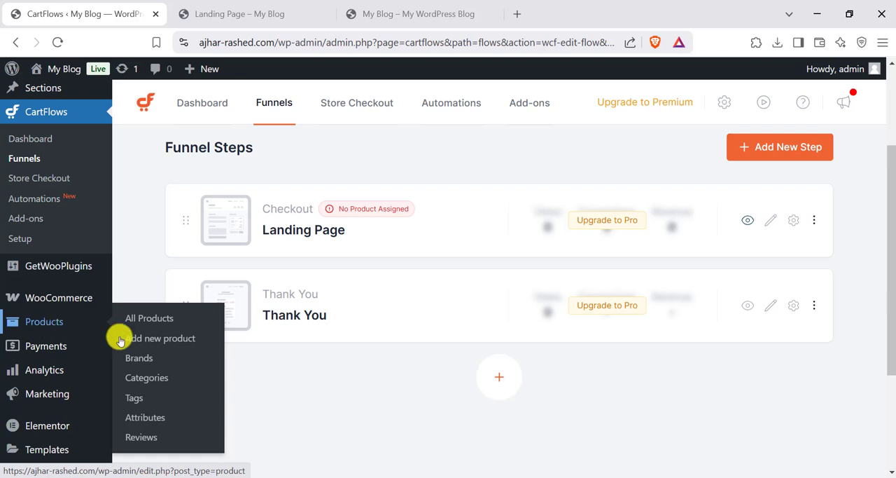
{"action": "left_click", "coordinate": [294, 174]}
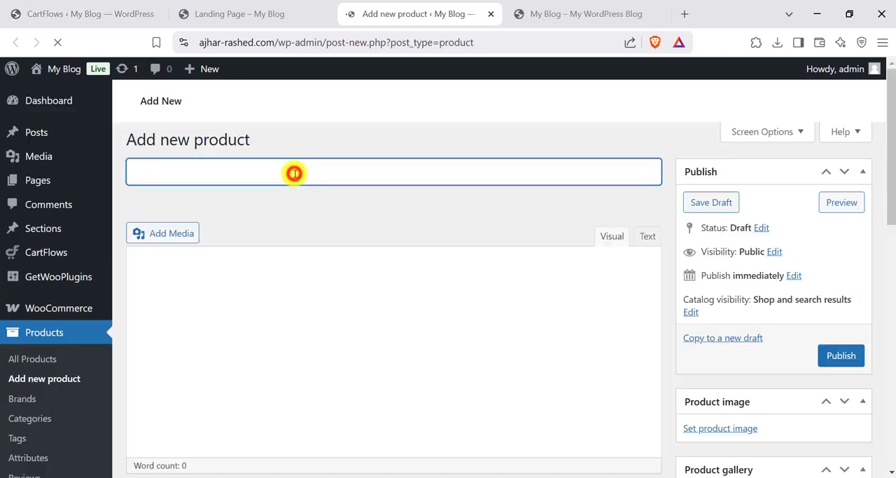
{"action": "type", "text": "test"}
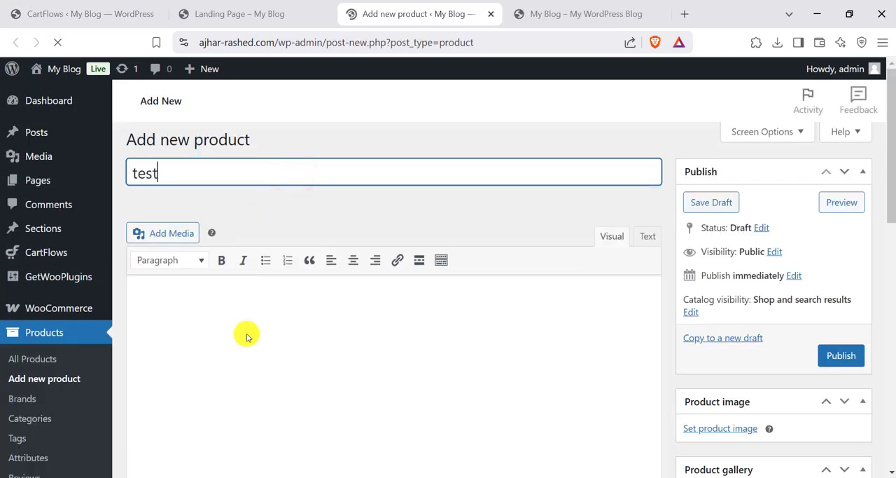
{"action": "left_click", "coordinate": [257, 330]}
- Set the test product's regular price to 1500 and leave the sale price empty
{"action": "scroll", "coordinate": [291, 322], "scroll_direction": "down", "scroll_amount": 5}
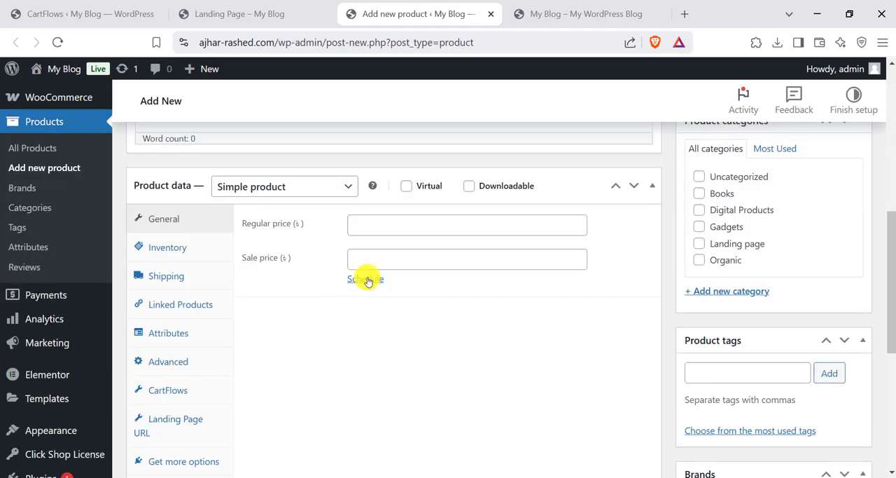
{"action": "left_click", "coordinate": [392, 251]}
{"action": "type", "text": "12"}
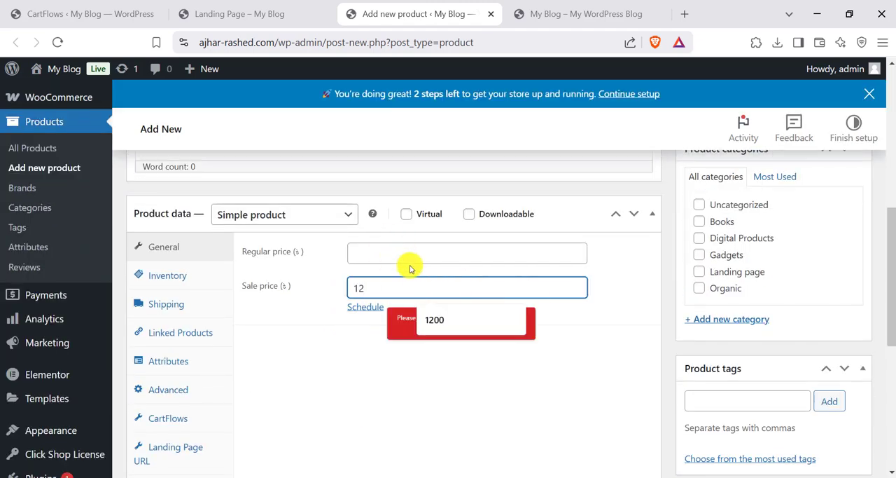
{"action": "left_click", "coordinate": [364, 255]}
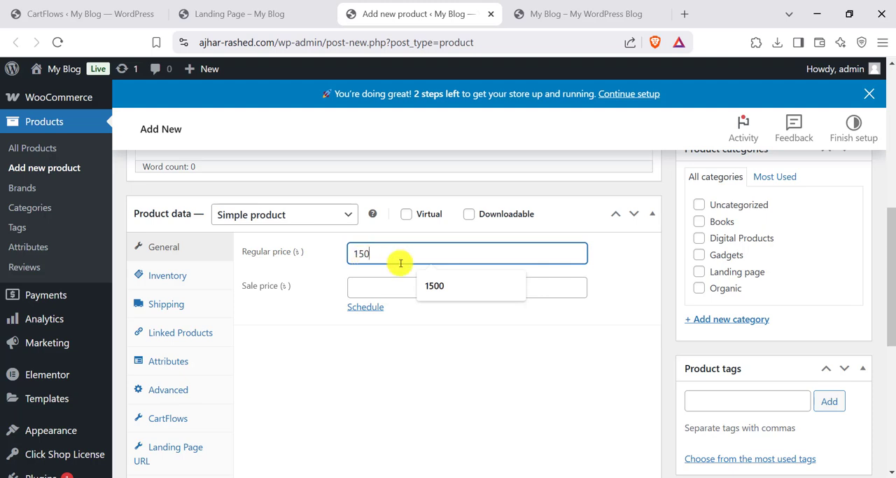
{"action": "left_click", "coordinate": [296, 336]}
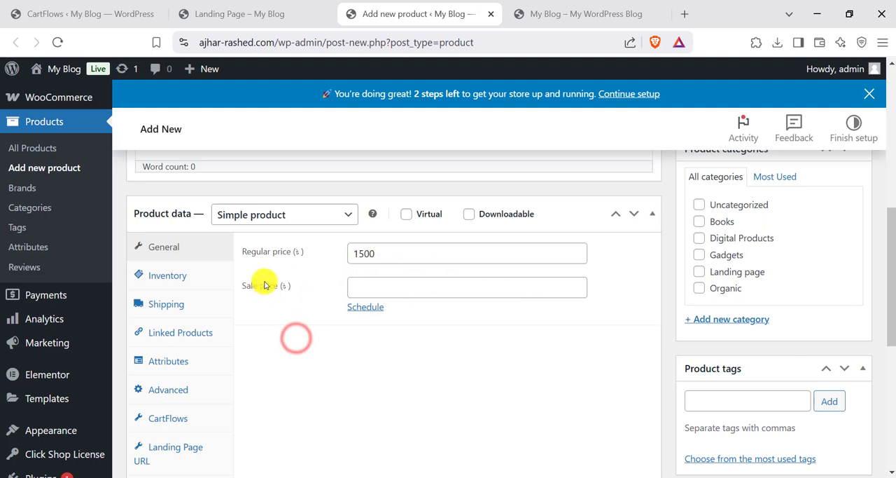
{"action": "scroll", "coordinate": [210, 286], "scroll_direction": "down", "scroll_amount": 1}
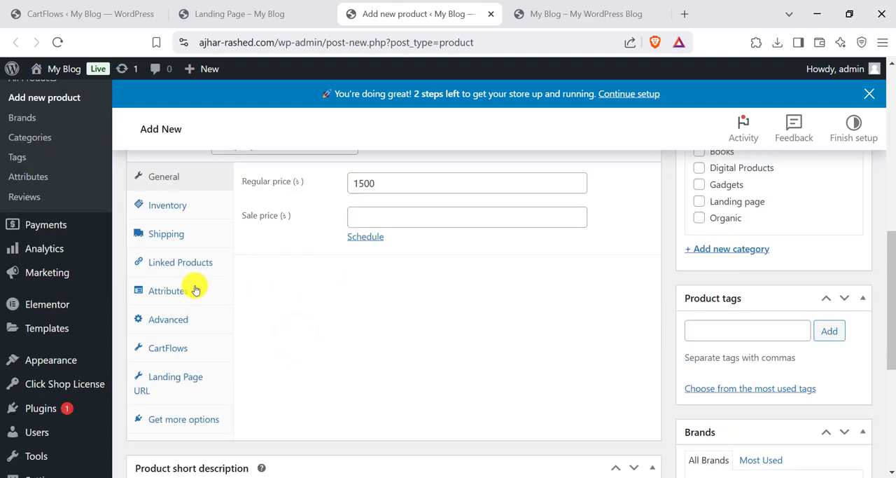
{"action": "left_click", "coordinate": [172, 385]}
{"action": "left_click", "coordinate": [390, 185]}
{"action": "left_click", "coordinate": [261, 7]}
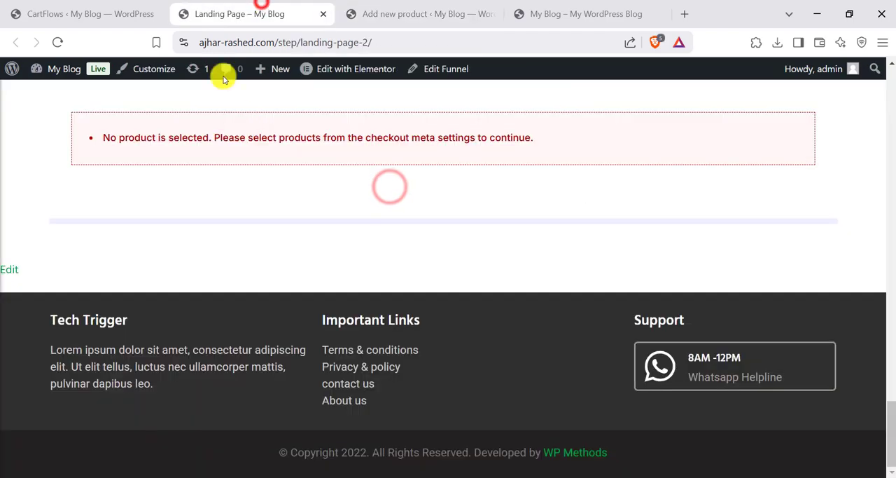
{"action": "left_click", "coordinate": [298, 42]}
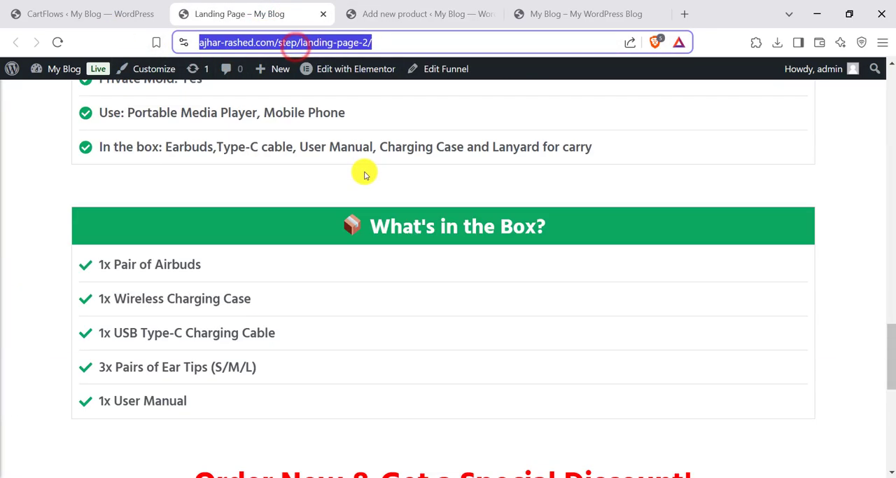
{"action": "scroll", "coordinate": [365, 175], "scroll_direction": "up", "scroll_amount": 20}
{"action": "triple_click", "coordinate": [294, 43]}
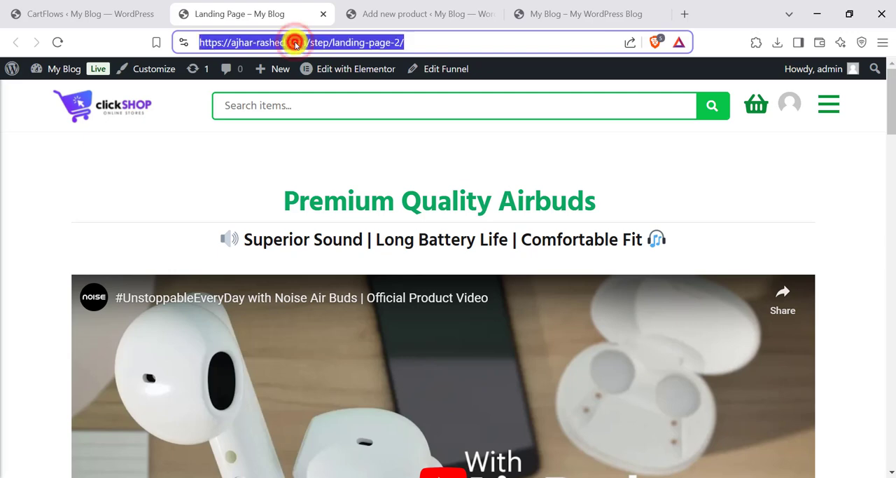
{"action": "right_click", "coordinate": [295, 43]}
{"action": "left_click", "coordinate": [342, 137]}
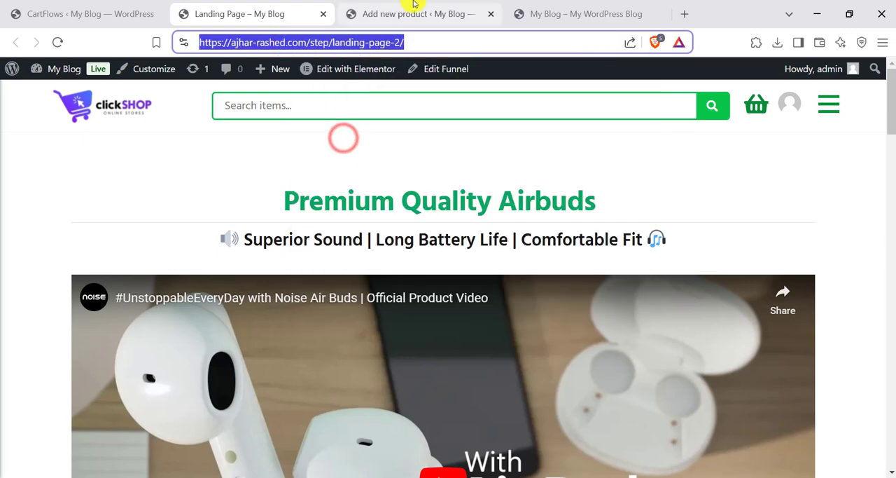
{"action": "key", "text": "ctrl+Tab"}
{"action": "right_click", "coordinate": [389, 183]}
{"action": "left_click", "coordinate": [416, 306]}
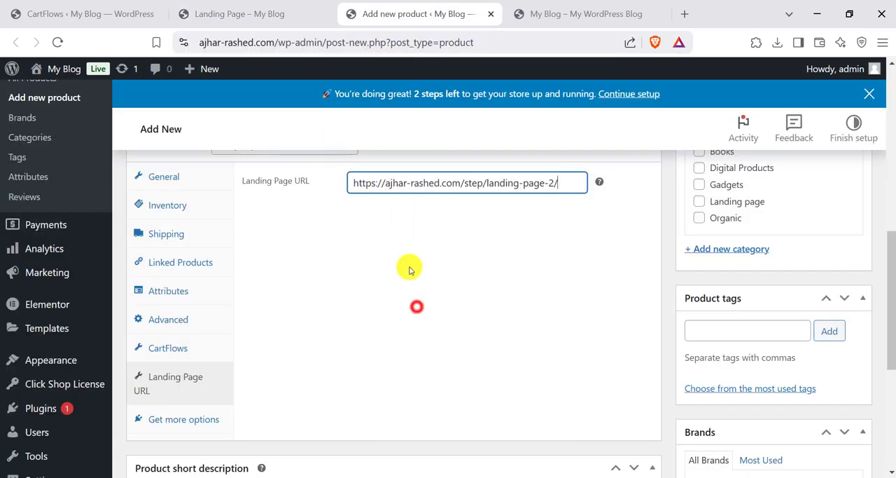
- Assign the test product to the Landing page category and publish it
{"action": "scroll", "coordinate": [404, 243], "scroll_direction": "up", "scroll_amount": 4}
{"action": "scroll", "coordinate": [608, 325], "scroll_direction": "down", "scroll_amount": 4}
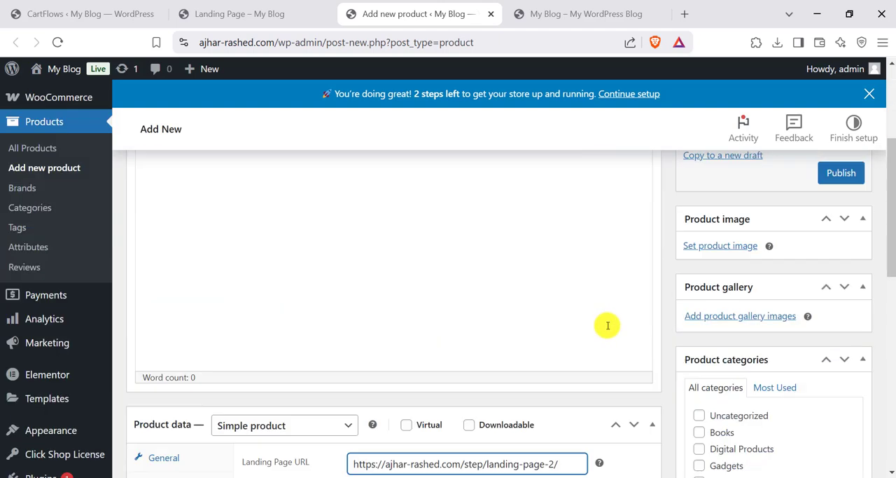
{"action": "scroll", "coordinate": [762, 348], "scroll_direction": "down", "scroll_amount": 2}
{"action": "left_click", "coordinate": [703, 344]}
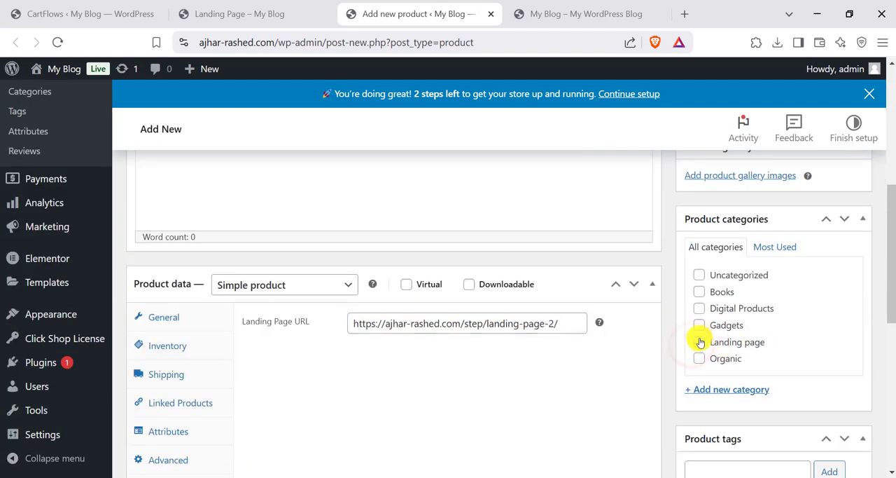
{"action": "scroll", "coordinate": [733, 346], "scroll_direction": "up", "scroll_amount": 3}
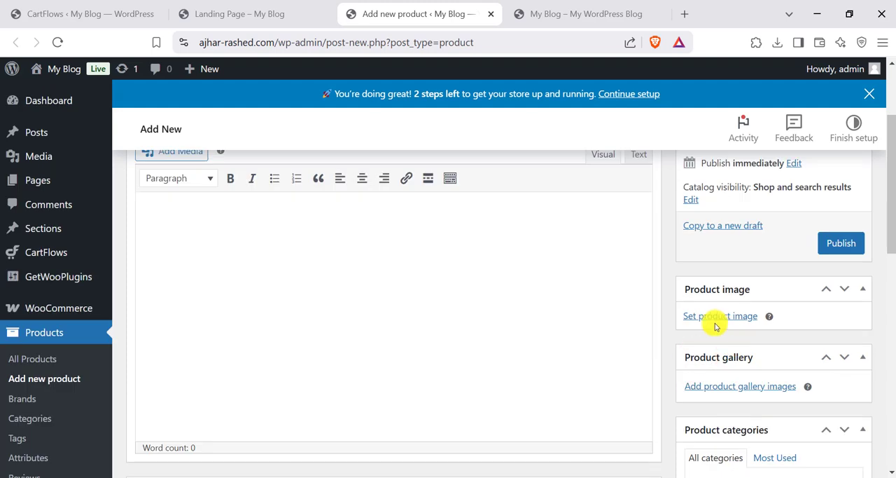
{"action": "left_click", "coordinate": [829, 245]}
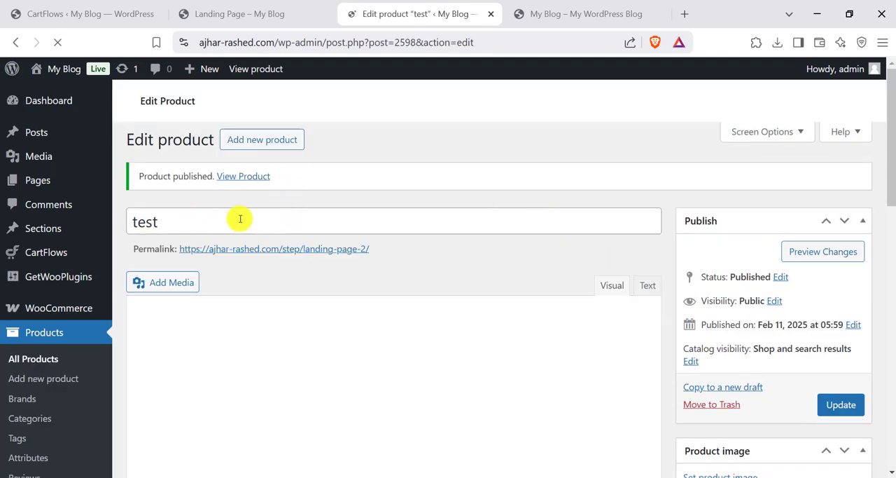
- View the published test product in a new tab and compare its address with the imported landing page
{"action": "right_click", "coordinate": [244, 179]}
{"action": "left_click", "coordinate": [287, 188]}
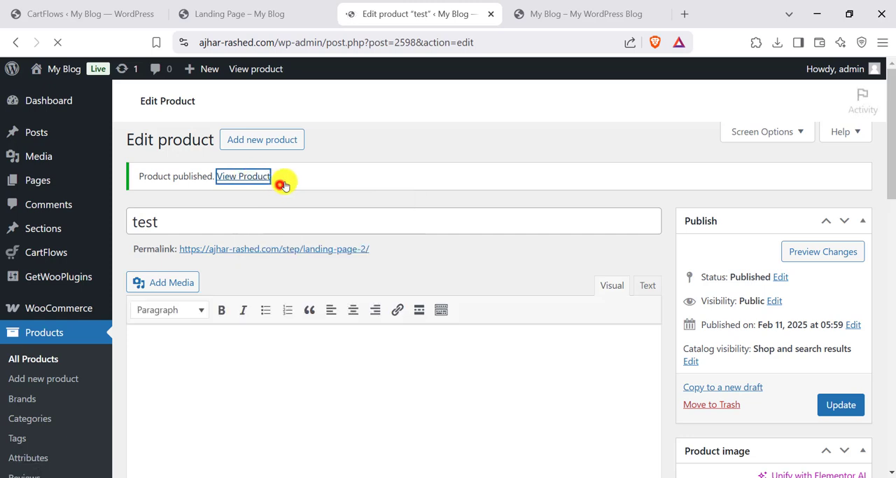
{"action": "left_click", "coordinate": [493, 15]}
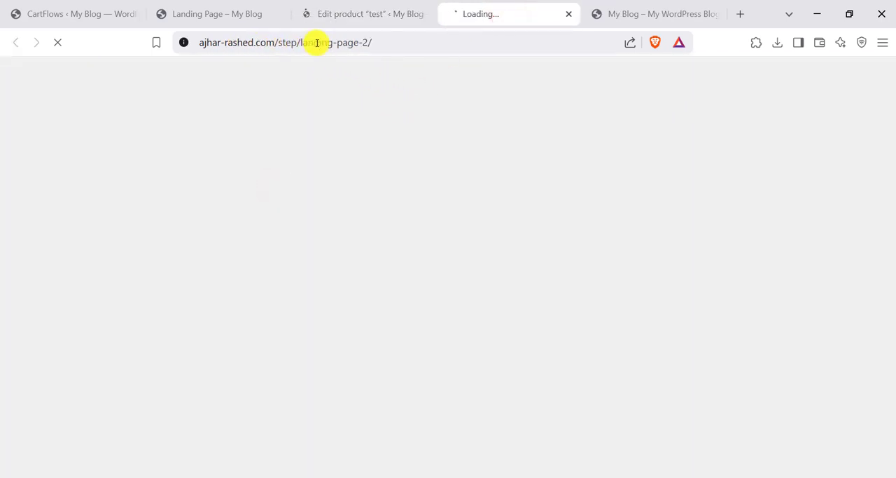
{"action": "left_click", "coordinate": [218, 9]}
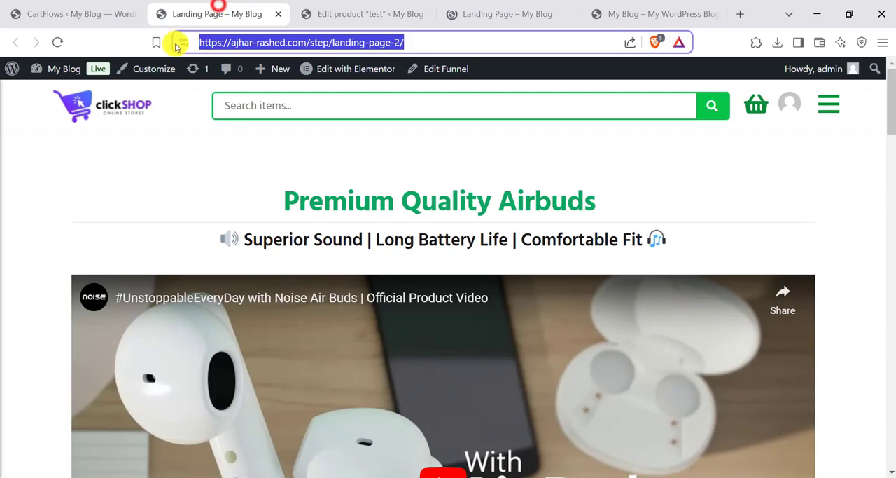
- Add the test product to the funnel's Landing Page checkout step and save the step settings
{"action": "left_click", "coordinate": [91, 10]}
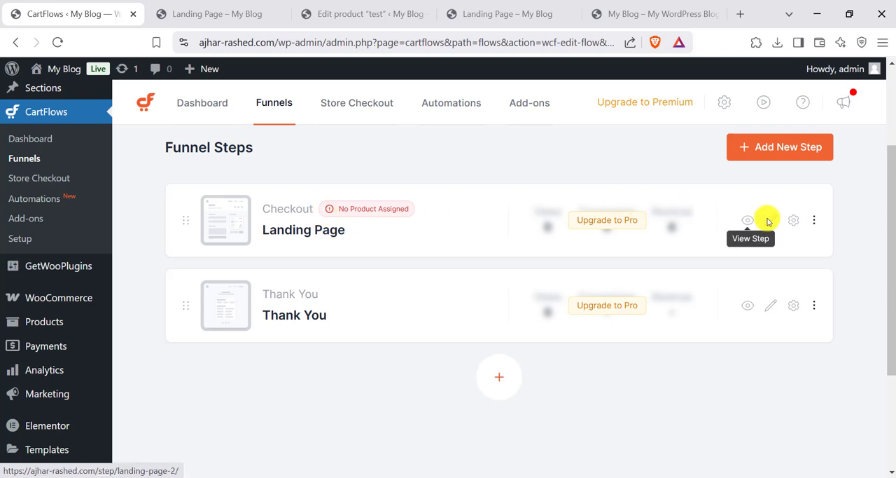
{"action": "left_click", "coordinate": [792, 225]}
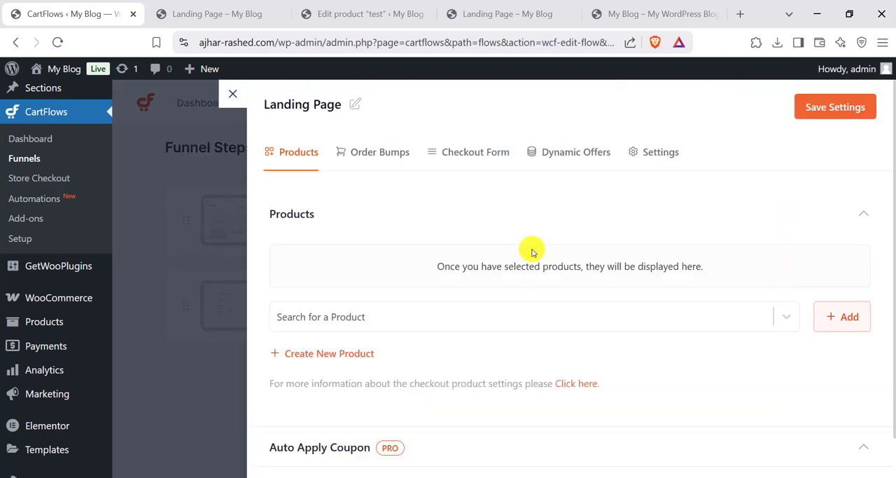
{"action": "left_click", "coordinate": [344, 316]}
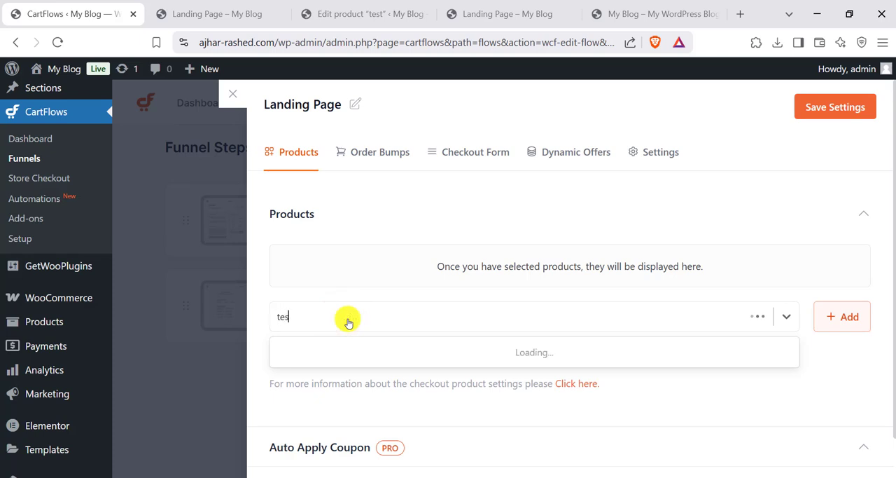
{"action": "left_click", "coordinate": [300, 353]}
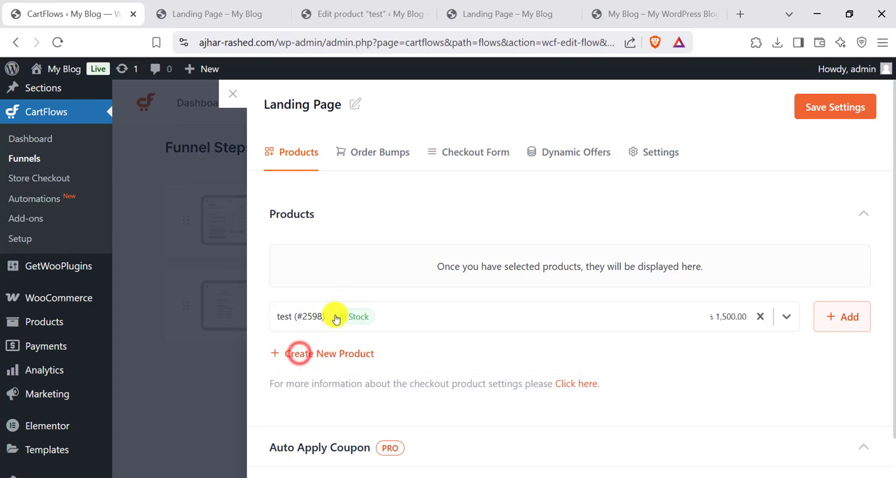
{"action": "left_click", "coordinate": [842, 317]}
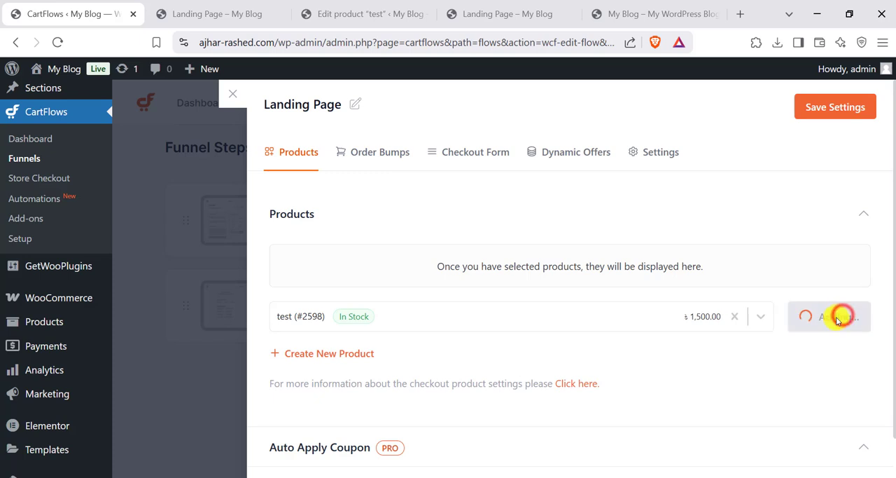
{"action": "scroll", "coordinate": [566, 336], "scroll_direction": "down", "scroll_amount": 2}
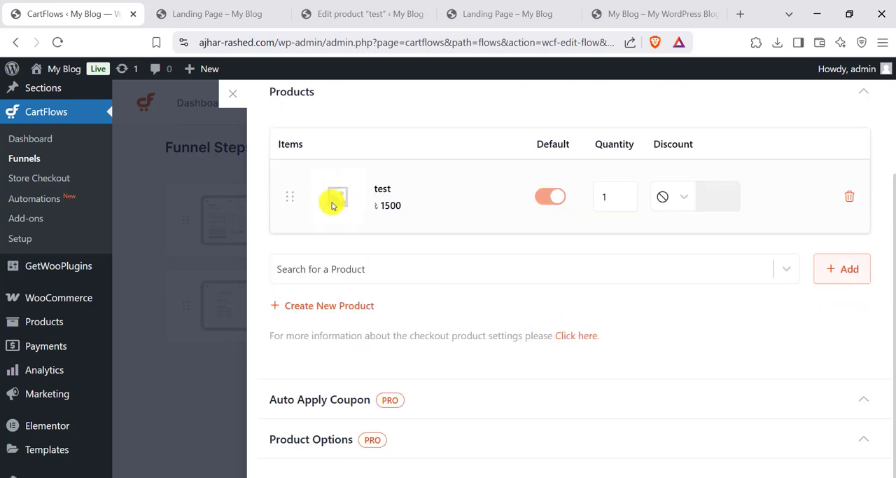
{"action": "scroll", "coordinate": [827, 253], "scroll_direction": "up", "scroll_amount": 2}
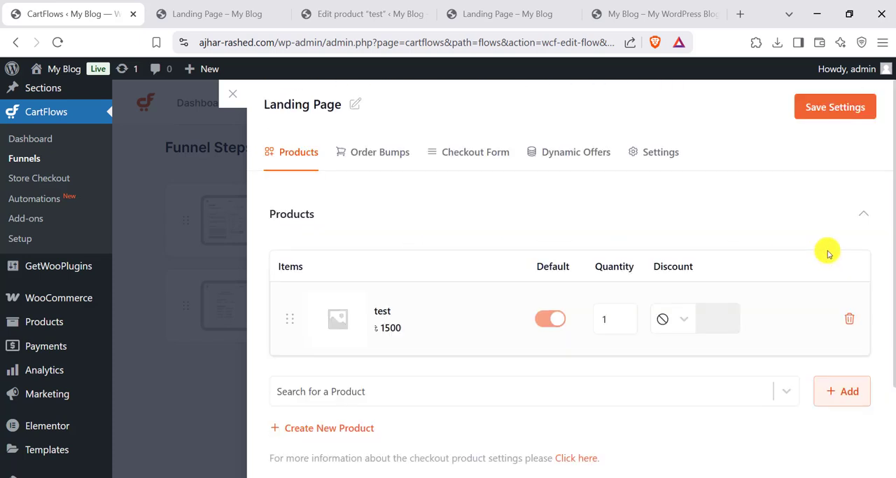
{"action": "left_click", "coordinate": [837, 106]}
- Reload the published landing page and examine its sections, checkout form and order summary for the assigned product
{"action": "left_click", "coordinate": [217, 14]}
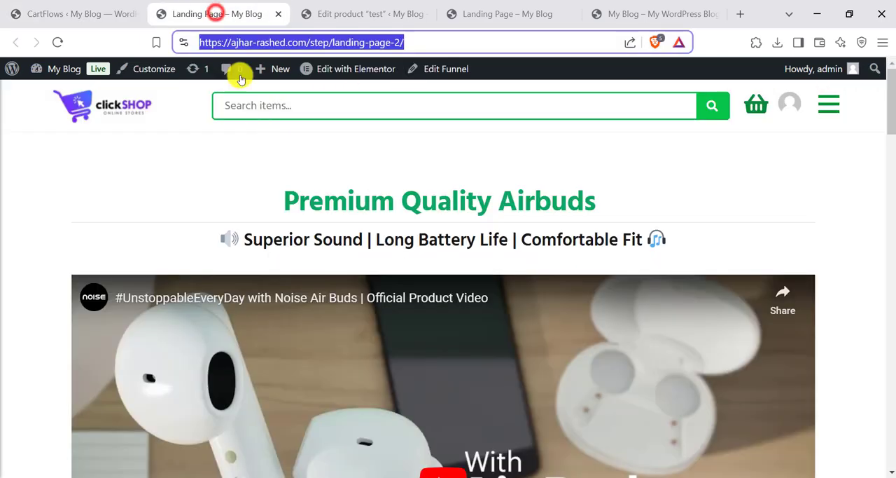
{"action": "left_click", "coordinate": [57, 42]}
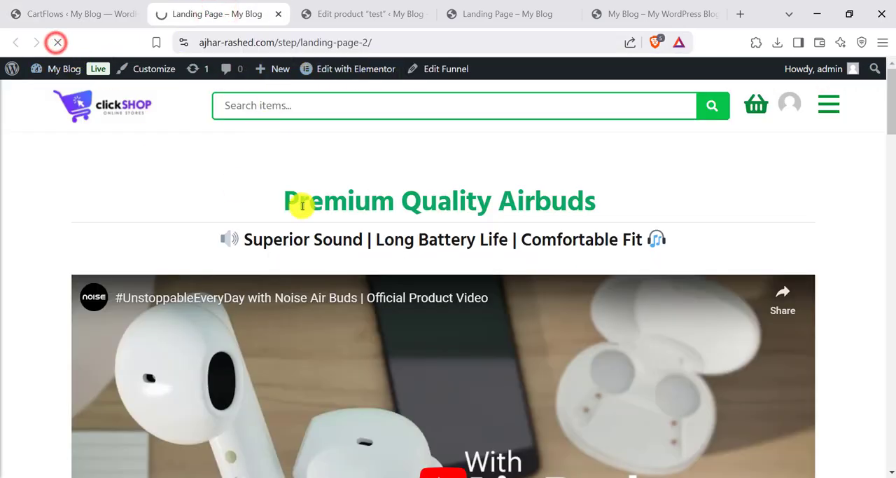
{"action": "scroll", "coordinate": [420, 242], "scroll_direction": "down", "scroll_amount": 15}
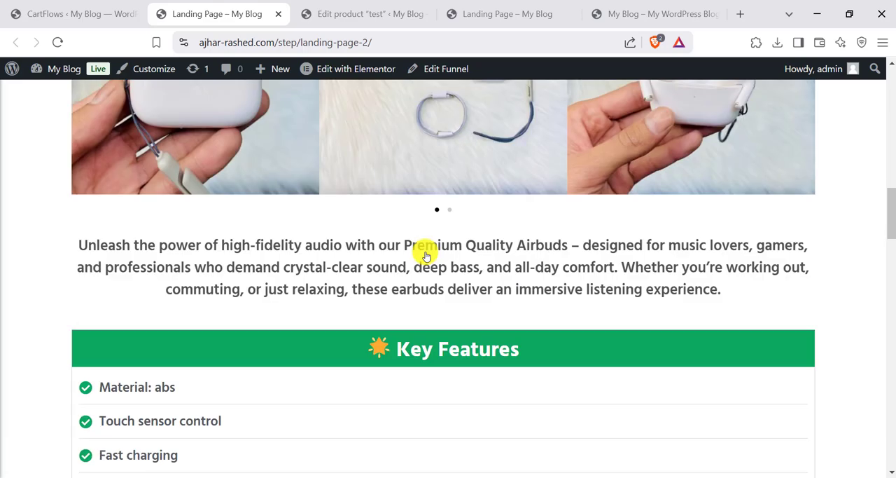
{"action": "scroll", "coordinate": [426, 263], "scroll_direction": "up", "scroll_amount": 8}
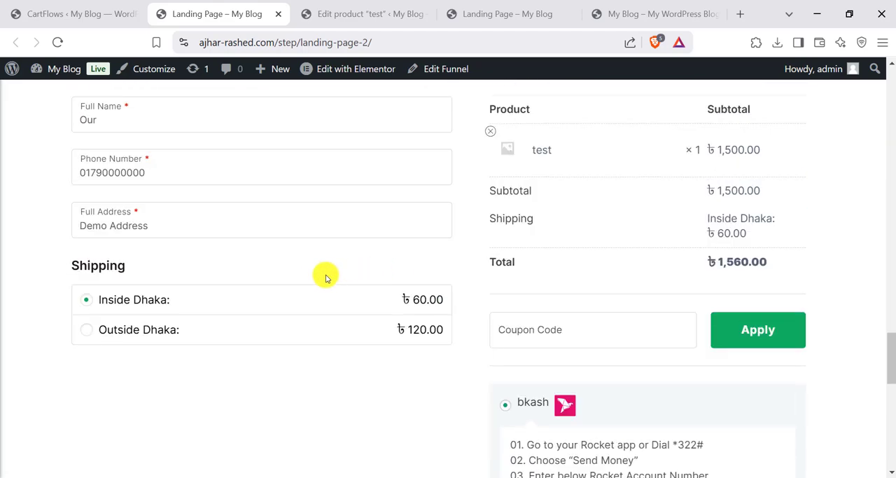
{"action": "scroll", "coordinate": [504, 259], "scroll_direction": "down", "scroll_amount": 3}
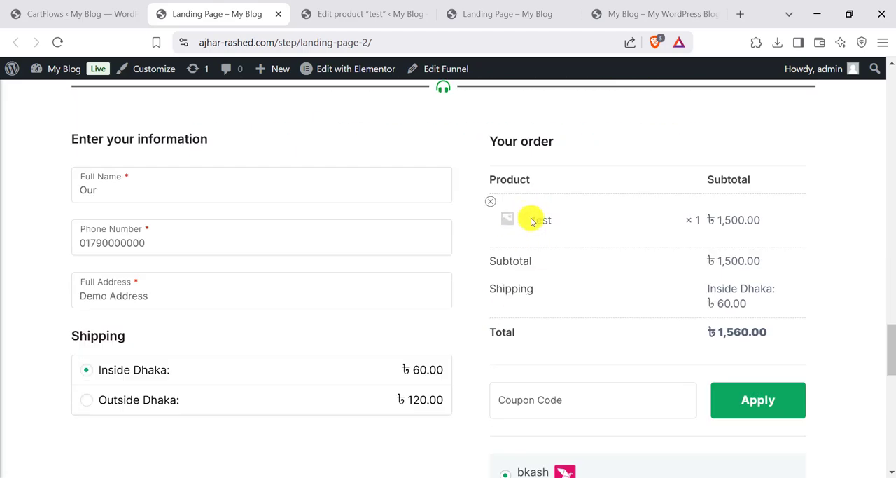
{"action": "scroll", "coordinate": [492, 270], "scroll_direction": "down", "scroll_amount": 2}
{"action": "scroll", "coordinate": [598, 360], "scroll_direction": "up", "scroll_amount": 15}
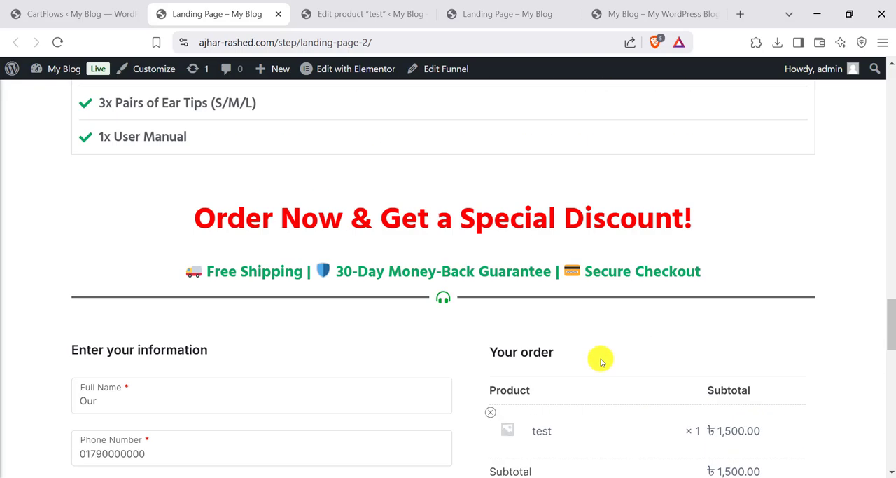
{"action": "scroll", "coordinate": [374, 293], "scroll_direction": "up", "scroll_amount": 4}
{"action": "scroll", "coordinate": [366, 241], "scroll_direction": "down", "scroll_amount": 8}
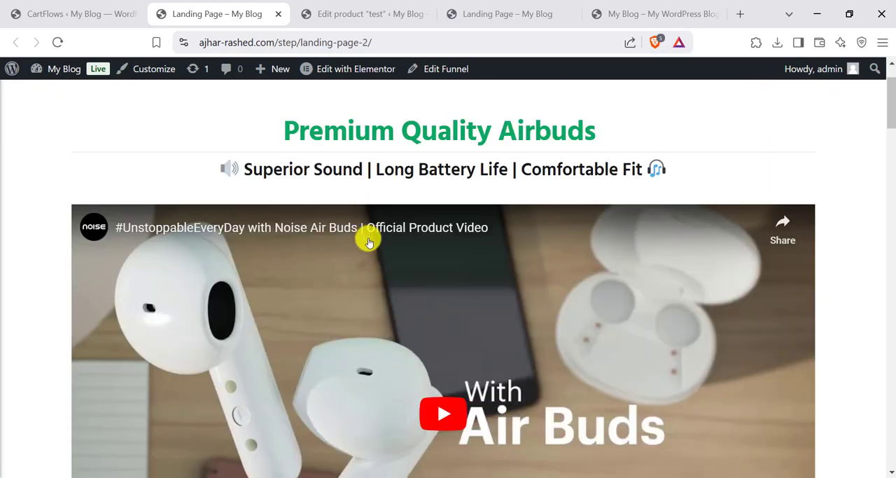
{"action": "scroll", "coordinate": [306, 182], "scroll_direction": "up", "scroll_amount": 8}
{"action": "mouse_move", "coordinate": [326, 68]}
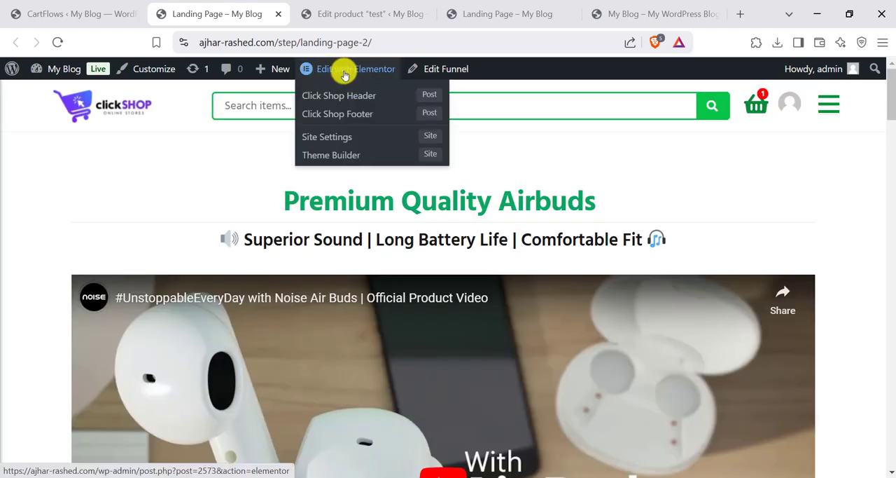
{"action": "scroll", "coordinate": [424, 220], "scroll_direction": "down", "scroll_amount": 3}
{"action": "scroll", "coordinate": [389, 154], "scroll_direction": "up", "scroll_amount": 2}
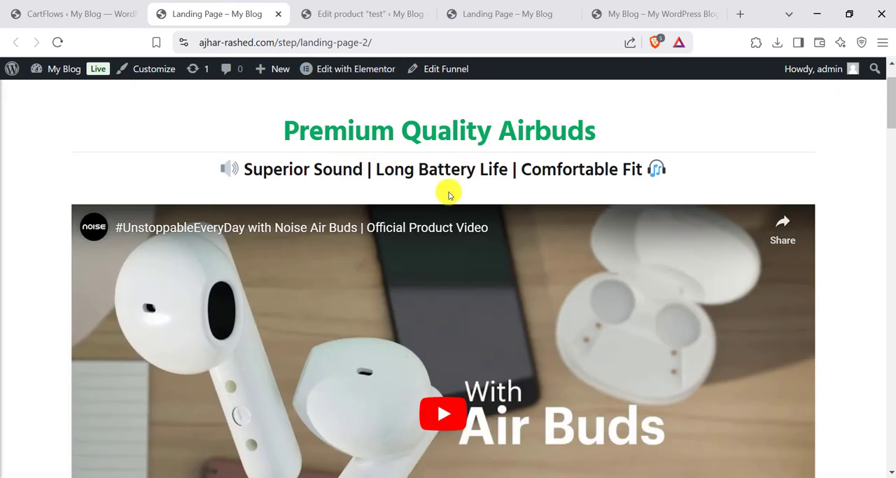
- Open the funnel's Landing Page step in the Elementor editor and look through its content down to the checkout form
{"action": "left_click", "coordinate": [321, 10]}
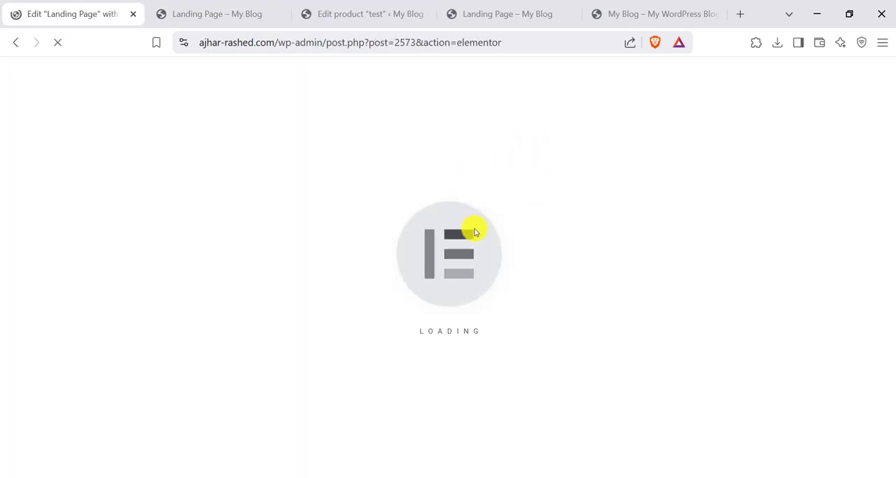
{"action": "scroll", "coordinate": [512, 234], "scroll_direction": "down", "scroll_amount": 15}
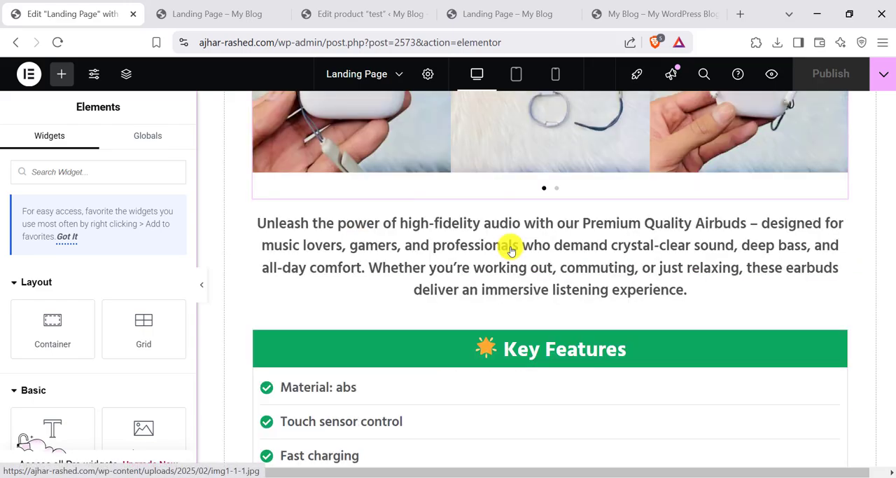
{"action": "scroll", "coordinate": [509, 251], "scroll_direction": "down", "scroll_amount": 15}
{"action": "scroll", "coordinate": [510, 256], "scroll_direction": "up", "scroll_amount": 4}
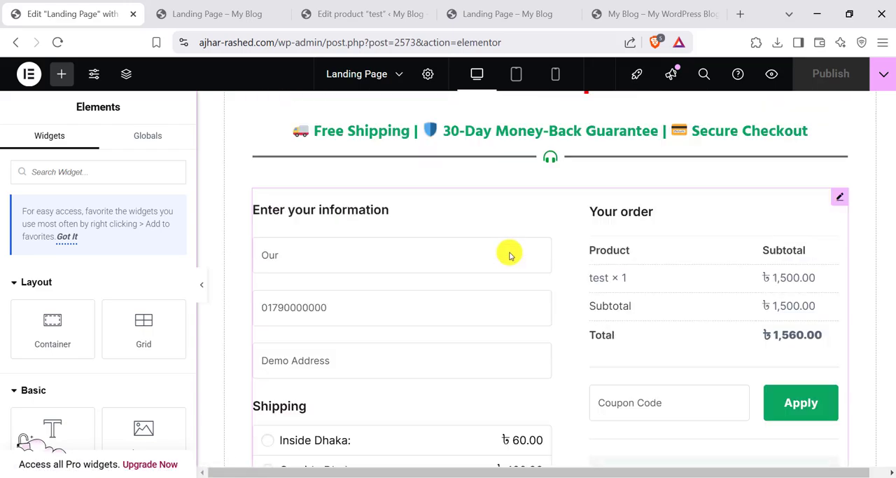
{"action": "scroll", "coordinate": [626, 321], "scroll_direction": "up", "scroll_amount": 20}
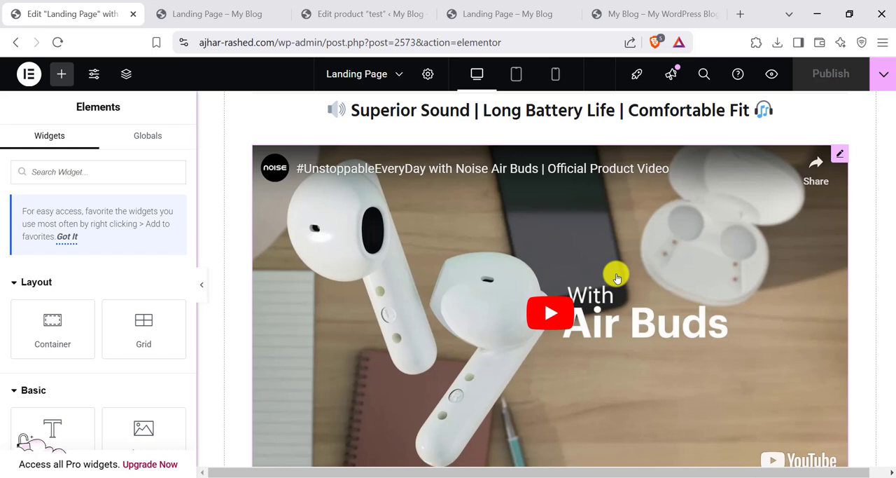
- Open the airbuds video widget for editing and select its YouTube link
{"action": "left_click", "coordinate": [837, 155]}
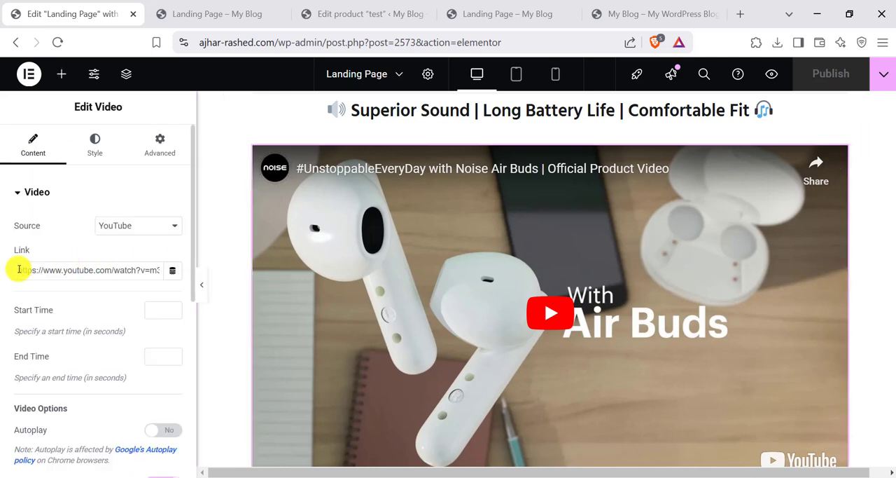
{"action": "mouse_move", "coordinate": [18, 268]}
{"action": "left_mouse_down"}
{"action": "mouse_move", "coordinate": [106, 274]}
{"action": "mouse_move", "coordinate": [9, 273]}
{"action": "left_mouse_up"}
{"action": "left_click", "coordinate": [119, 272]}
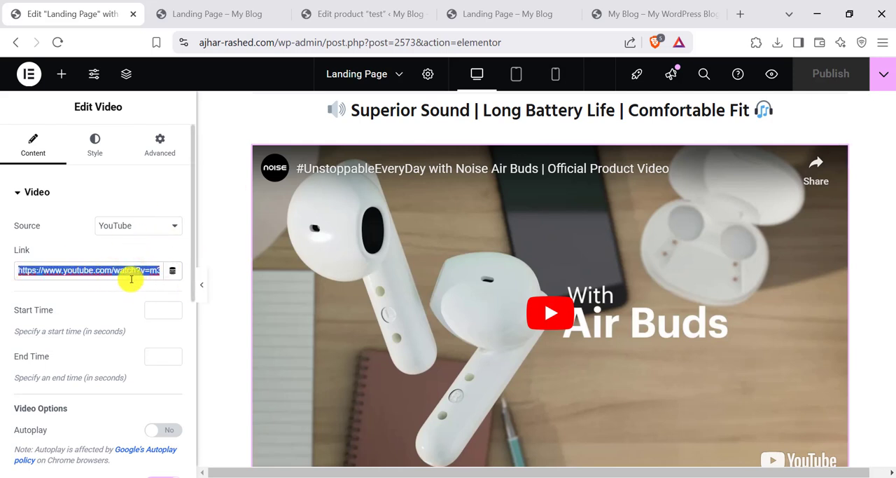
- Open the "Superior Sound" tagline text and the "Premium Quality Airbuds" heading for editing
{"action": "scroll", "coordinate": [494, 152], "scroll_direction": "up", "scroll_amount": 1}
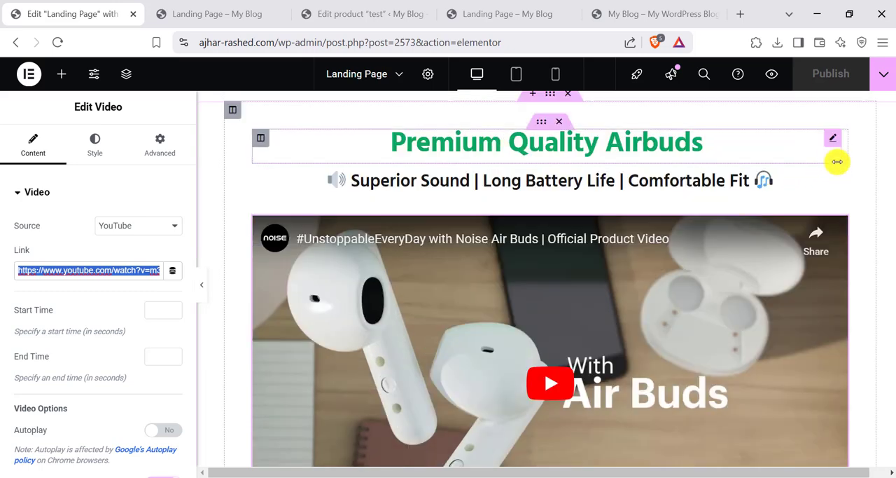
{"action": "left_click", "coordinate": [839, 171]}
{"action": "left_click", "coordinate": [61, 334]}
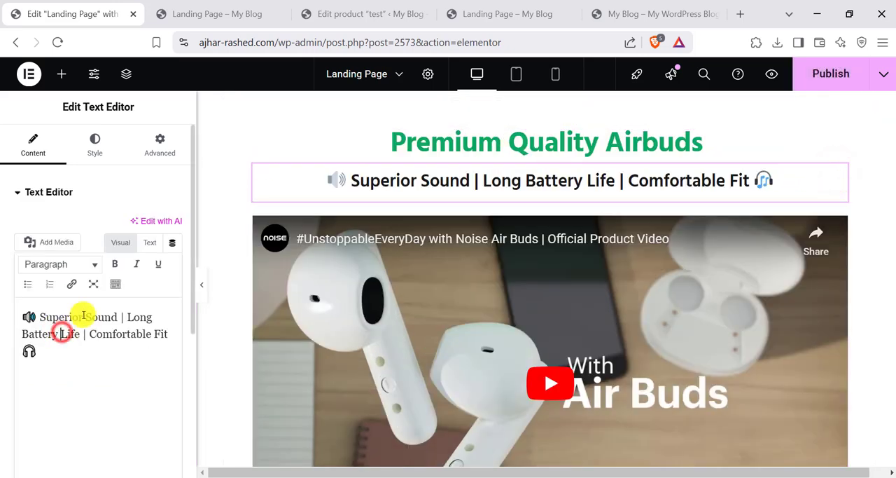
{"action": "left_click", "coordinate": [84, 313]}
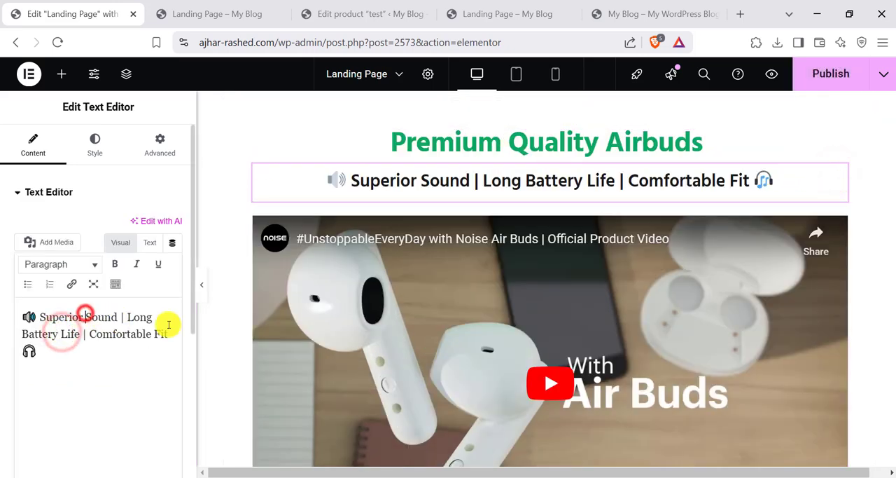
{"action": "left_click", "coordinate": [825, 140]}
- Change the "What's in the Box?" heading's background color to dark gray #4C4D4C
{"action": "scroll", "coordinate": [530, 254], "scroll_direction": "down", "scroll_amount": 10}
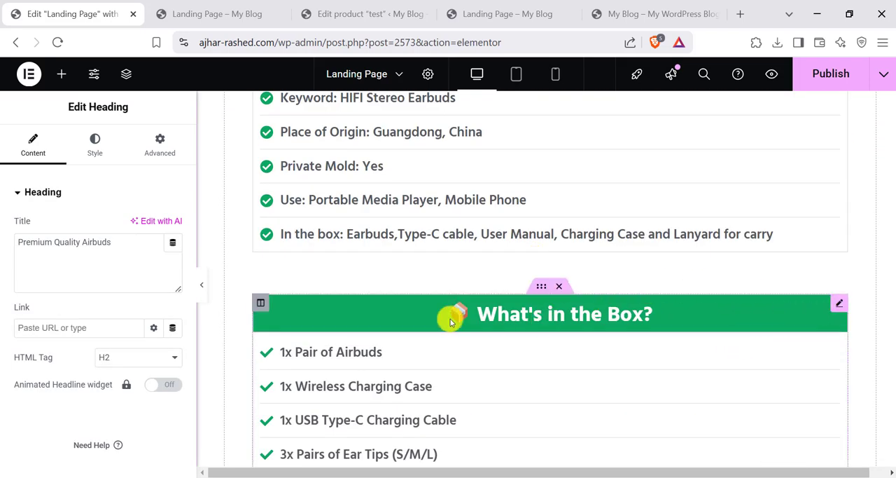
{"action": "left_click", "coordinate": [837, 304]}
{"action": "left_click", "coordinate": [158, 144]}
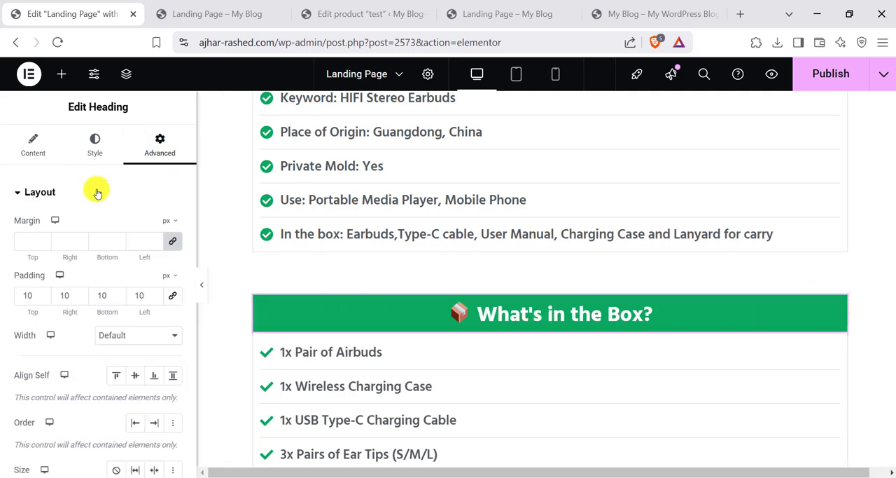
{"action": "scroll", "coordinate": [43, 280], "scroll_direction": "down", "scroll_amount": 8}
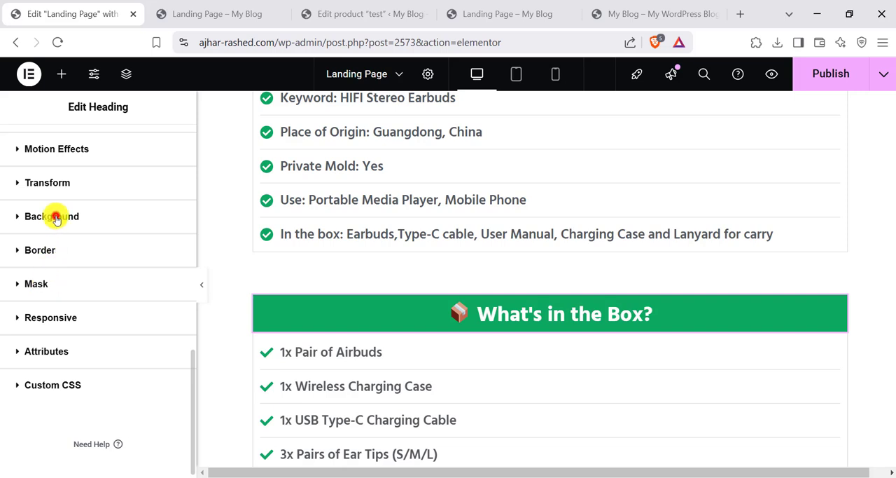
{"action": "left_click", "coordinate": [56, 217]}
{"action": "scroll", "coordinate": [86, 329], "scroll_direction": "down", "scroll_amount": 2}
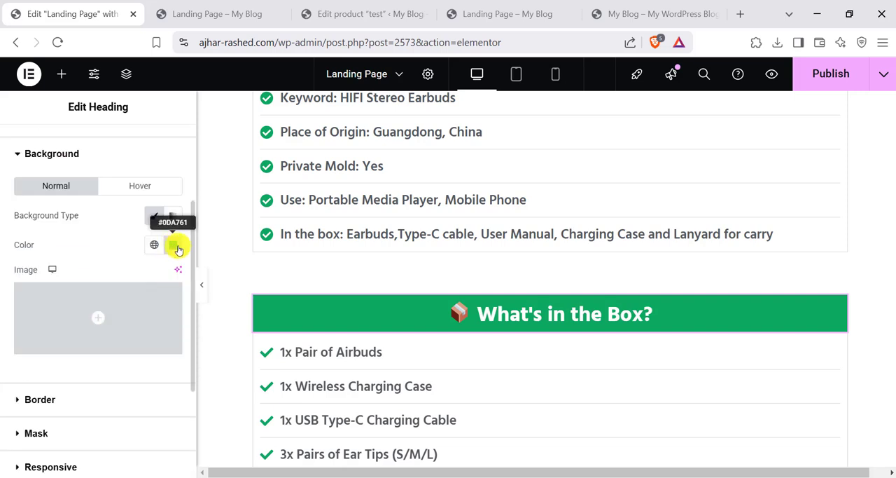
{"action": "left_click", "coordinate": [174, 246]}
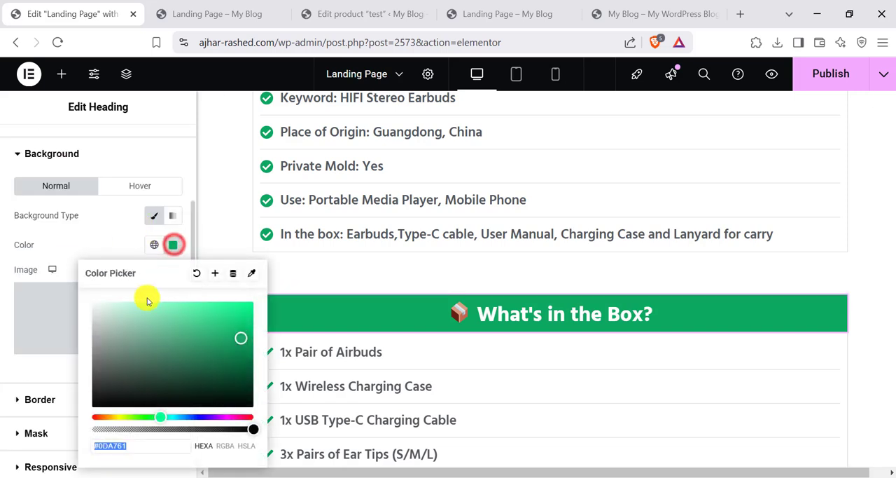
{"action": "left_click_drag", "start_coordinate": [122, 340], "coordinate": [95, 375]}
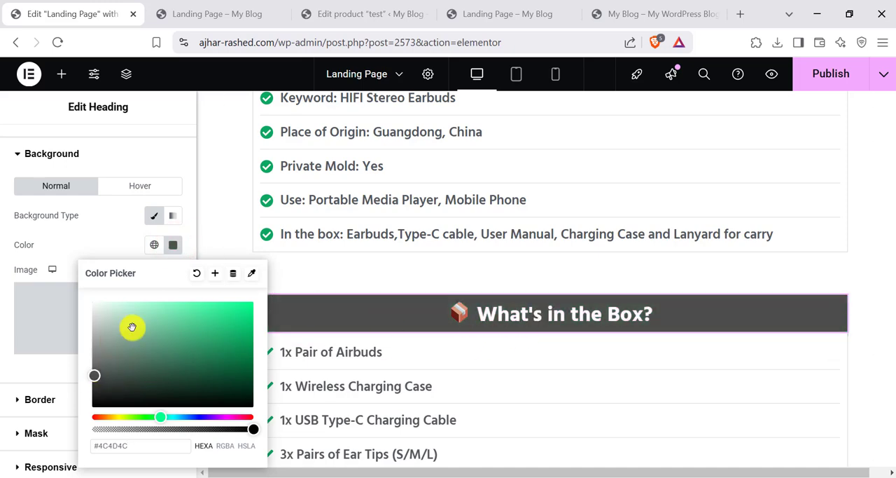
{"action": "left_click", "coordinate": [4, 310]}
- Open the first item of the "What's in the Box?" icon list and examine its text, icon and link settings
{"action": "scroll", "coordinate": [420, 326], "scroll_direction": "down", "scroll_amount": 3}
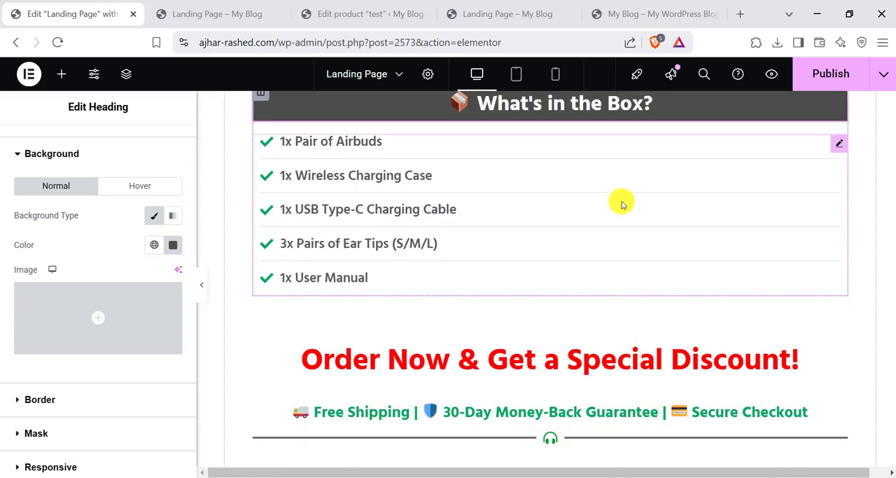
{"action": "left_click", "coordinate": [839, 142]}
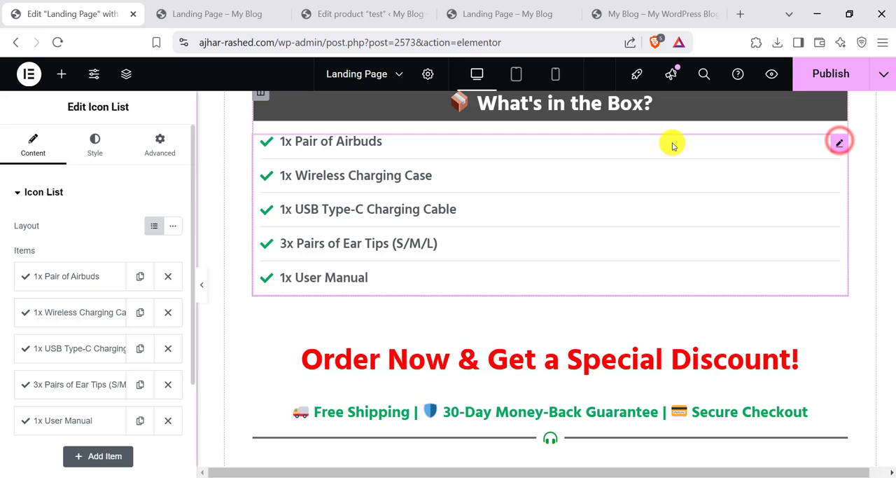
{"action": "left_click", "coordinate": [52, 278]}
{"action": "left_click", "coordinate": [74, 324]}
{"action": "scroll", "coordinate": [100, 353], "scroll_direction": "down", "scroll_amount": 1}
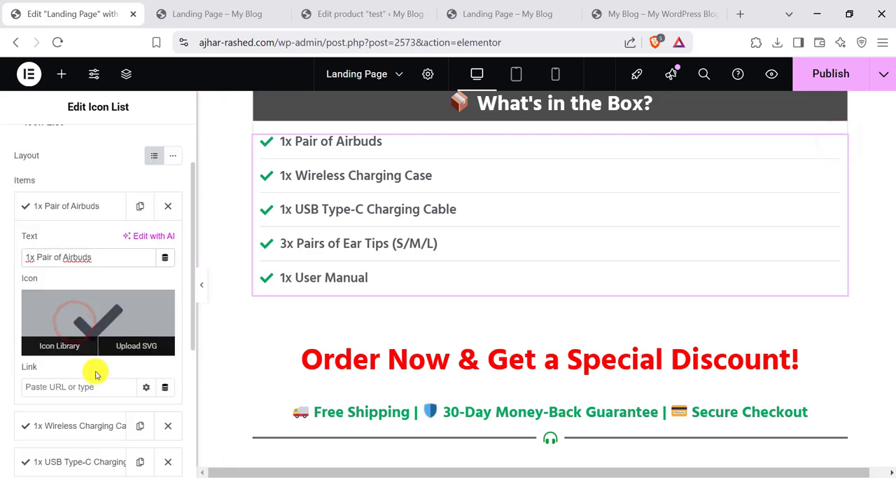
{"action": "left_click", "coordinate": [93, 386]}
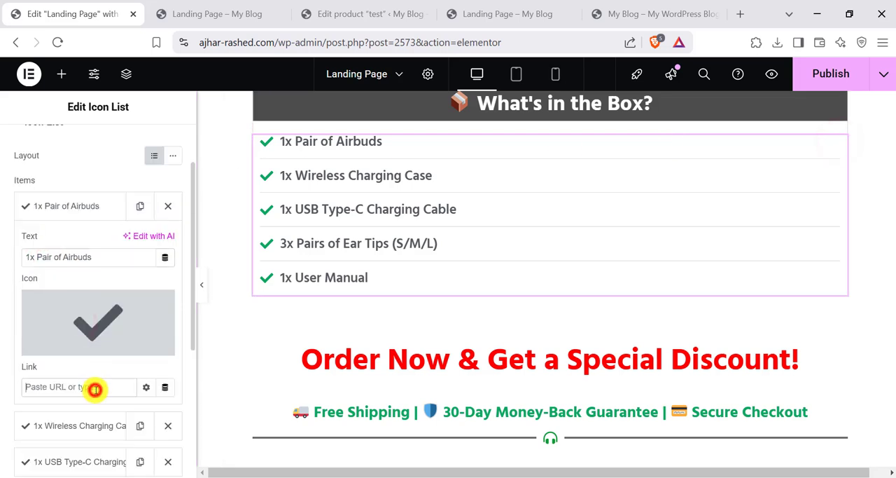
- Replace the "1x Pair of Airbuds" item's check icon with the Cheese icon from the icon library
{"action": "left_click", "coordinate": [112, 321]}
{"action": "left_click", "coordinate": [429, 277]}
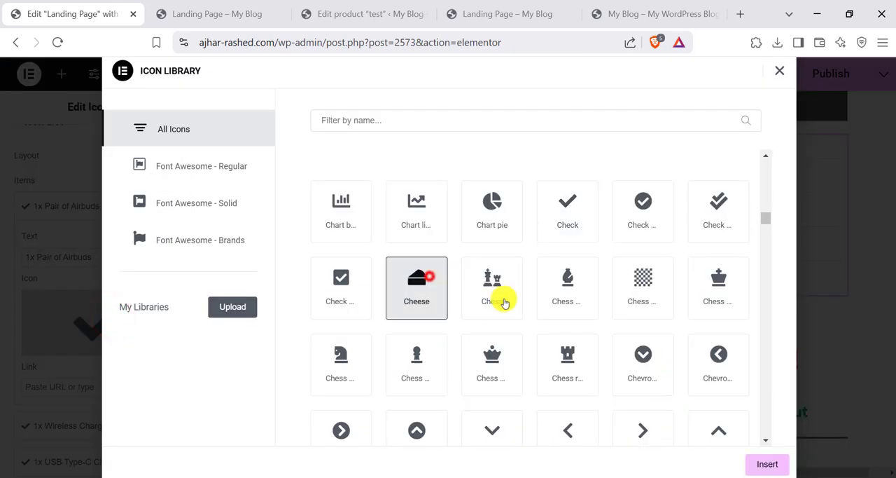
{"action": "left_click", "coordinate": [759, 459]}
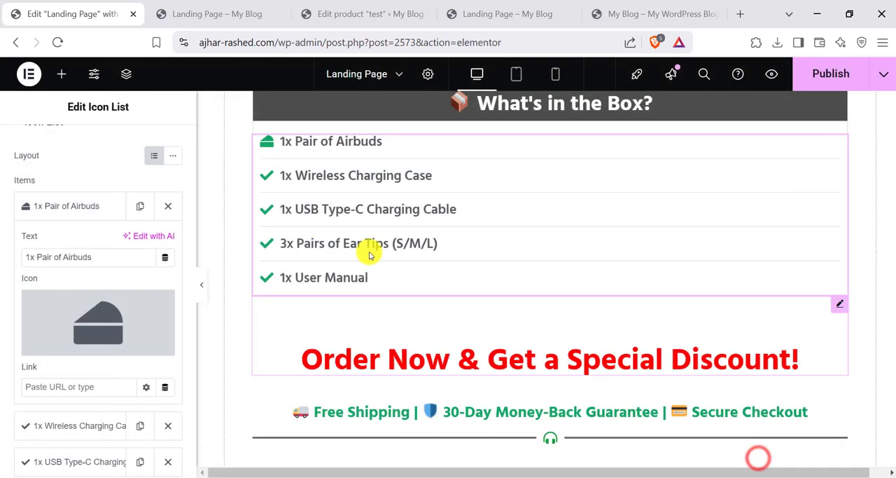
- Open the checkout form's layout settings and publish the landing page
{"action": "scroll", "coordinate": [399, 256], "scroll_direction": "down", "scroll_amount": 3}
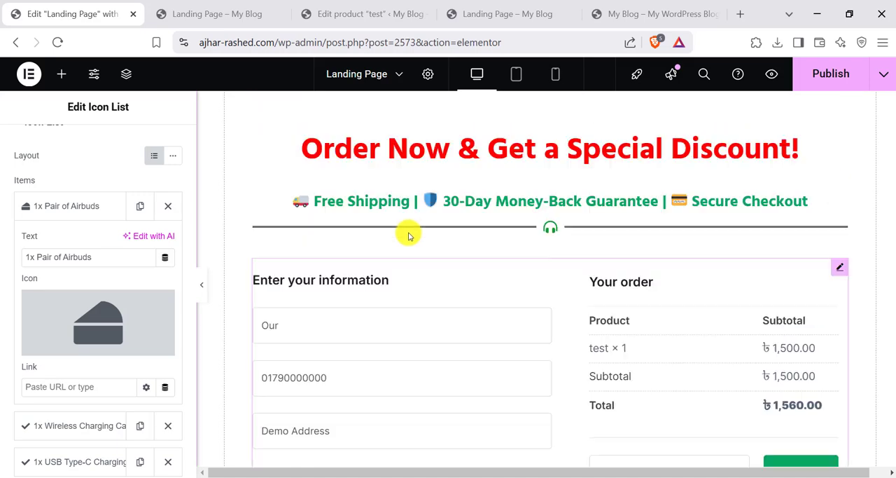
{"action": "left_click", "coordinate": [837, 271]}
{"action": "scroll", "coordinate": [356, 260], "scroll_direction": "down", "scroll_amount": 8}
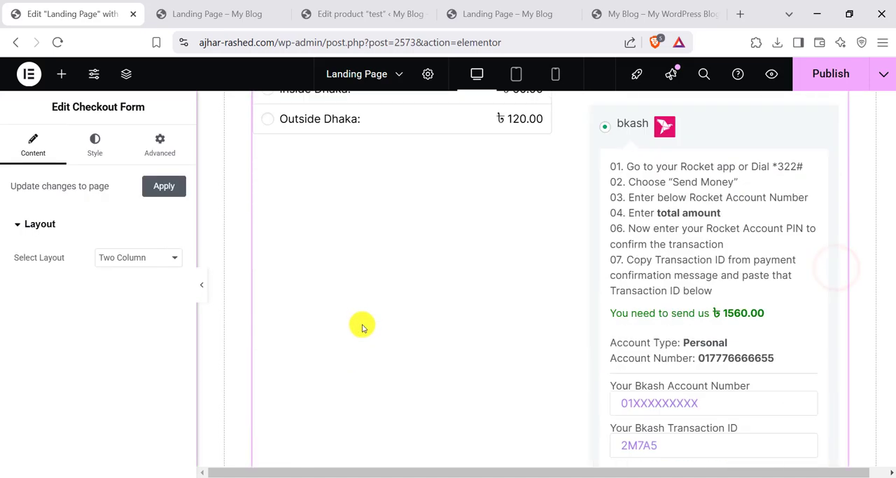
{"action": "scroll", "coordinate": [640, 198], "scroll_direction": "up", "scroll_amount": 10}
{"action": "left_click", "coordinate": [812, 75]}
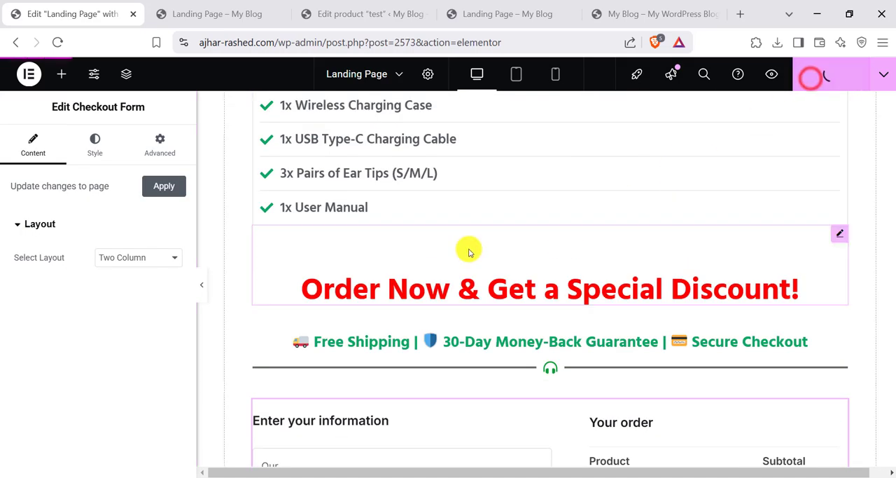
{"action": "scroll", "coordinate": [464, 246], "scroll_direction": "up", "scroll_amount": 15}
- Go from the live landing page to the store's home page and open the first product under Recent Products
{"action": "left_click", "coordinate": [201, 11]}
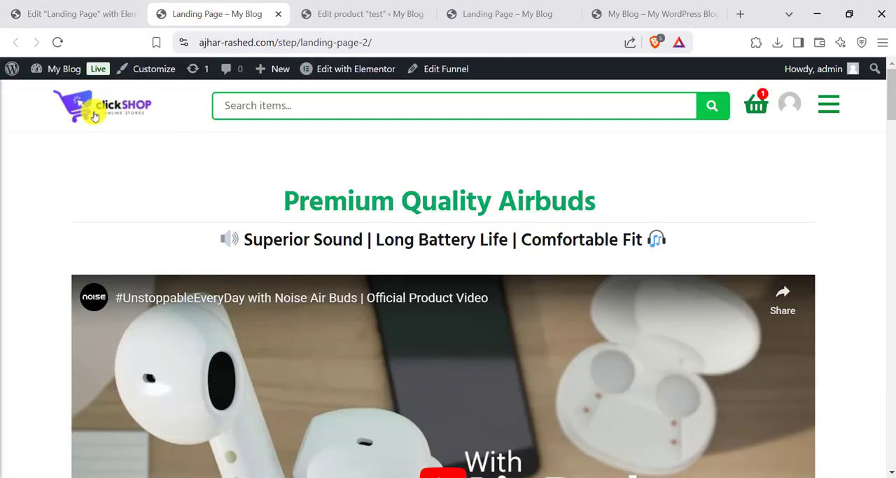
{"action": "left_click", "coordinate": [95, 112]}
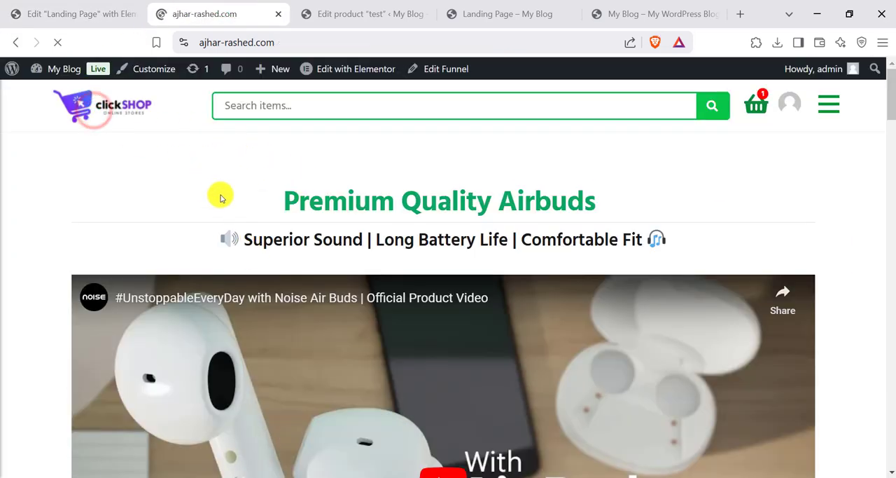
{"action": "scroll", "coordinate": [246, 184], "scroll_direction": "down", "scroll_amount": 20}
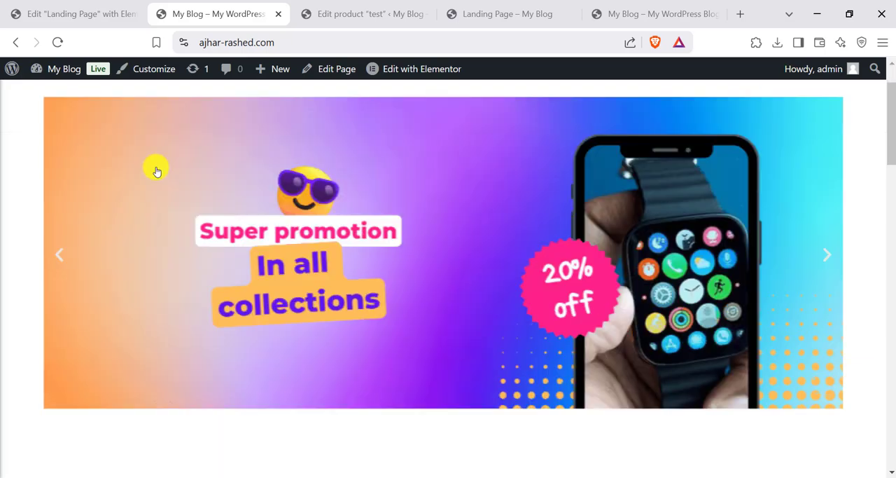
{"action": "scroll", "coordinate": [152, 236], "scroll_direction": "up", "scroll_amount": 4}
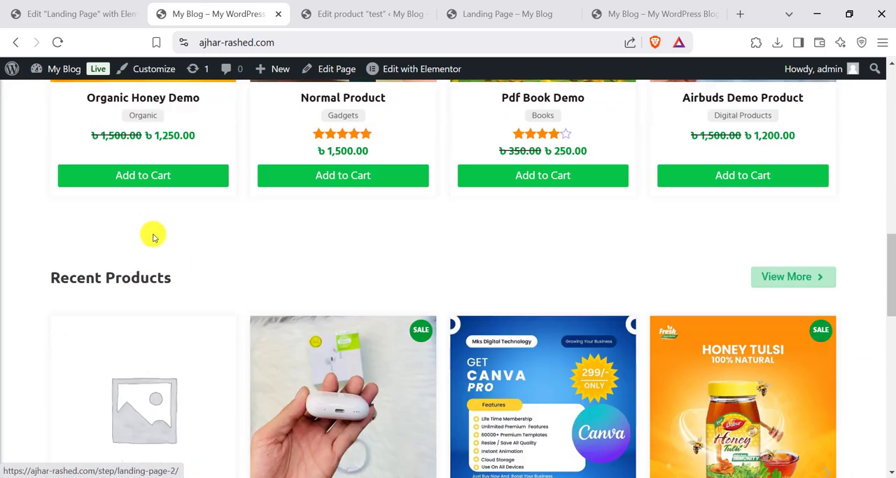
{"action": "scroll", "coordinate": [154, 226], "scroll_direction": "down", "scroll_amount": 2}
{"action": "left_click_drag", "start_coordinate": [113, 224], "coordinate": [534, 259]}
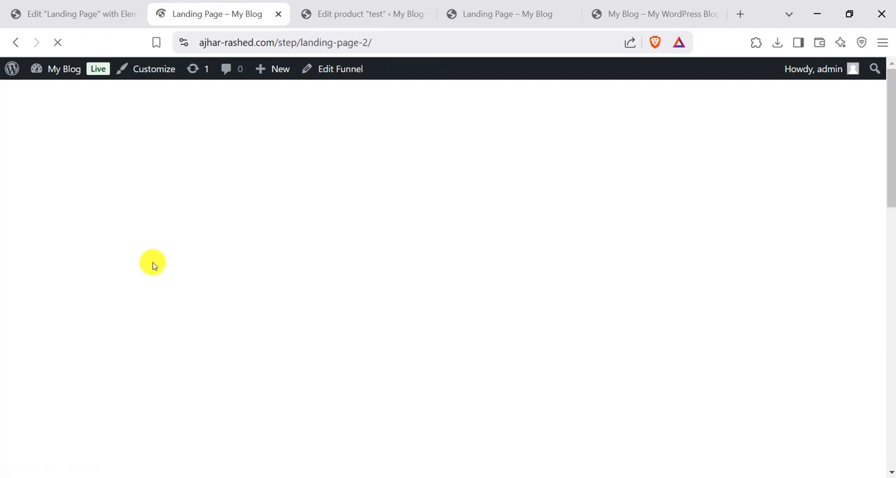
- Review the live airbuds landing page from its heading and video down to the Key Features list
{"action": "scroll", "coordinate": [439, 306], "scroll_direction": "down", "scroll_amount": 3}
{"action": "scroll", "coordinate": [439, 306], "scroll_direction": "down", "scroll_amount": 15}
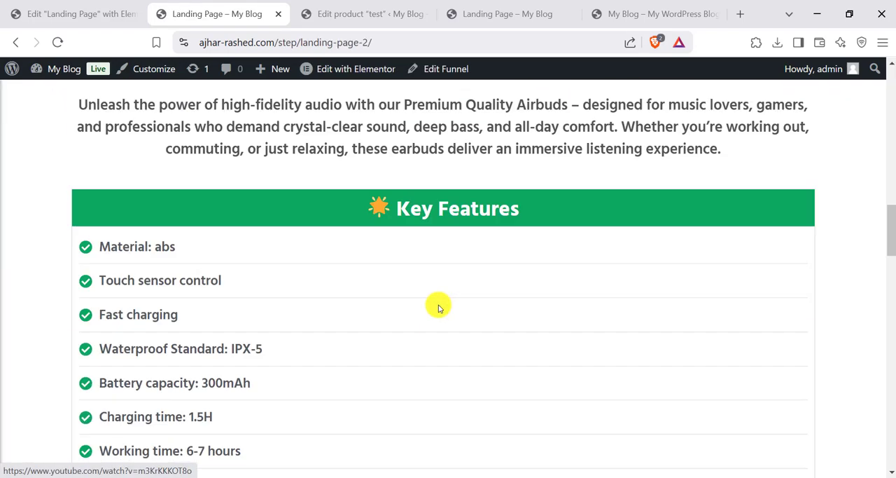
{"action": "scroll", "coordinate": [437, 309], "scroll_direction": "up", "scroll_amount": 3}
{"action": "scroll", "coordinate": [437, 310], "scroll_direction": "up", "scroll_amount": 20}
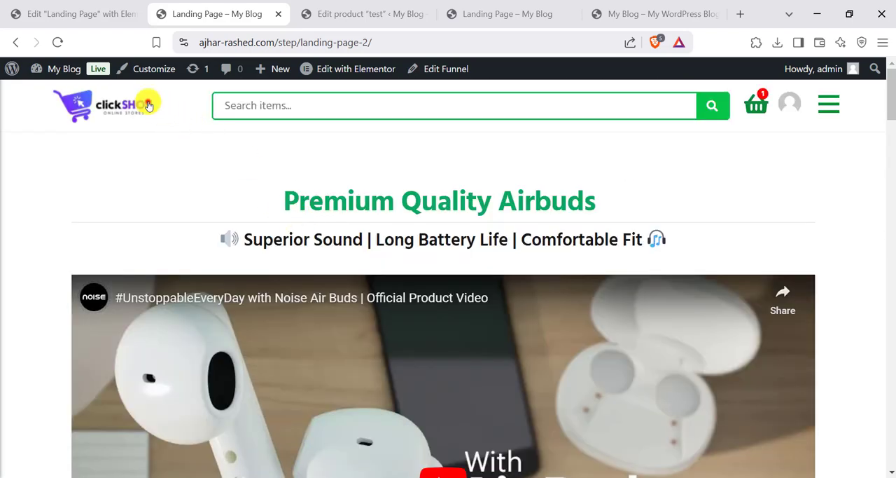
- Return to the store's home page and look over its banner, featured products, recent products and Recent Orders table
{"action": "left_click", "coordinate": [147, 105]}
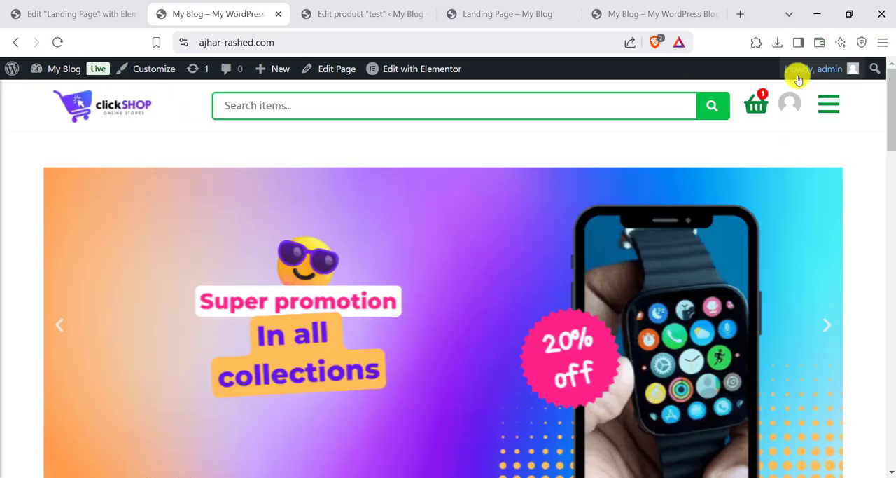
{"action": "scroll", "coordinate": [308, 113], "scroll_direction": "down", "scroll_amount": 20}
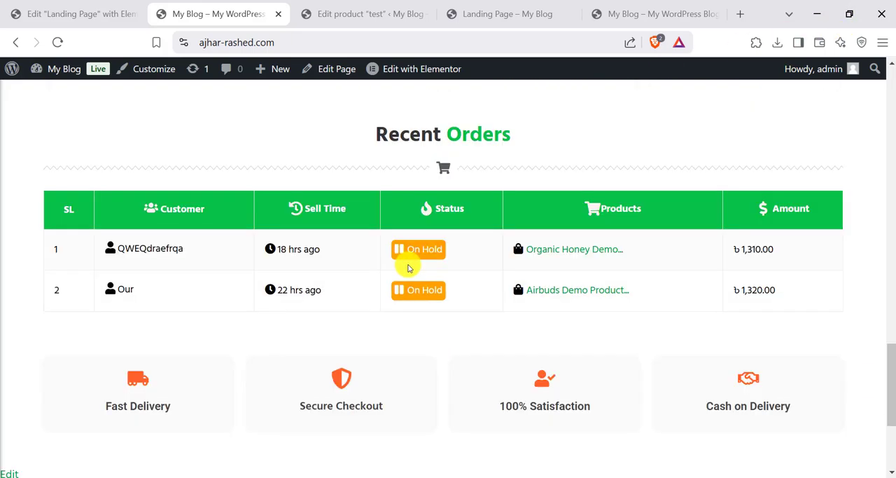
{"action": "scroll", "coordinate": [366, 244], "scroll_direction": "up", "scroll_amount": 5}
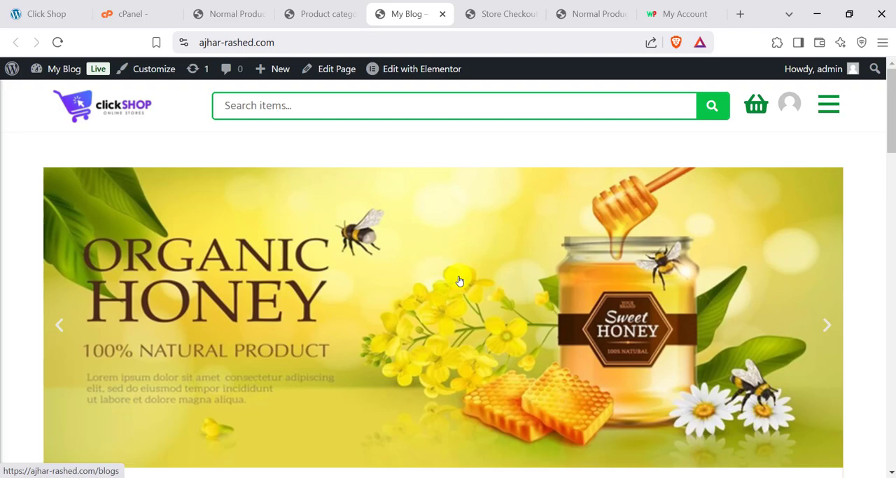
{"action": "scroll", "coordinate": [514, 298], "scroll_direction": "down", "scroll_amount": 10}
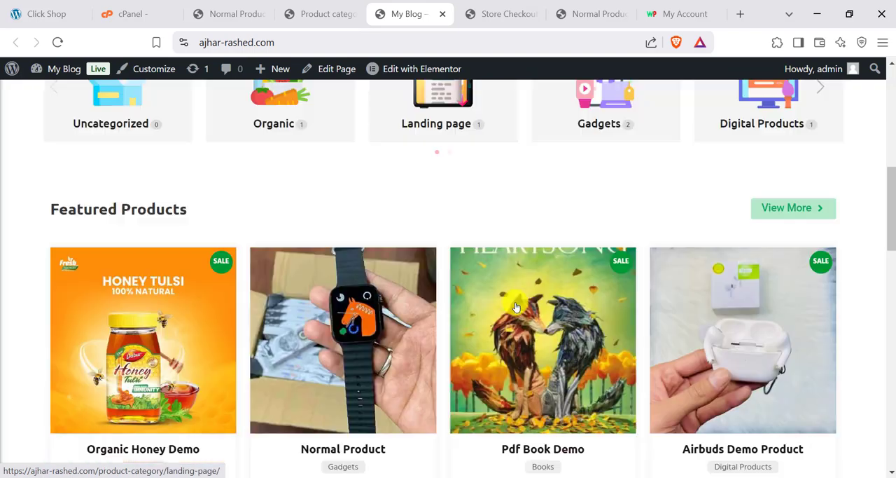
{"action": "scroll", "coordinate": [516, 306], "scroll_direction": "down", "scroll_amount": 8}
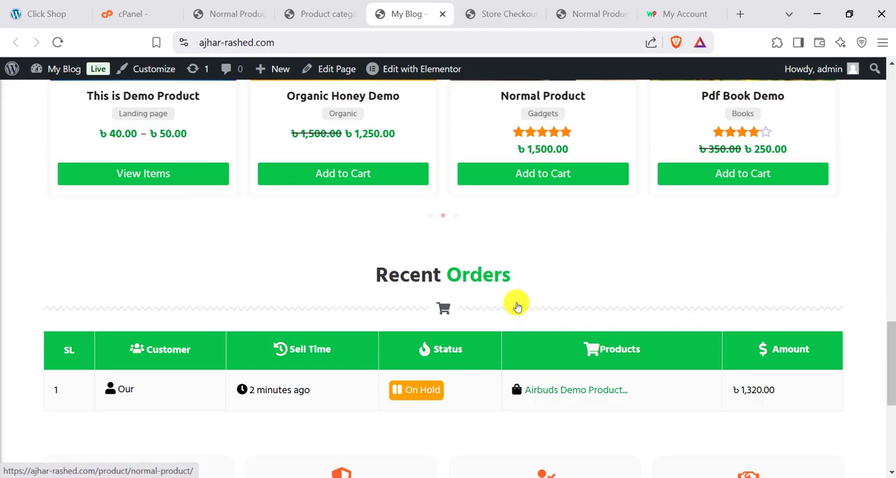
{"action": "scroll", "coordinate": [516, 301], "scroll_direction": "up", "scroll_amount": 15}
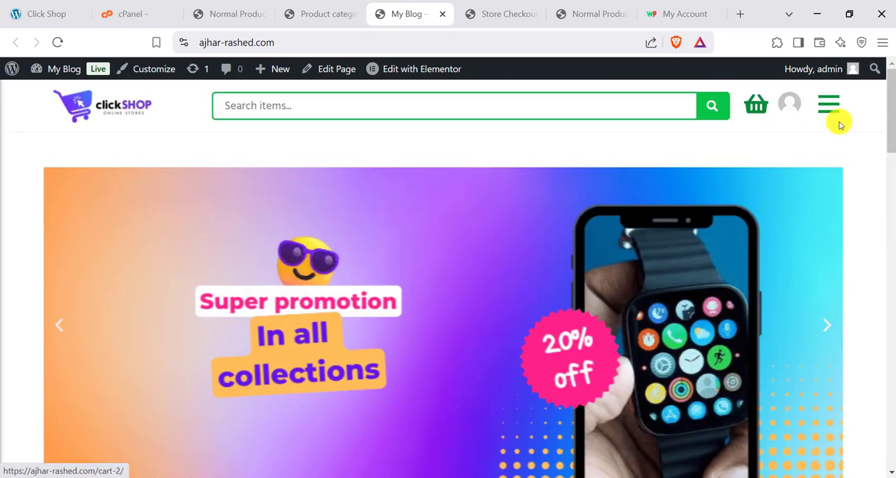
- Open the store's main menu to view its category links and close it again
{"action": "left_click", "coordinate": [827, 110]}
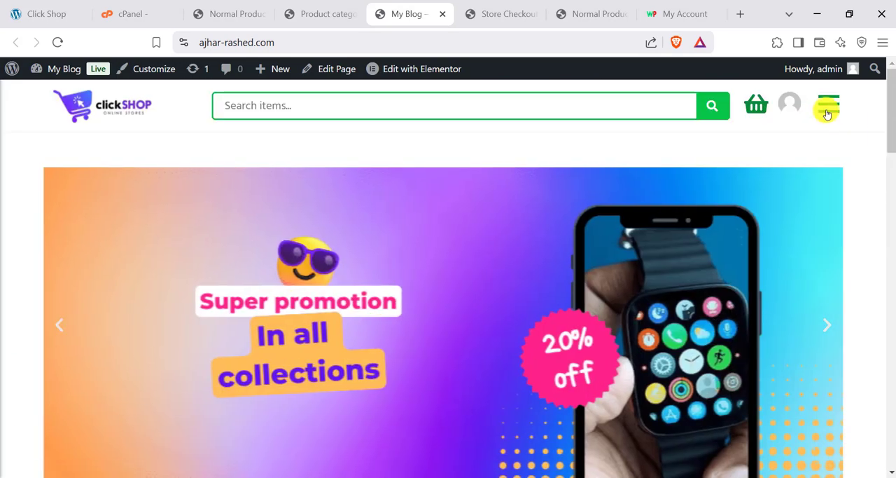
{"action": "left_click", "coordinate": [827, 110]}
{"action": "left_click", "coordinate": [827, 109]}
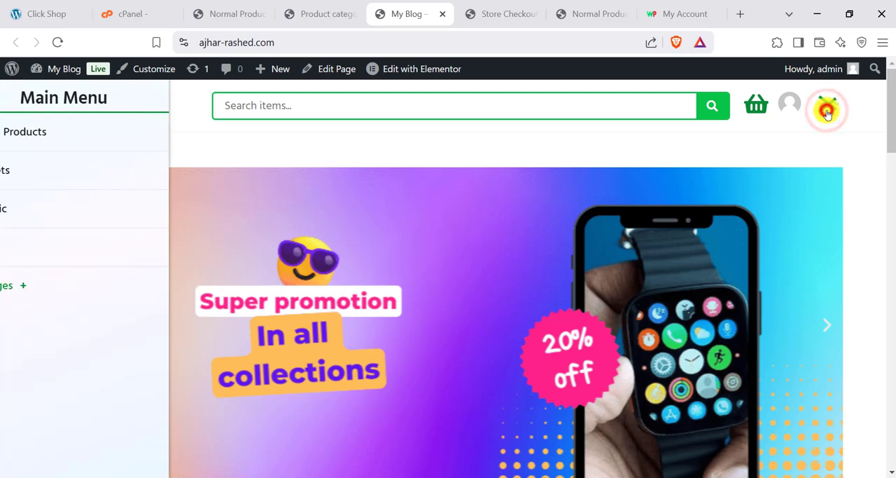
{"action": "left_click", "coordinate": [827, 110]}
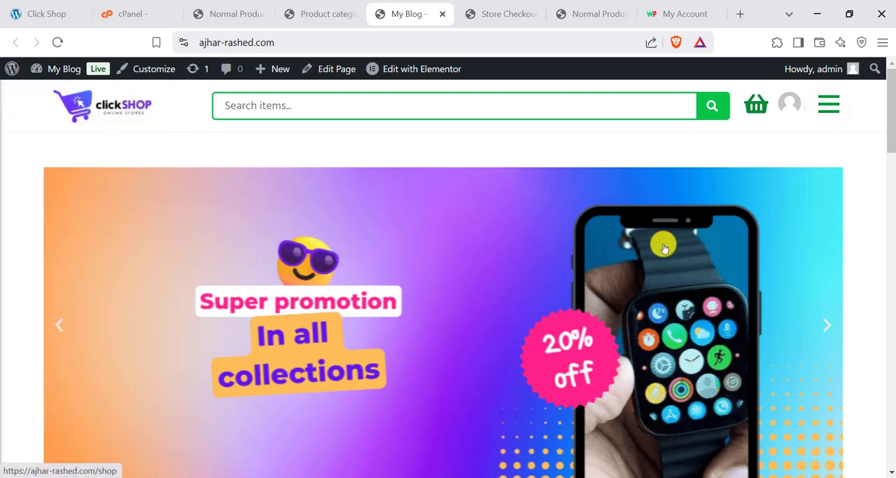